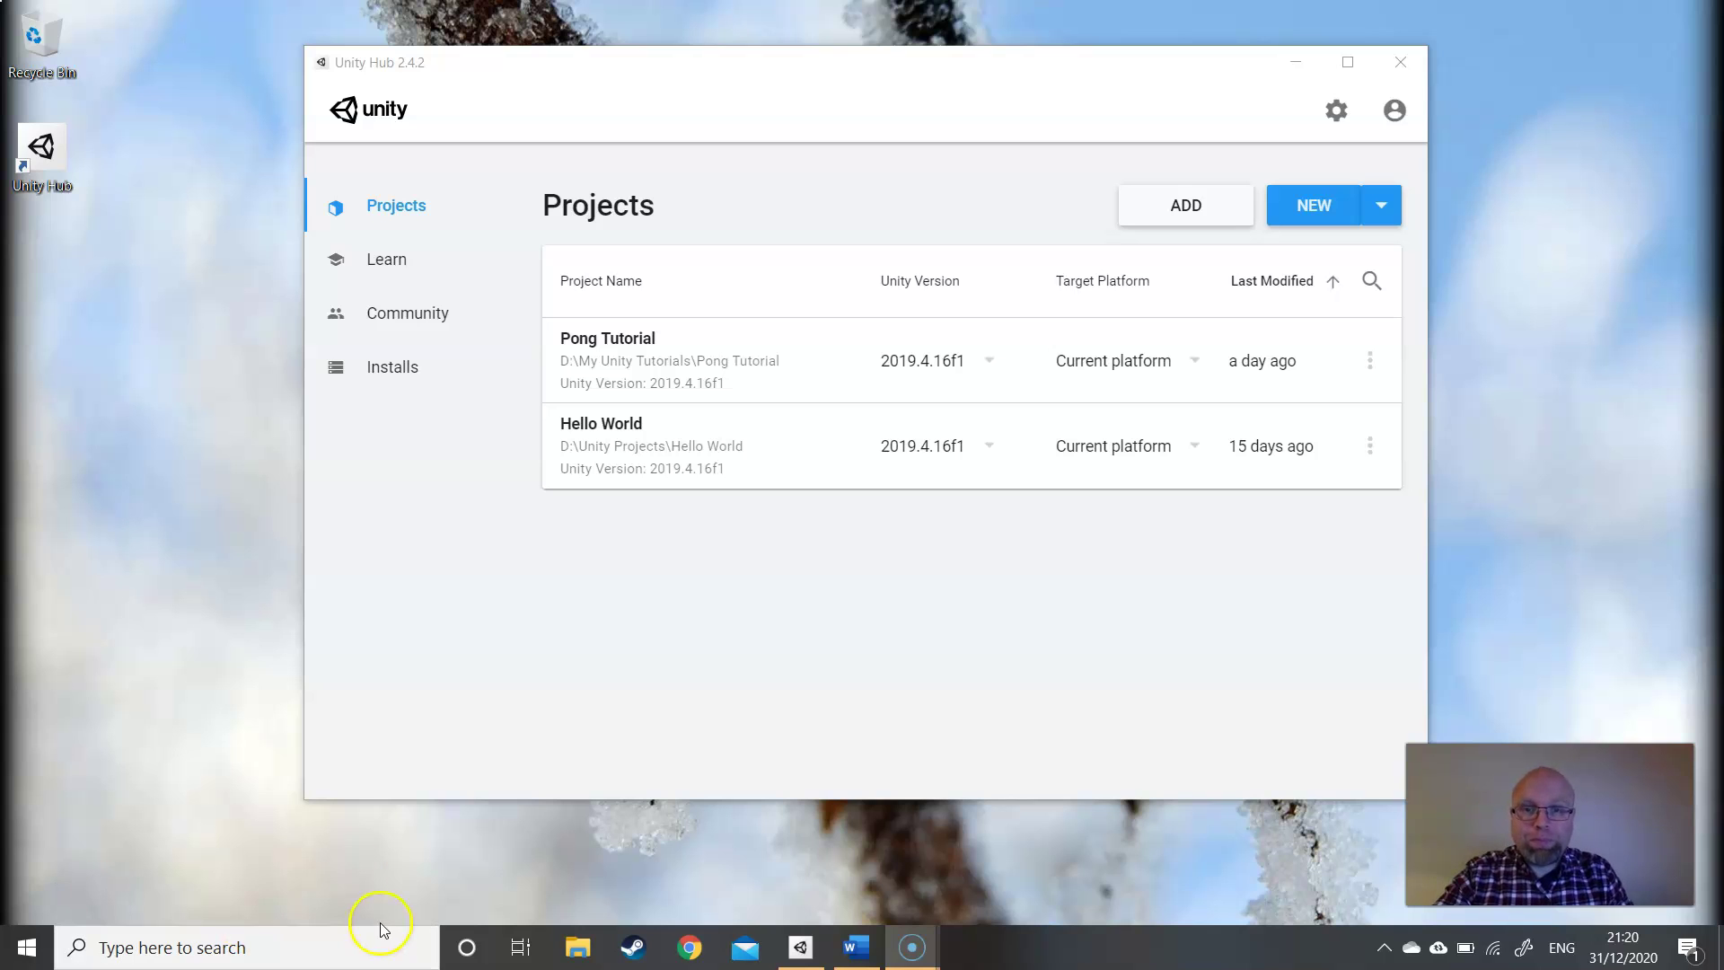
- In Unity Hub, create a 2D project 'Arkanoid Tutorial' using Unity 2019.4.16f1
{"action": "left_click", "coordinate": [45, 943]}
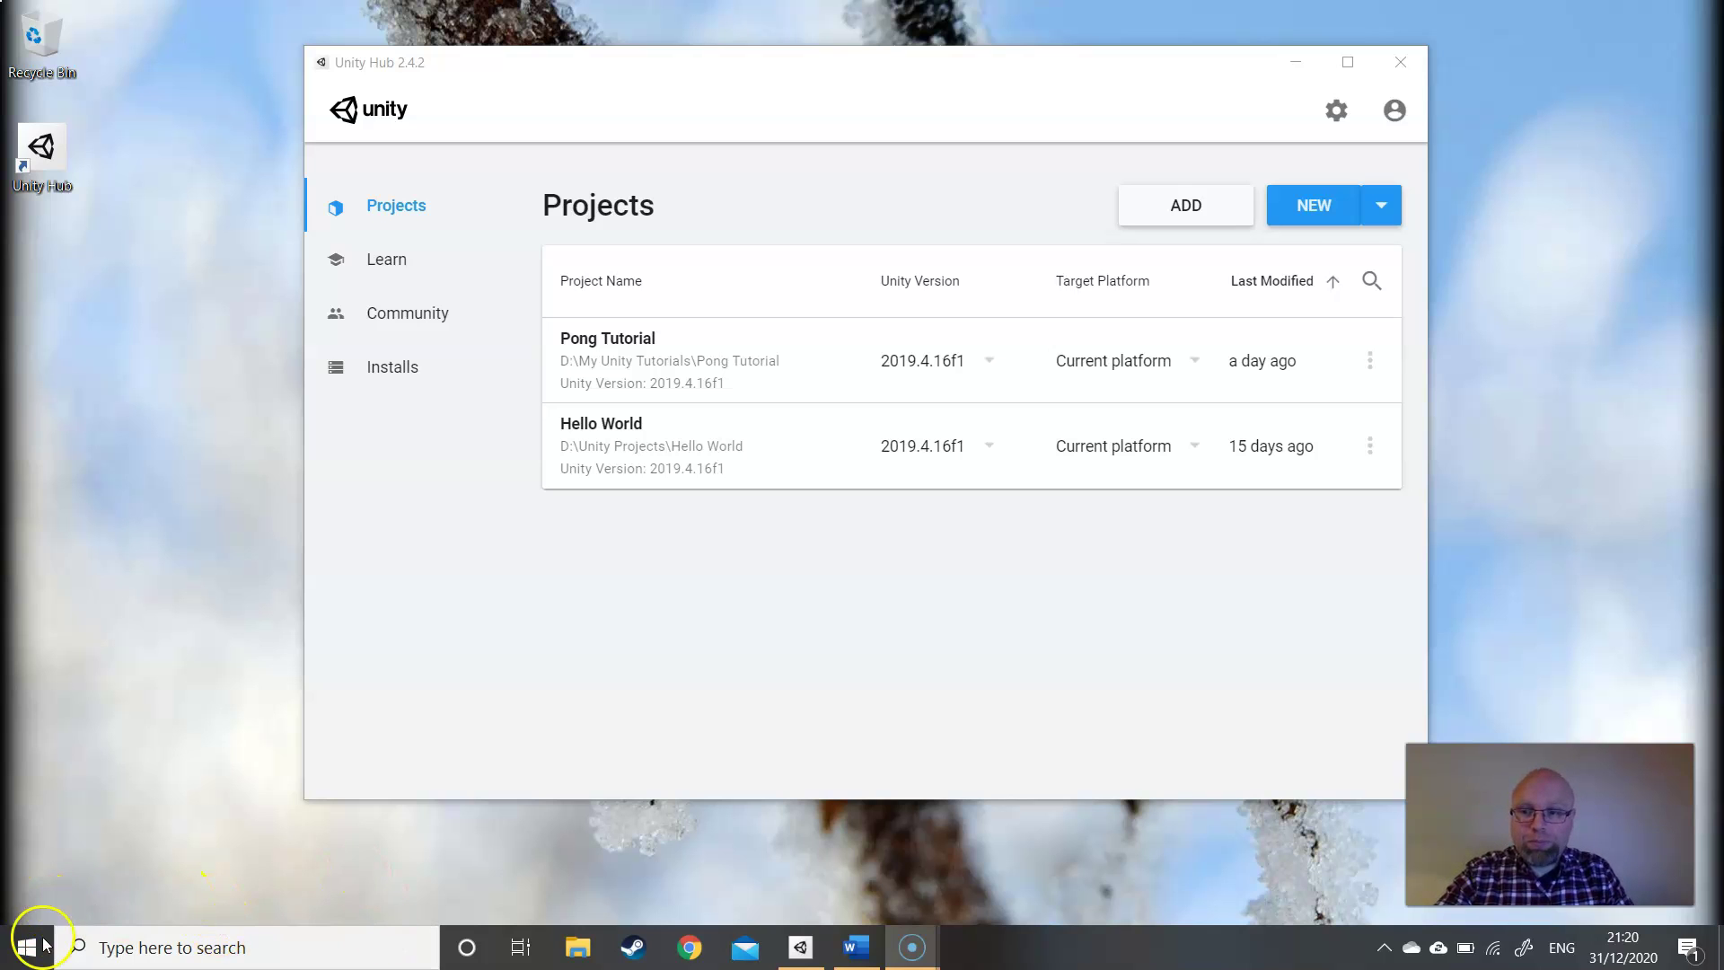
{"action": "left_click", "coordinate": [1379, 204]}
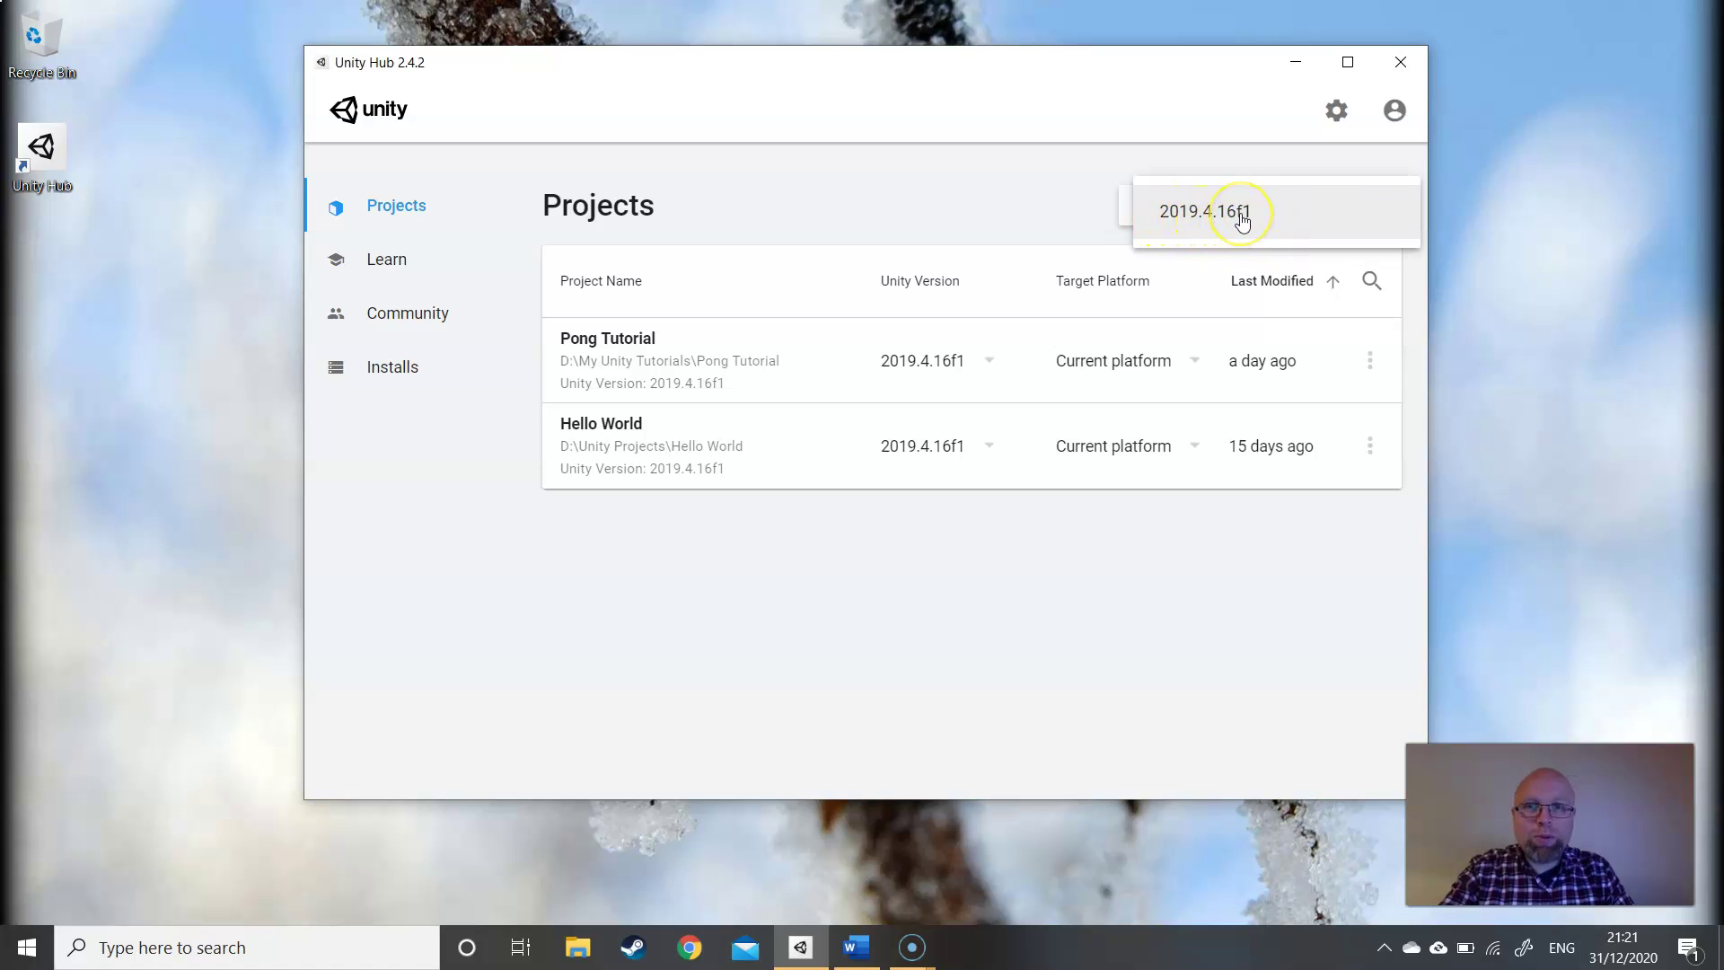
{"action": "left_click", "coordinate": [1239, 220]}
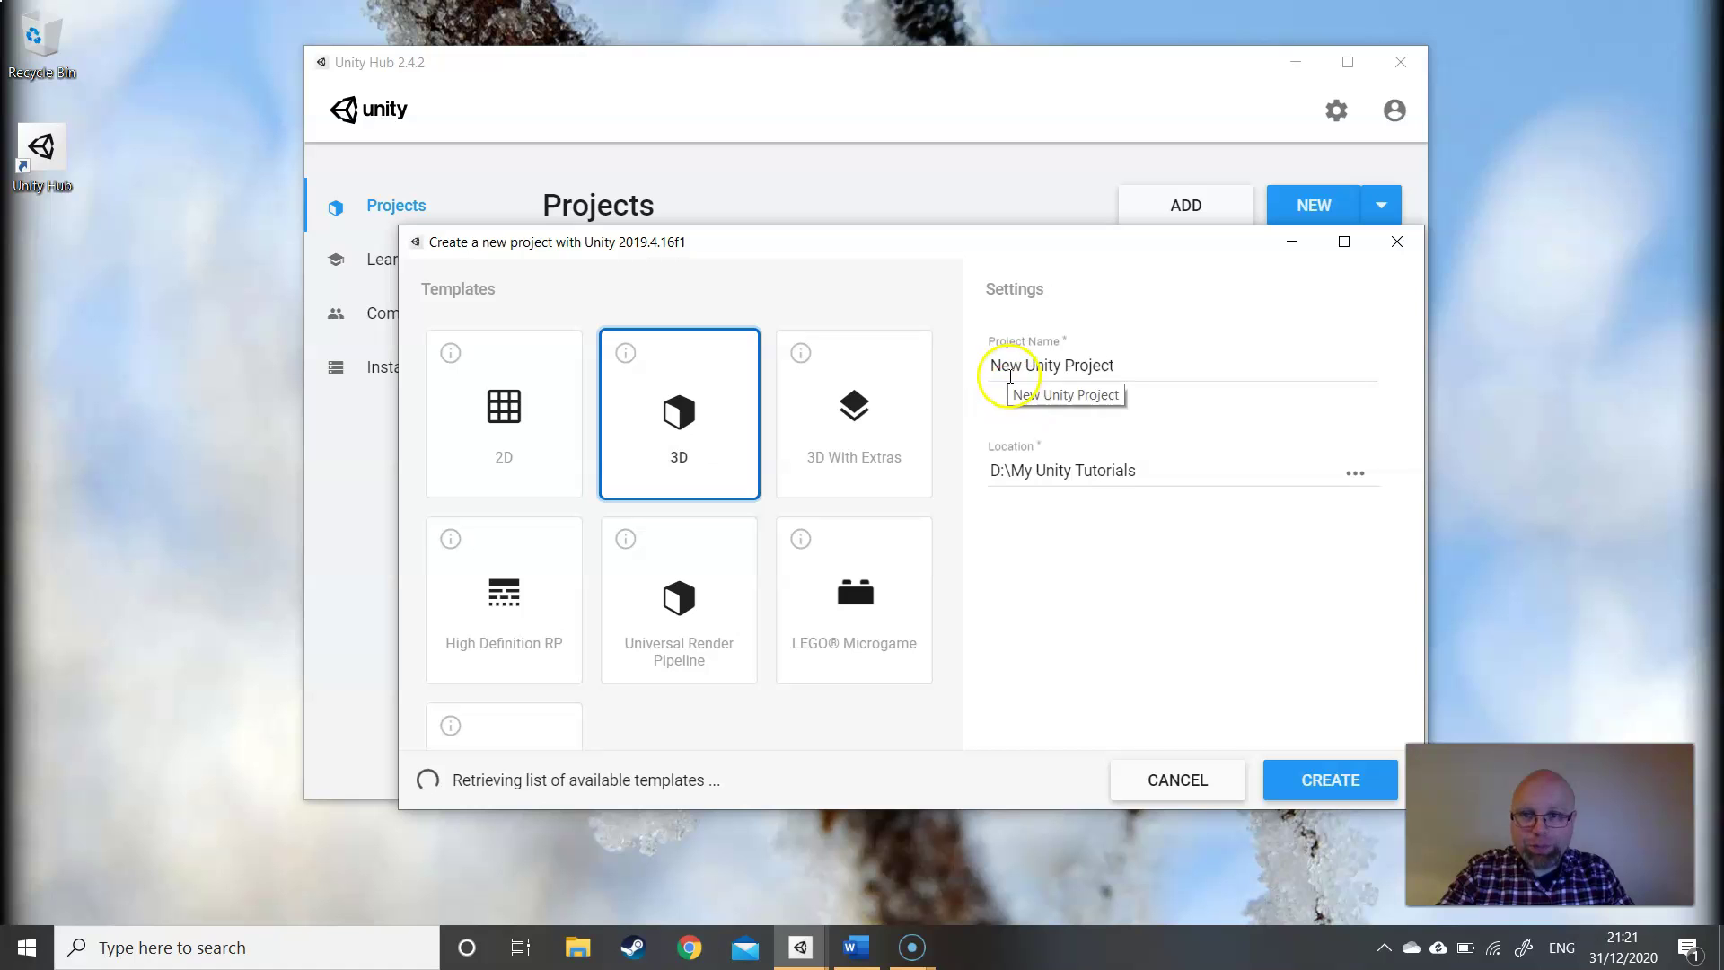
{"action": "left_click", "coordinate": [536, 434]}
{"action": "left_click_drag", "start_coordinate": [1131, 369], "coordinate": [973, 375]}
{"action": "type", "text": "Arkanoid Tutorial"}
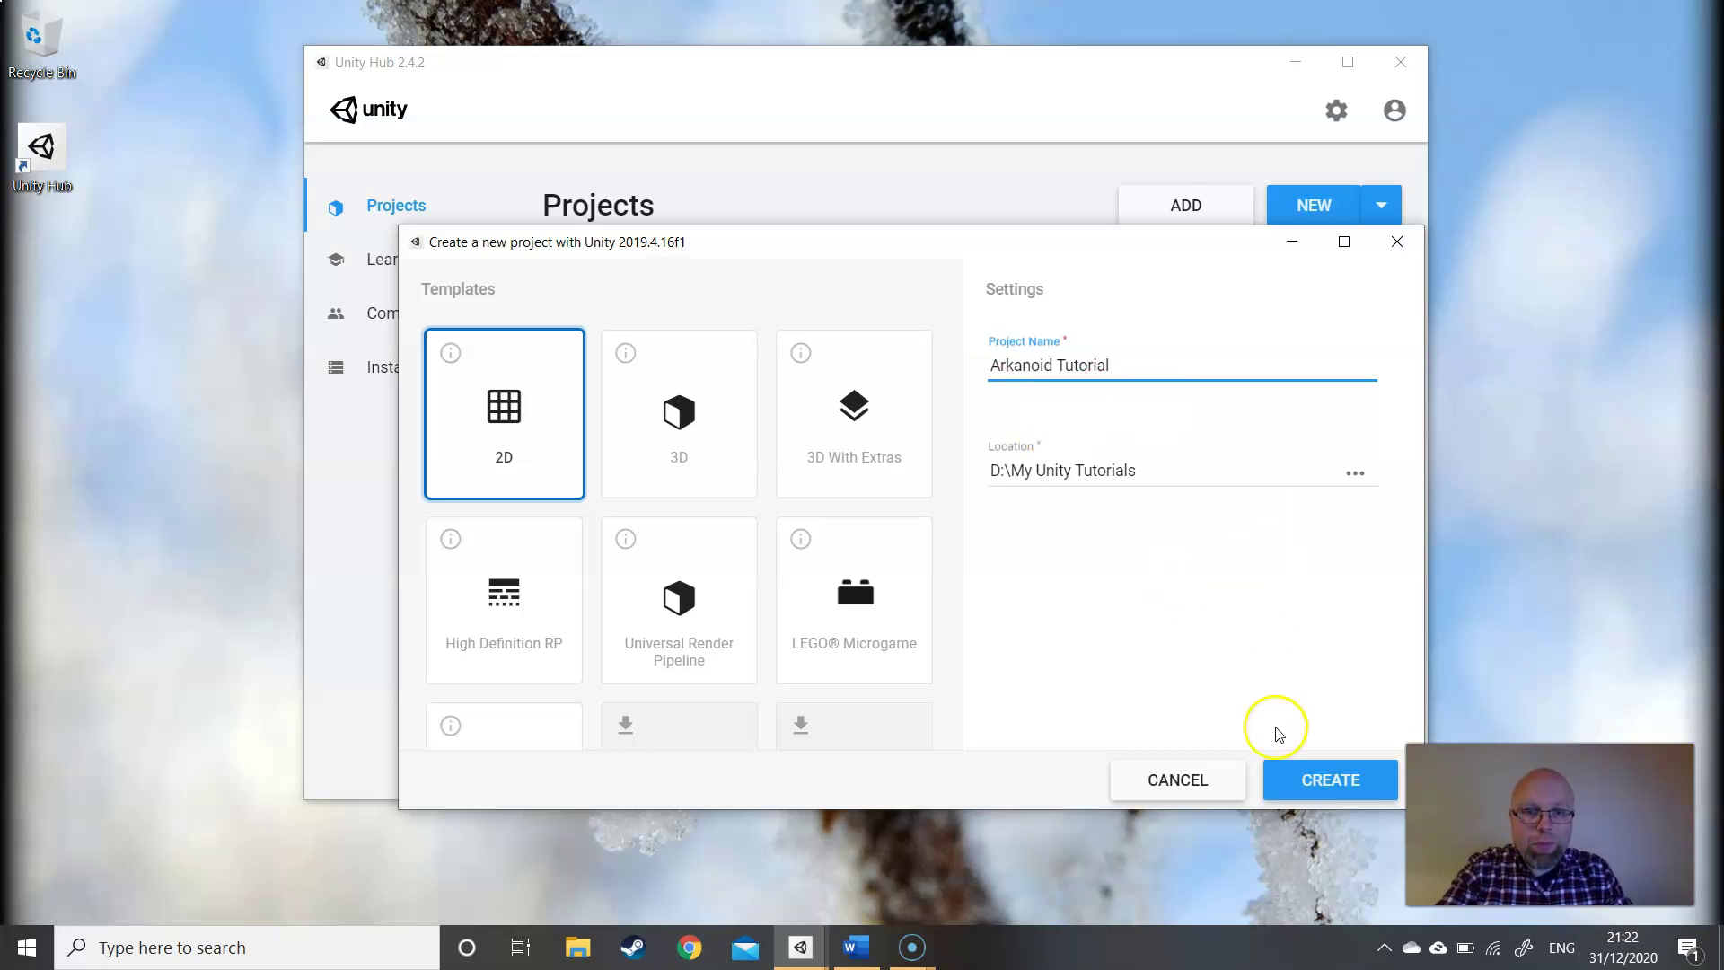
{"action": "left_click", "coordinate": [1311, 782]}
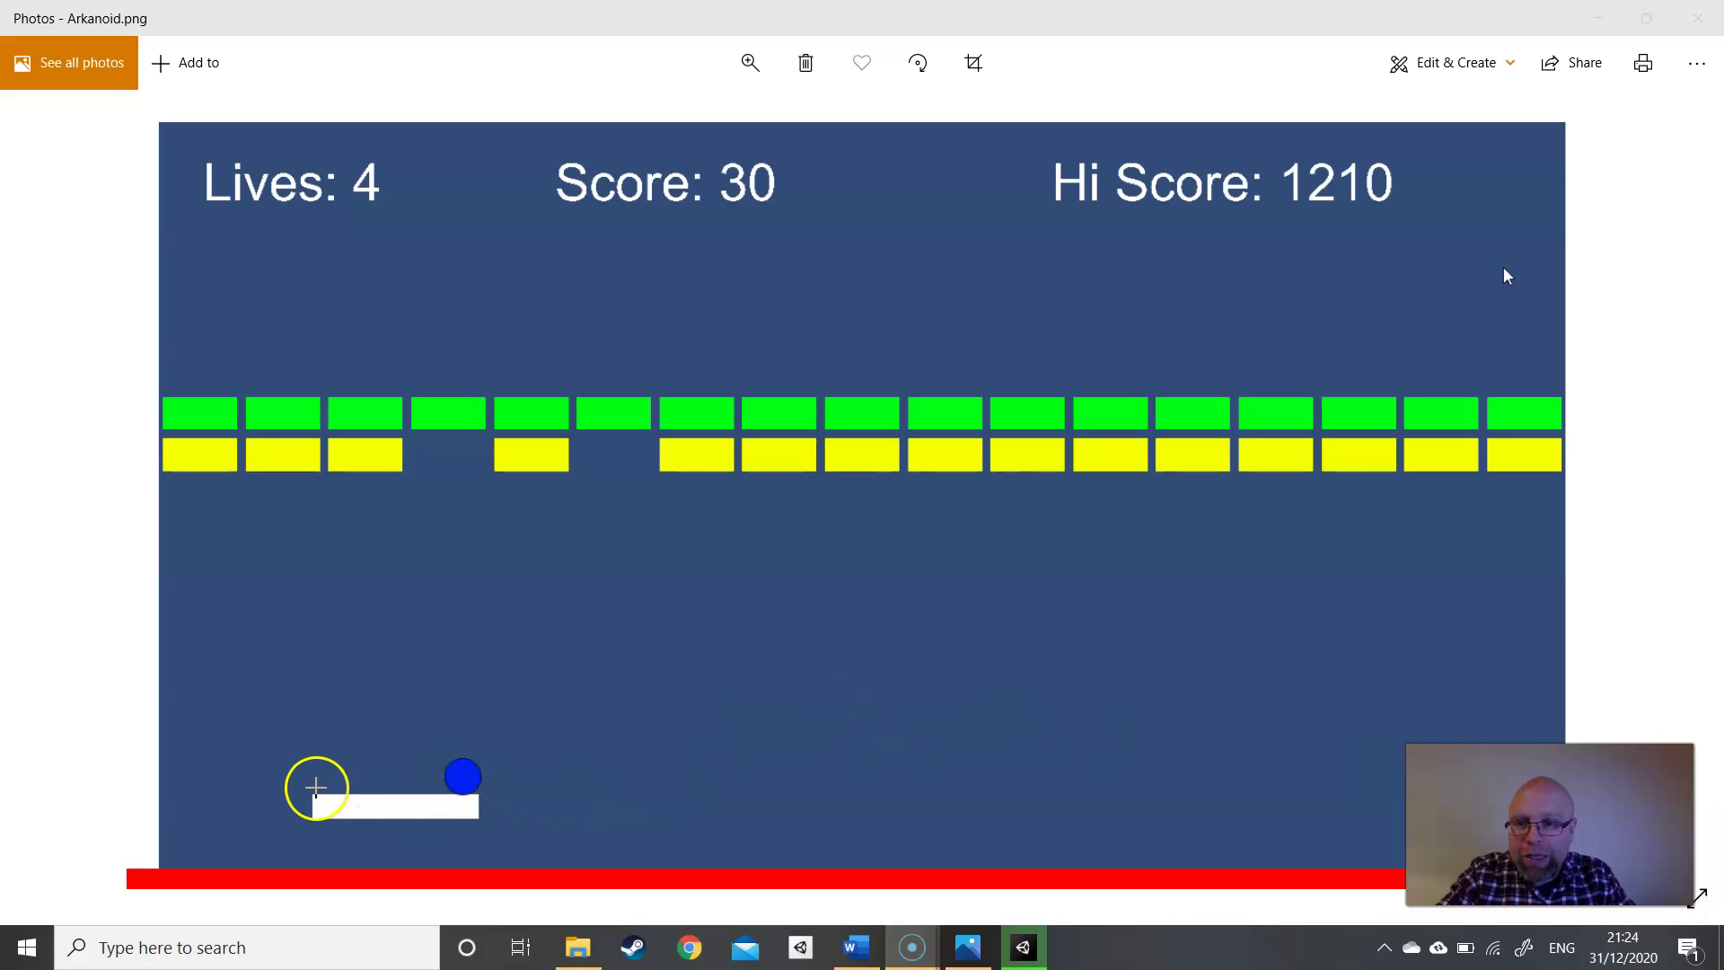
- Circle the white paddle in red and add arrows showing its sideways movement
{"action": "mouse_move", "coordinate": [289, 781]}
{"action": "left_mouse_down"}
{"action": "mouse_move", "coordinate": [522, 783]}
{"action": "mouse_move", "coordinate": [510, 848]}
{"action": "mouse_move", "coordinate": [291, 835]}
{"action": "left_mouse_up"}
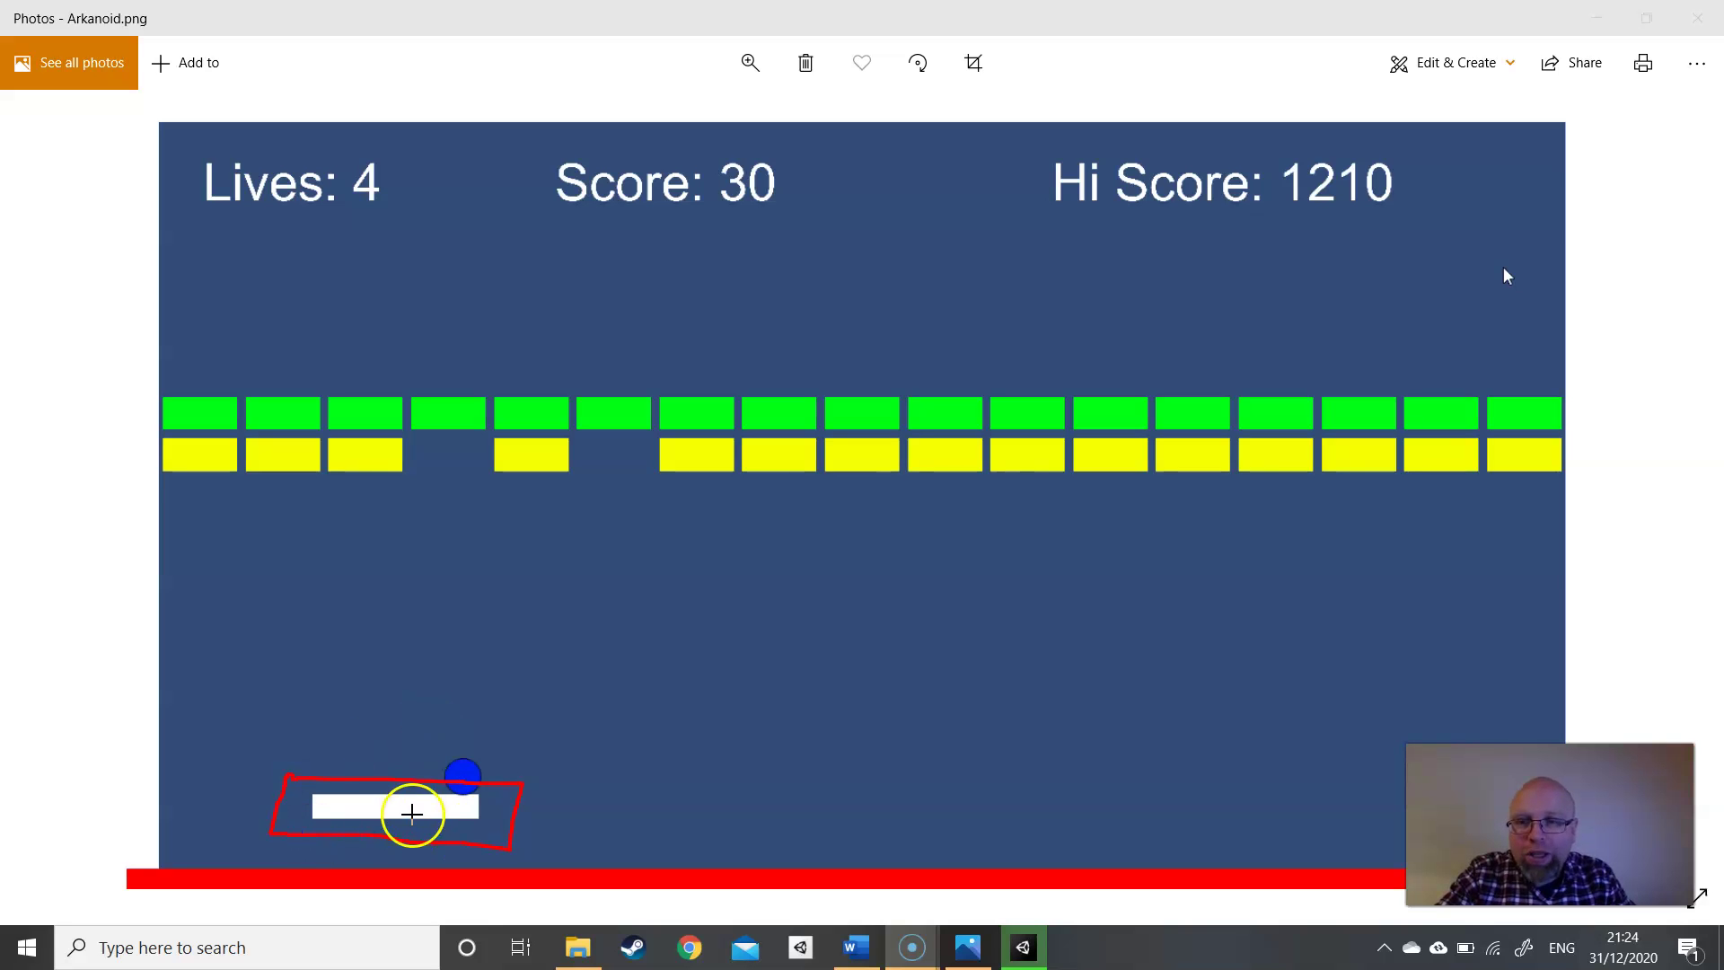
{"action": "left_click_drag", "start_coordinate": [565, 813], "coordinate": [681, 807]}
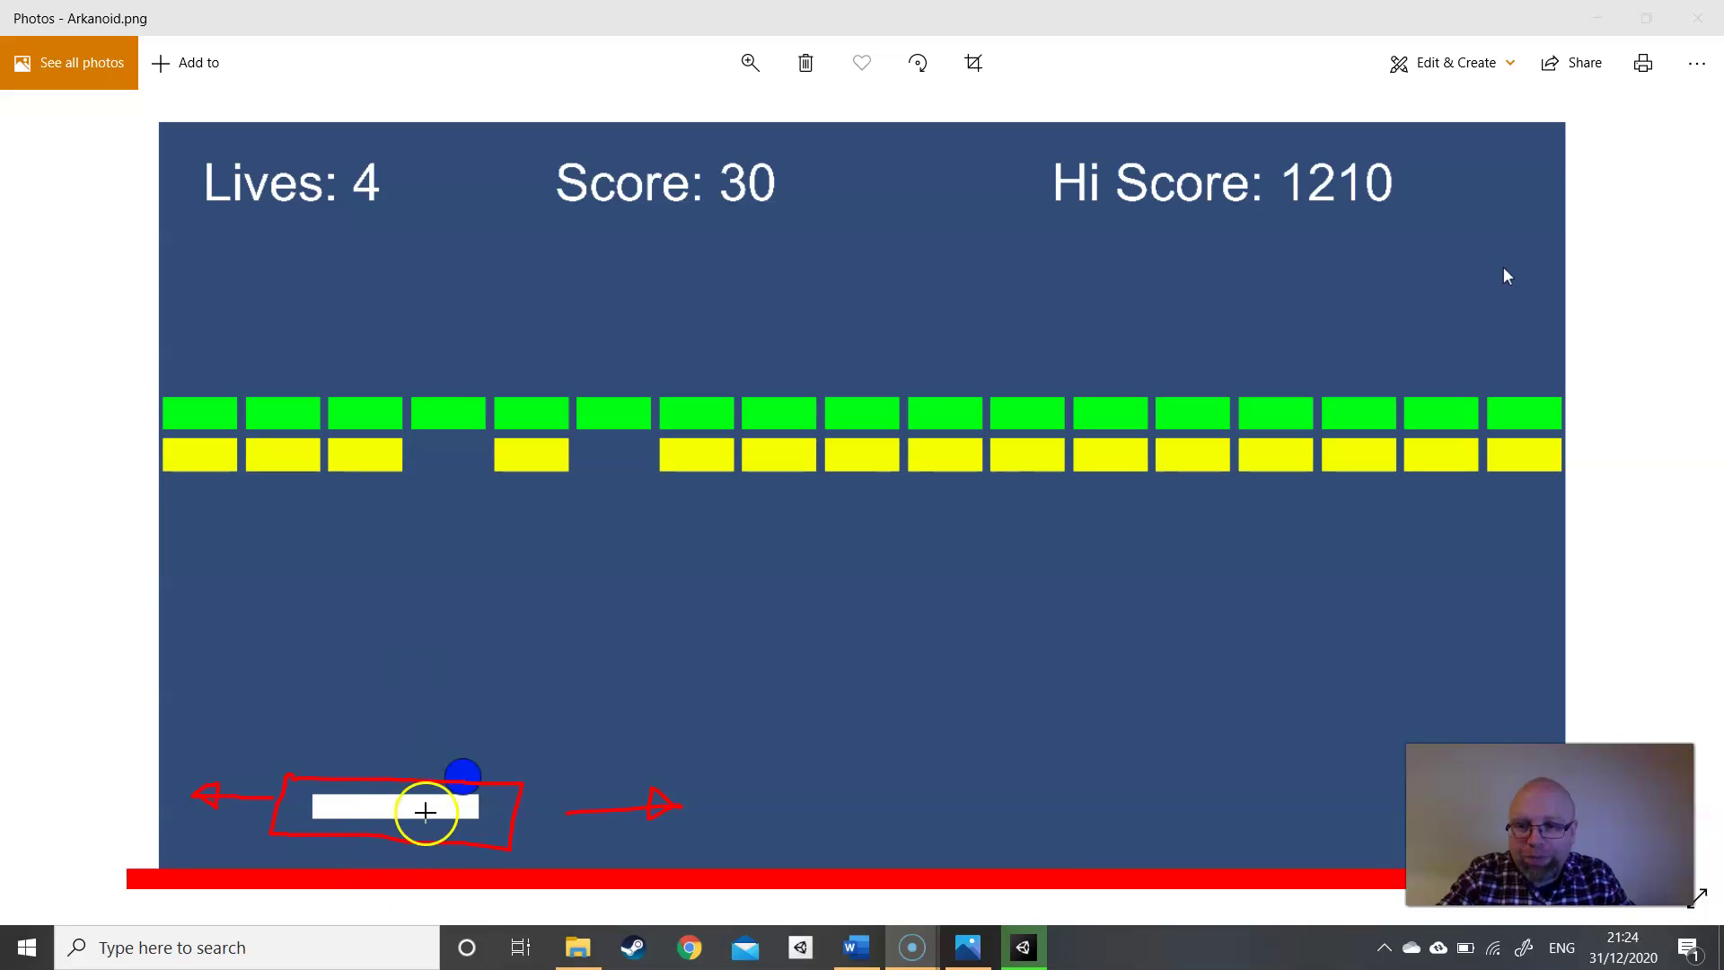
{"action": "left_click_drag", "start_coordinate": [433, 791], "coordinate": [475, 807]}
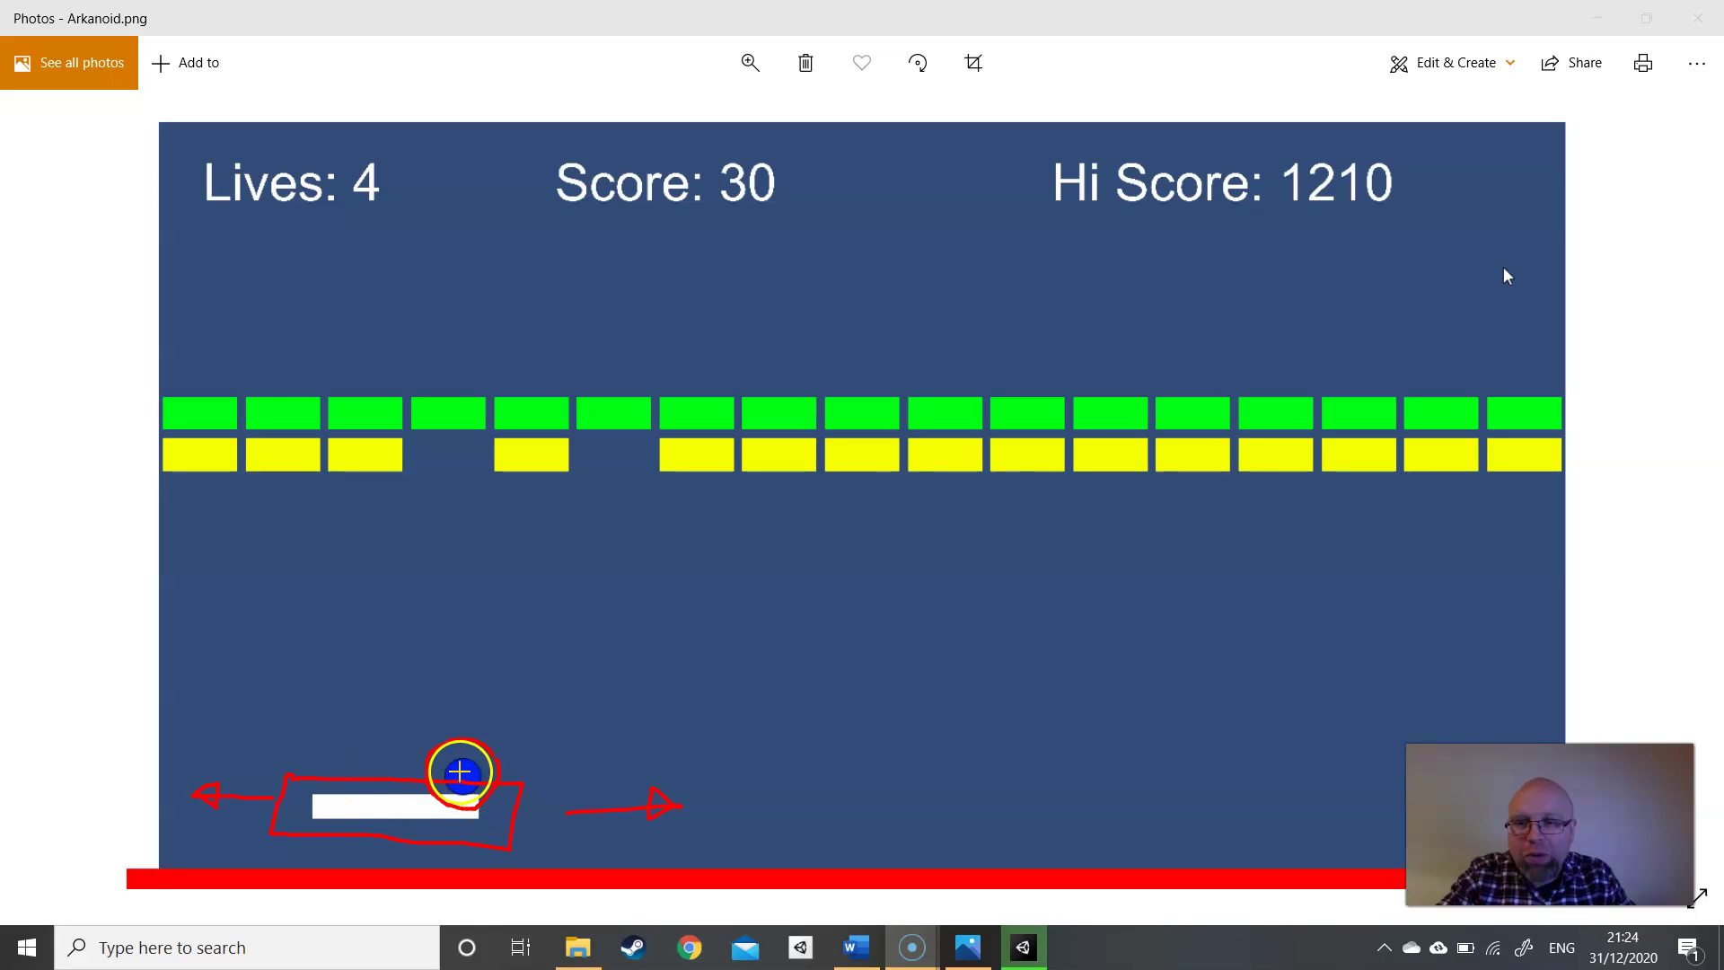
- Circle the ball, draw its upward path, cross out the hit brick and number the next one 1
{"action": "left_click_drag", "start_coordinate": [467, 766], "coordinate": [479, 747]}
{"action": "mouse_move", "coordinate": [571, 637]}
{"action": "left_mouse_down"}
{"action": "mouse_move", "coordinate": [545, 643]}
{"action": "mouse_move", "coordinate": [571, 660]}
{"action": "left_mouse_up"}
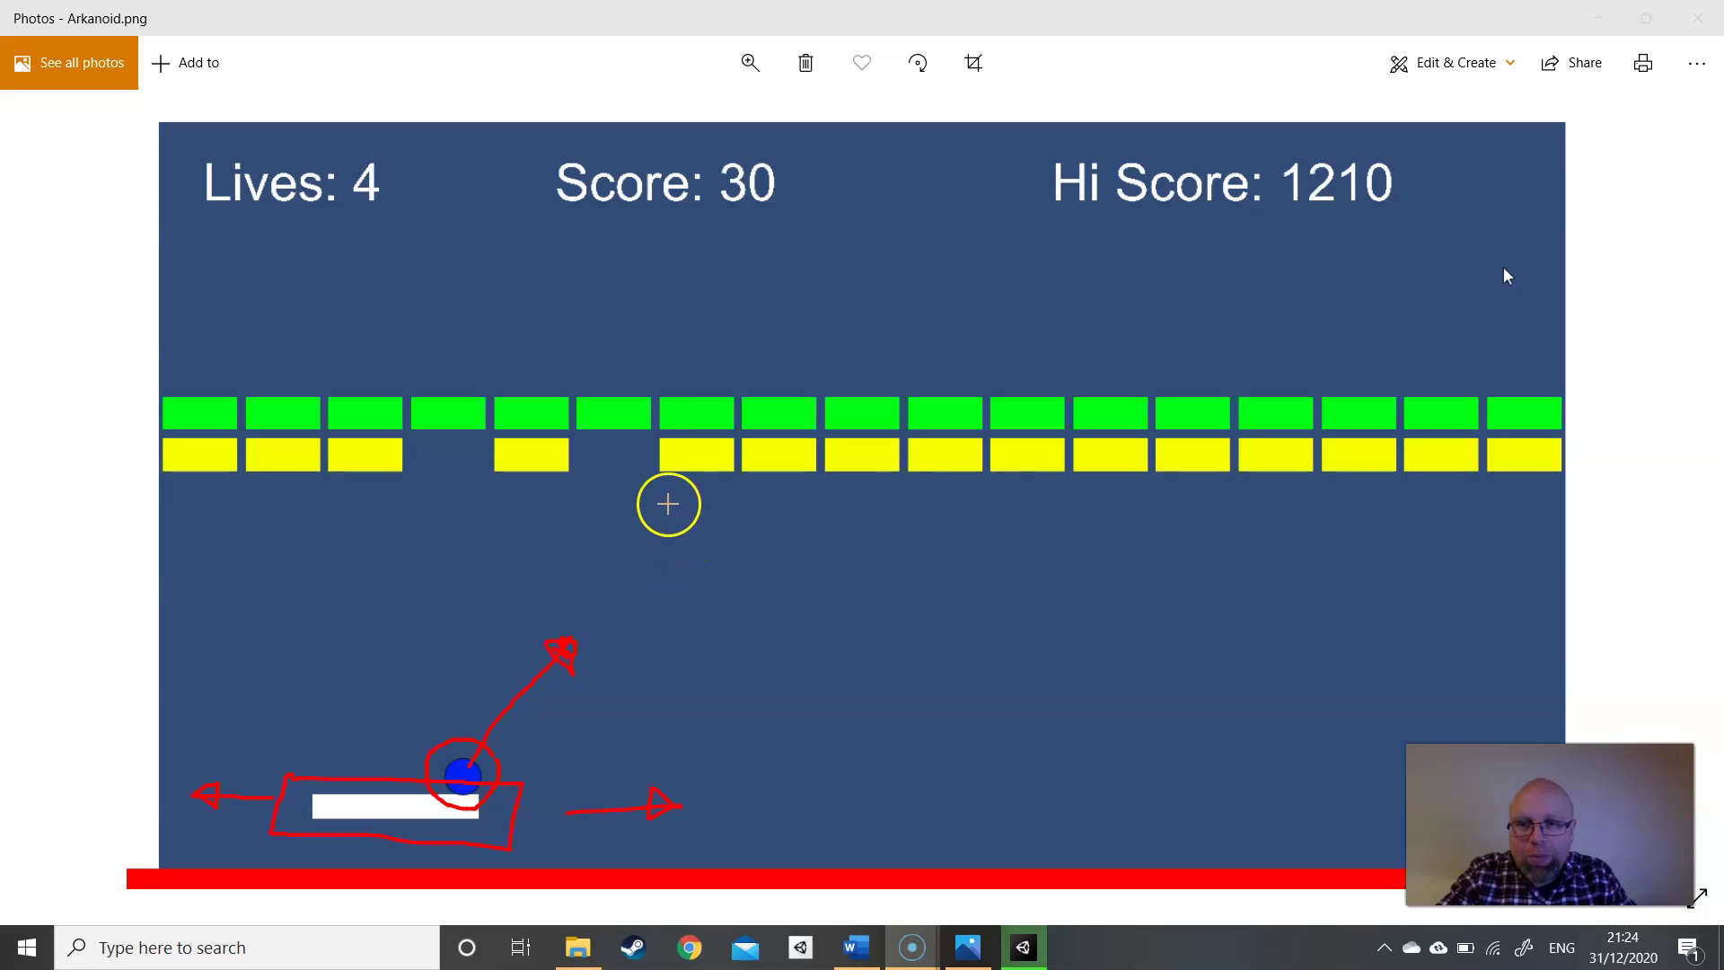
{"action": "mouse_move", "coordinate": [669, 503]}
{"action": "left_mouse_down"}
{"action": "mouse_move", "coordinate": [689, 473]}
{"action": "mouse_move", "coordinate": [720, 515]}
{"action": "left_mouse_up"}
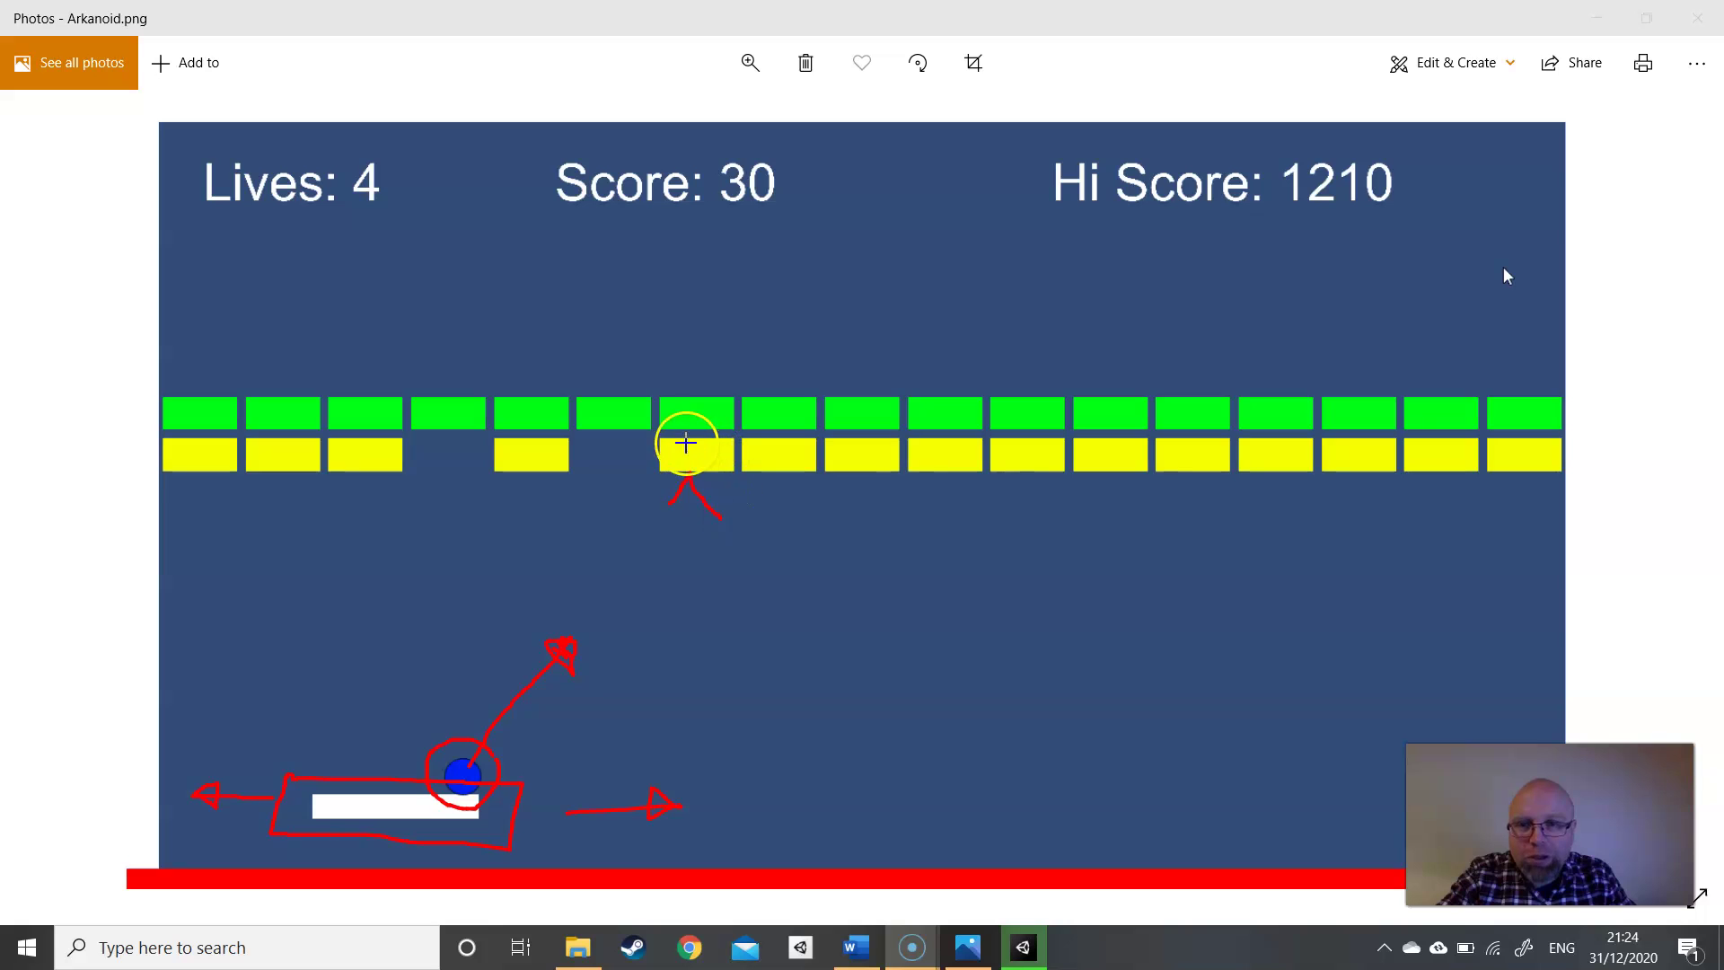
{"action": "mouse_move", "coordinate": [670, 442]}
{"action": "left_mouse_down"}
{"action": "mouse_move", "coordinate": [710, 465]}
{"action": "mouse_move", "coordinate": [655, 474]}
{"action": "left_mouse_up"}
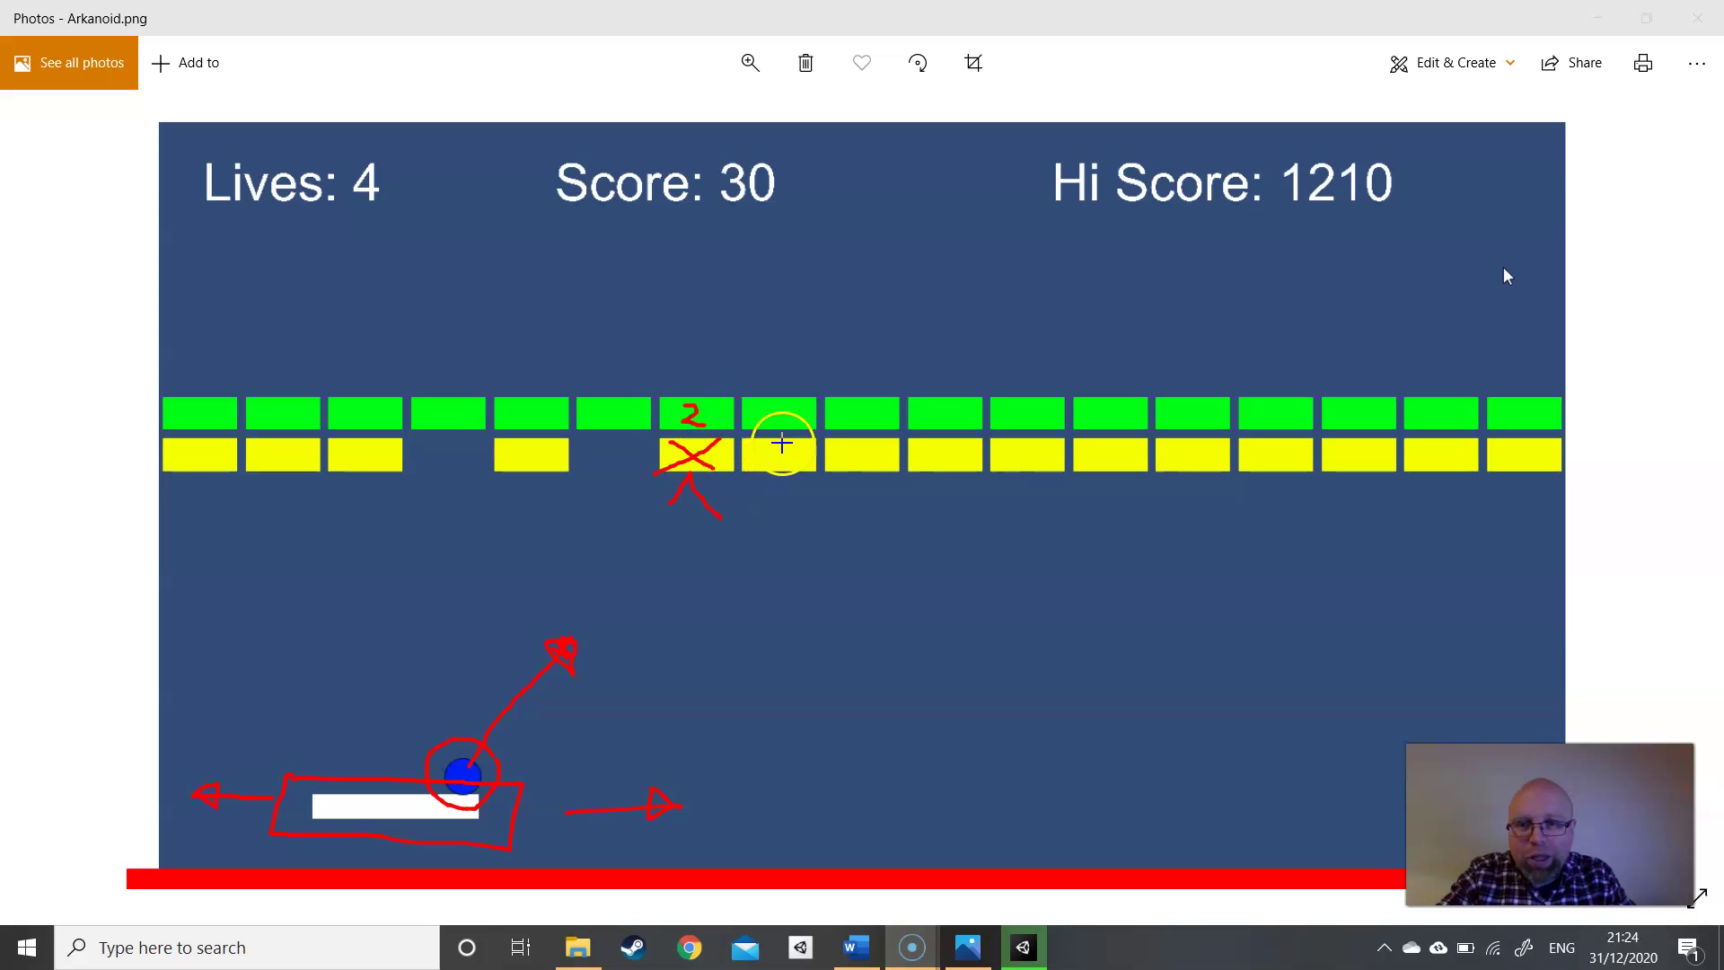
{"action": "left_click_drag", "start_coordinate": [780, 458], "coordinate": [780, 463]}
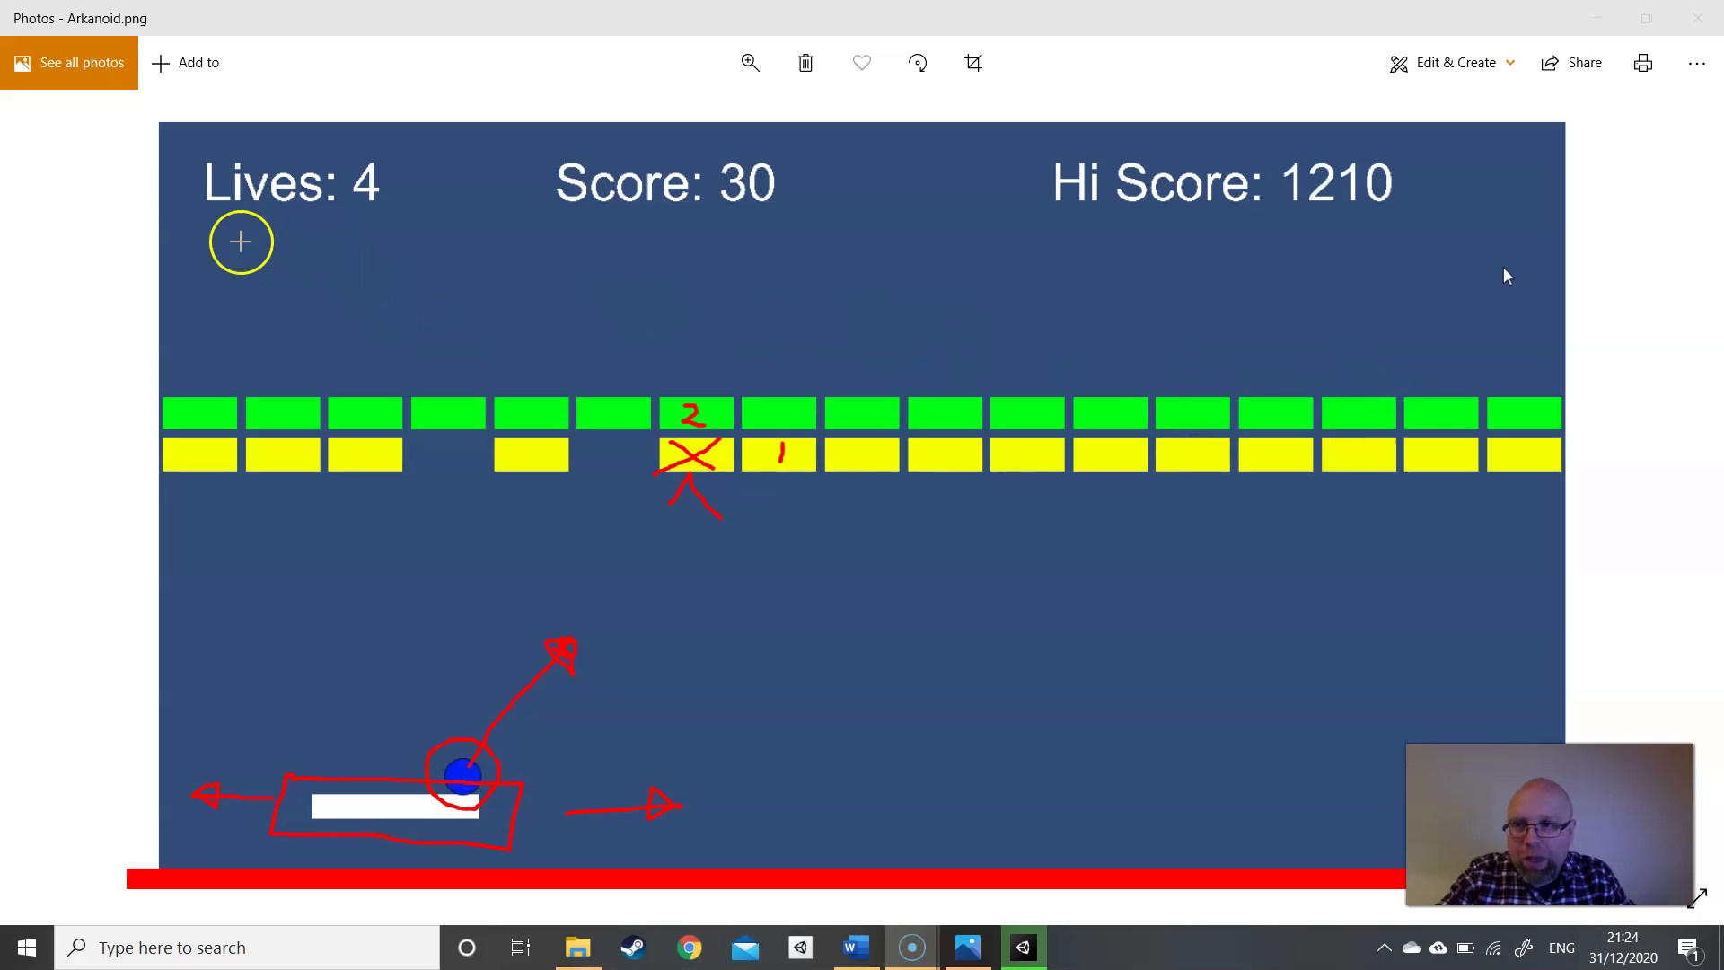
- Draw red boxes around the Lives: 4, Score: 30 and Hi Score: 1210 labels
{"action": "mouse_move", "coordinate": [192, 212]}
{"action": "left_mouse_down"}
{"action": "mouse_move", "coordinate": [328, 207]}
{"action": "mouse_move", "coordinate": [388, 145]}
{"action": "left_mouse_up"}
{"action": "left_click_drag", "start_coordinate": [253, 146], "coordinate": [192, 146]}
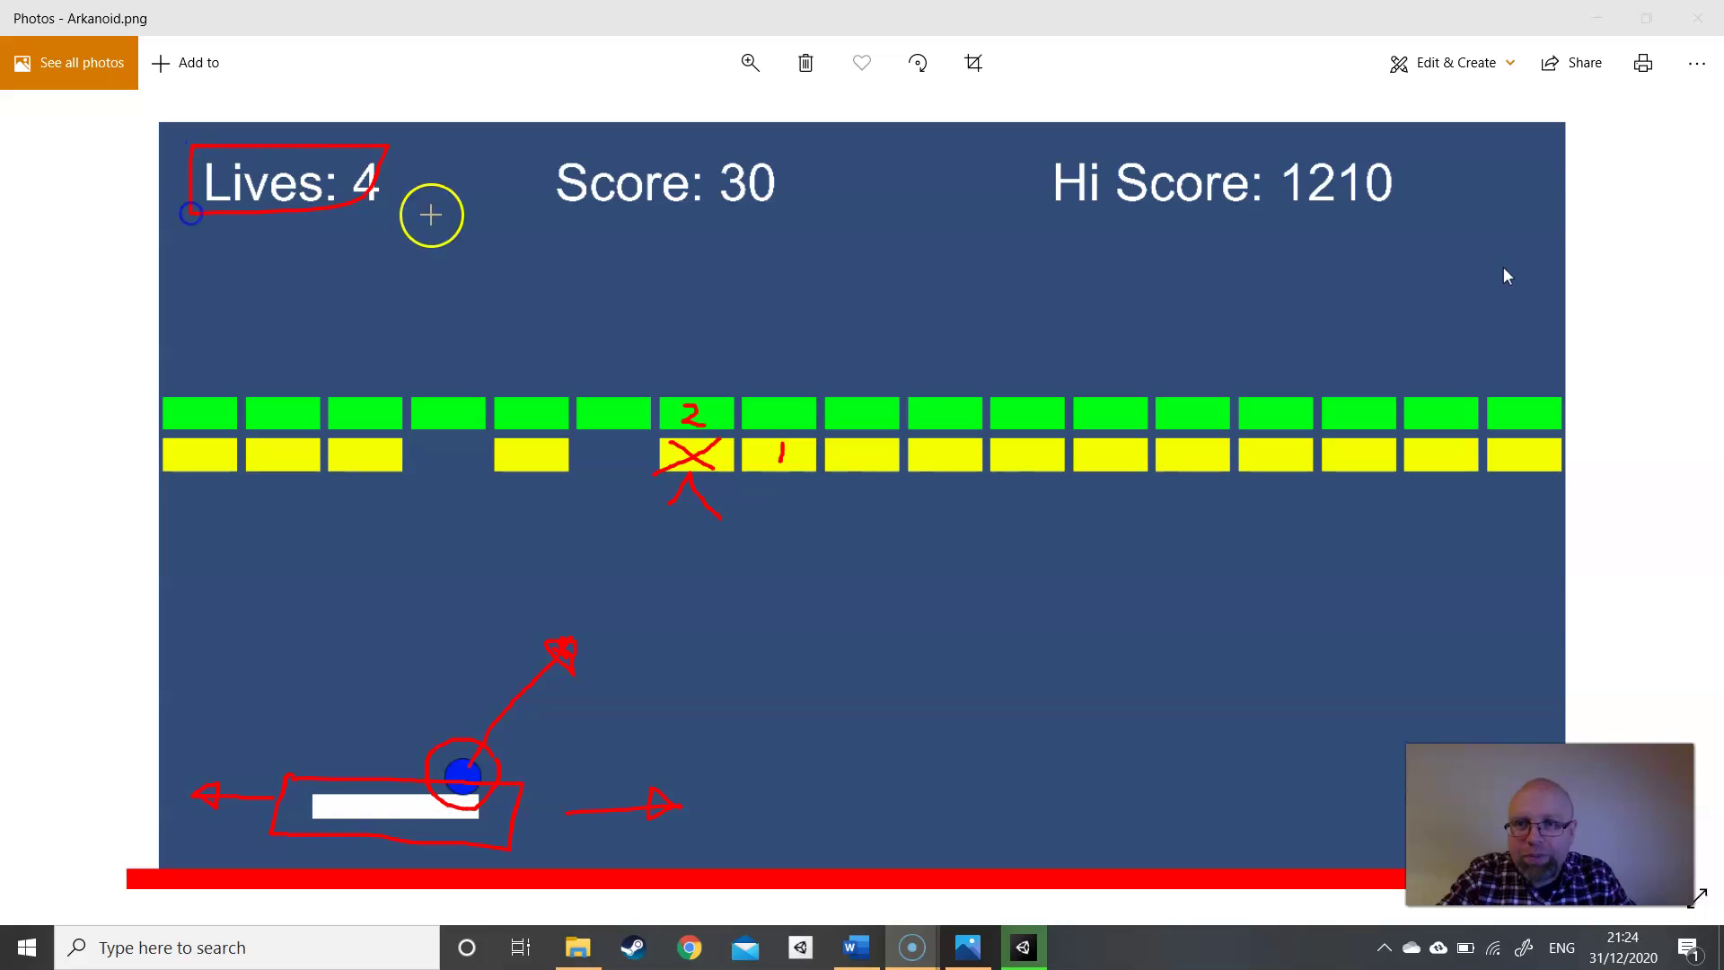
{"action": "left_click_drag", "start_coordinate": [554, 218], "coordinate": [587, 218]}
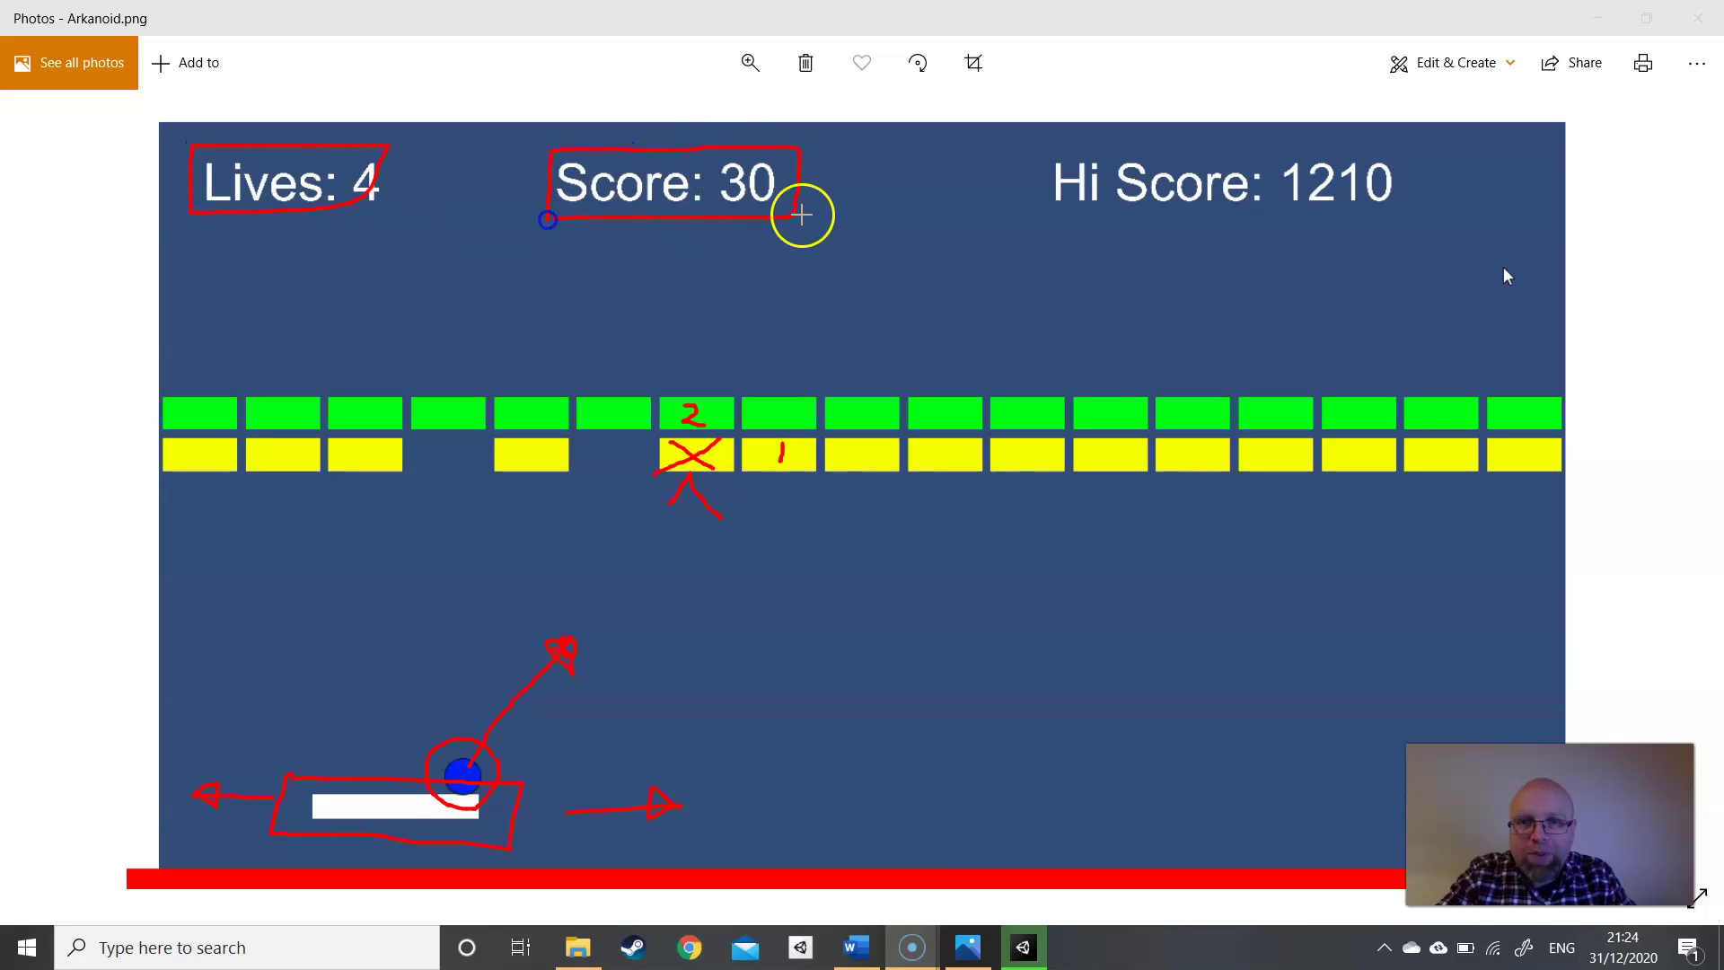
{"action": "left_click", "coordinate": [1039, 147]}
{"action": "mouse_move", "coordinate": [1064, 147]}
{"action": "left_mouse_down"}
{"action": "mouse_move", "coordinate": [1393, 153]}
{"action": "mouse_move", "coordinate": [1420, 173]}
{"action": "mouse_move", "coordinate": [1419, 212]}
{"action": "mouse_move", "coordinate": [1046, 236]}
{"action": "mouse_move", "coordinate": [1038, 154]}
{"action": "left_mouse_up"}
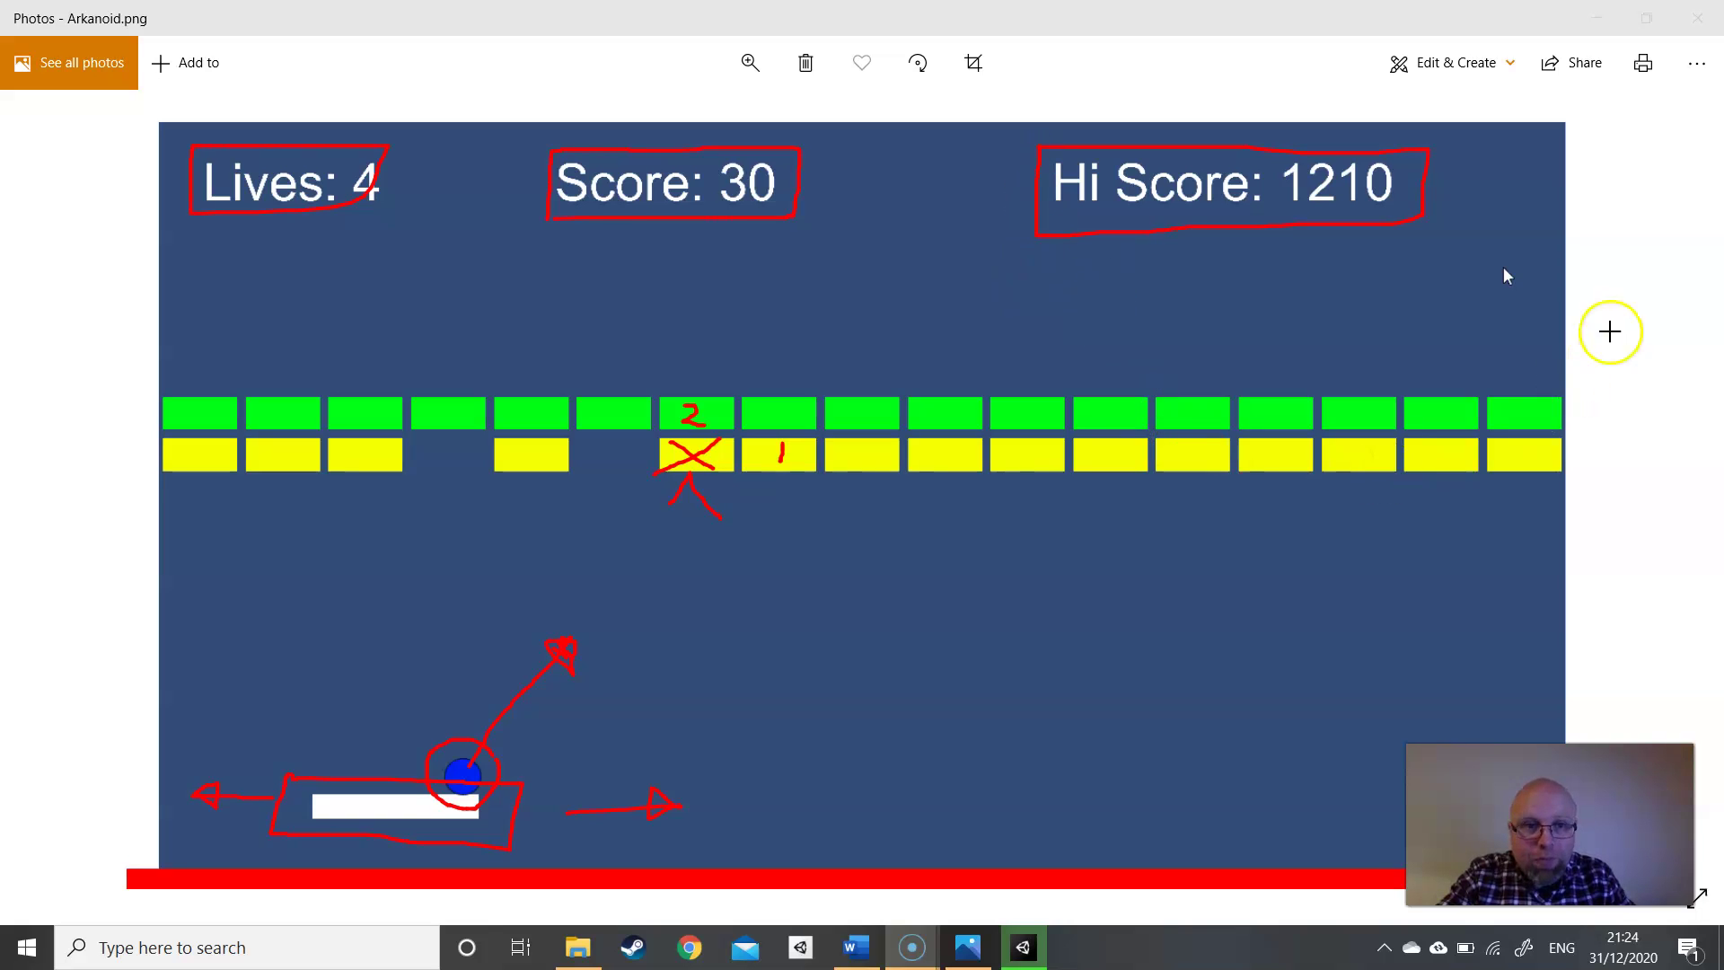
- Mark the right, top and left walls with arrows and outline the red floor bar
{"action": "mouse_move", "coordinate": [1559, 219]}
{"action": "left_mouse_down"}
{"action": "mouse_move", "coordinate": [1578, 278]}
{"action": "mouse_move", "coordinate": [1564, 216]}
{"action": "left_mouse_up"}
{"action": "mouse_move", "coordinate": [1508, 131]}
{"action": "left_mouse_down"}
{"action": "mouse_move", "coordinate": [1451, 107]}
{"action": "mouse_move", "coordinate": [1509, 104]}
{"action": "mouse_move", "coordinate": [1508, 128]}
{"action": "left_mouse_up"}
{"action": "left_click_drag", "start_coordinate": [142, 287], "coordinate": [163, 326]}
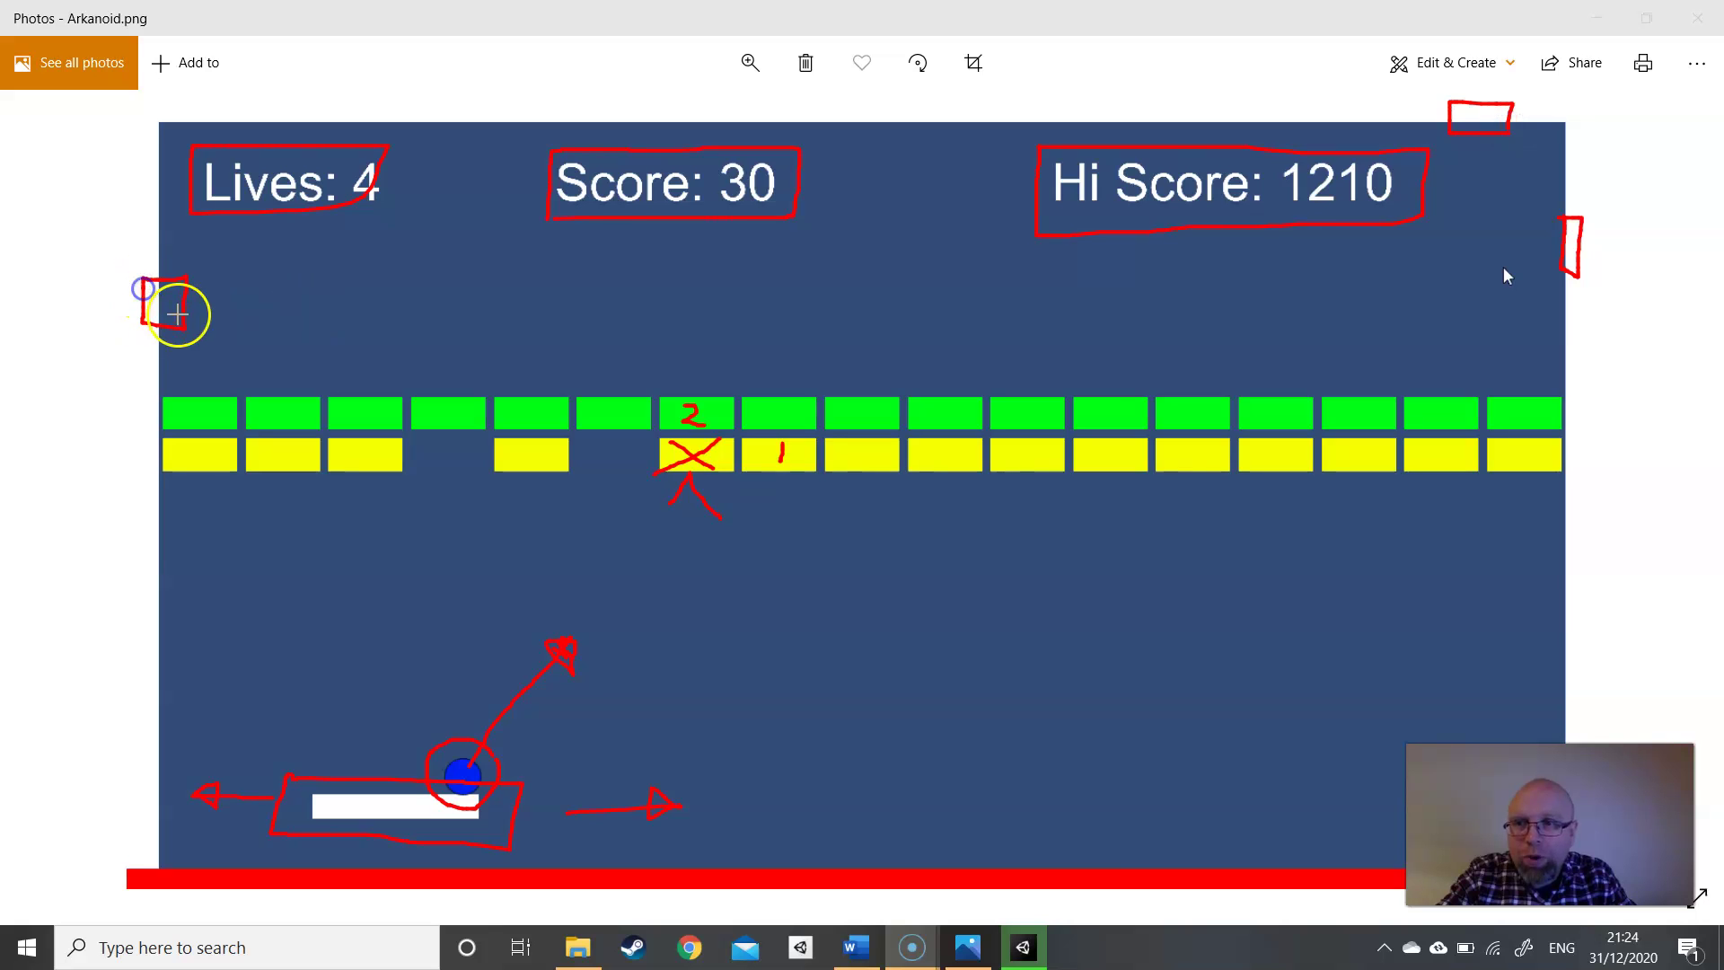
{"action": "left_click_drag", "start_coordinate": [177, 306], "coordinate": [260, 267]}
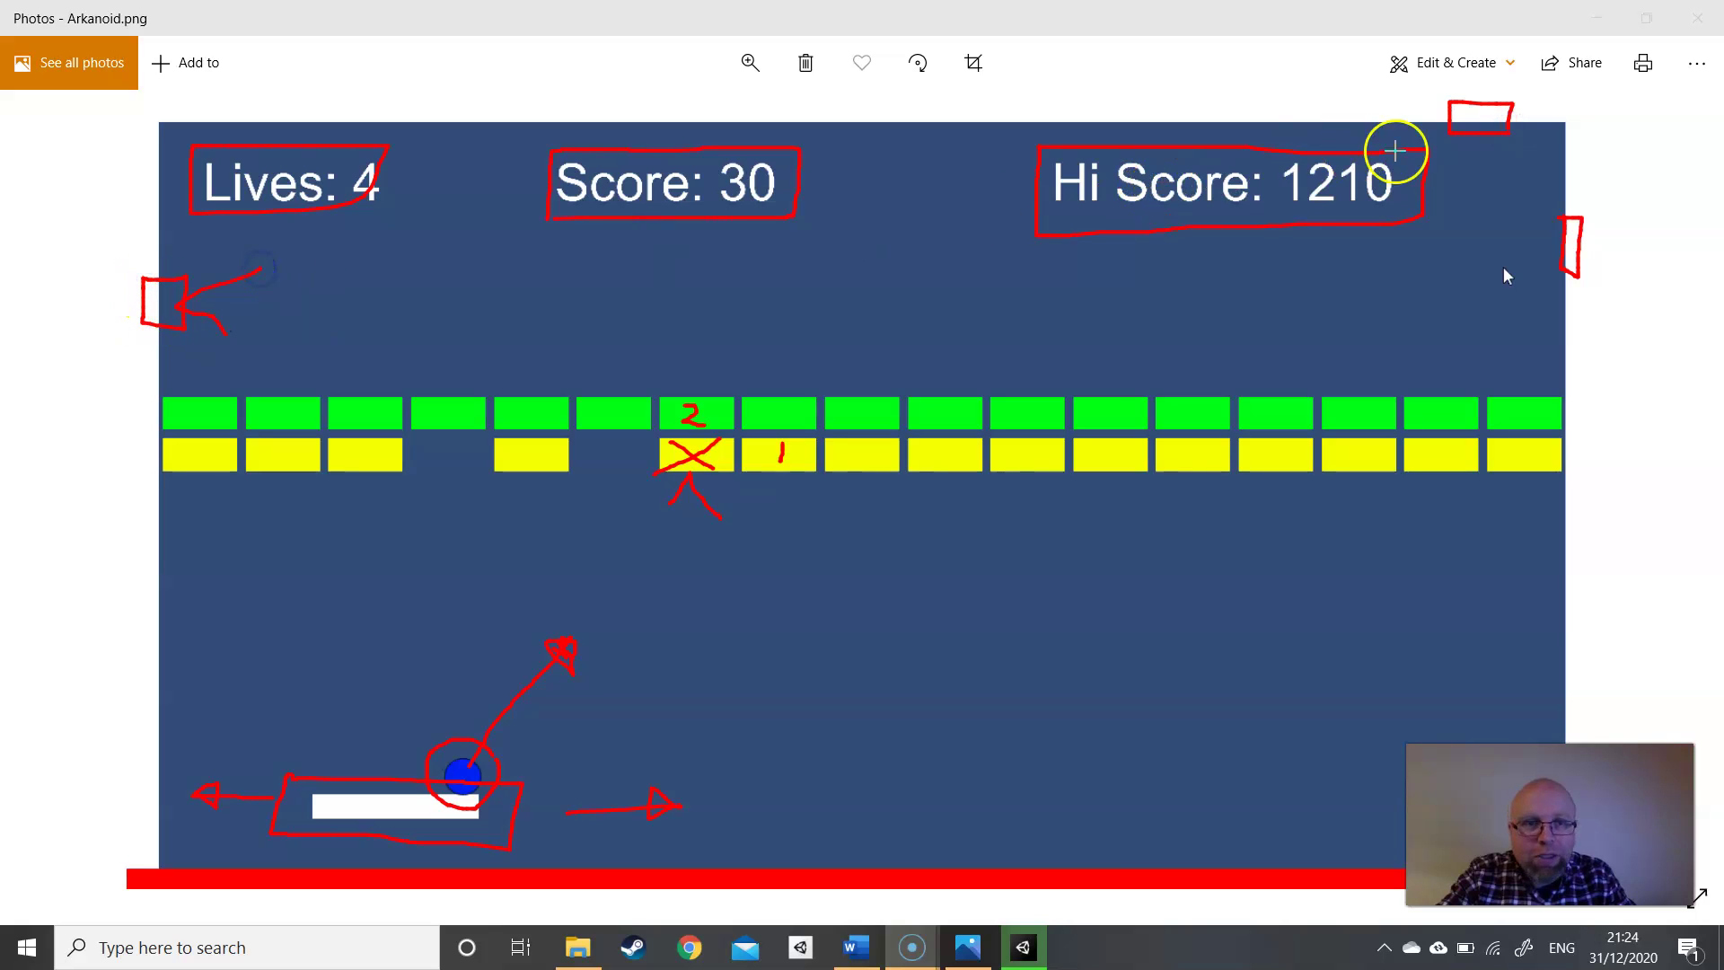
{"action": "mouse_move", "coordinate": [1455, 155]}
{"action": "left_mouse_down"}
{"action": "mouse_move", "coordinate": [1477, 133]}
{"action": "mouse_move", "coordinate": [1504, 184]}
{"action": "left_mouse_up"}
{"action": "left_click_drag", "start_coordinate": [1513, 288], "coordinate": [1571, 235]}
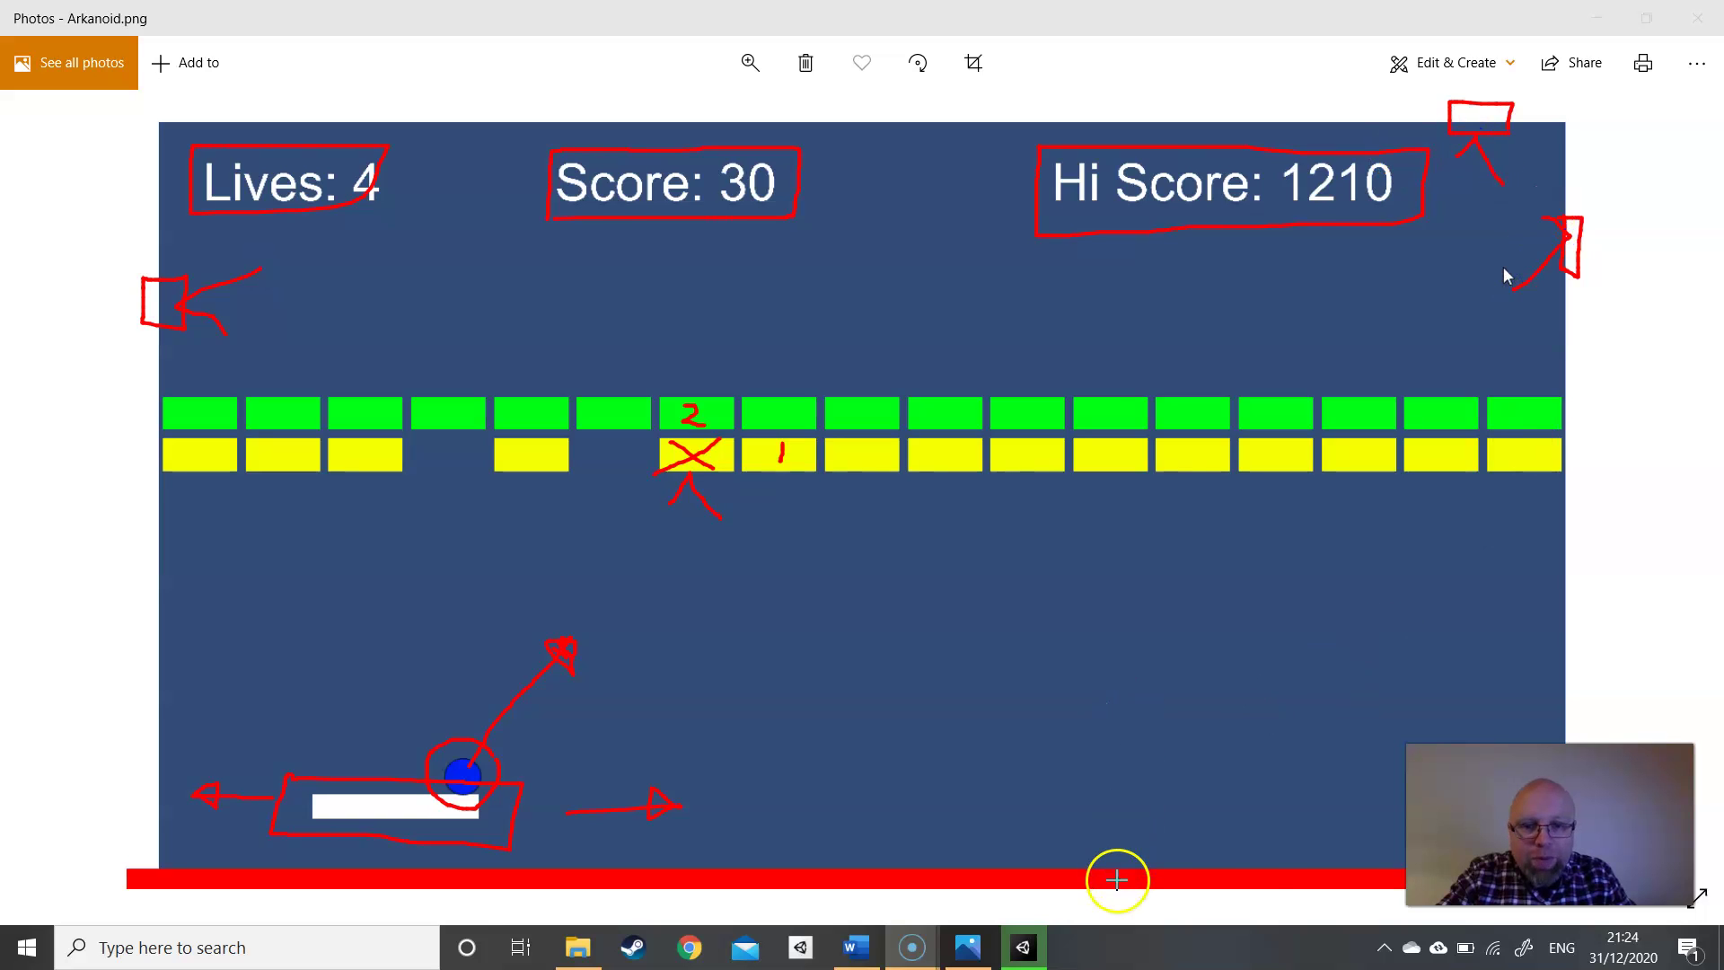
{"action": "mouse_move", "coordinate": [1277, 869]}
{"action": "left_mouse_down"}
{"action": "mouse_move", "coordinate": [1272, 833]}
{"action": "mouse_move", "coordinate": [1138, 831]}
{"action": "left_mouse_up"}
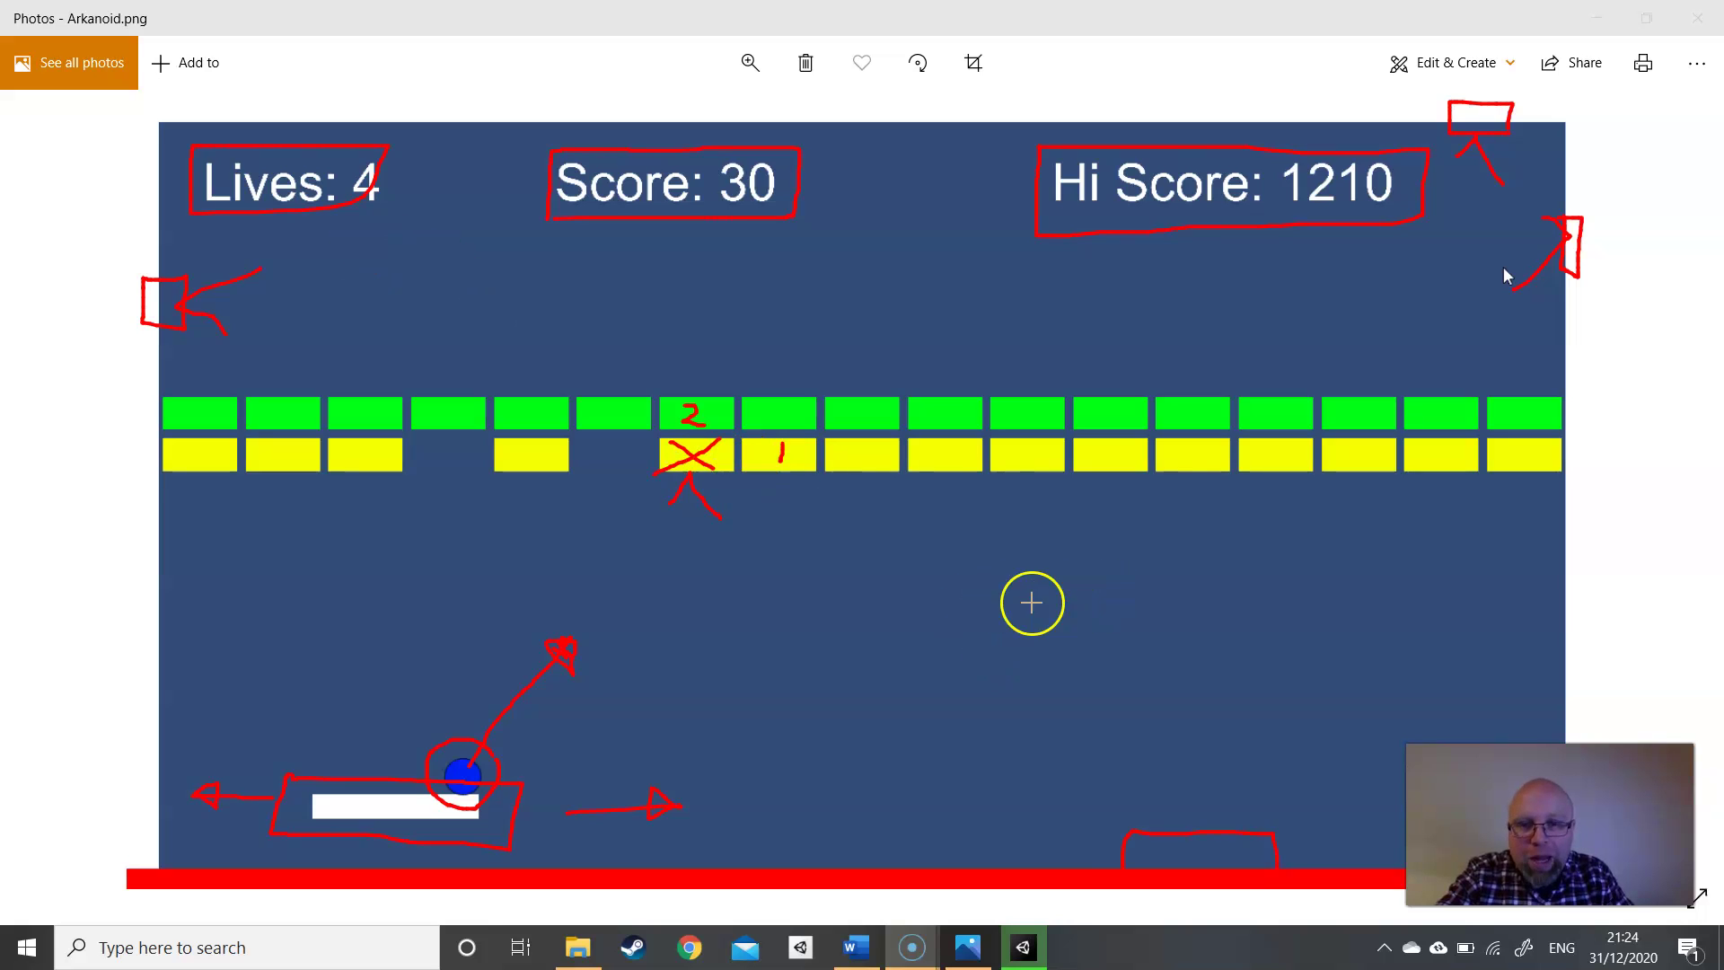
{"action": "left_click_drag", "start_coordinate": [765, 545], "coordinate": [897, 545]}
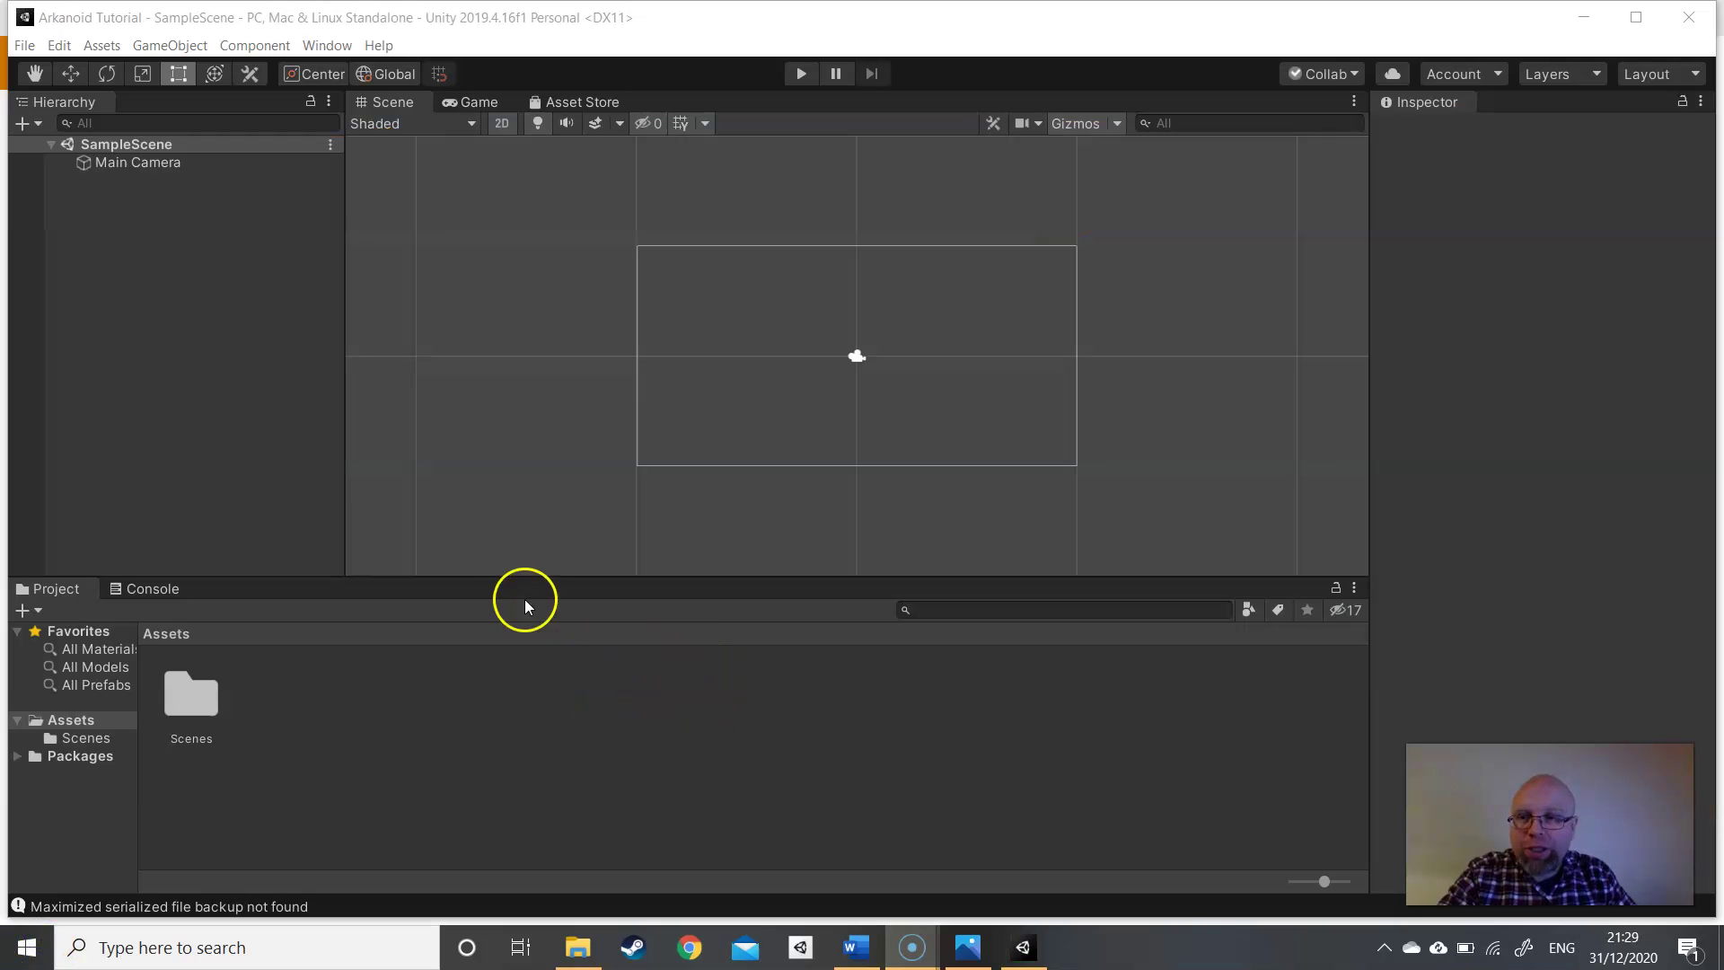
- Set the Game view aspect ratio to 16:9
{"action": "left_click", "coordinate": [149, 161]}
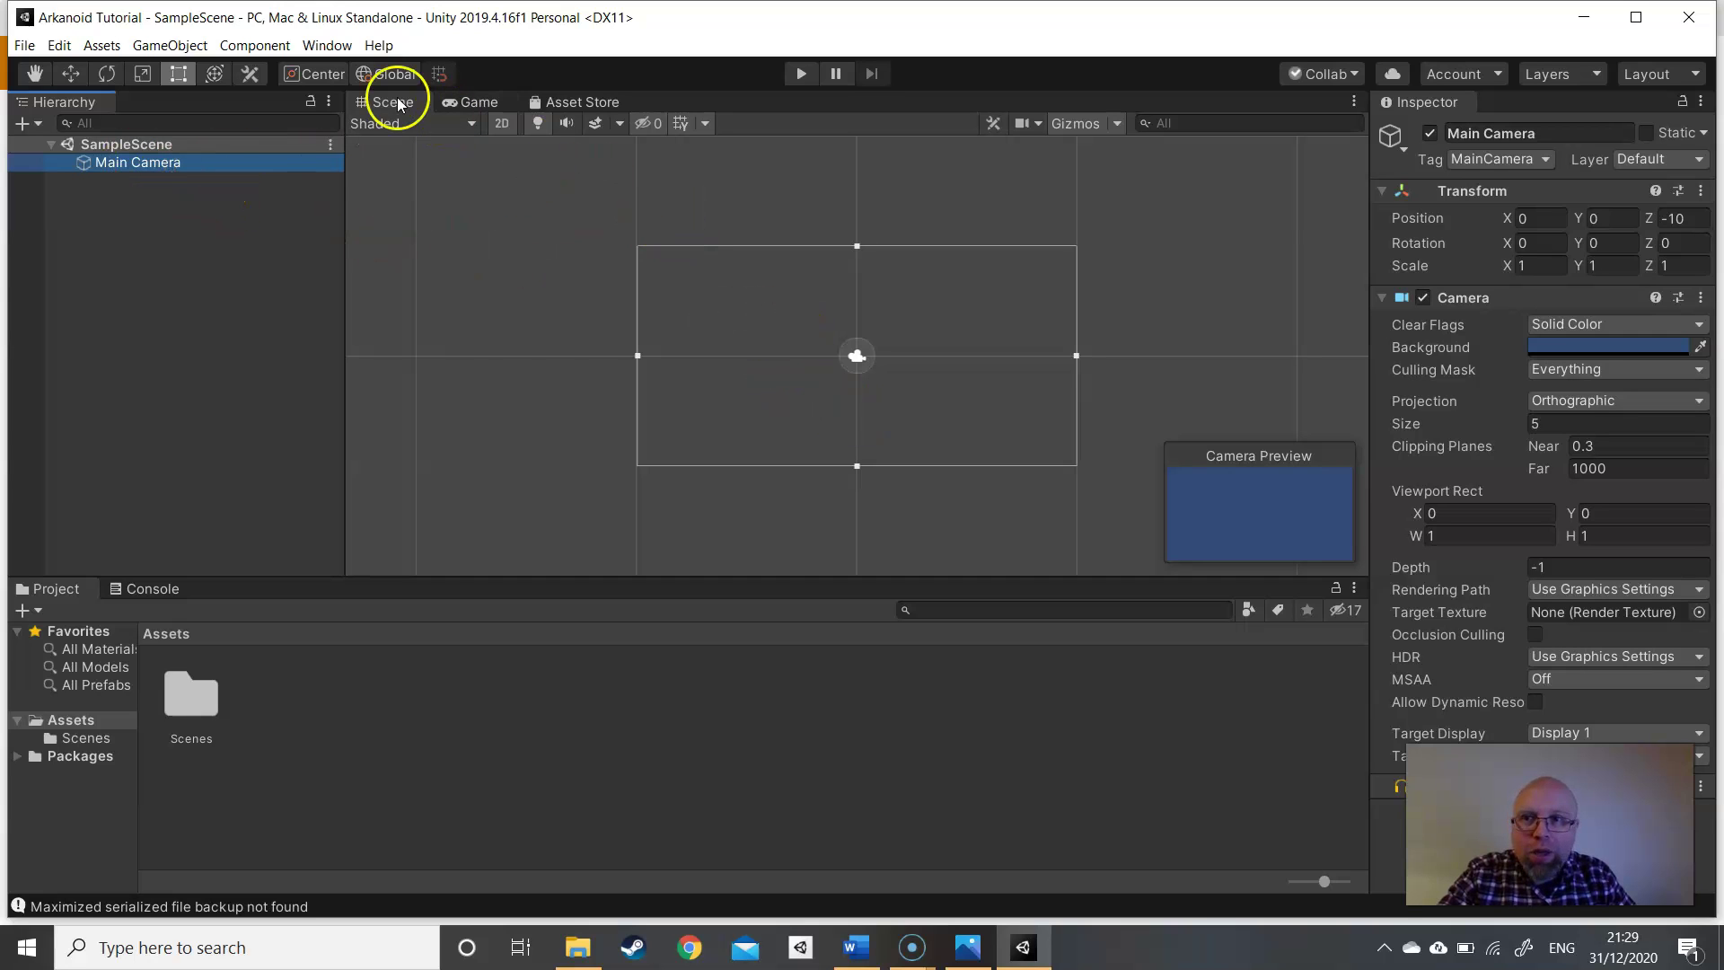
{"action": "left_click", "coordinate": [473, 103]}
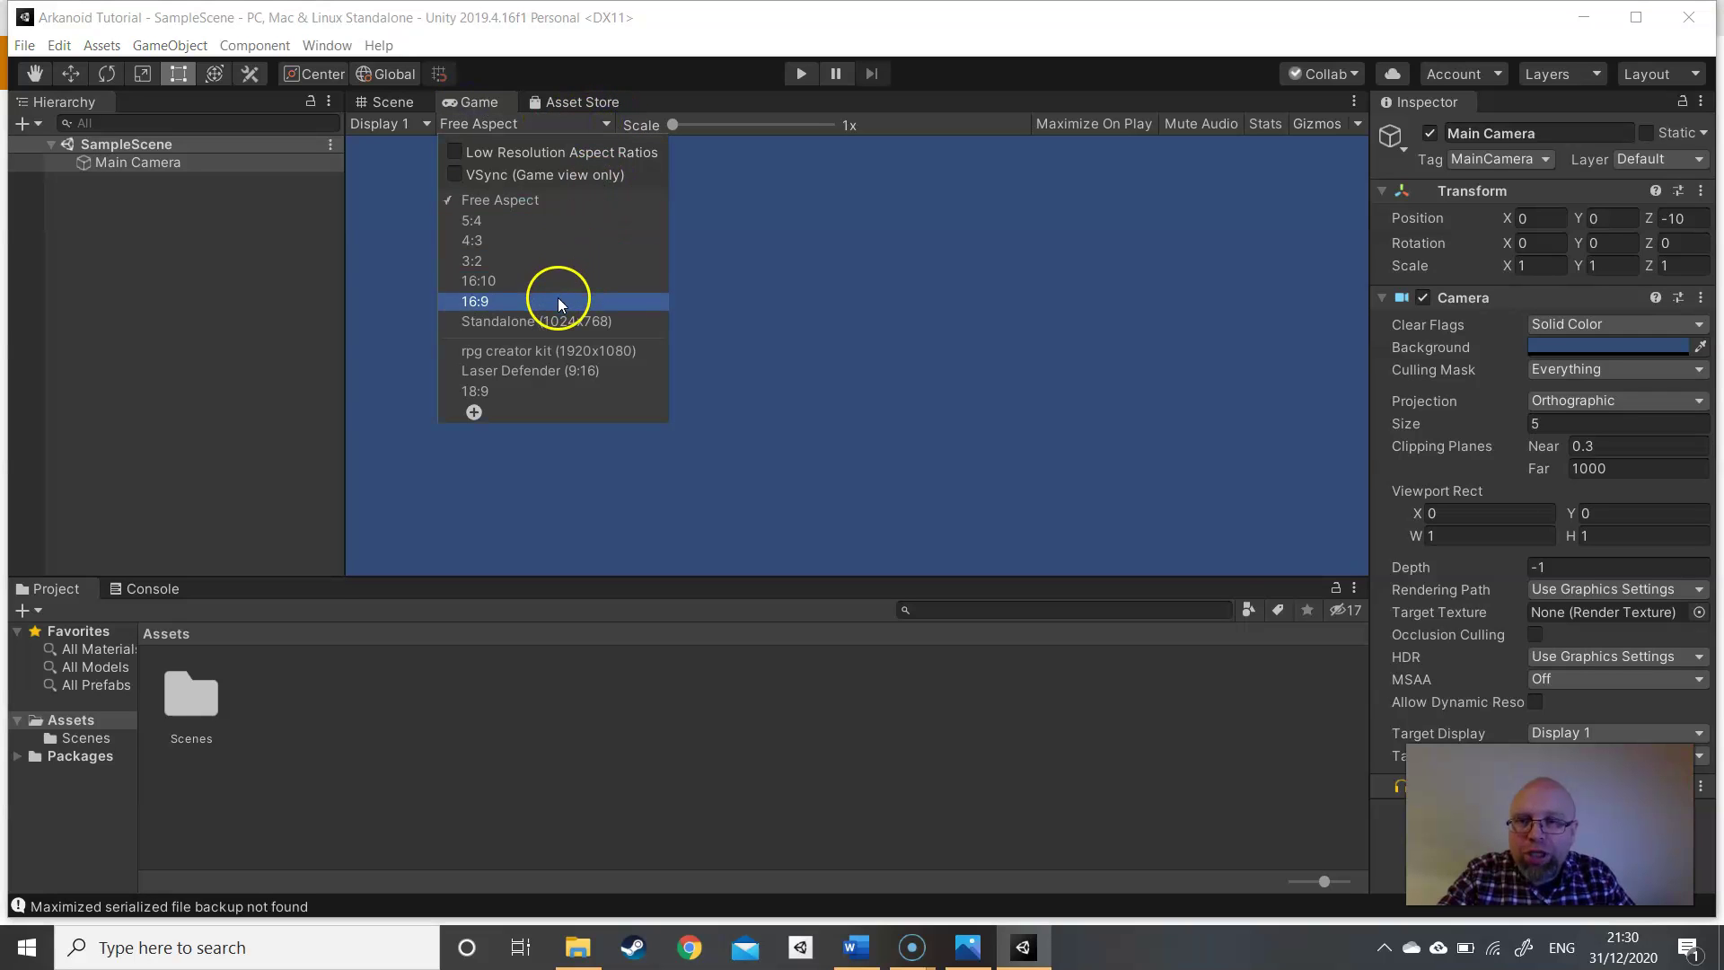
{"action": "left_click", "coordinate": [558, 300]}
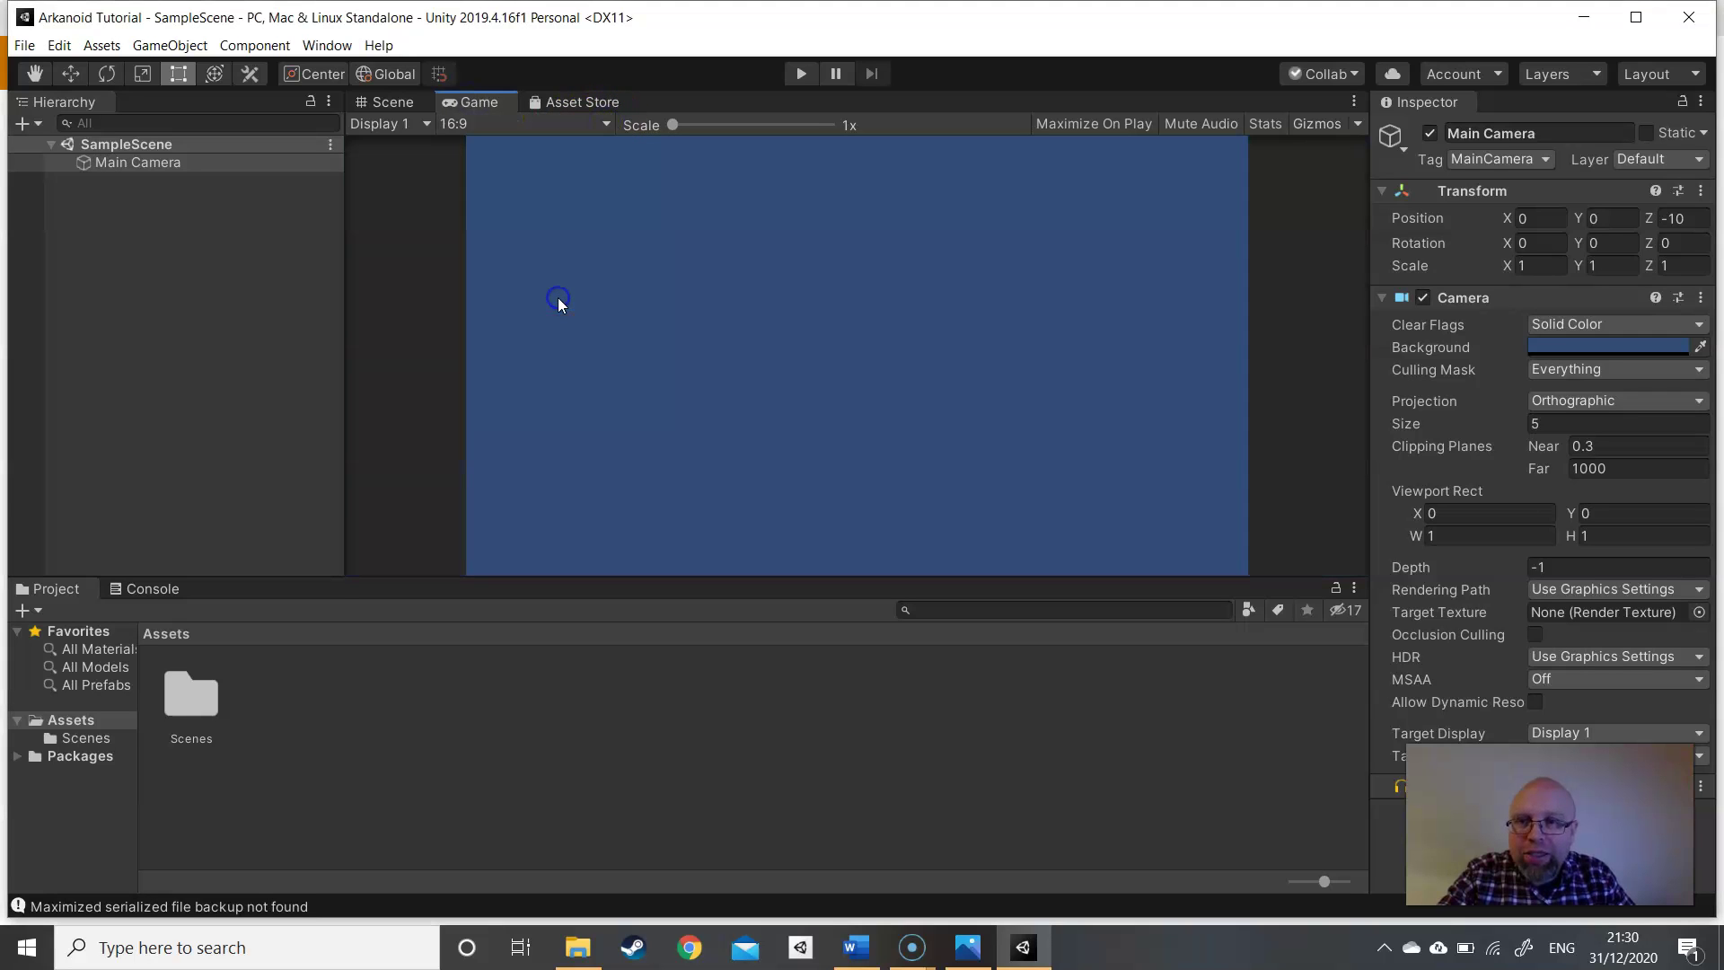
{"action": "left_click", "coordinate": [557, 207]}
- Change the Main Camera's orthographic Size from 5 to 9
{"action": "left_click", "coordinate": [165, 167]}
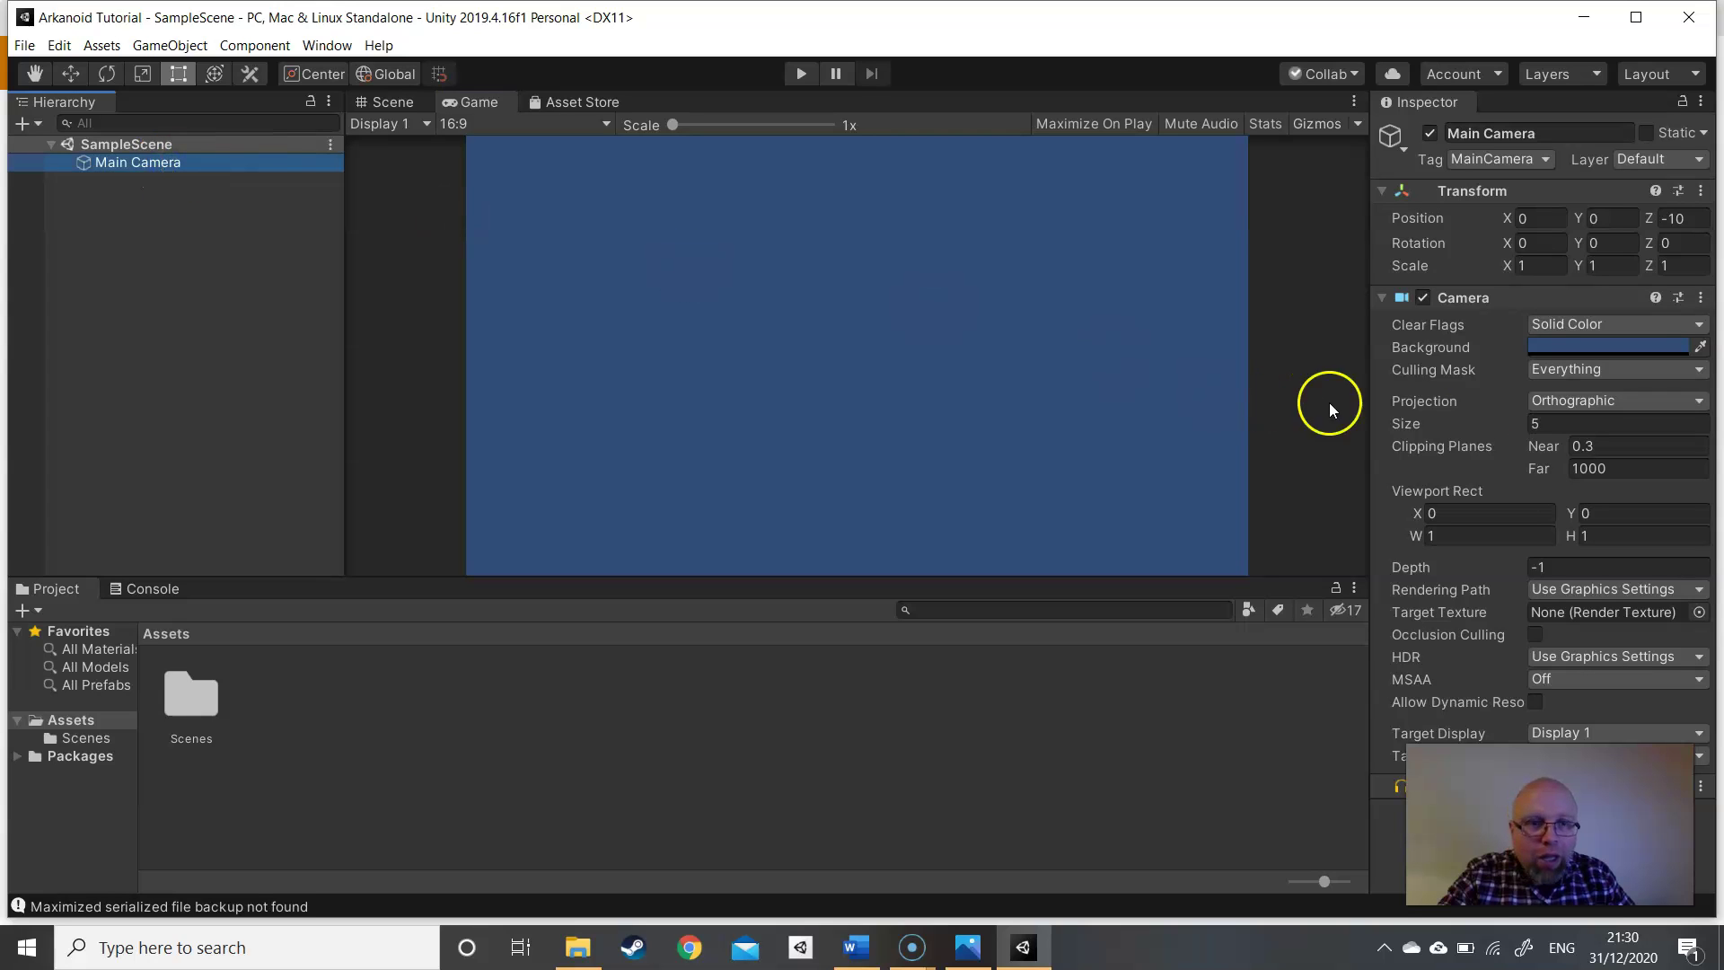
{"action": "left_click", "coordinate": [1533, 423]}
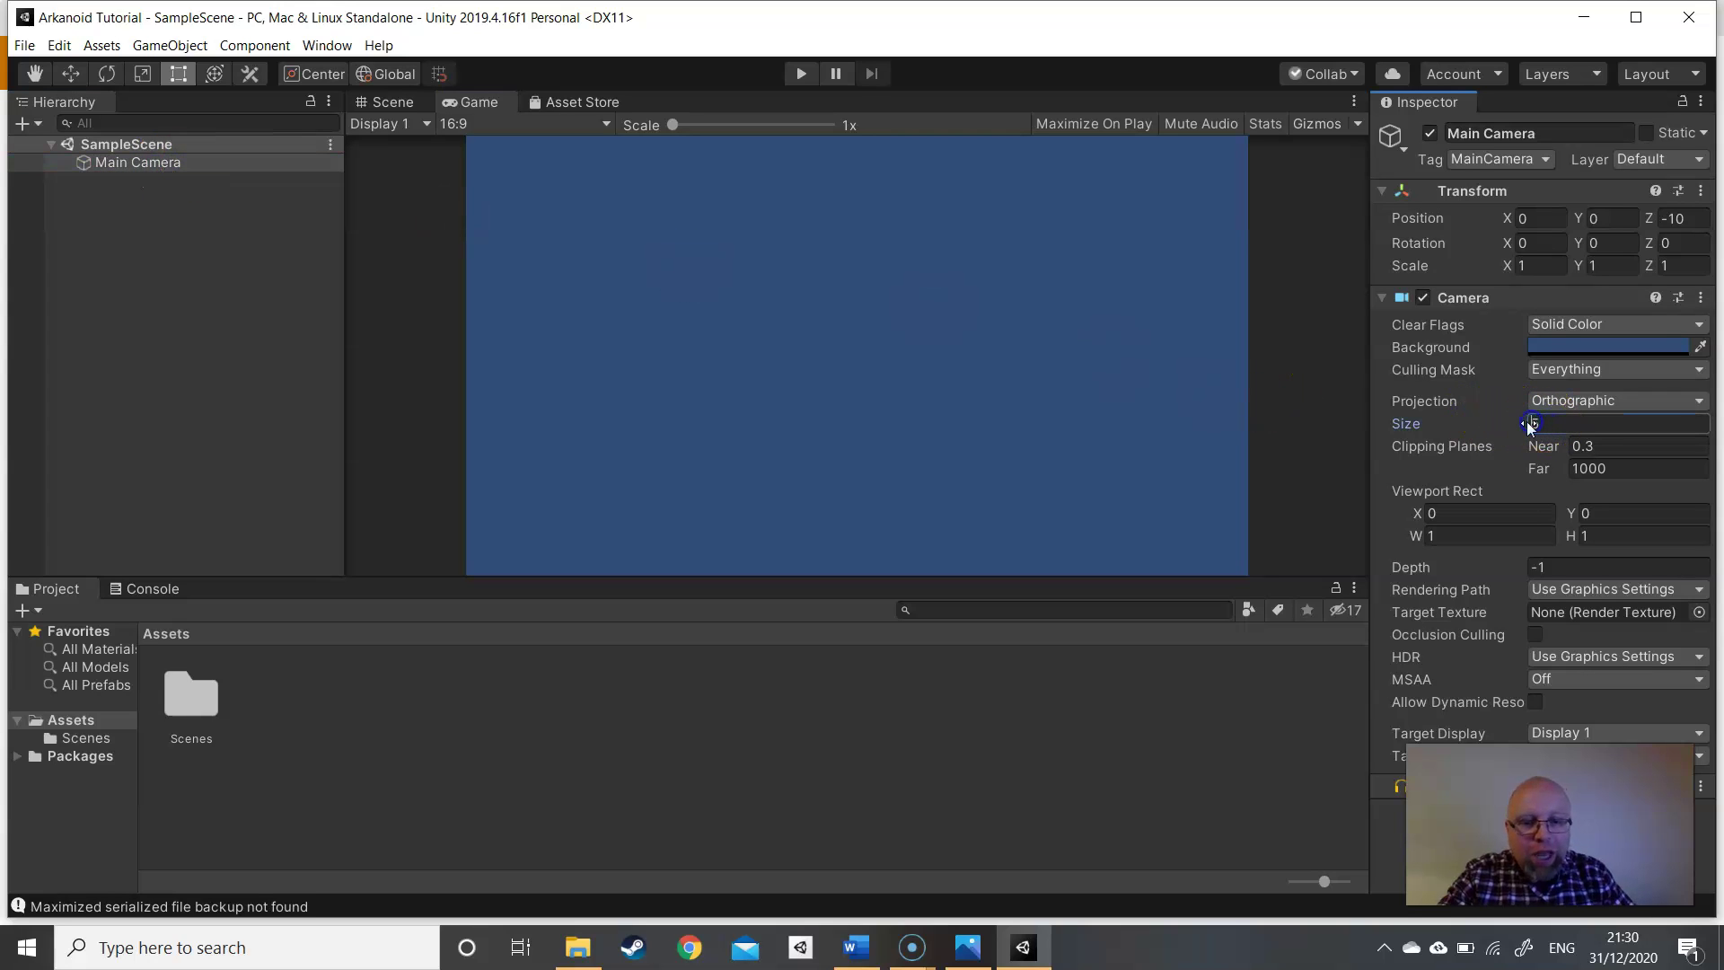
{"action": "type", "text": "0"}
{"action": "key", "text": "Delete"}
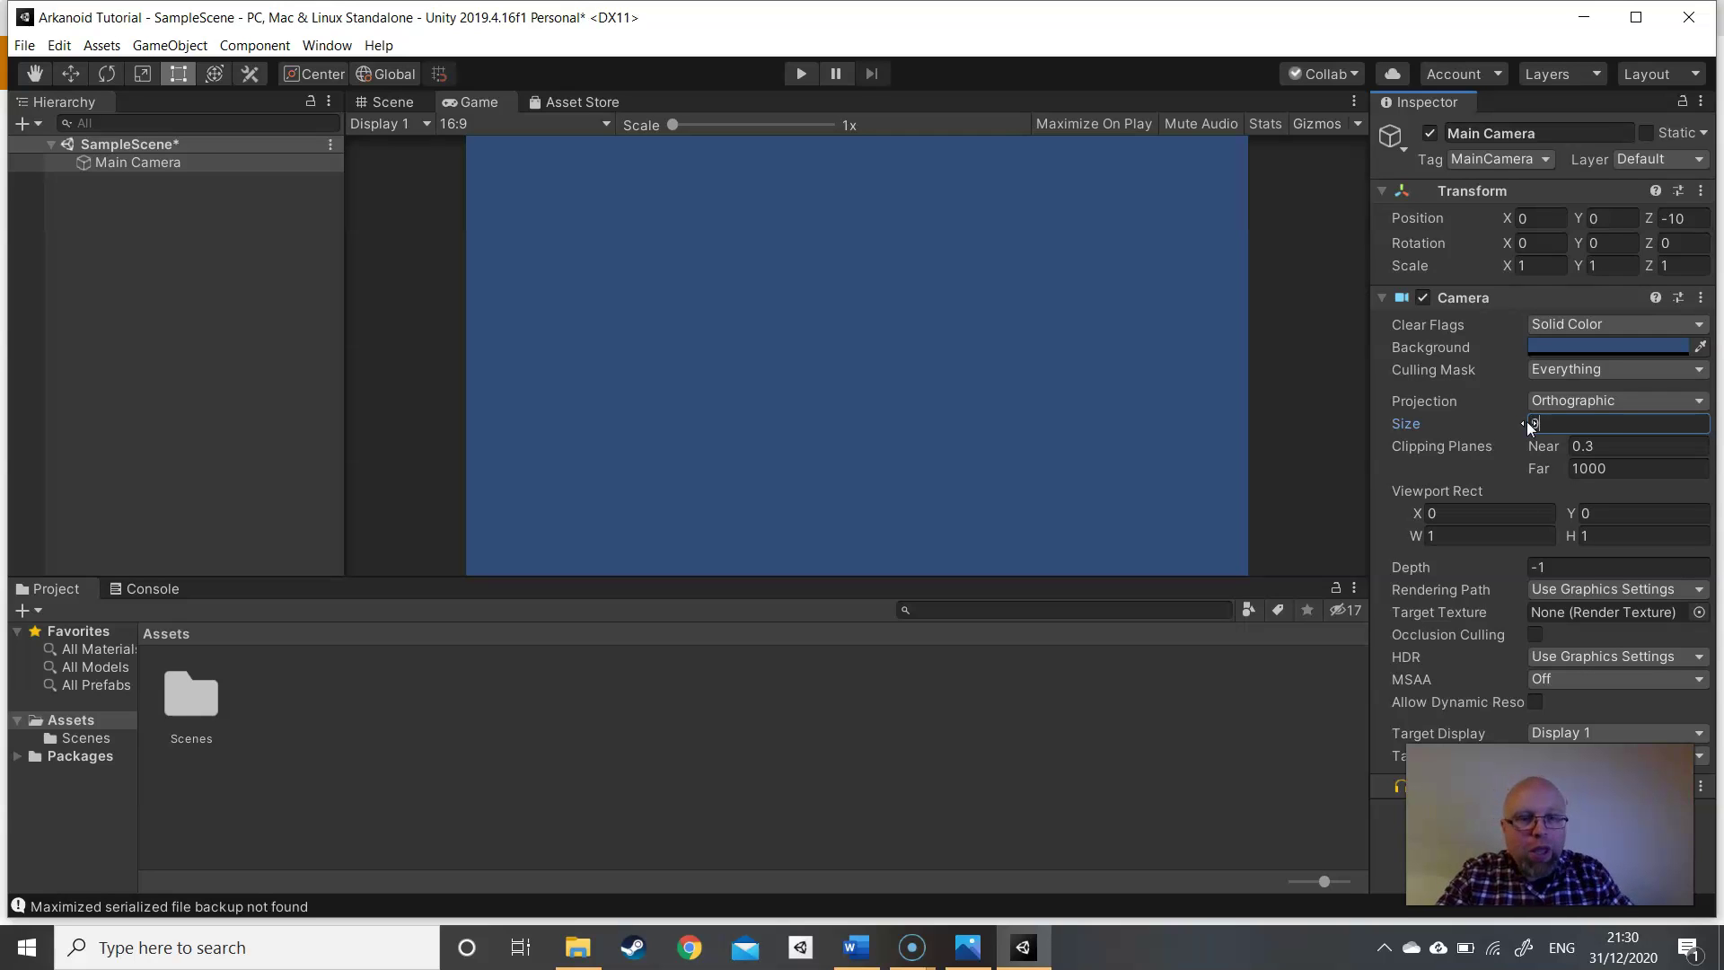
{"action": "key", "text": "BackSpace"}
{"action": "type", "text": "9"}
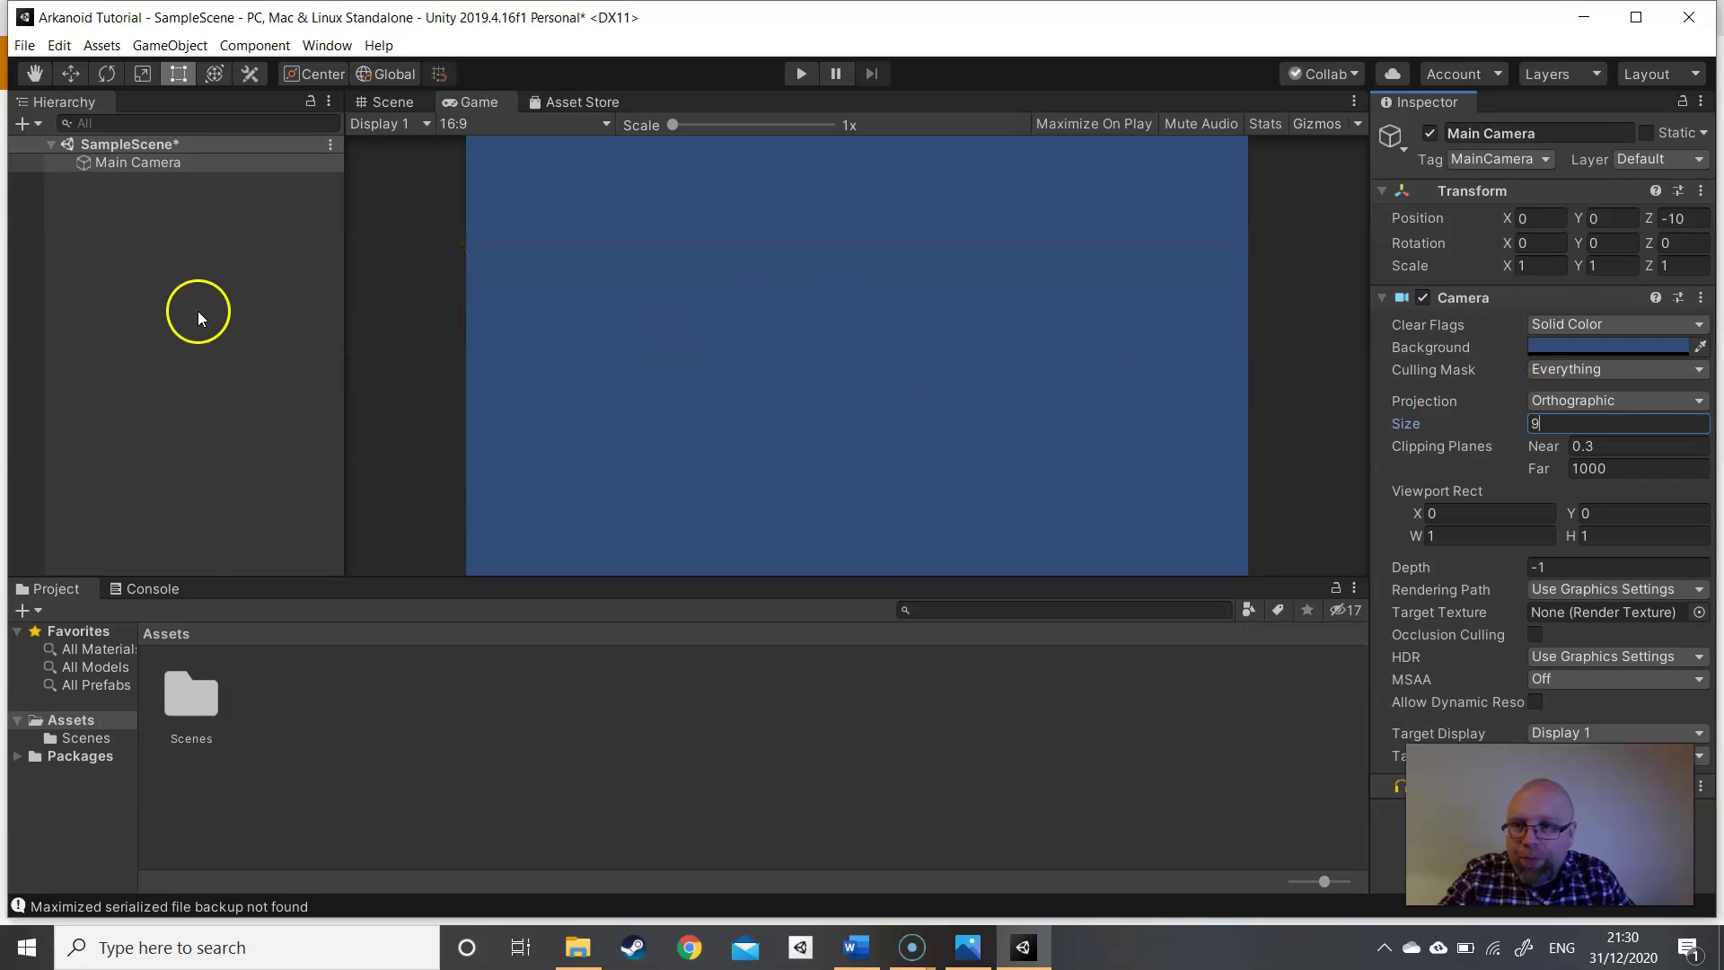
- Open the Scenes folder, select SampleScene and save the scene
{"action": "double_click", "coordinate": [204, 699]}
{"action": "left_click", "coordinate": [197, 703]}
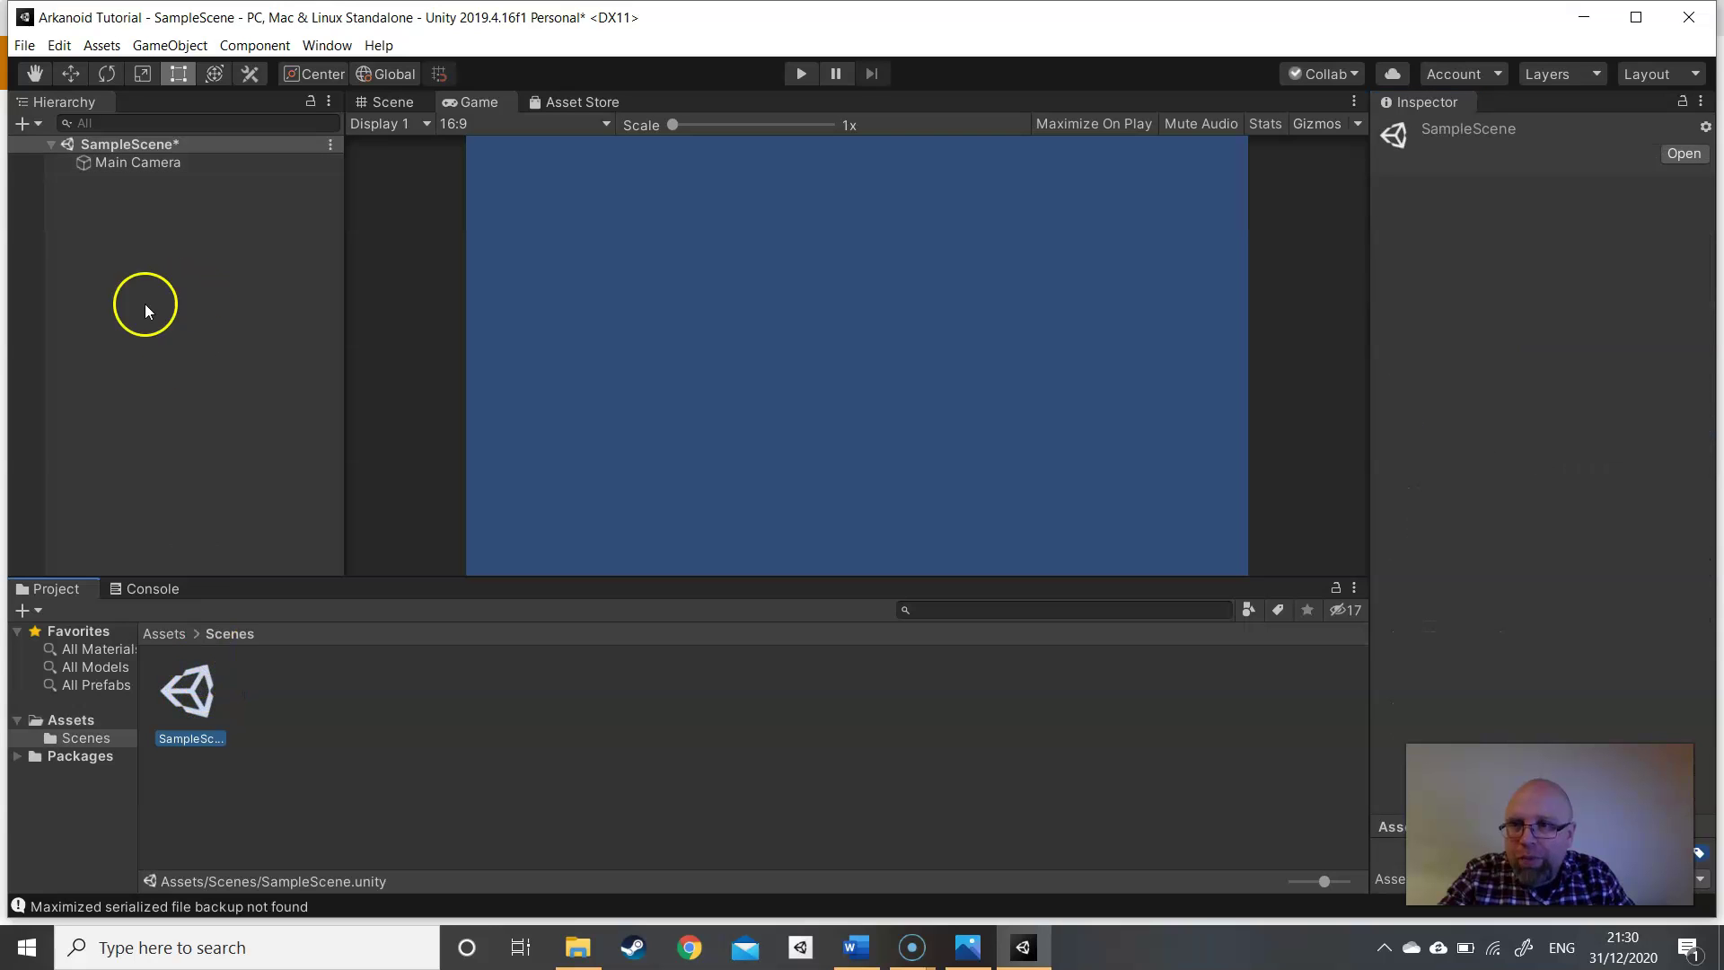
{"action": "key", "text": "ctrl+s"}
{"action": "left_click", "coordinate": [221, 493]}
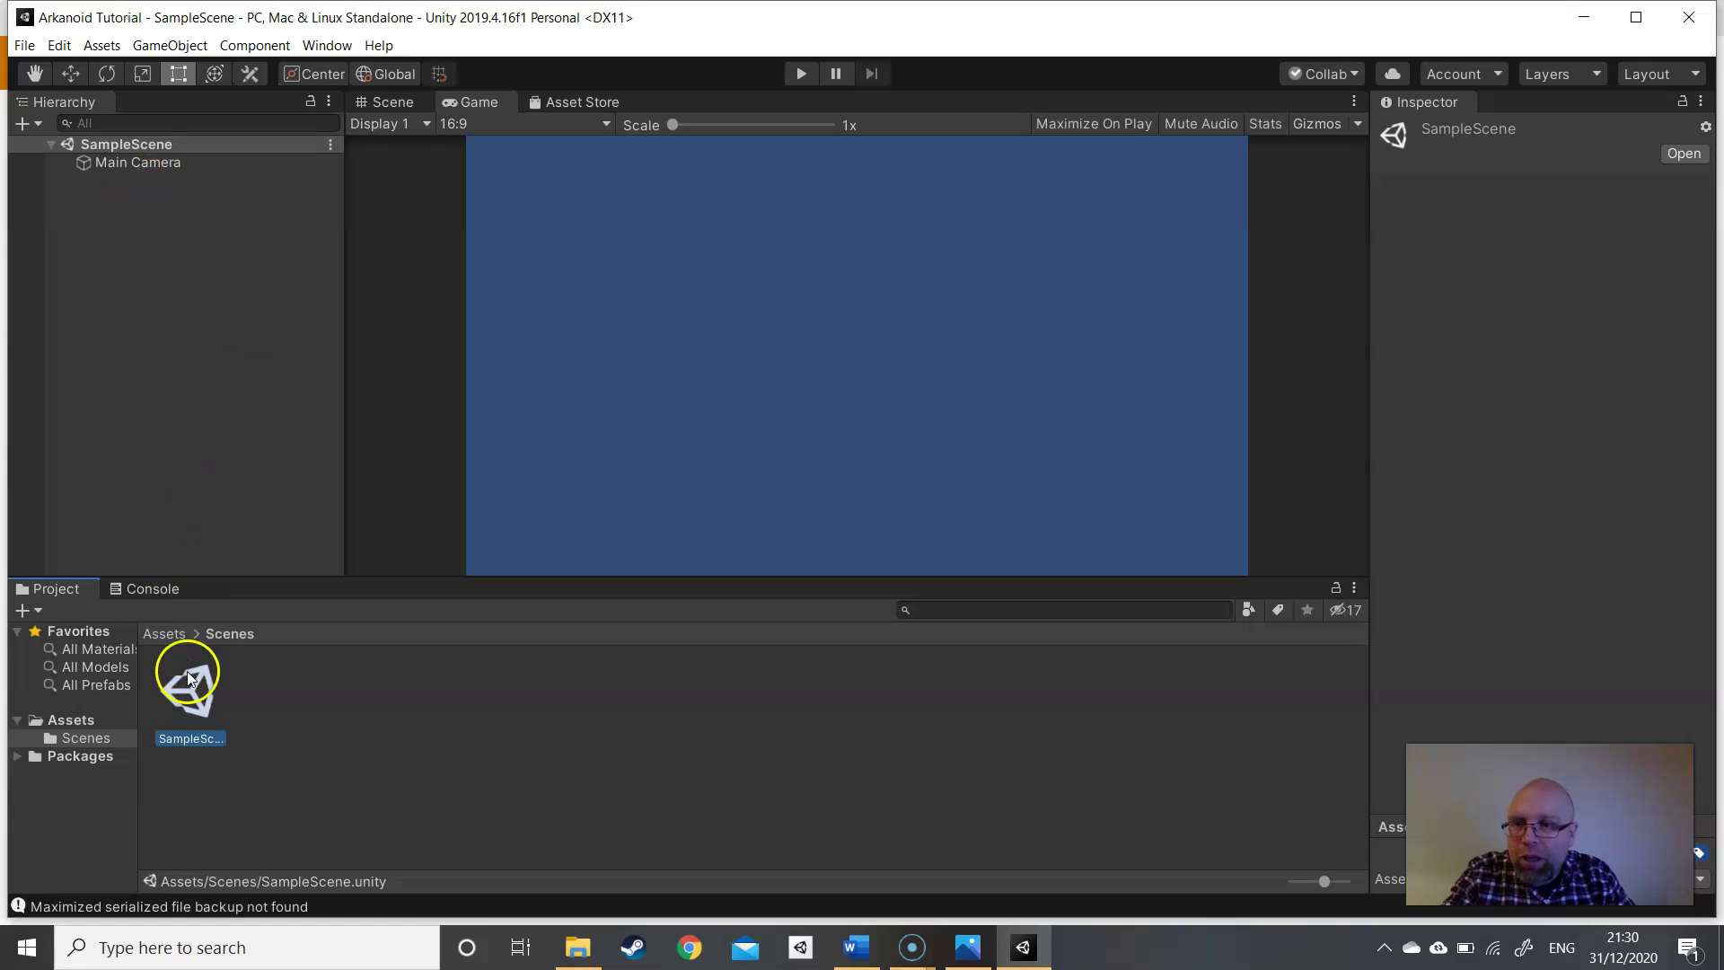
- Rename the SampleScene asset to 'Game Scene 1'
{"action": "left_click", "coordinate": [186, 741]}
{"action": "right_click", "coordinate": [189, 704]}
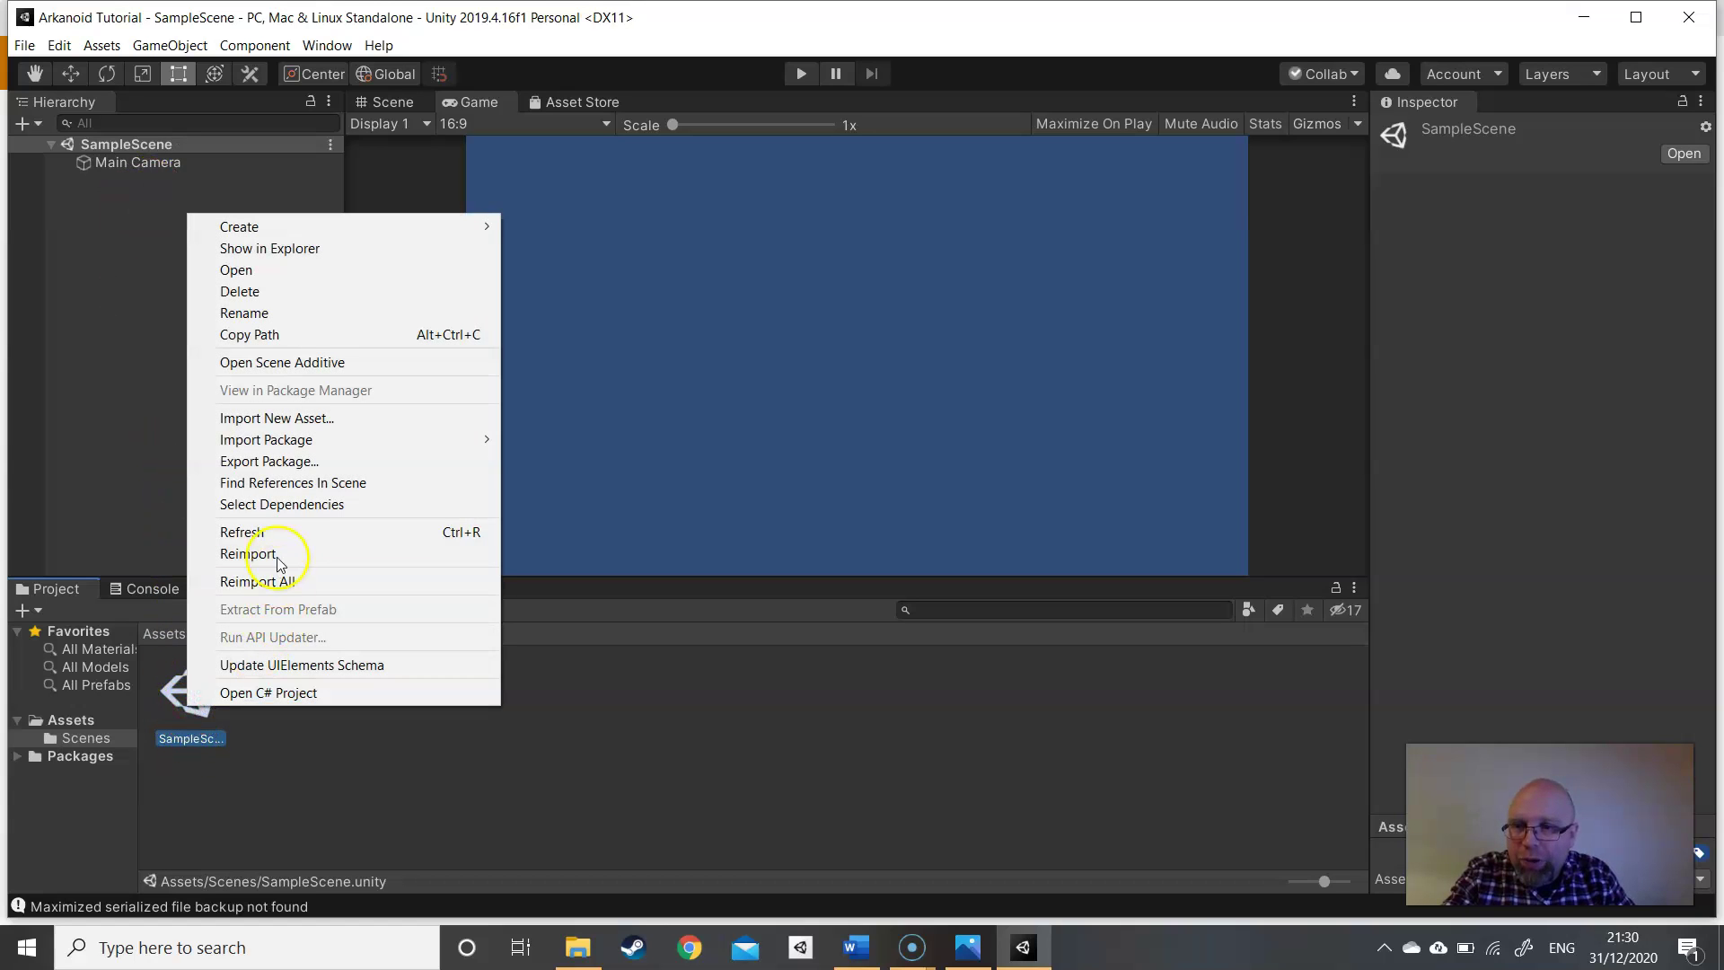
{"action": "left_click", "coordinate": [256, 310]}
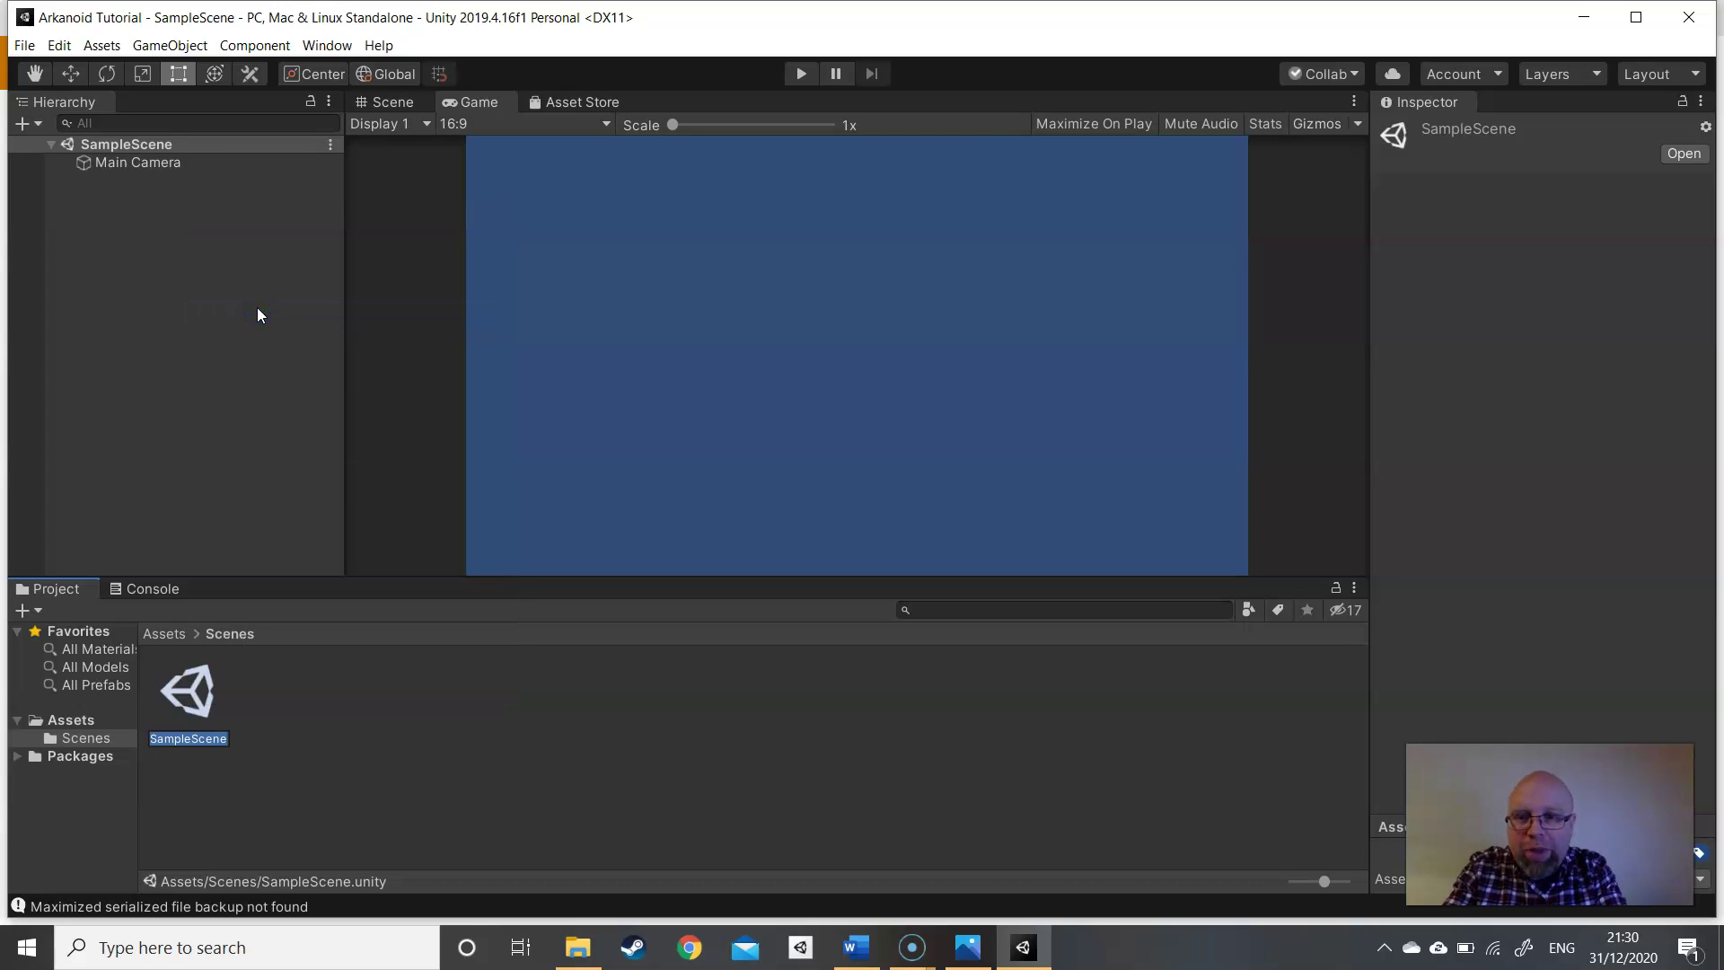
{"action": "type", "text": "Game SCene"}
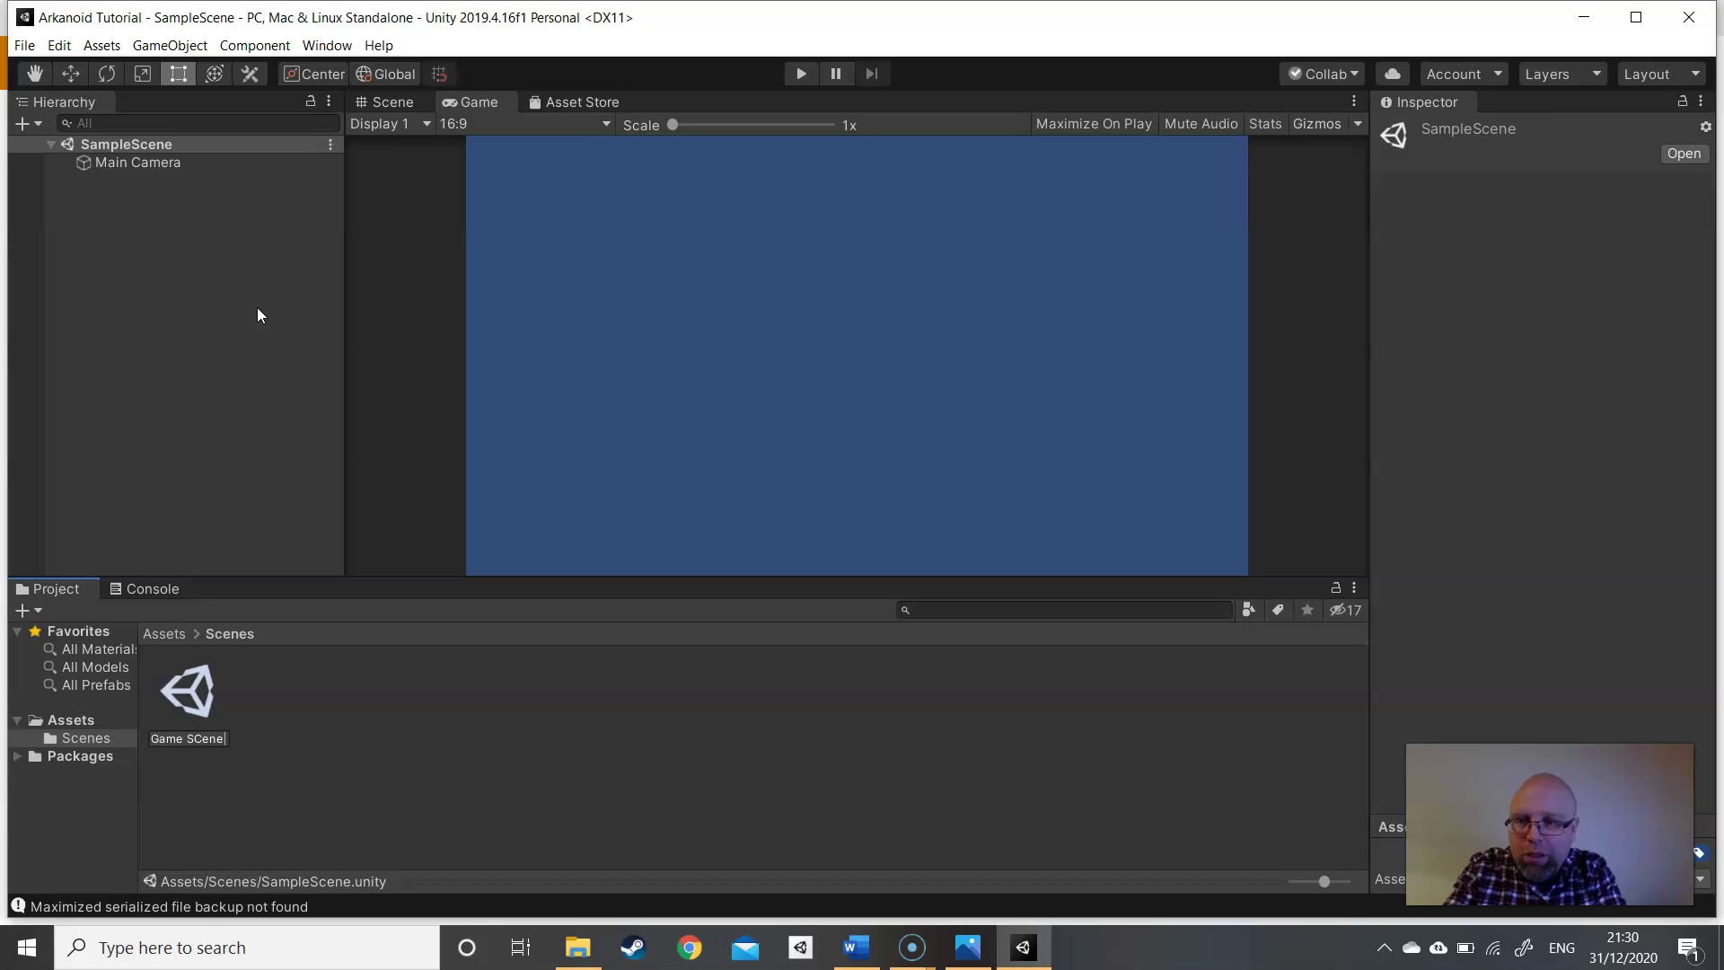
{"action": "type", "text": " 1"}
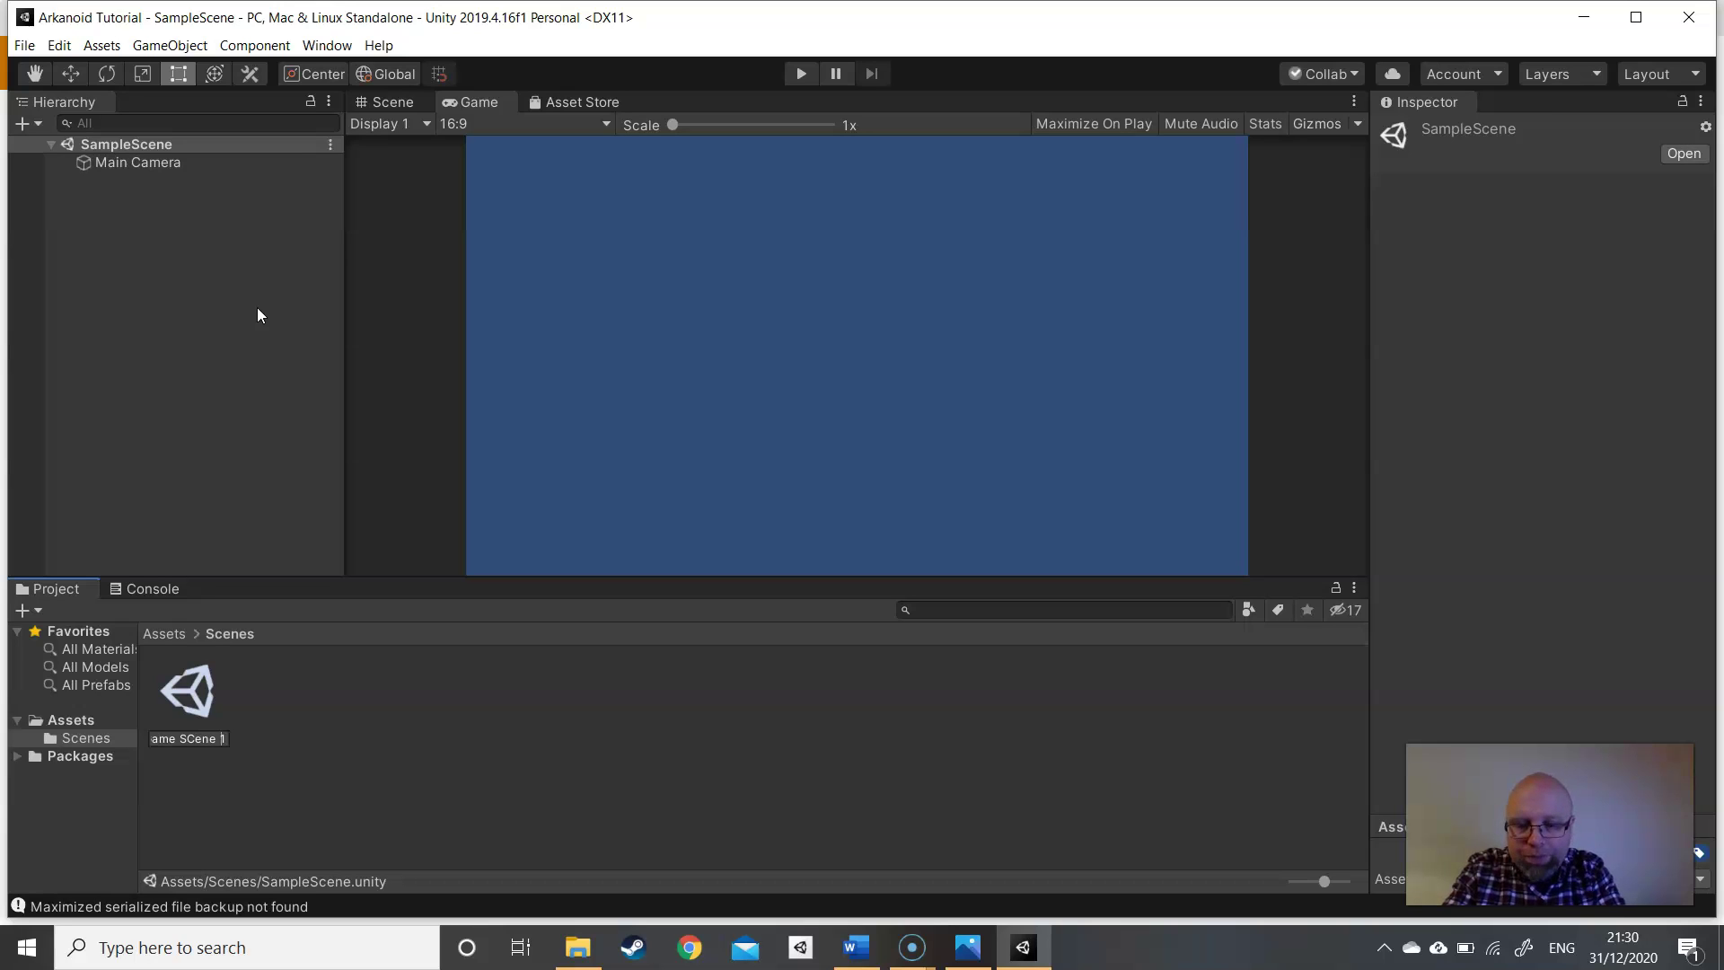
{"action": "key", "text": "BackSpace"}
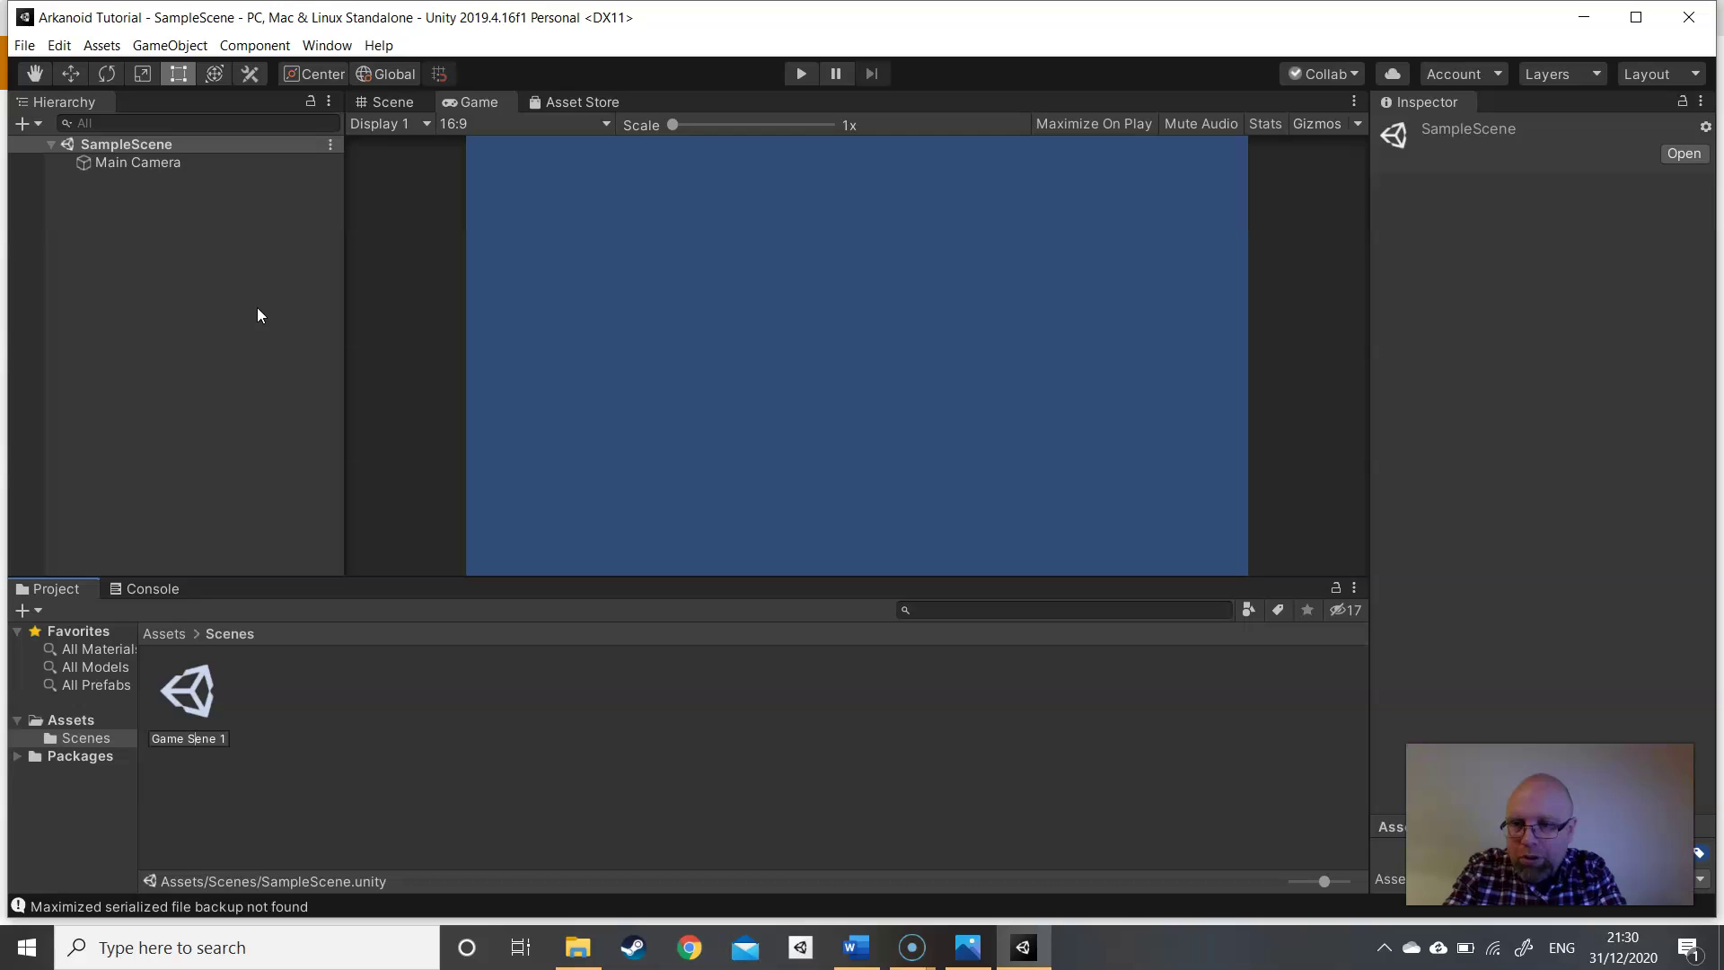
{"action": "type", "text": "c"}
{"action": "key", "text": "Return"}
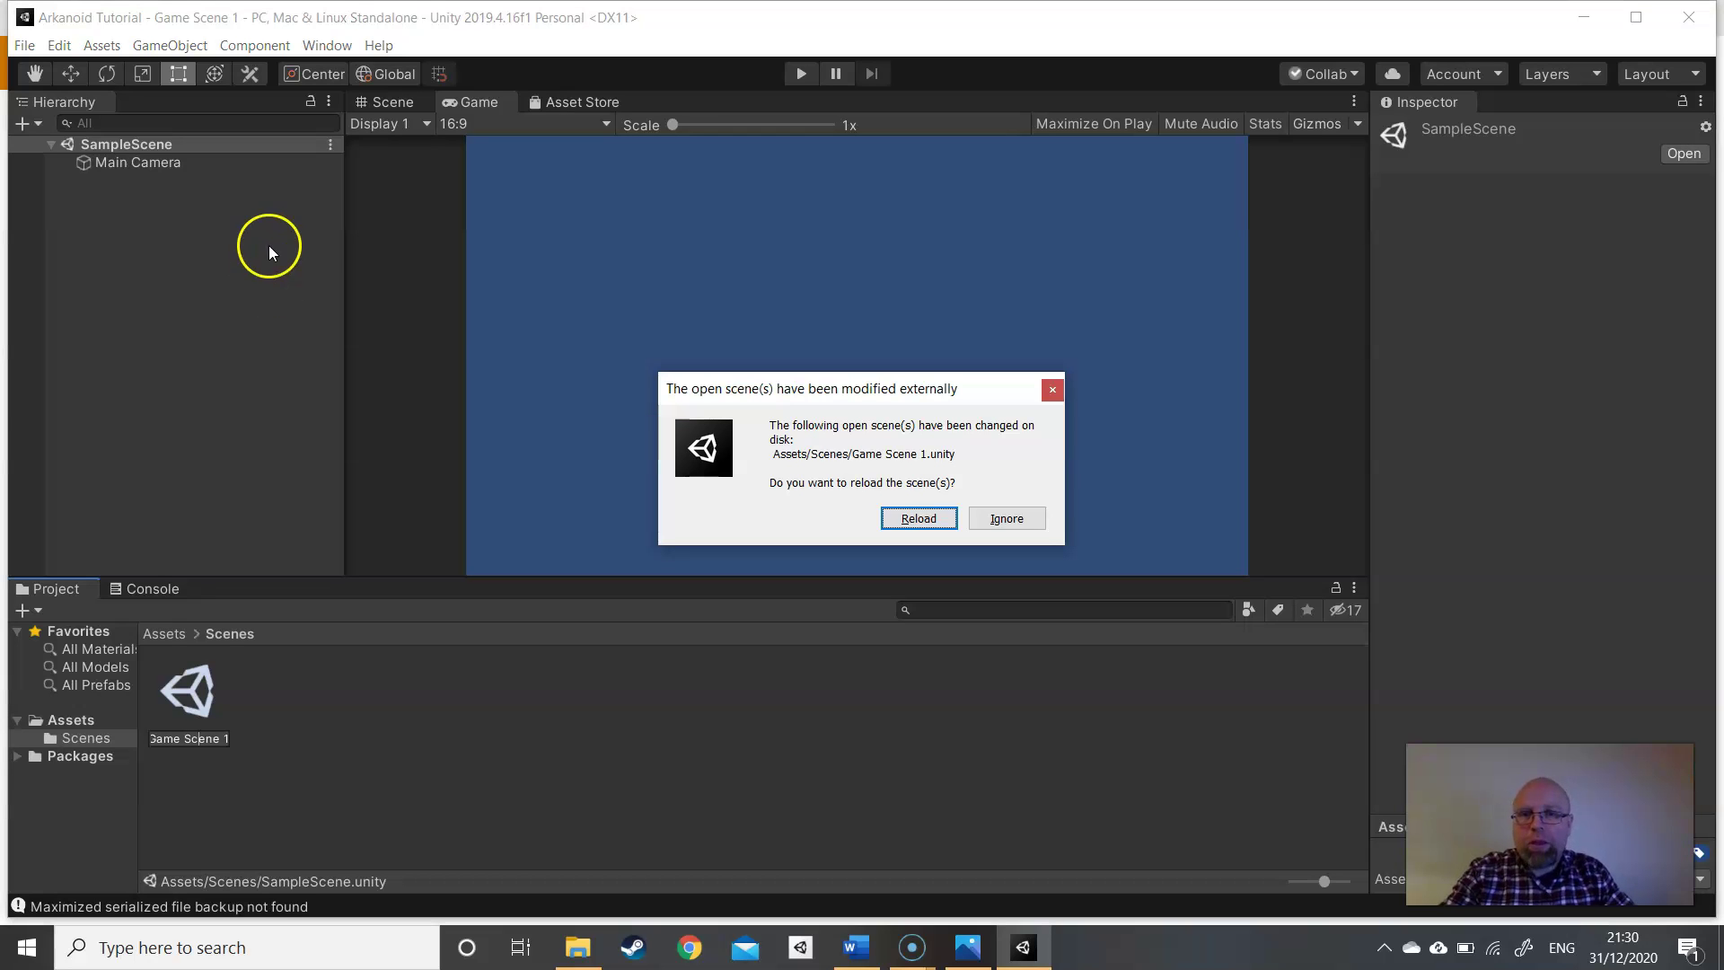
- Reload Game Scene 1, select its Main Camera and switch to the Scene view
{"action": "left_click", "coordinate": [907, 519]}
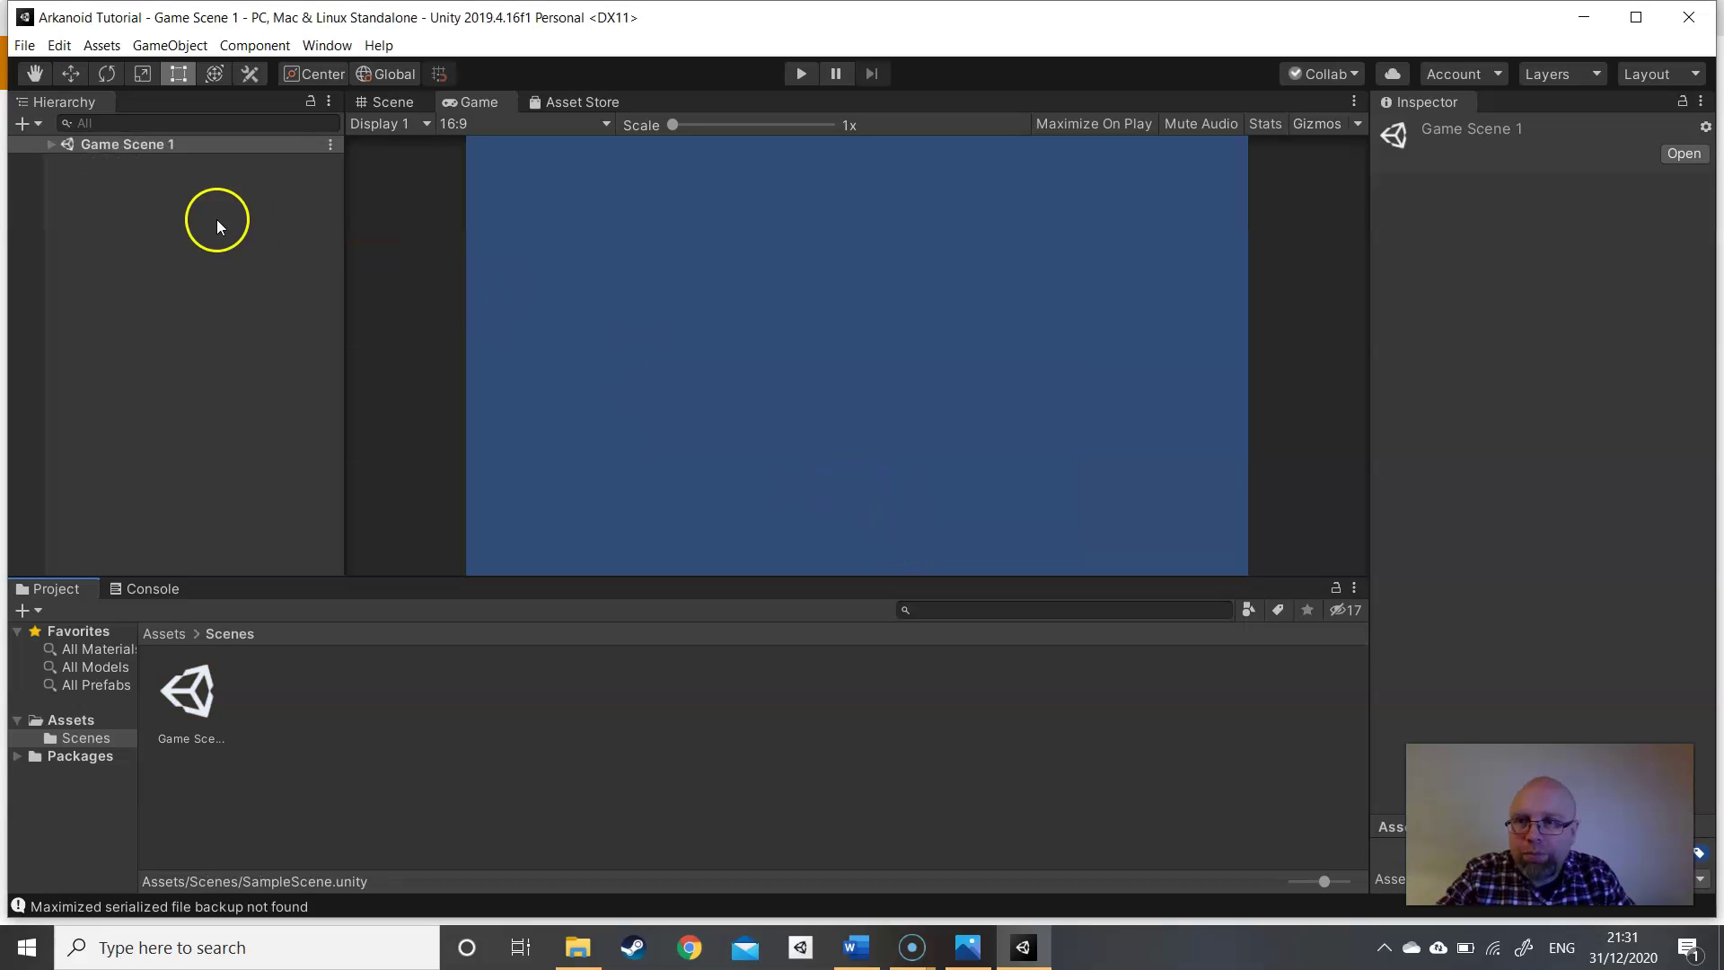
{"action": "left_click", "coordinate": [51, 144]}
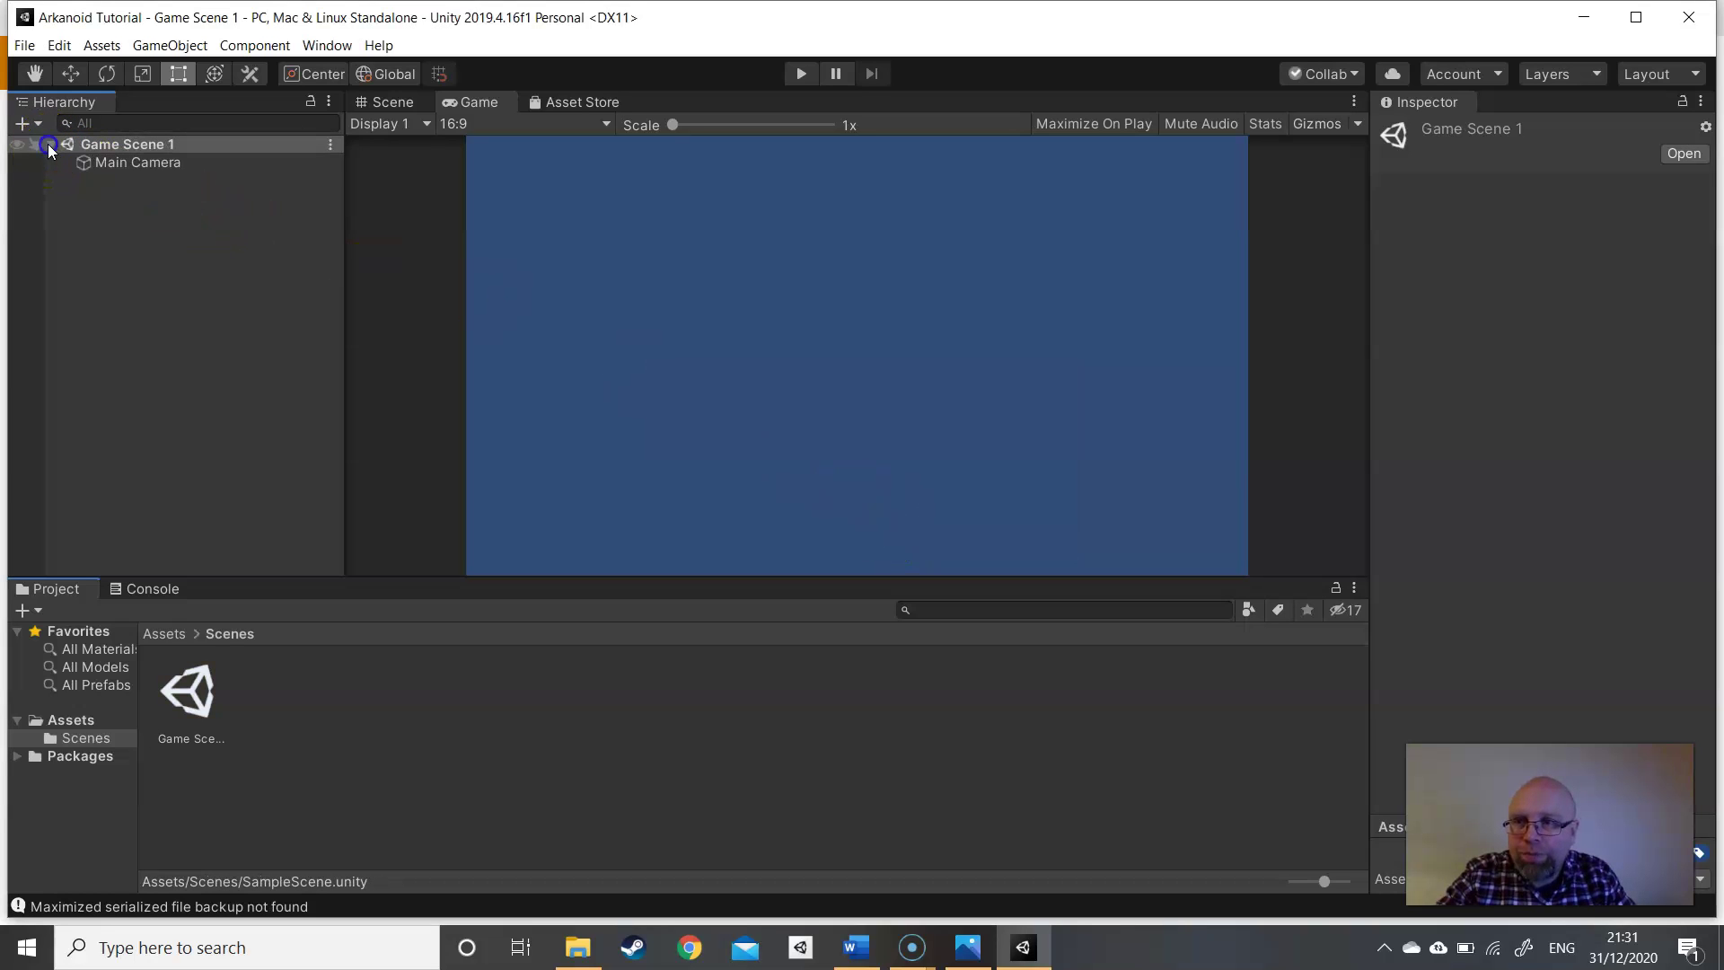
{"action": "left_click", "coordinate": [116, 163]}
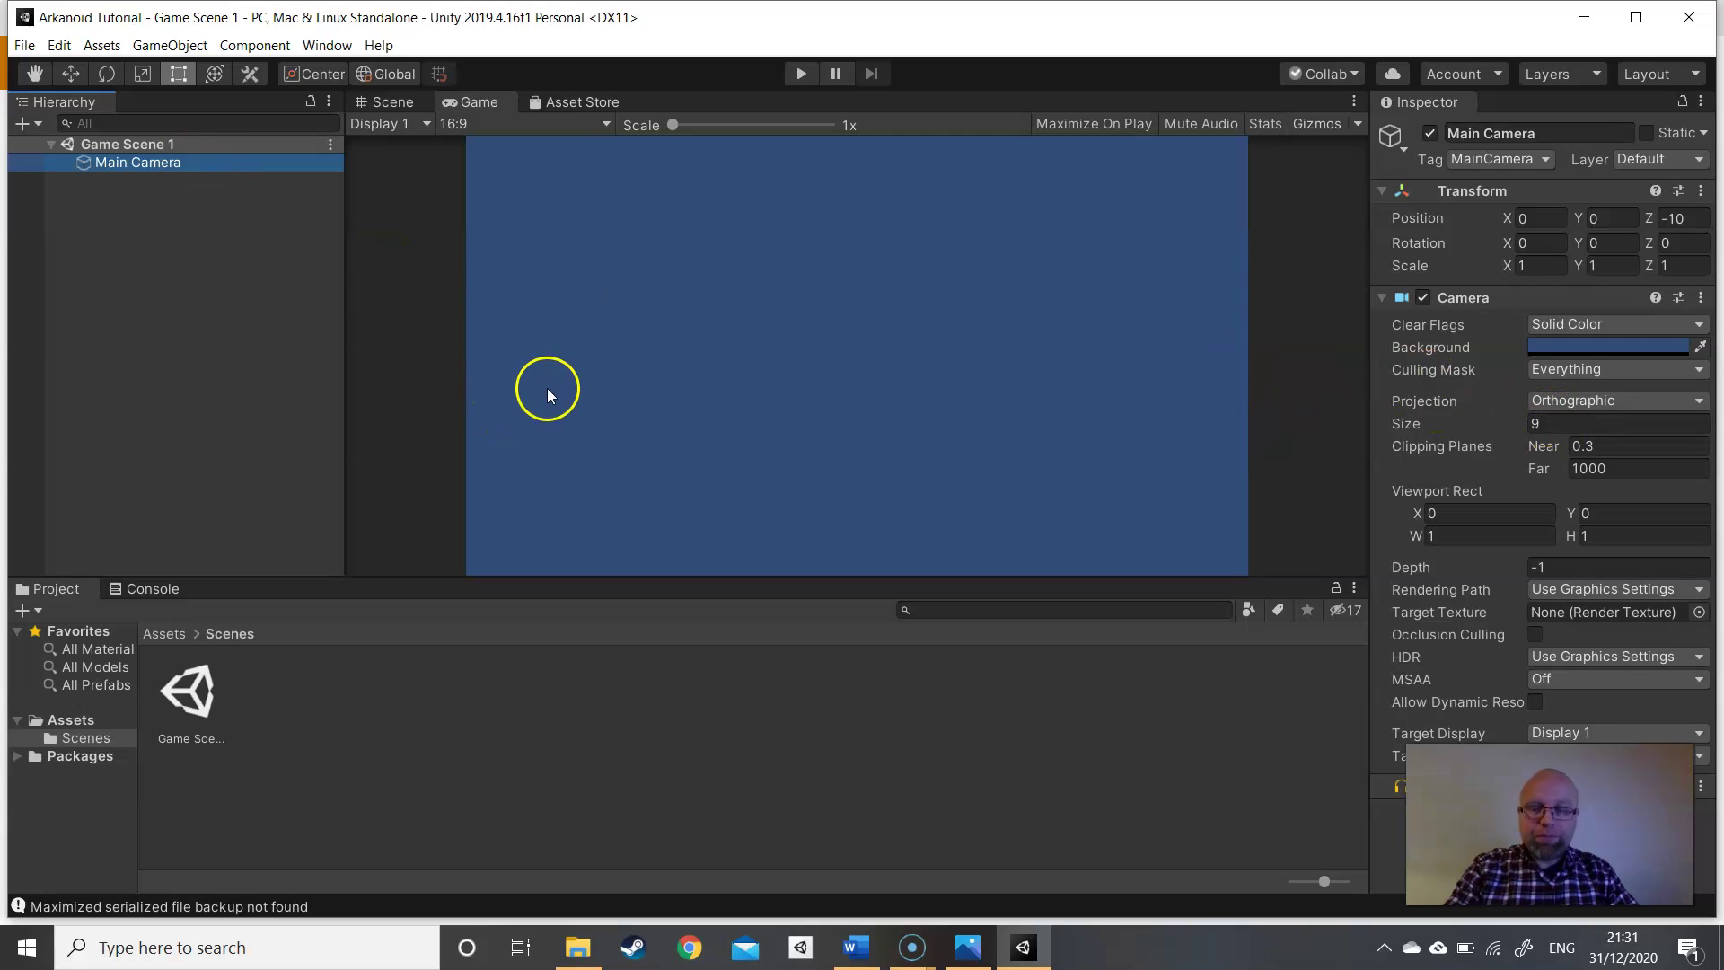
{"action": "left_click", "coordinate": [396, 108]}
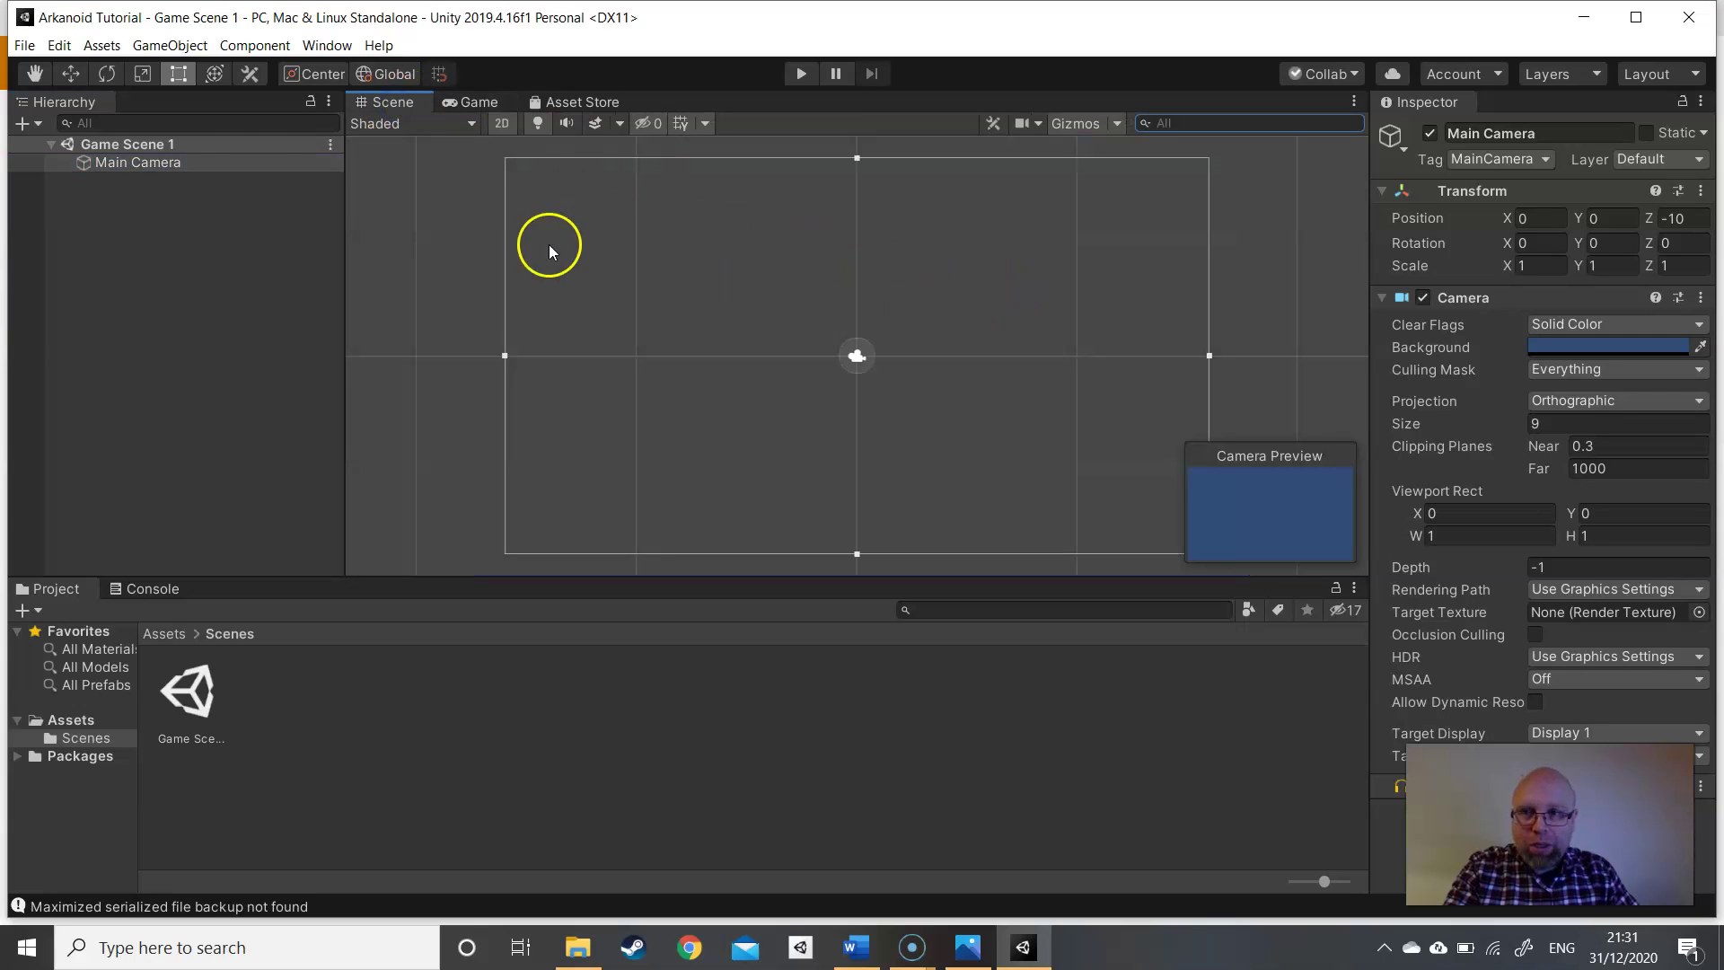
{"action": "left_click", "coordinate": [158, 164]}
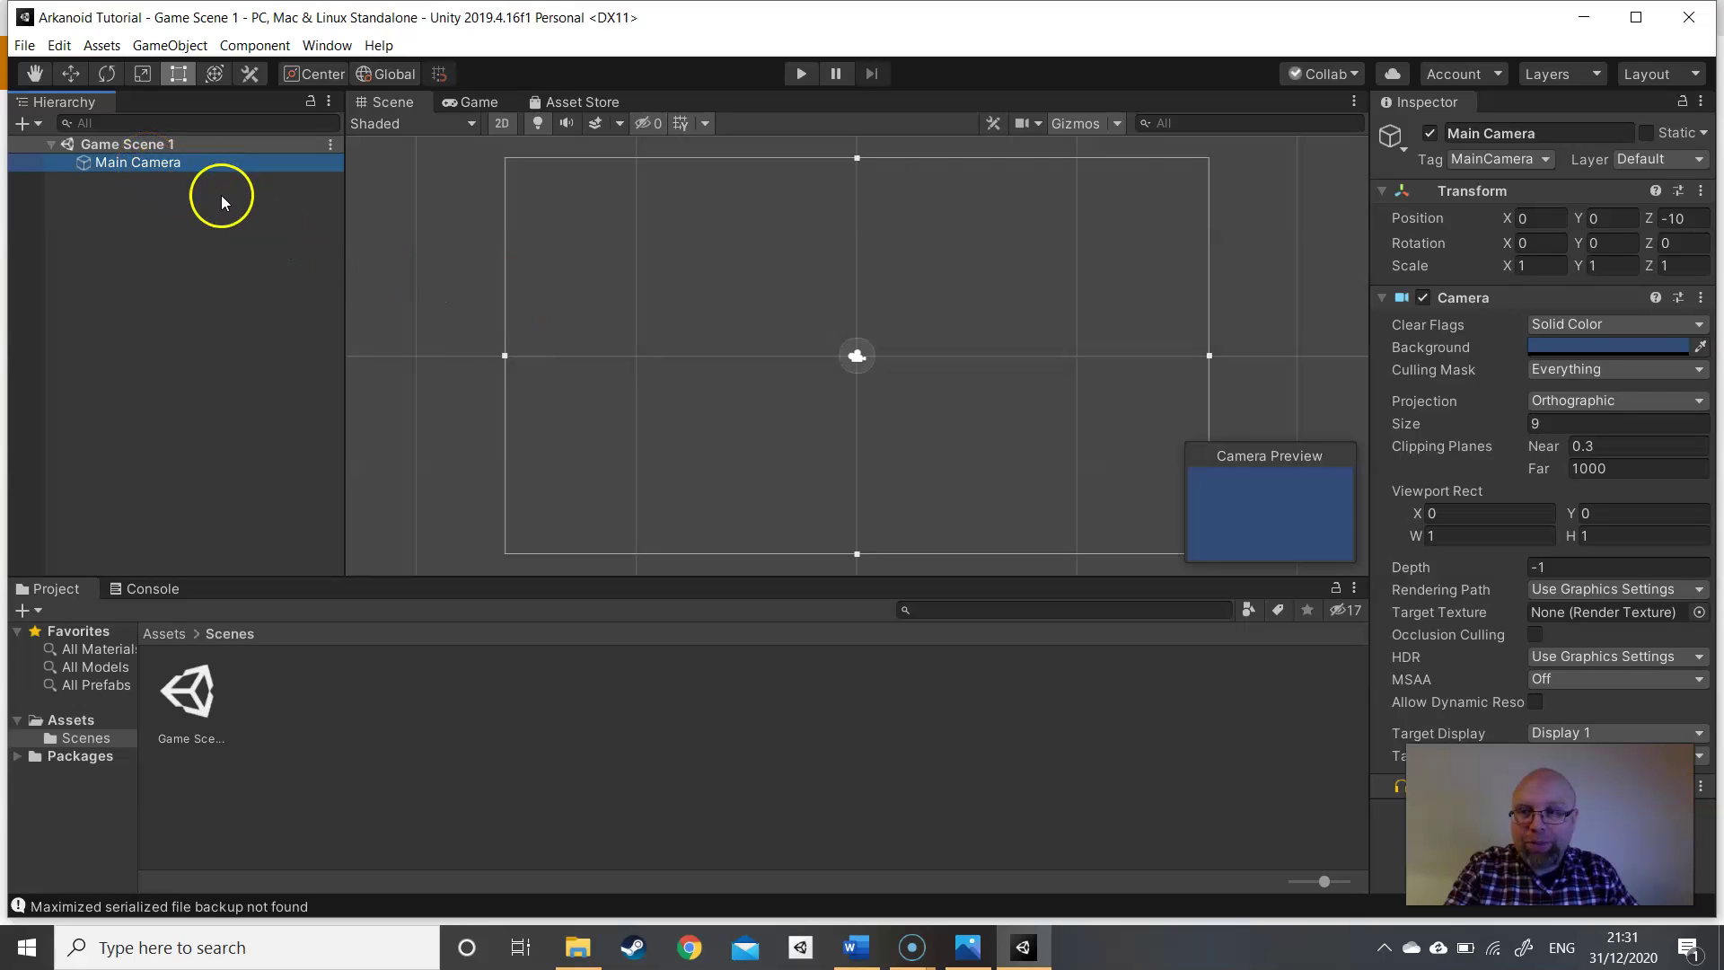
- Create an empty GameObject in the Hierarchy named Block
{"action": "right_click", "coordinate": [117, 210]}
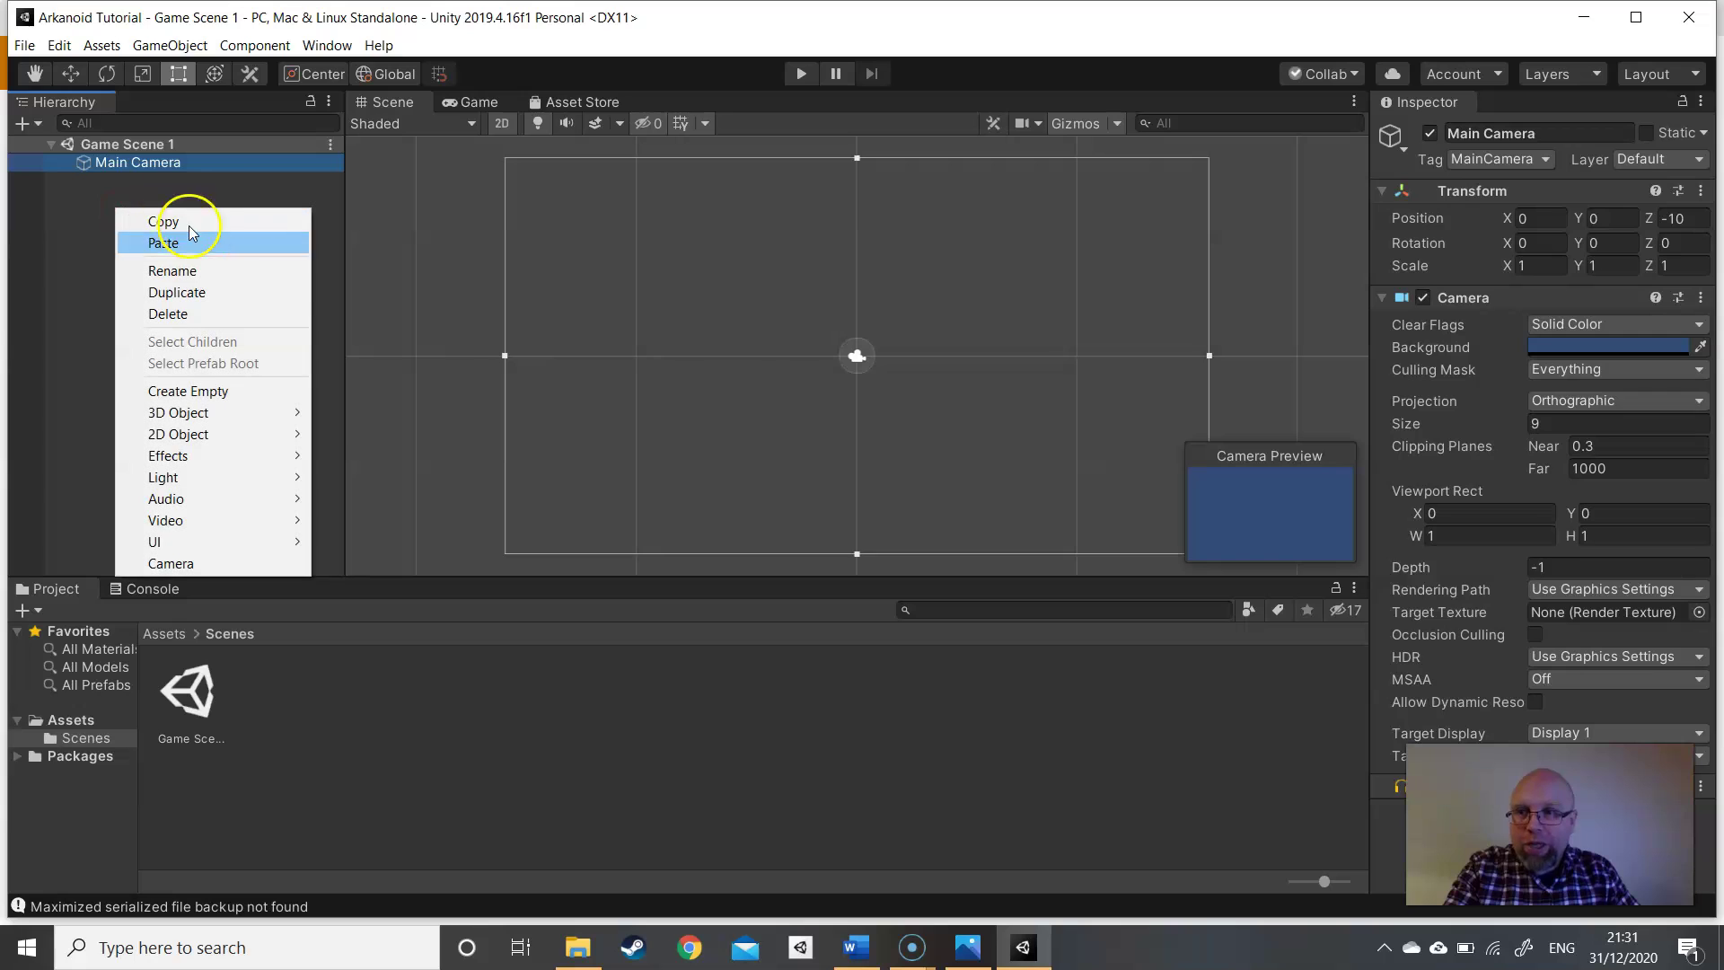
{"action": "left_click", "coordinate": [220, 391]}
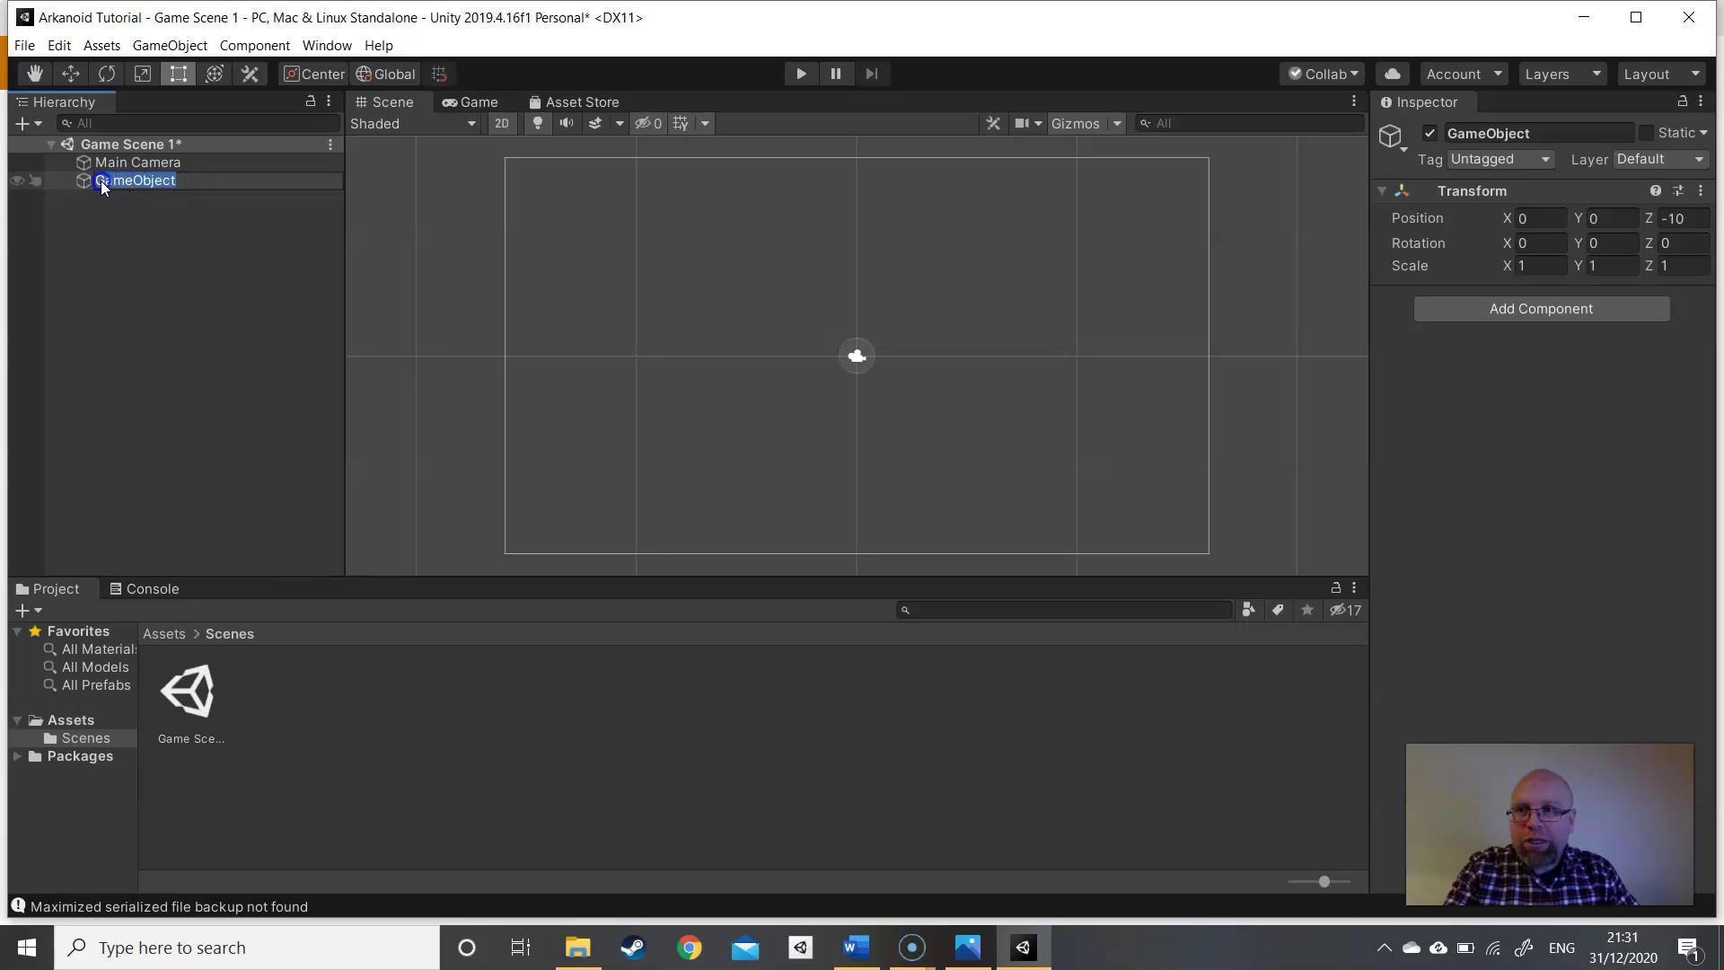
{"action": "type", "text": "B"}
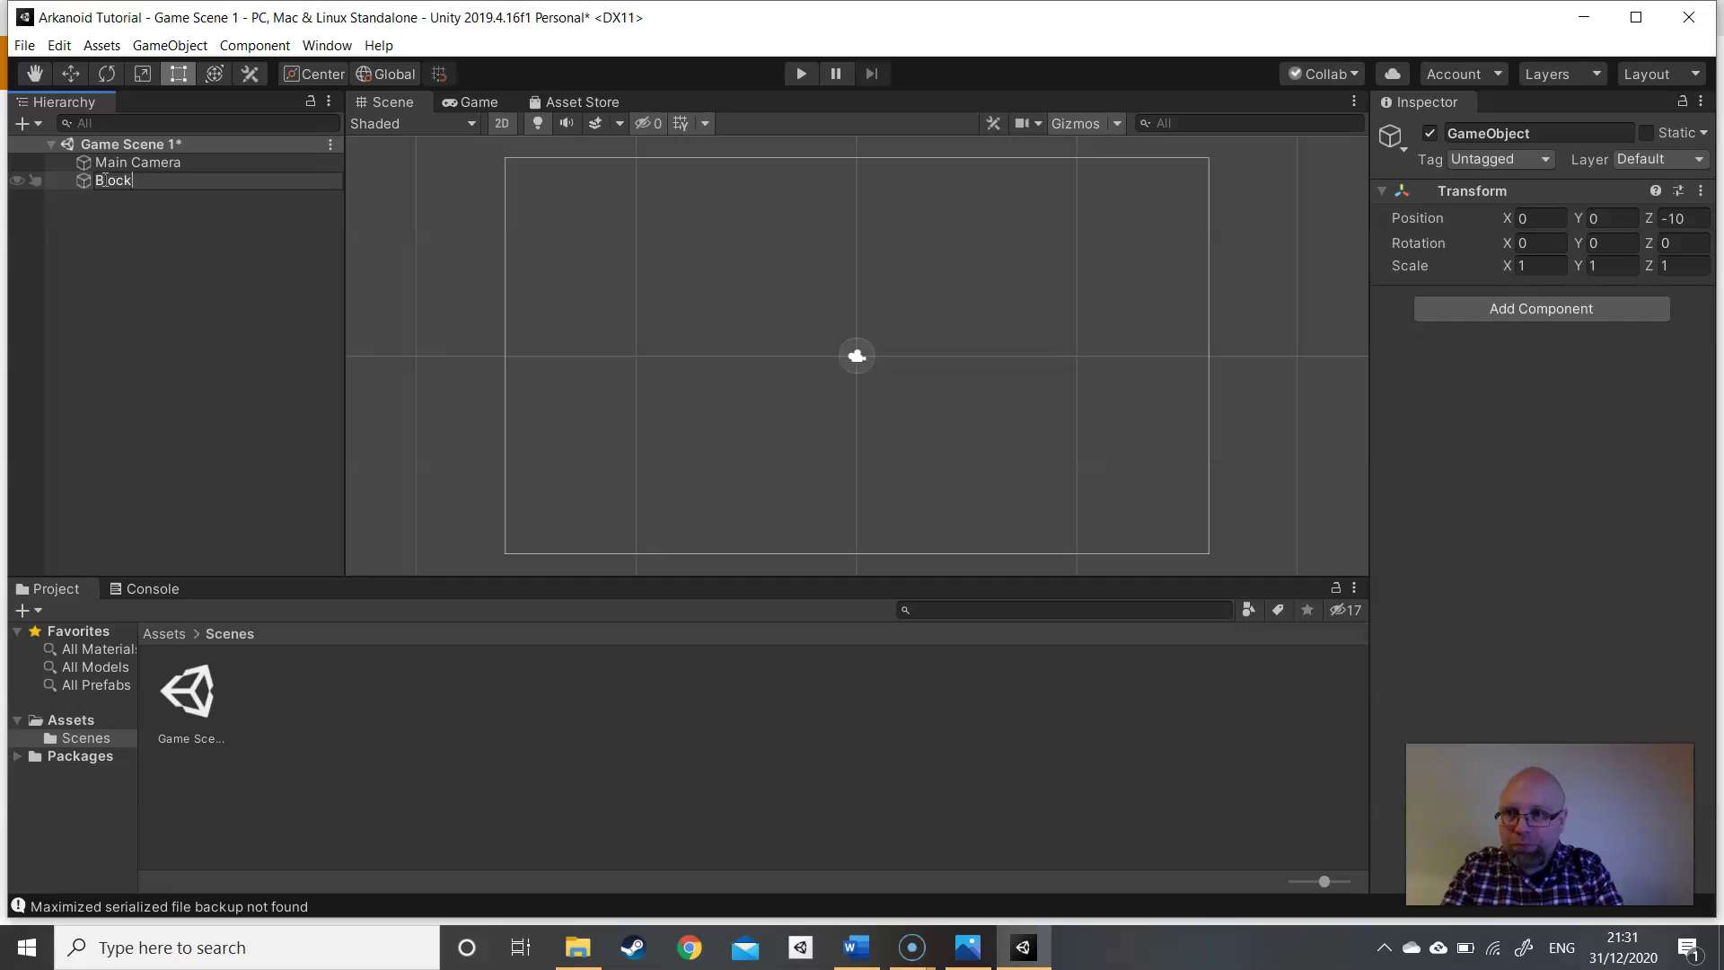
{"action": "type", "text": "lock"}
{"action": "key", "text": "Return"}
- Add a Sprite Renderer component to Block
{"action": "left_click", "coordinate": [114, 183]}
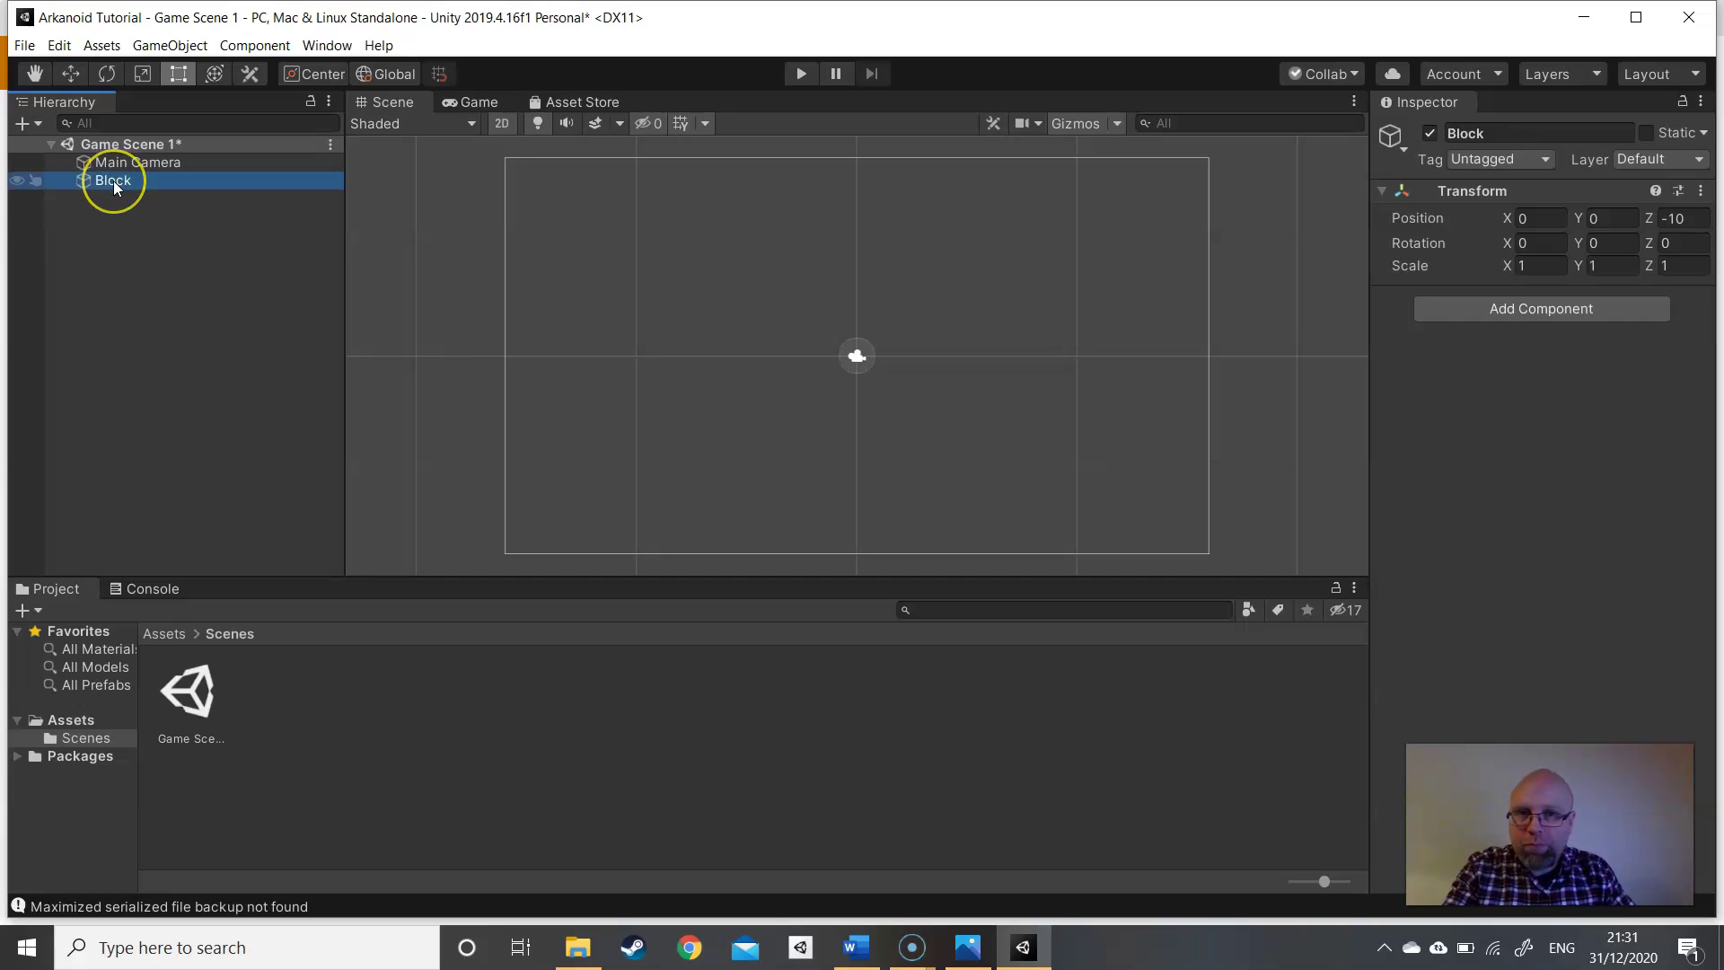
{"action": "left_click", "coordinate": [1568, 310]}
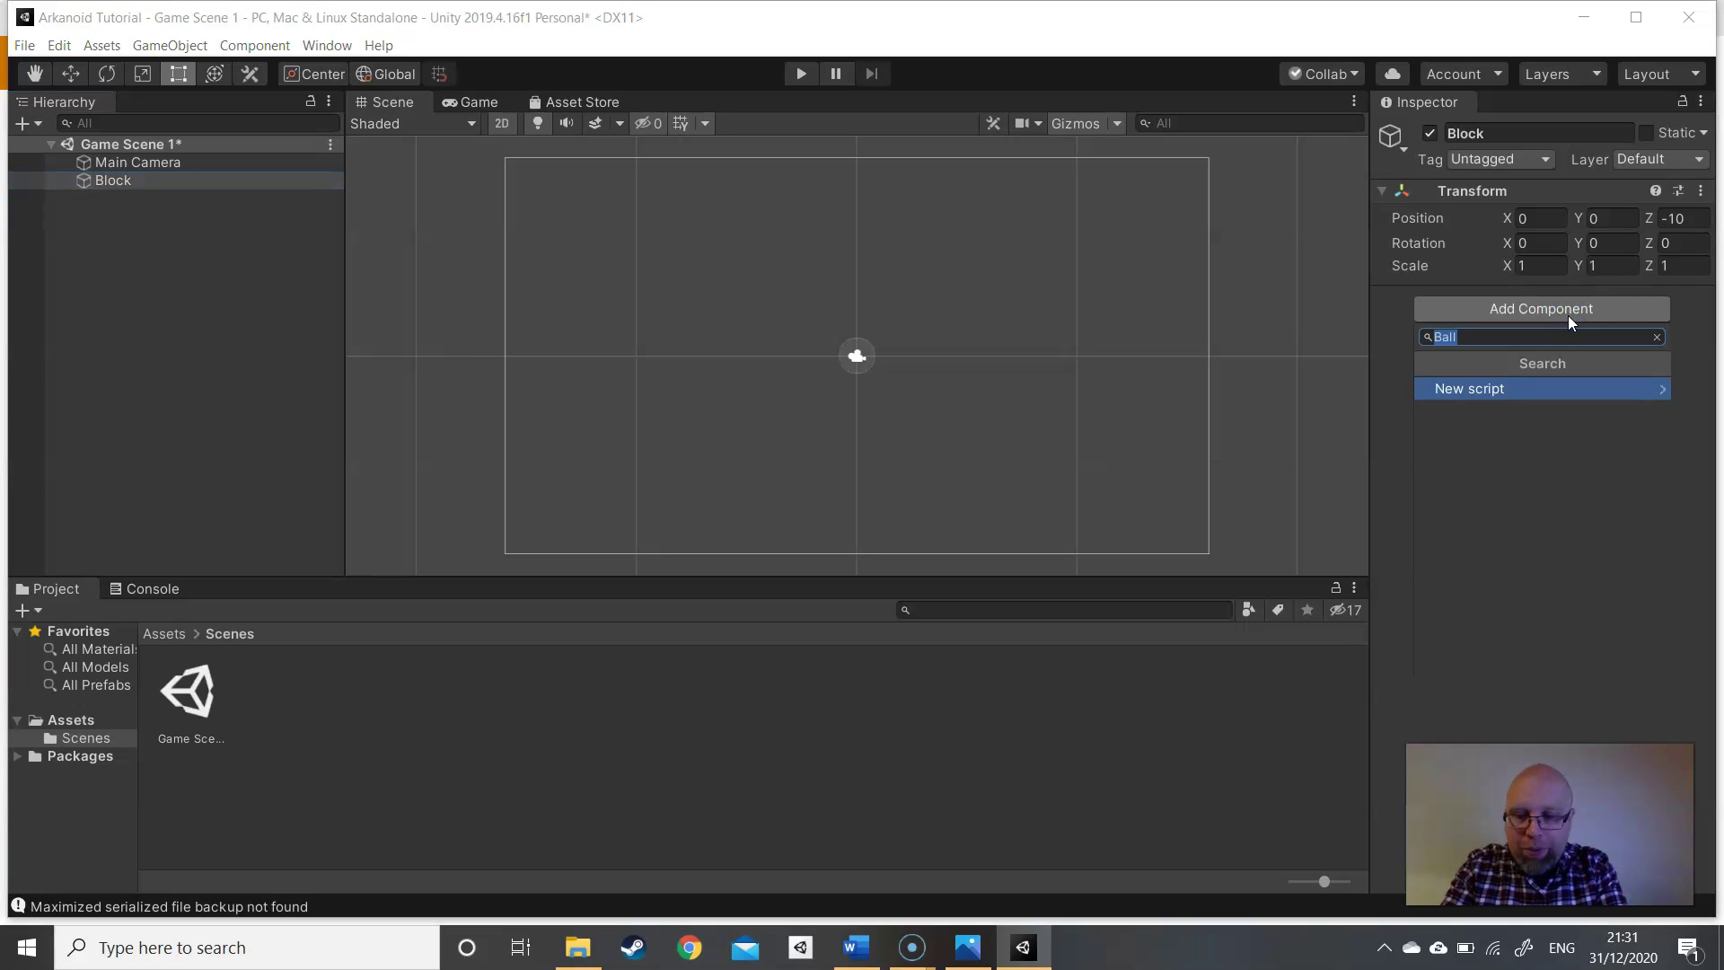
{"action": "type", "text": "Sprite"}
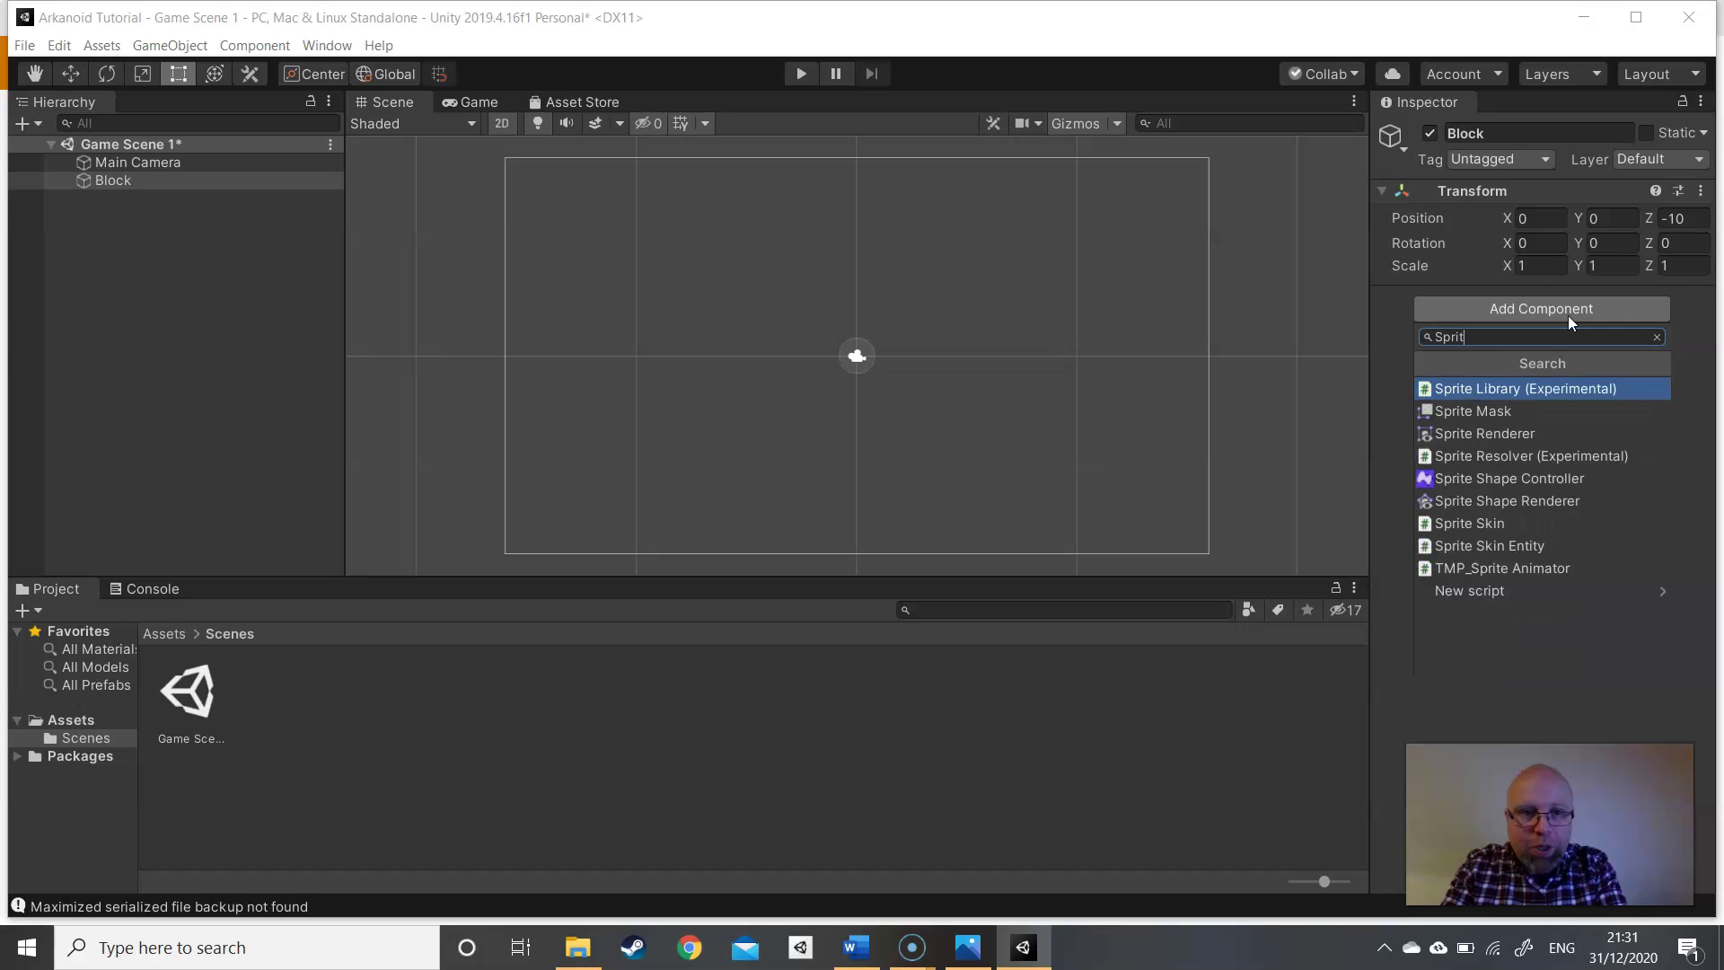
{"action": "key", "text": "Down"}
{"action": "key", "text": "Down"}
{"action": "key", "text": "Return"}
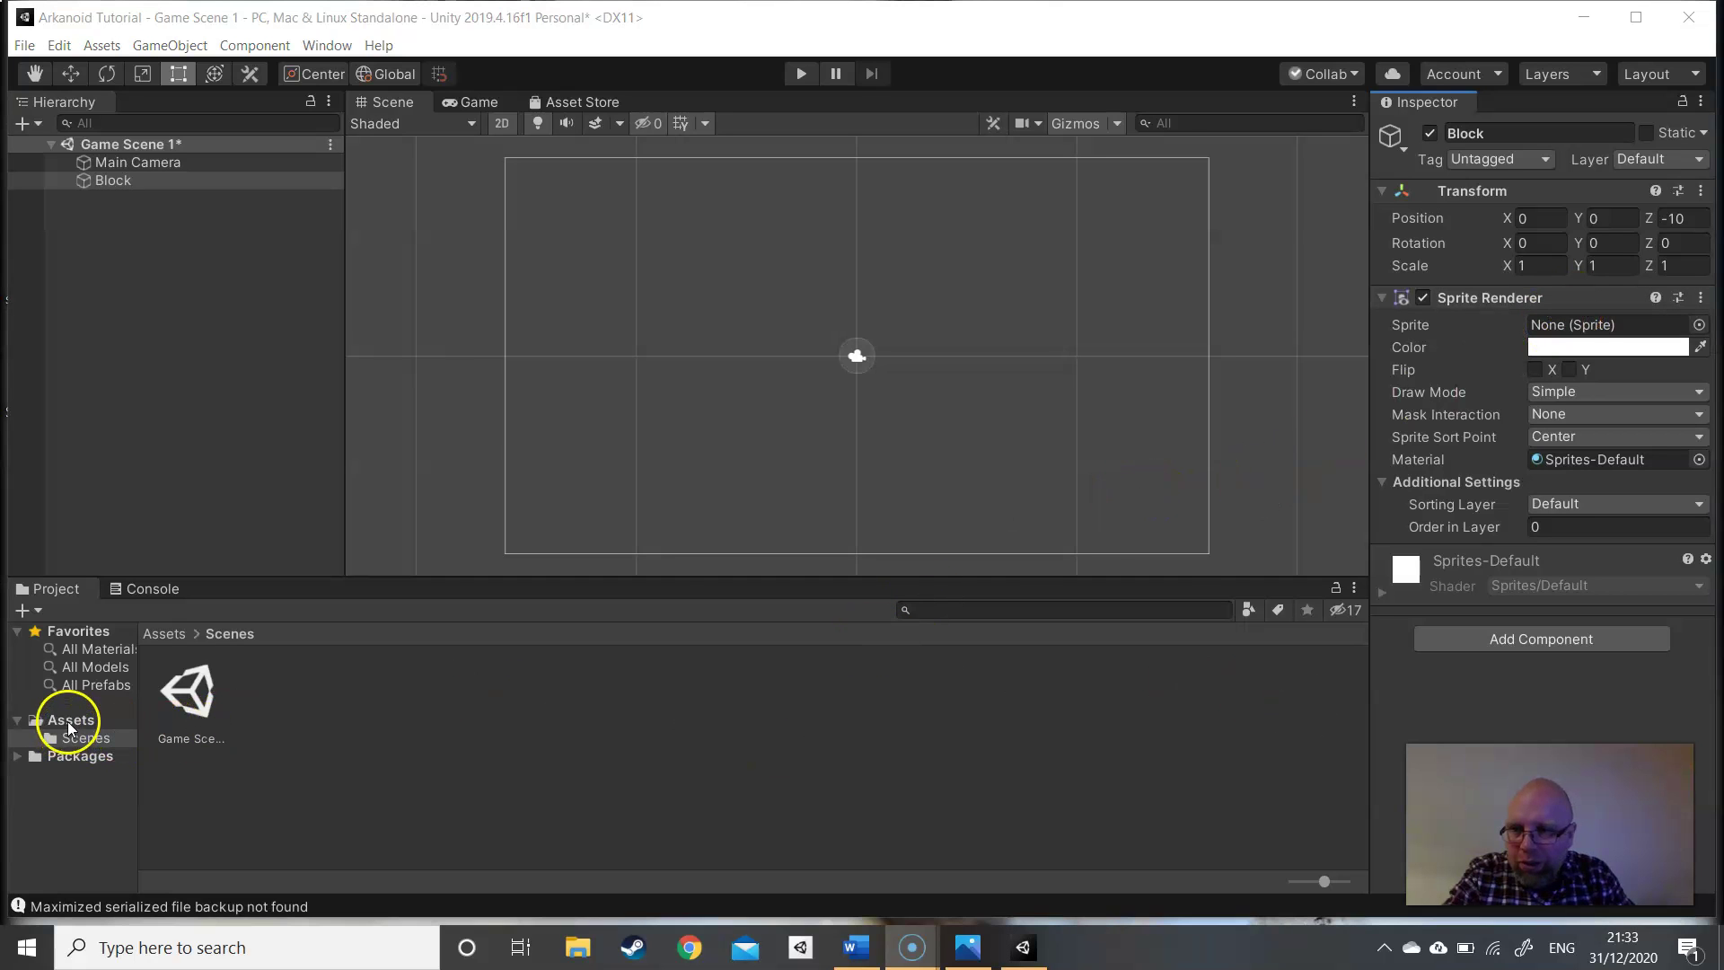
- Create a Sprites folder in Assets
{"action": "left_click", "coordinate": [68, 720]}
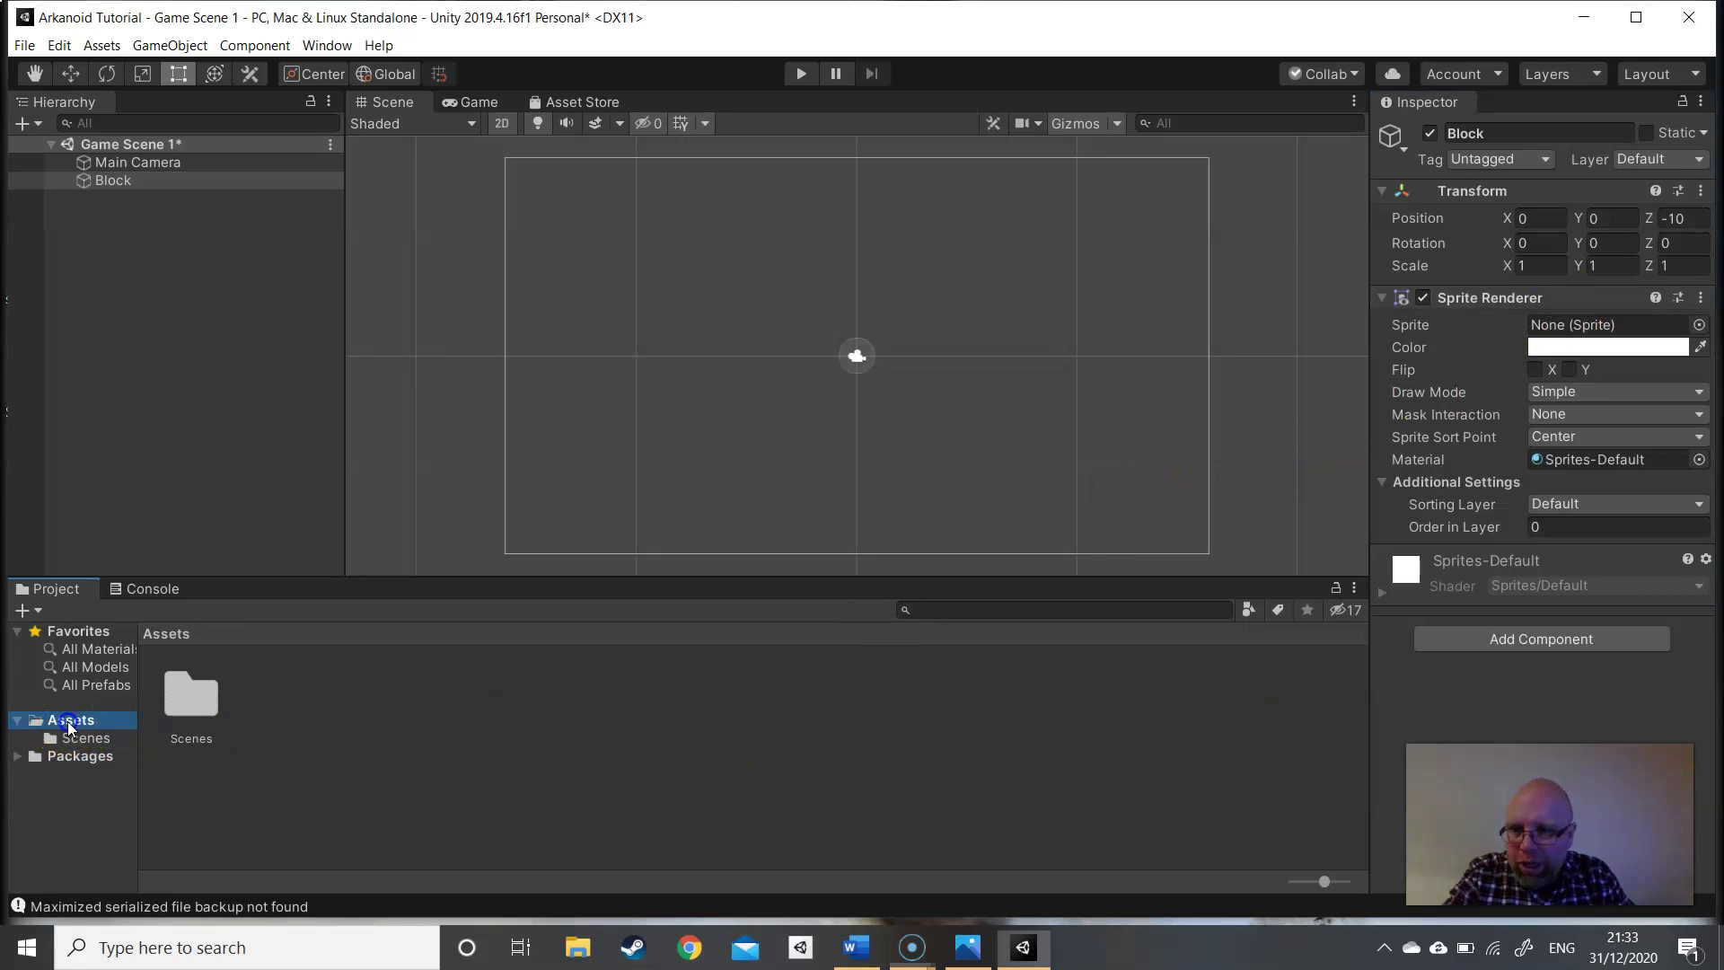
{"action": "right_click", "coordinate": [320, 692]}
{"action": "mouse_move", "coordinate": [437, 213]}
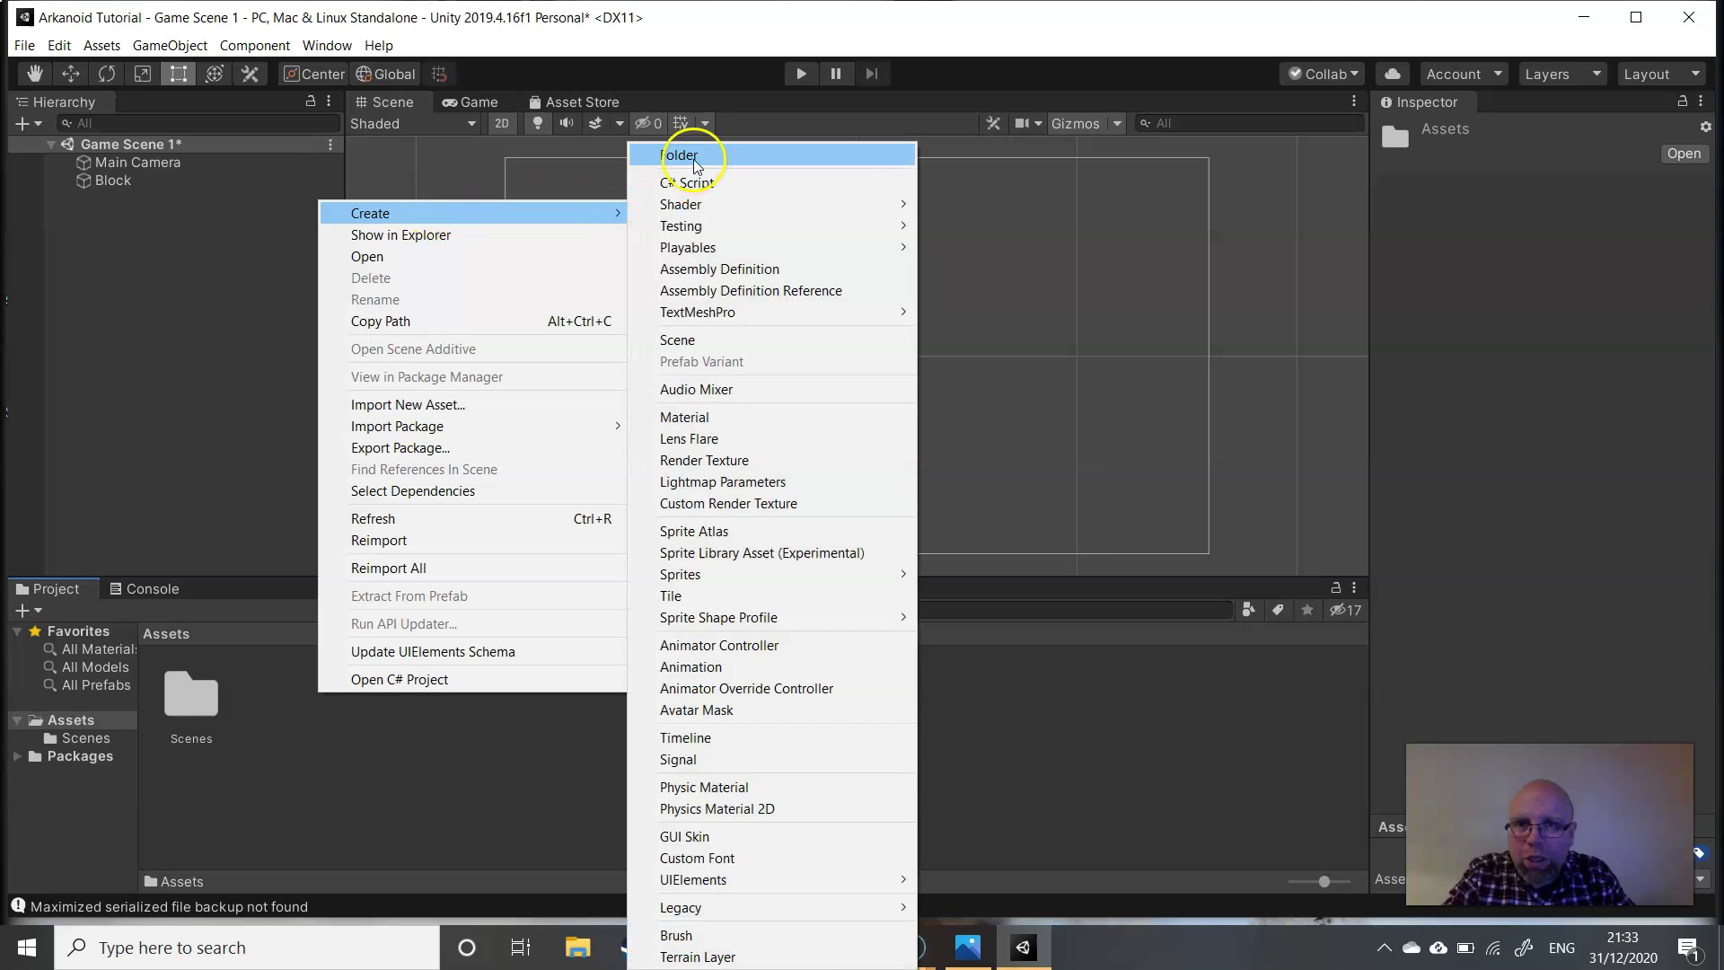
{"action": "left_click", "coordinate": [694, 158]}
{"action": "type", "text": "Sp"}
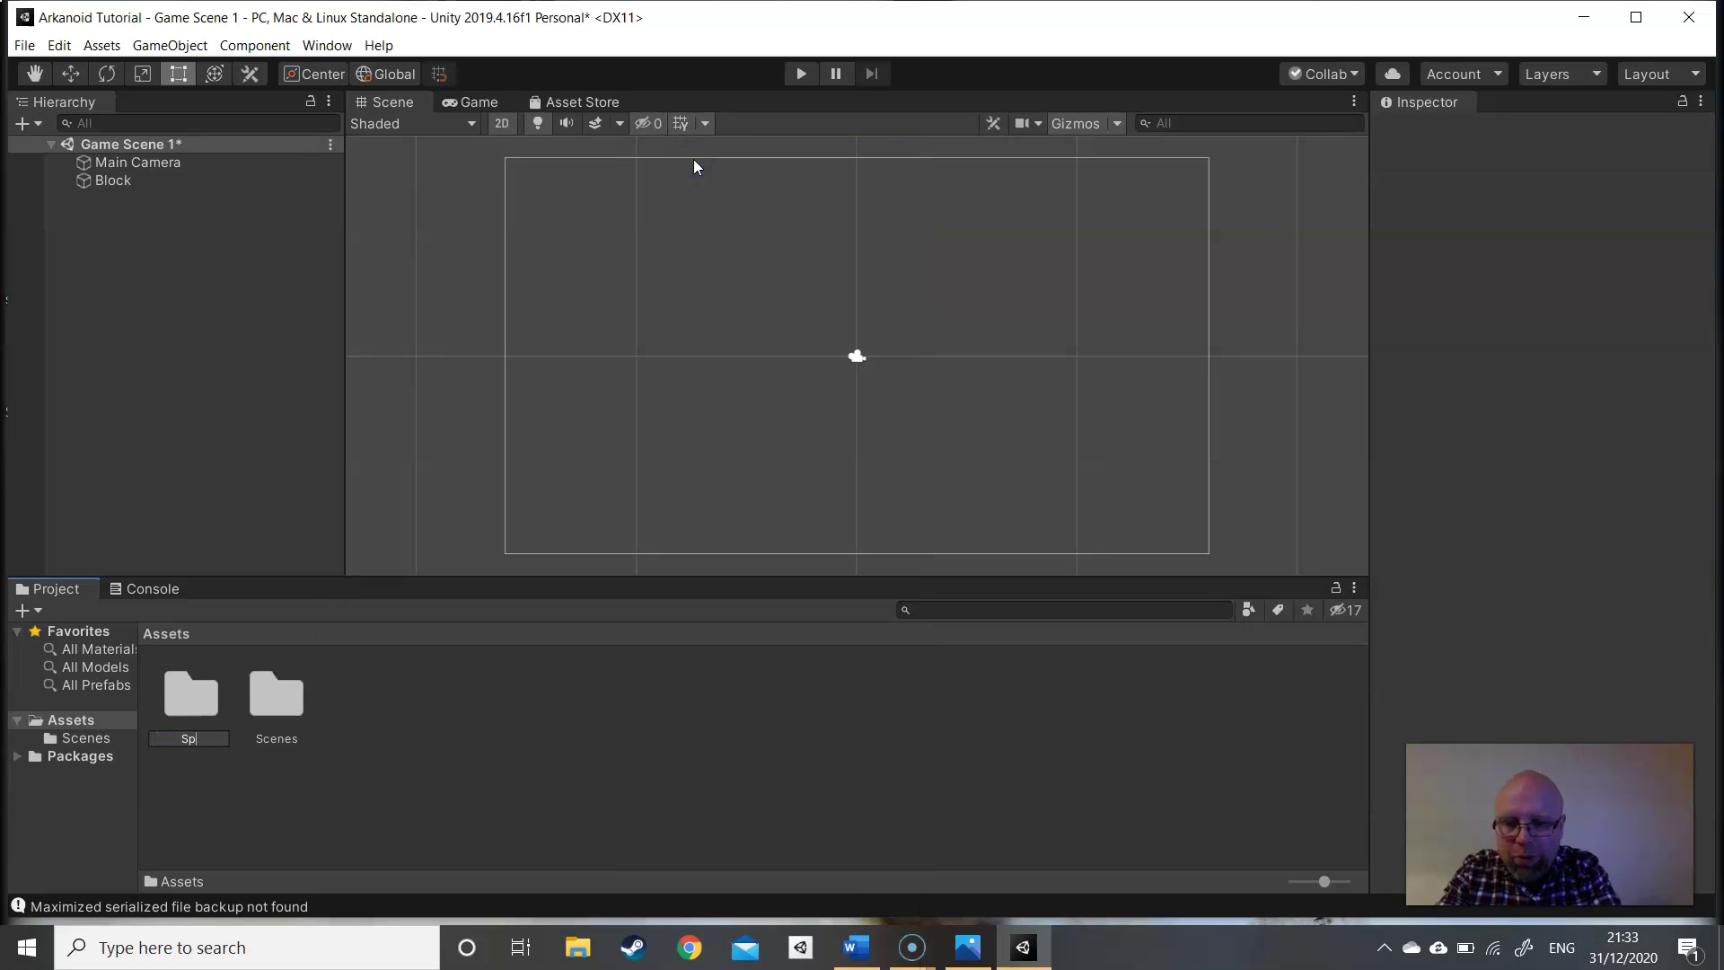
{"action": "type", "text": "rites"}
{"action": "key", "text": "Return"}
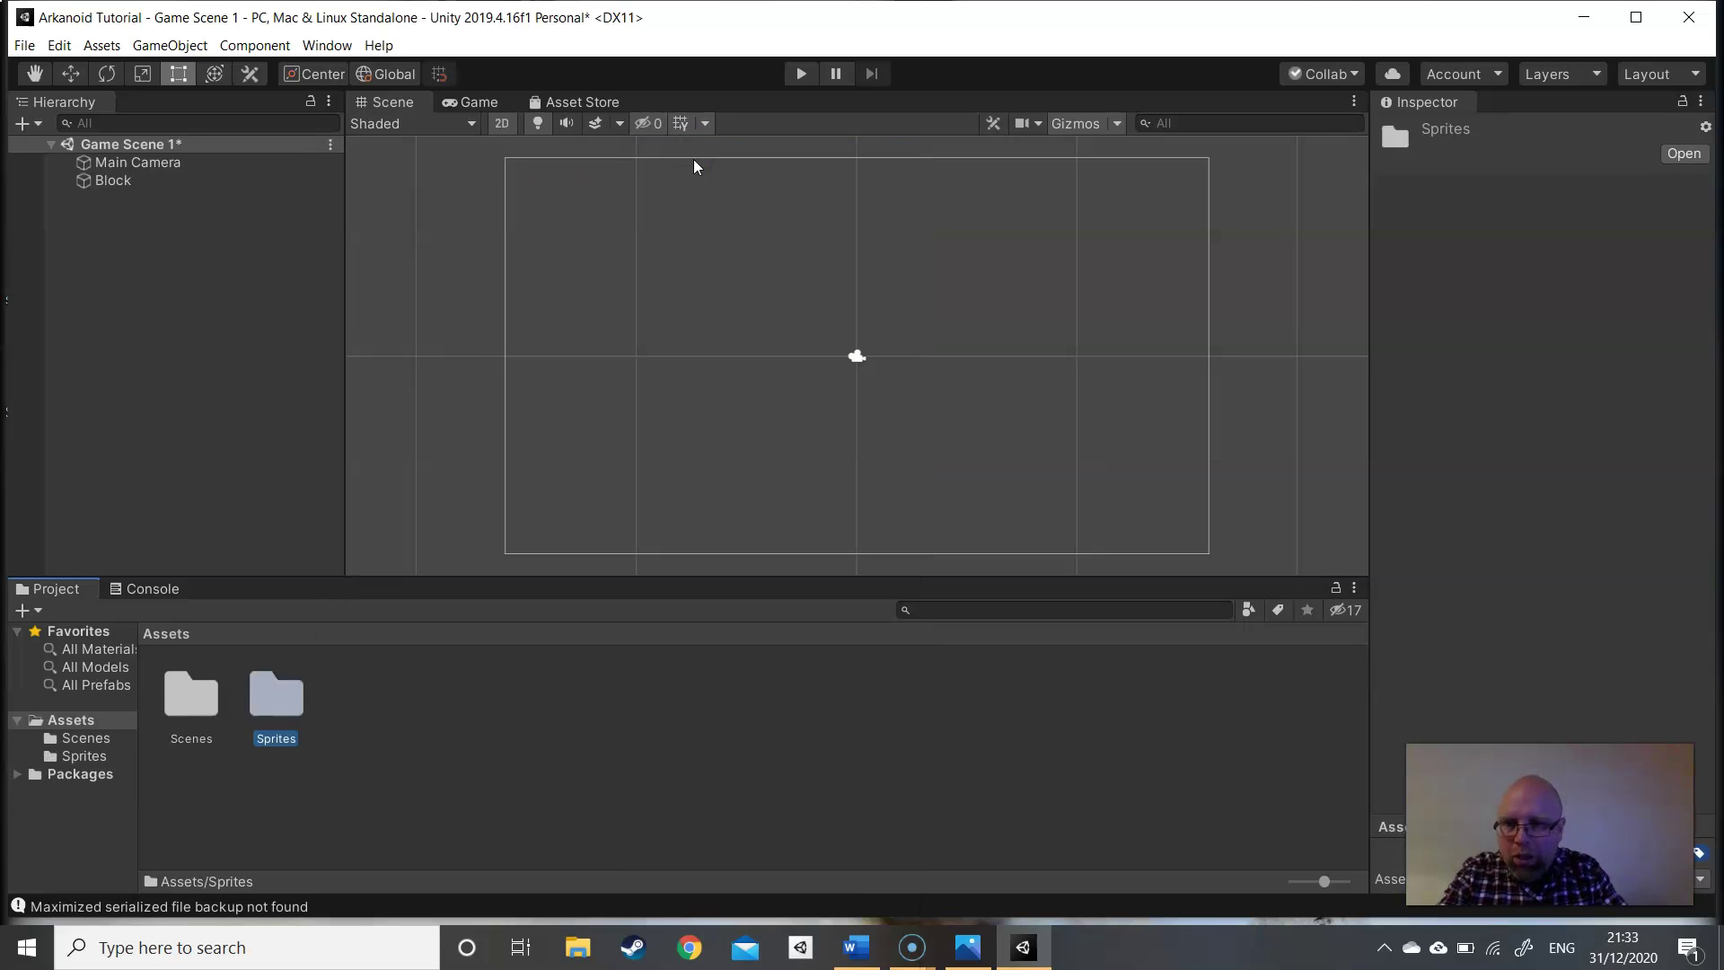
- Create a Sounds folder in Assets
{"action": "right_click", "coordinate": [377, 683]}
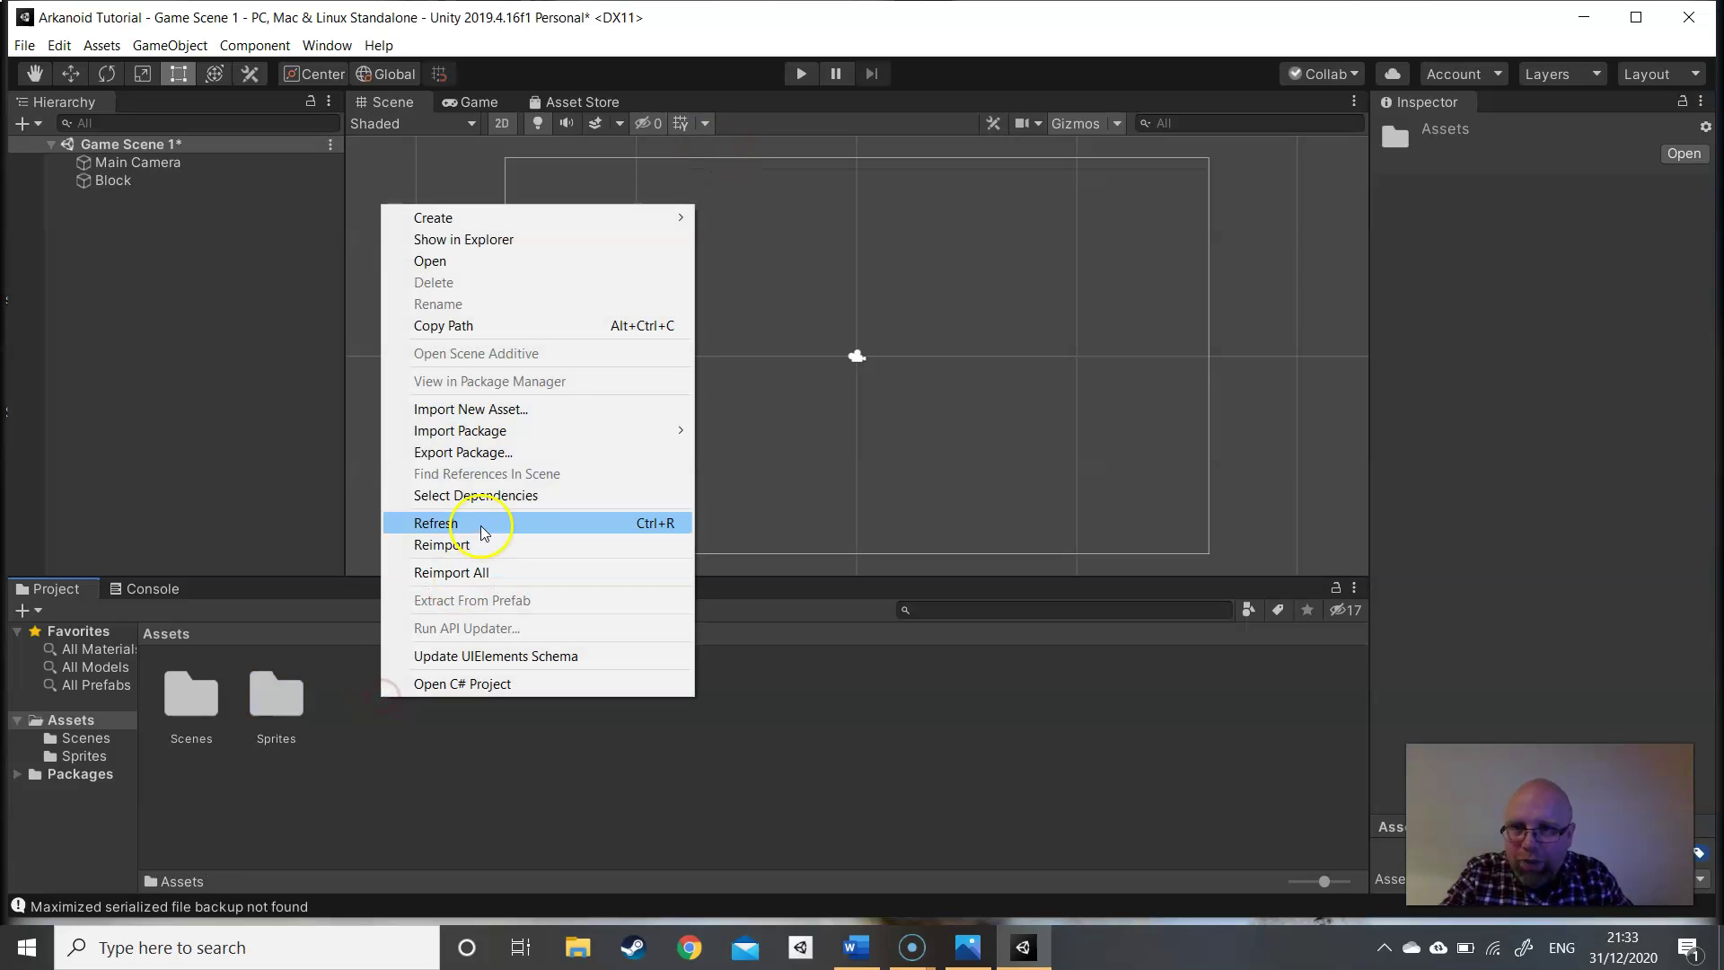
{"action": "mouse_move", "coordinate": [550, 219]}
{"action": "left_click", "coordinate": [771, 157]}
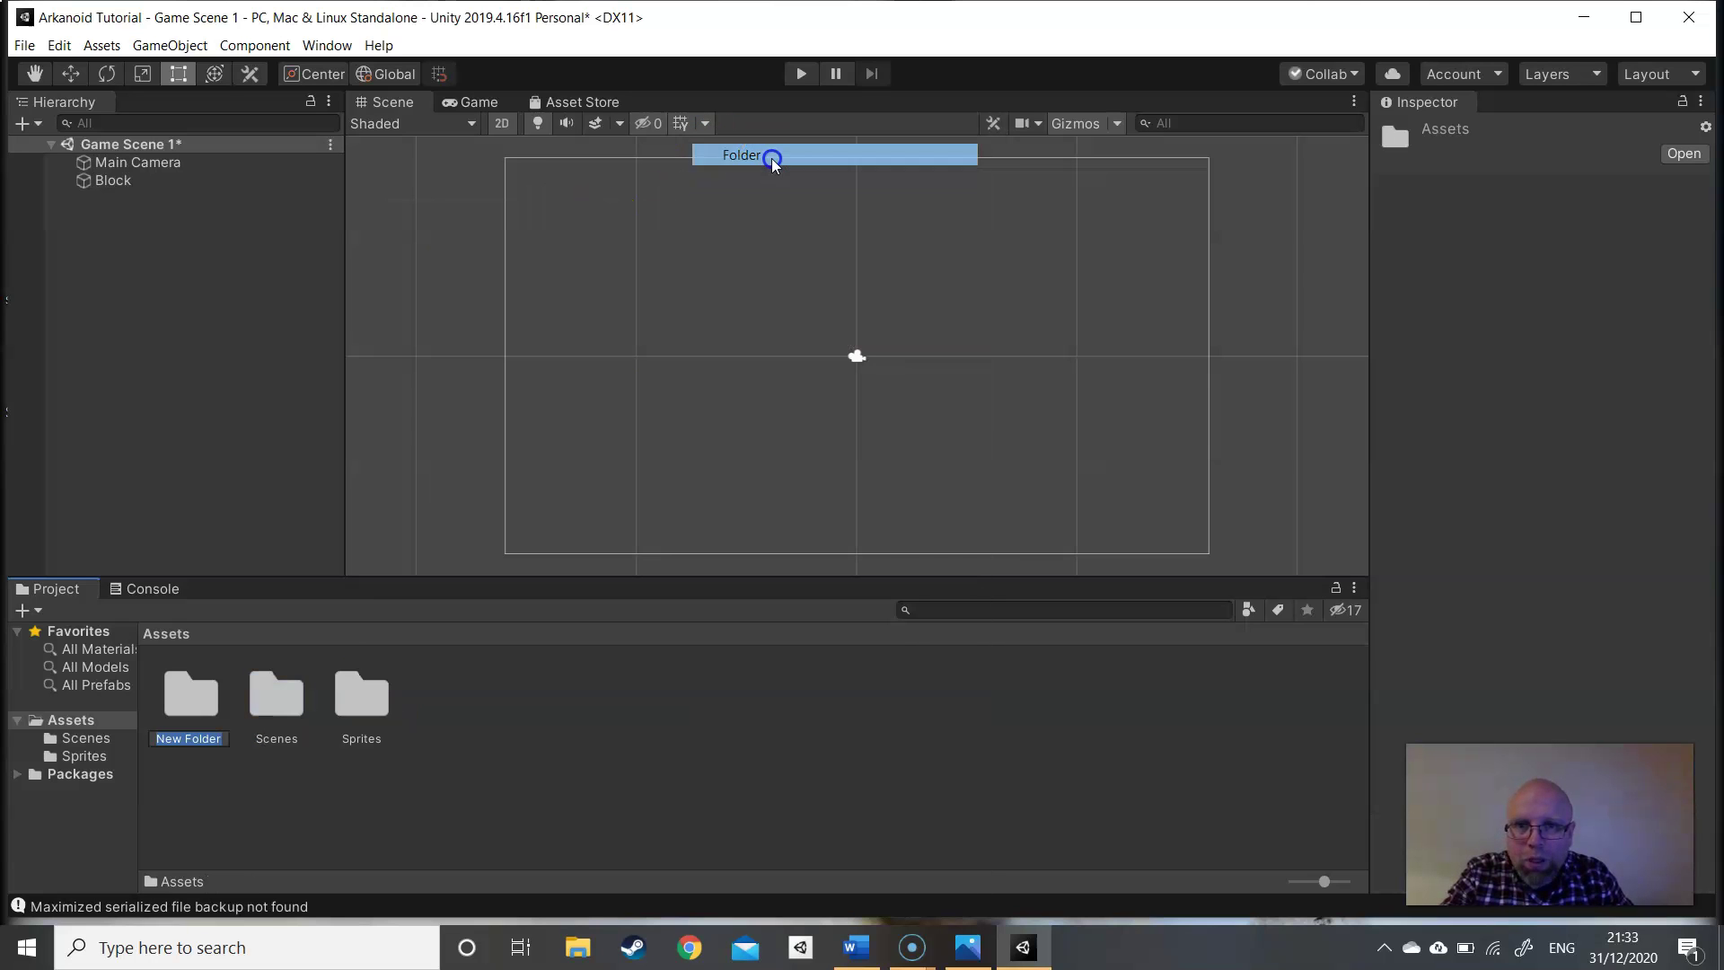
{"action": "type", "text": "Sounds"}
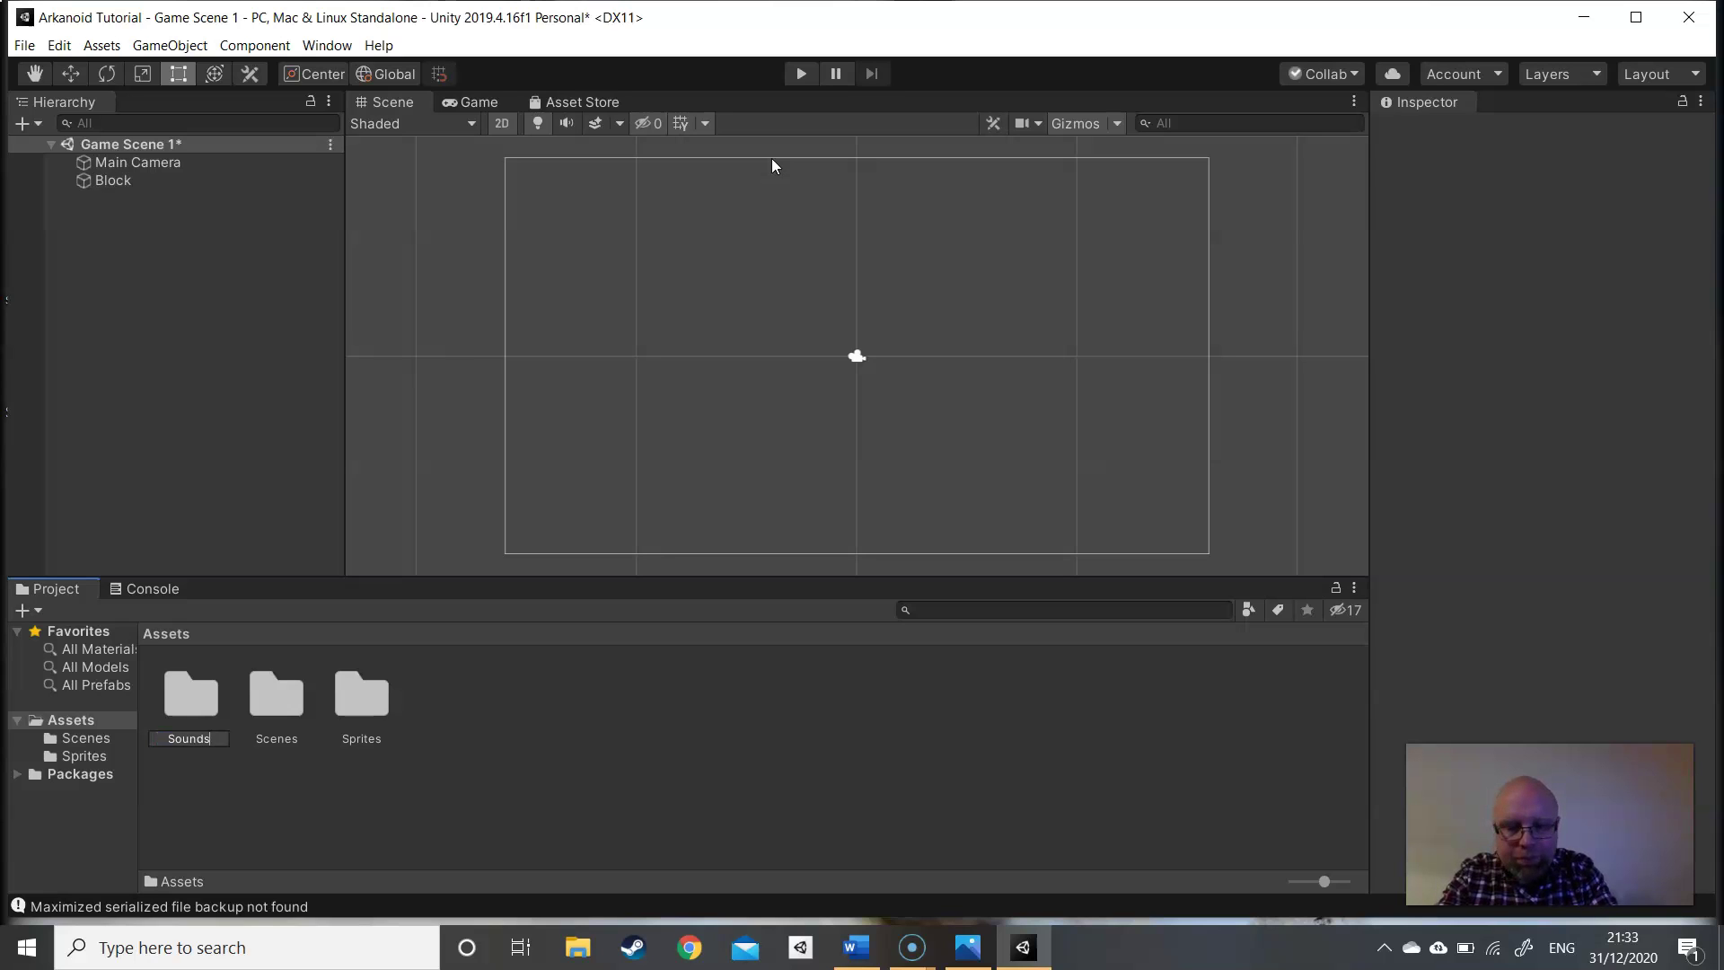
{"action": "key", "text": "Return"}
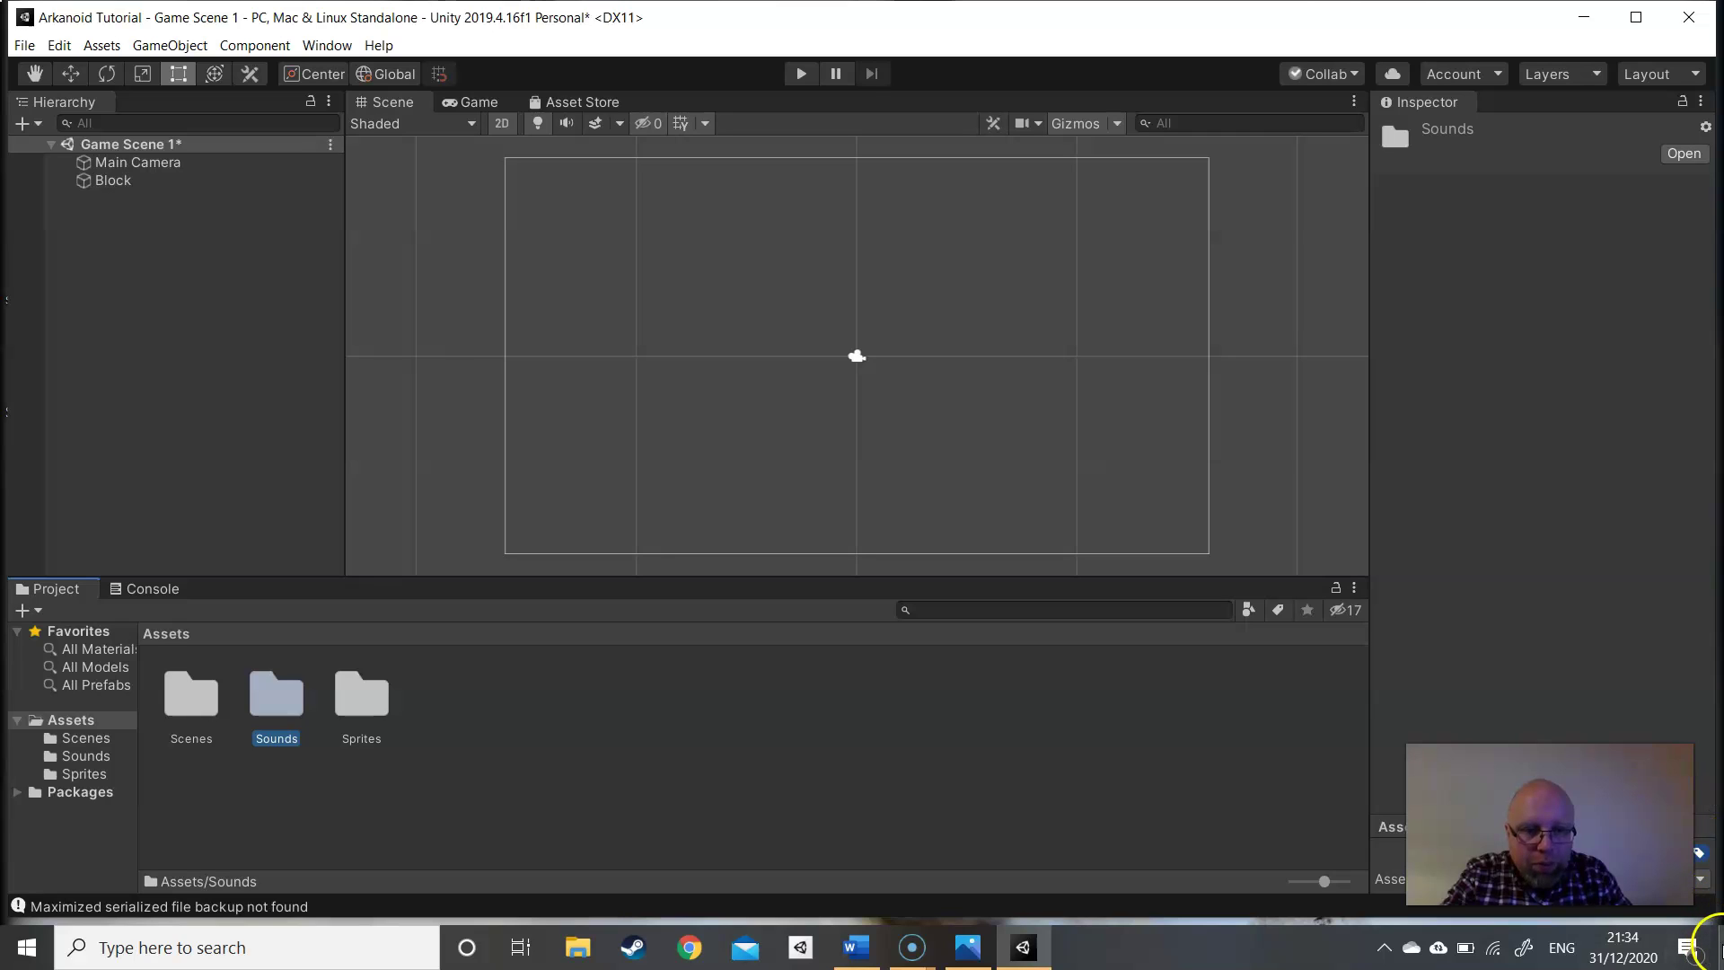
- Drag SingleWhitePixel from the desktop into the Sprites folder and open it to confirm
{"action": "left_click", "coordinate": [1719, 948]}
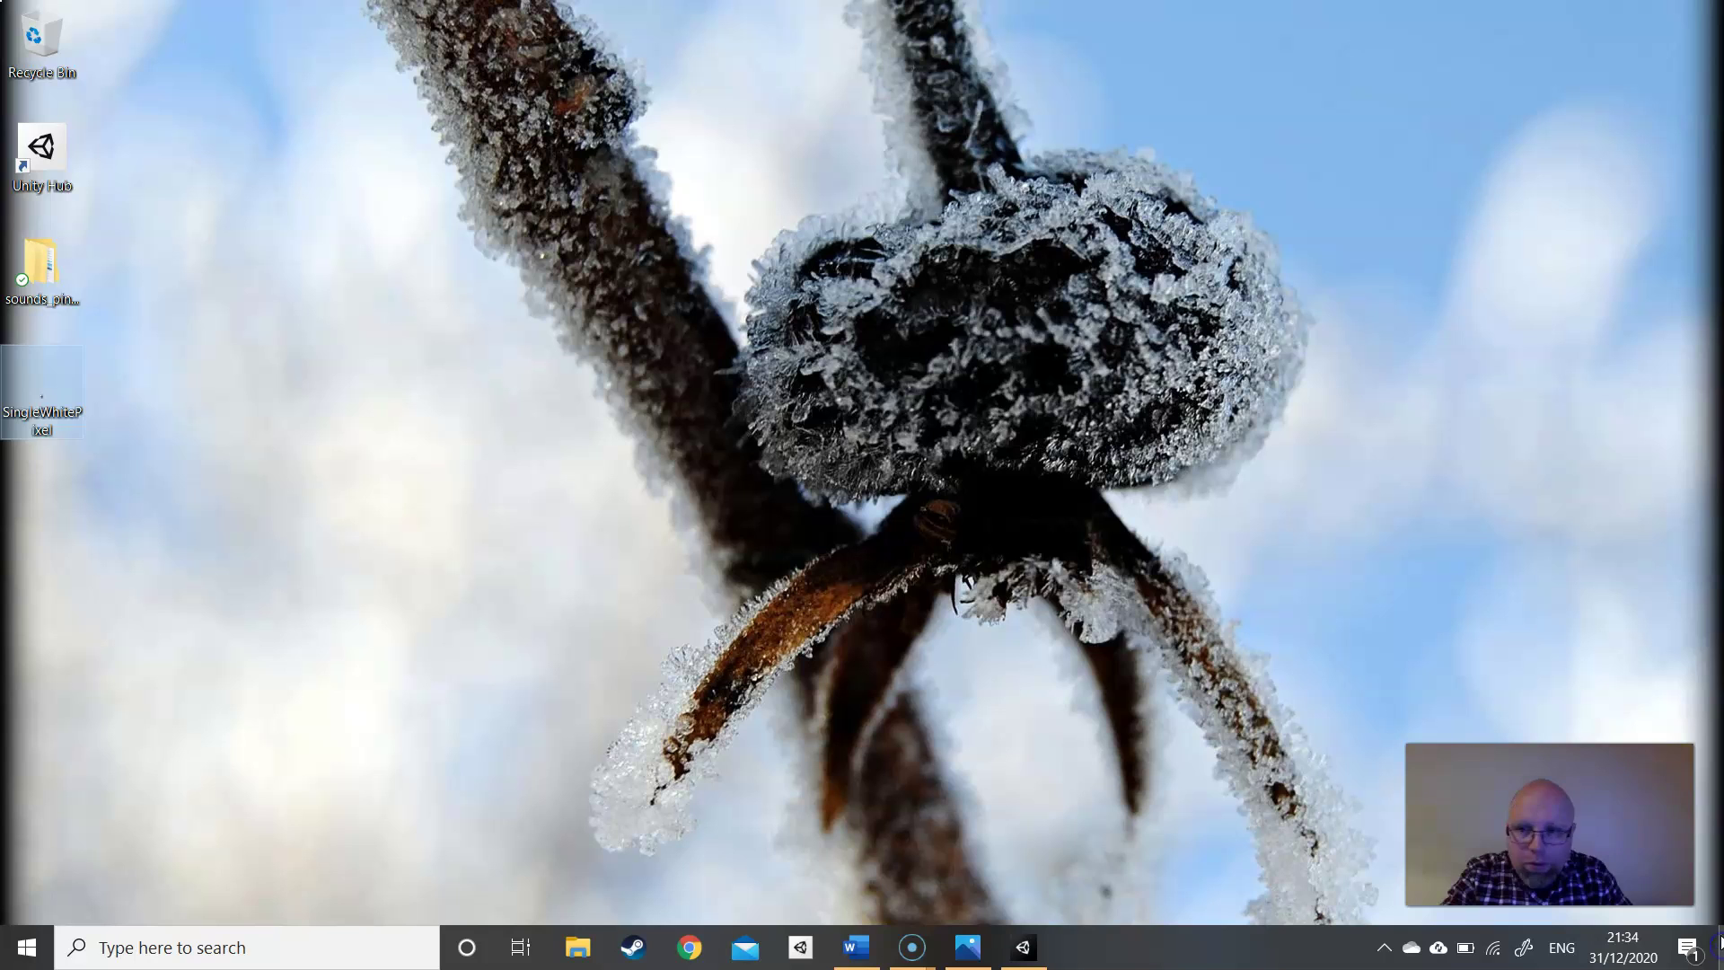
{"action": "left_click_drag", "start_coordinate": [46, 396], "coordinate": [699, 723]}
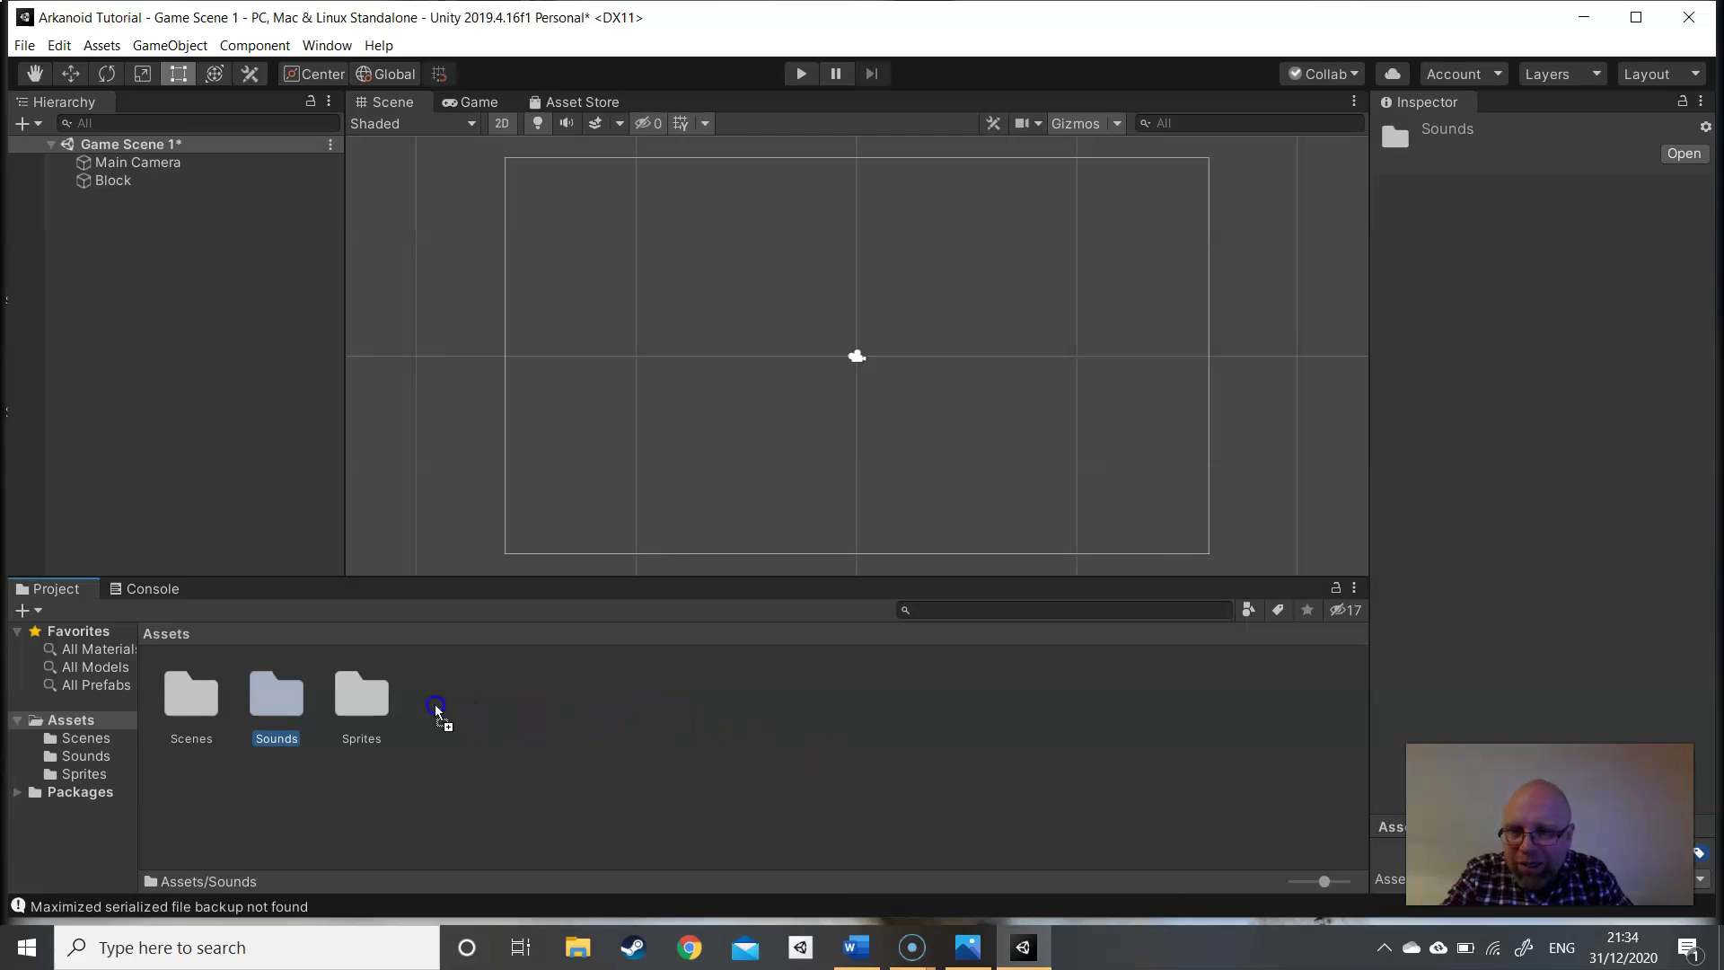
{"action": "left_click_drag", "start_coordinate": [420, 703], "coordinate": [372, 705]}
{"action": "double_click", "coordinate": [372, 706]}
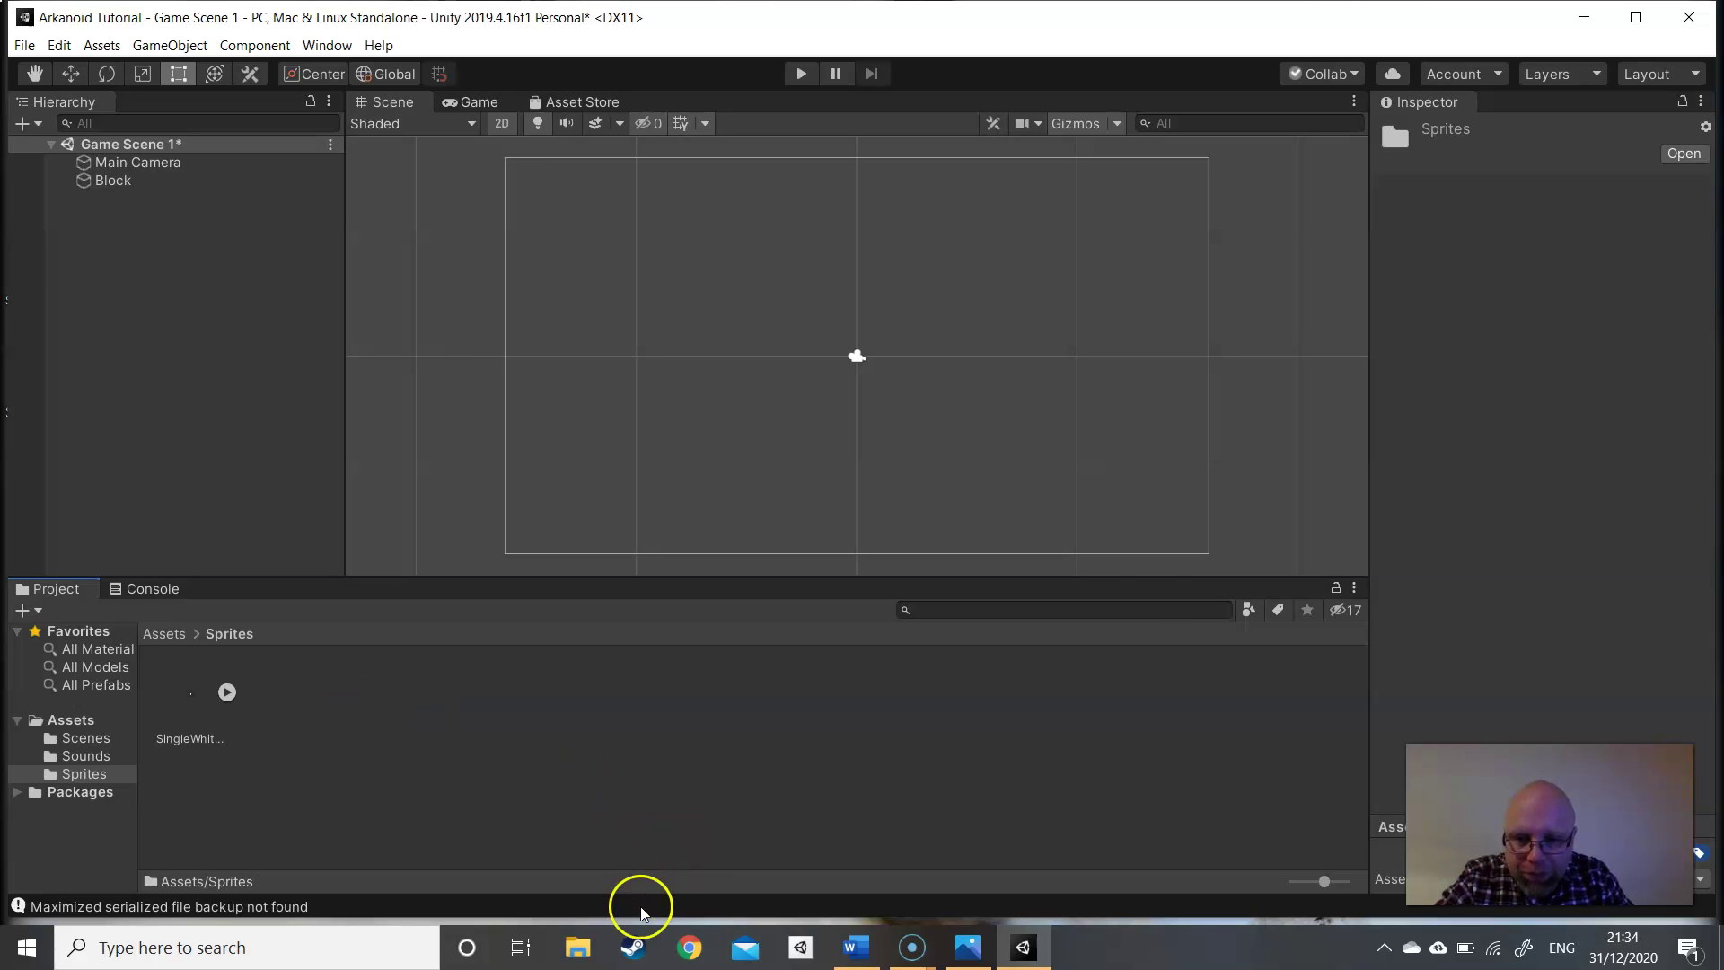
- Locate the sounds_ping_pong_8bit folder on the desktop, then return to the Unity Editor
{"action": "left_click", "coordinate": [1597, 27]}
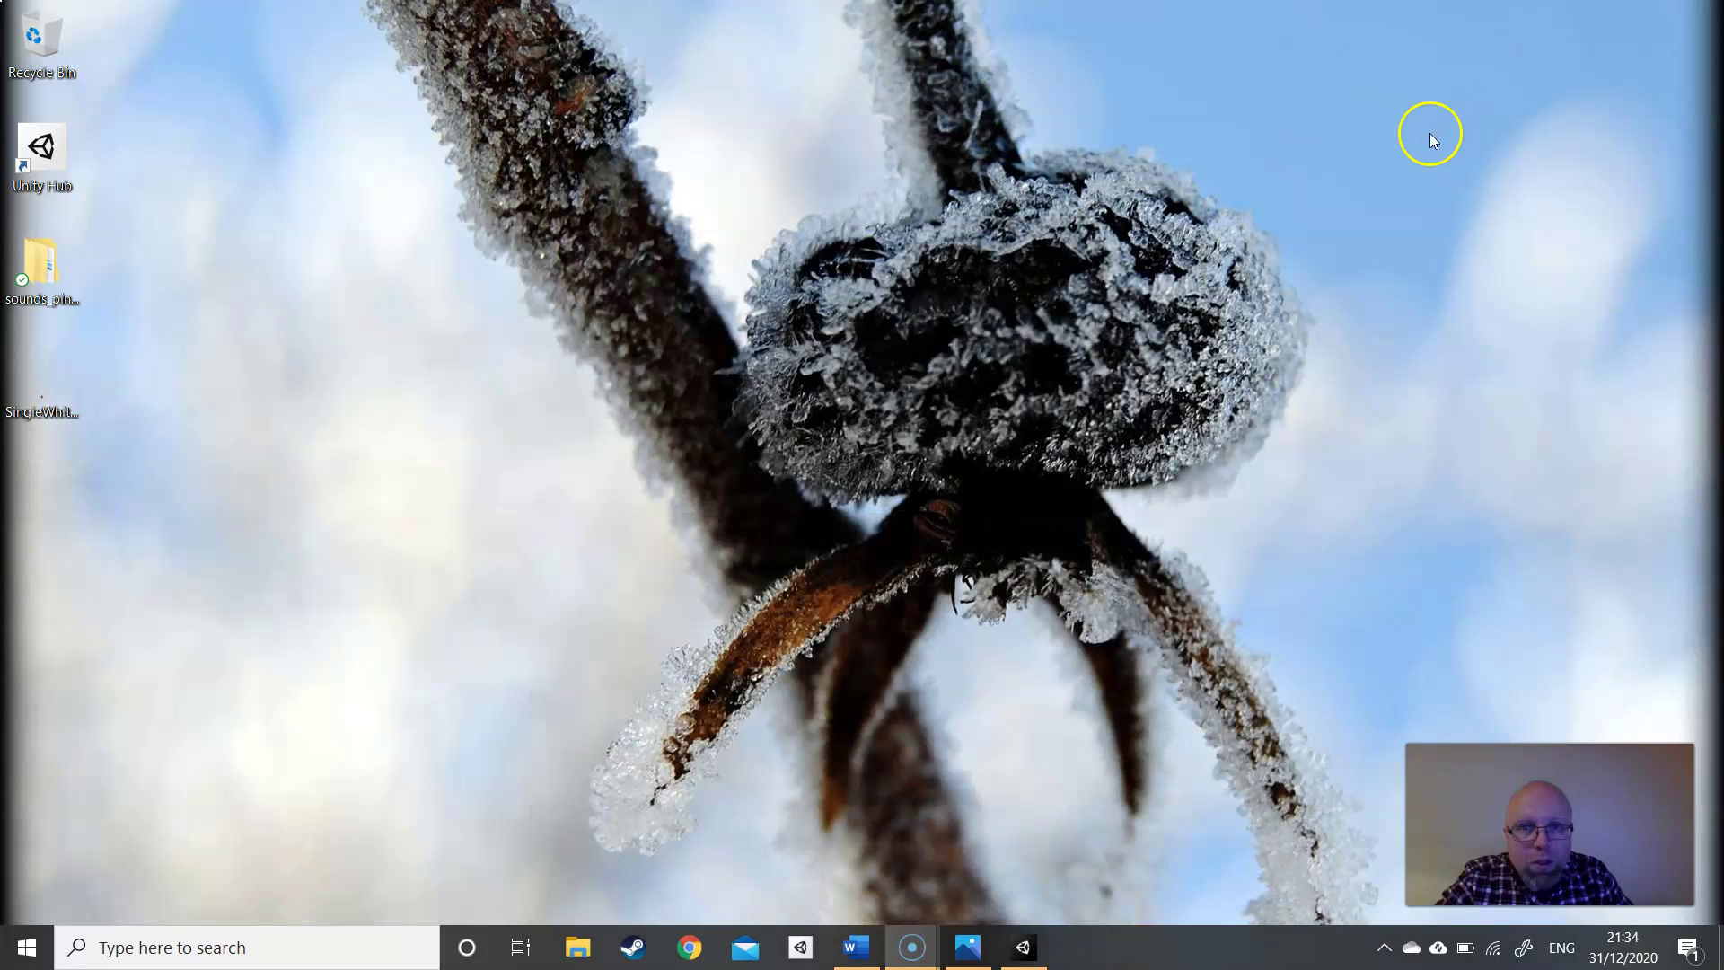
{"action": "double_click", "coordinate": [43, 265]}
{"action": "left_click", "coordinate": [1103, 373]}
{"action": "double_click", "coordinate": [1104, 372]}
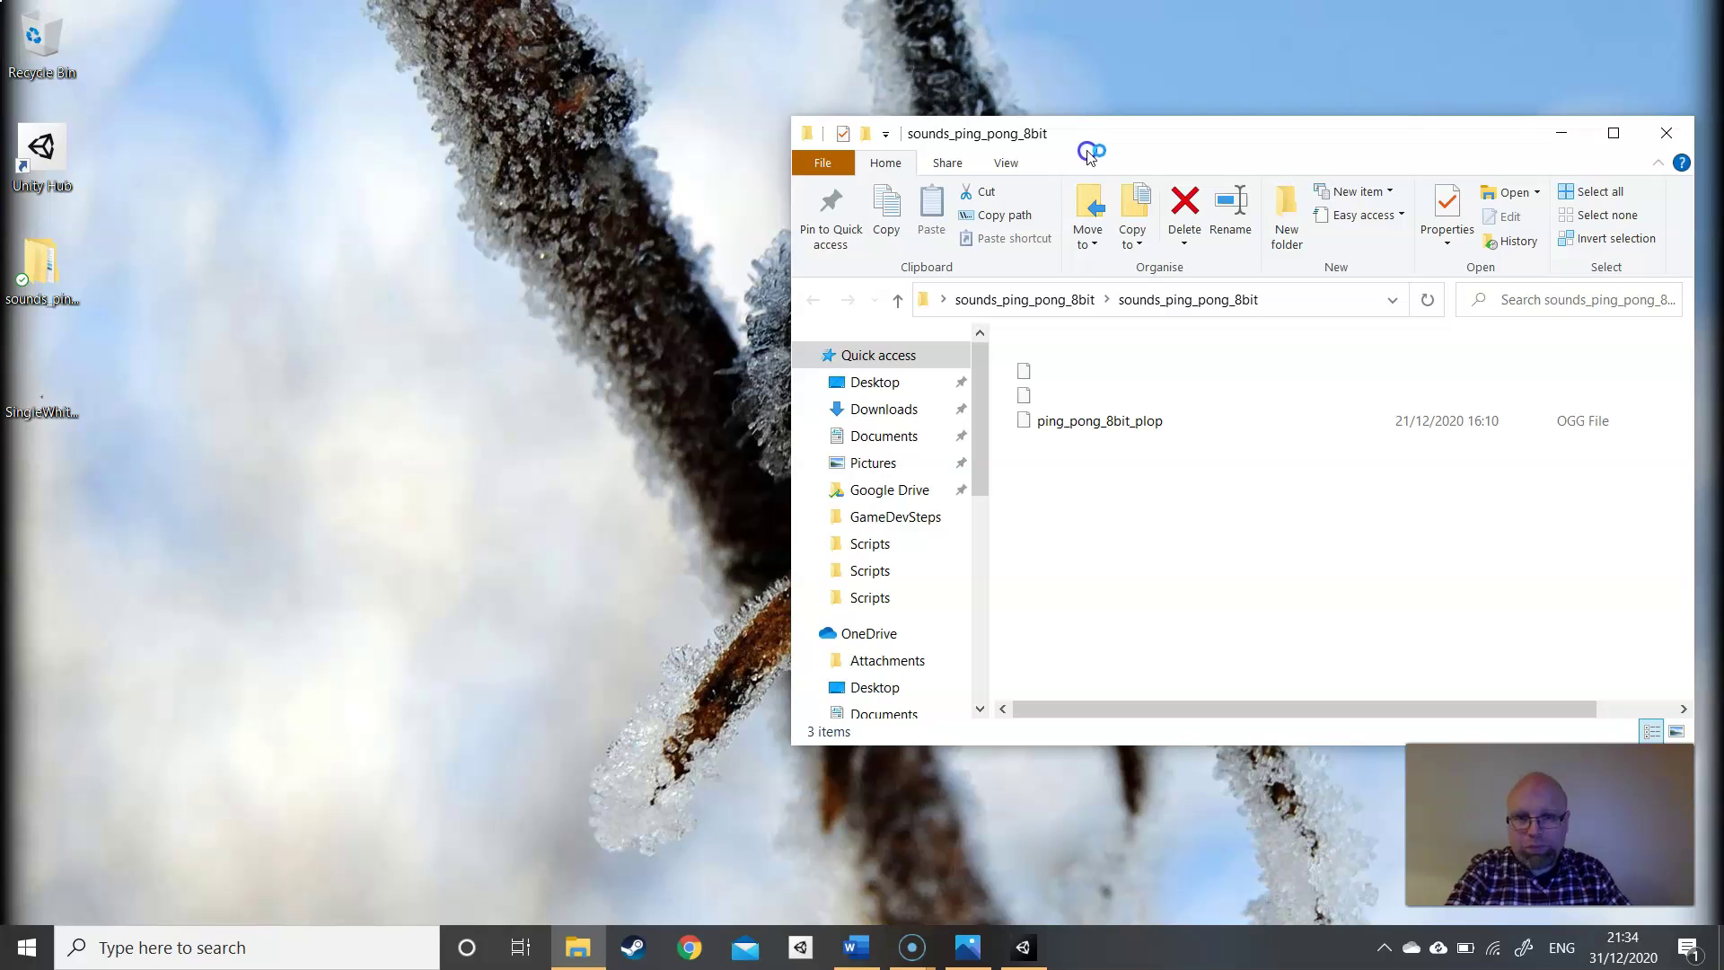
{"action": "left_click", "coordinate": [1135, 314]}
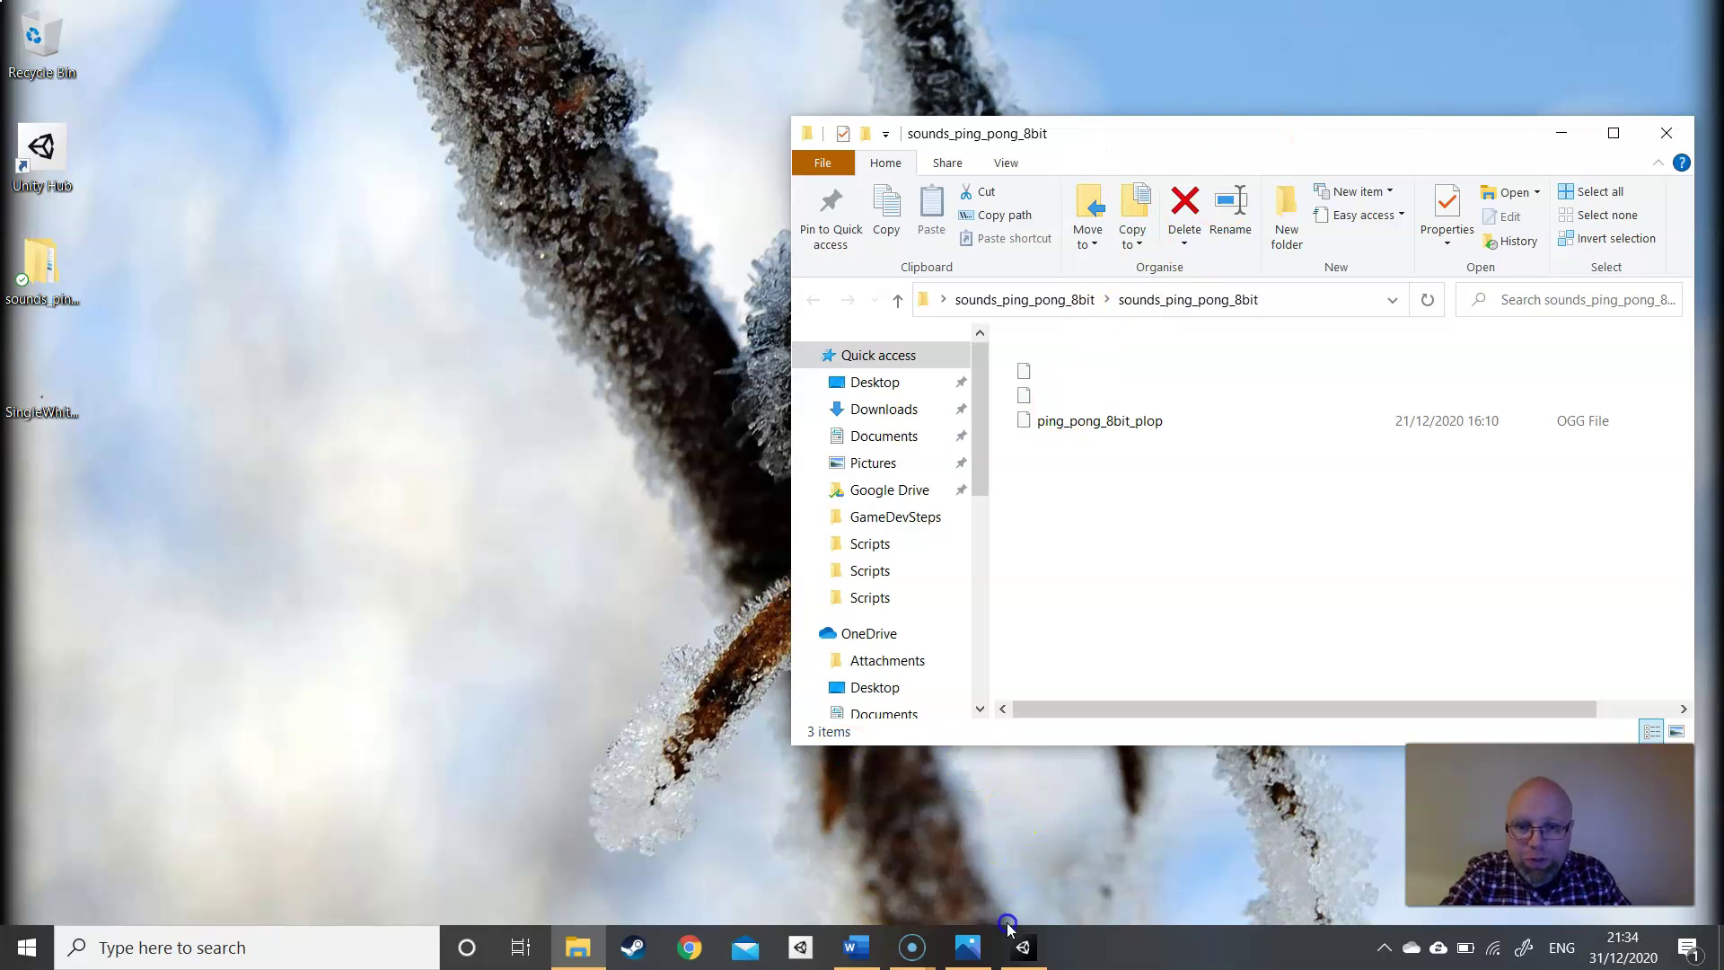
{"action": "left_click", "coordinate": [1020, 952]}
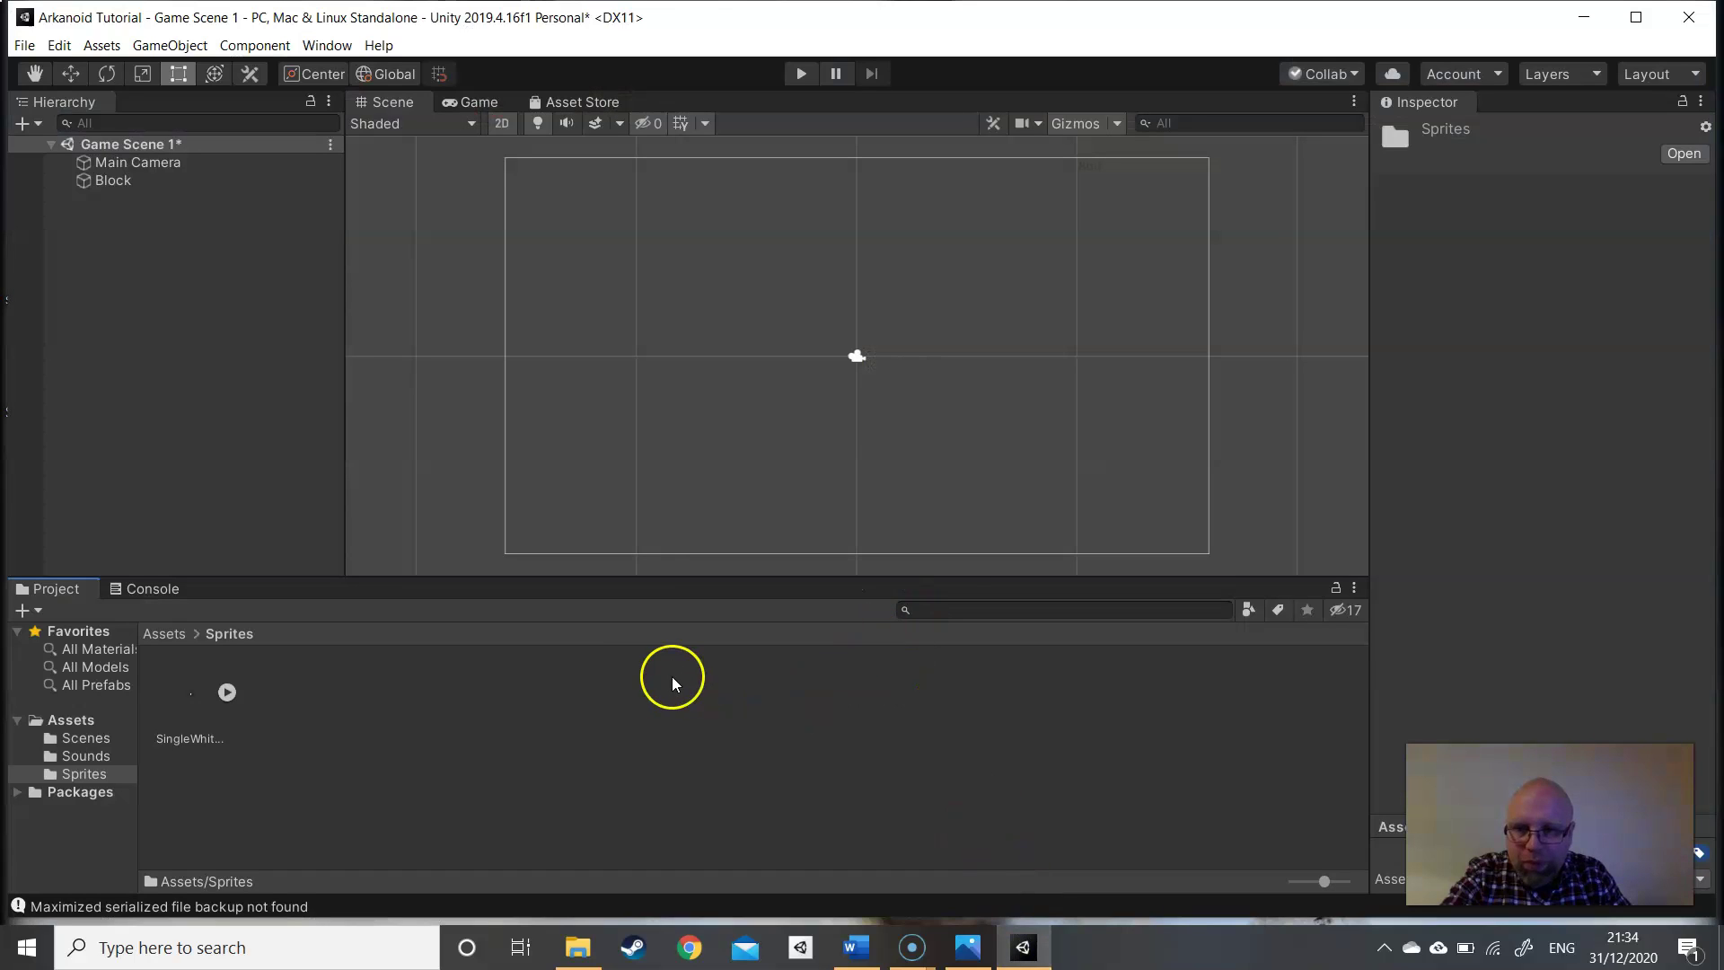
- Assign SingleWhitePixel to Block's Sprite field and scale it to 200 by 100
{"action": "left_click", "coordinate": [461, 688]}
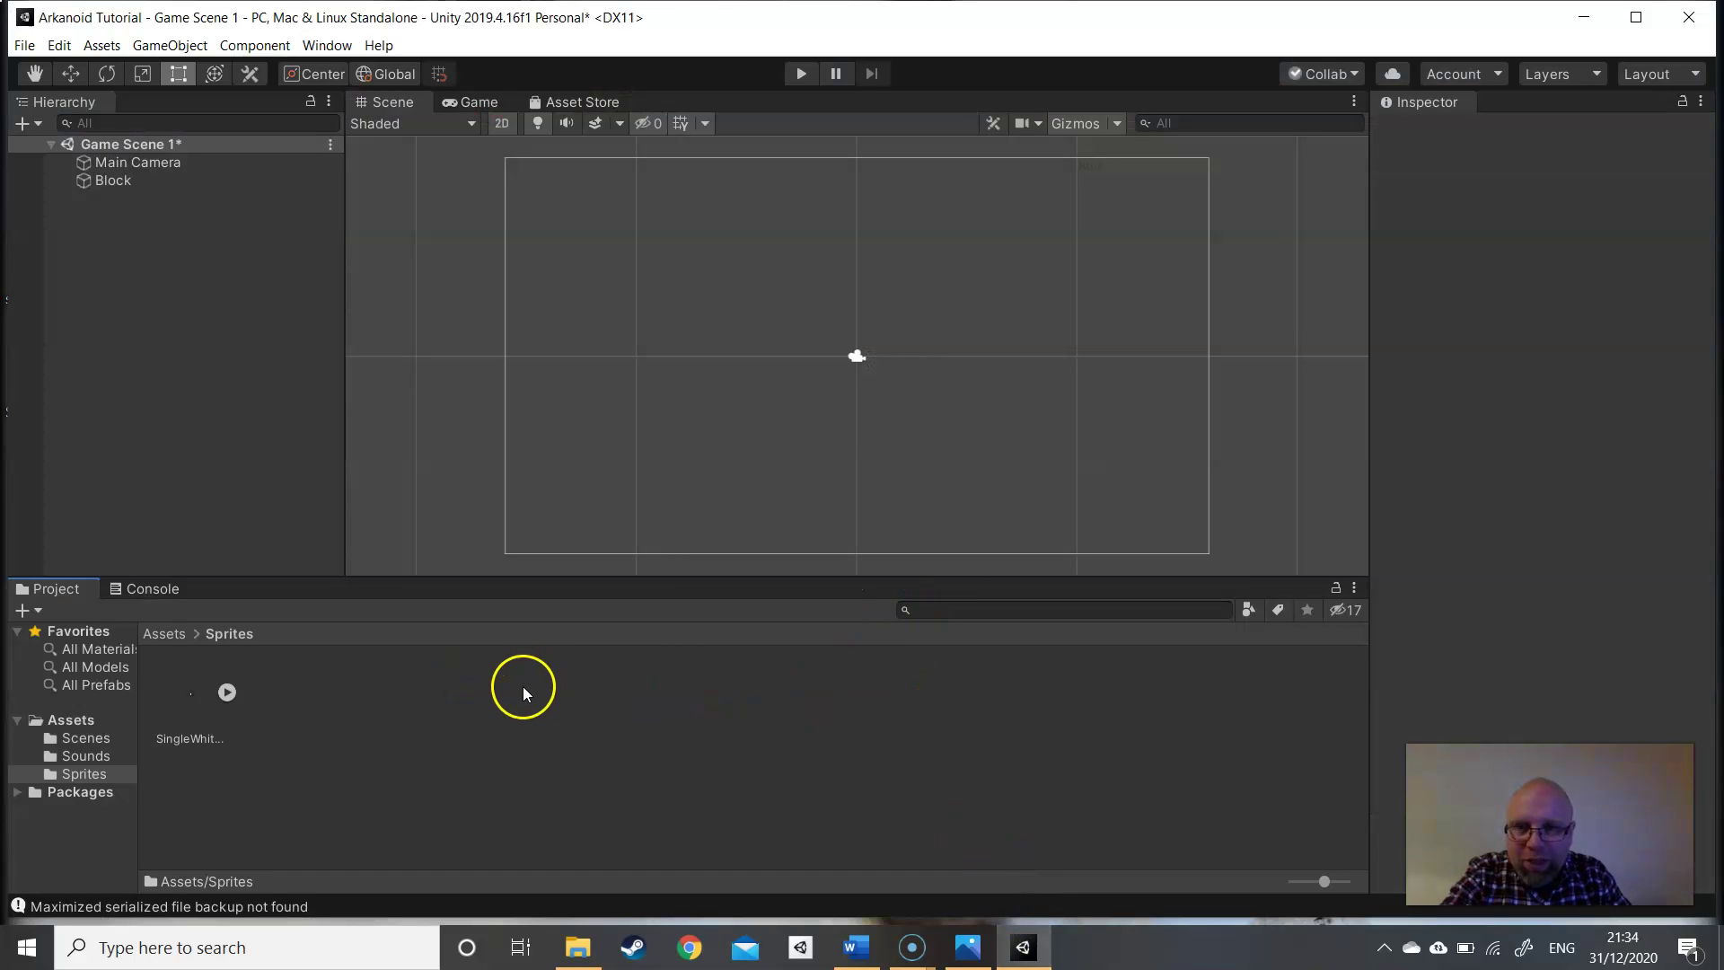
{"action": "left_click", "coordinate": [142, 179]}
{"action": "left_click_drag", "start_coordinate": [187, 695], "coordinate": [1550, 320]}
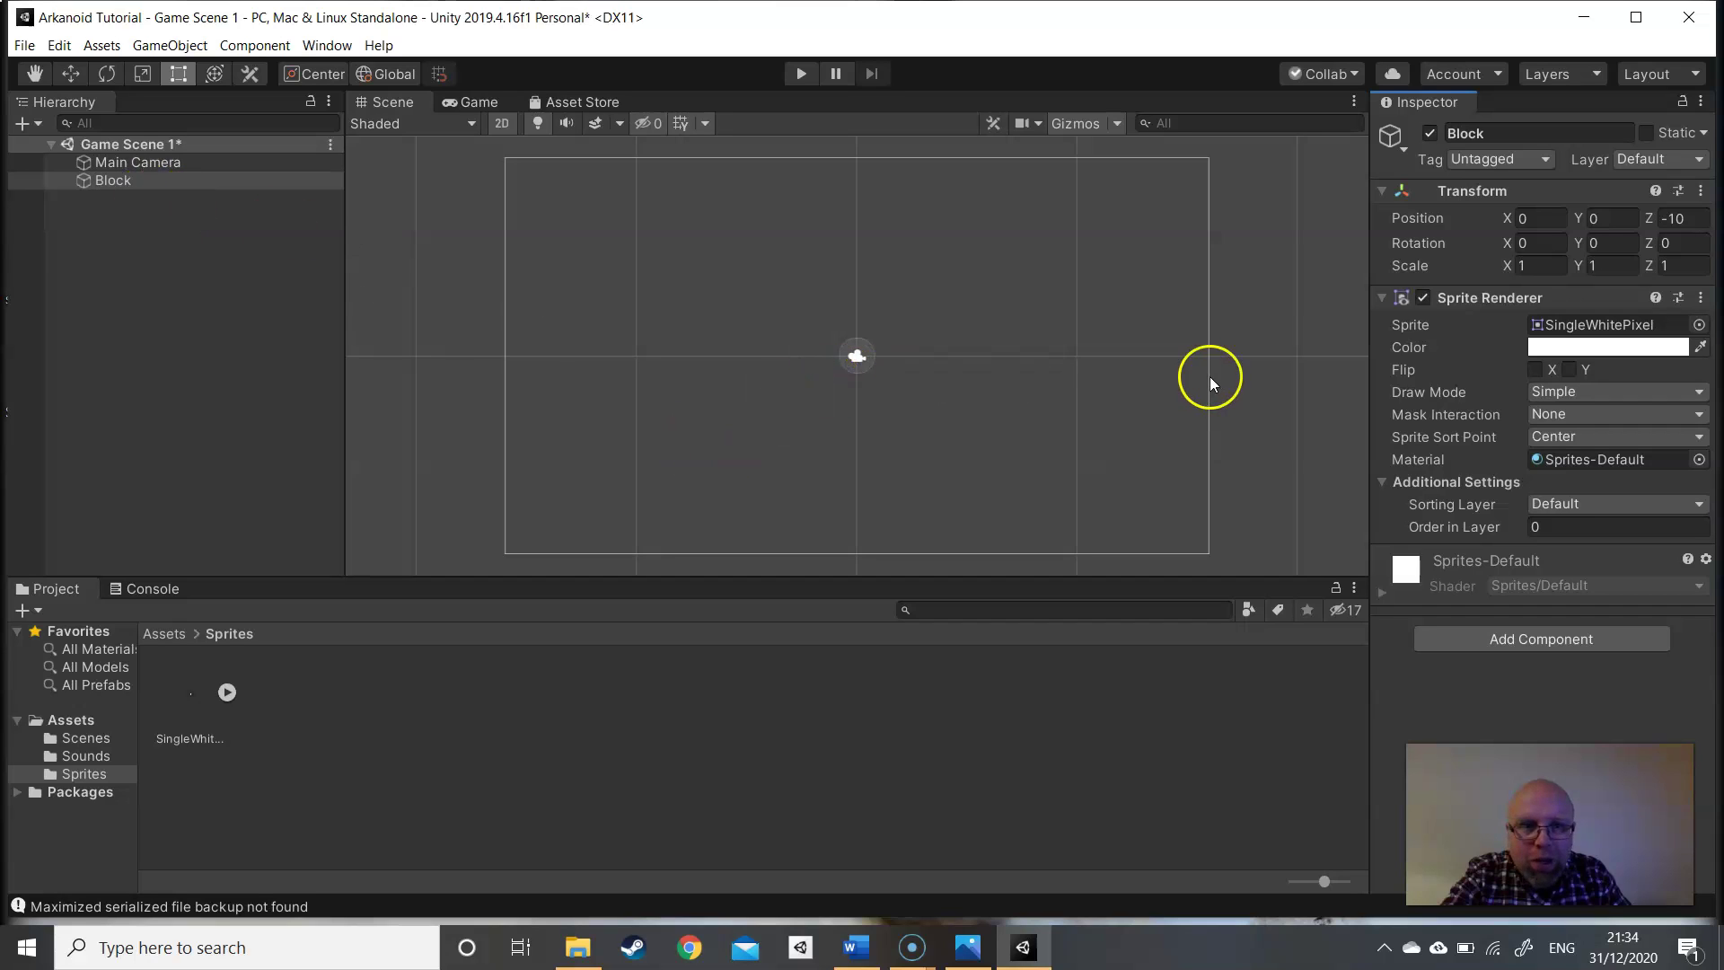
{"action": "left_click", "coordinate": [1485, 269]}
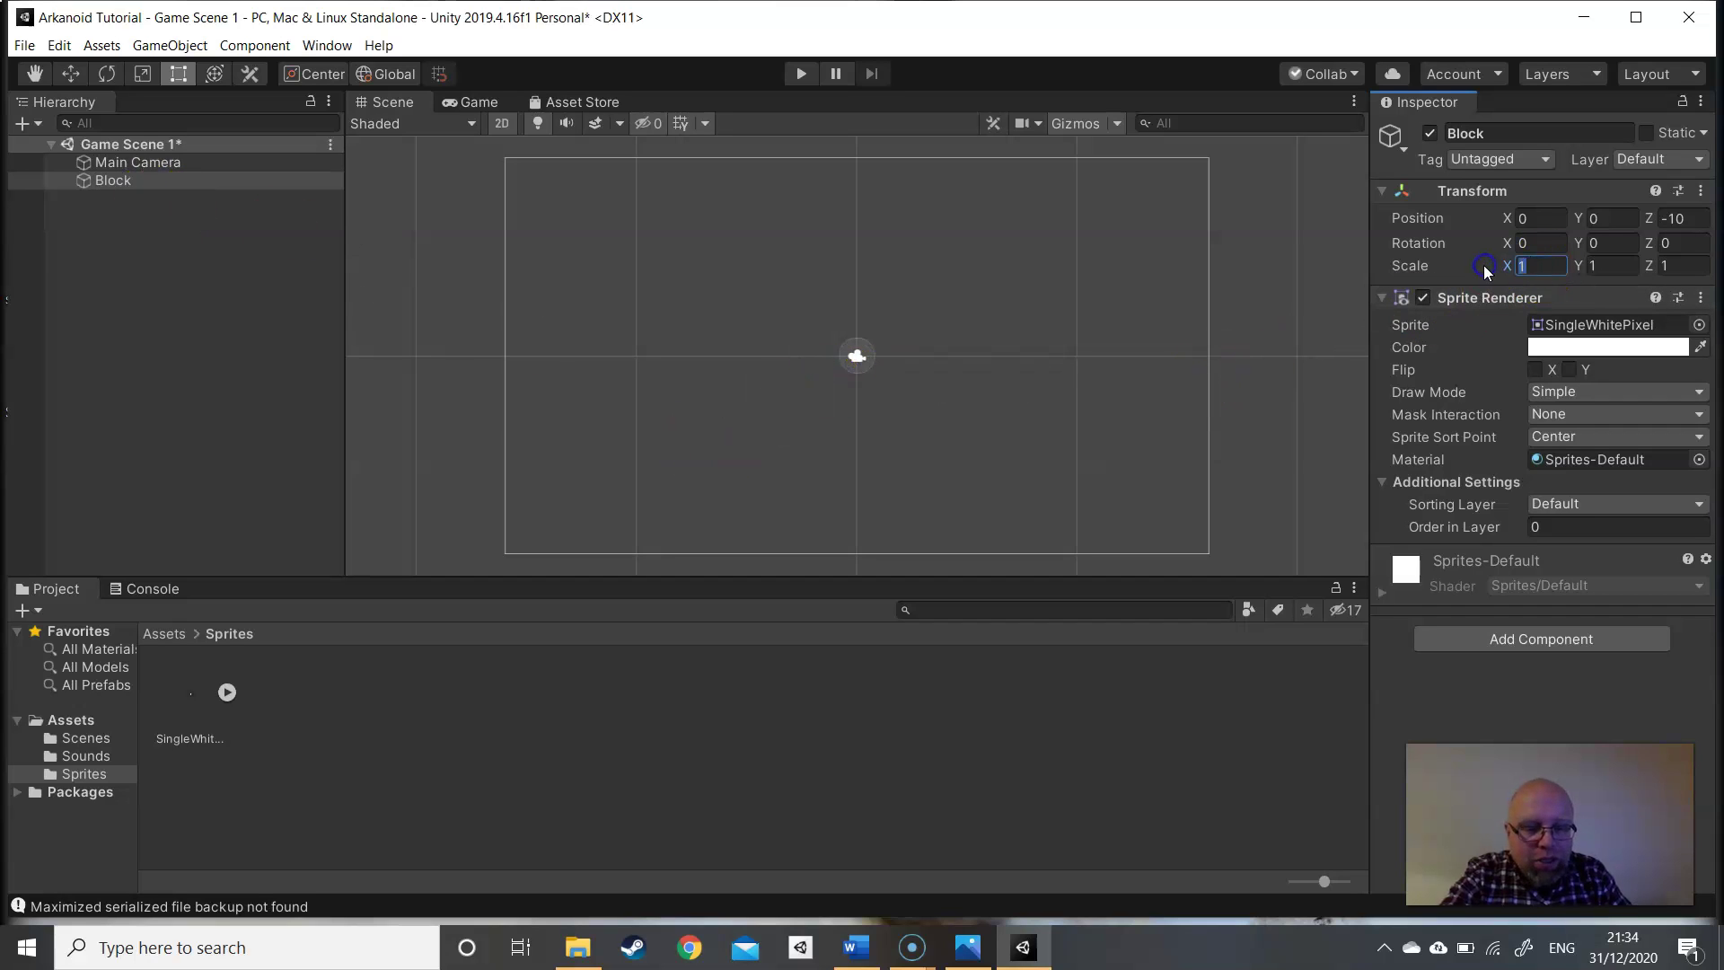
{"action": "type", "text": "200"}
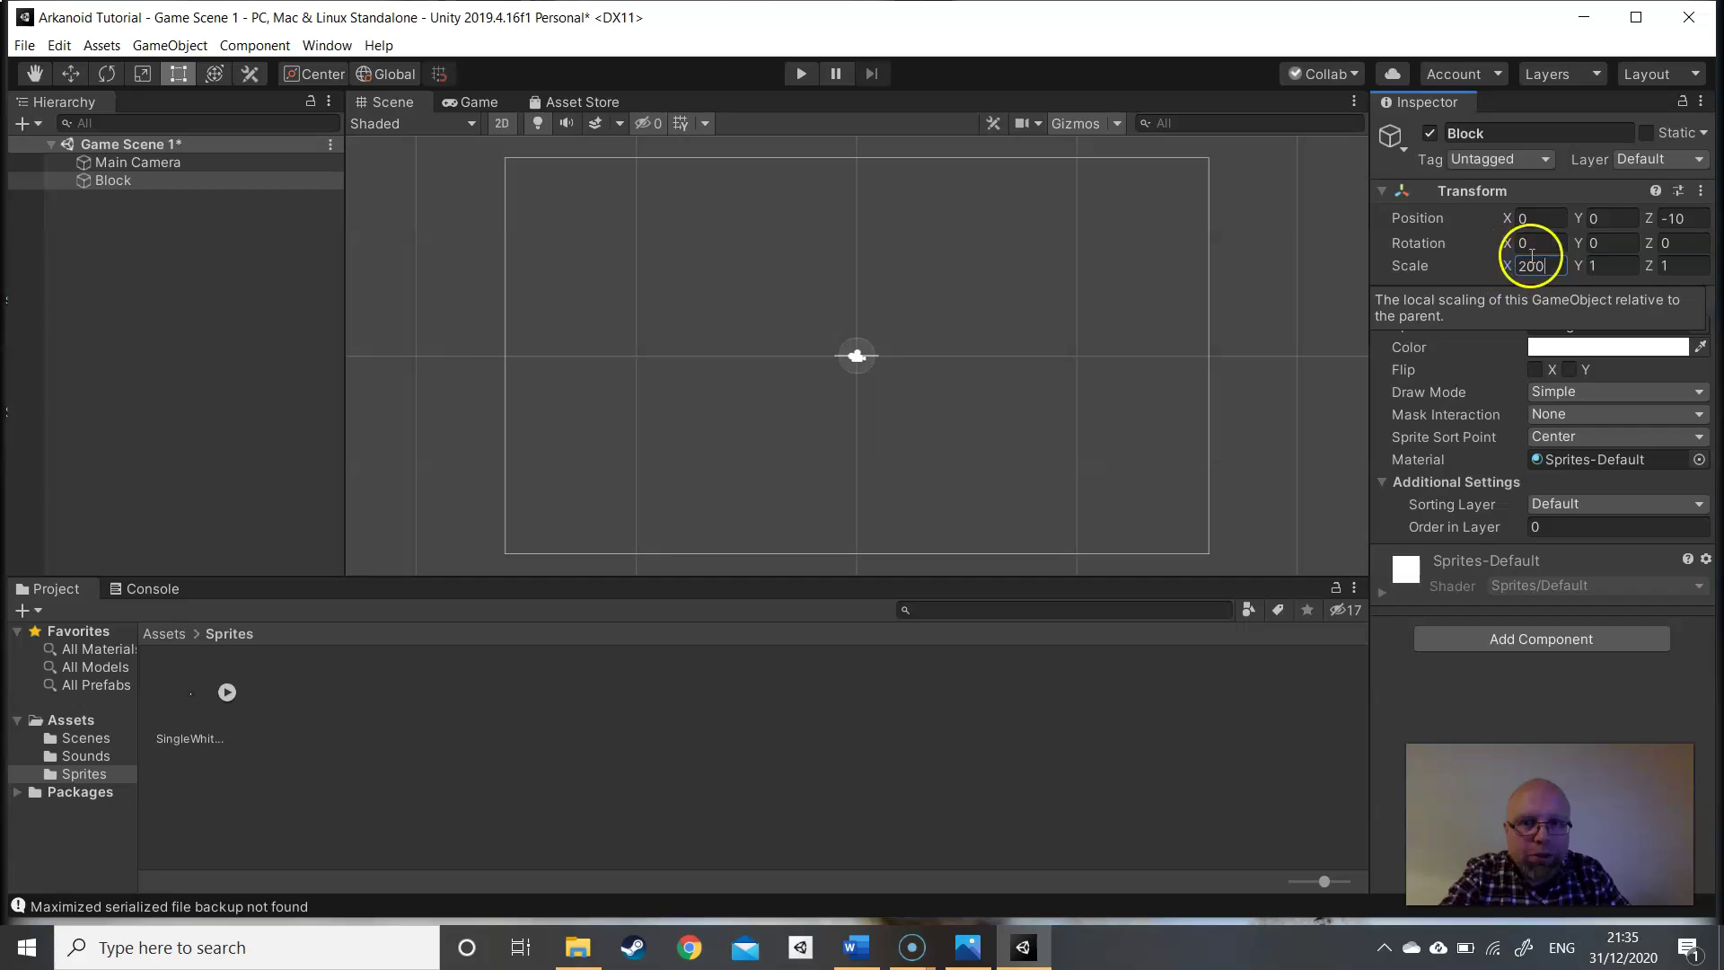
{"action": "left_click", "coordinate": [1592, 265]}
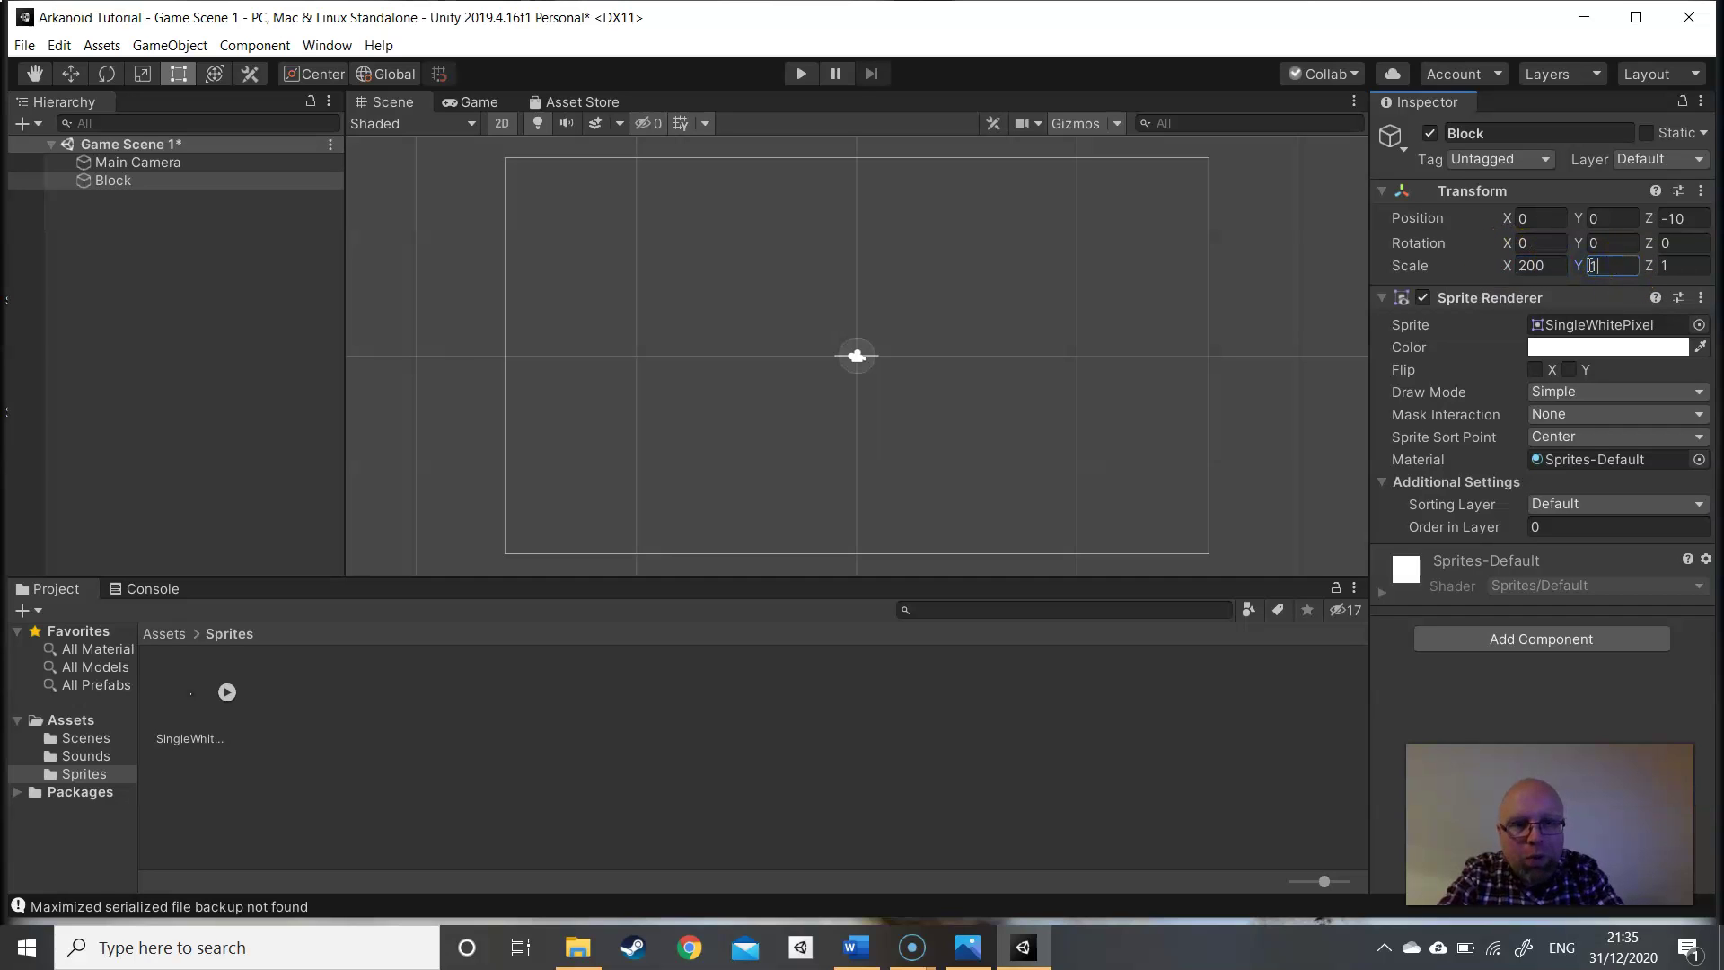
{"action": "type", "text": "100"}
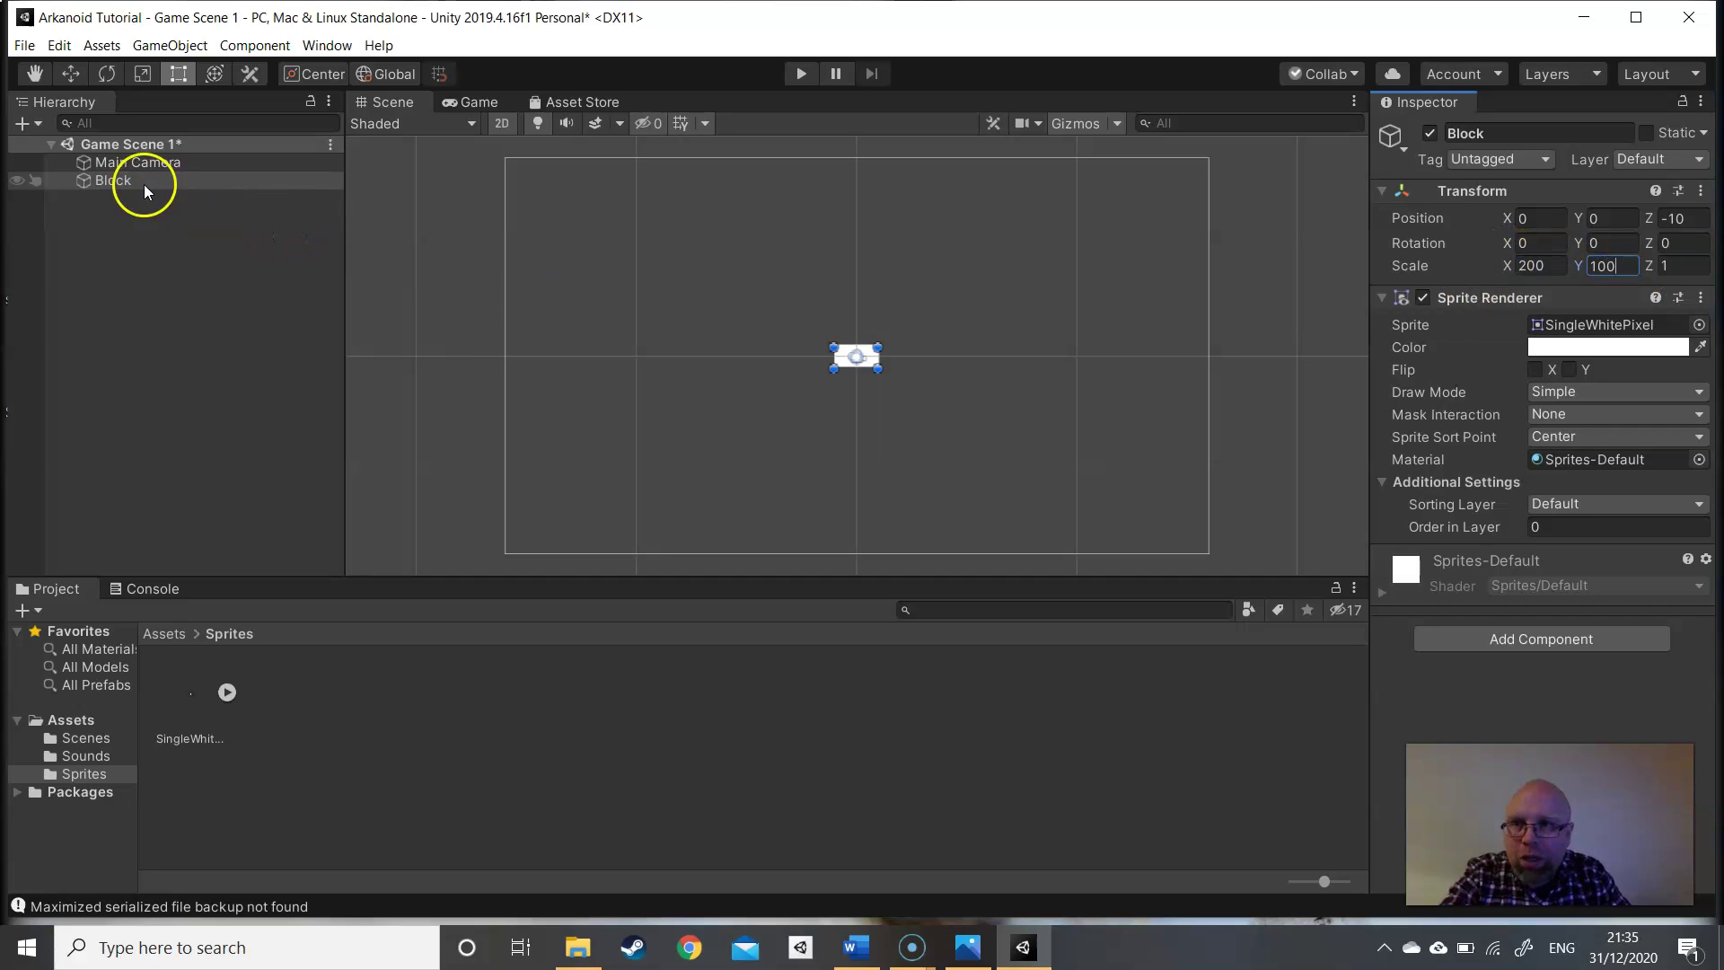
{"action": "double_click", "coordinate": [109, 179]}
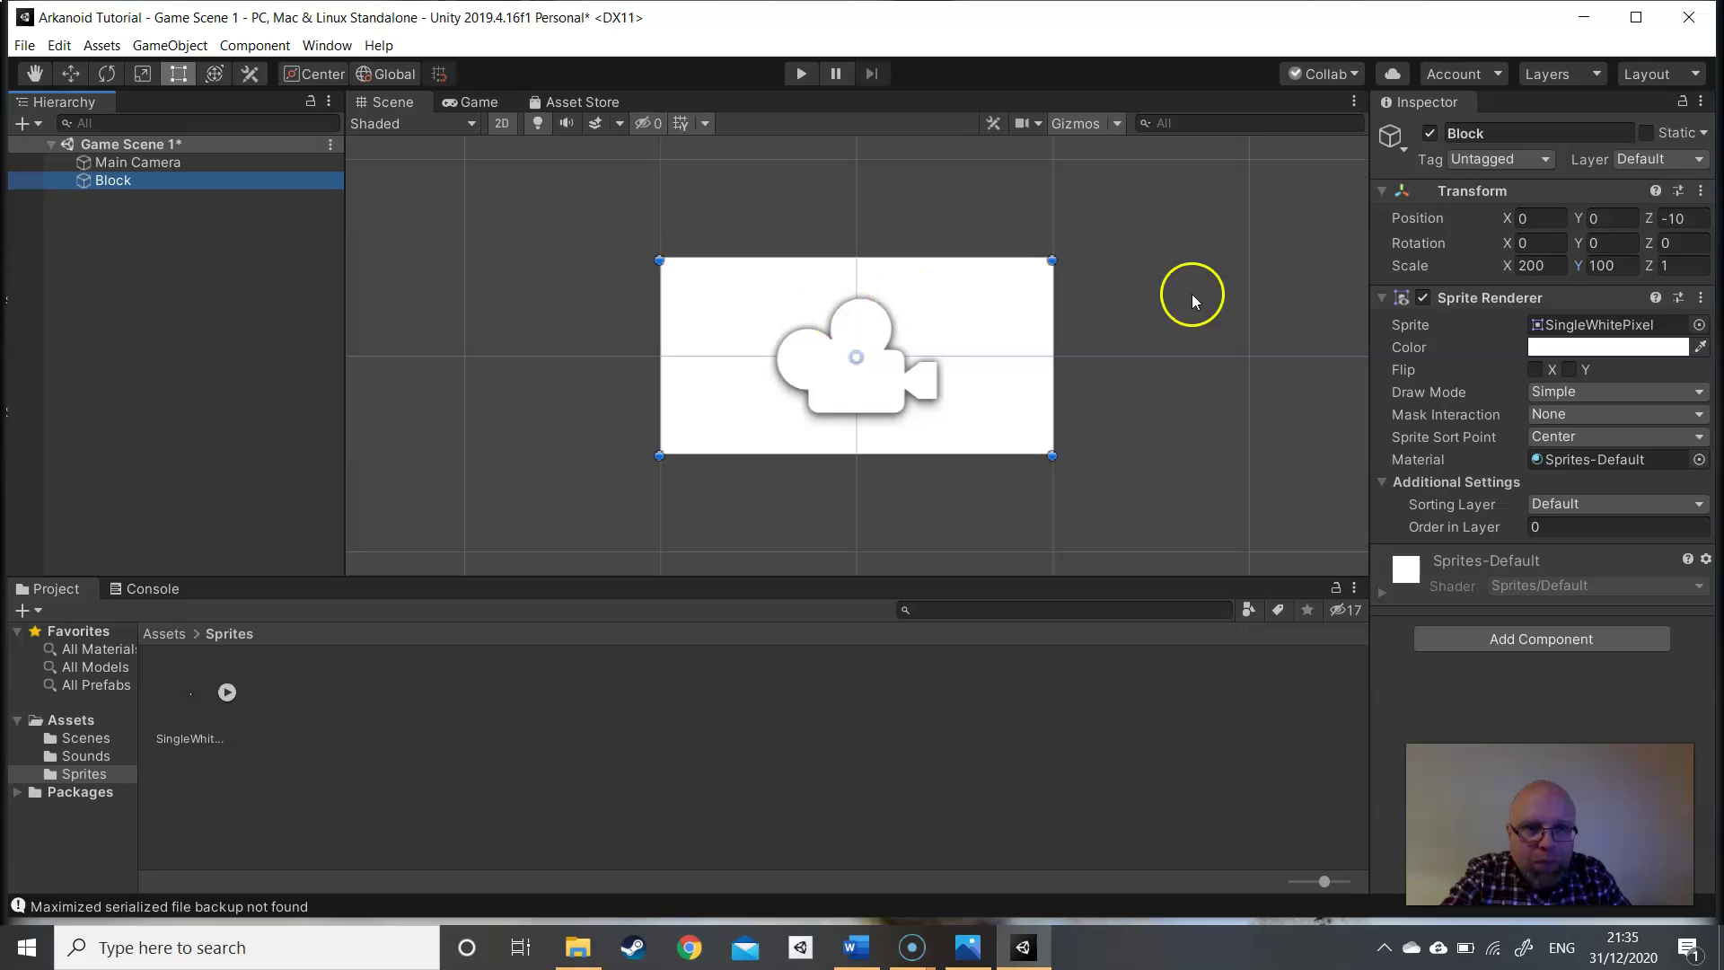
- Adjust the Block's scale to 180 by 80
{"action": "left_click", "coordinate": [1544, 266]}
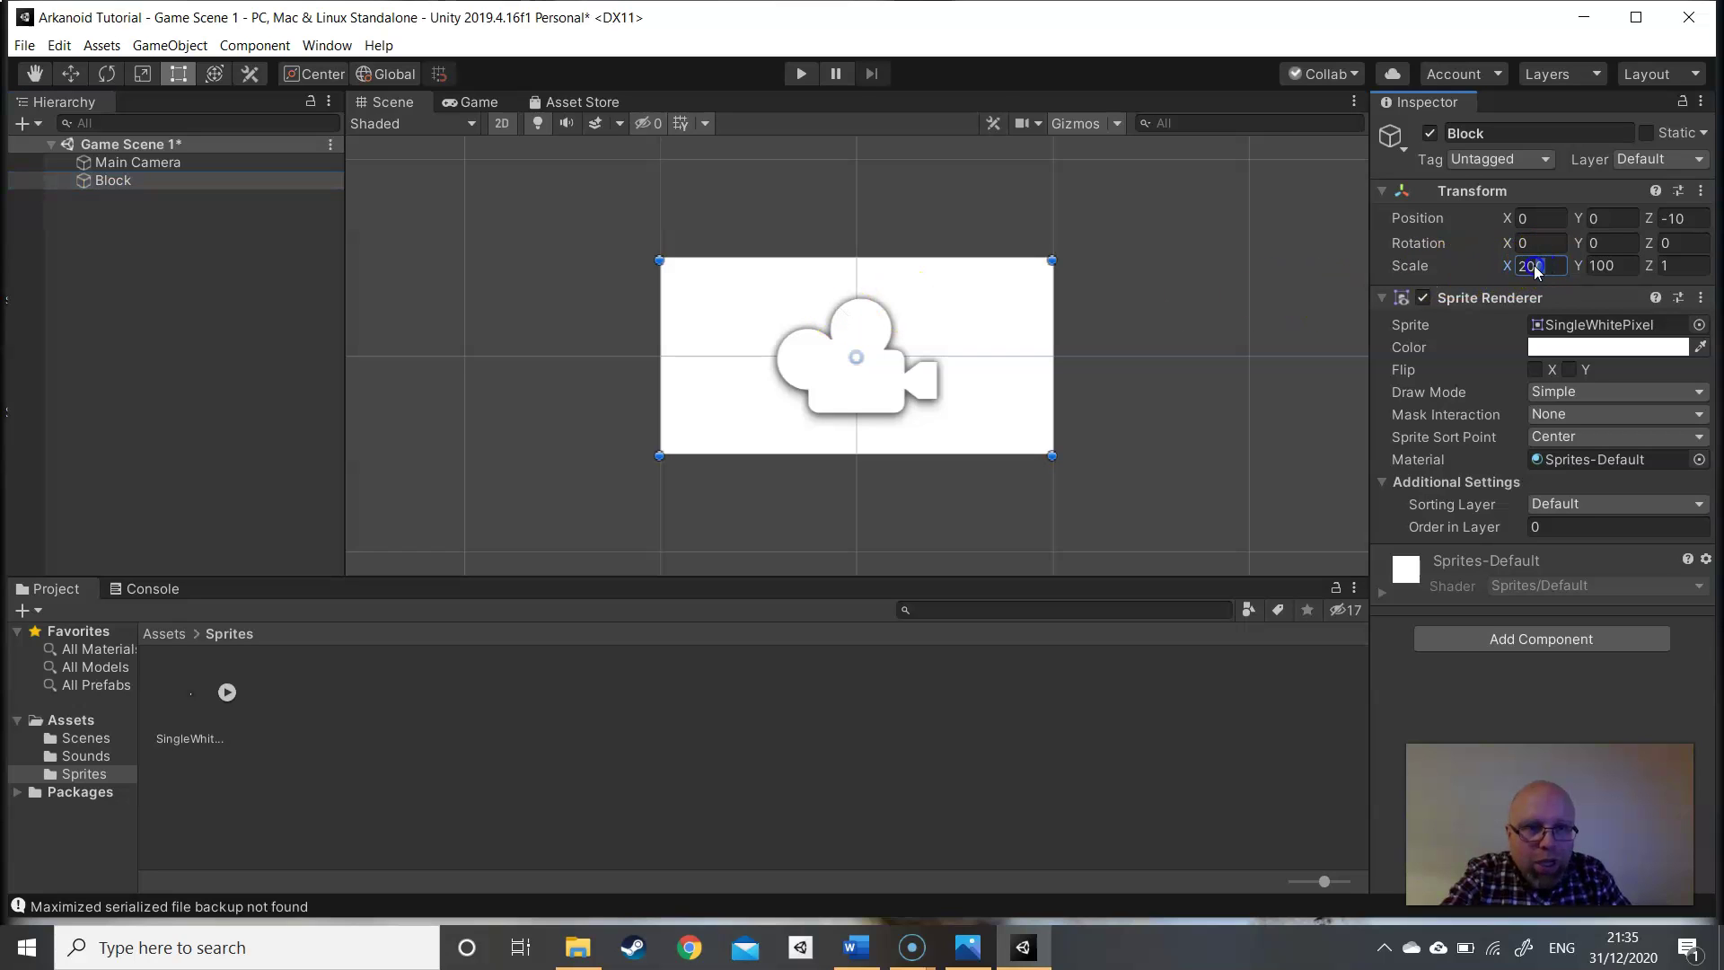
{"action": "left_click_drag", "start_coordinate": [1537, 267], "coordinate": [1517, 265]}
{"action": "type", "text": "180"}
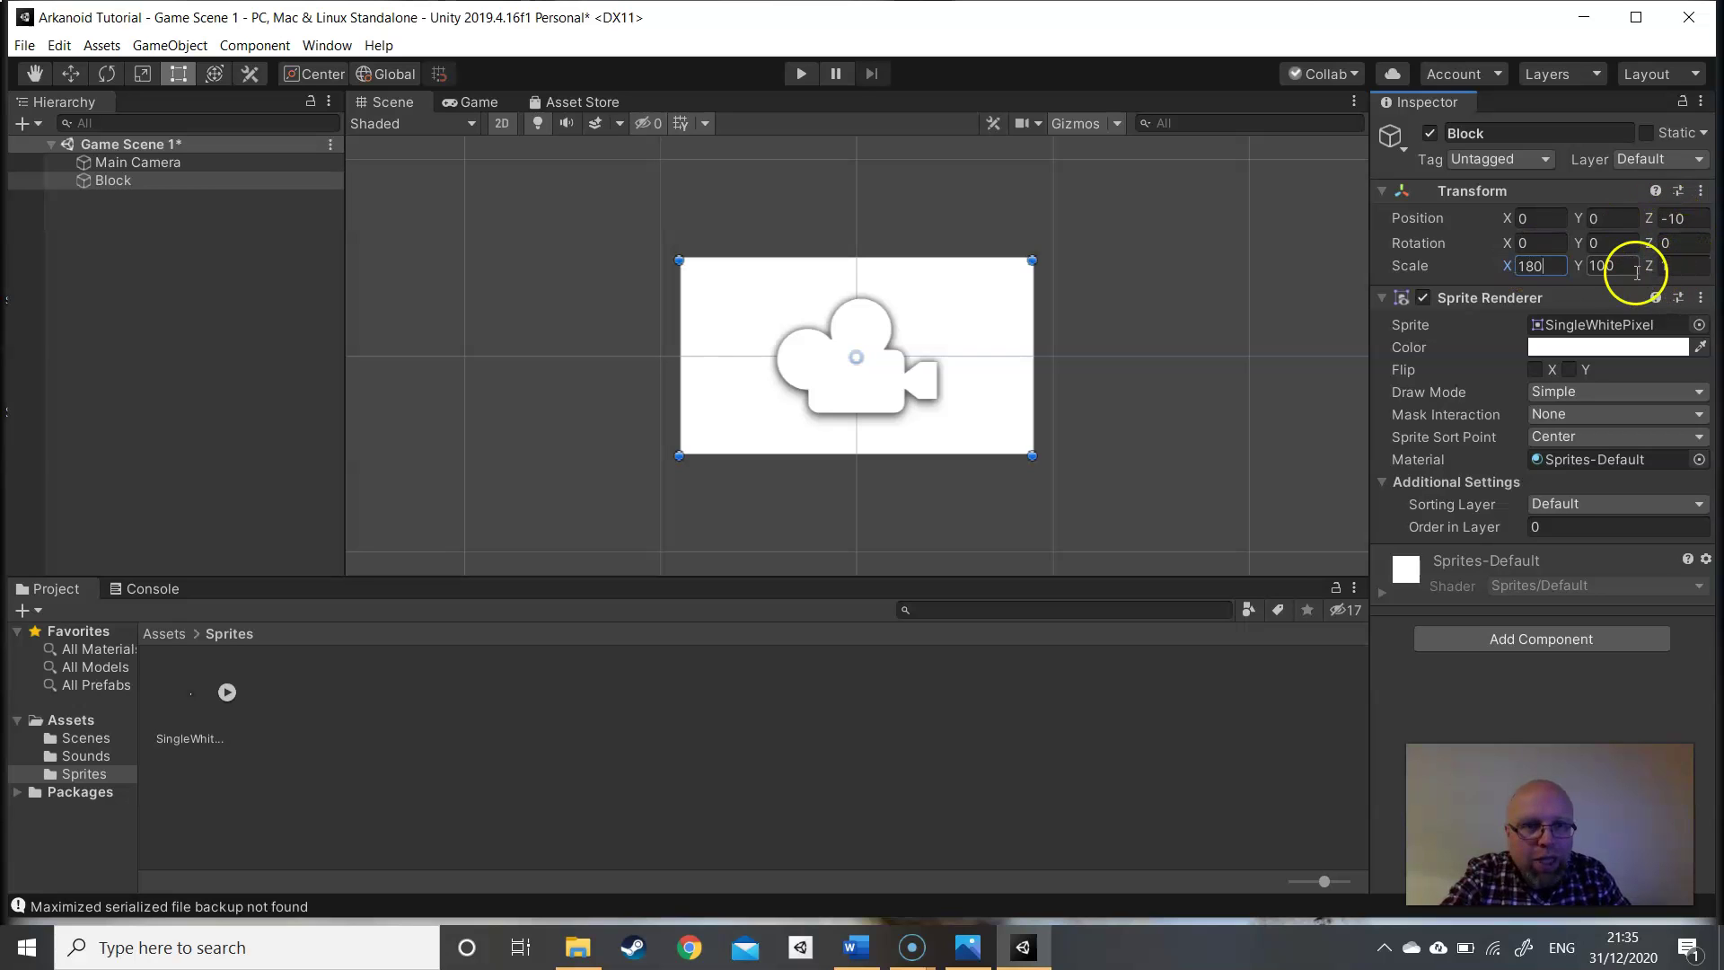
{"action": "left_click", "coordinate": [1607, 266]}
{"action": "type", "text": "80"}
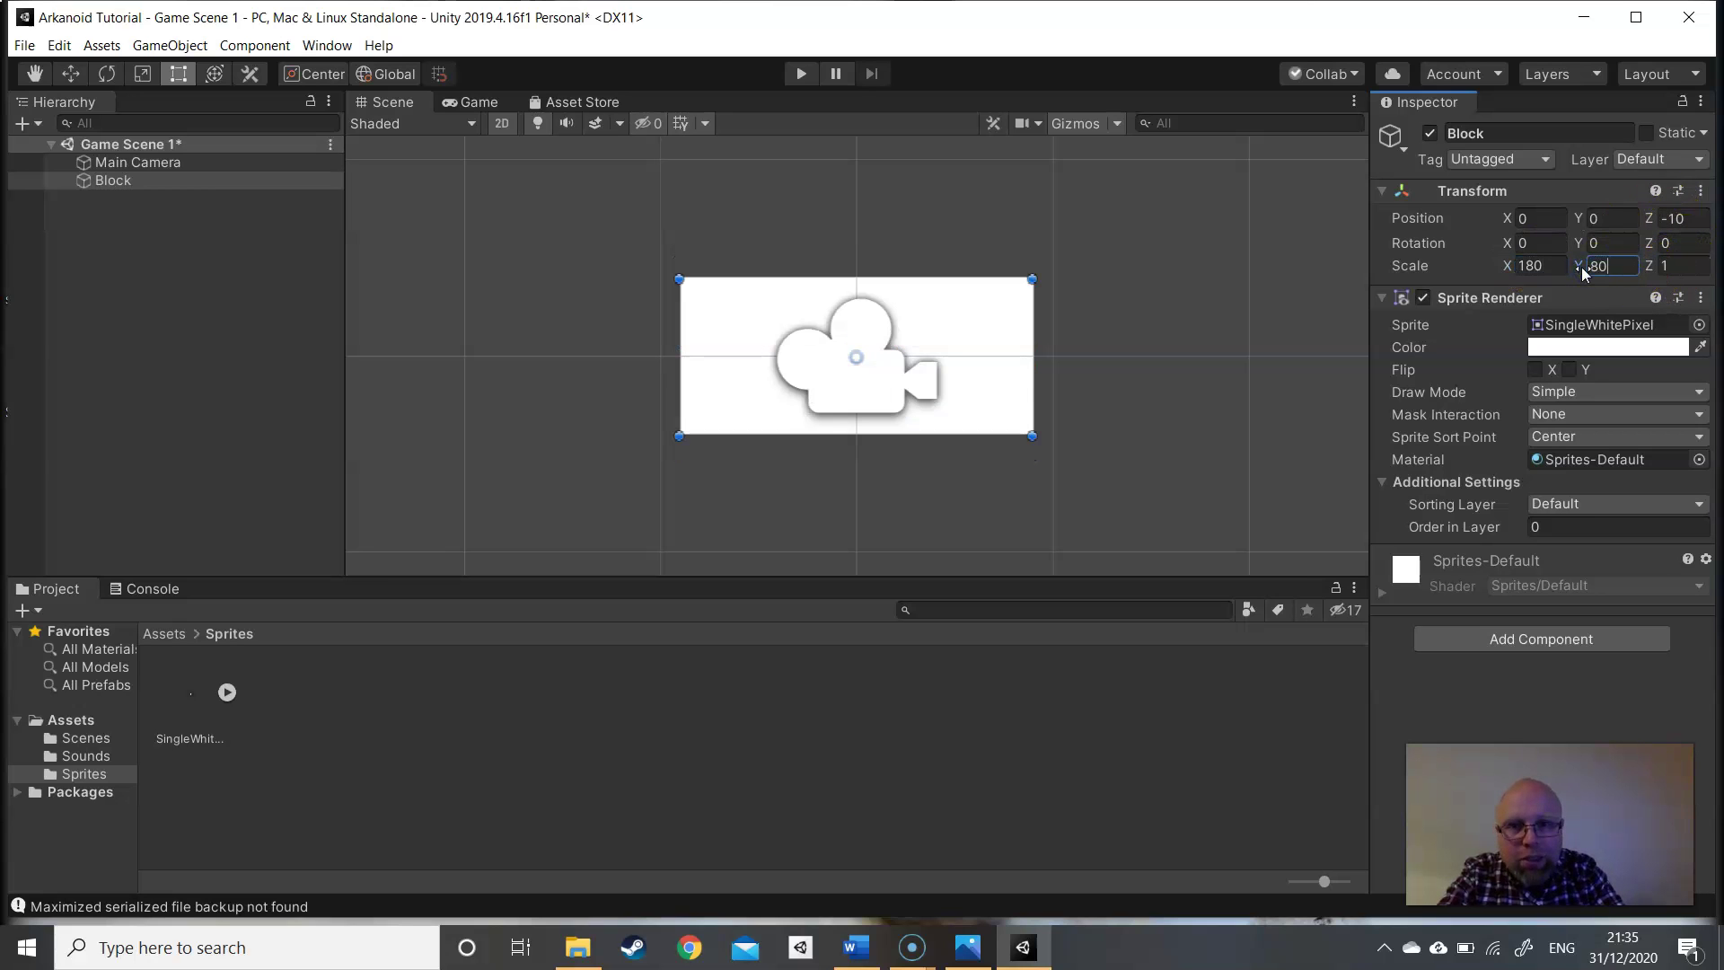
{"action": "left_click", "coordinate": [1117, 305]}
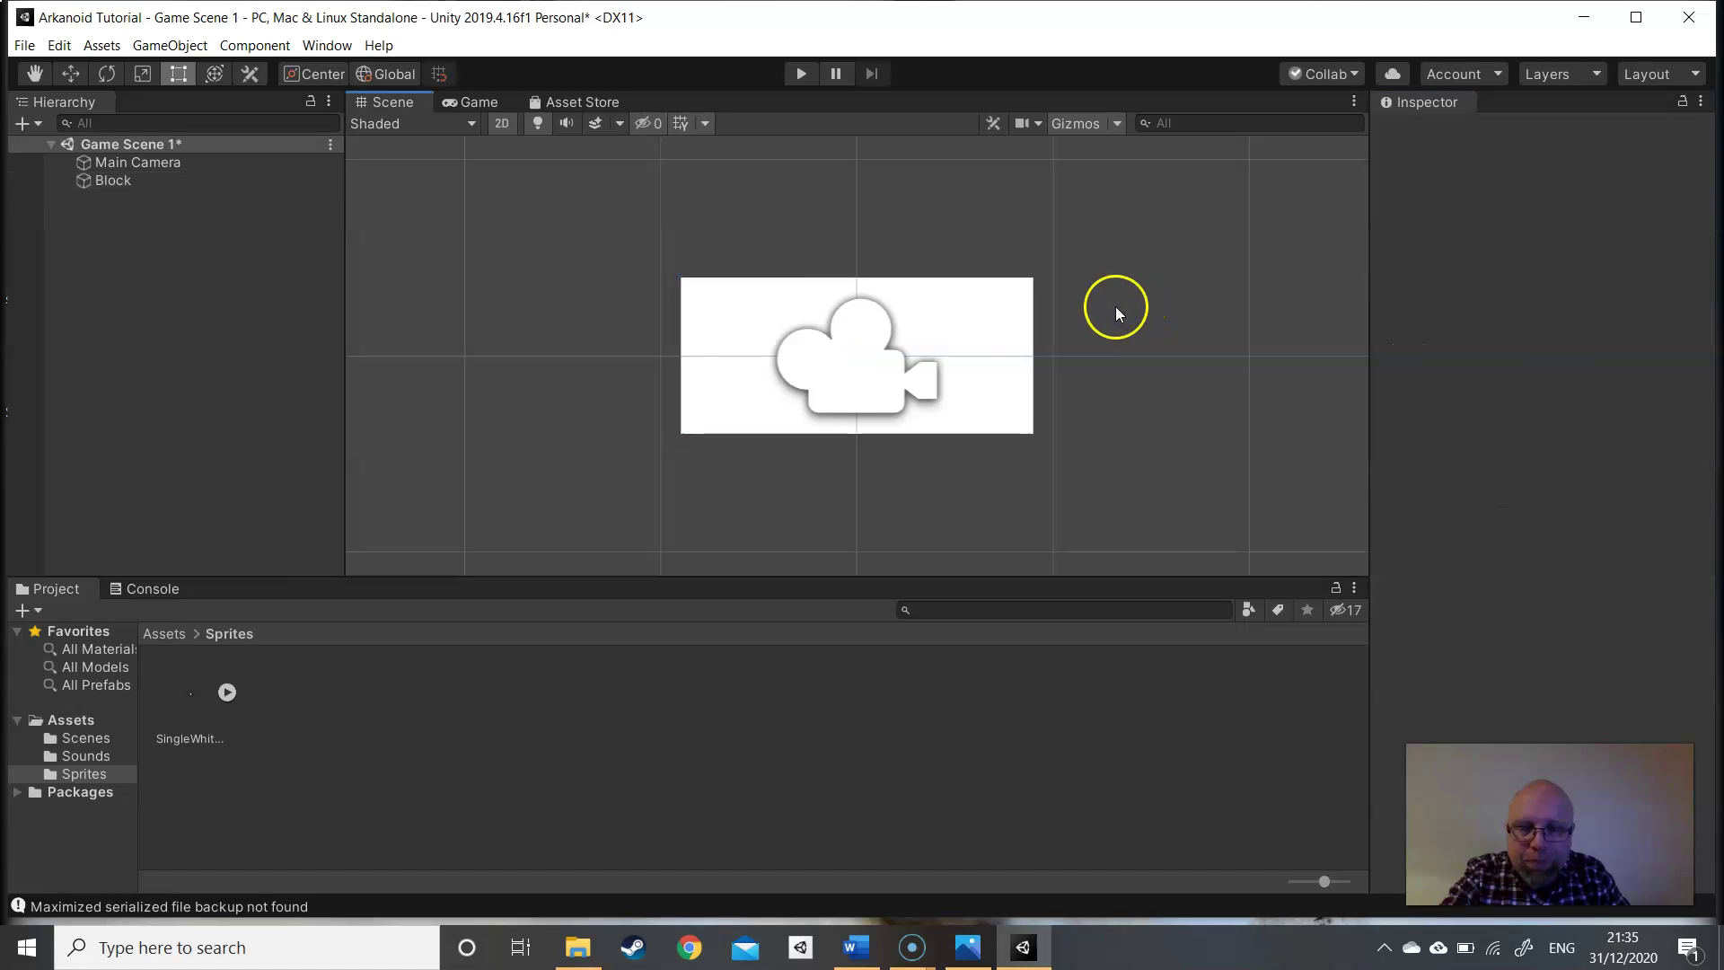
{"action": "left_click", "coordinate": [718, 386]}
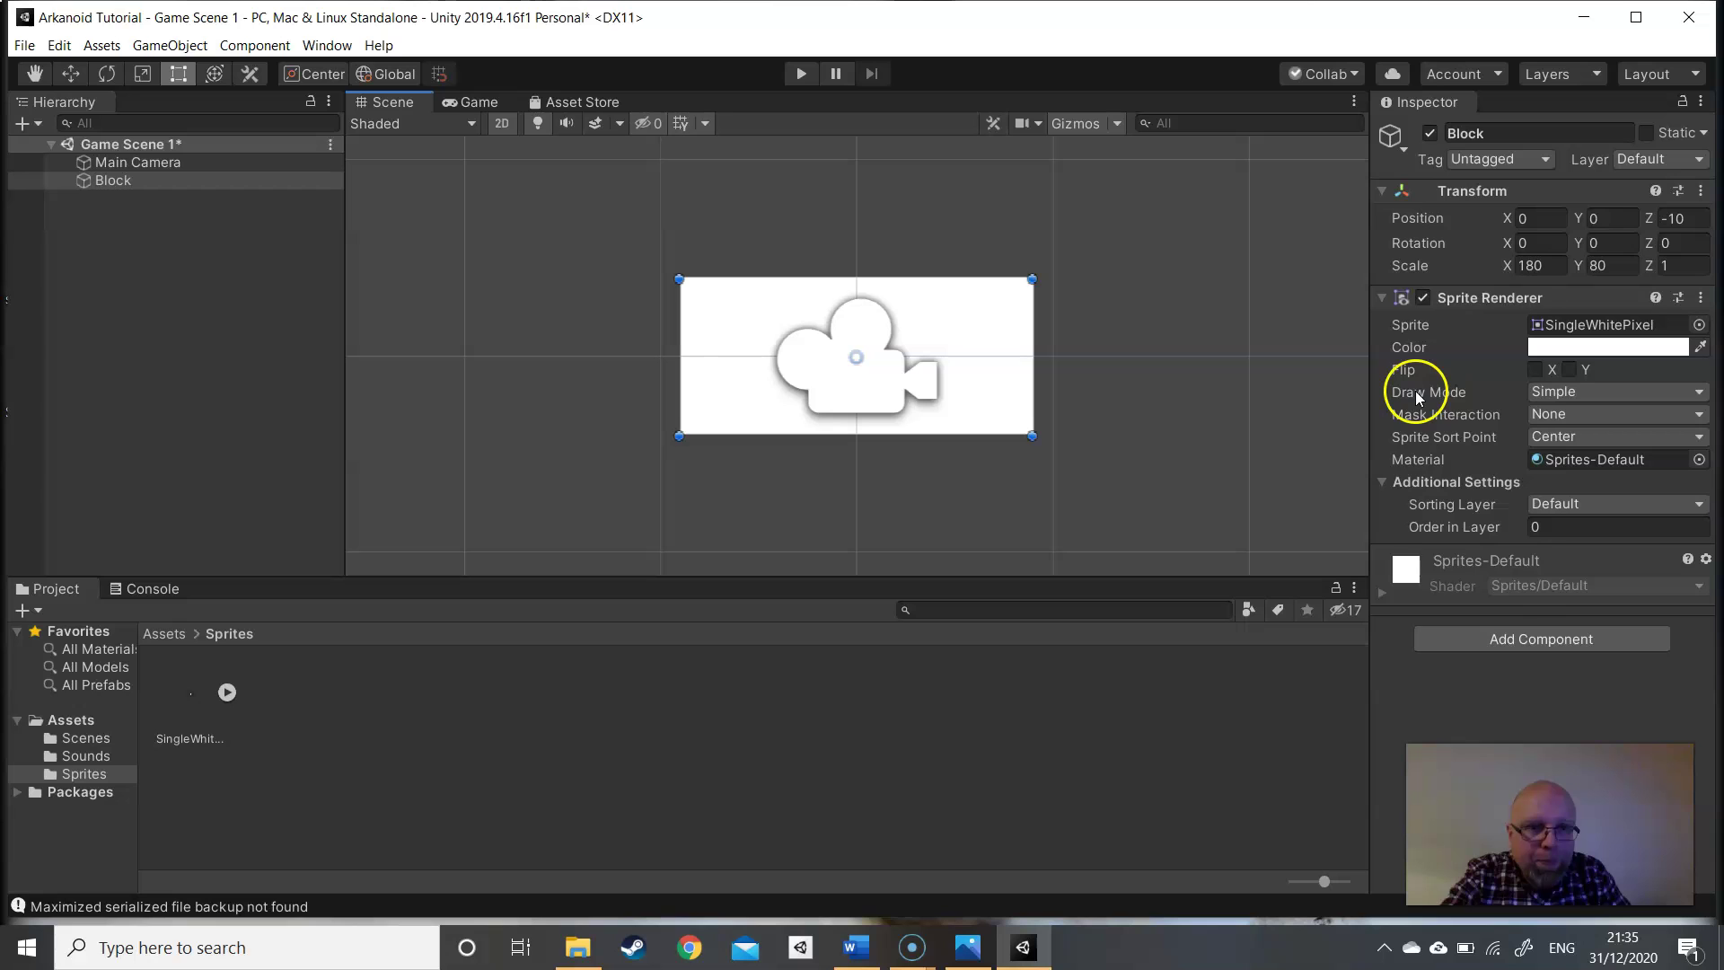
- Add a Box Collider 2D to the Block via a 'coll' component search and enable Edit Collider
{"action": "left_click", "coordinate": [1518, 641]}
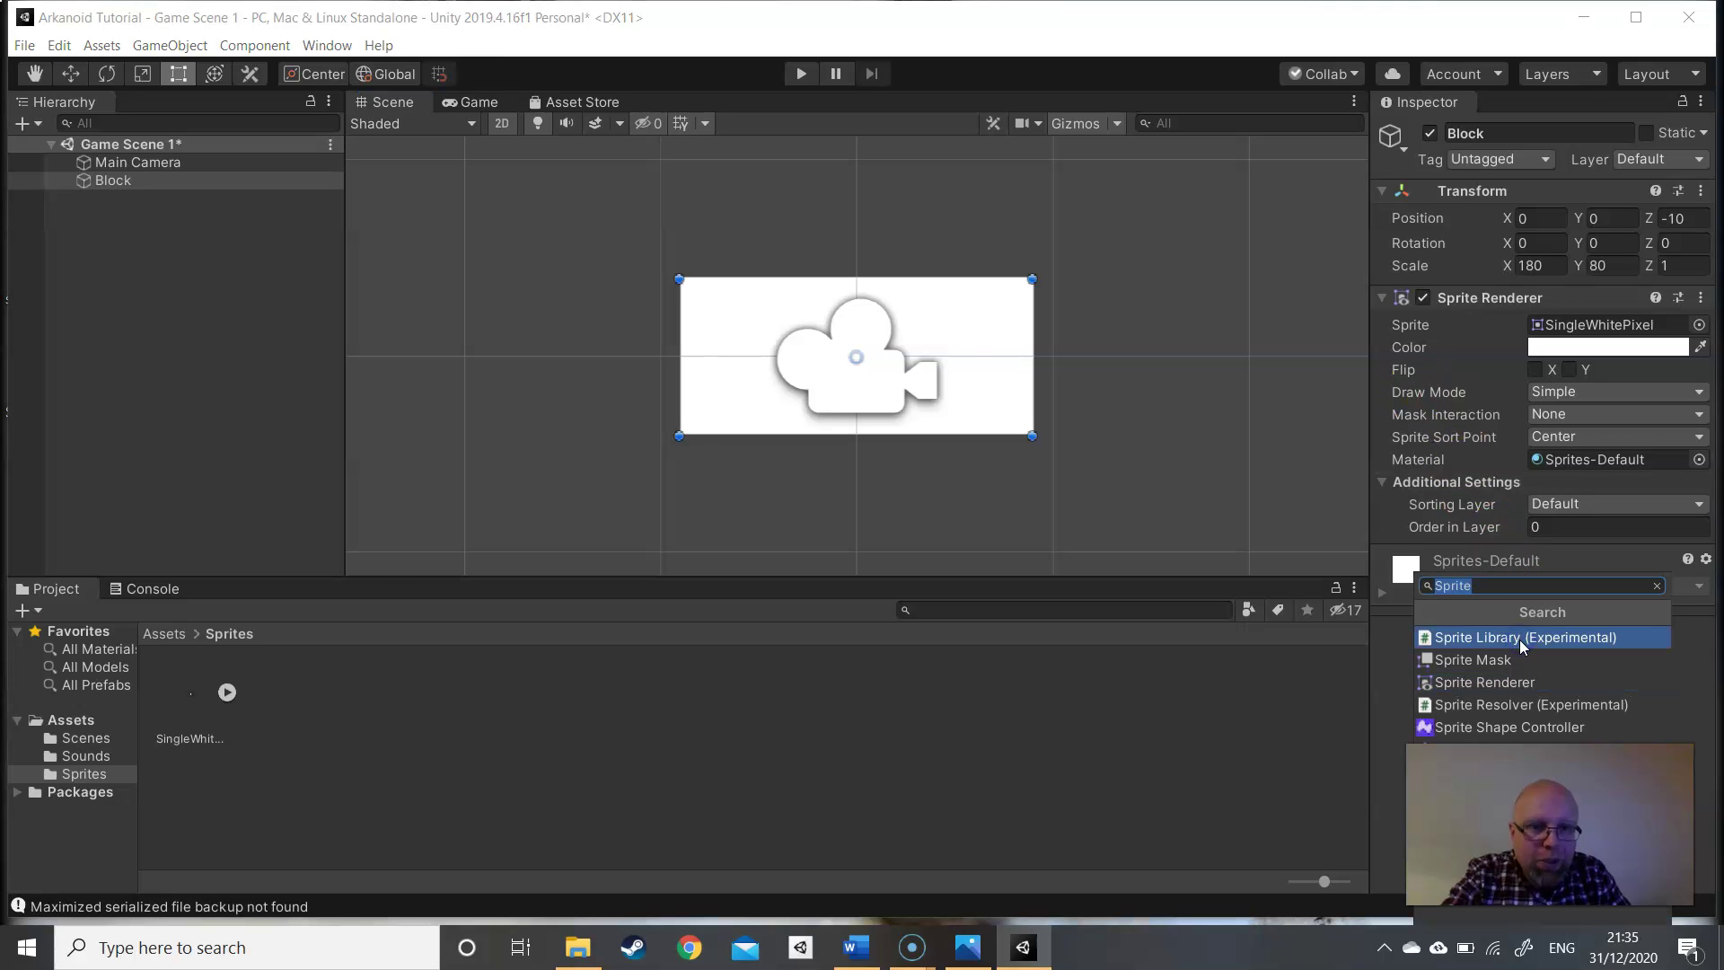
{"action": "key", "text": "BackSpace"}
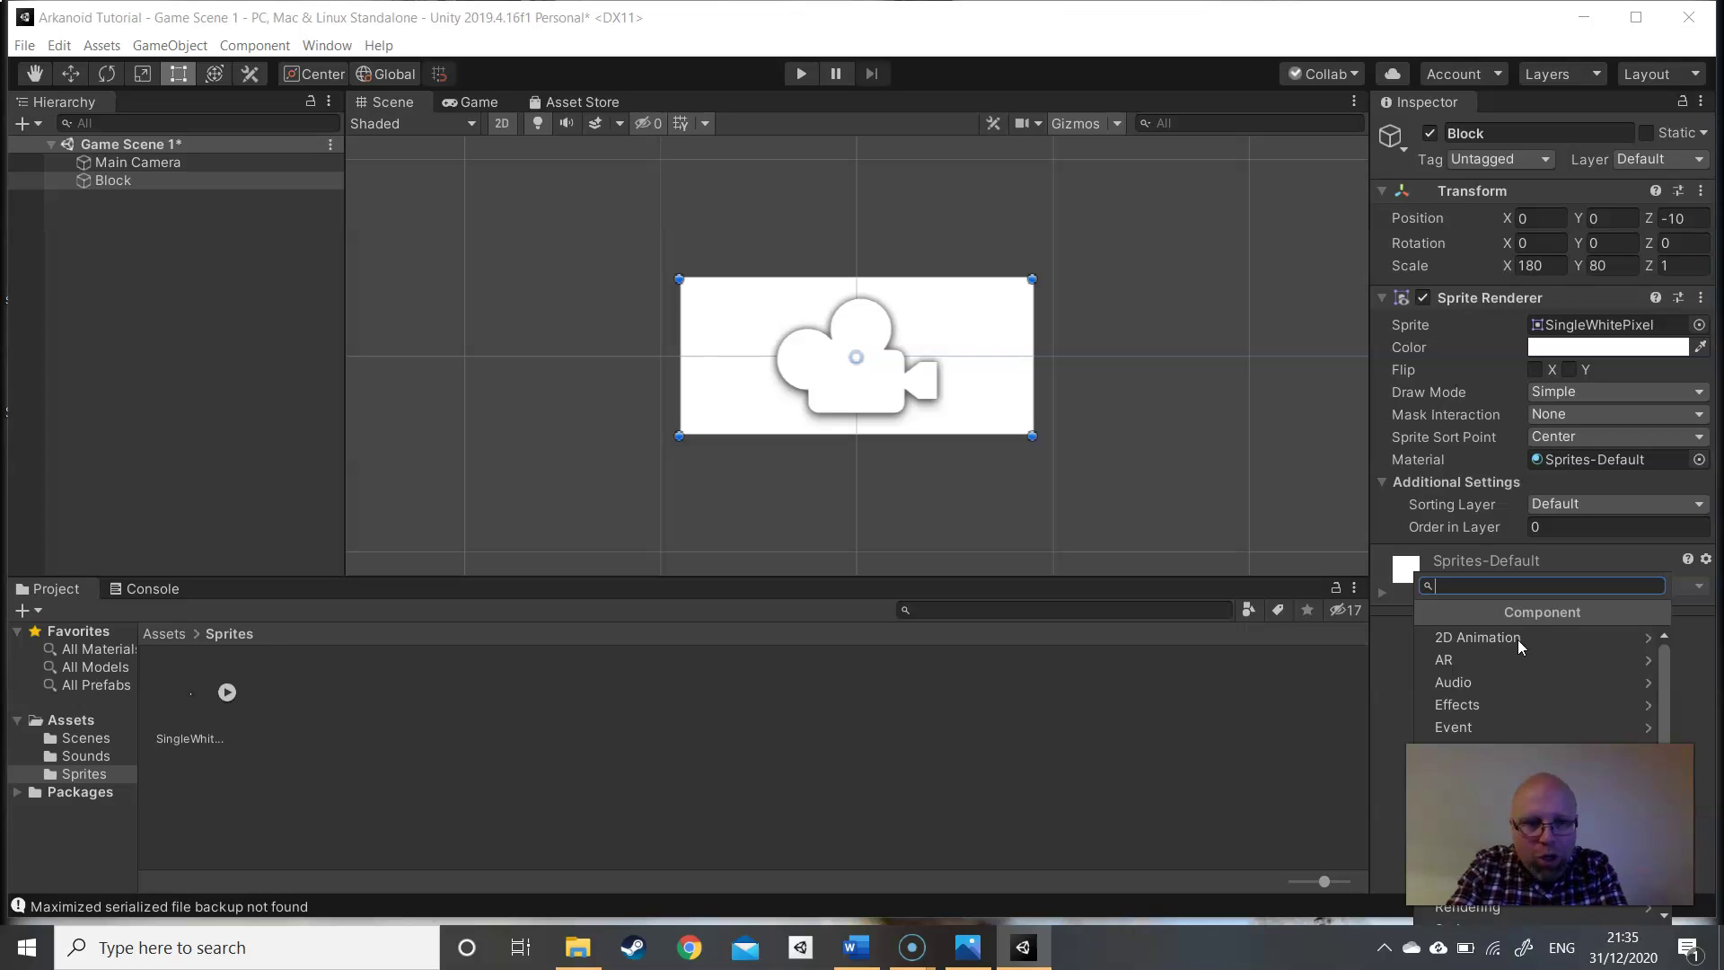
{"action": "type", "text": "coll"}
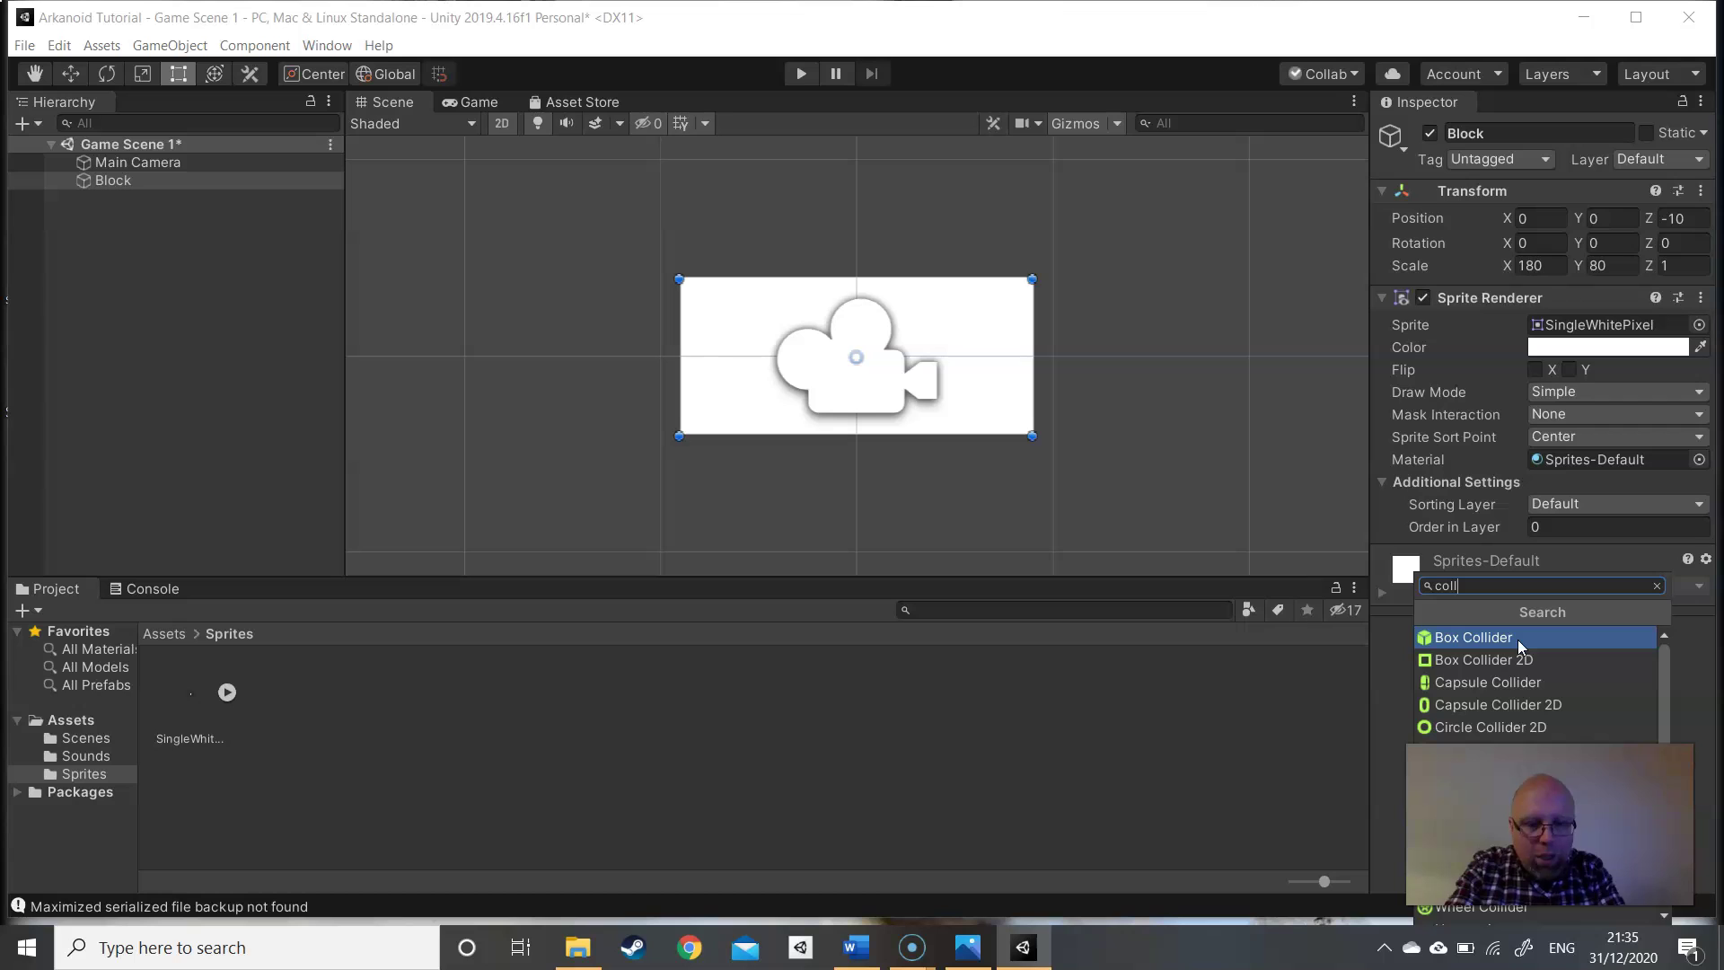
{"action": "key", "text": "Down"}
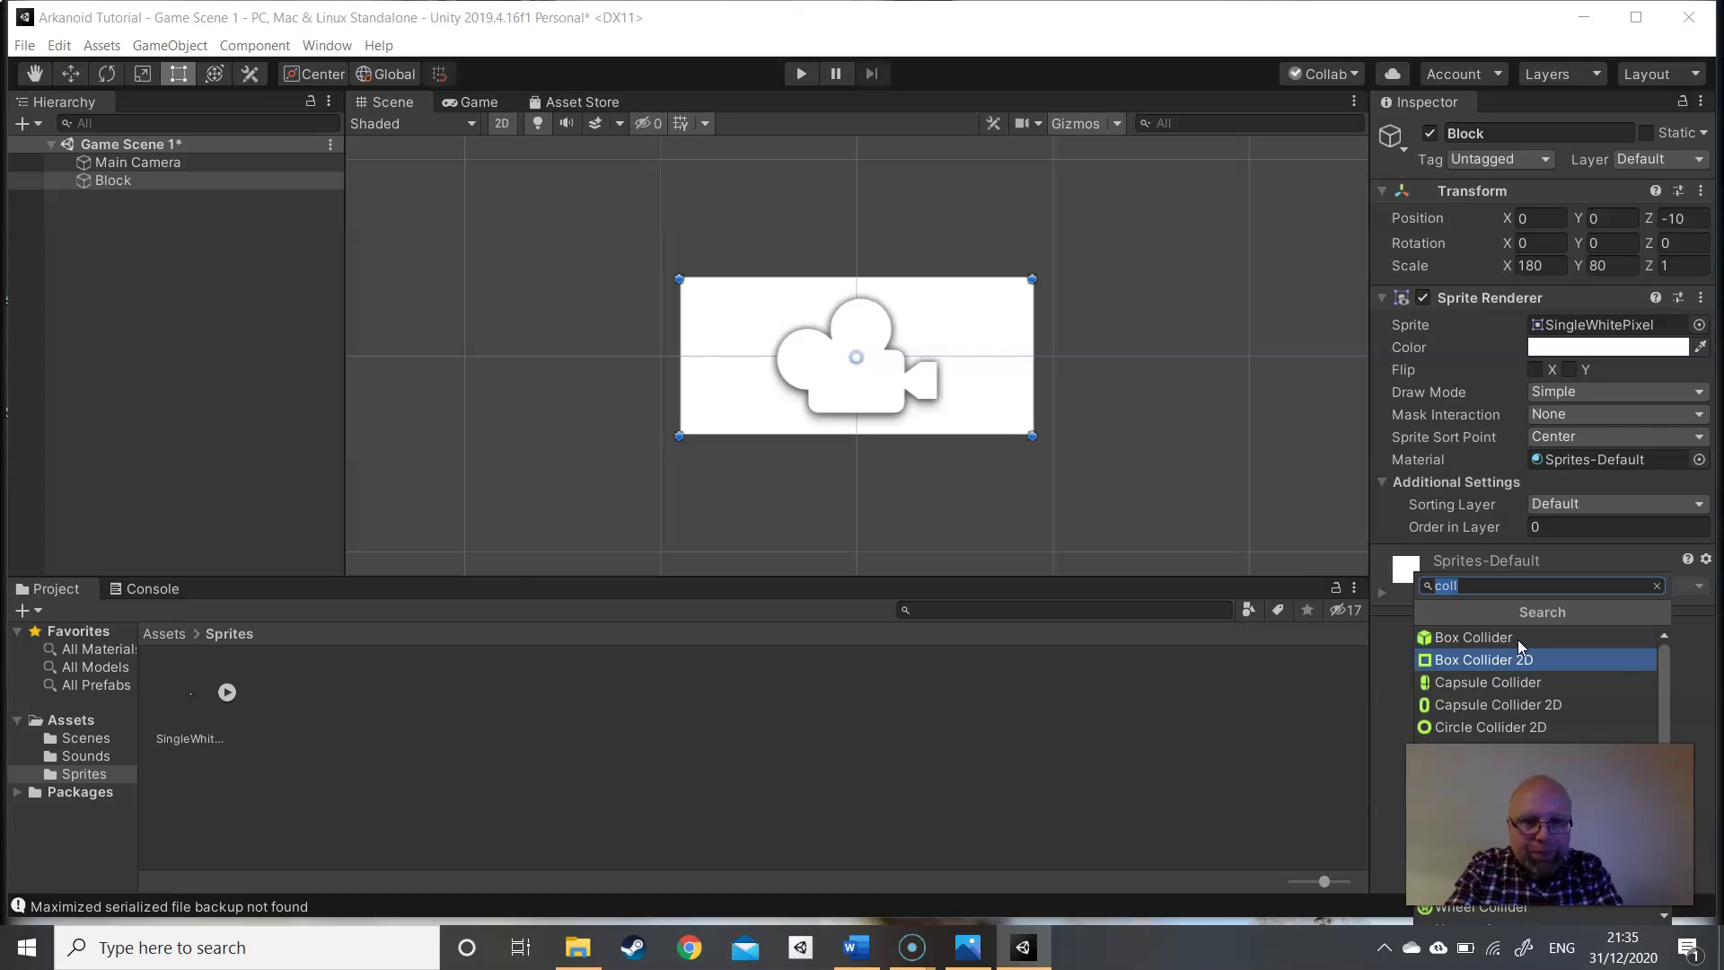
{"action": "key", "text": "Return"}
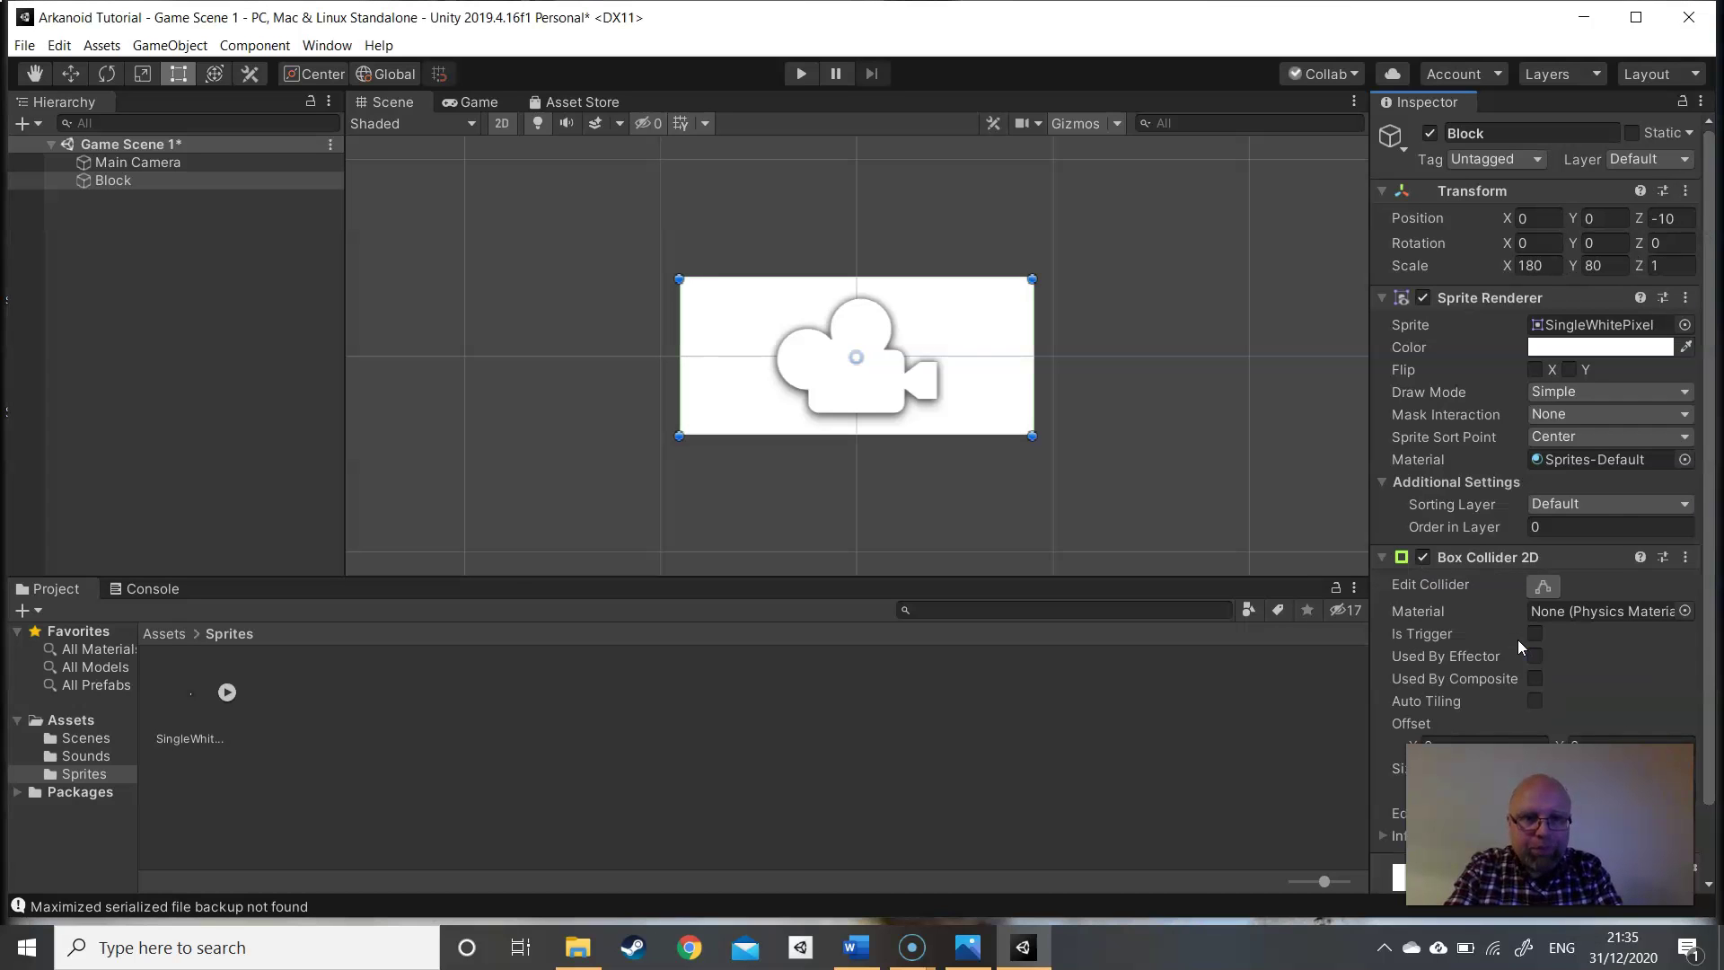
{"action": "left_click", "coordinate": [1541, 588]}
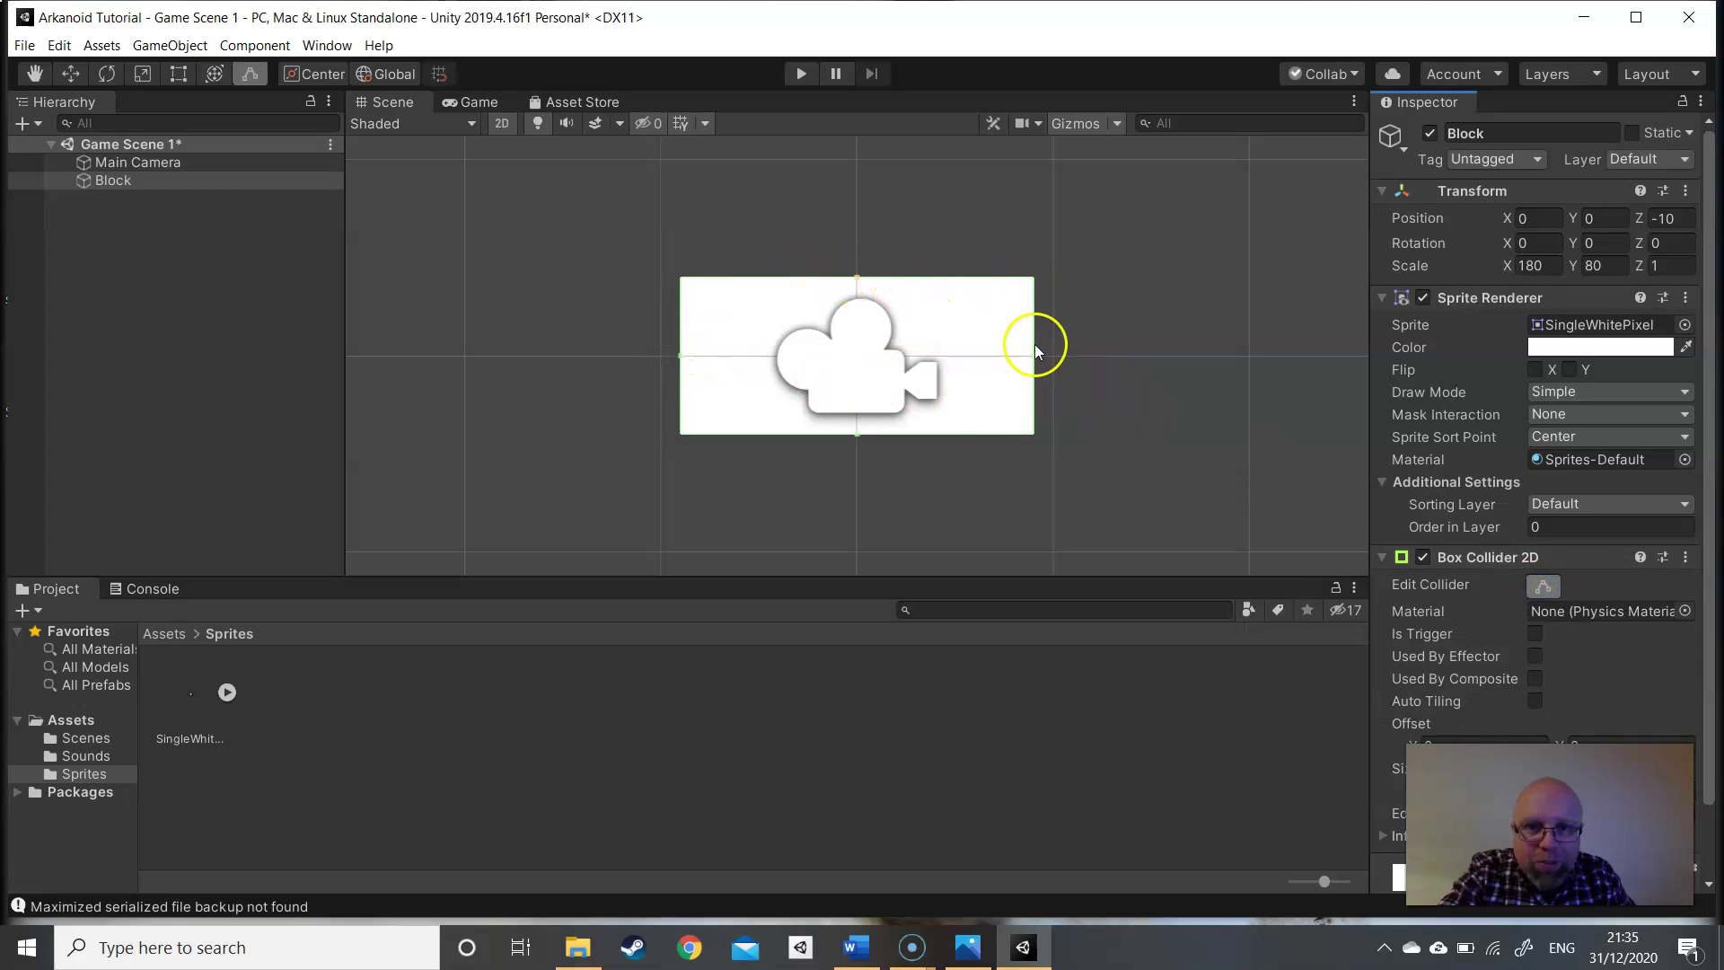
- Fold up the Block's Box Collider 2D and Sprite Renderer components in the Inspector
{"action": "left_click", "coordinate": [1382, 557]}
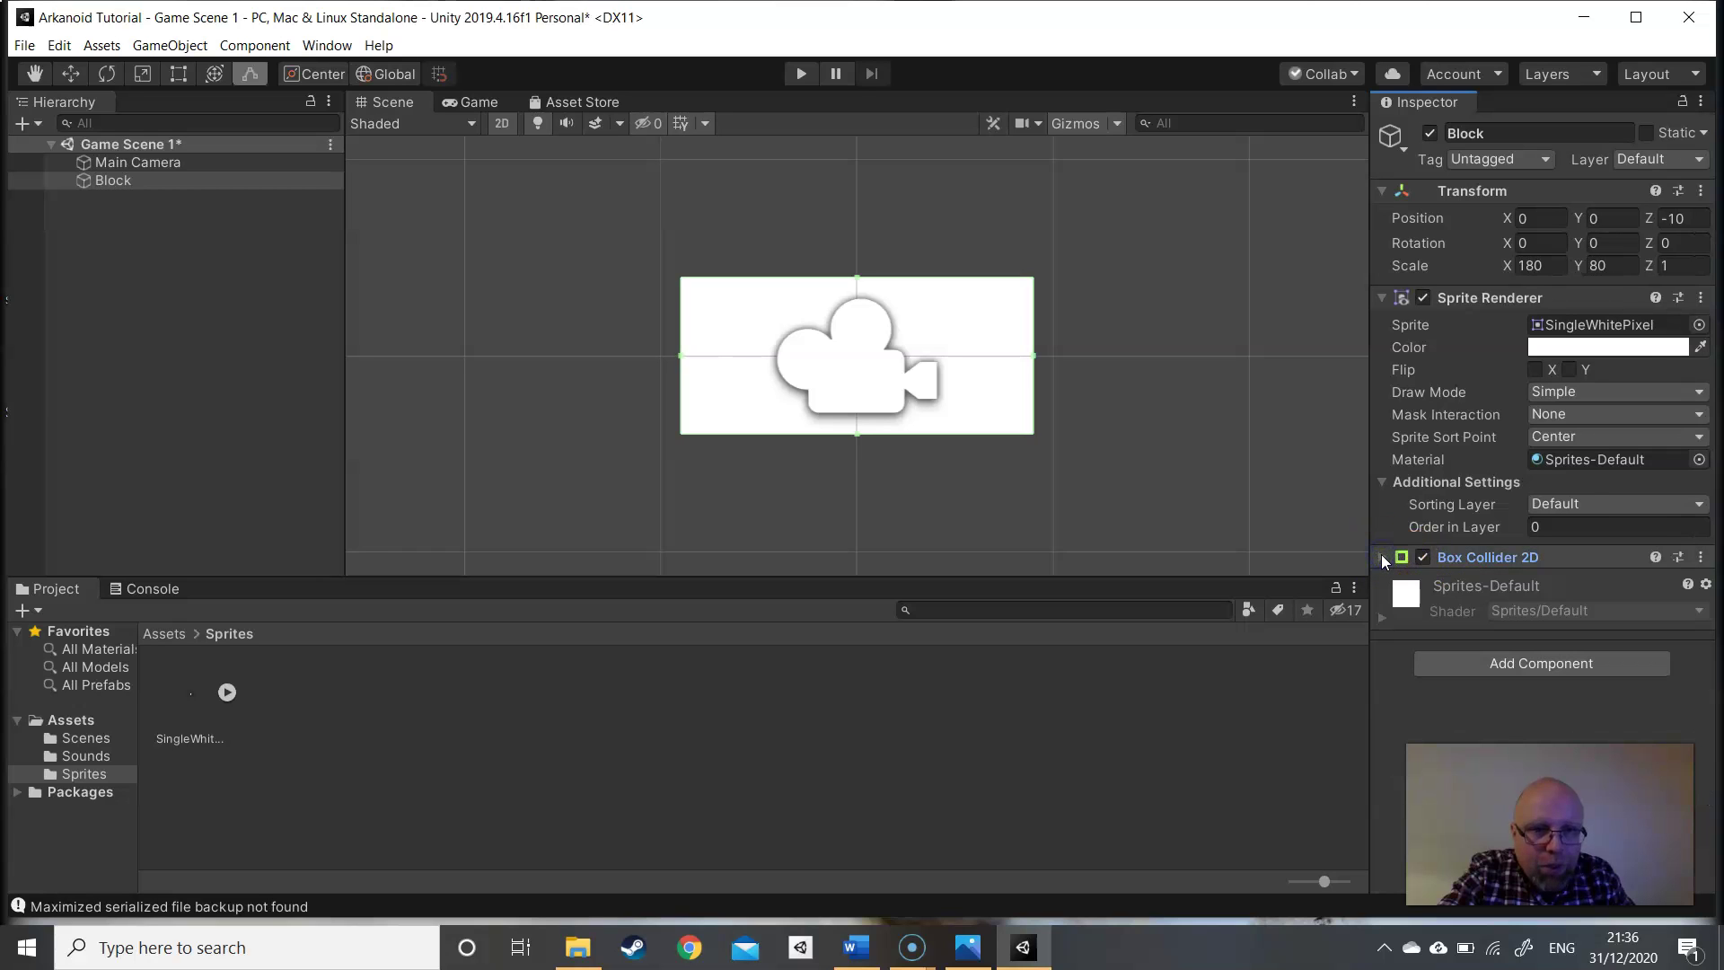
{"action": "left_click", "coordinate": [1384, 299]}
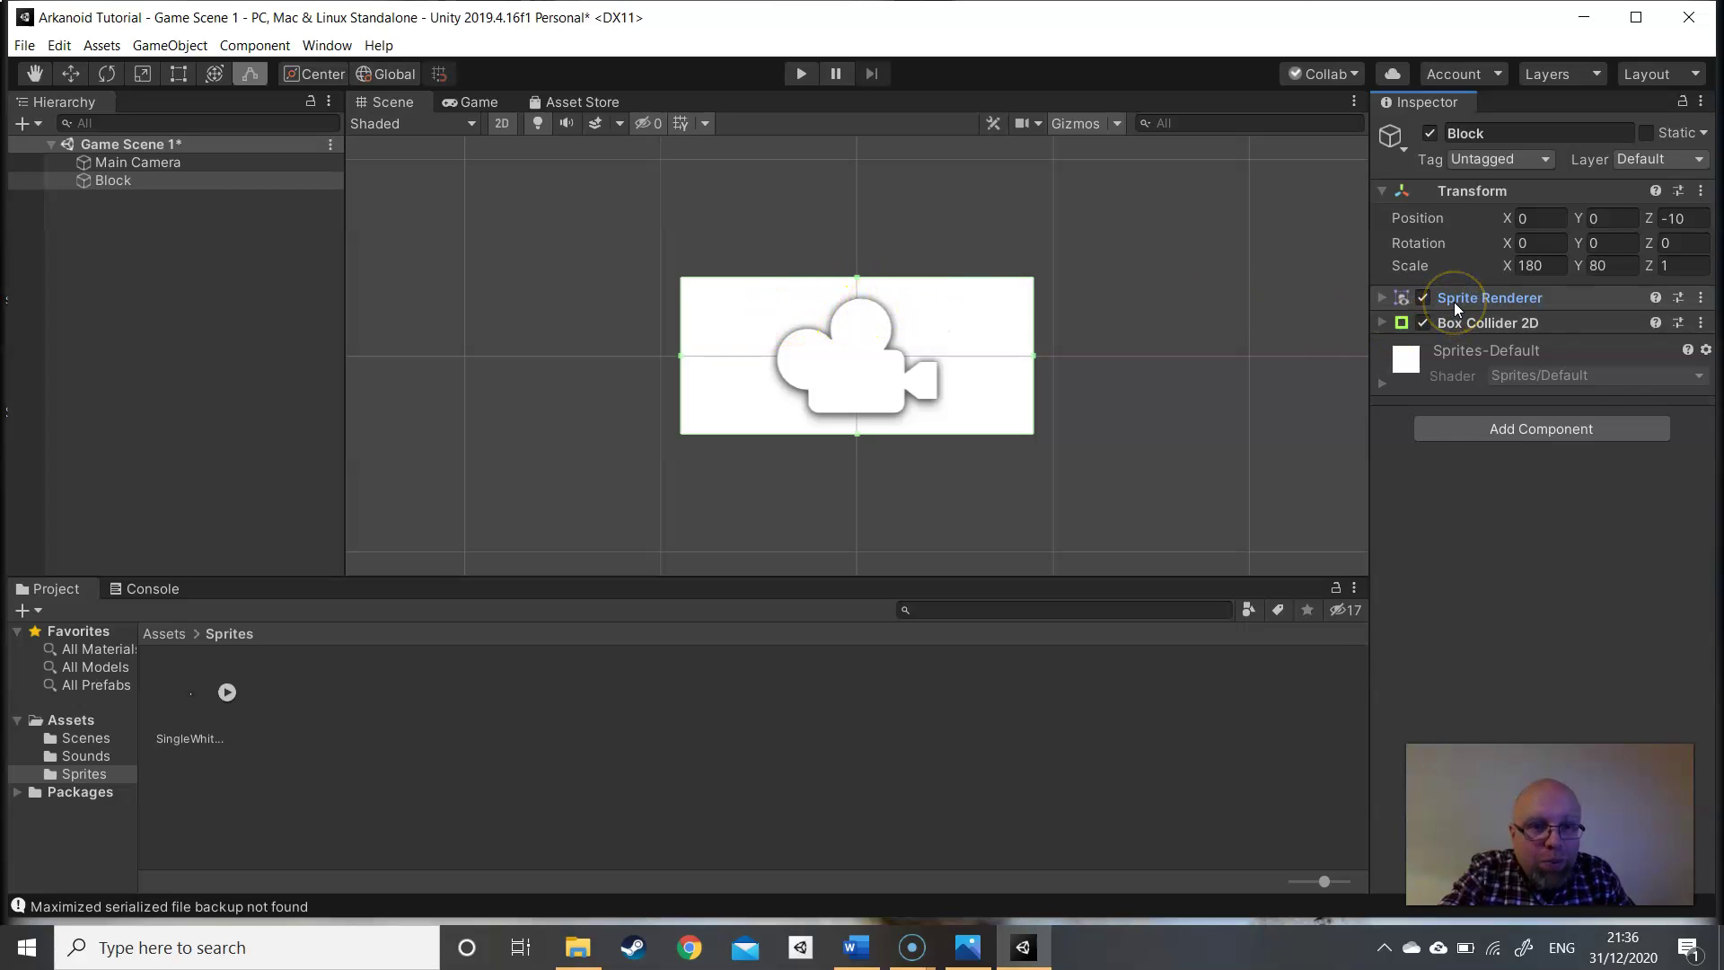
{"action": "left_click", "coordinate": [1466, 326]}
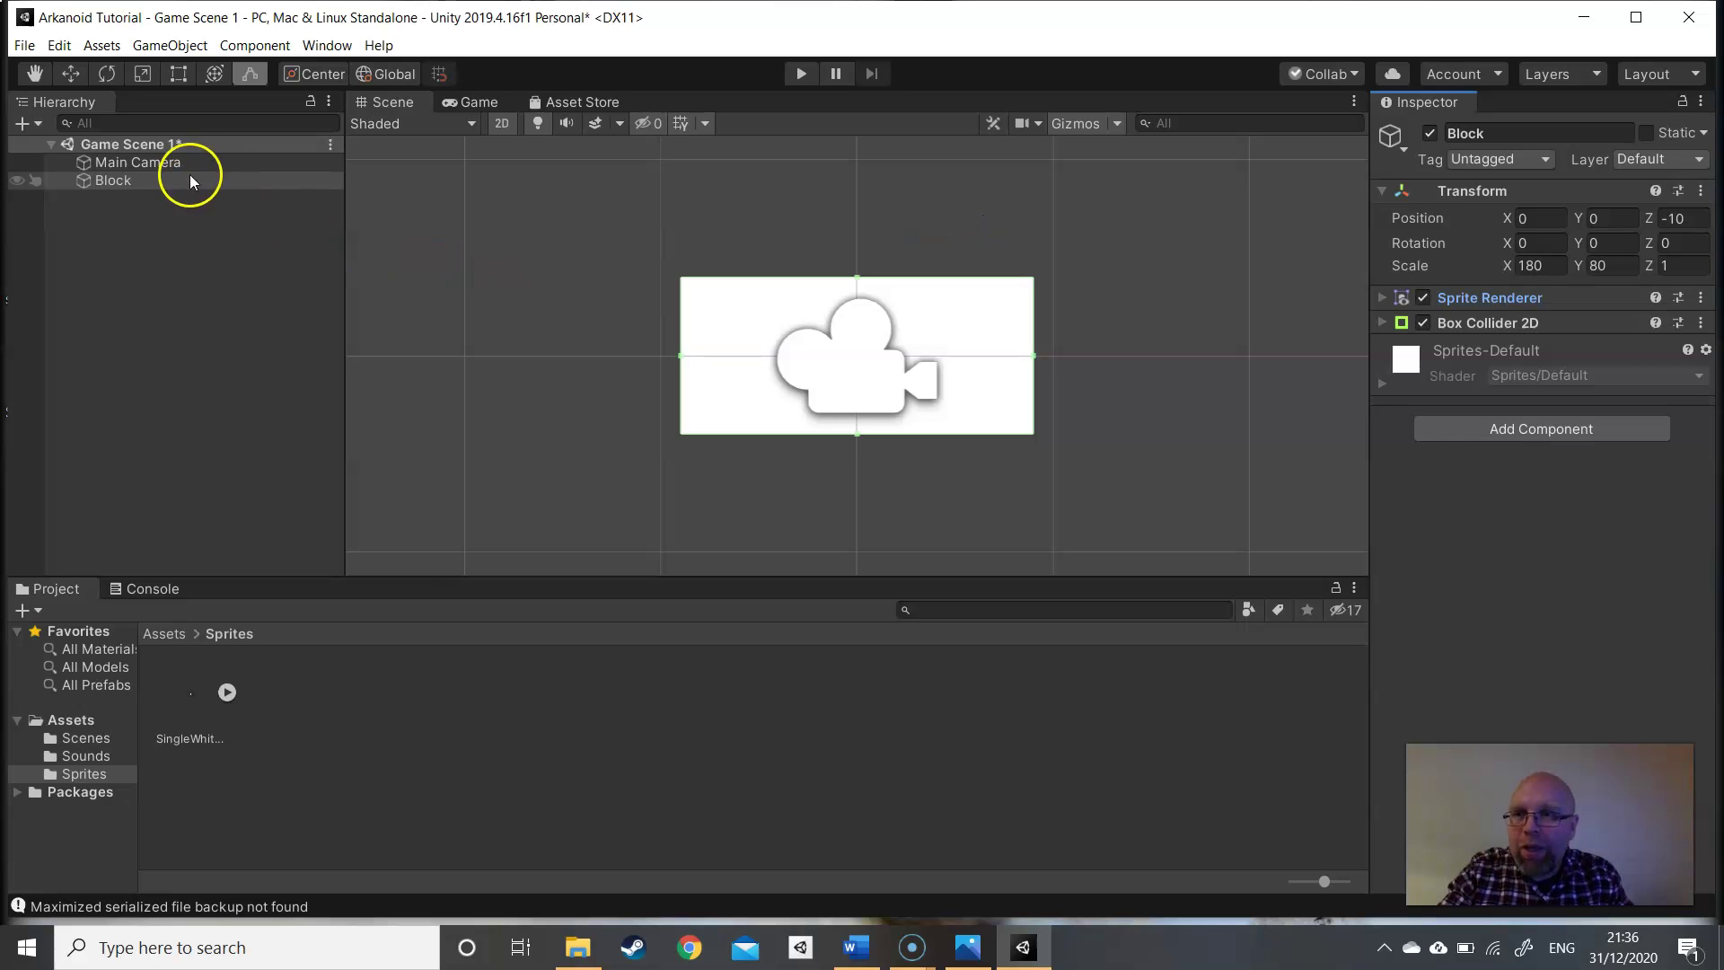
- Duplicate the Block with Ctrl+D and rename the copy 'Top Wall'
{"action": "double_click", "coordinate": [165, 161]}
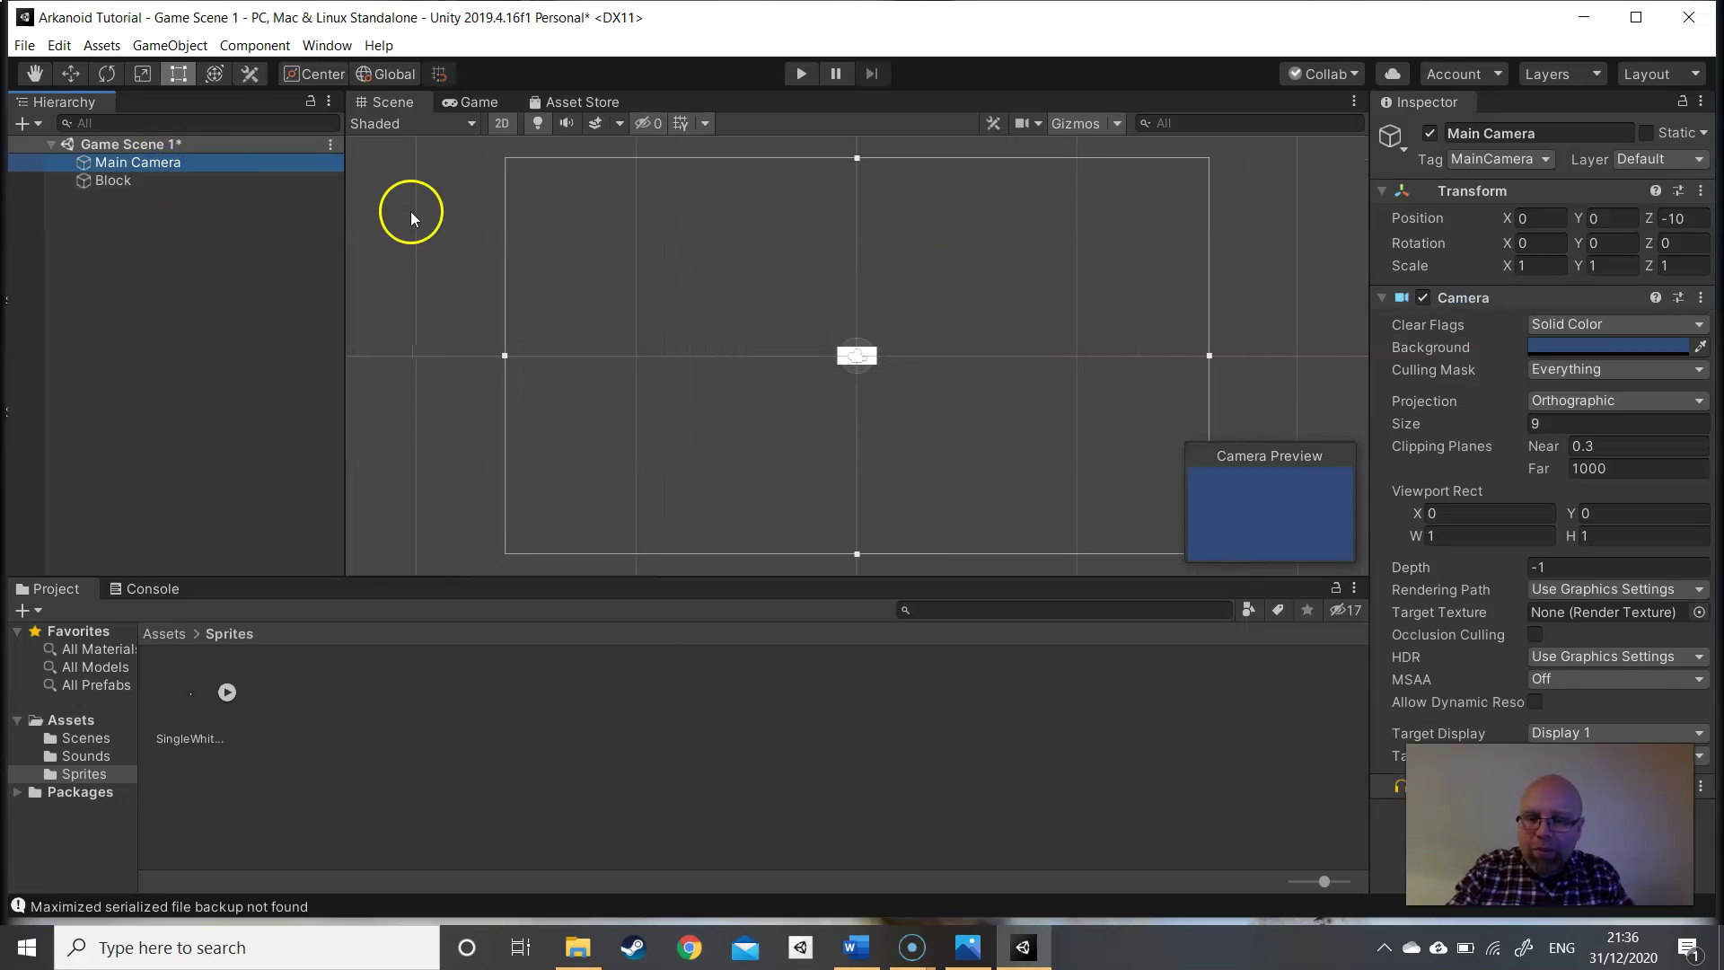
{"action": "left_click", "coordinate": [126, 183]}
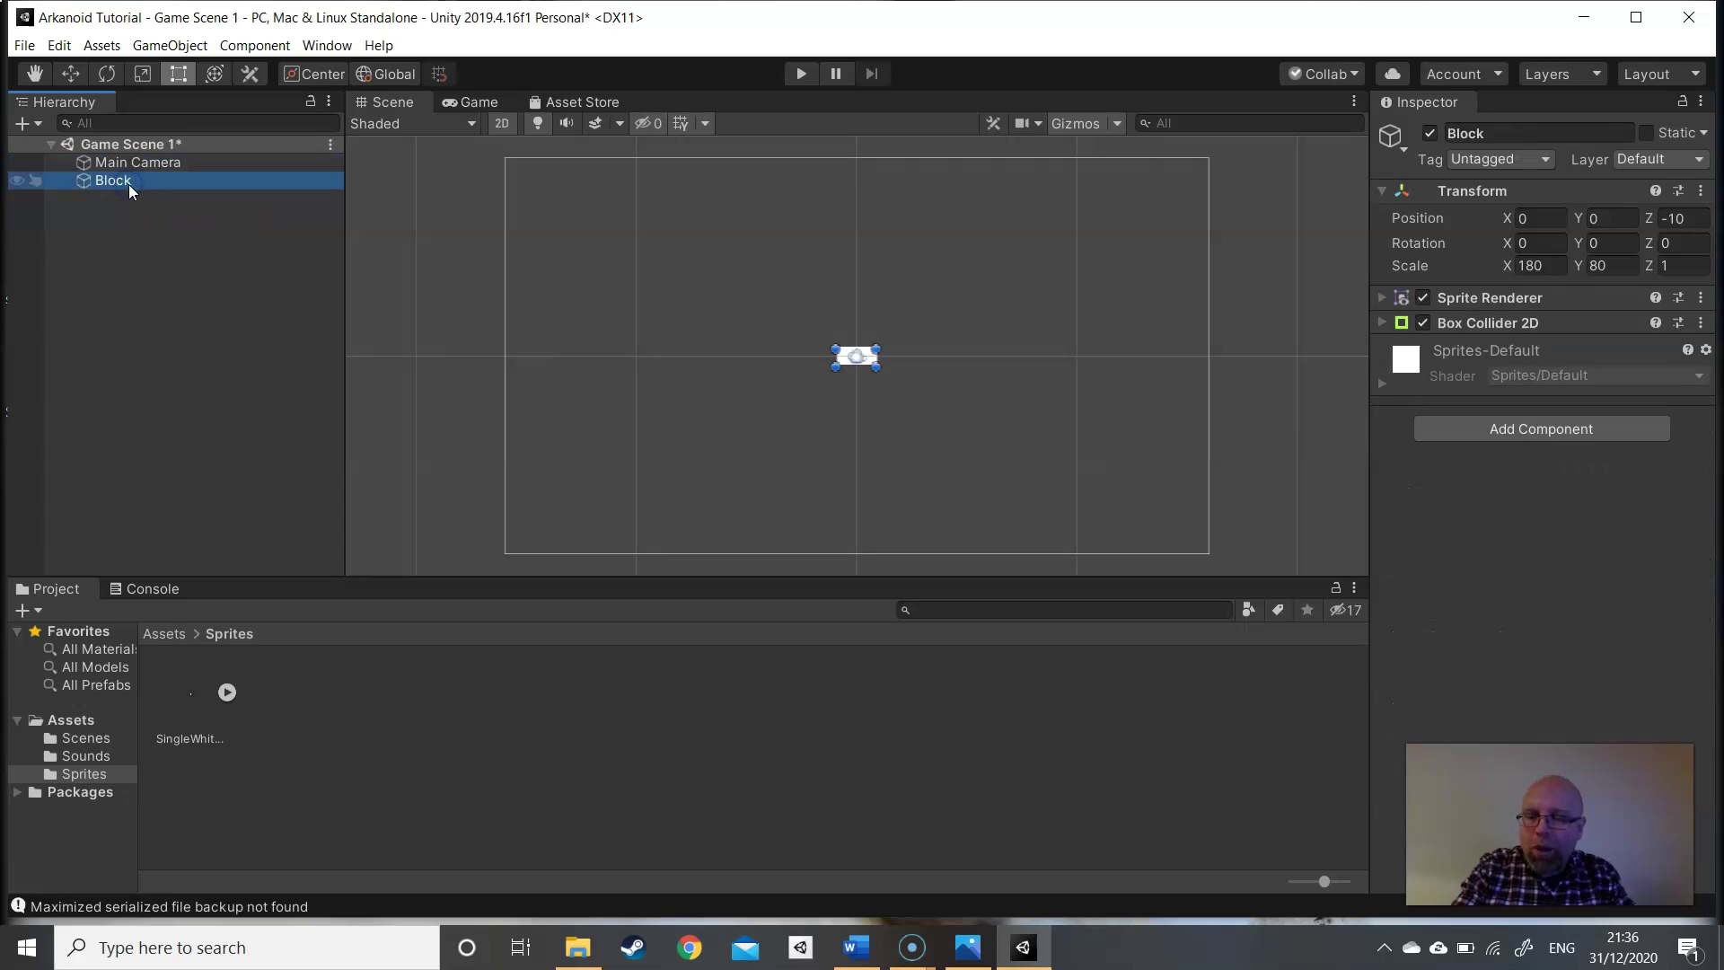
{"action": "key", "text": "ctrl+d"}
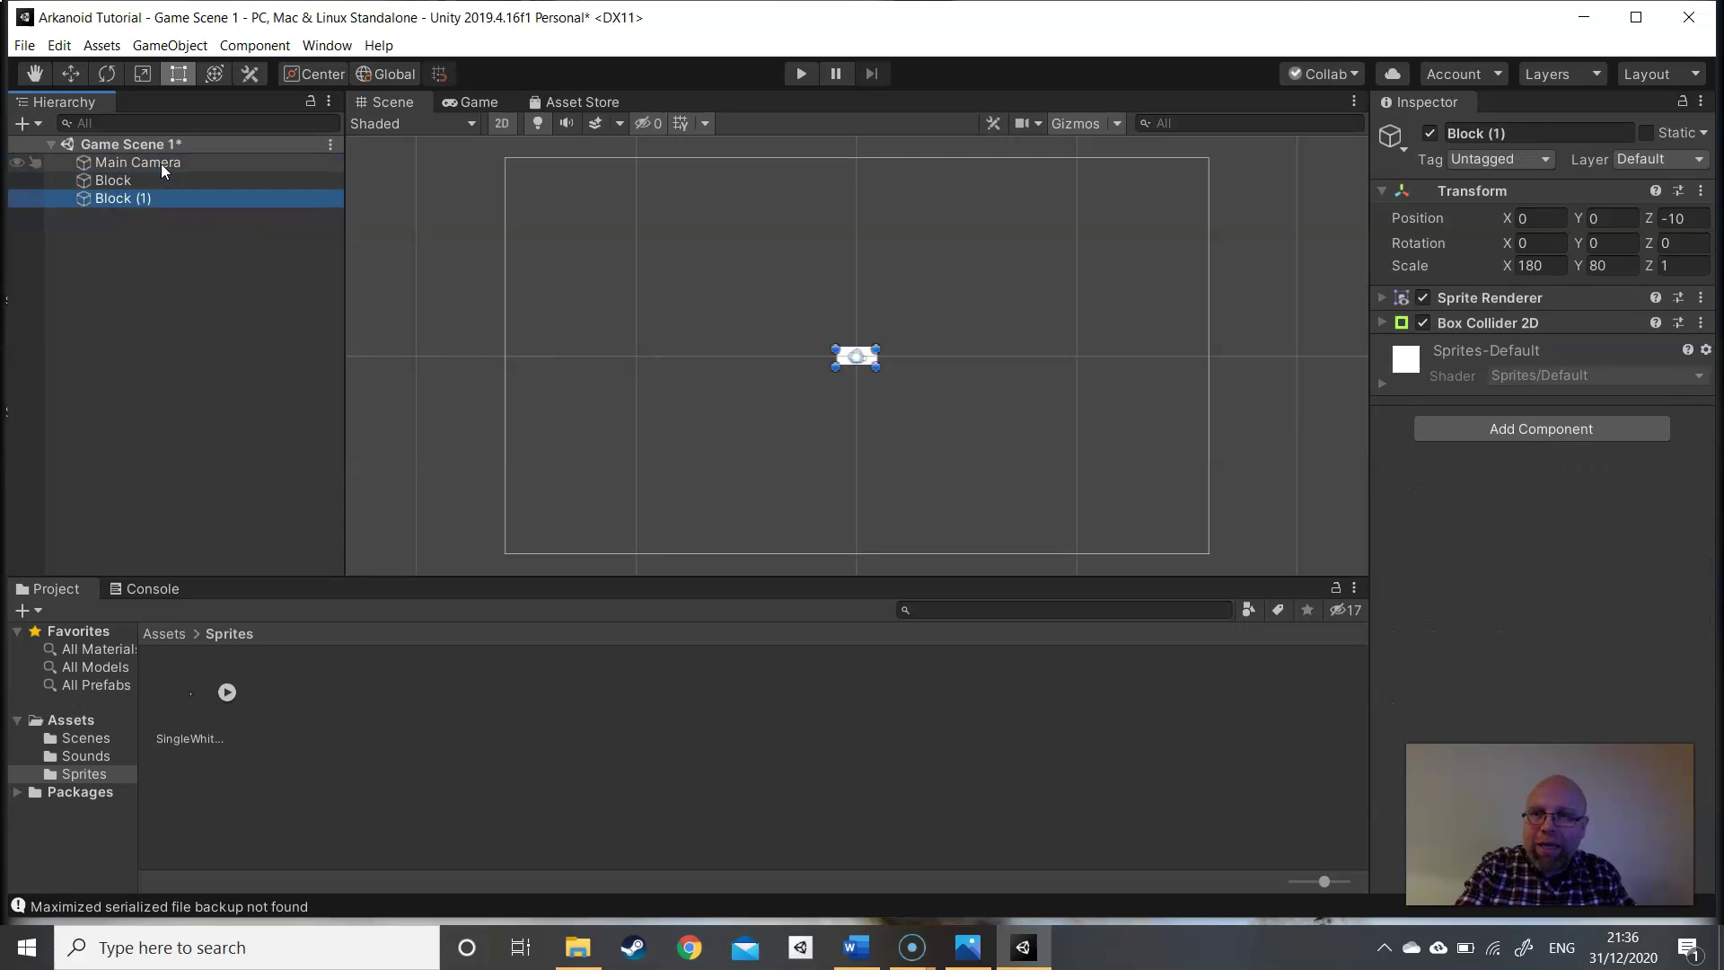
{"action": "left_click", "coordinate": [157, 197]}
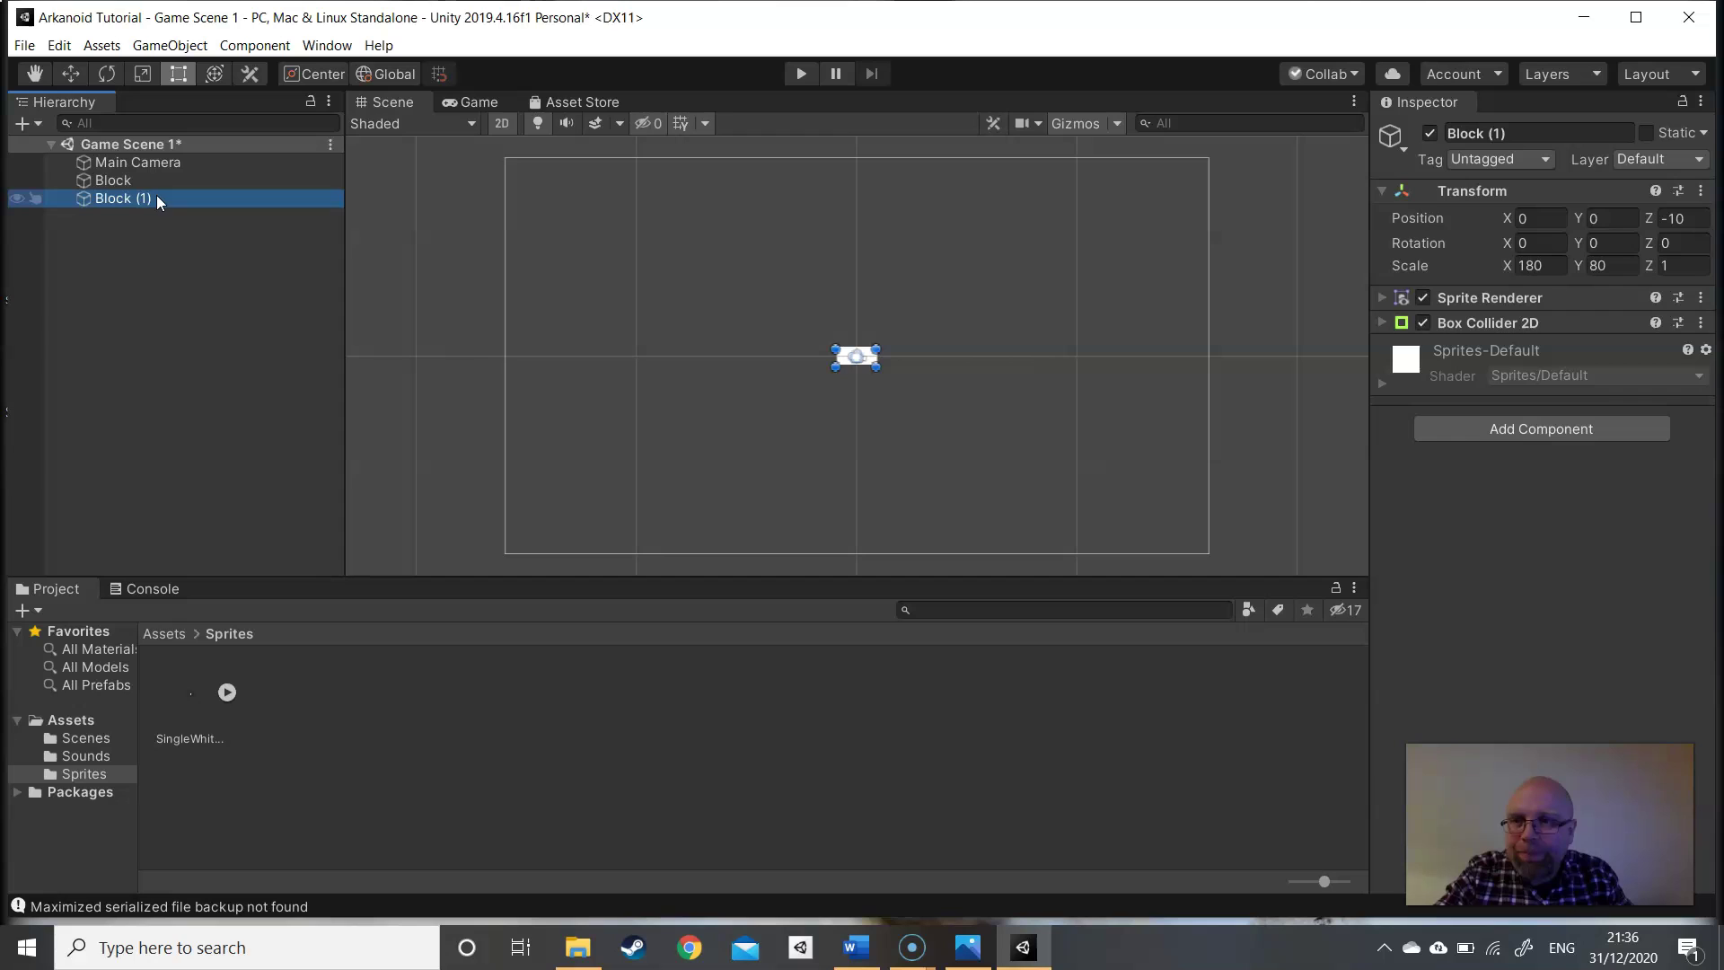
{"action": "left_click", "coordinate": [159, 198]}
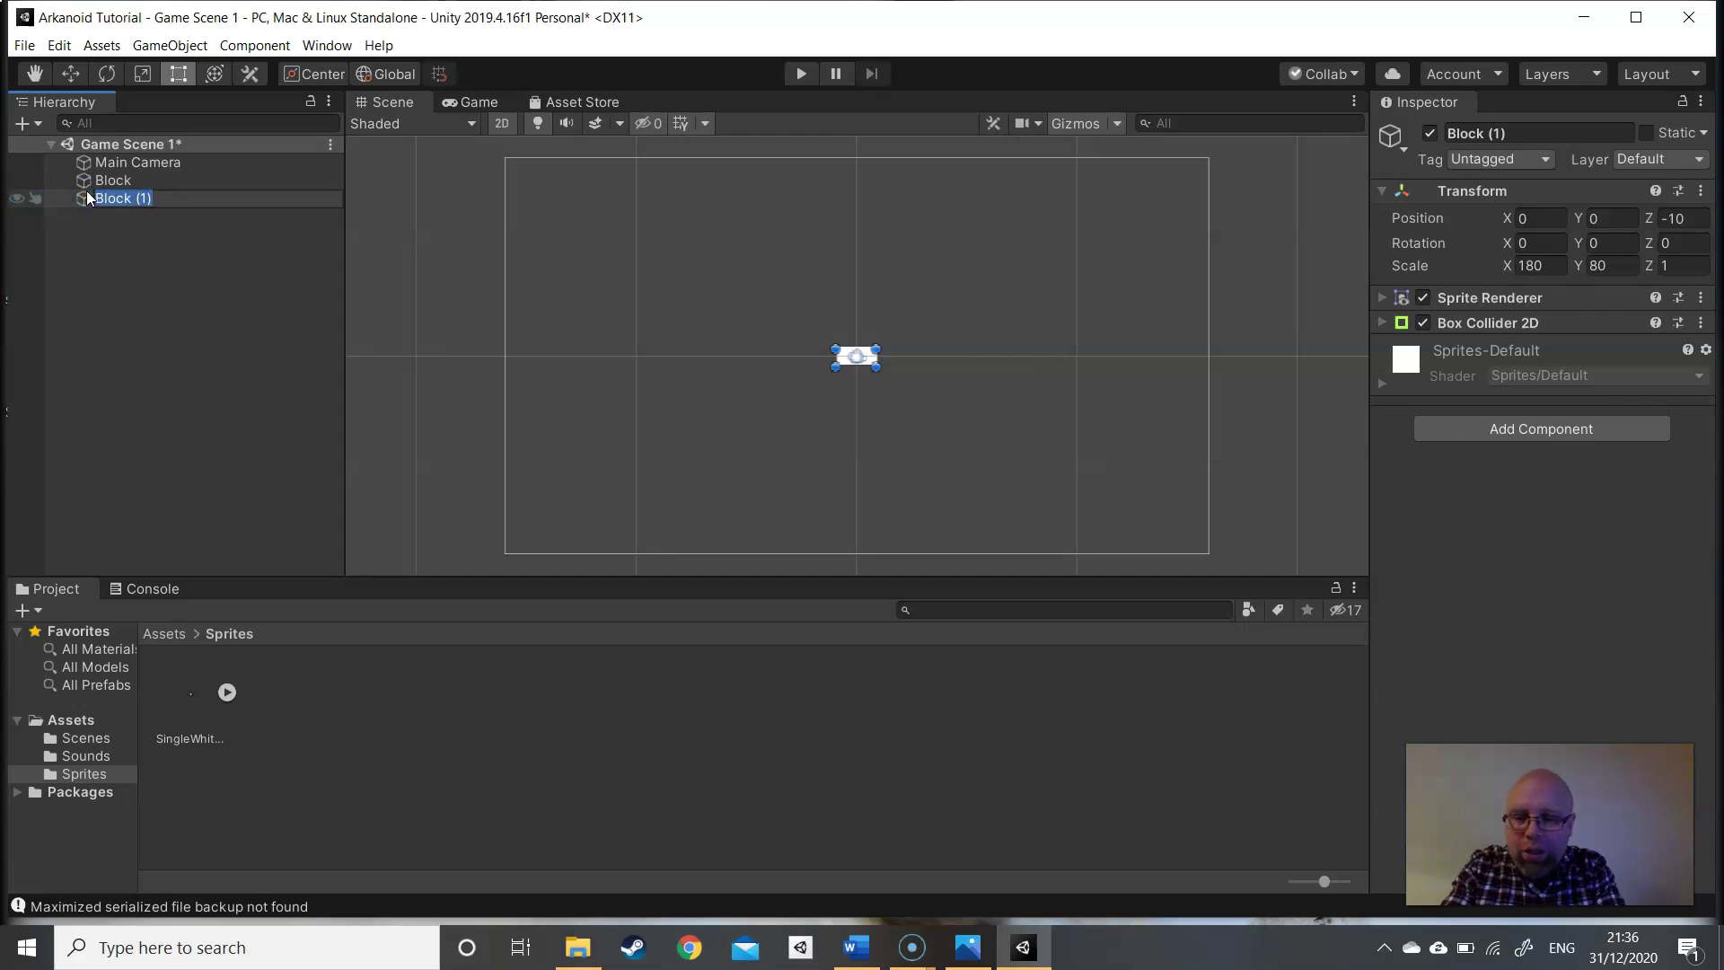
{"action": "type", "text": "Top Wall"}
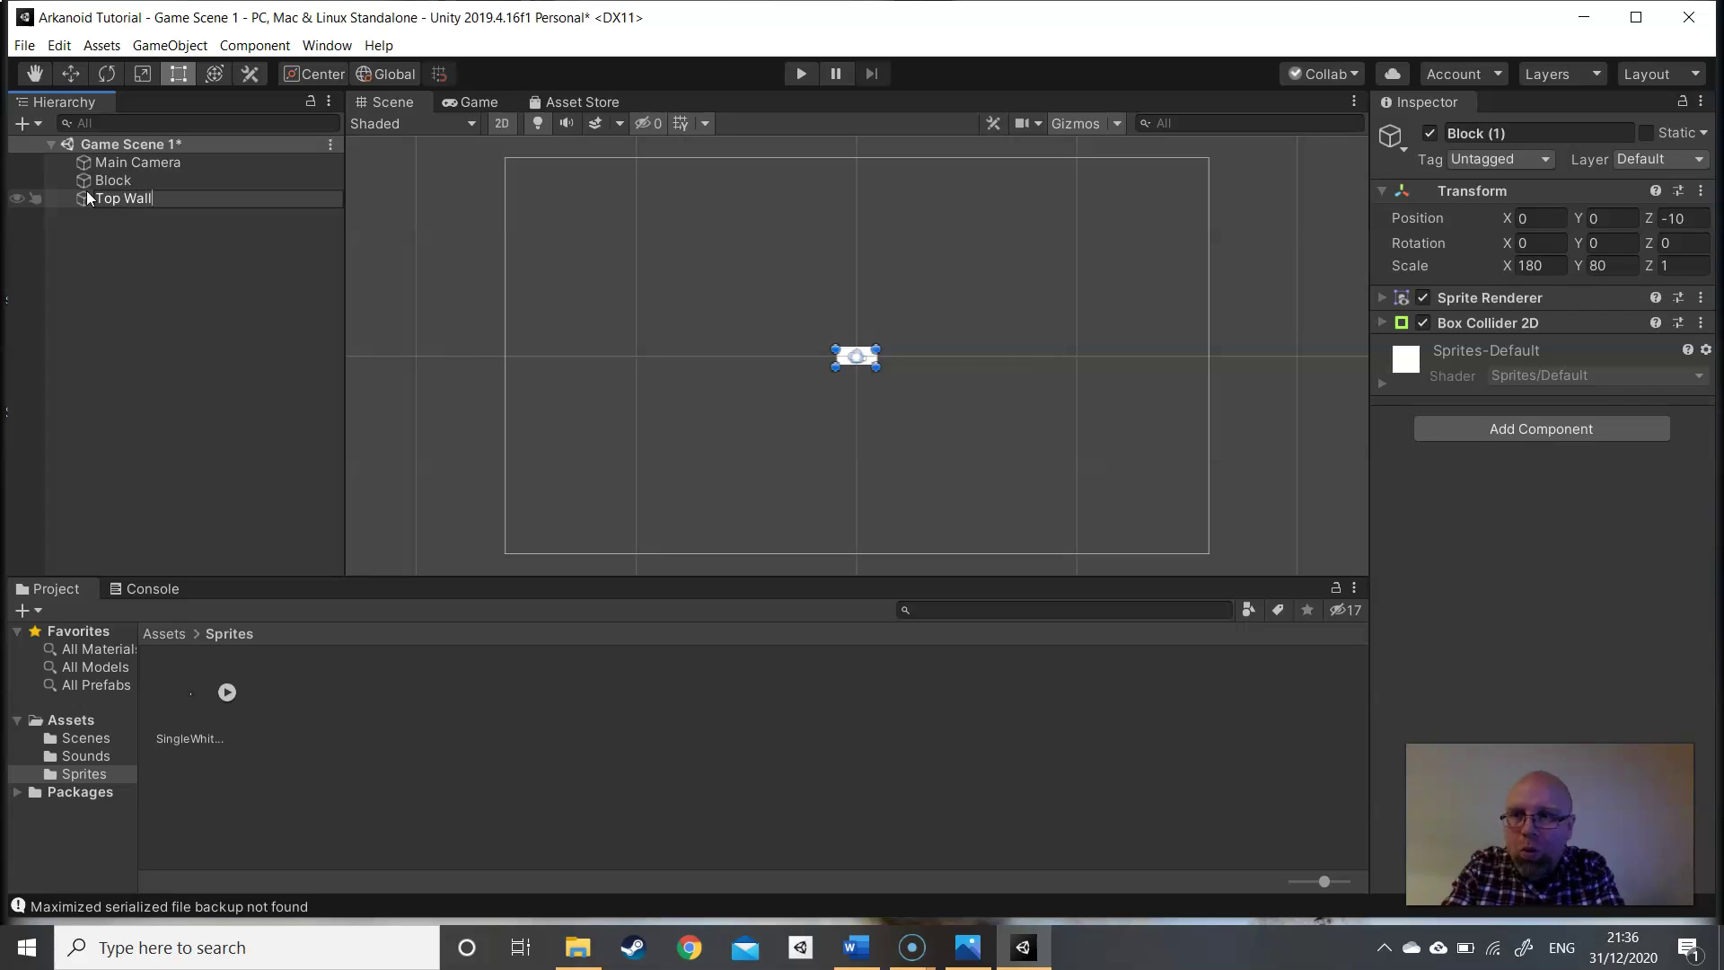
{"action": "key", "text": "Return"}
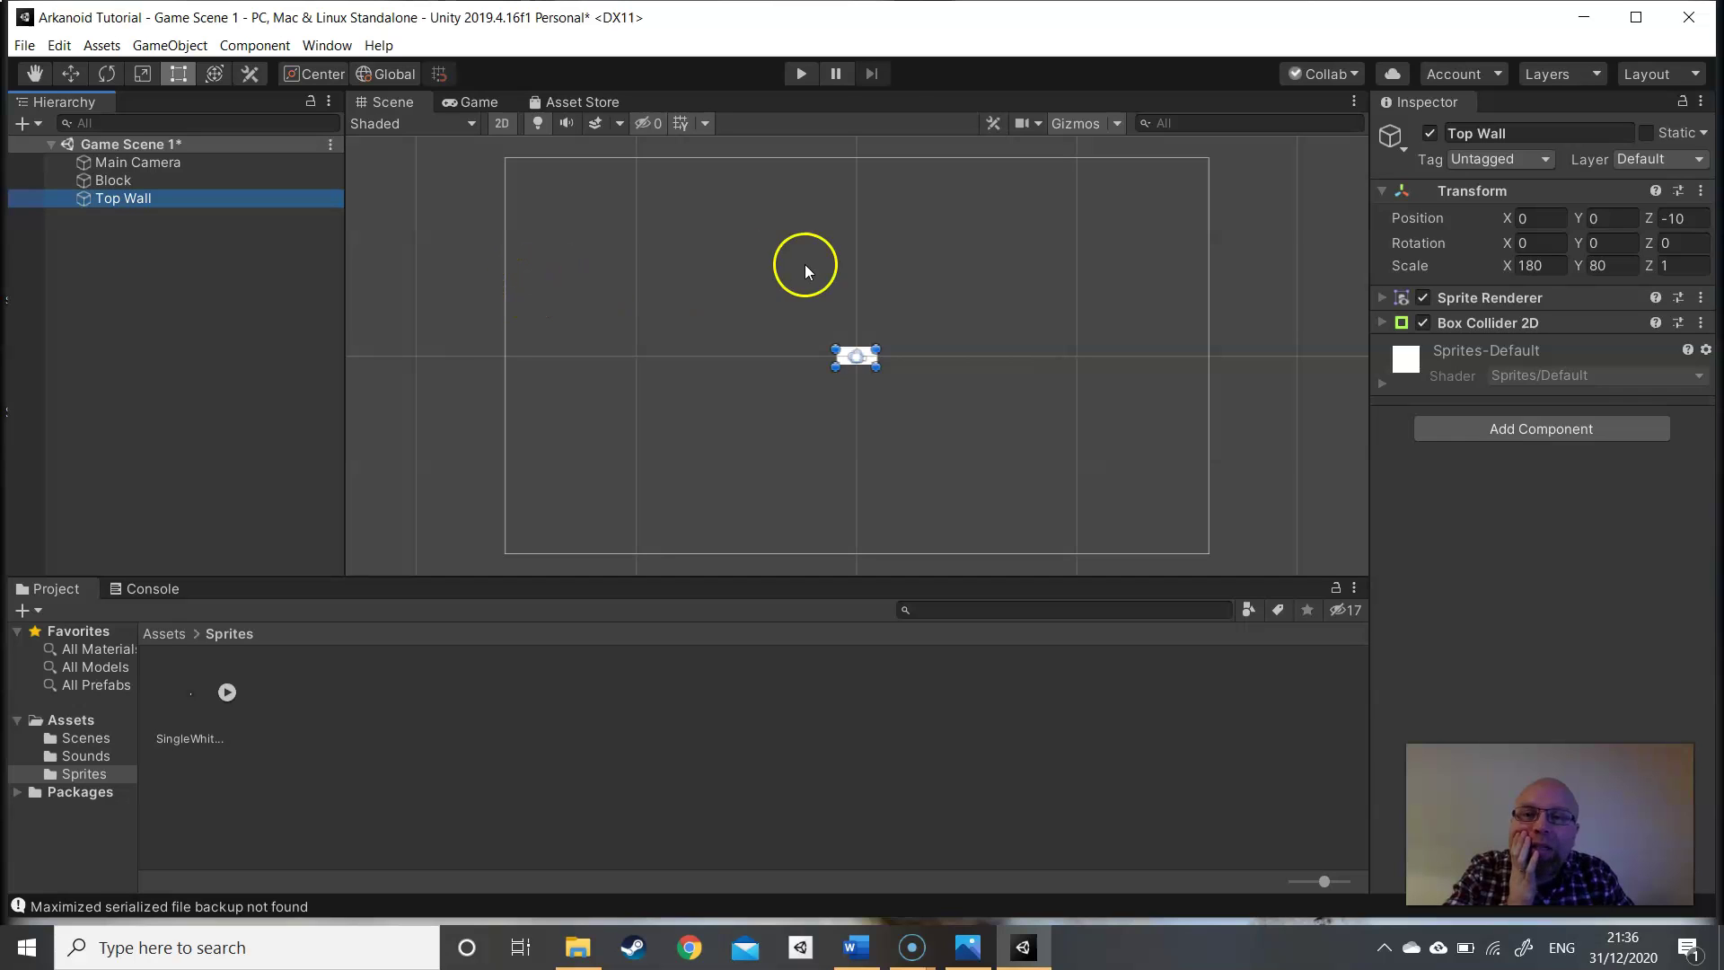
- Give Top Wall Scale X 3200, Scale Y 100 and Position Y 9
{"action": "left_click", "coordinate": [1539, 218]}
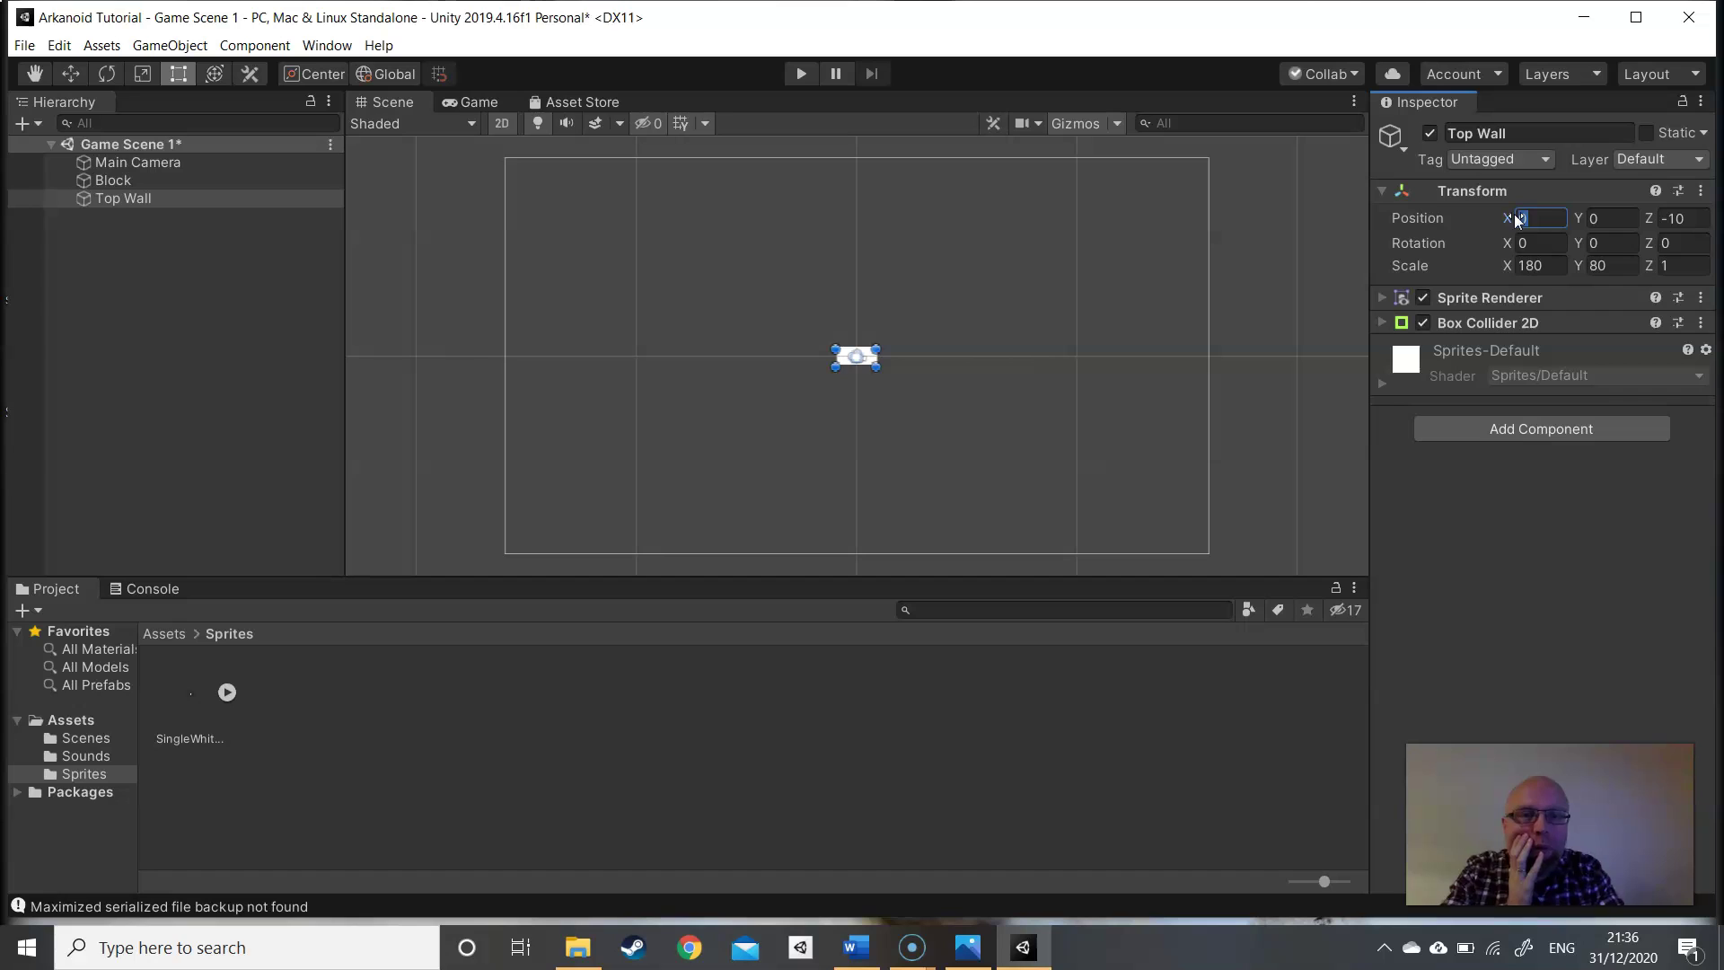
{"action": "left_click", "coordinate": [1544, 265]}
{"action": "type", "text": "3200"}
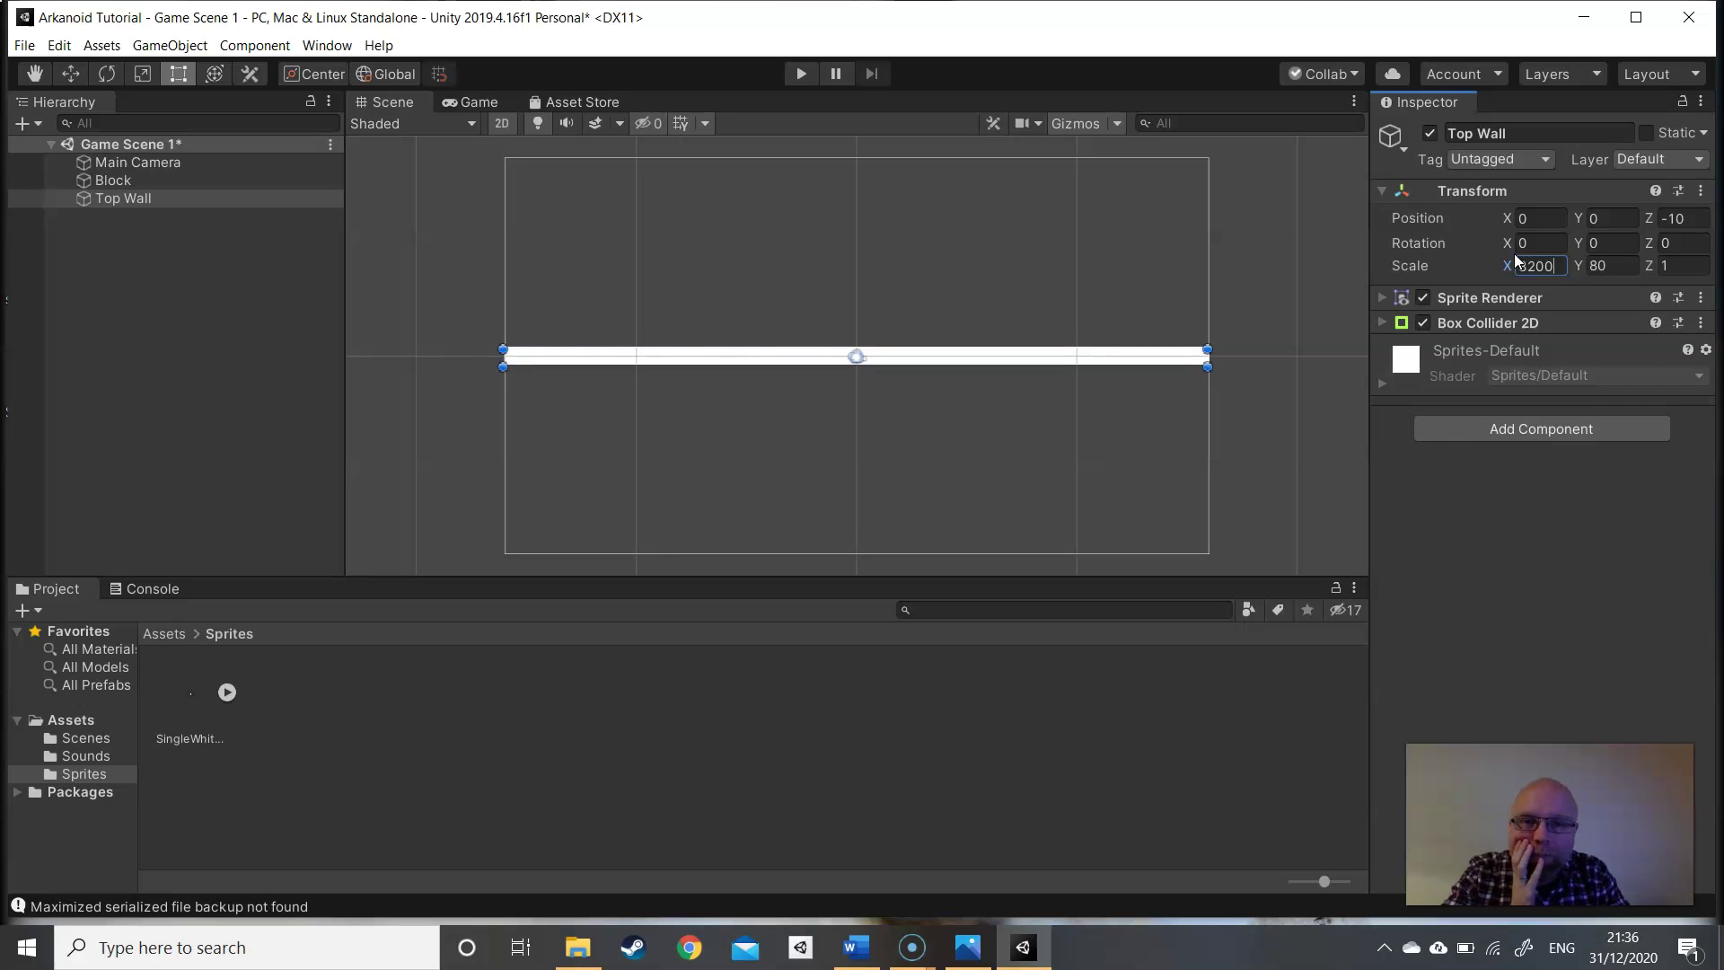
{"action": "left_click", "coordinate": [1594, 266]}
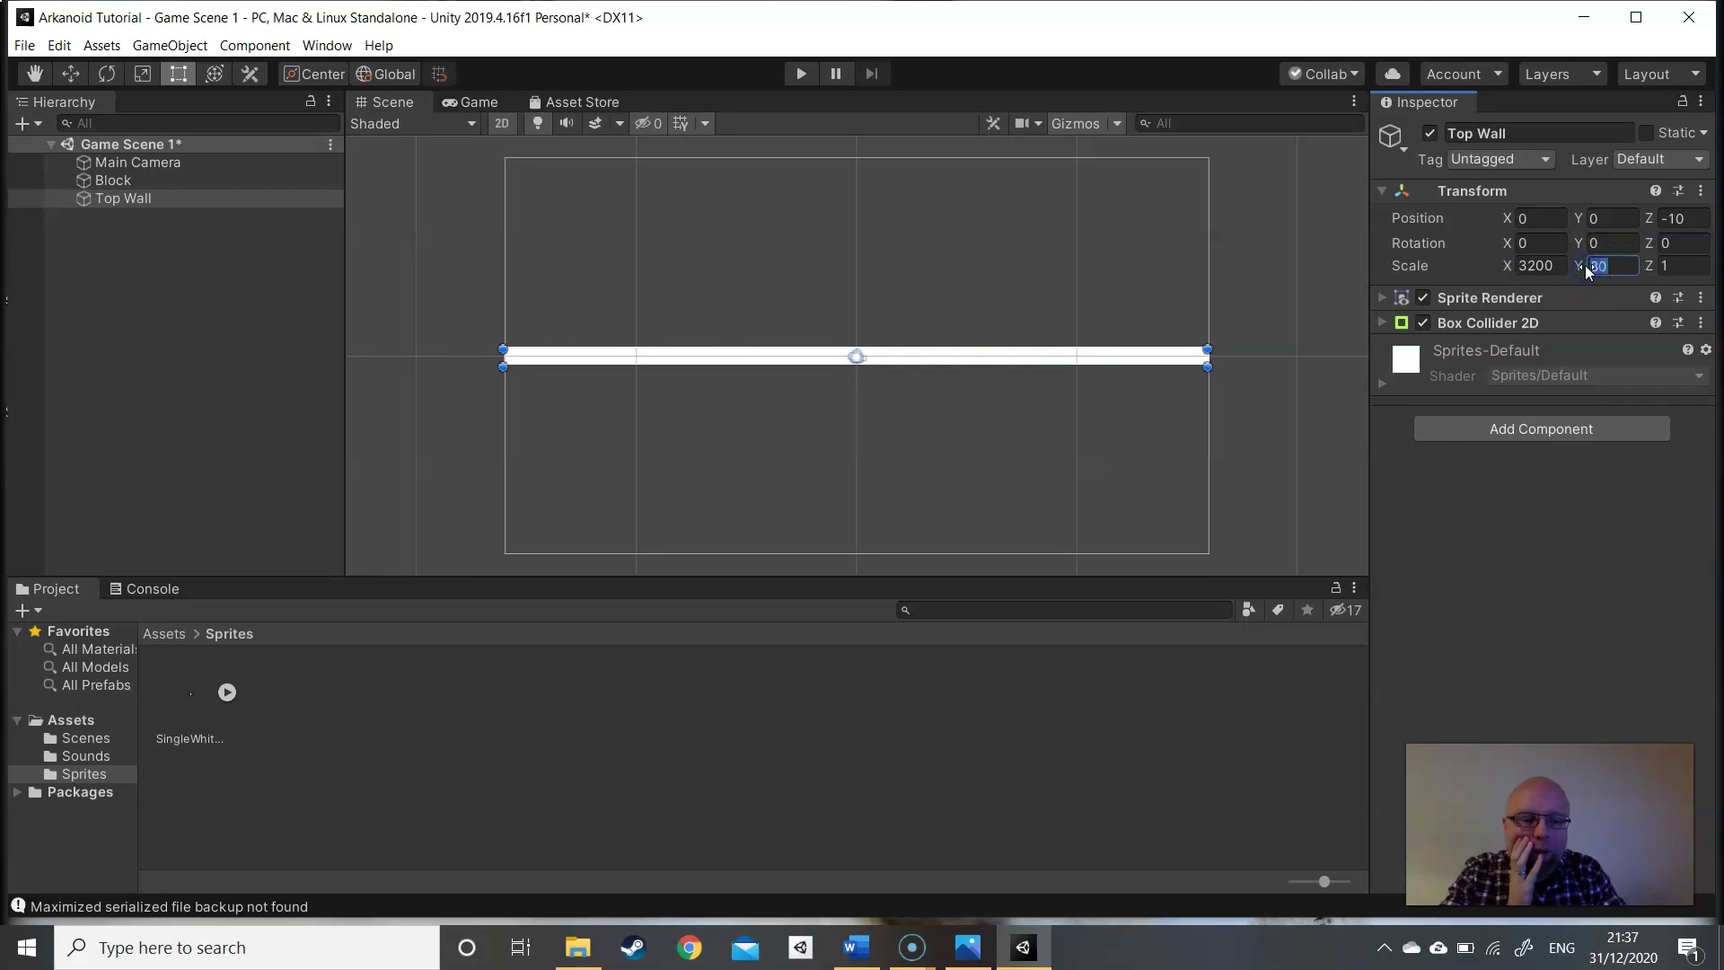
{"action": "type", "text": "100"}
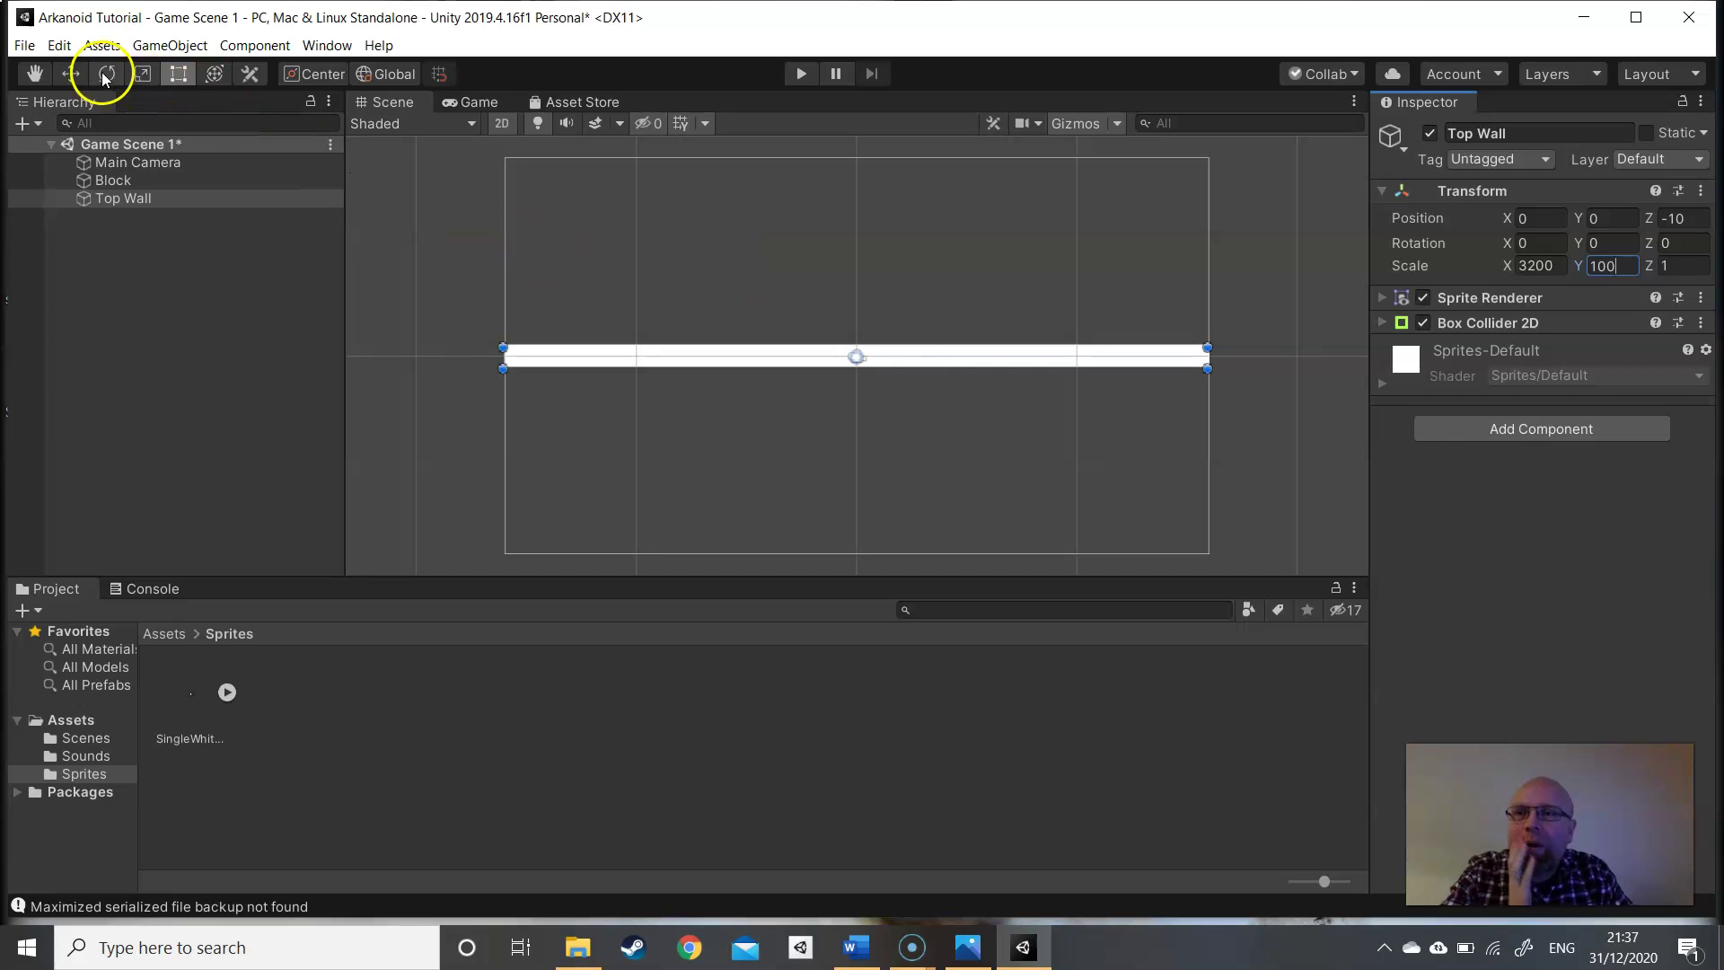
{"action": "left_click", "coordinate": [1587, 219]}
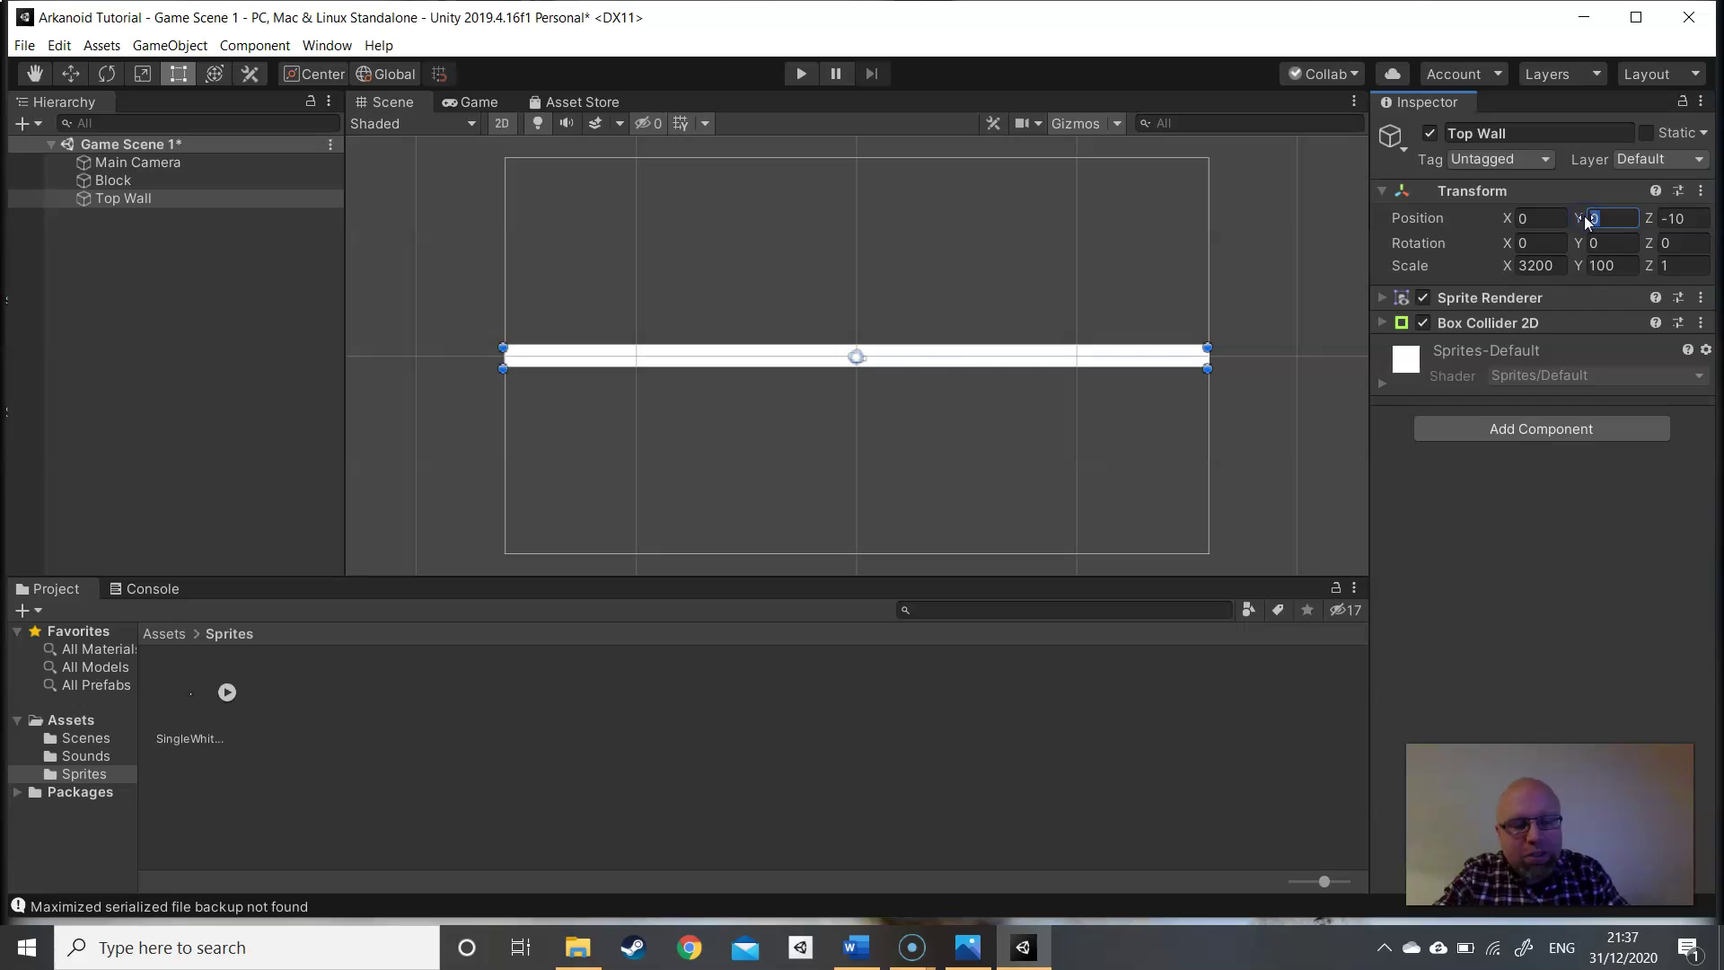
{"action": "type", "text": "9"}
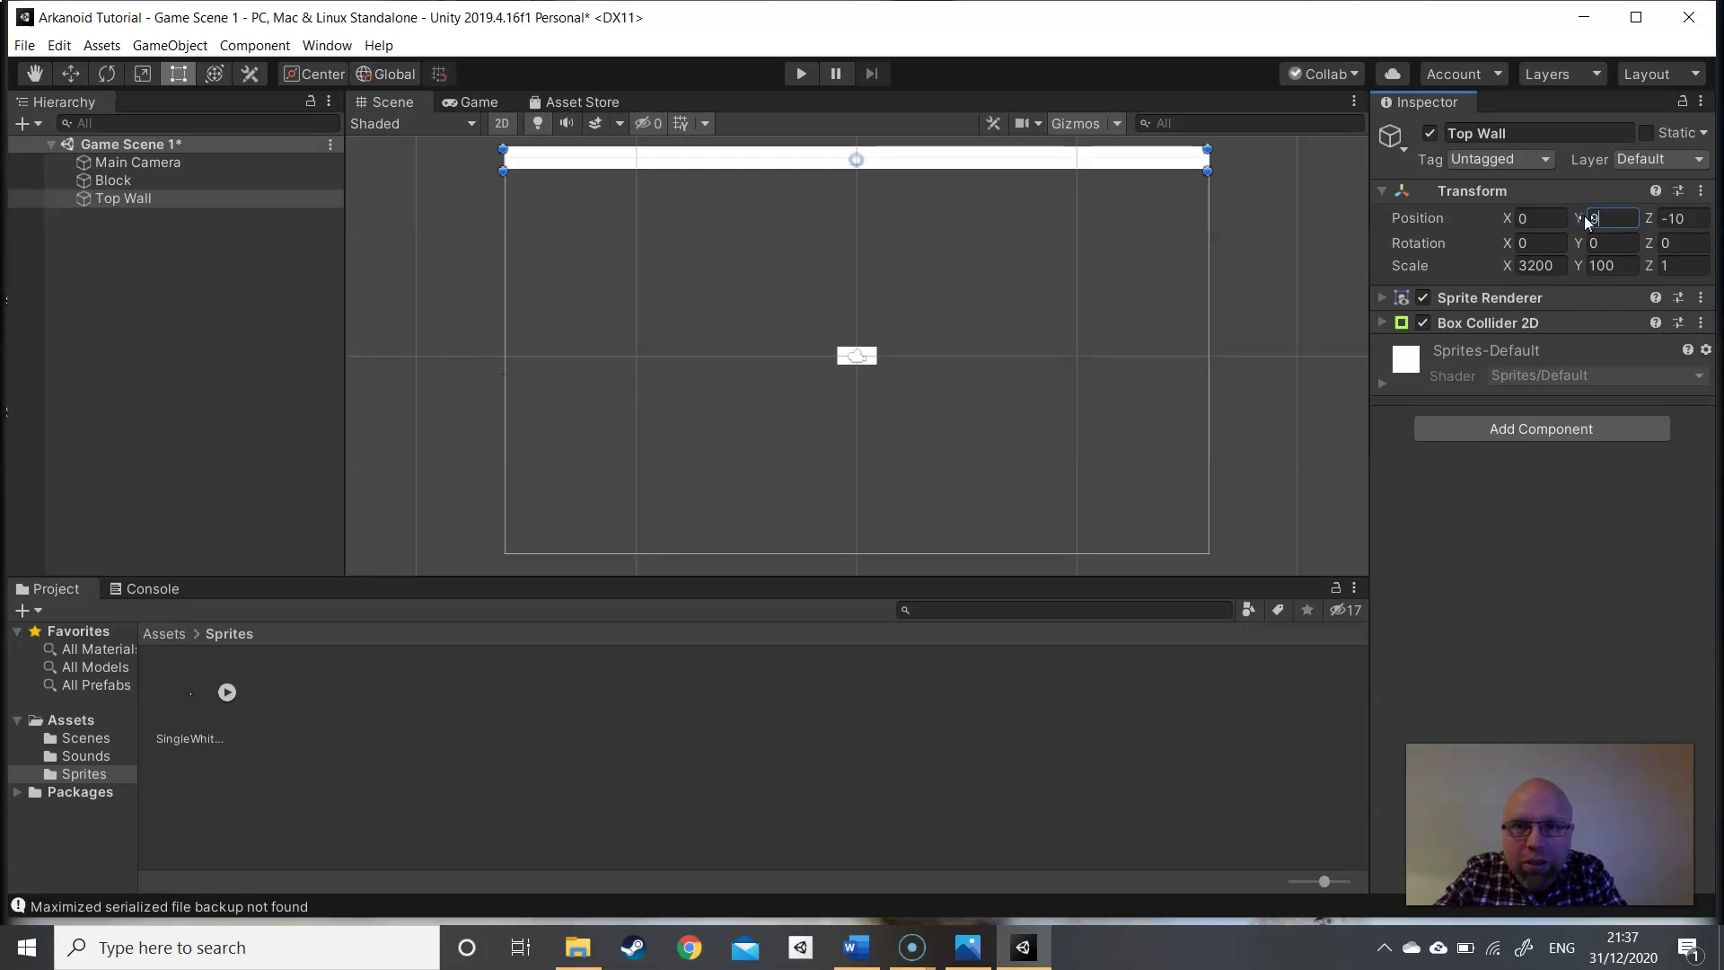
- Check the camera view and drag the Top Wall slightly down with the Move tool
{"action": "double_click", "coordinate": [117, 198]}
{"action": "scroll", "coordinate": [935, 370], "scroll_direction": "up", "scroll_amount": 4}
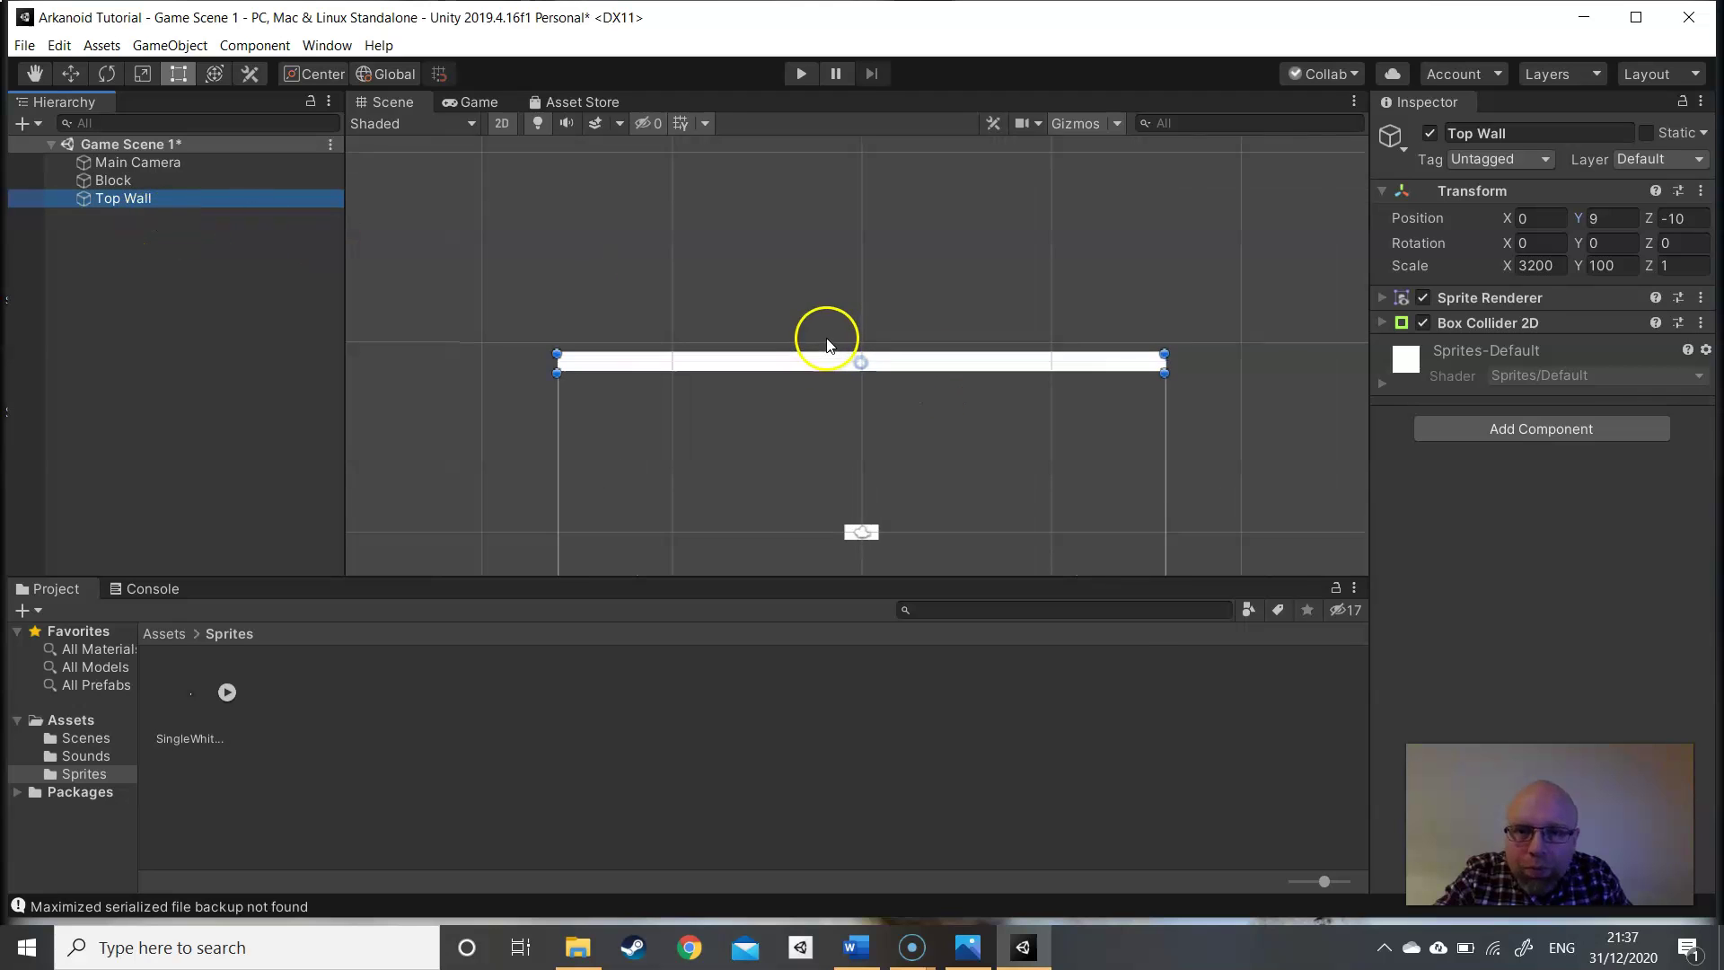
{"action": "scroll", "coordinate": [864, 368], "scroll_direction": "up", "scroll_amount": 5}
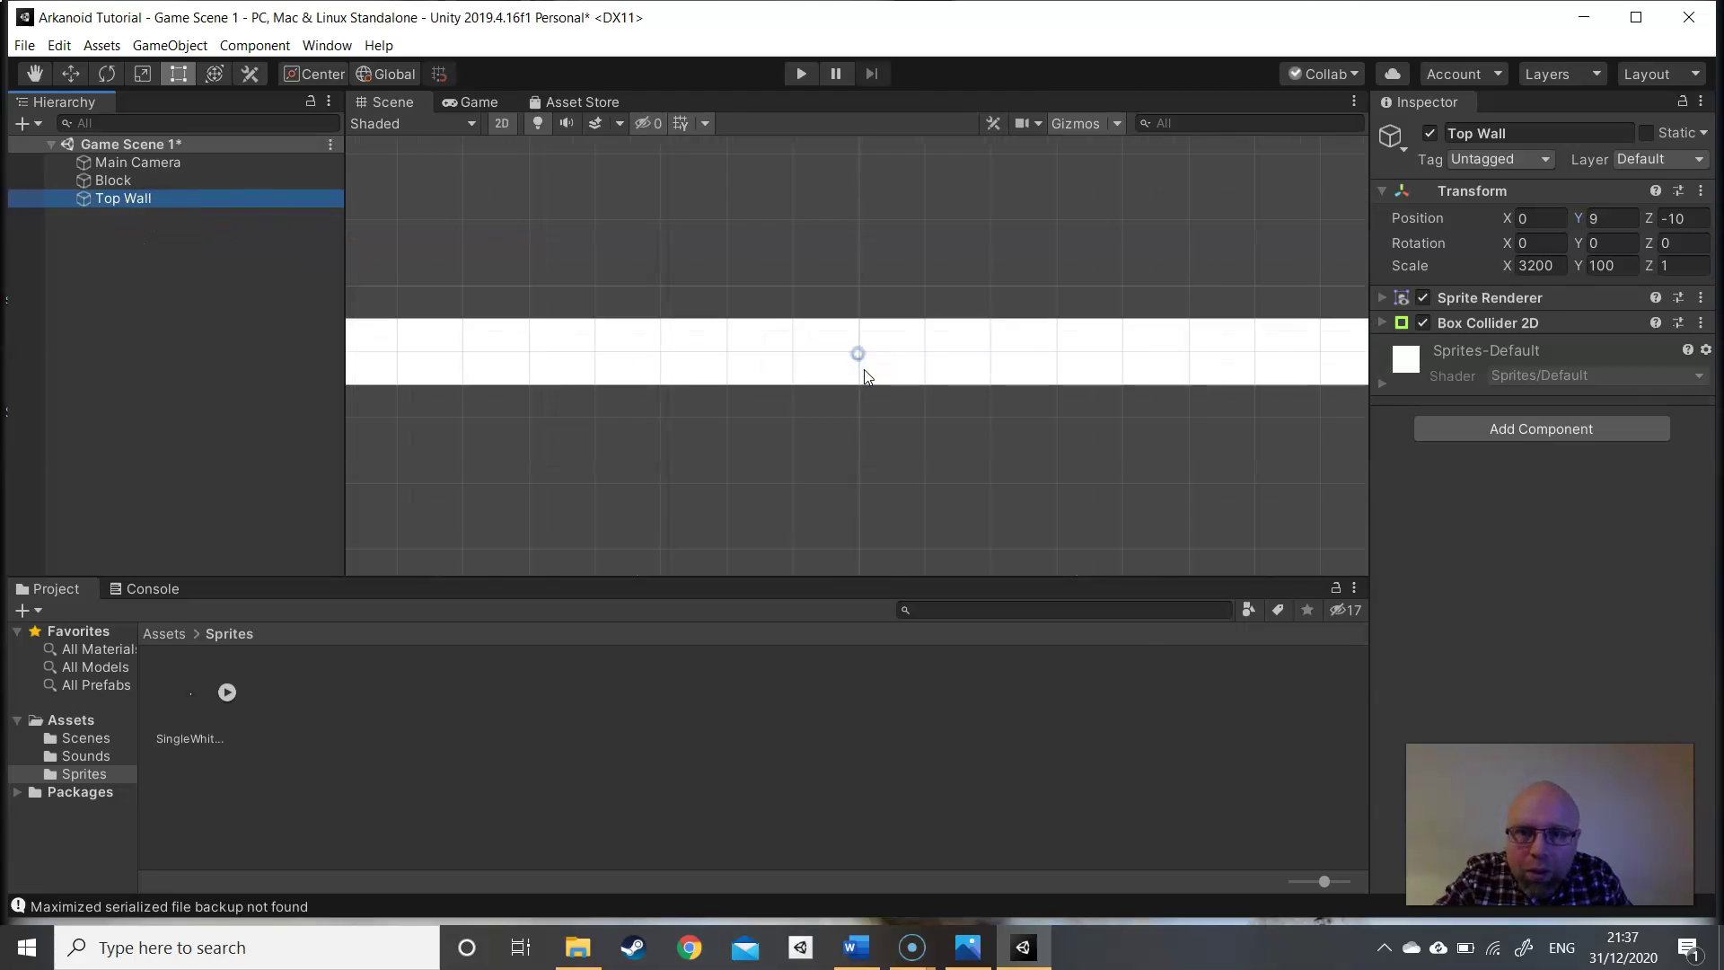
{"action": "scroll", "coordinate": [863, 376], "scroll_direction": "down", "scroll_amount": 5}
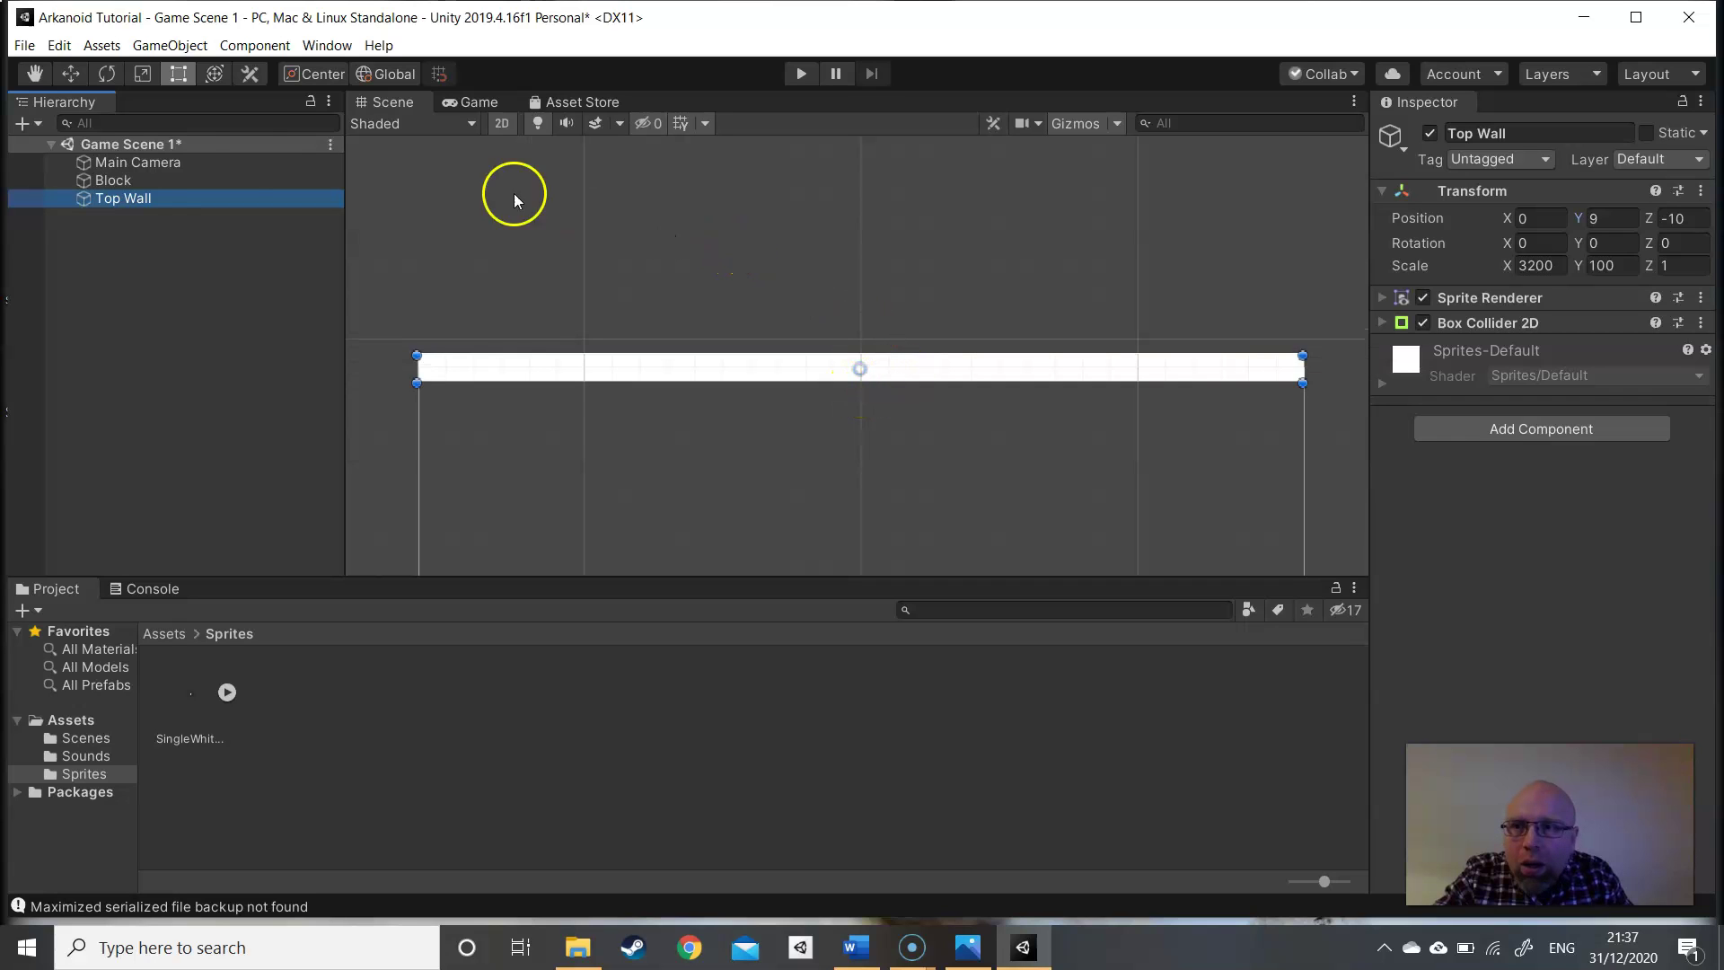
{"action": "left_click", "coordinate": [154, 161]}
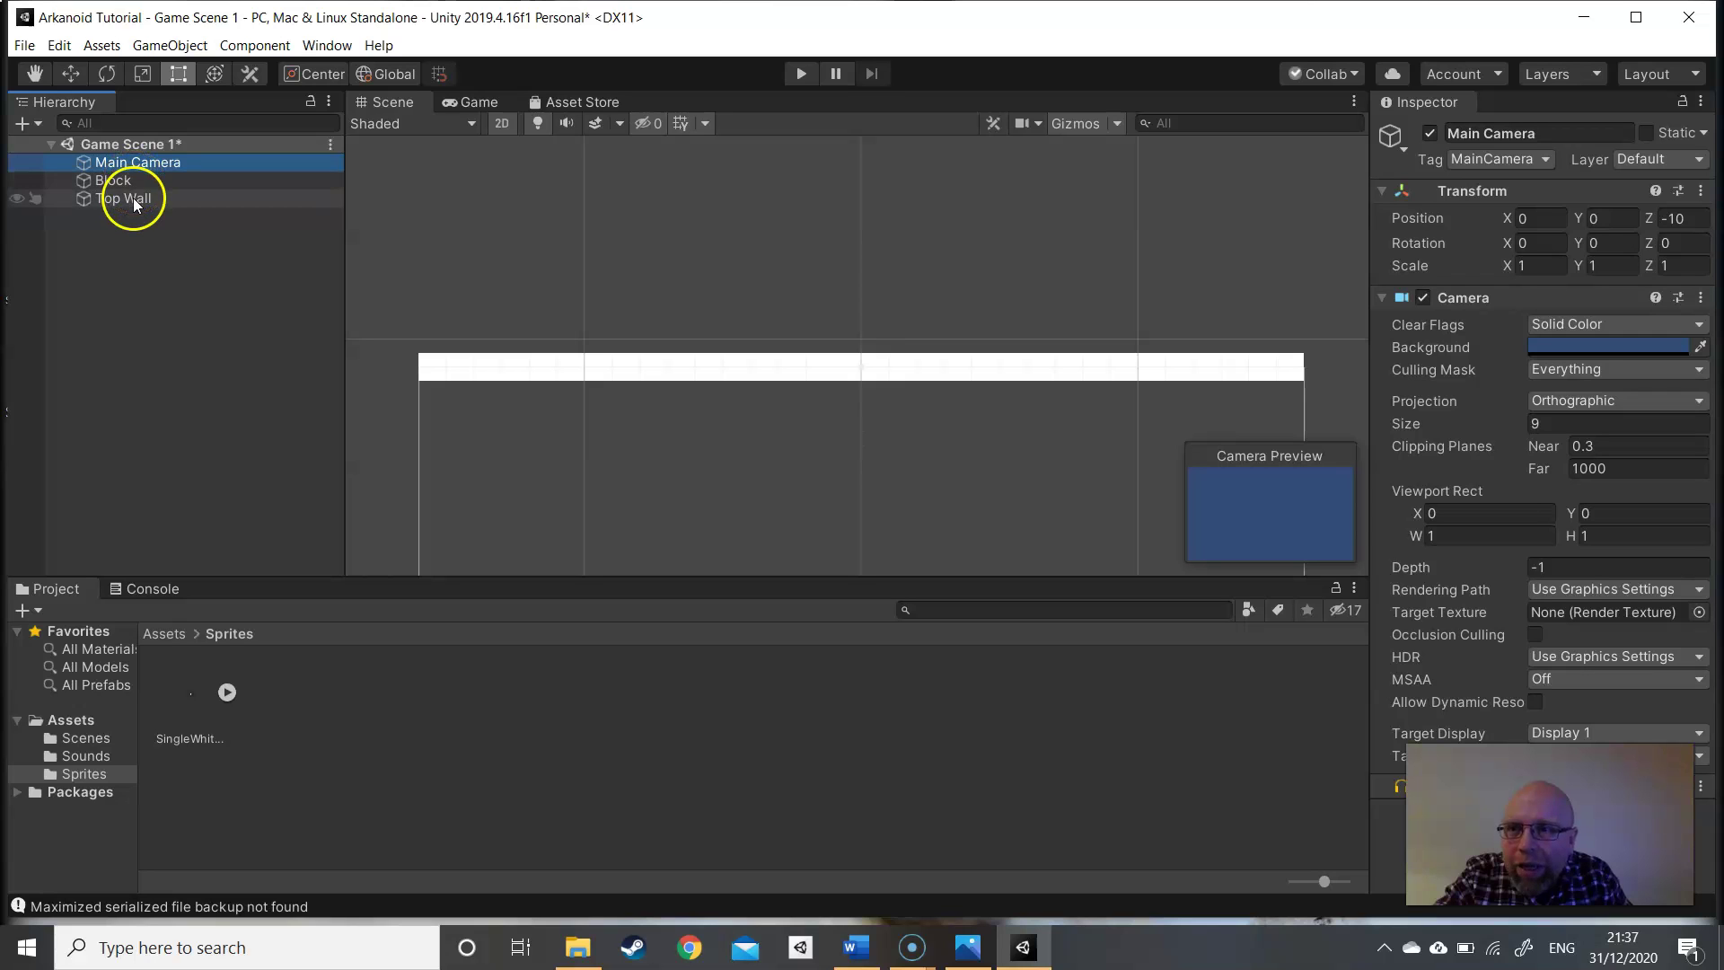
{"action": "left_click", "coordinate": [133, 184]}
{"action": "left_click", "coordinate": [70, 73]}
{"action": "left_click", "coordinate": [137, 199]}
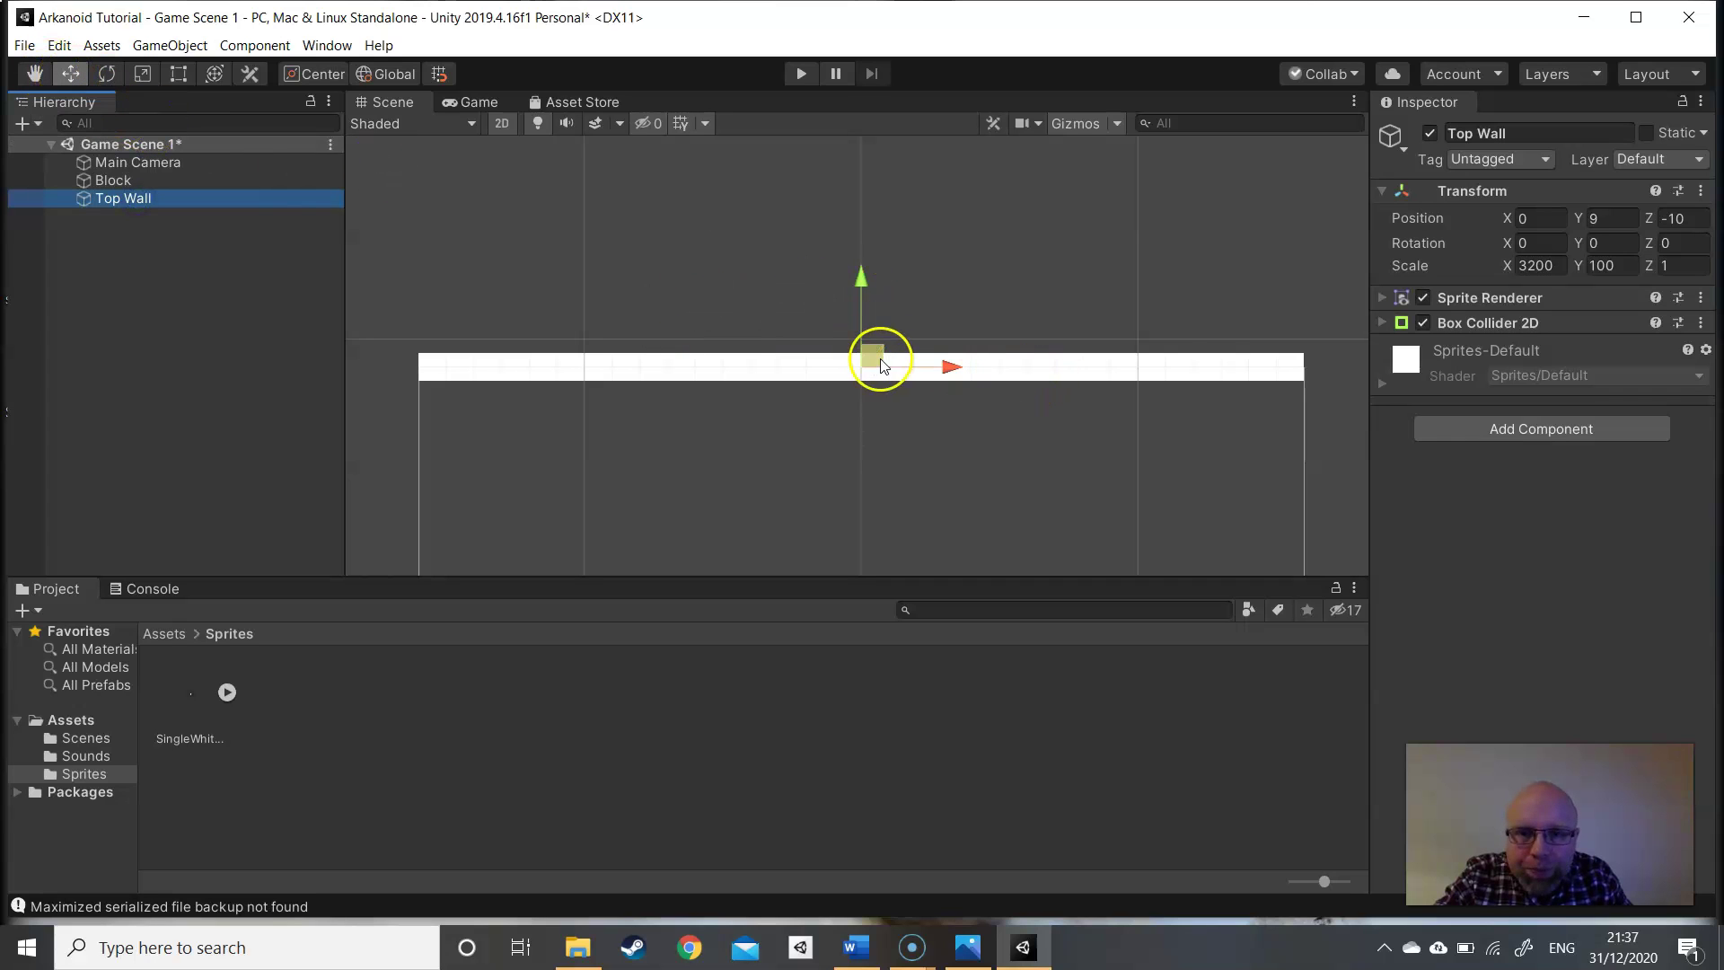
{"action": "left_click_drag", "start_coordinate": [875, 355], "coordinate": [875, 372]}
- Set the Top Wall's Position Y to 8.5 and clear its Z field
{"action": "left_click", "coordinate": [1587, 222]}
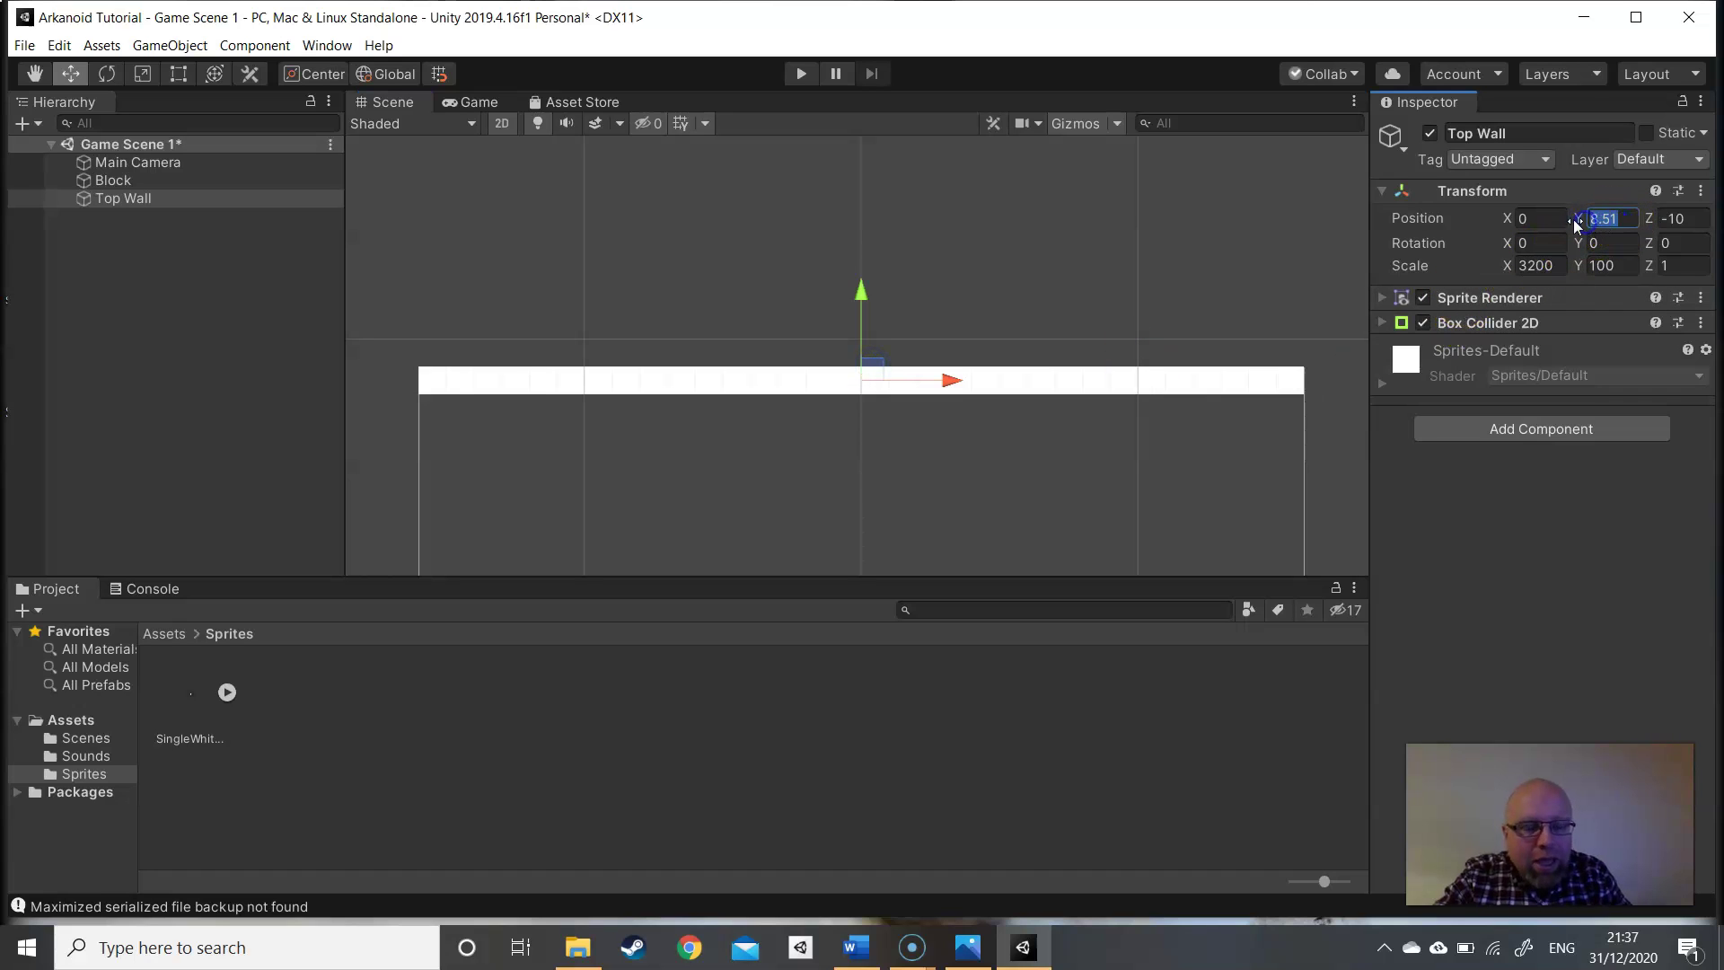
{"action": "type", "text": "8.5"}
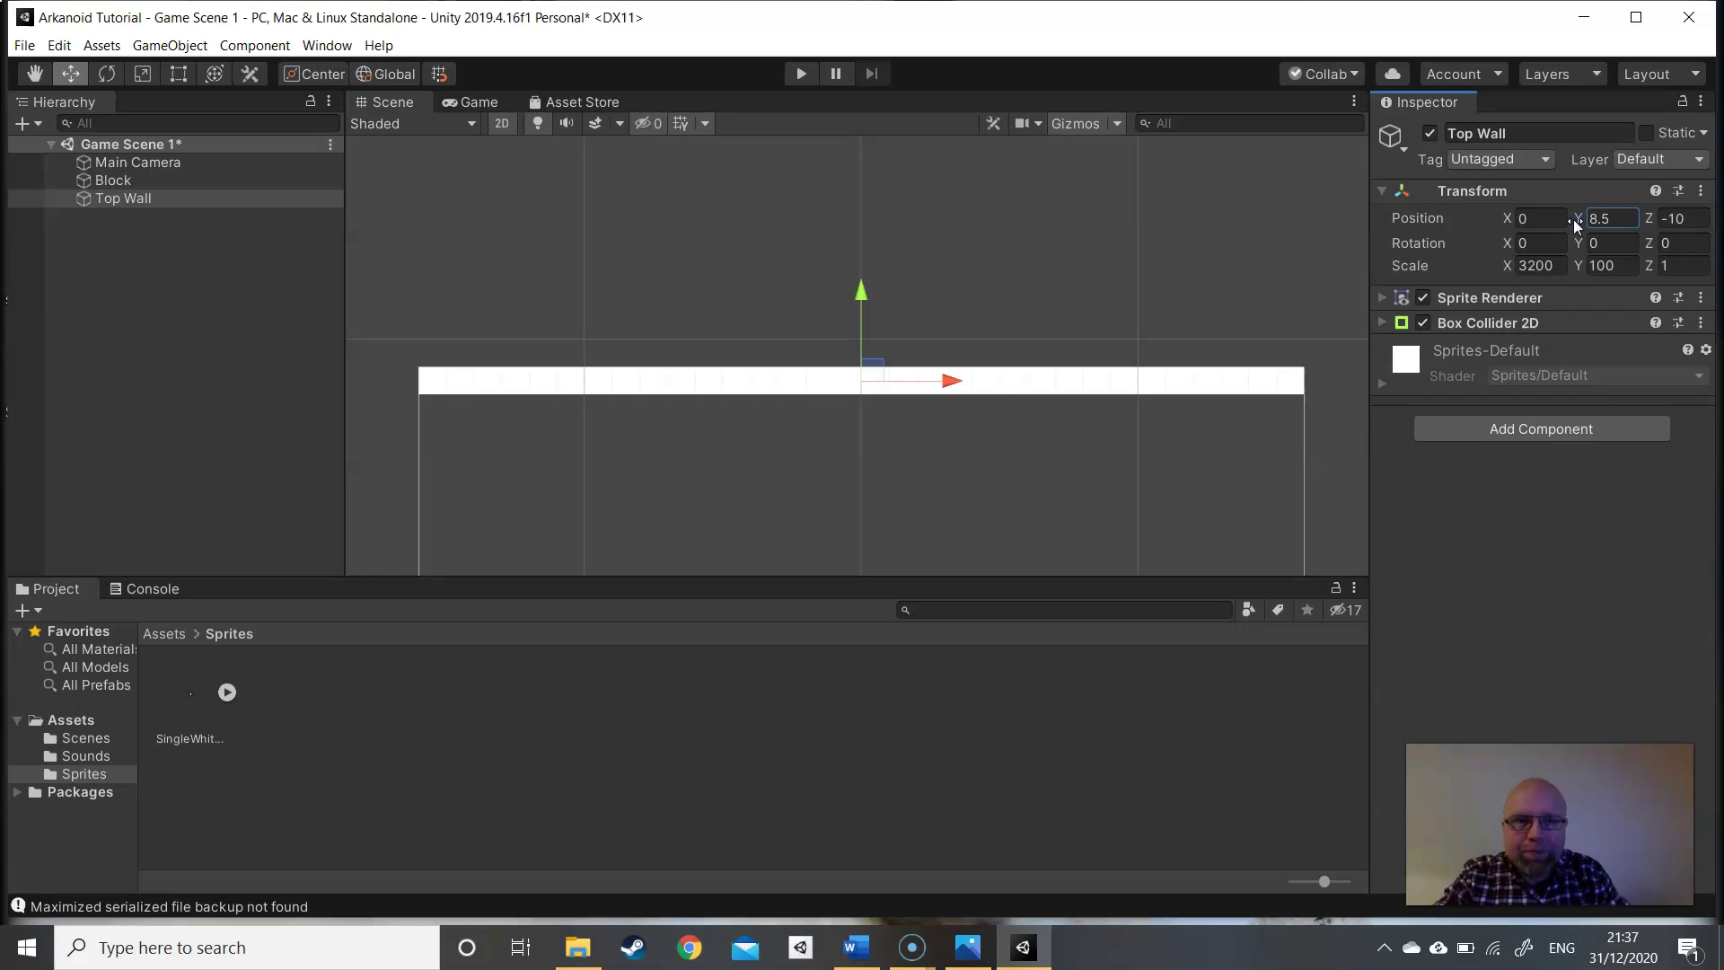
{"action": "scroll", "coordinate": [1011, 429], "scroll_direction": "down", "scroll_amount": 2}
{"action": "scroll", "coordinate": [1011, 429], "scroll_direction": "up", "scroll_amount": 2}
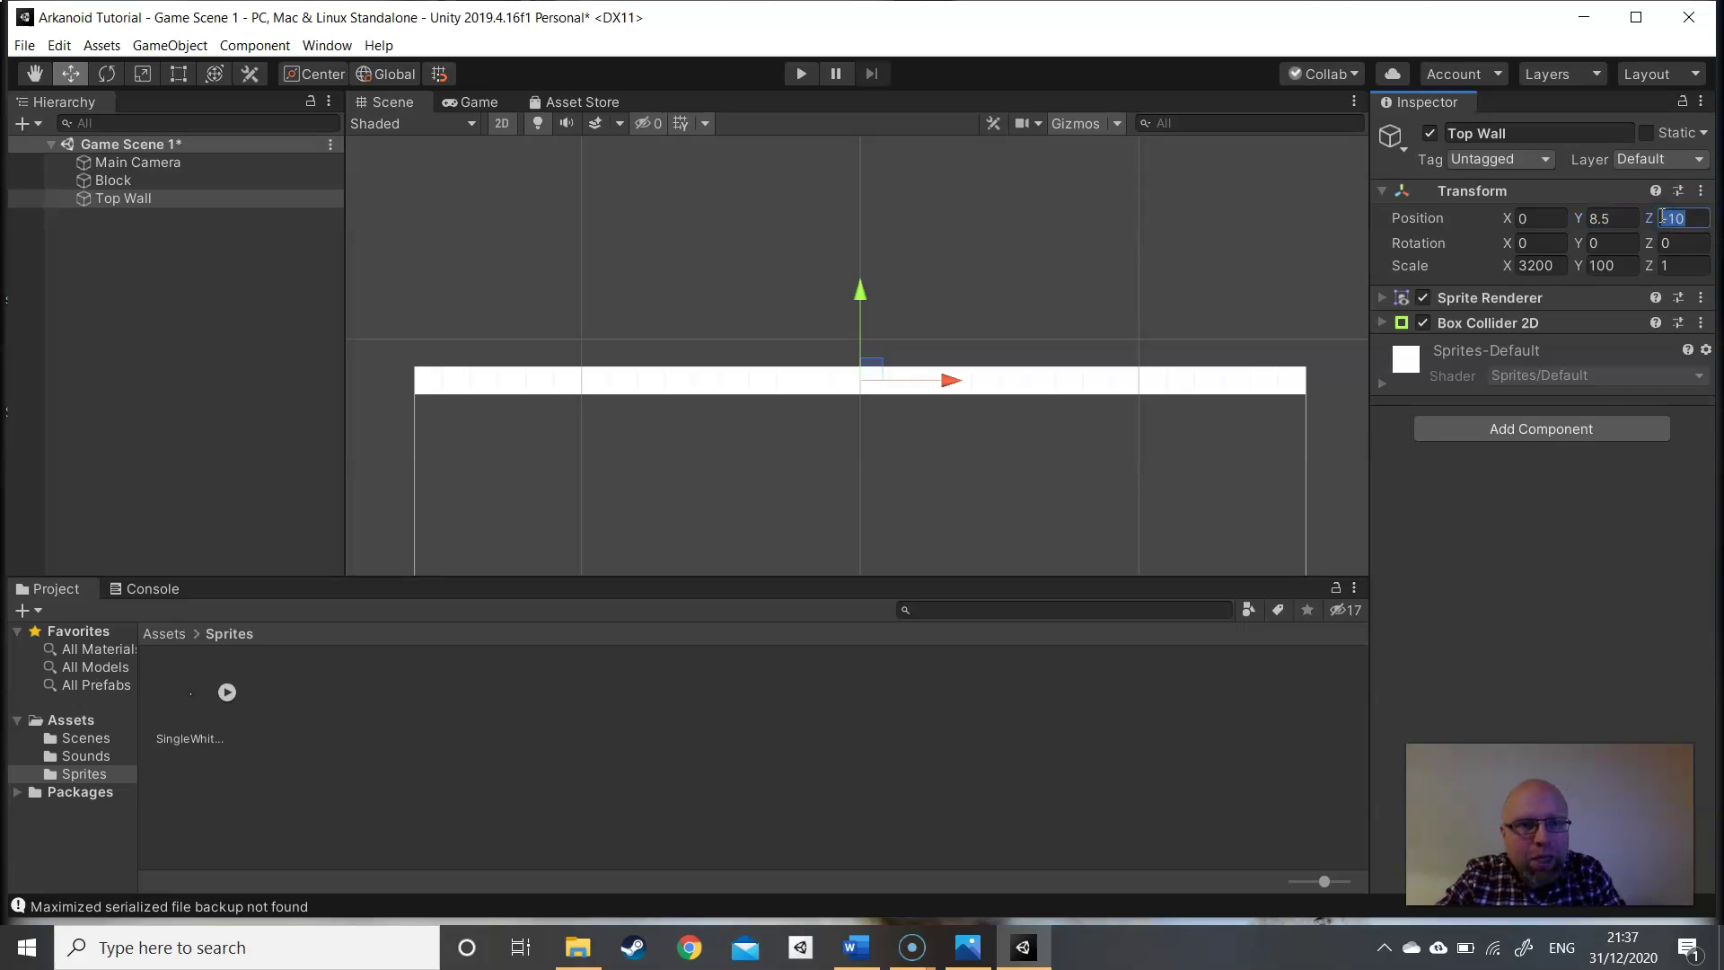
{"action": "type", "text": "5"}
{"action": "key", "text": "BackSpace"}
- Enter Z 0 for the Top Wall, then set the Block's Position Z to 0 too
{"action": "type", "text": "0"}
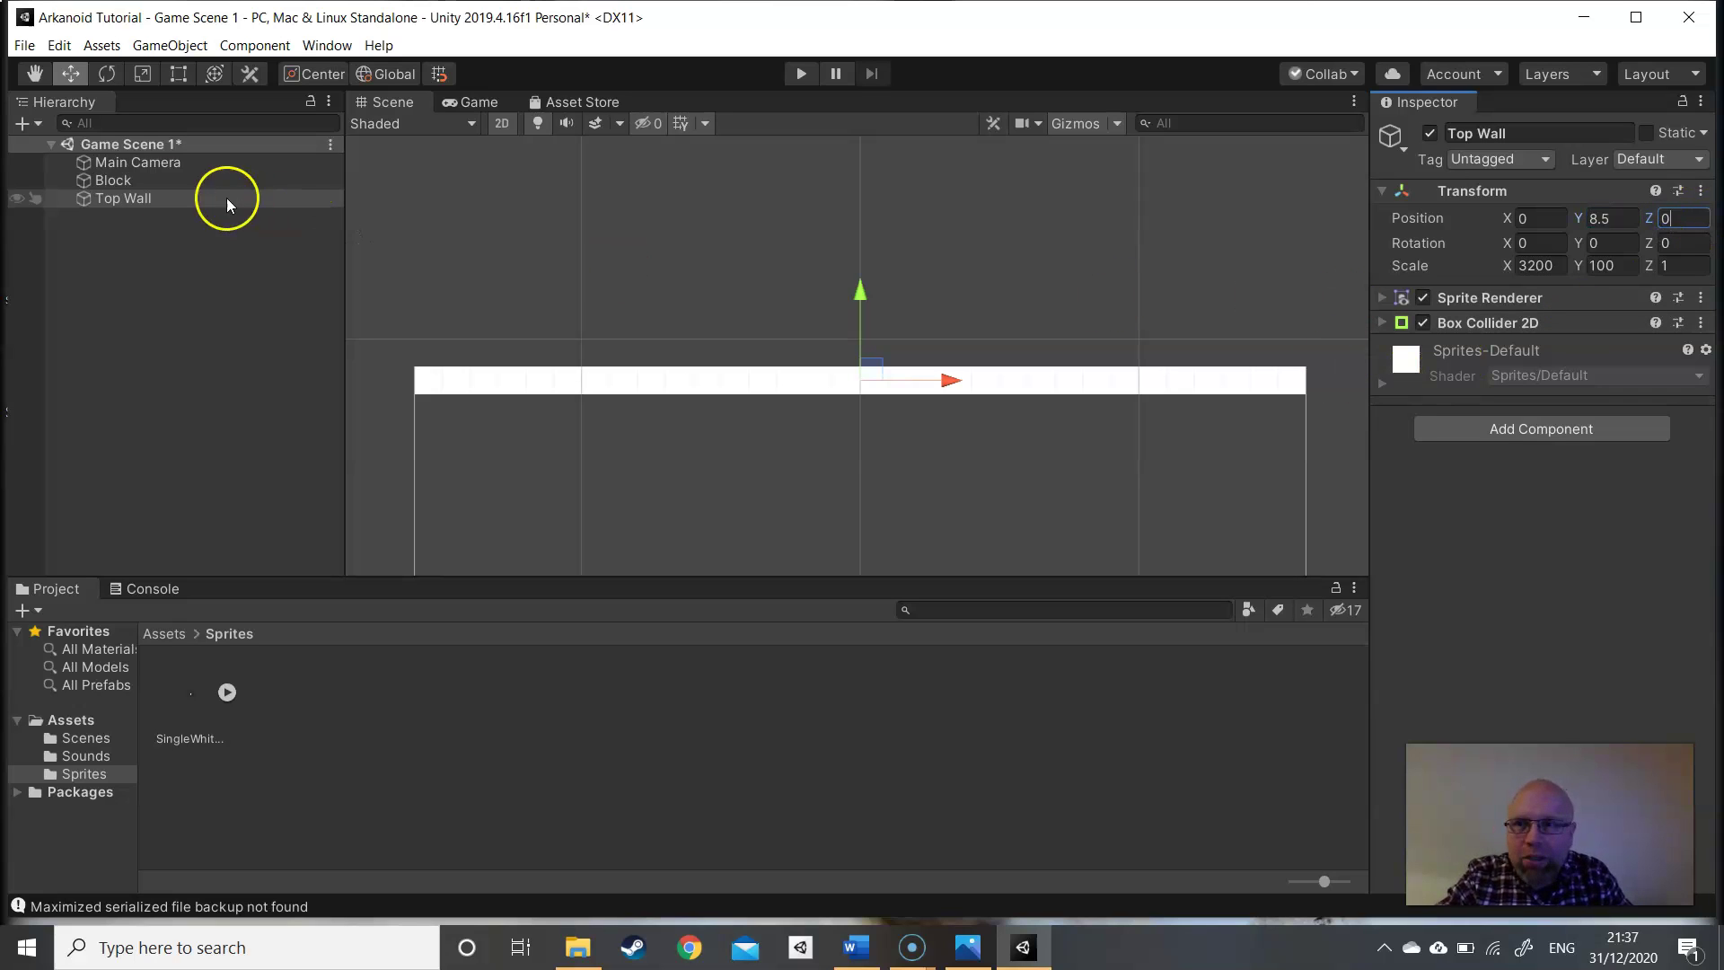
{"action": "left_click", "coordinate": [116, 181]}
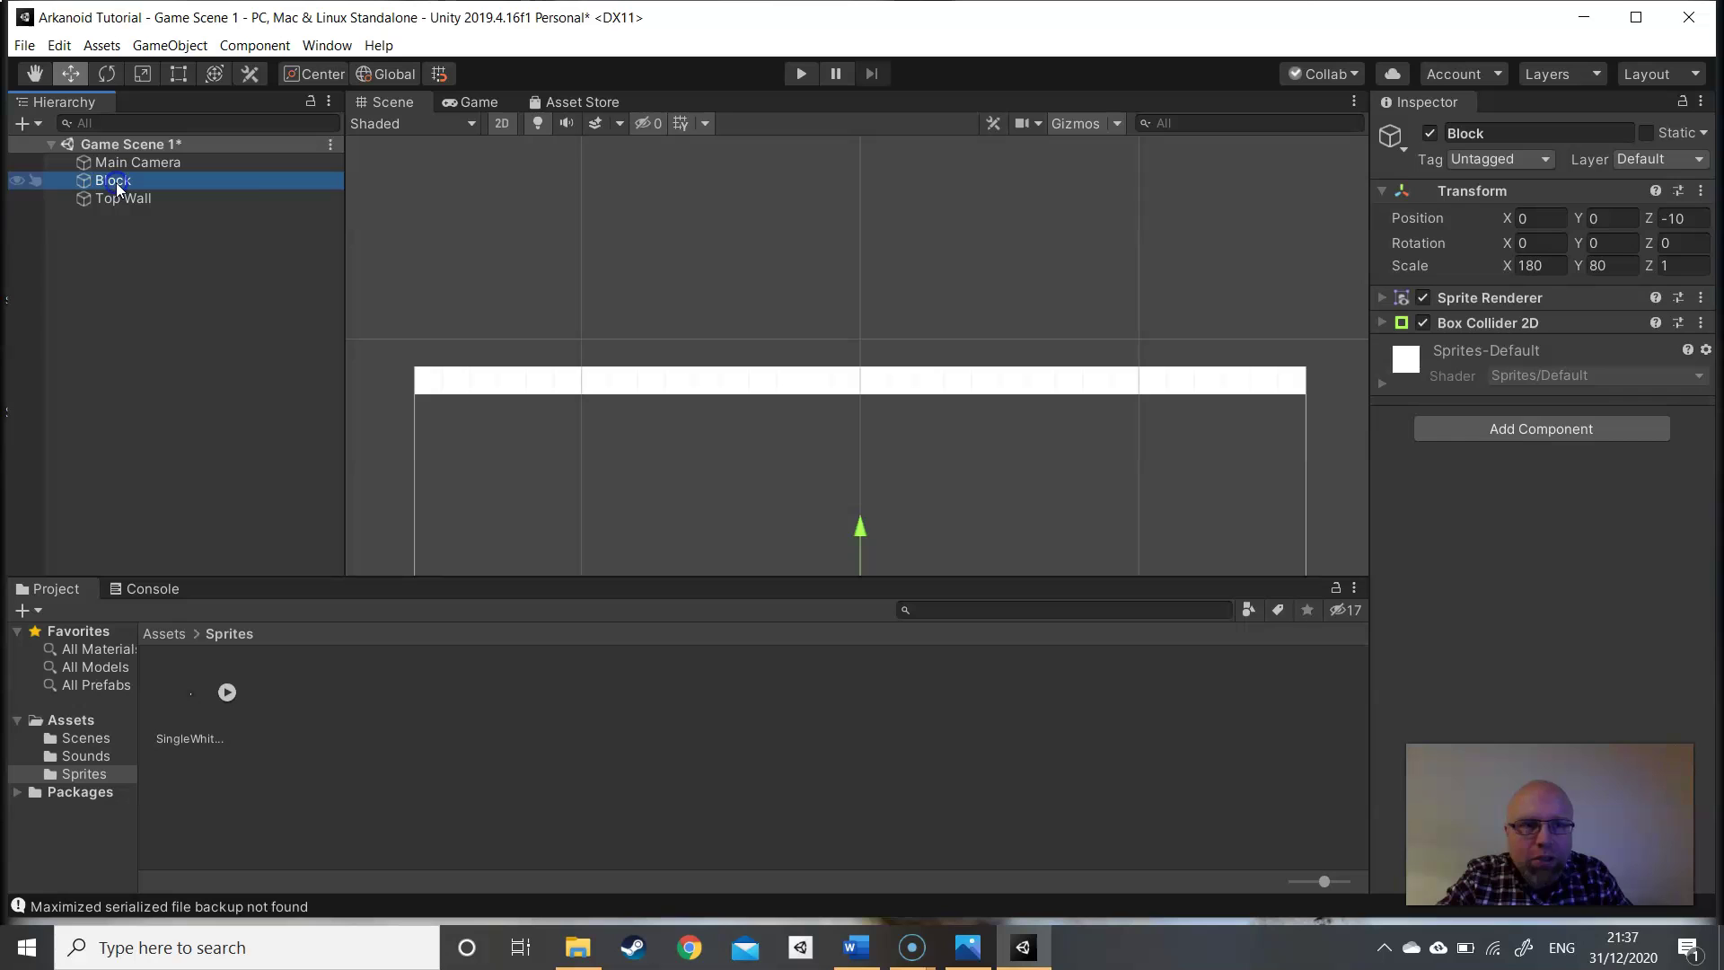
{"action": "left_click", "coordinate": [1666, 219]}
{"action": "type", "text": "0"}
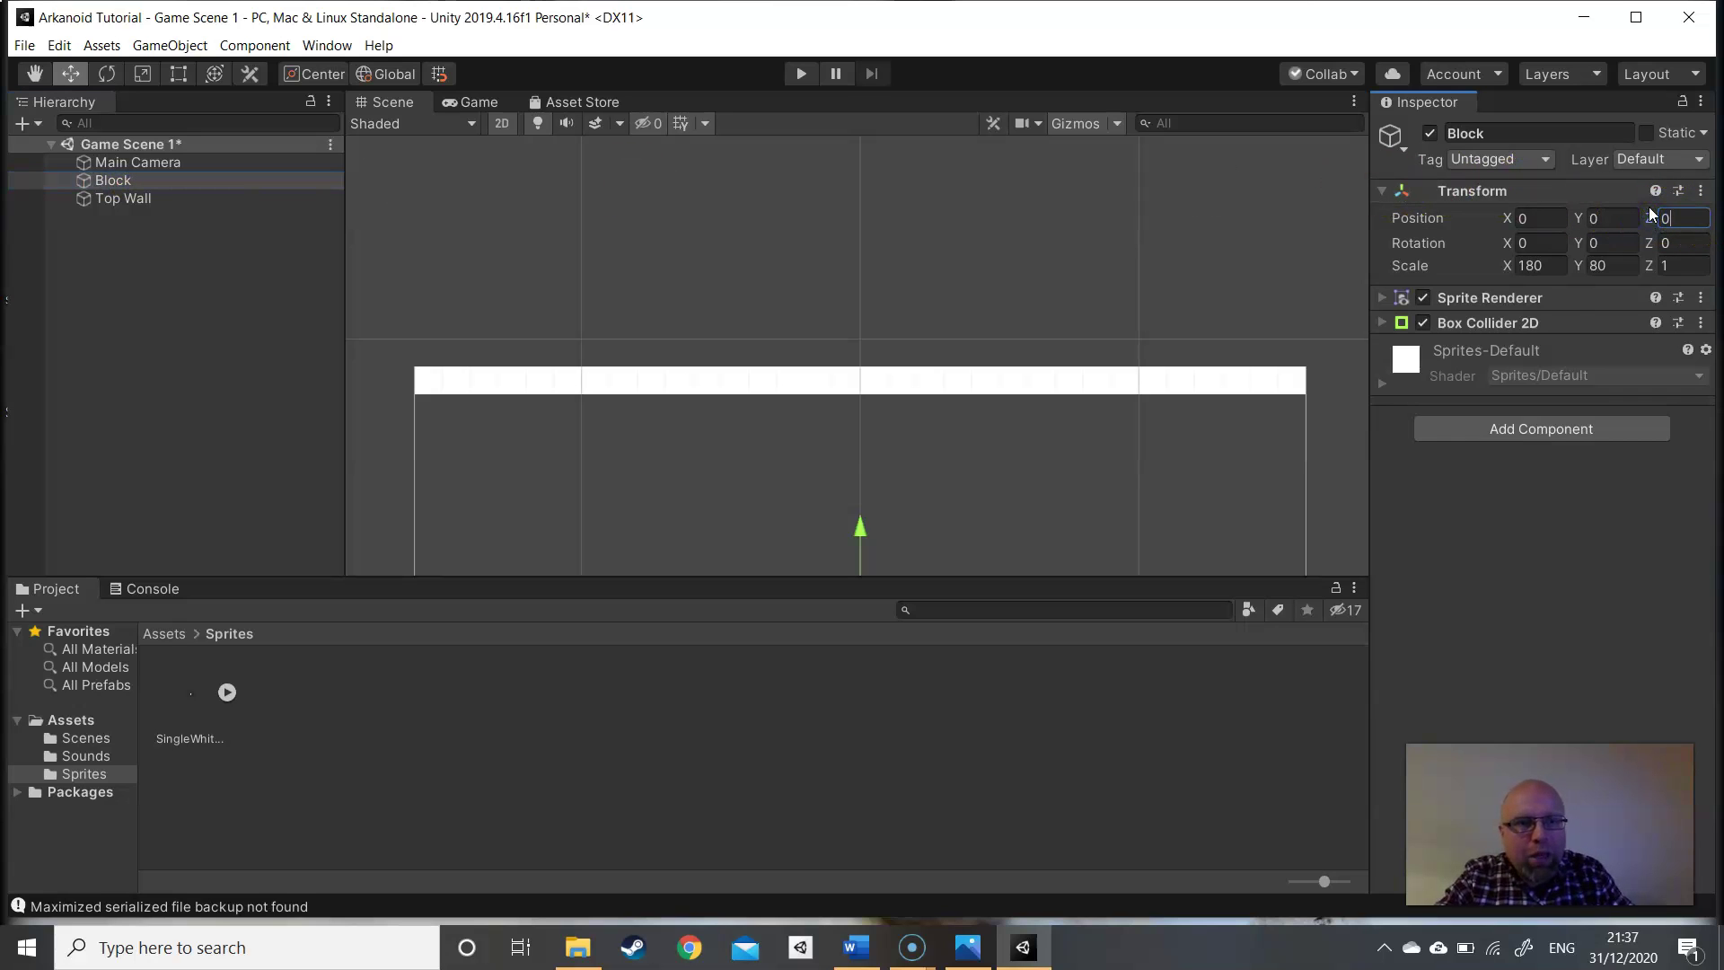
{"action": "scroll", "coordinate": [923, 409], "scroll_direction": "down", "scroll_amount": 1}
{"action": "left_click", "coordinate": [165, 163]}
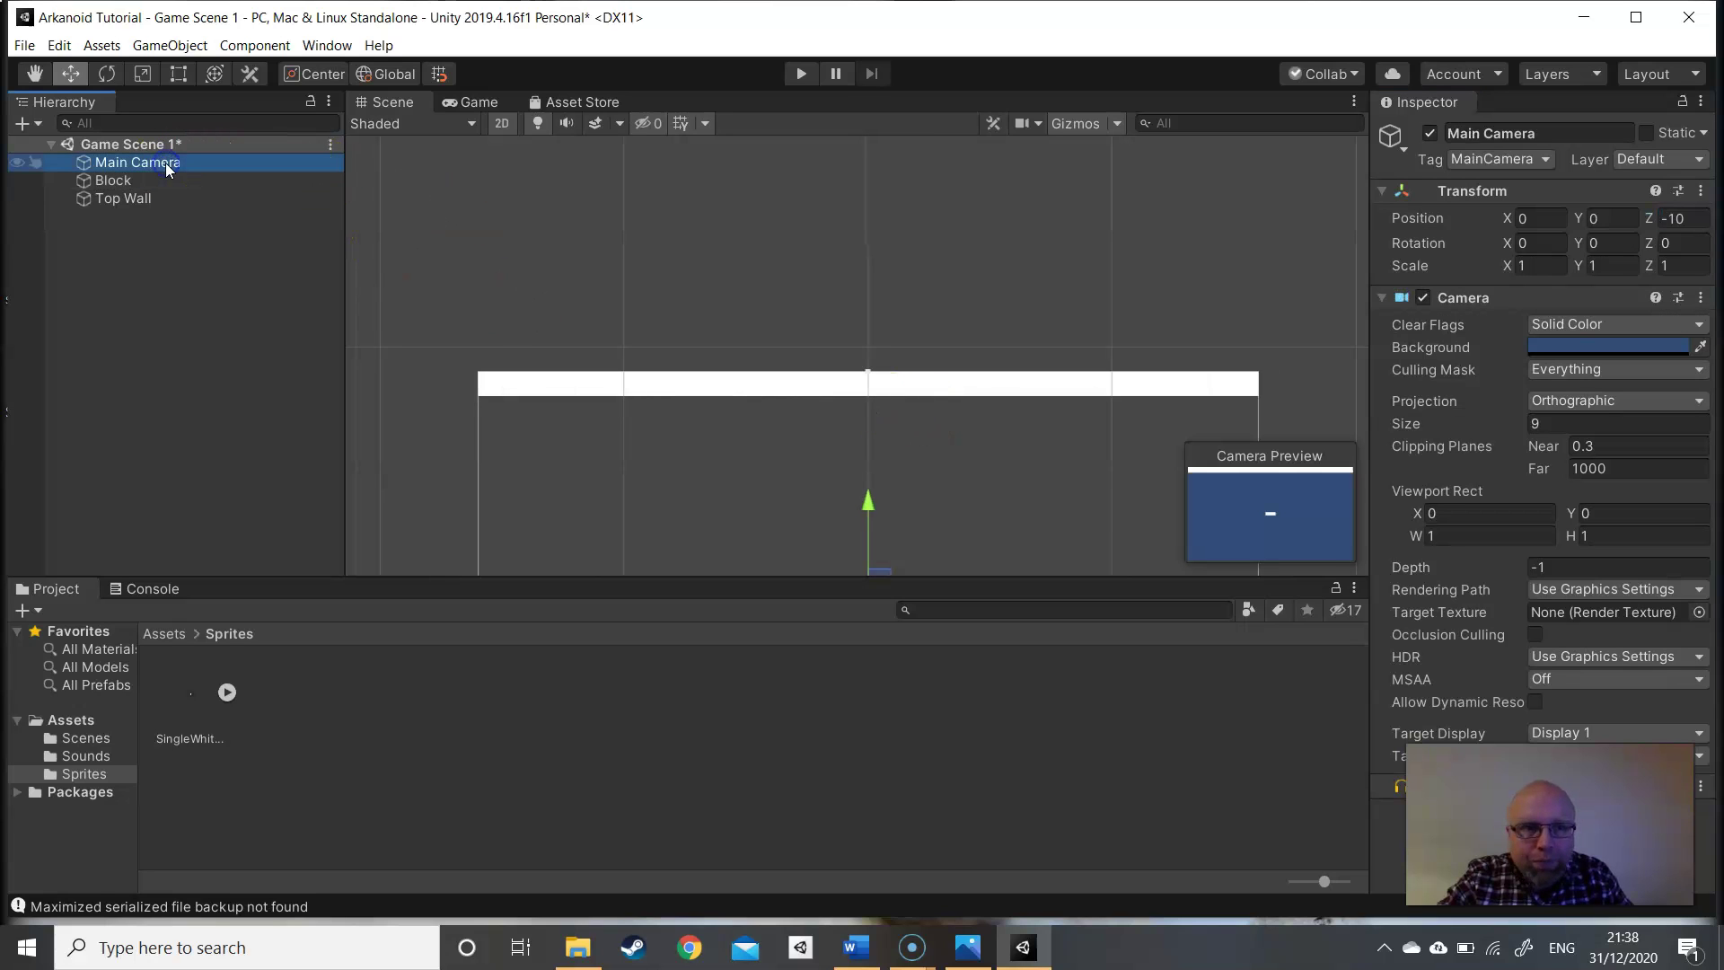
{"action": "left_click", "coordinate": [140, 181]}
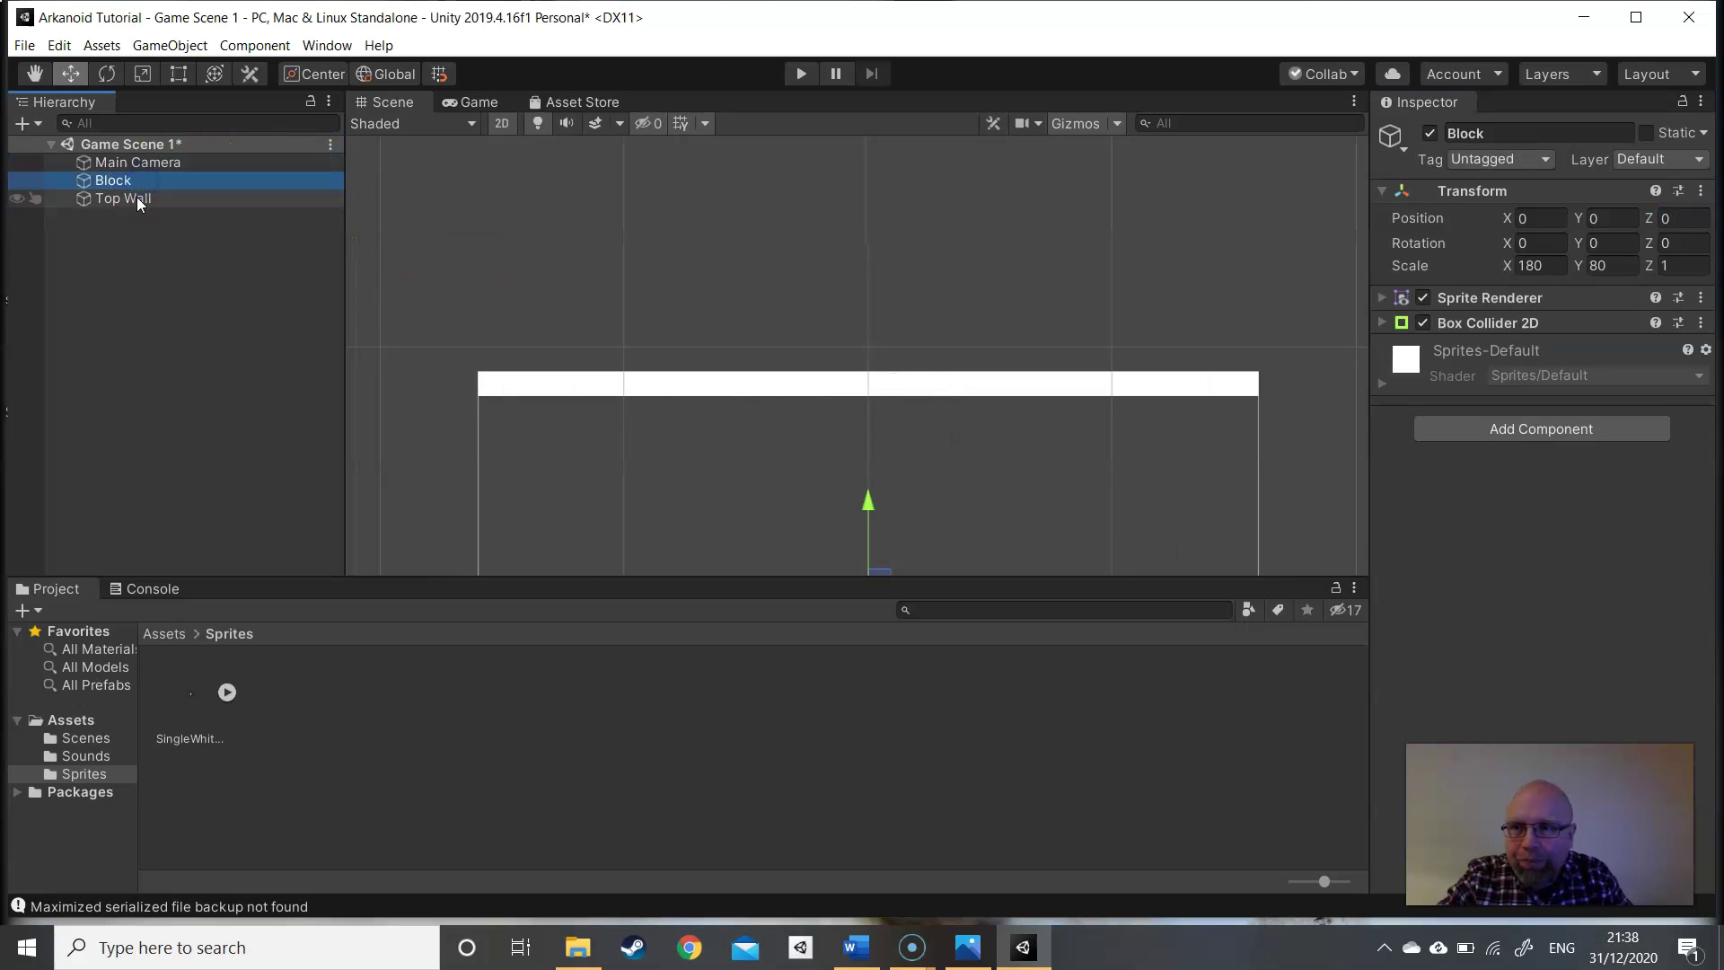
{"action": "left_click", "coordinate": [140, 200]}
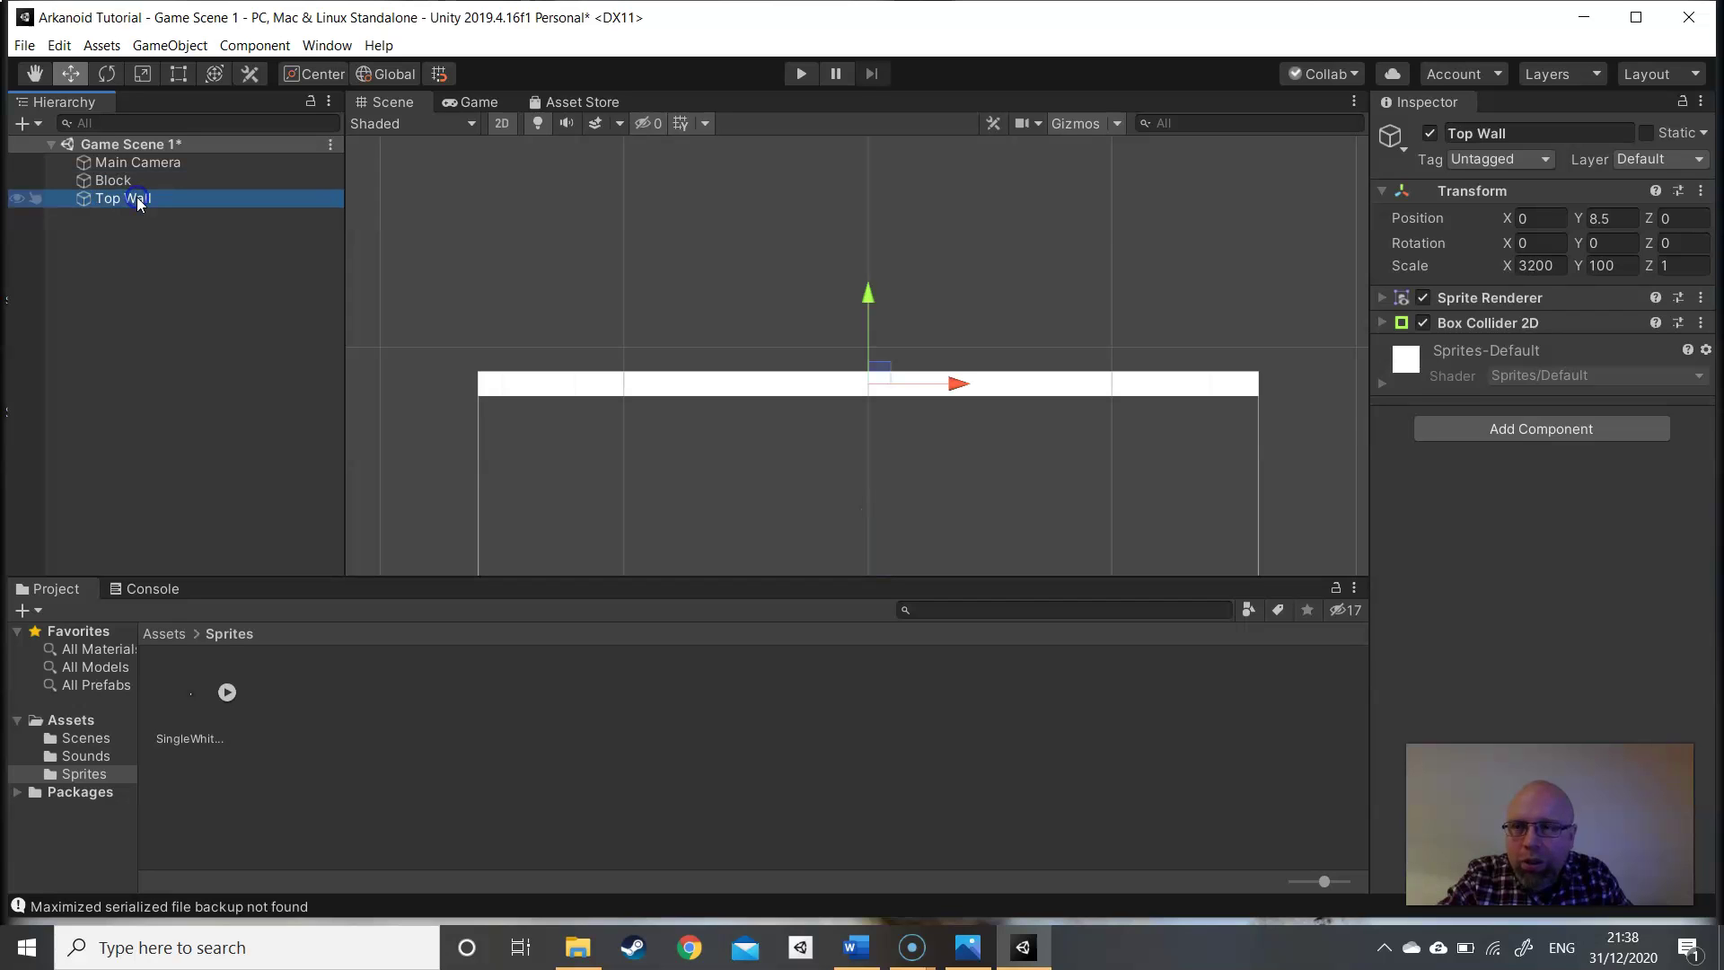
- Duplicate the Top Wall and rename the copy 'Bottom Wall'
{"action": "right_click", "coordinate": [140, 201]}
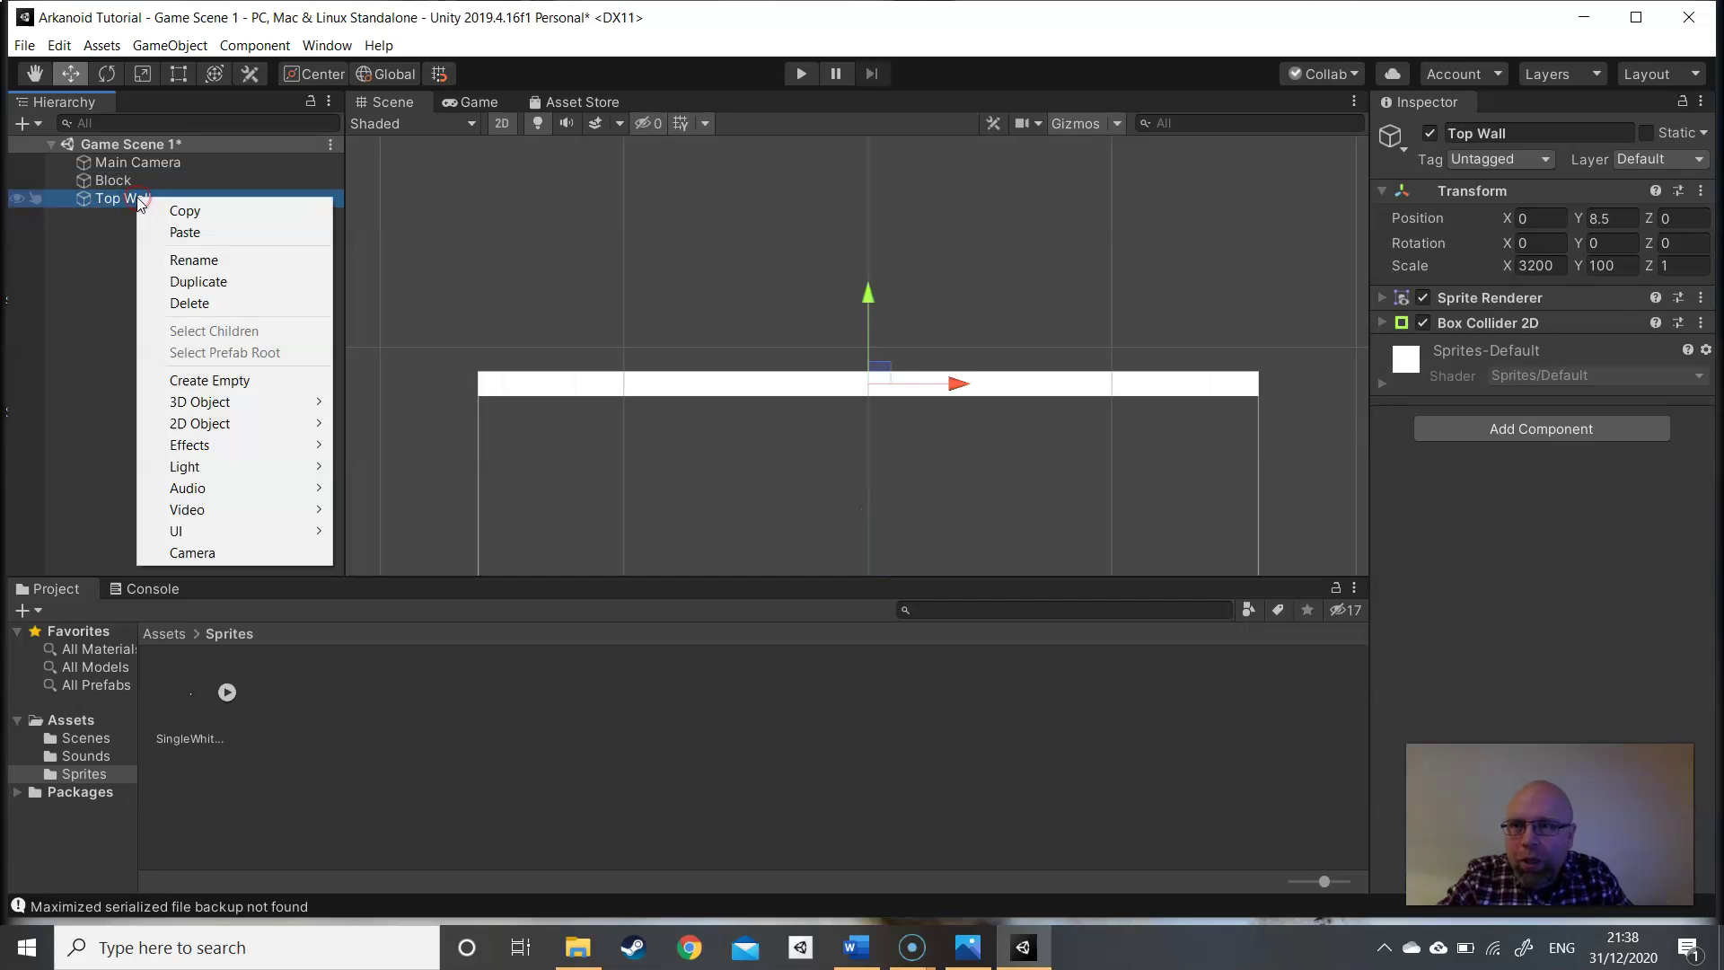
{"action": "left_click", "coordinate": [189, 282]}
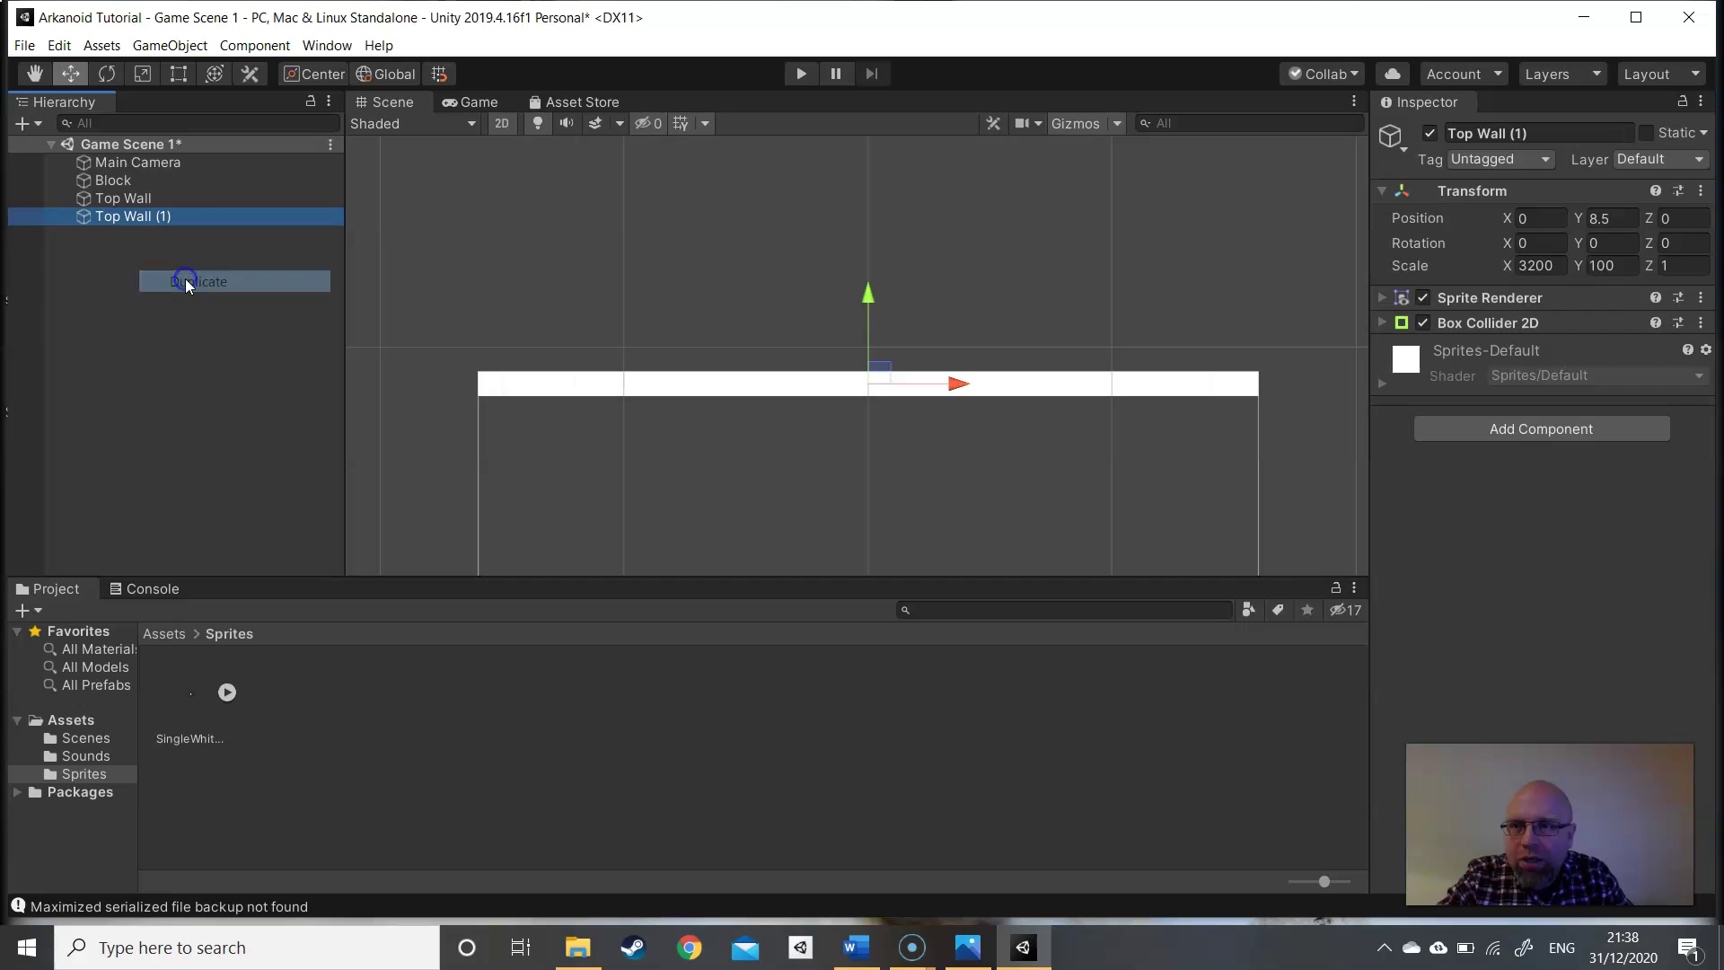
{"action": "left_click", "coordinate": [174, 214]}
{"action": "left_click", "coordinate": [204, 215]}
{"action": "key", "text": "BackSpace"}
{"action": "key", "text": "BackSpace"}
{"action": "key", "text": "BackSpace"}
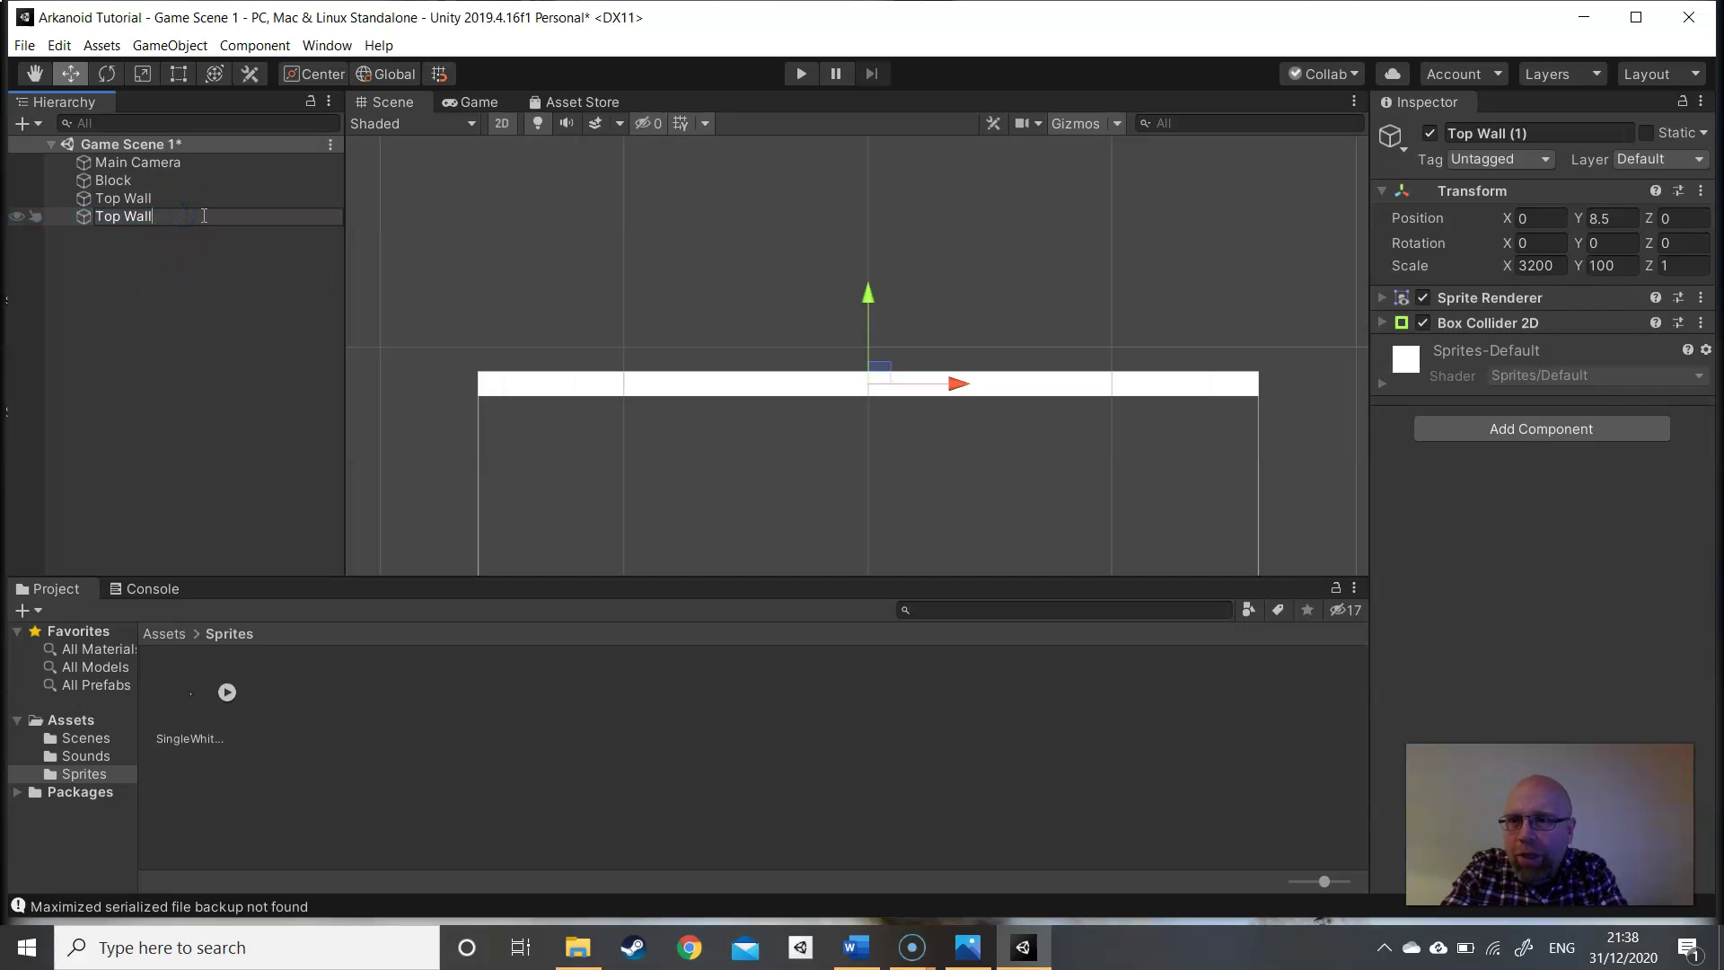
{"action": "key", "text": "BackSpace"}
{"action": "key", "text": "BackSpace"}
{"action": "key", "text": "BackSpace"}
{"action": "type", "text": "Bottom"}
{"action": "left_click", "coordinate": [183, 275]}
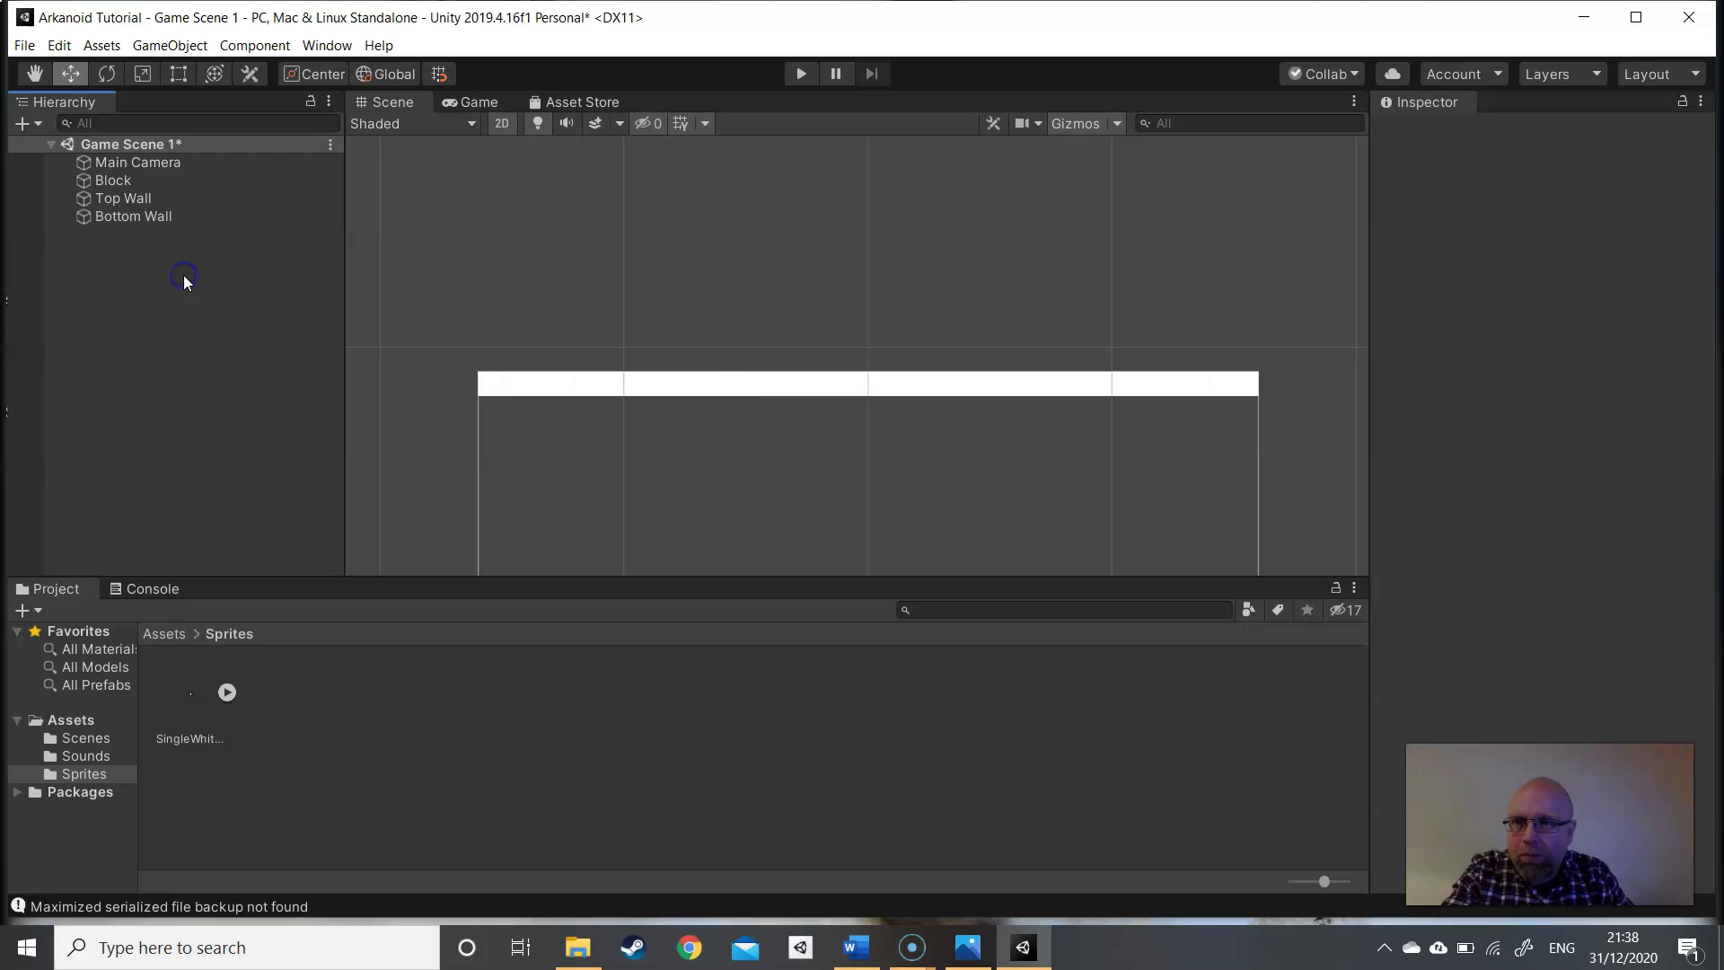
- Move the Bottom Wall to Position Y -8.5 along the frame's bottom edge
{"action": "left_click", "coordinate": [750, 377]}
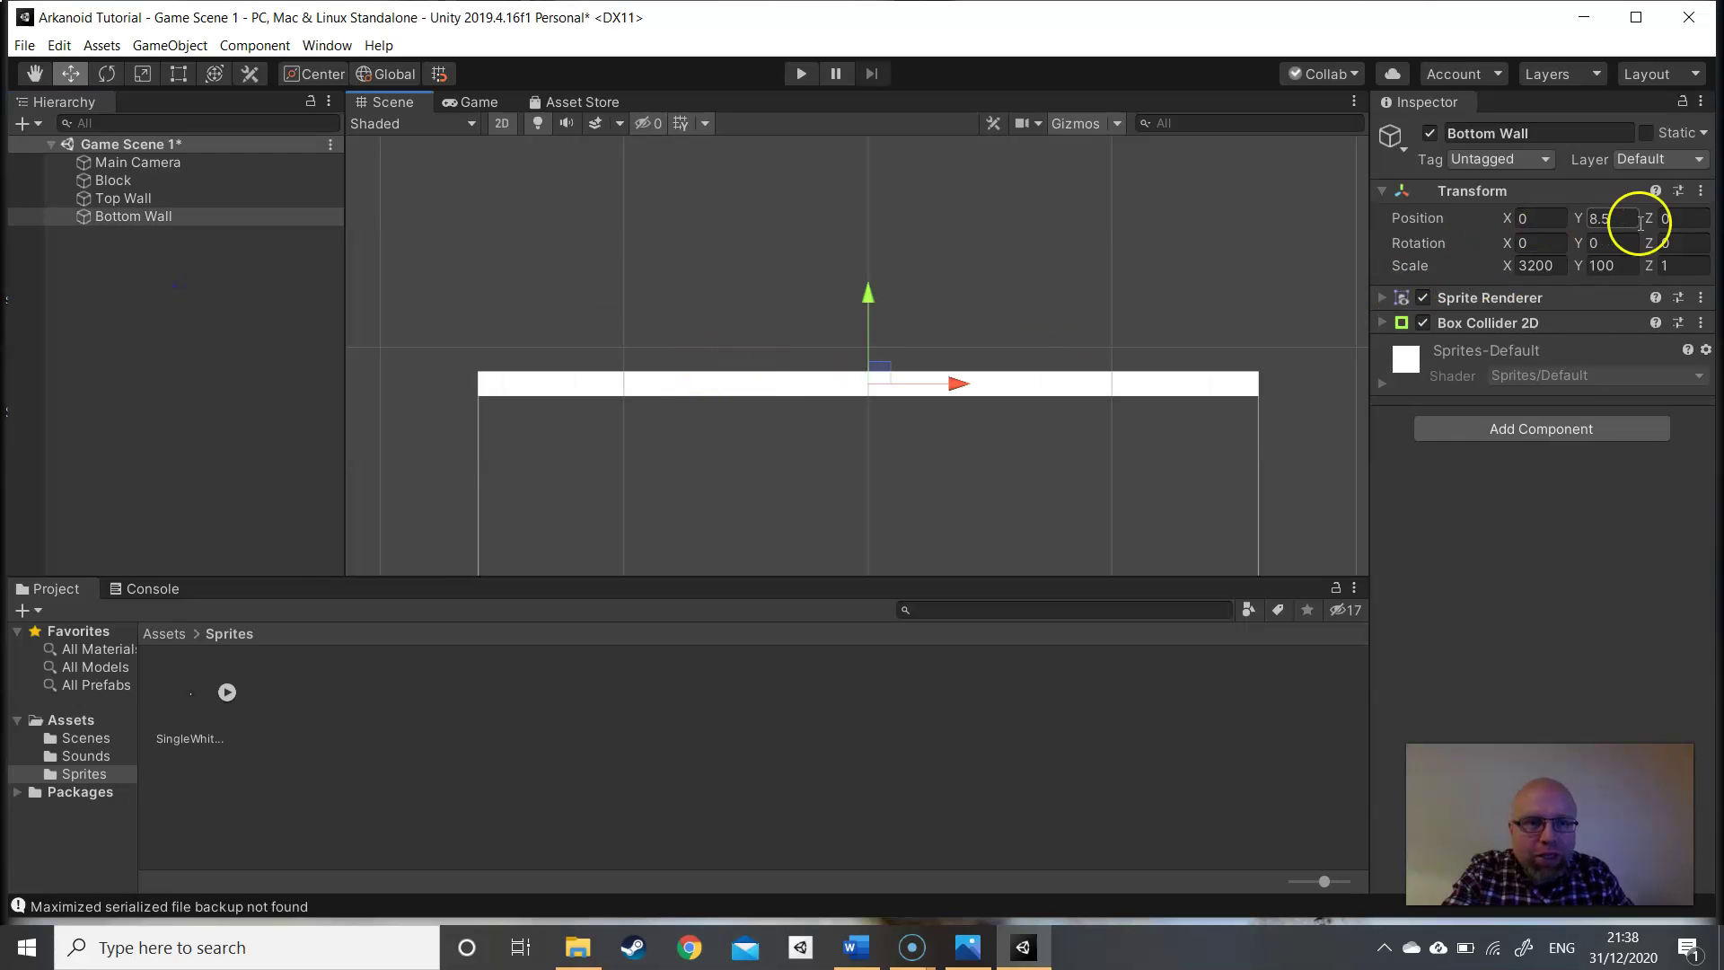
{"action": "left_click", "coordinate": [1593, 219]}
{"action": "type", "text": "-"}
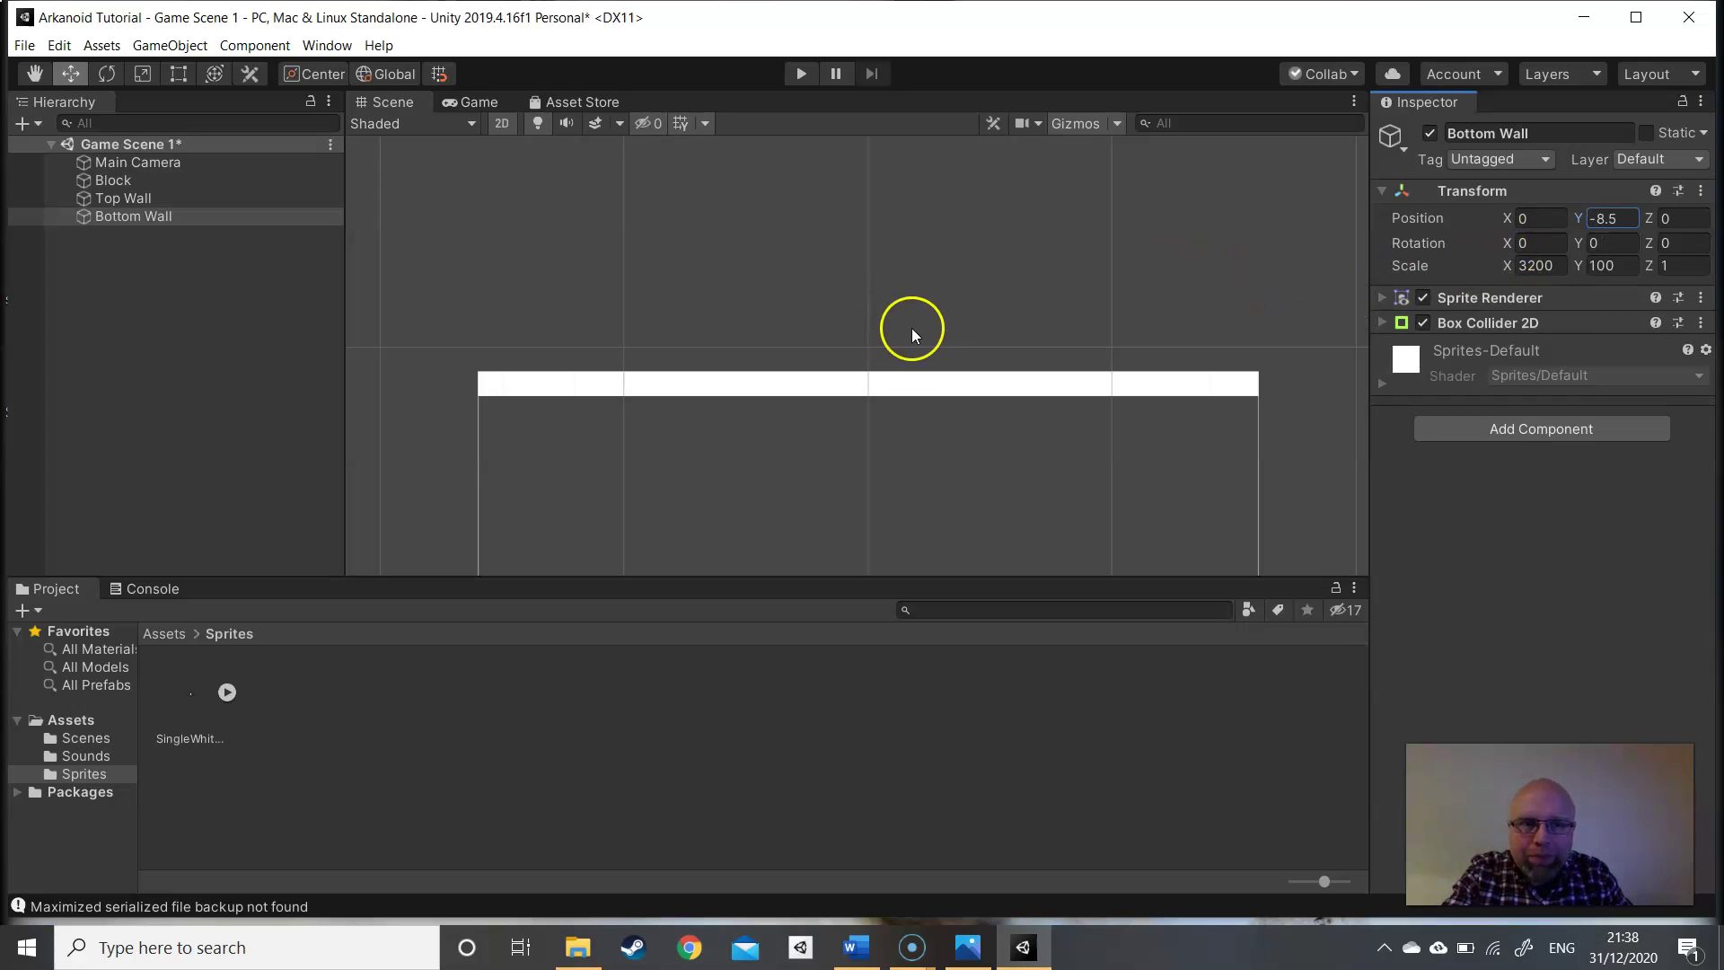
{"action": "double_click", "coordinate": [144, 163]}
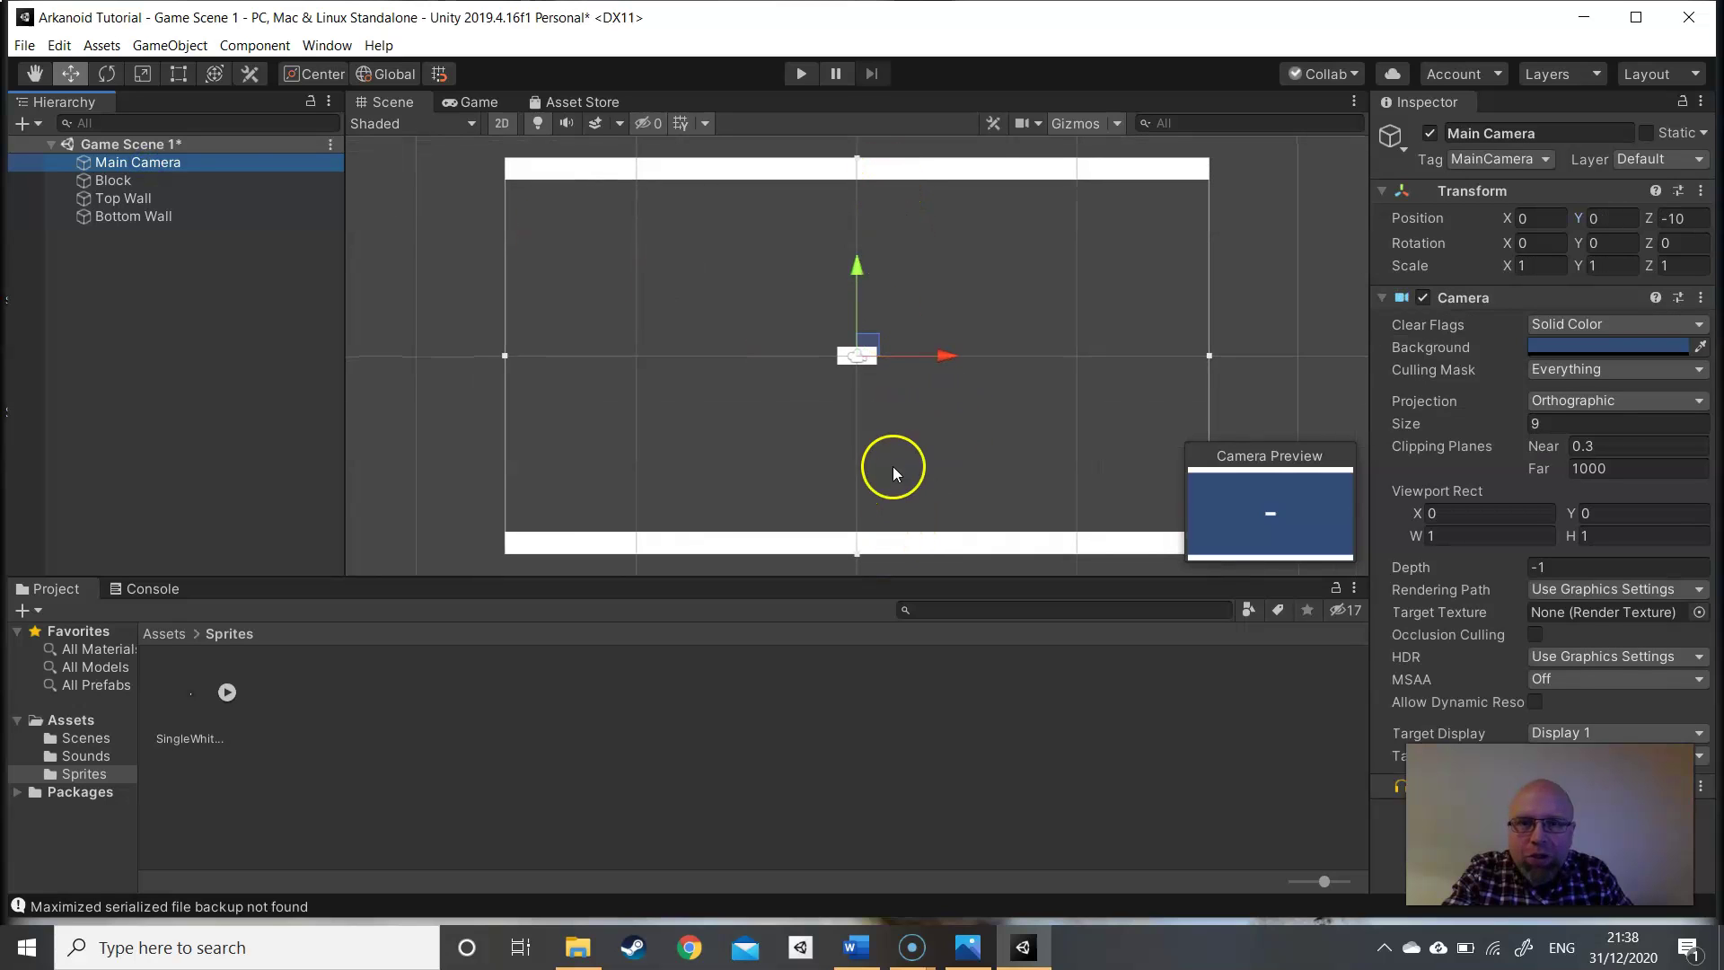
{"action": "left_click", "coordinate": [132, 215]}
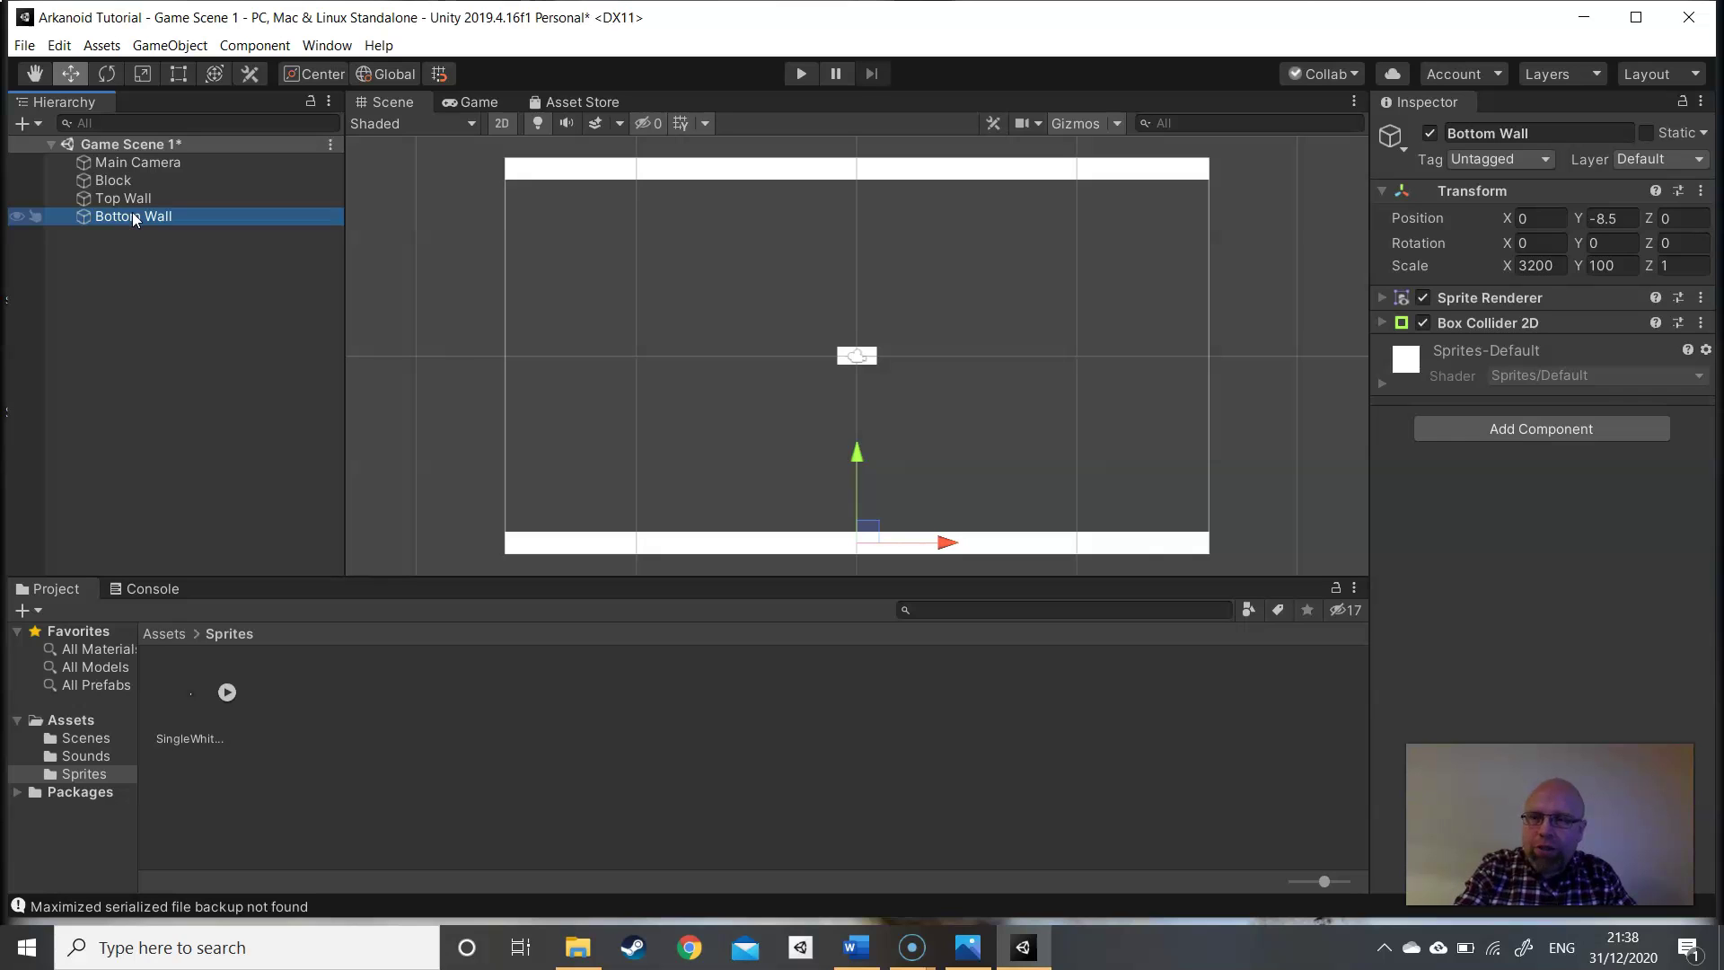
- Duplicate the Bottom Wall and name the copy 'Side Wall'
{"action": "key", "text": "ctrl+d"}
{"action": "left_click", "coordinate": [202, 239]}
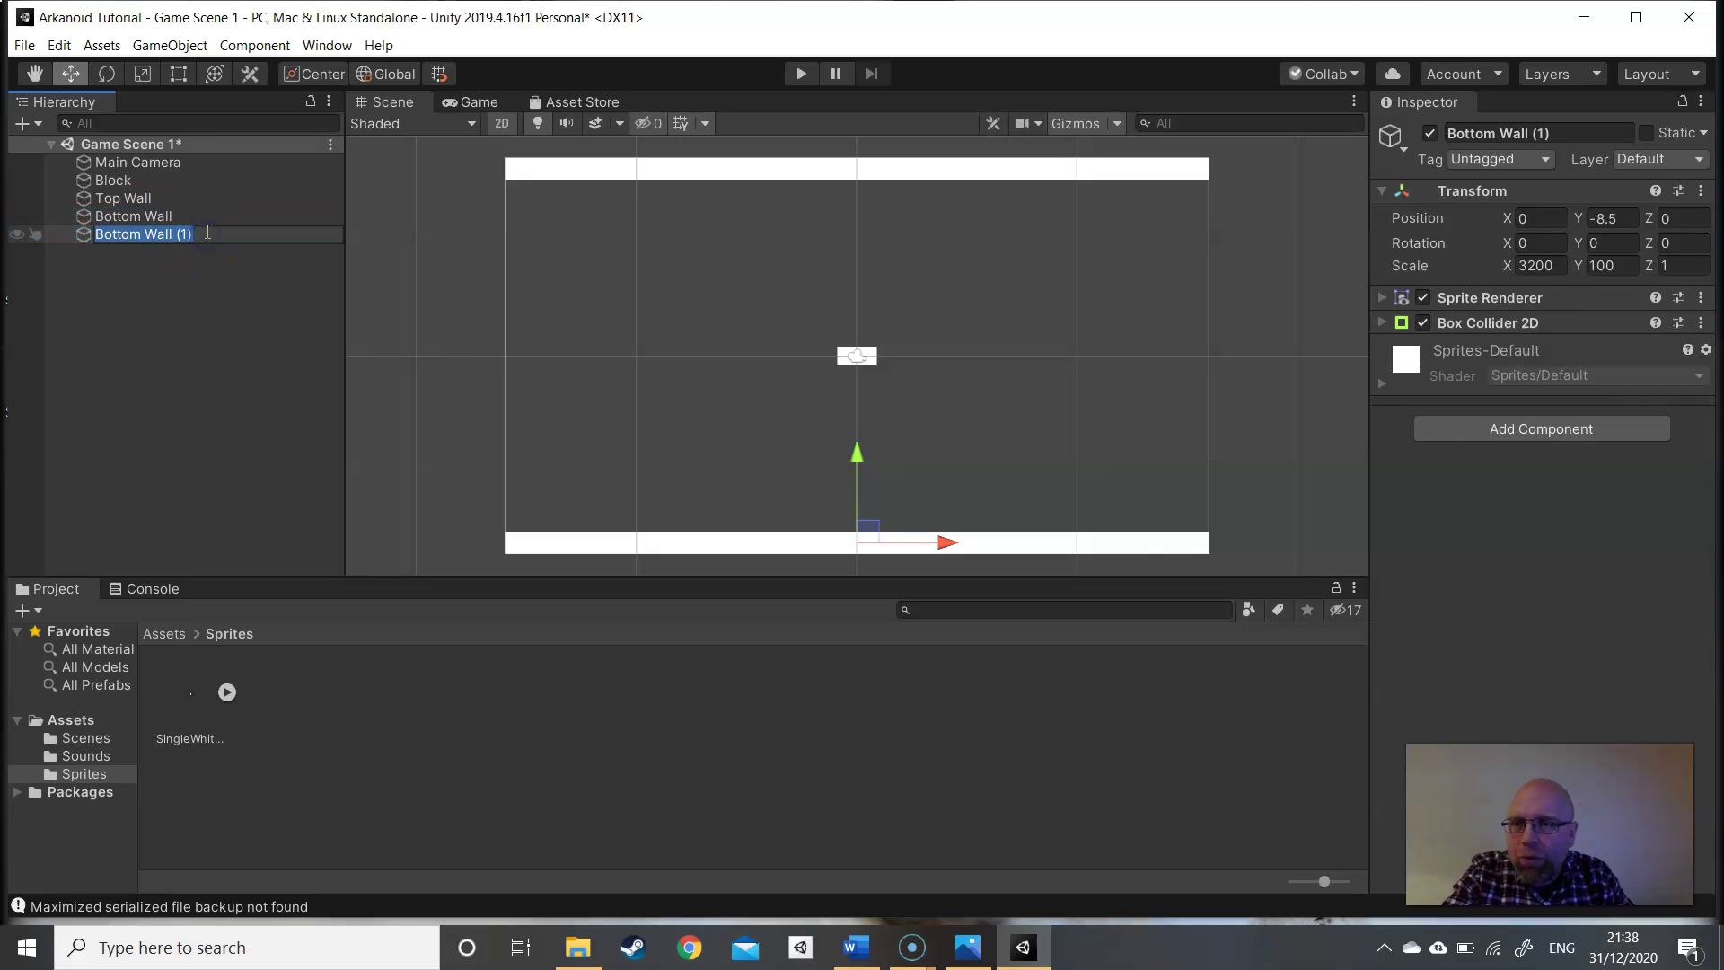
{"action": "left_click", "coordinate": [90, 235]}
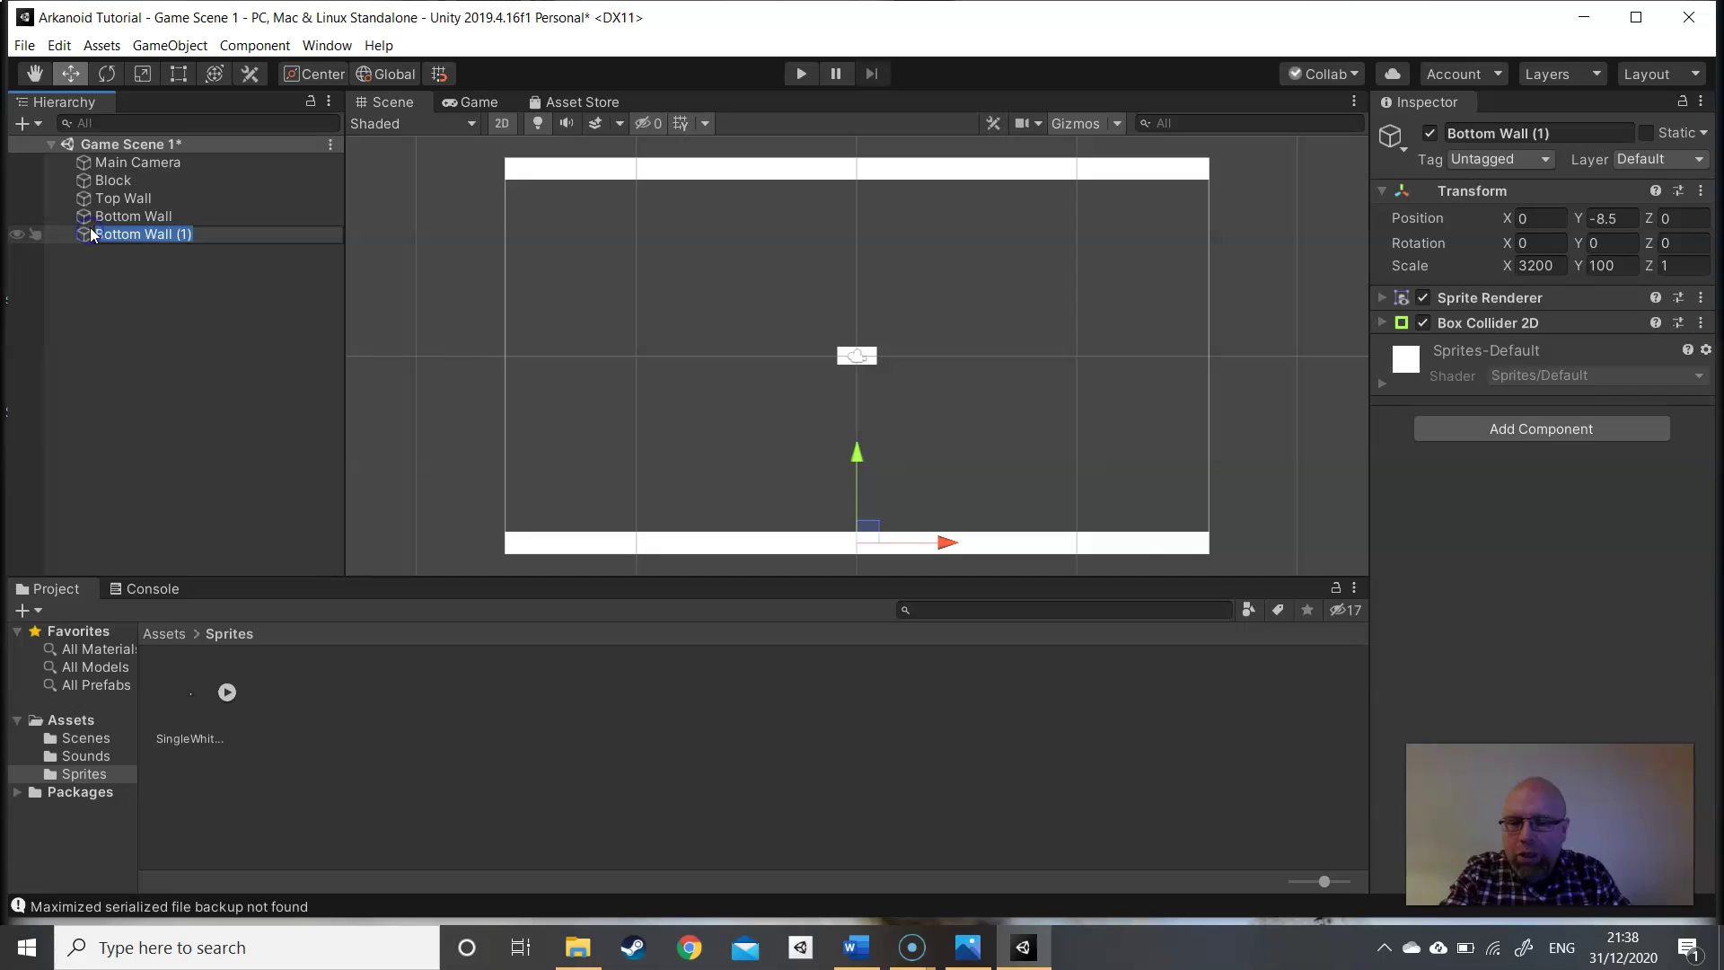
{"action": "type", "text": "Side"}
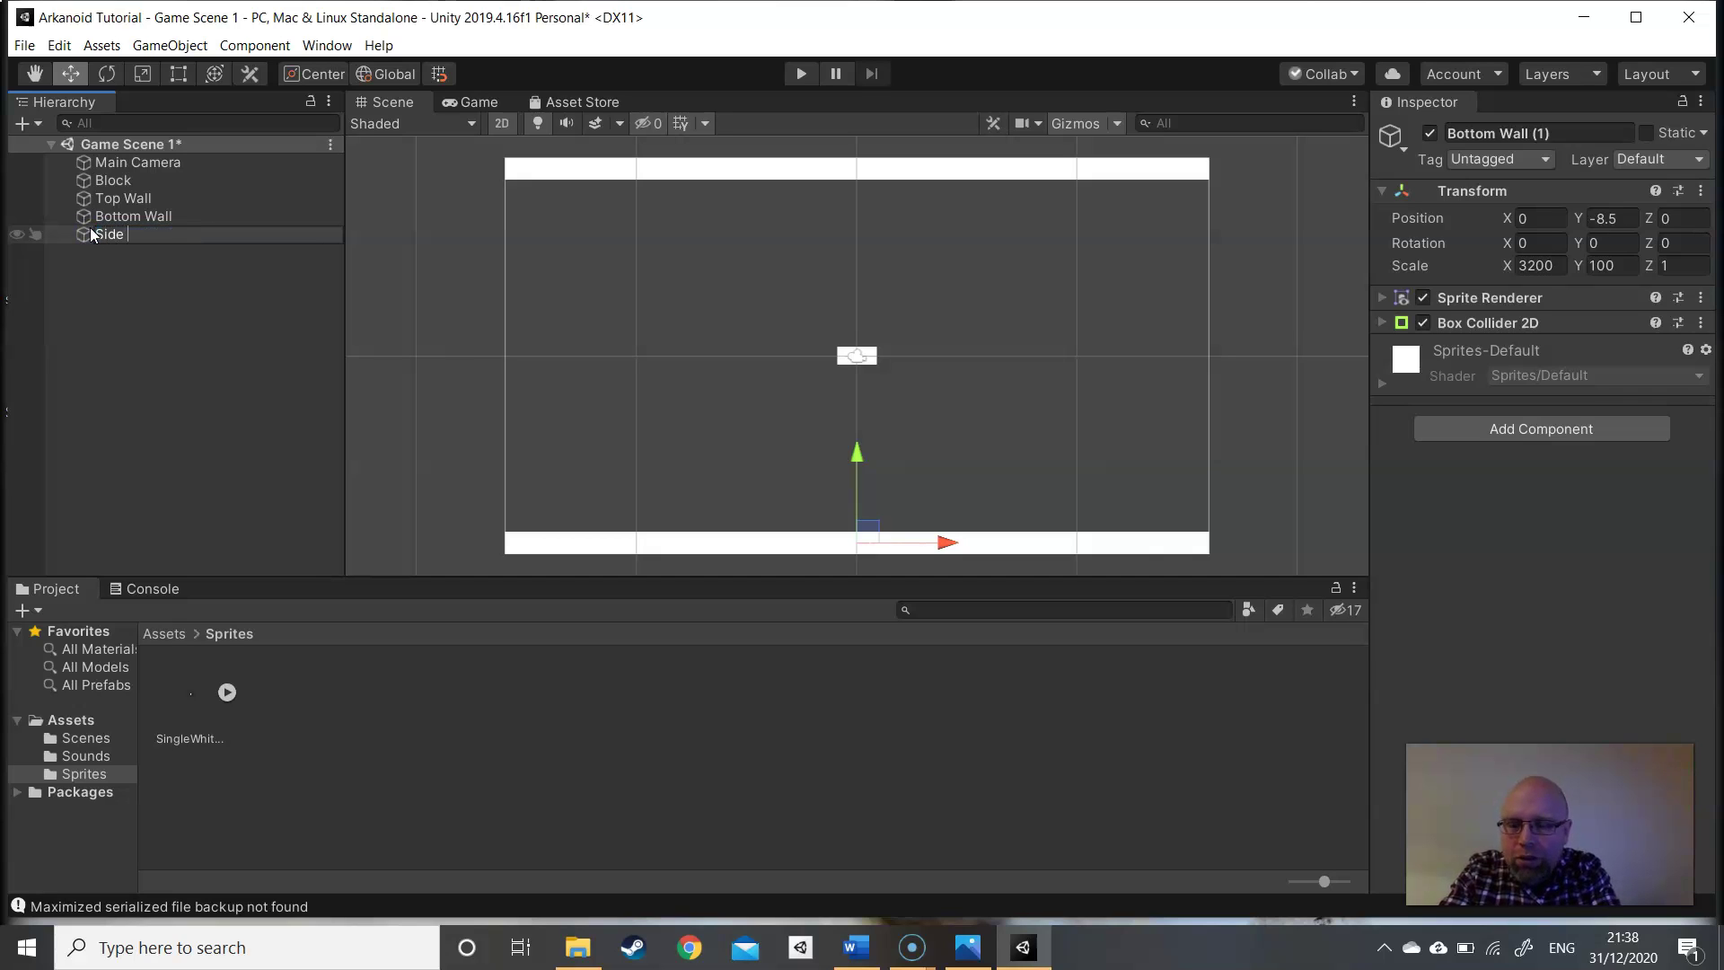
{"action": "type", "text": " Wall"}
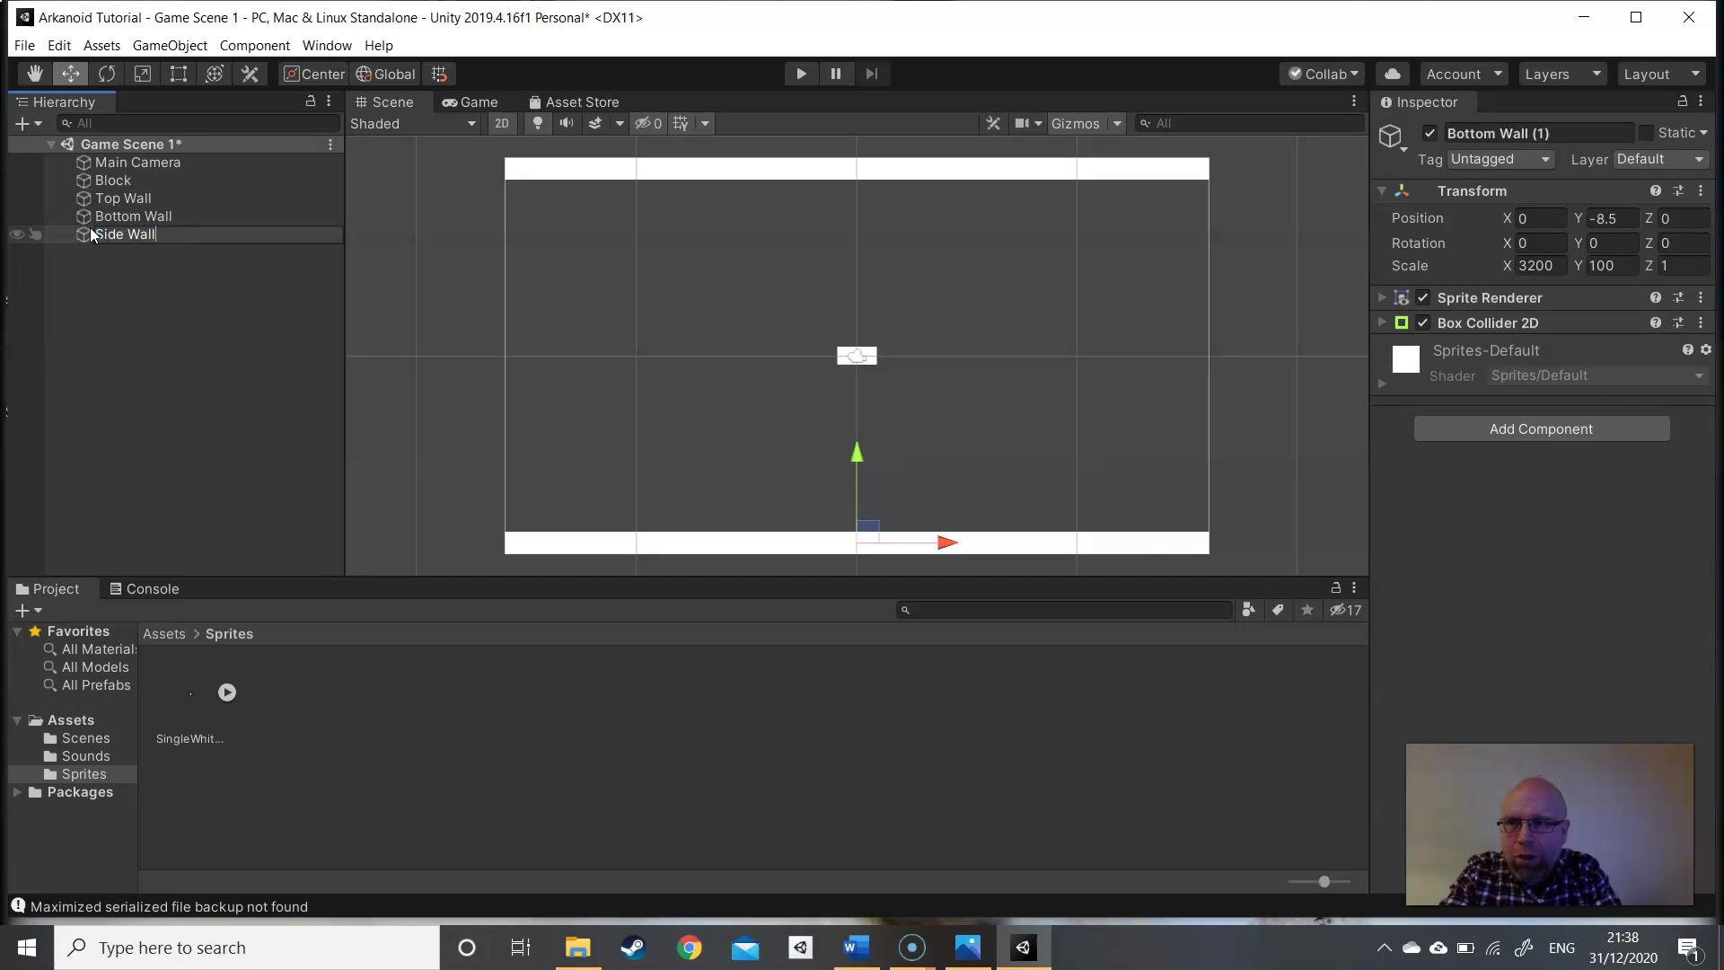
{"action": "key", "text": "Return"}
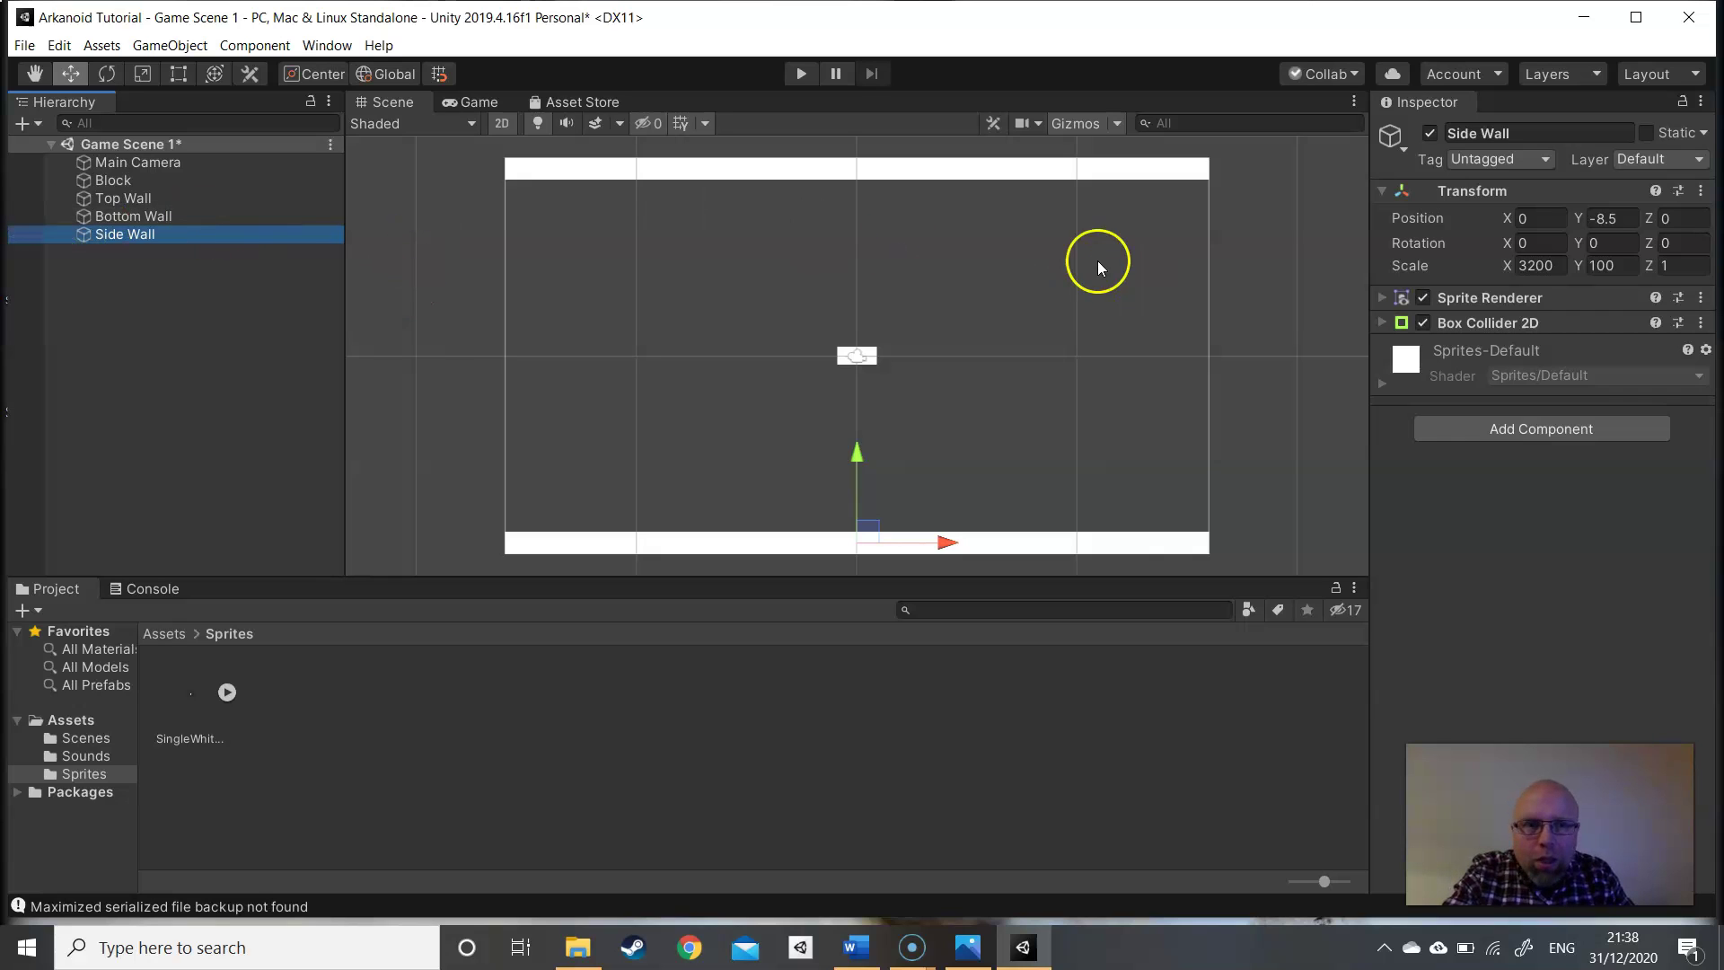
- Set Side Wall's Position Y to 0 and Scale X to 100, clearing Scale Y
{"action": "left_click", "coordinate": [1602, 218]}
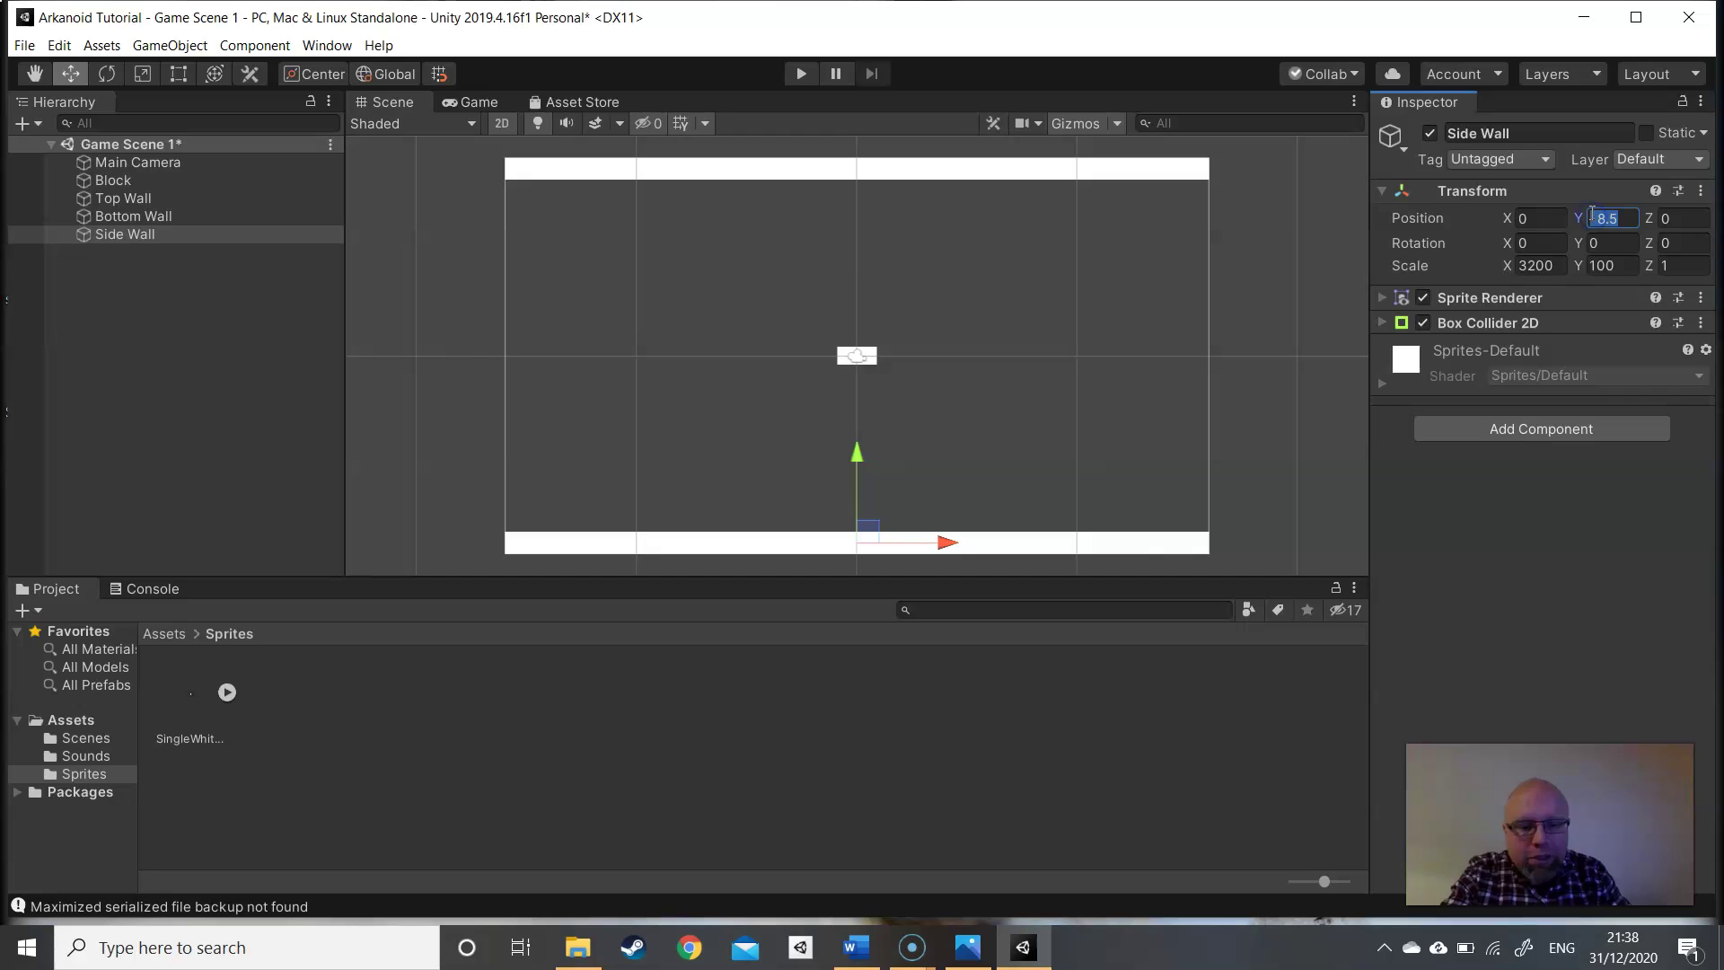
{"action": "type", "text": "0"}
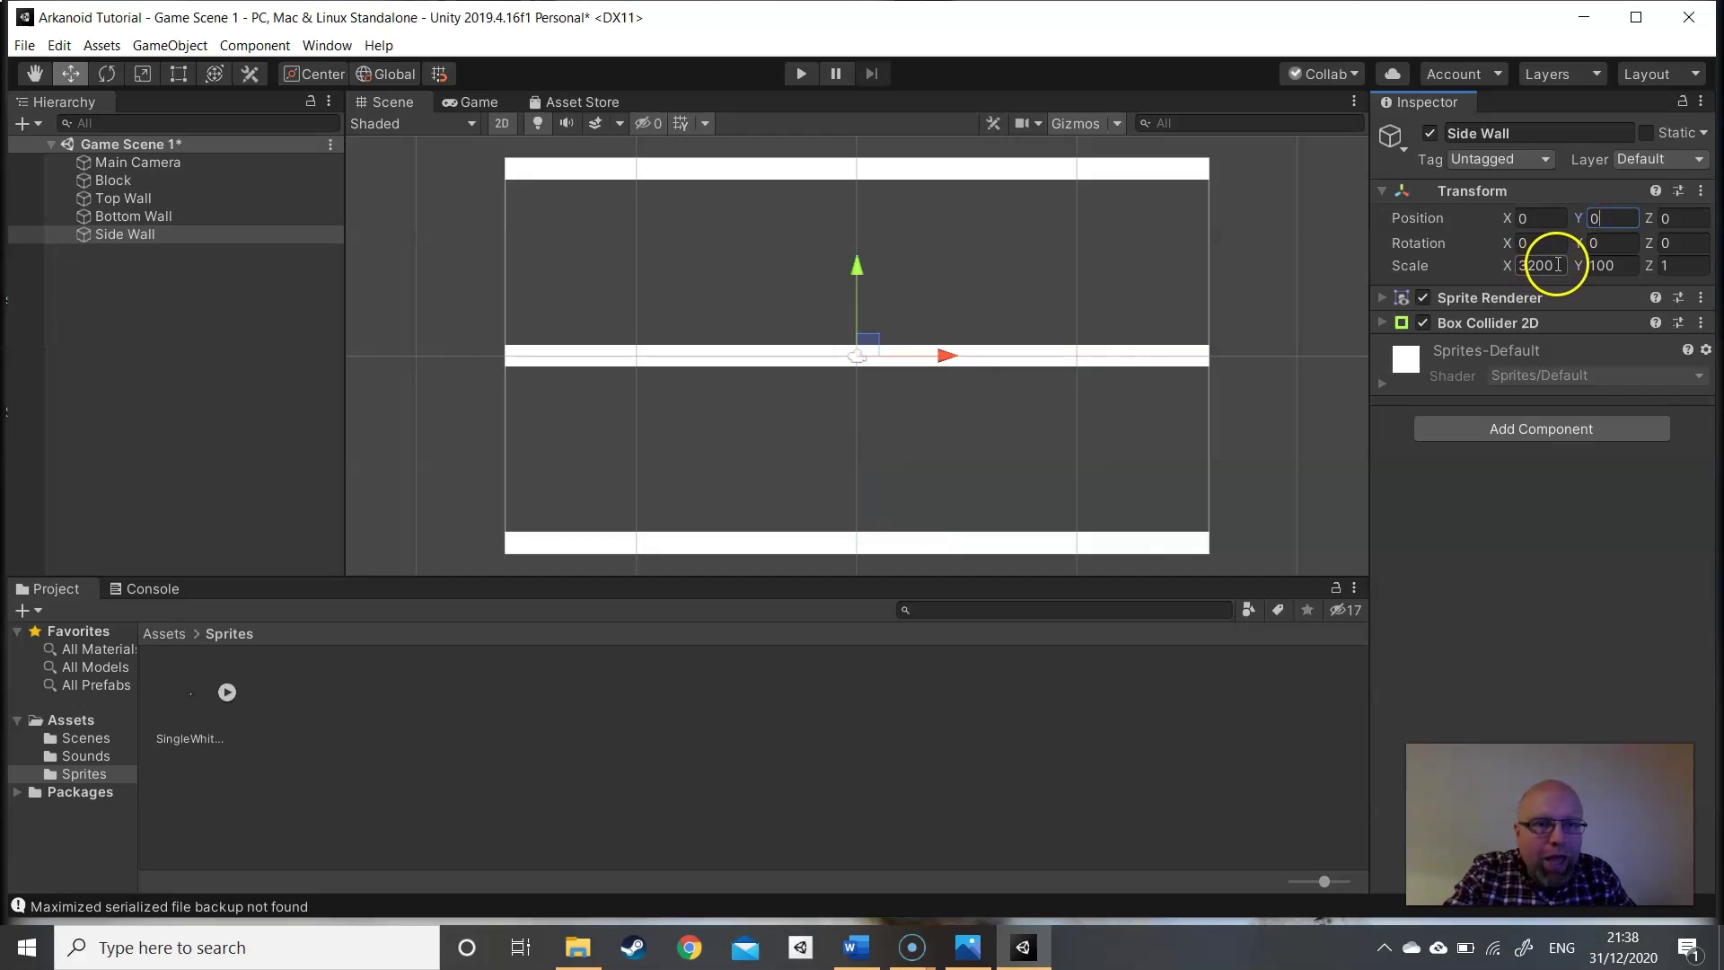
{"action": "left_click", "coordinate": [1514, 266]}
{"action": "type", "text": "100"}
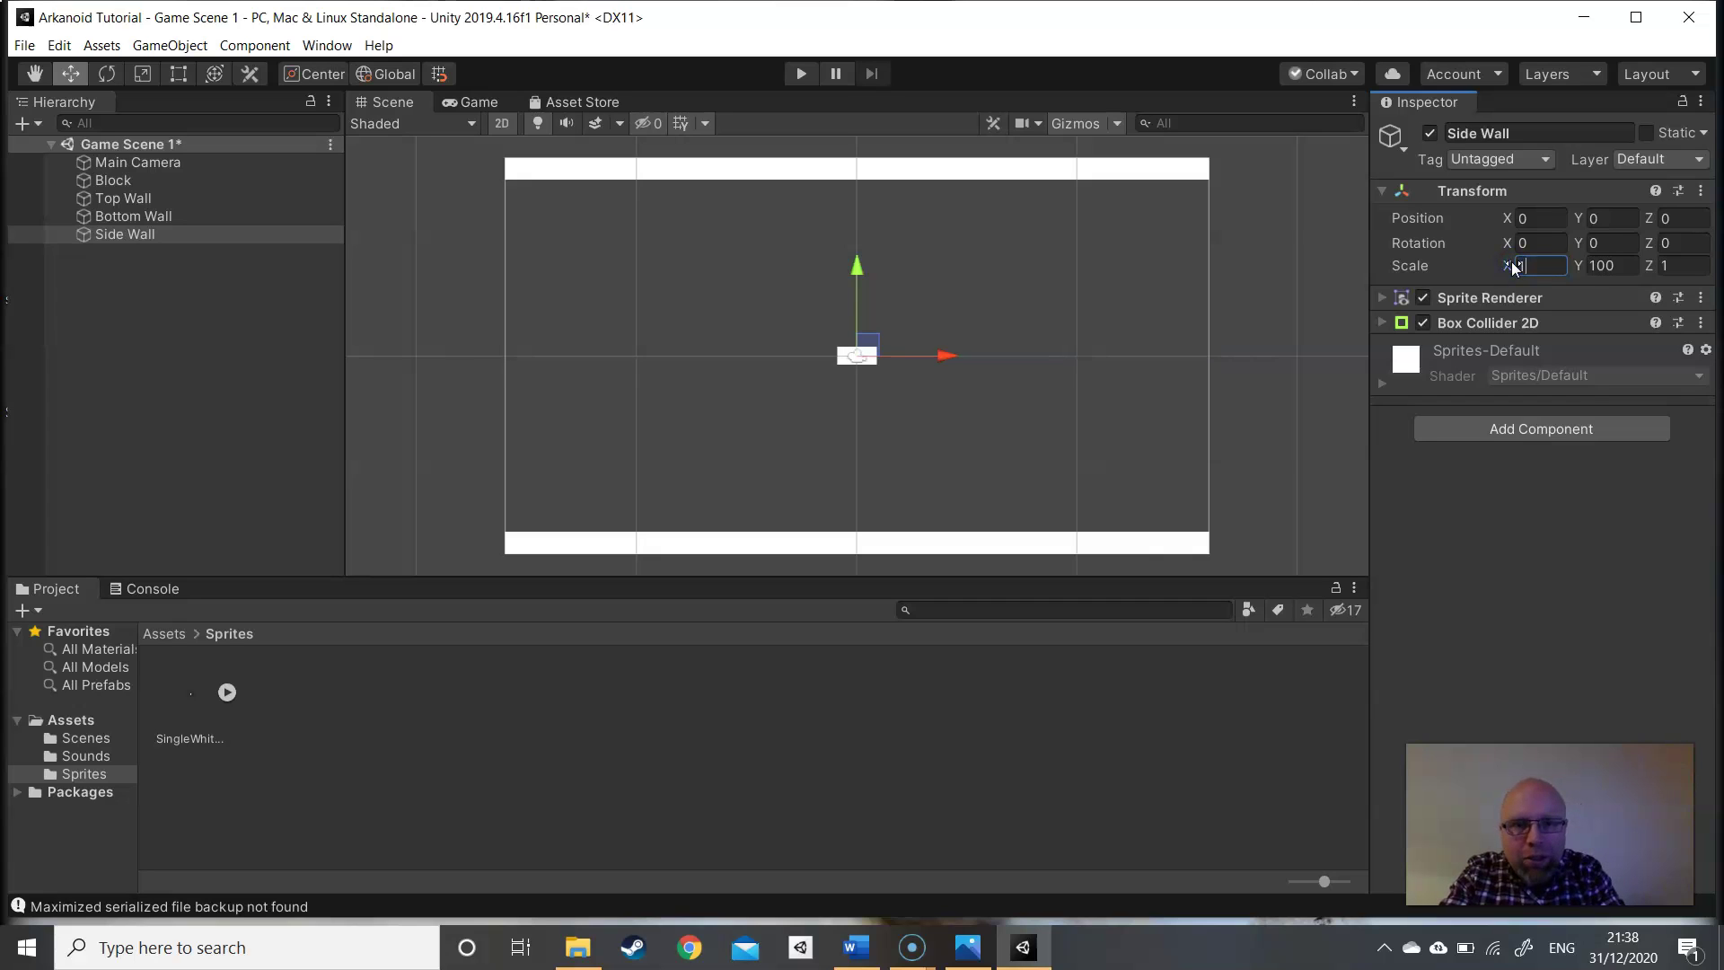
{"action": "left_click", "coordinate": [1615, 266]}
{"action": "key", "text": "BackSpace"}
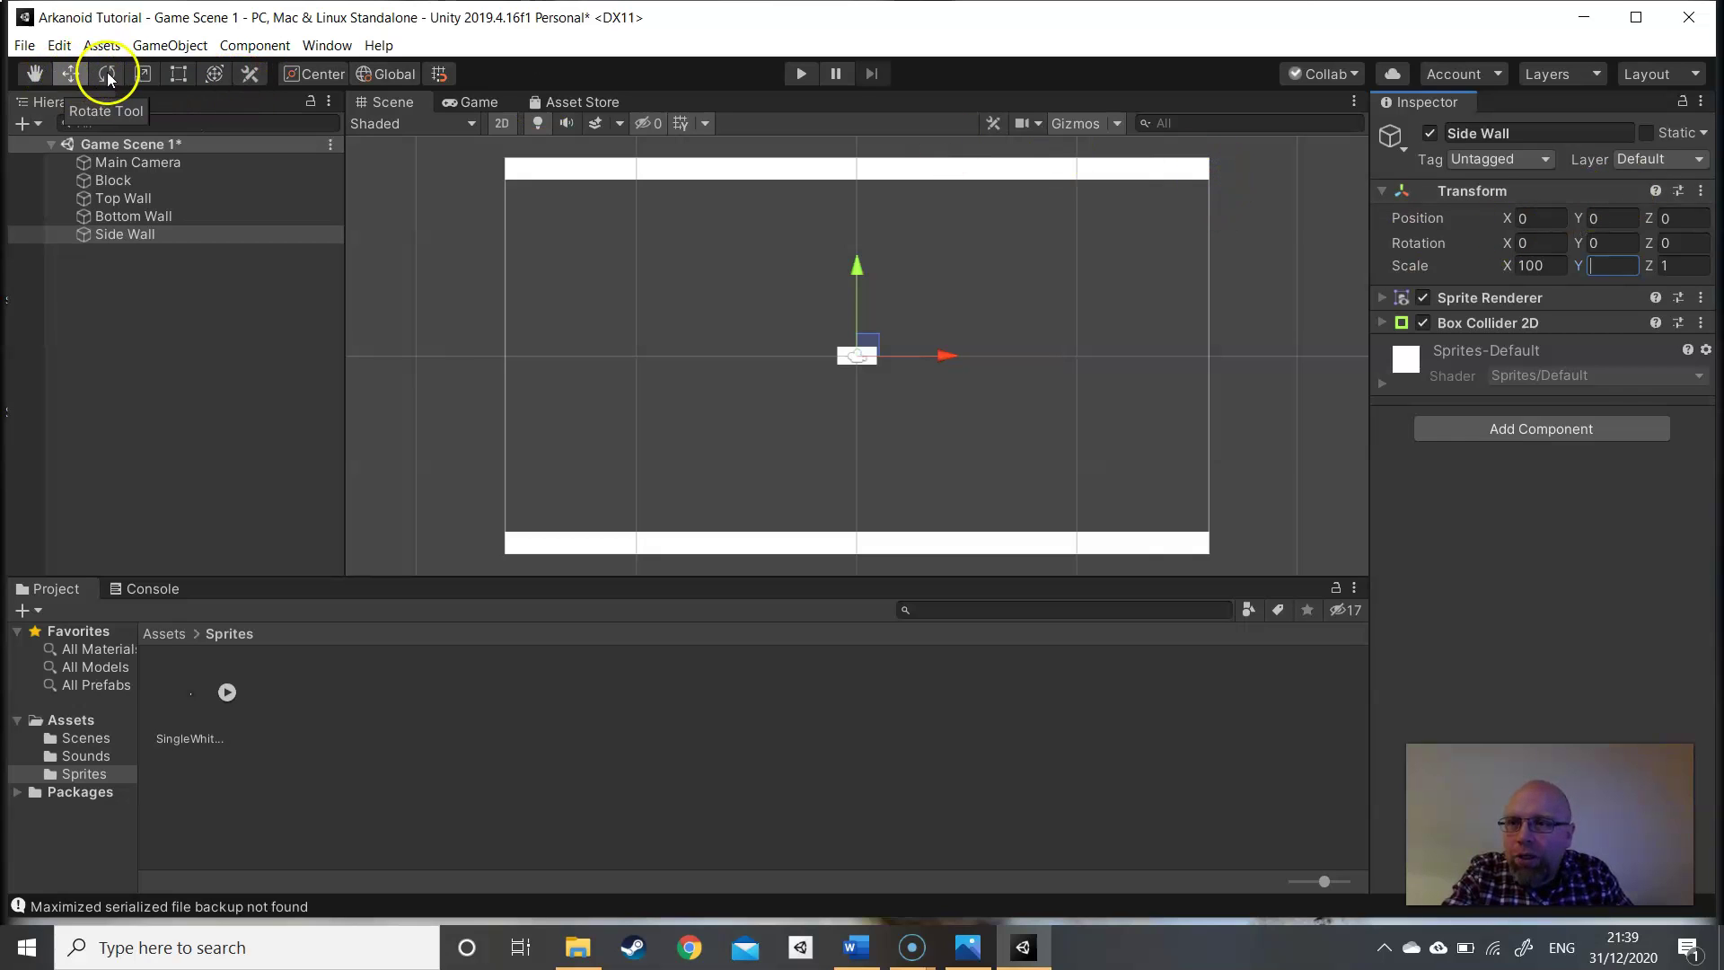
- Switch to the Rect tool and give the Side Wall Scale Y 1000
{"action": "left_click", "coordinate": [215, 76]}
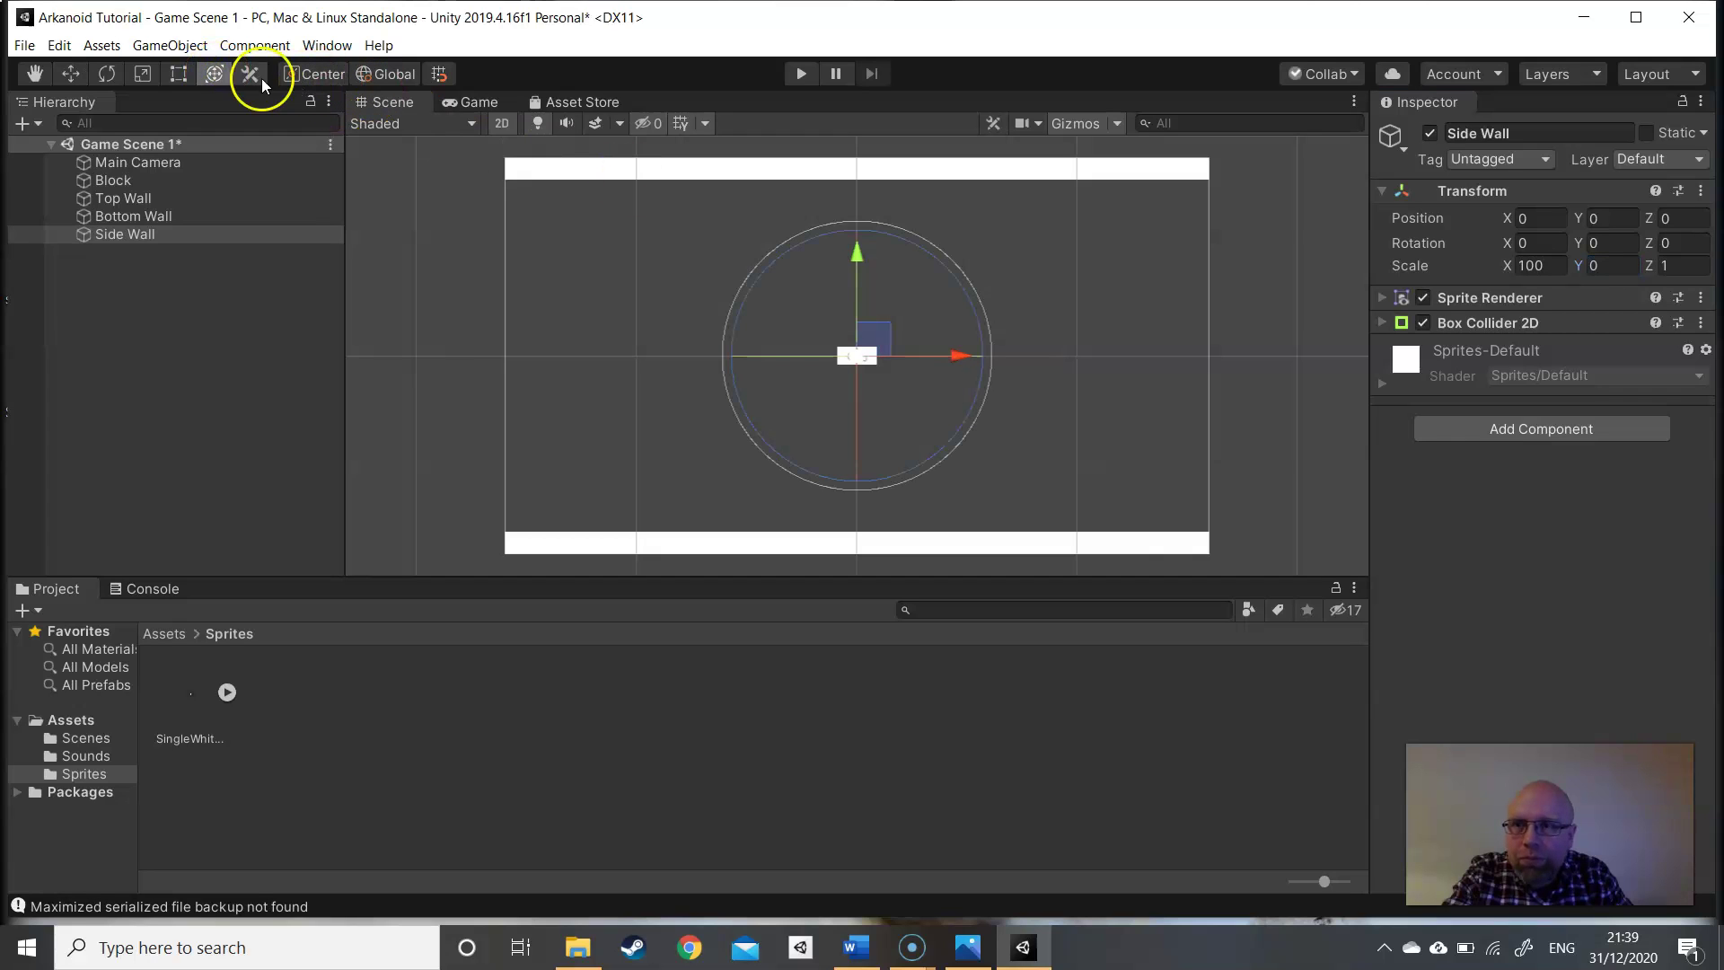
{"action": "left_click", "coordinate": [184, 78]}
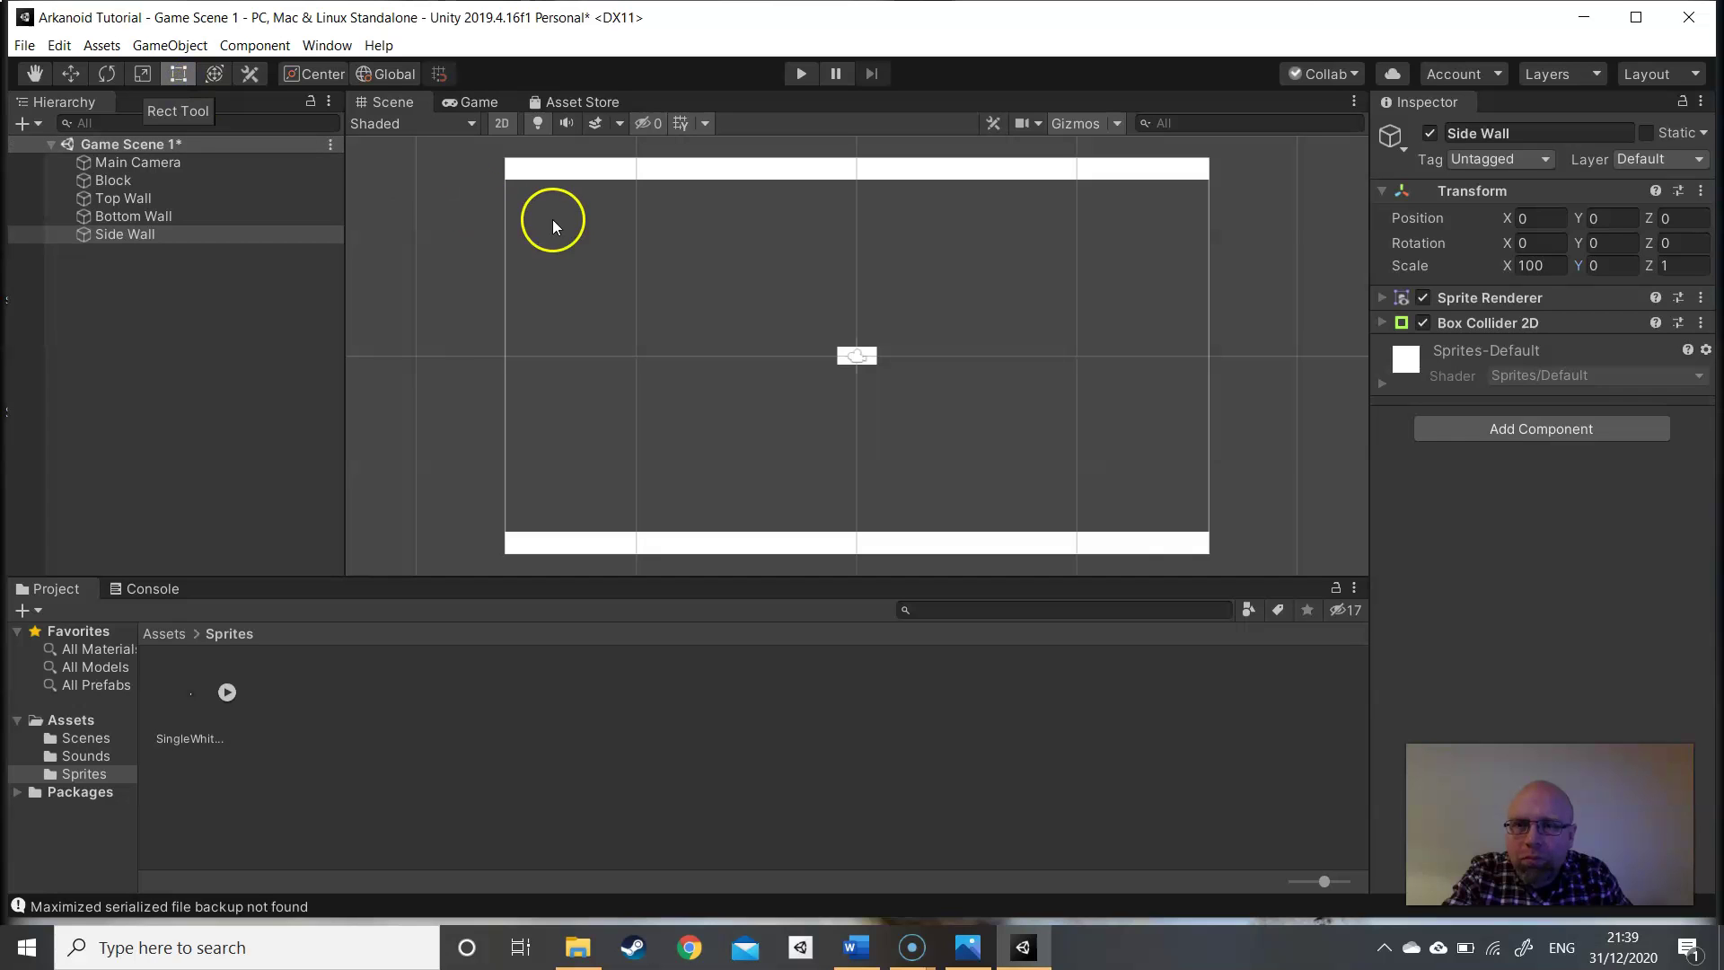
{"action": "double_click", "coordinate": [162, 235]}
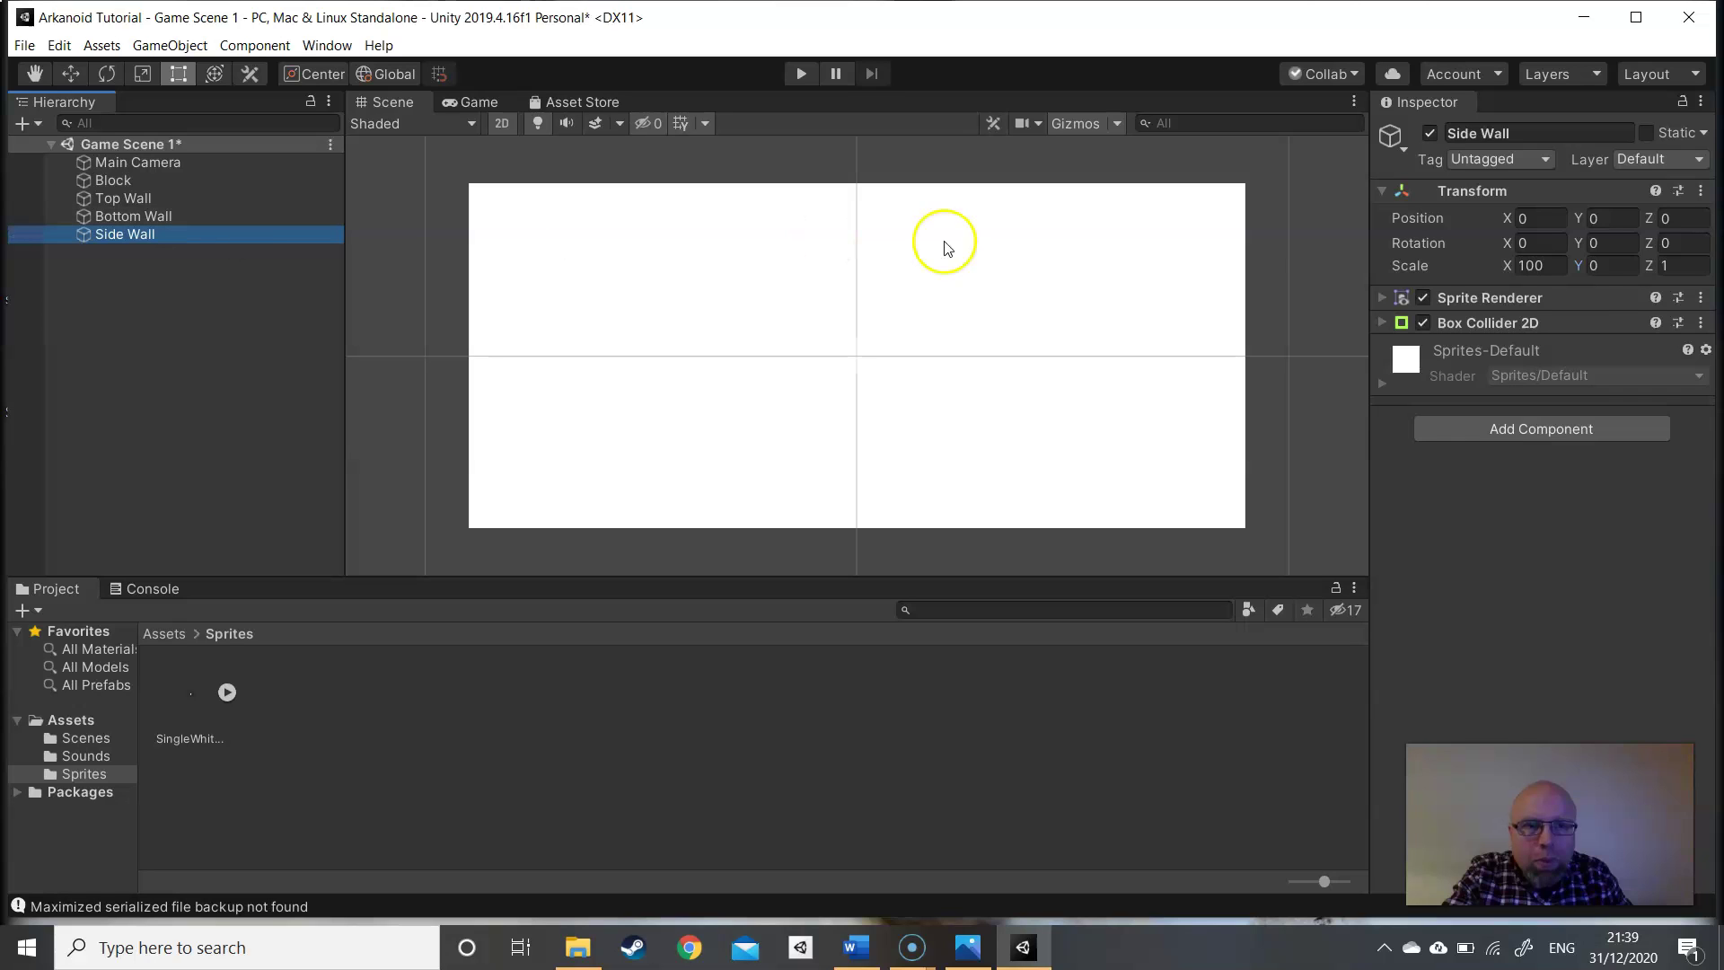
{"action": "left_click", "coordinate": [1600, 265]}
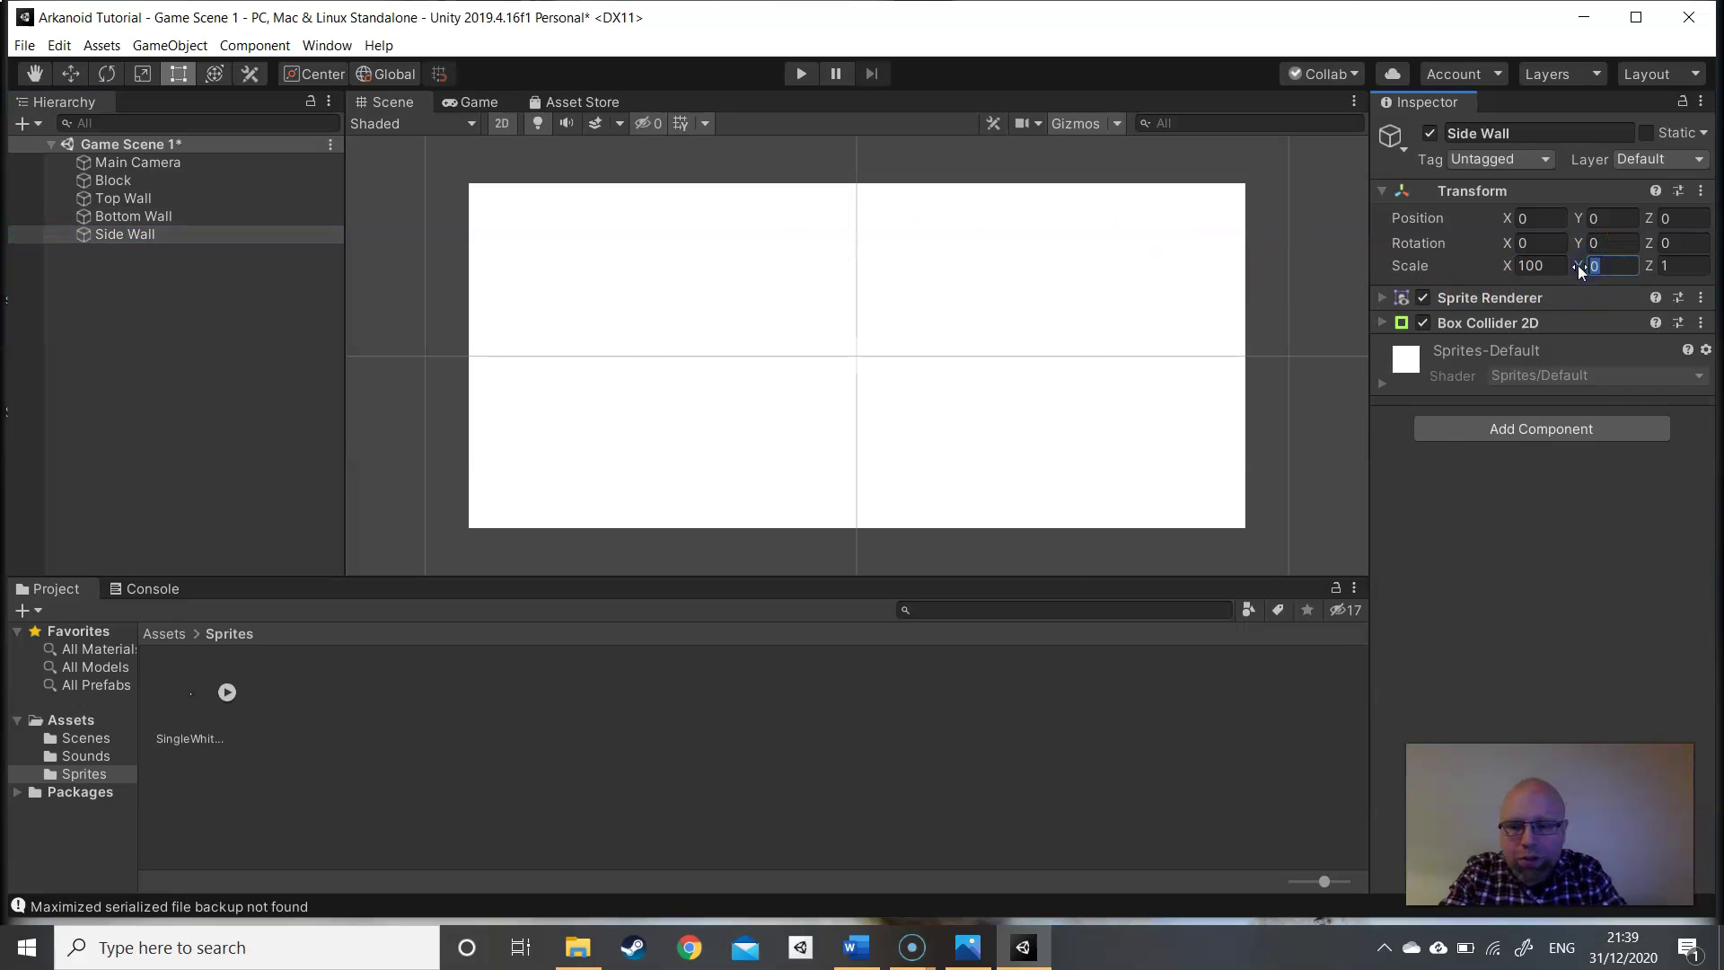
{"action": "type", "text": "1000"}
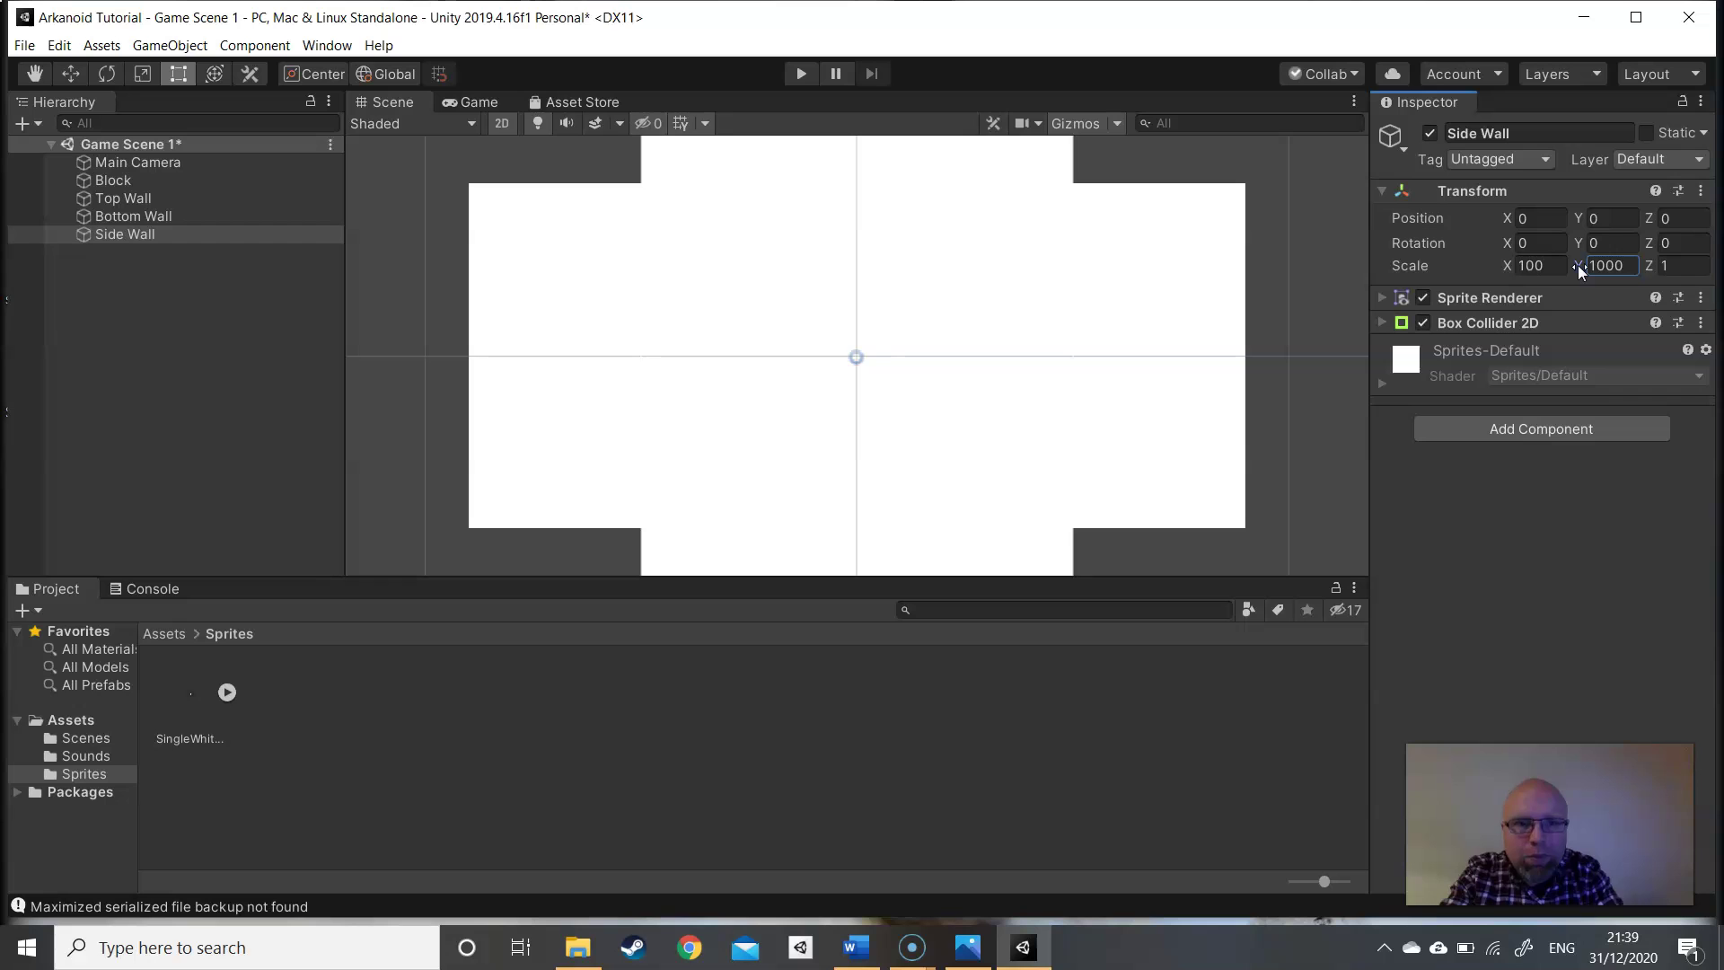
{"action": "left_click", "coordinate": [1118, 282]}
- Stretch the Side Wall's handles up to the top wall and down to the bottom wall
{"action": "scroll", "coordinate": [1119, 284], "scroll_direction": "down", "scroll_amount": 2}
{"action": "scroll", "coordinate": [1119, 285], "scroll_direction": "down", "scroll_amount": 8}
{"action": "scroll", "coordinate": [1106, 307], "scroll_direction": "down", "scroll_amount": 5}
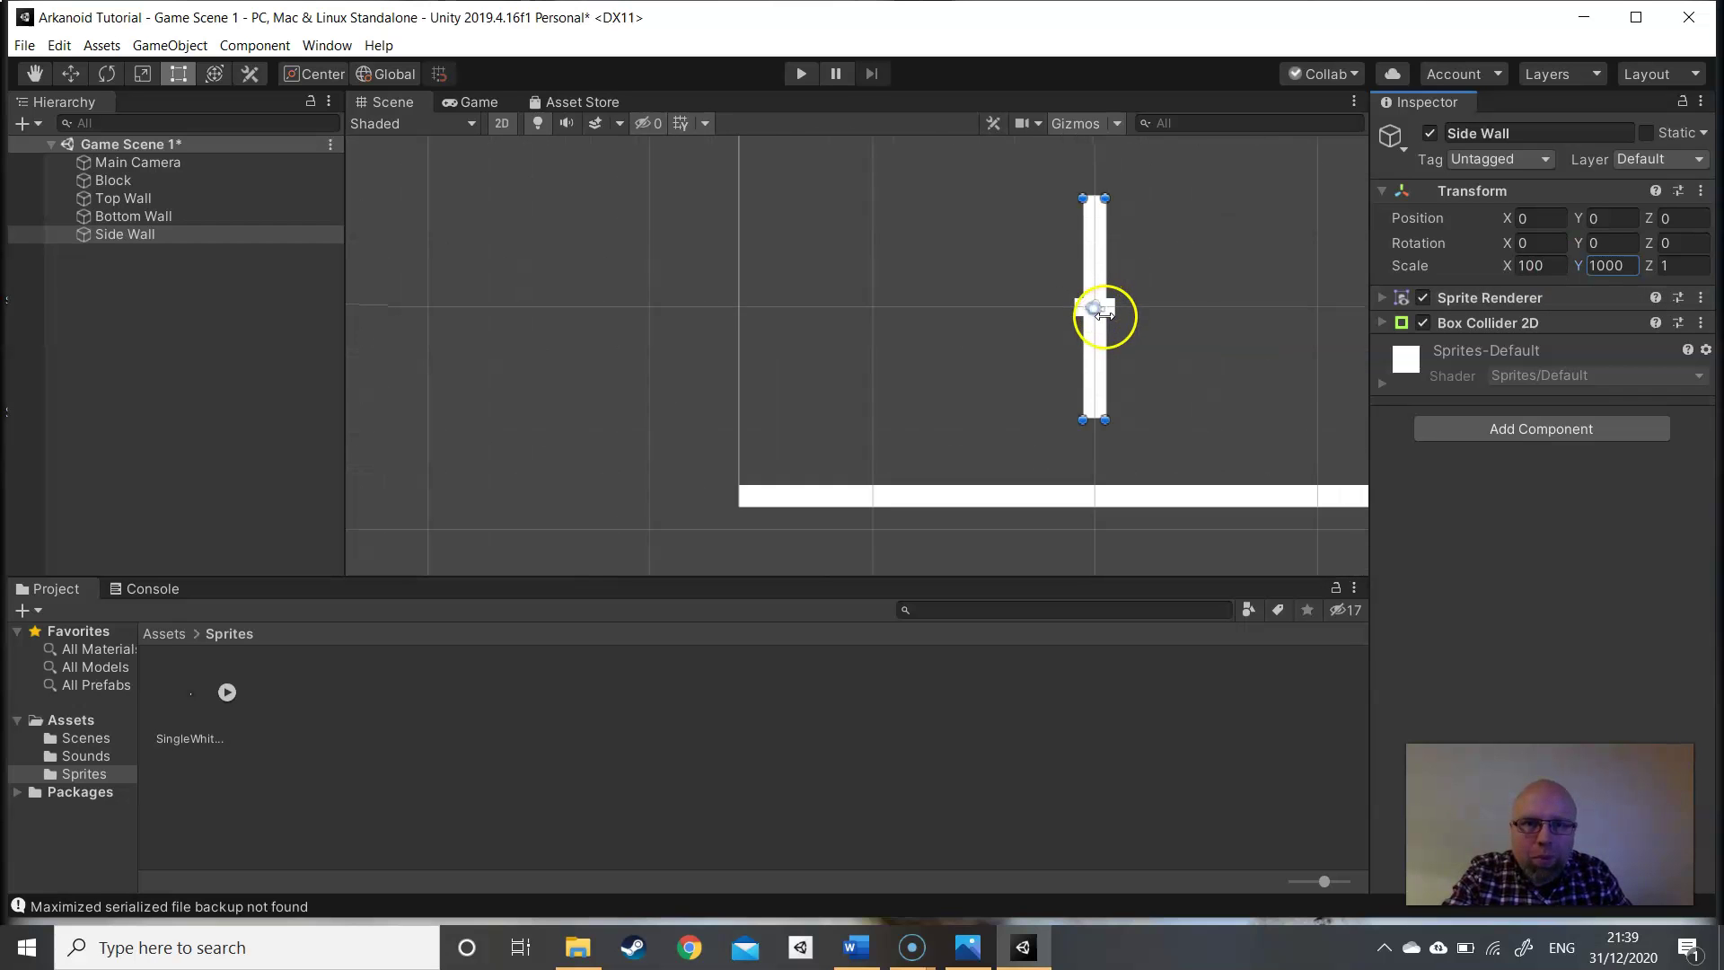
{"action": "double_click", "coordinate": [207, 163]}
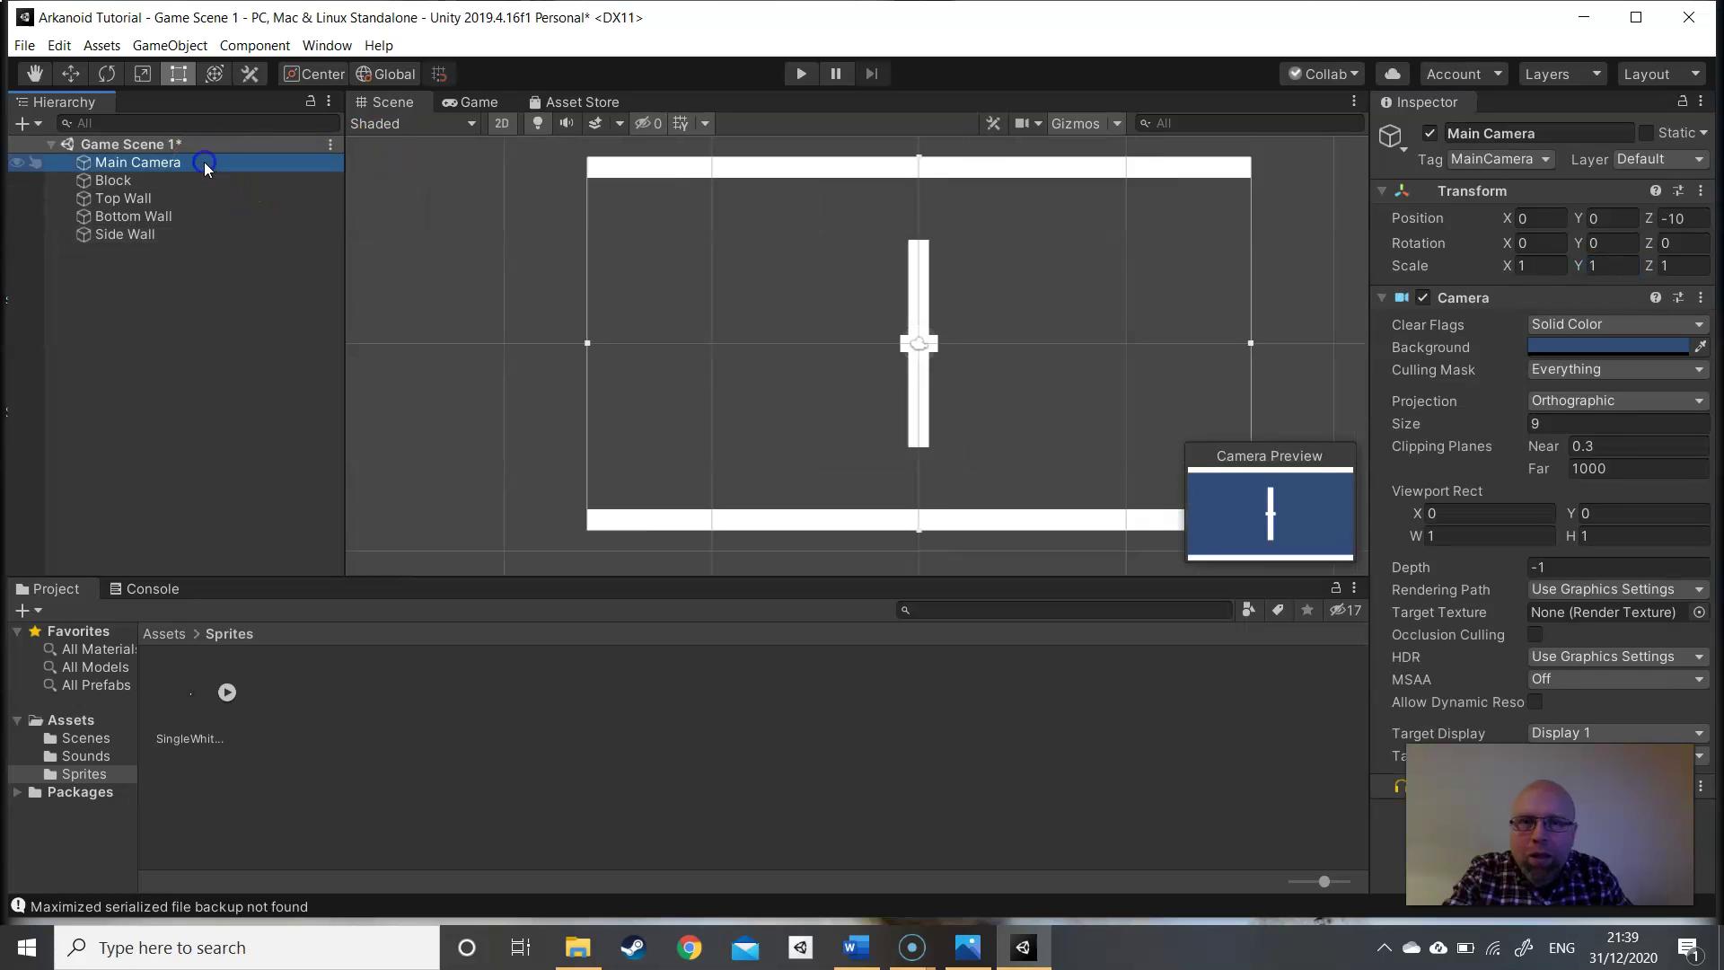
{"action": "left_click", "coordinate": [857, 259]}
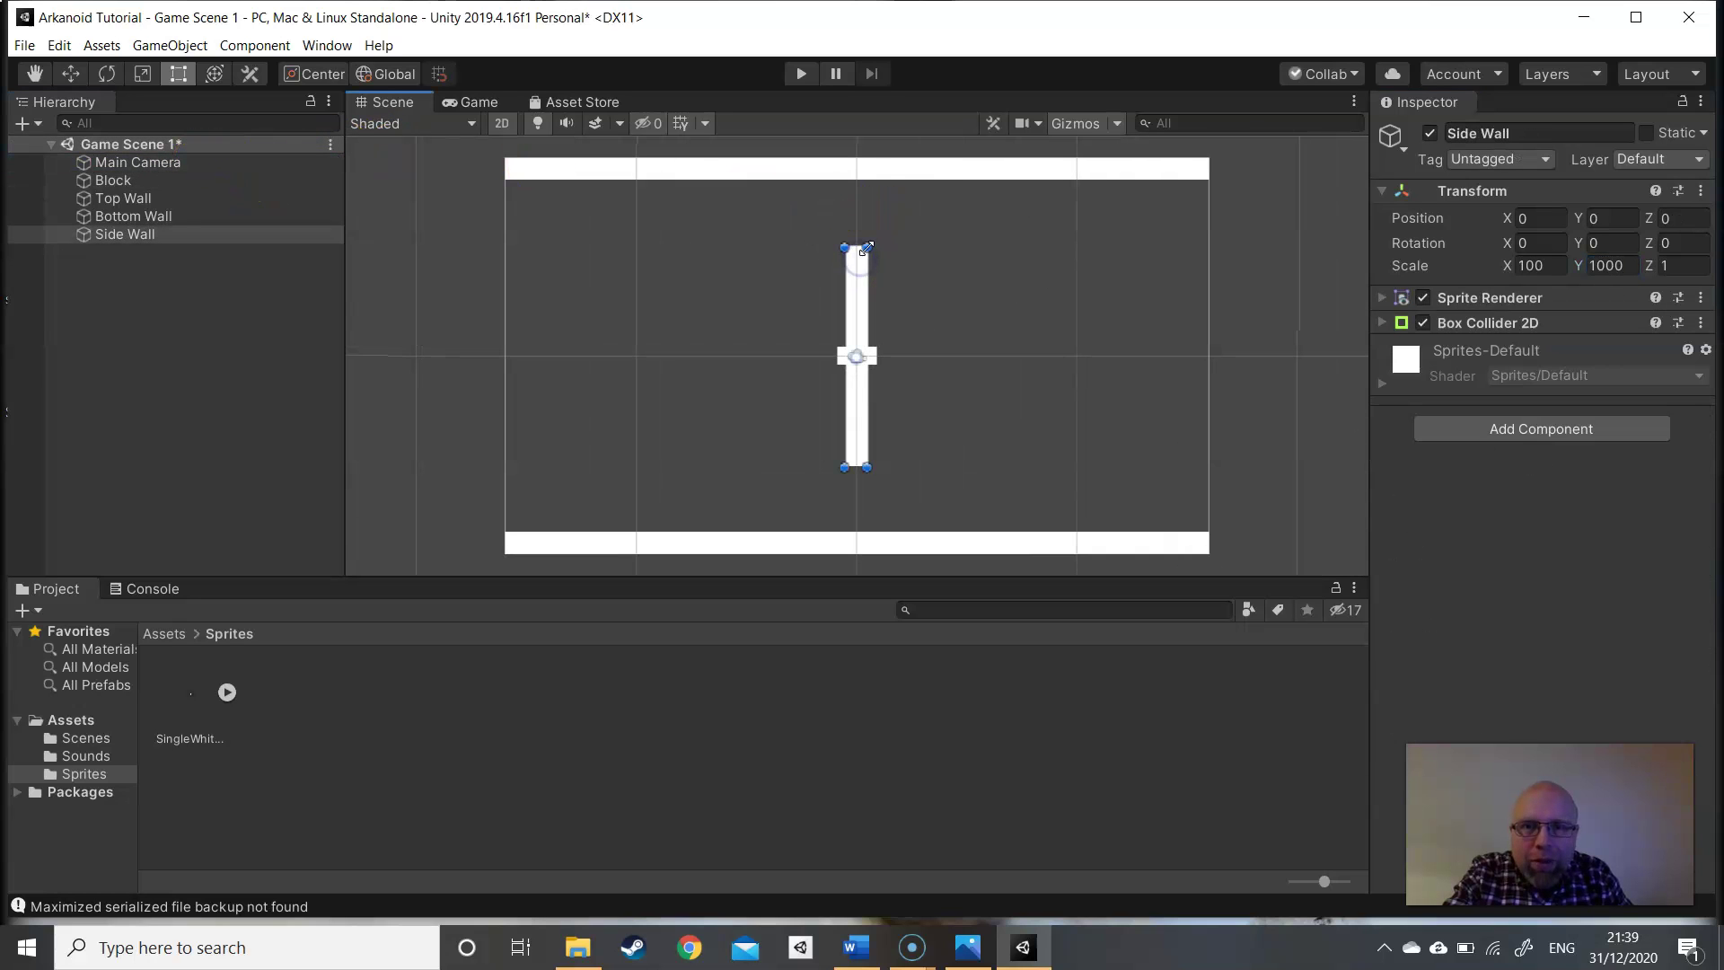
{"action": "left_click_drag", "start_coordinate": [866, 248], "coordinate": [869, 158]}
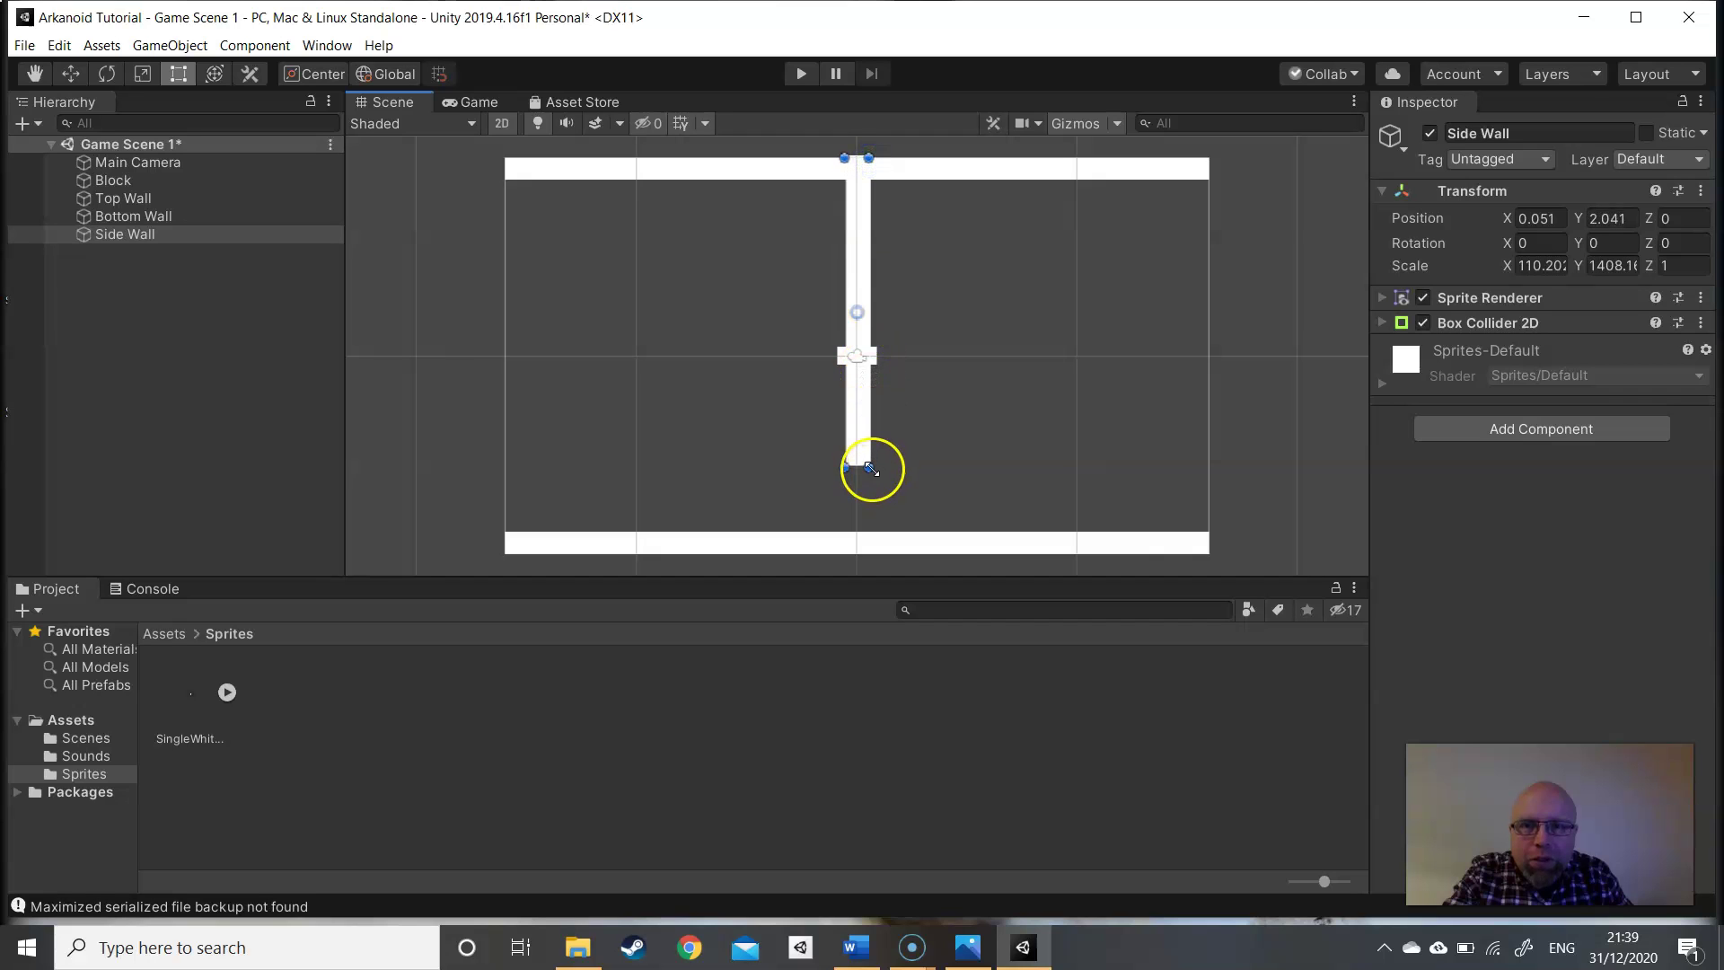
{"action": "left_click_drag", "start_coordinate": [870, 468], "coordinate": [864, 551]}
- Set the Side Wall's Scale Y to 1800 and its Position X and Y to 0
{"action": "left_click", "coordinate": [1604, 266]}
{"action": "left_click", "coordinate": [1610, 314]}
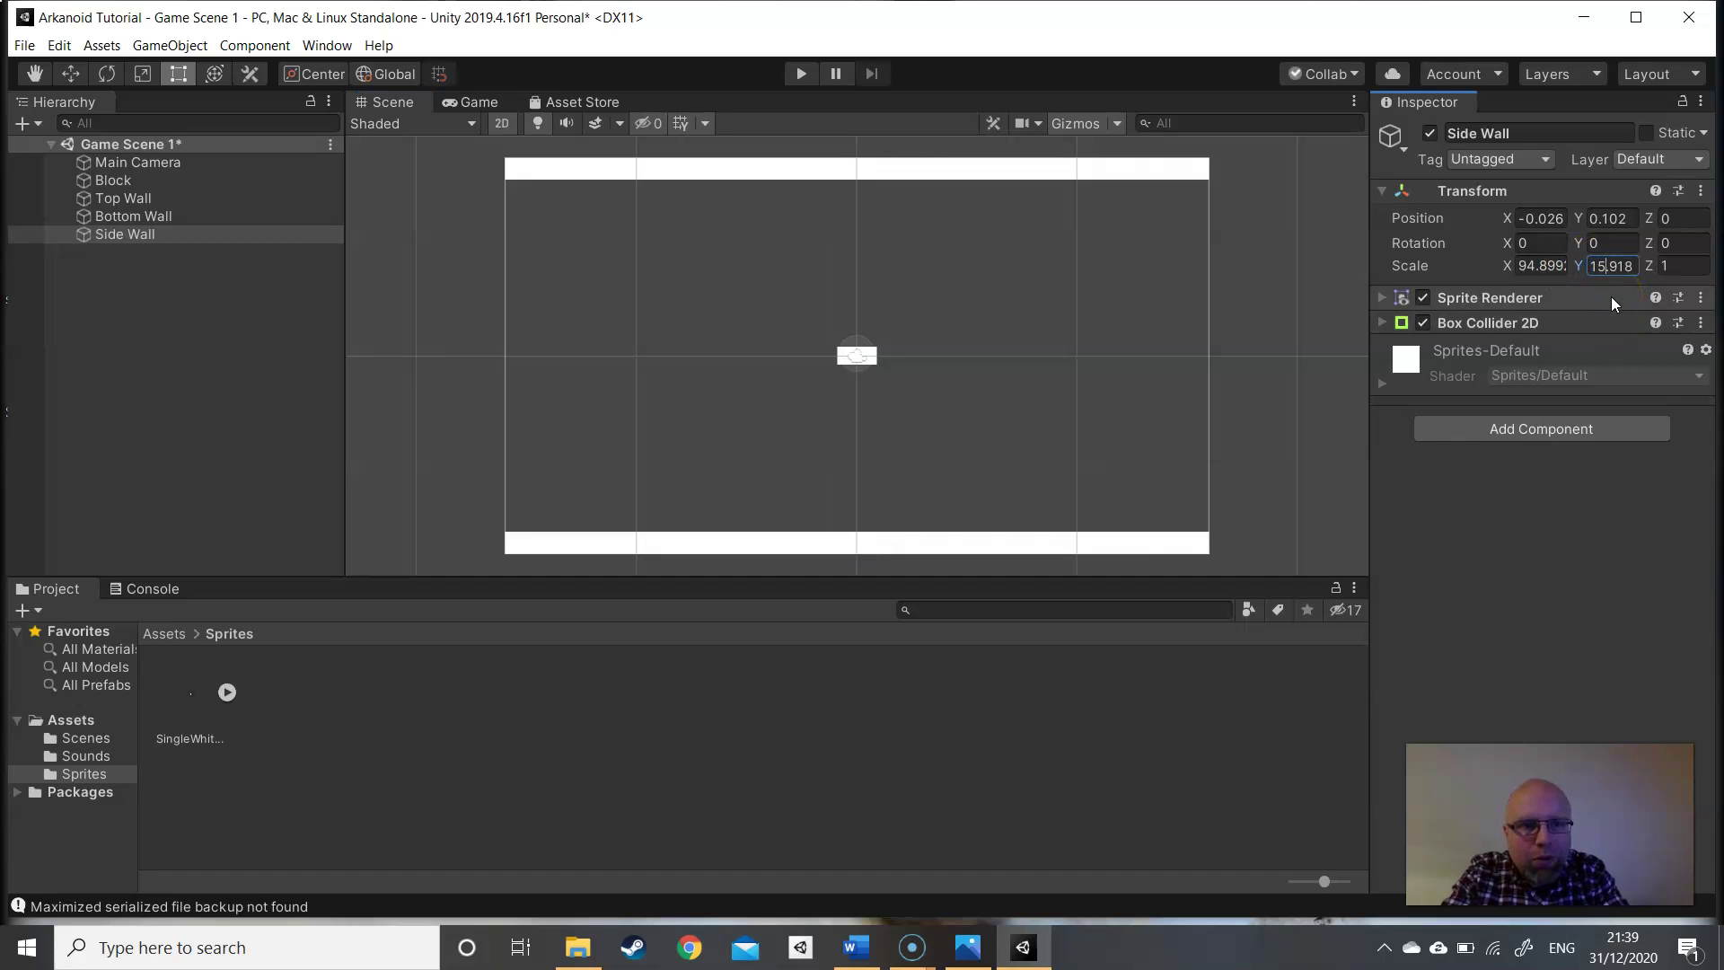
{"action": "type", "text": "150"}
{"action": "key", "text": "BackSpace"}
{"action": "key", "text": "BackSpace"}
{"action": "key", "text": "BackSpace"}
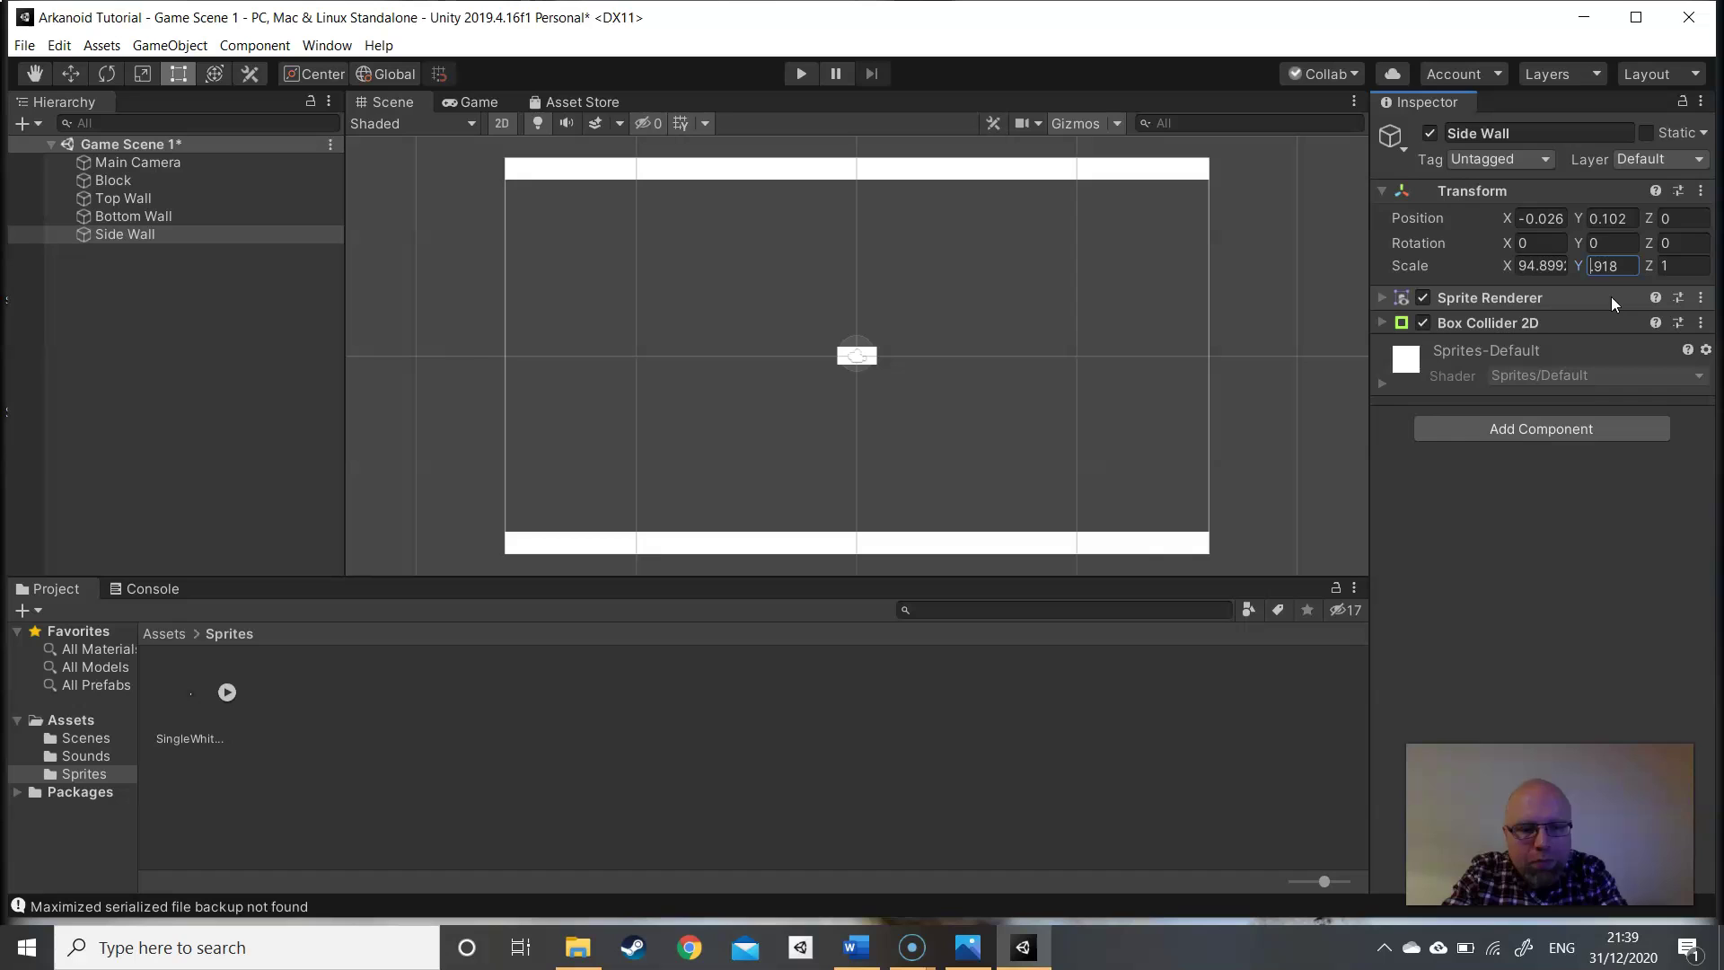
{"action": "key", "text": "Delete"}
{"action": "key", "text": "Delete"}
{"action": "key", "text": "Delete"}
{"action": "key", "text": "Delete"}
{"action": "type", "text": "180"}
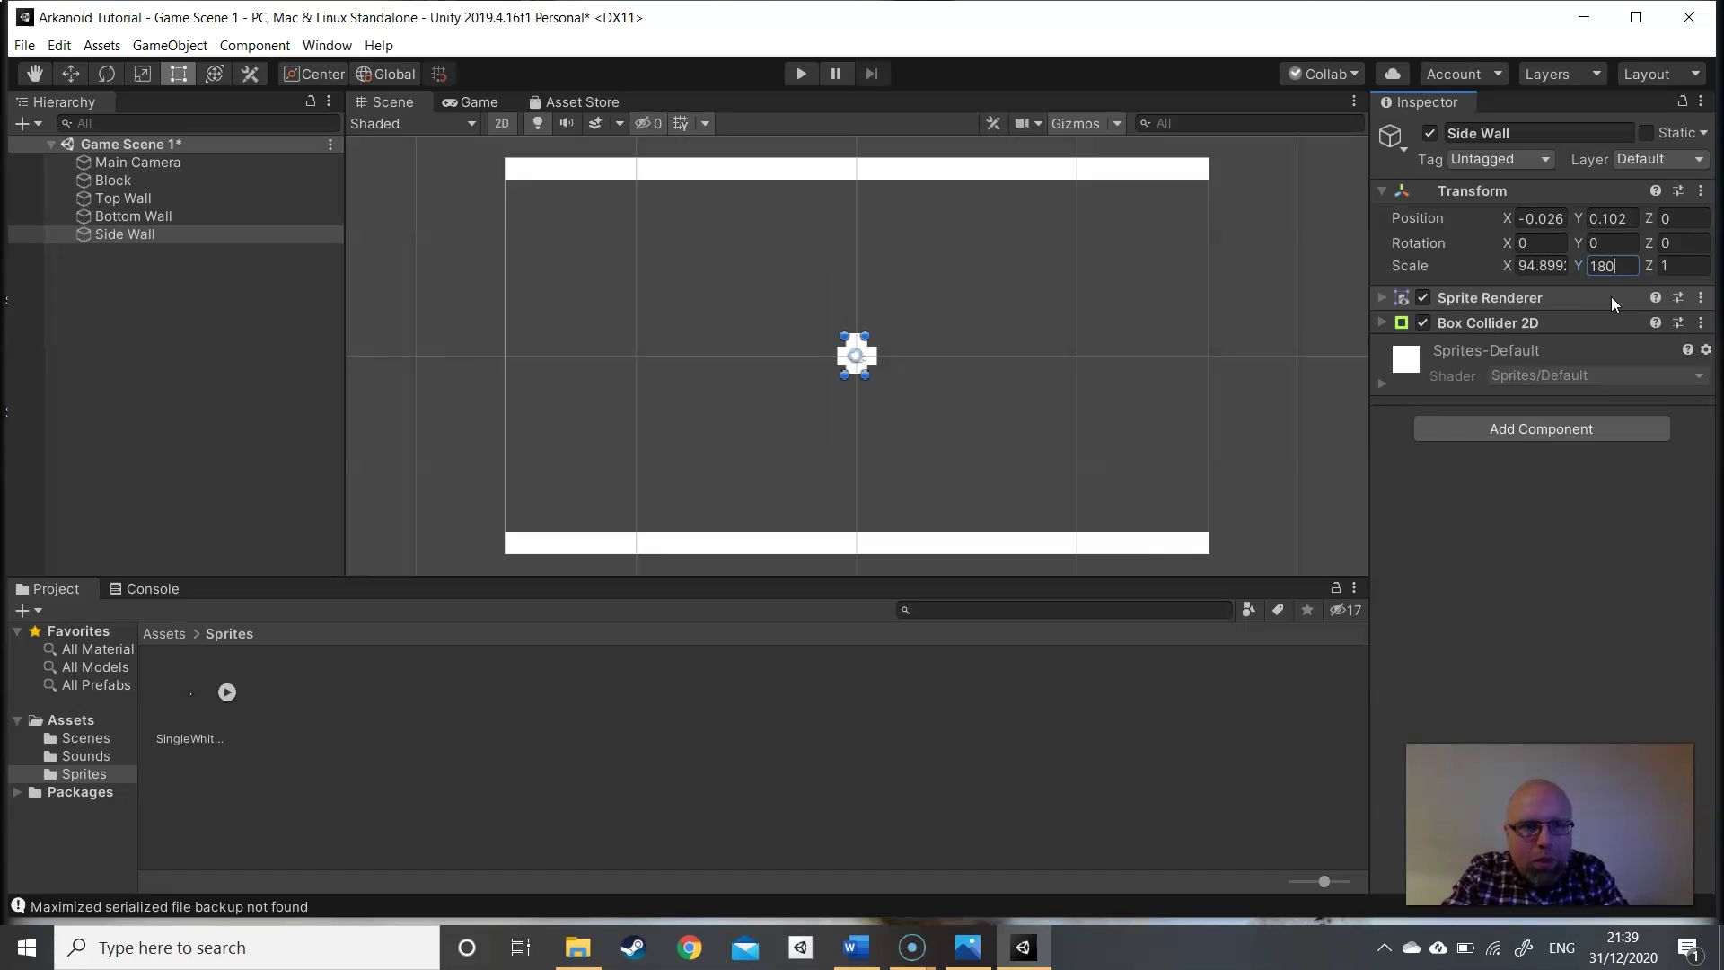
{"action": "type", "text": "0"}
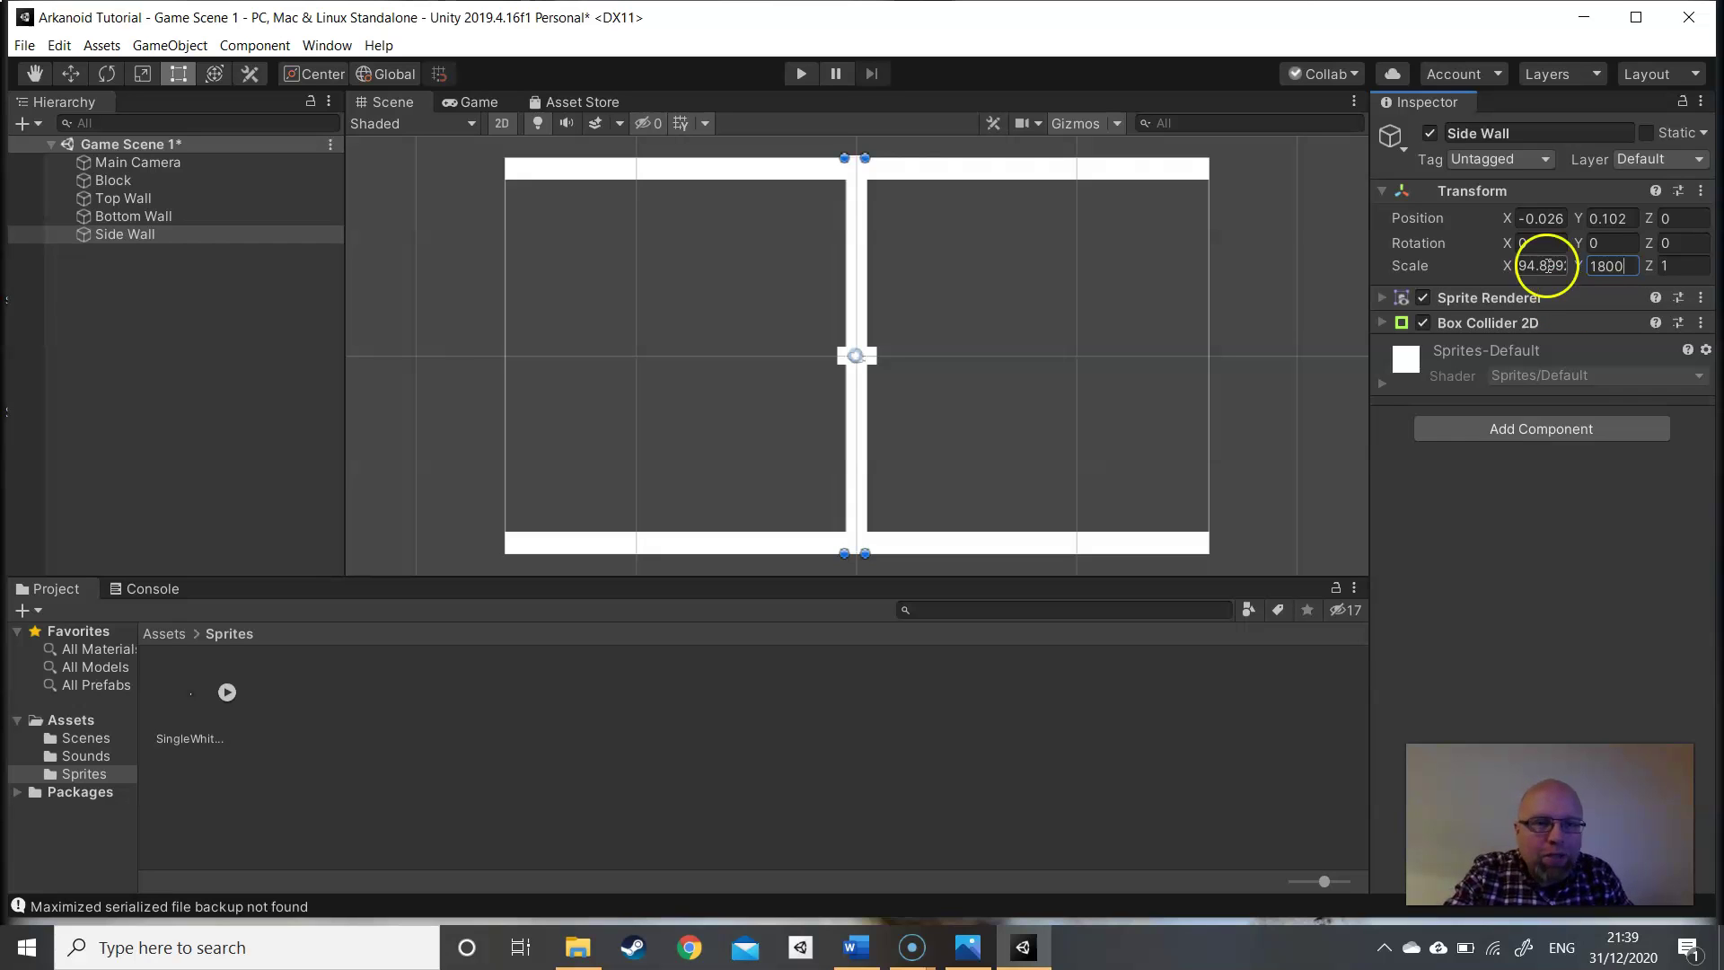
{"action": "left_click", "coordinate": [1621, 220]}
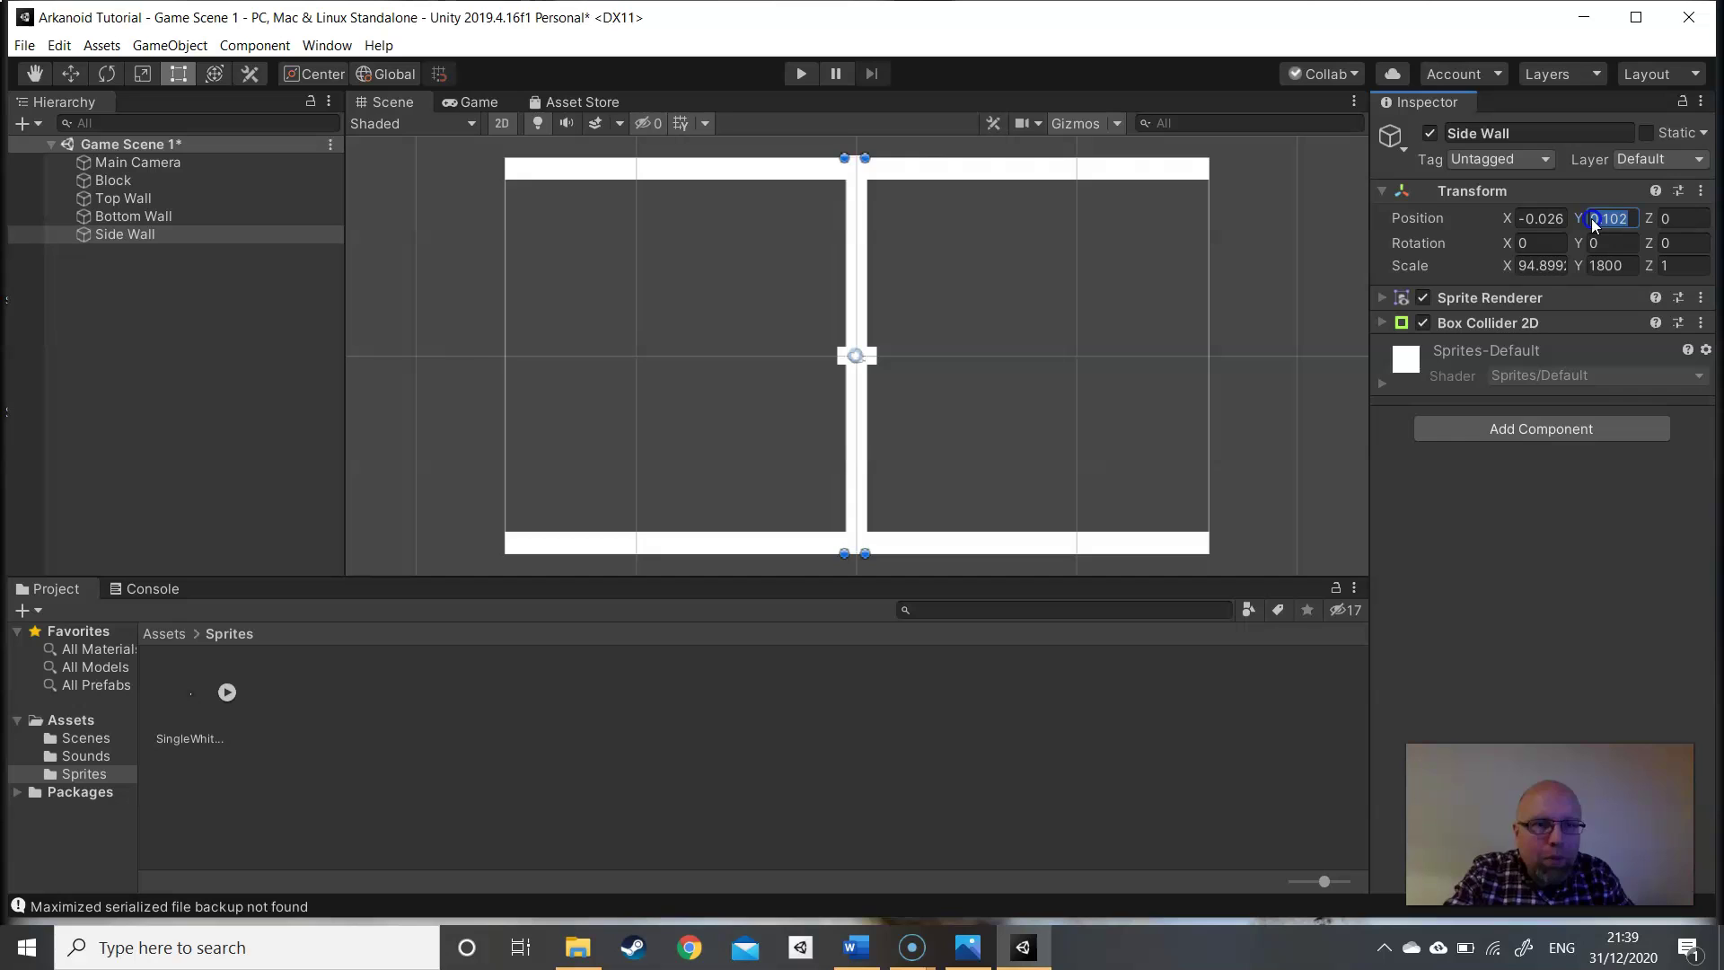
{"action": "type", "text": "0"}
{"action": "left_click", "coordinate": [1546, 218]}
{"action": "type", "text": "0"}
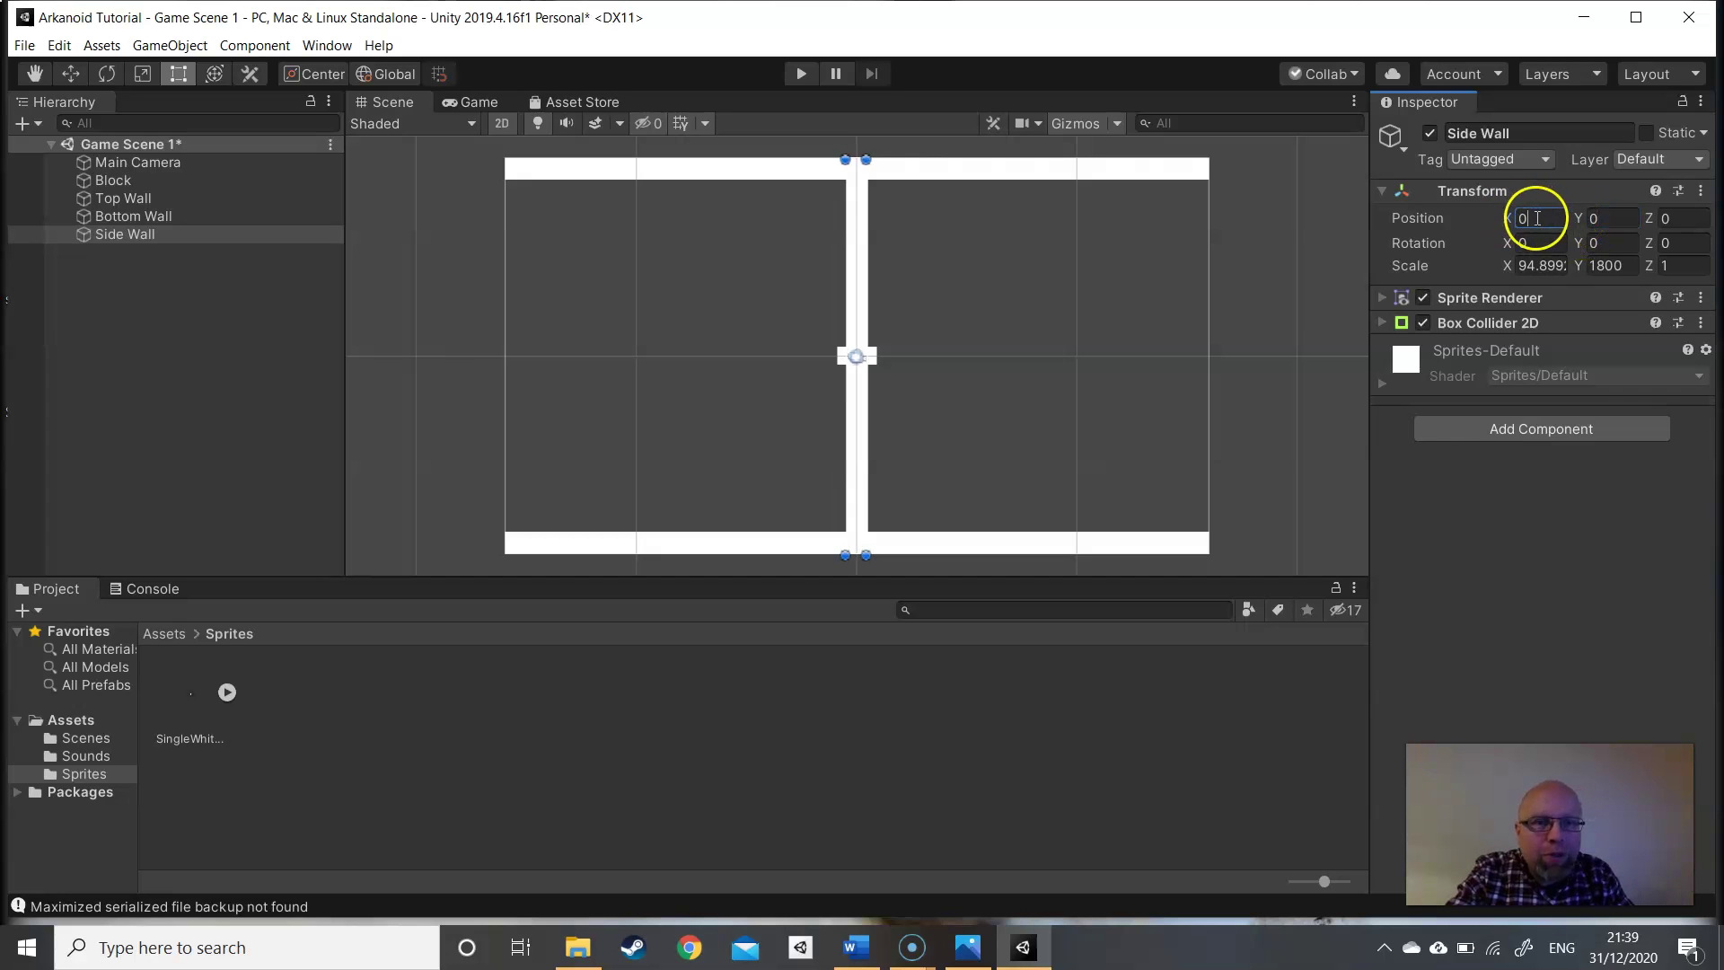
{"action": "key", "text": "Return"}
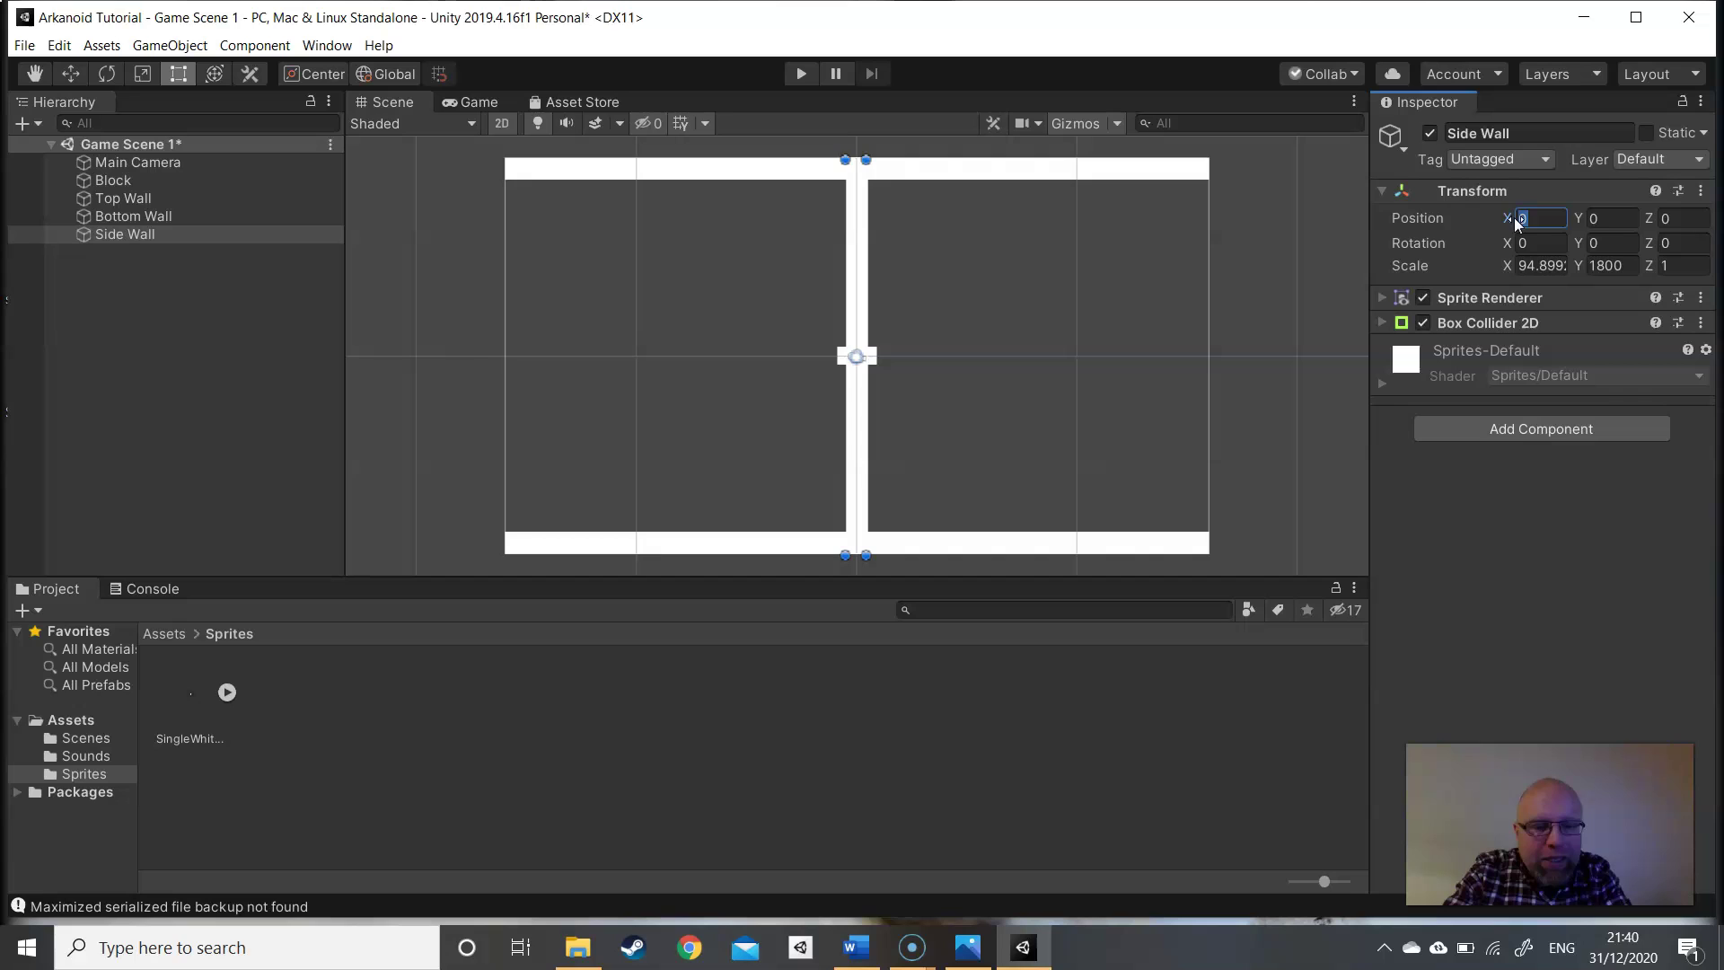
- Place the Side Wall at X 15.5, then duplicate it as 'Left Wall' at X -15.5
{"action": "type", "text": "15"}
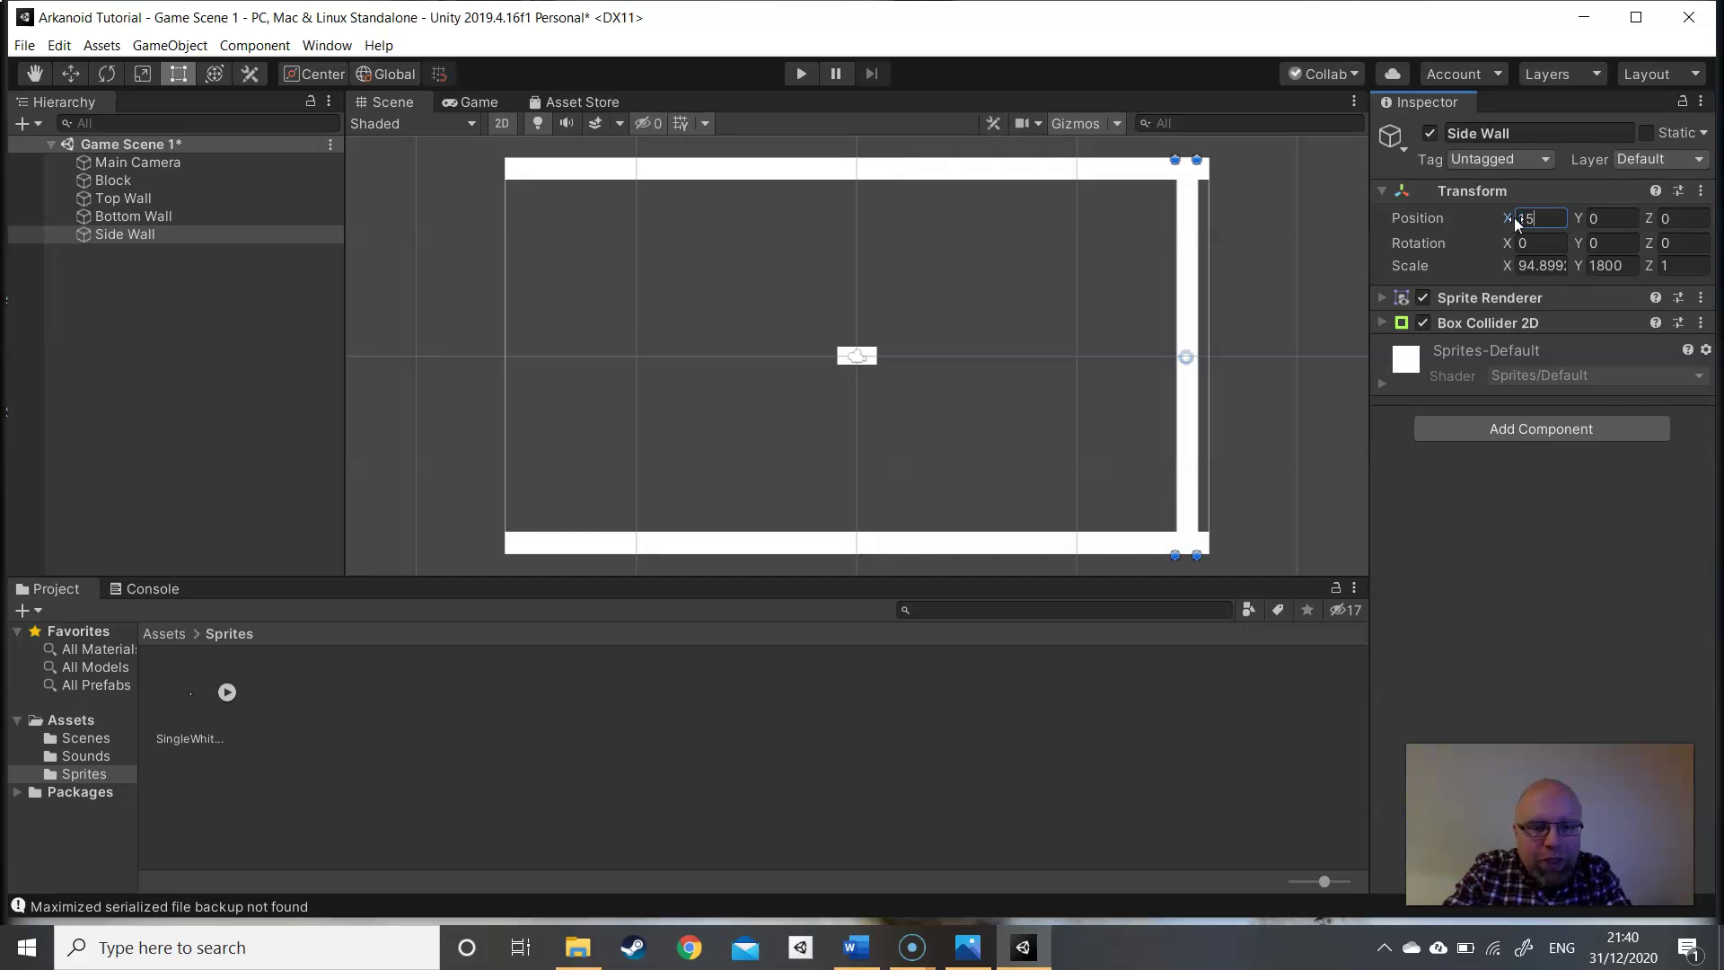
{"action": "type", "text": ".5"}
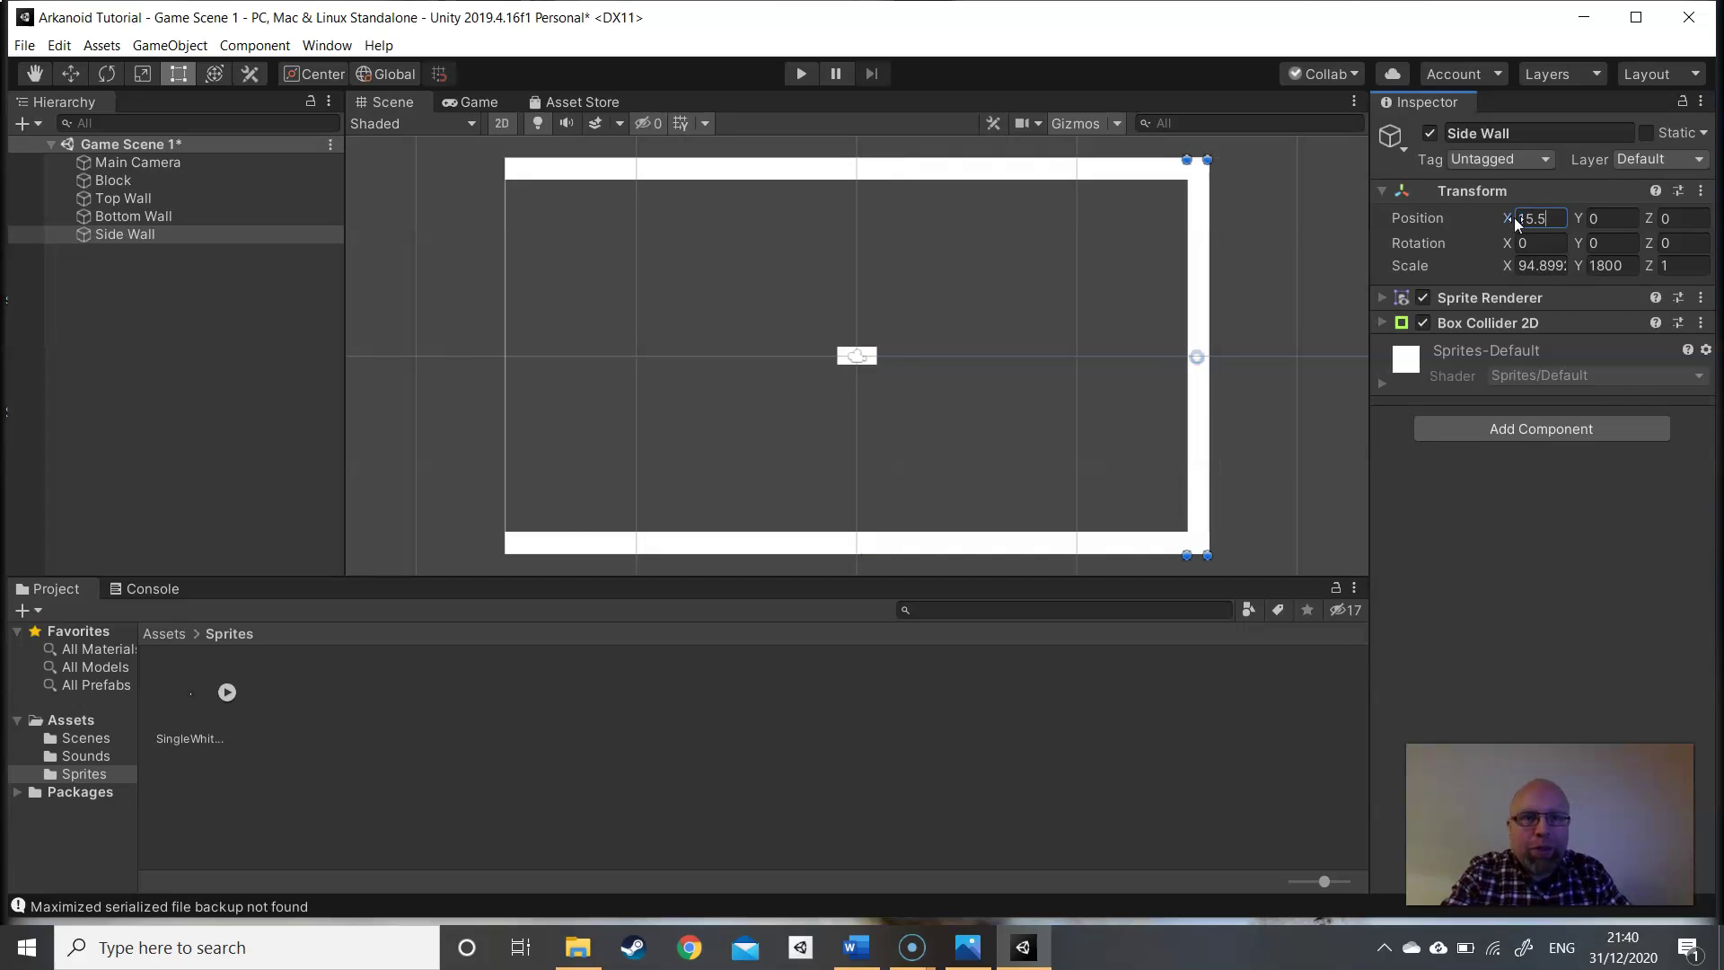
{"action": "left_click", "coordinate": [133, 239]}
{"action": "key", "text": "ctrl+d"}
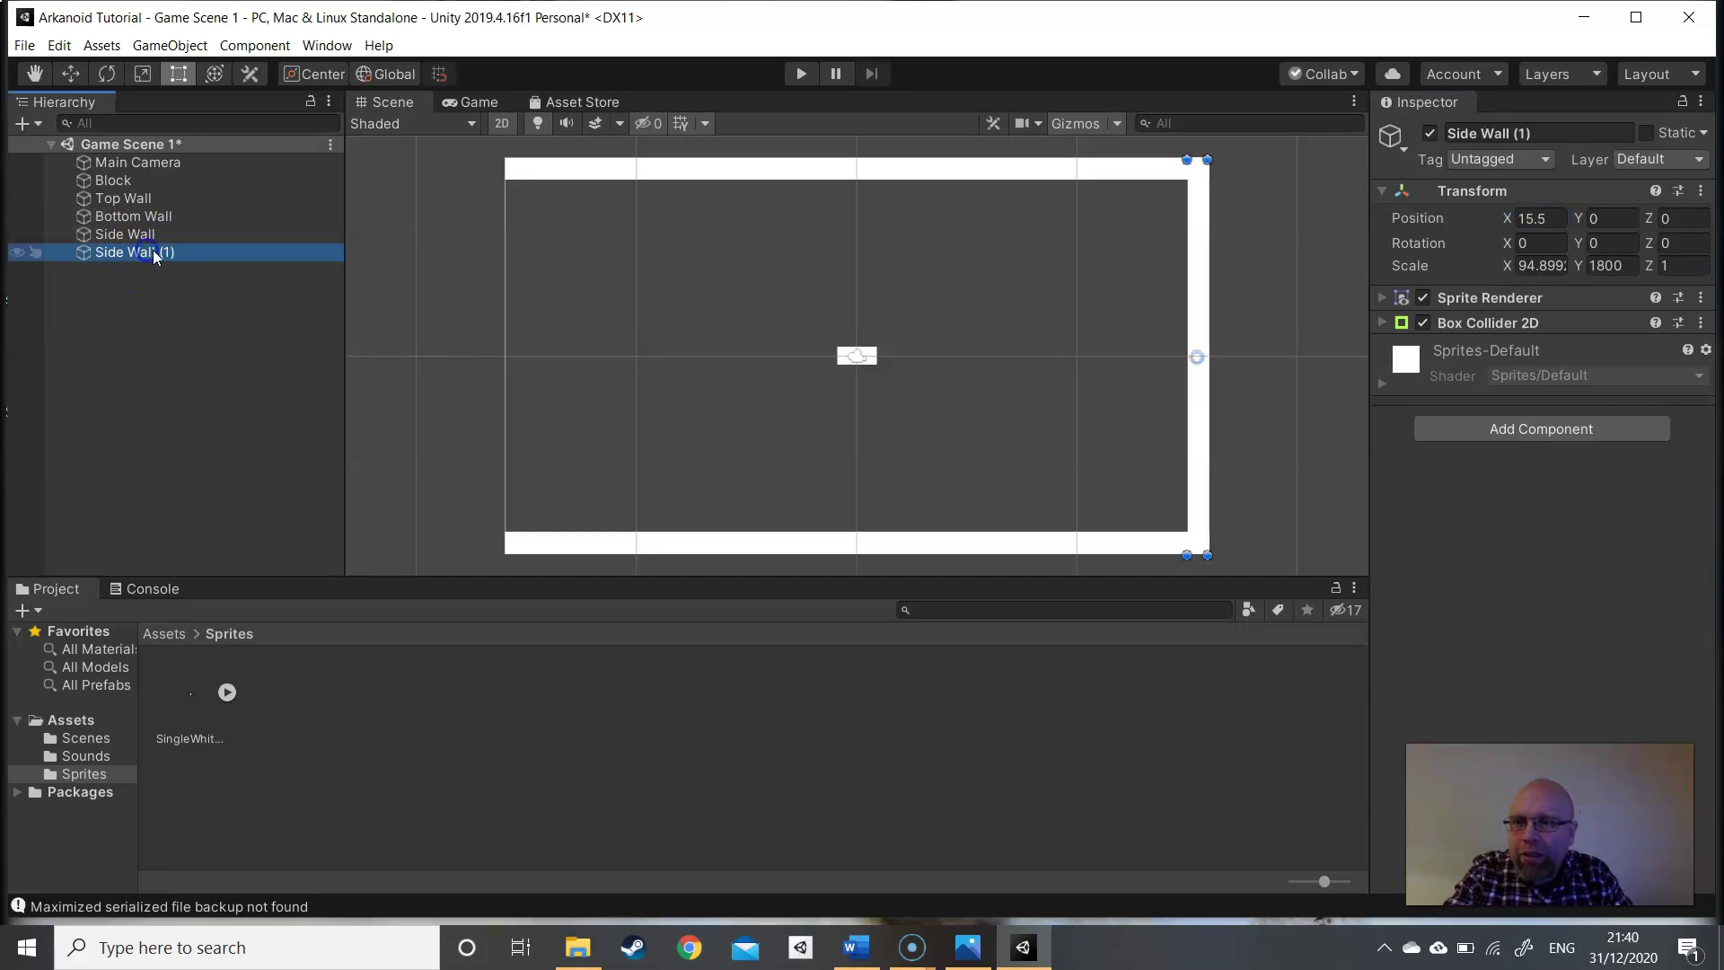
{"action": "left_click", "coordinate": [170, 255]}
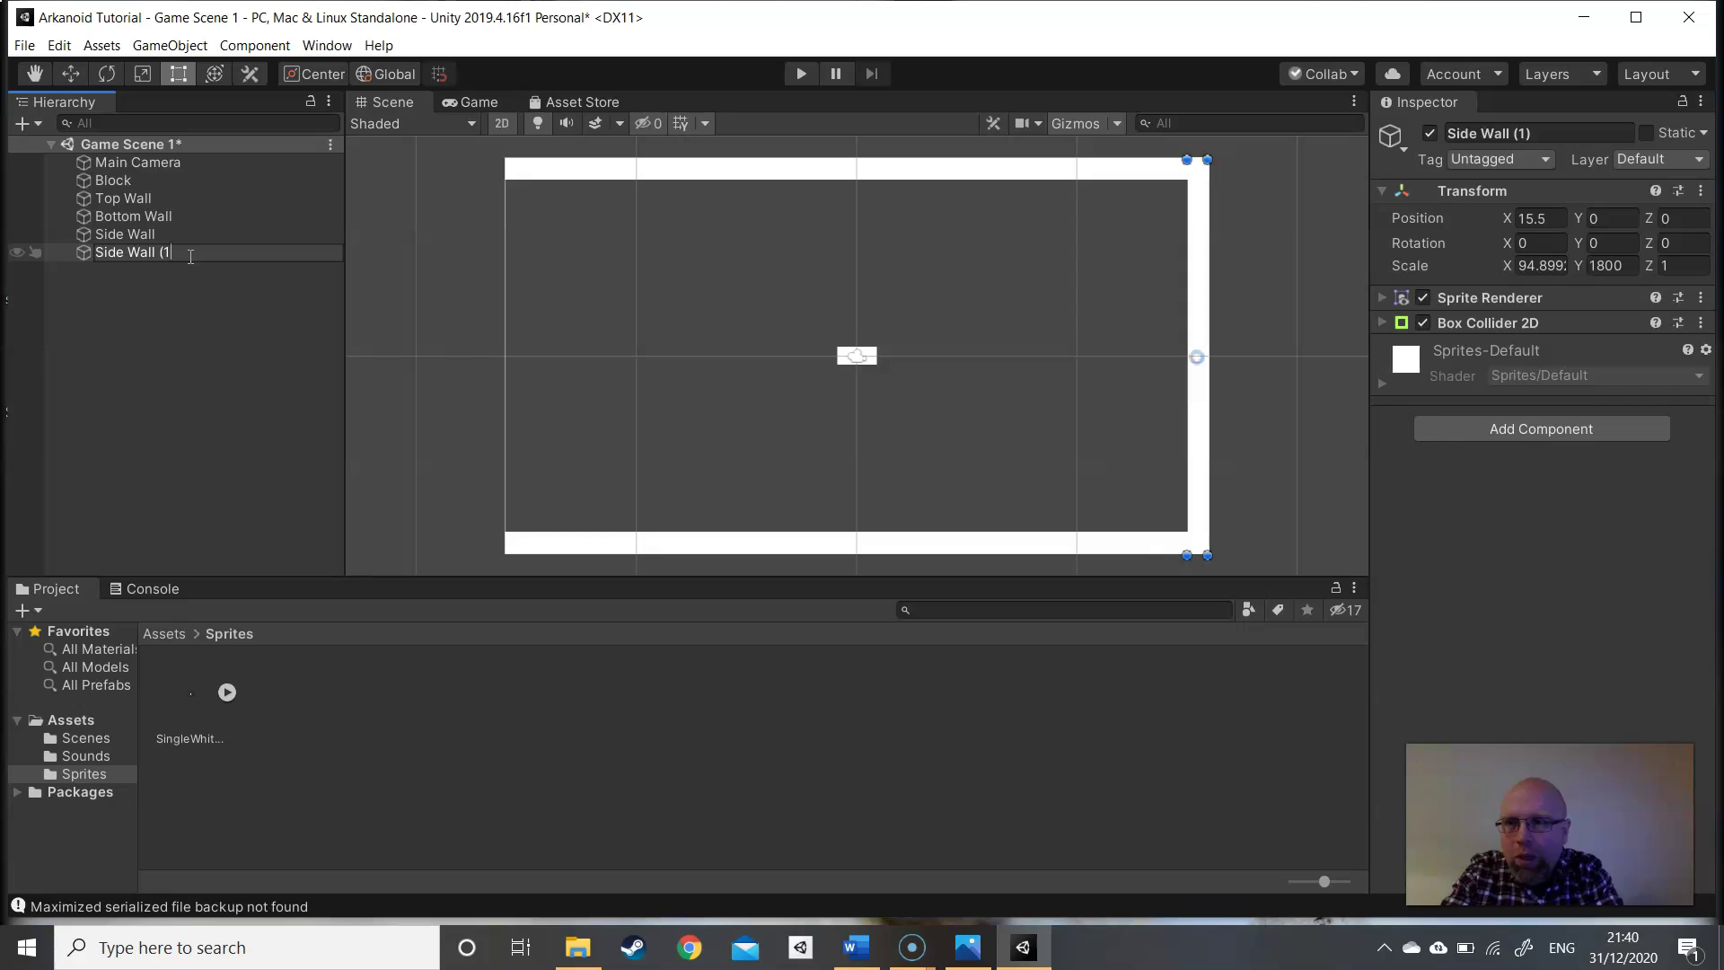
{"action": "key", "text": "BackSpace"}
{"action": "key", "text": "BackSpace"}
{"action": "key", "text": "BackSpace"}
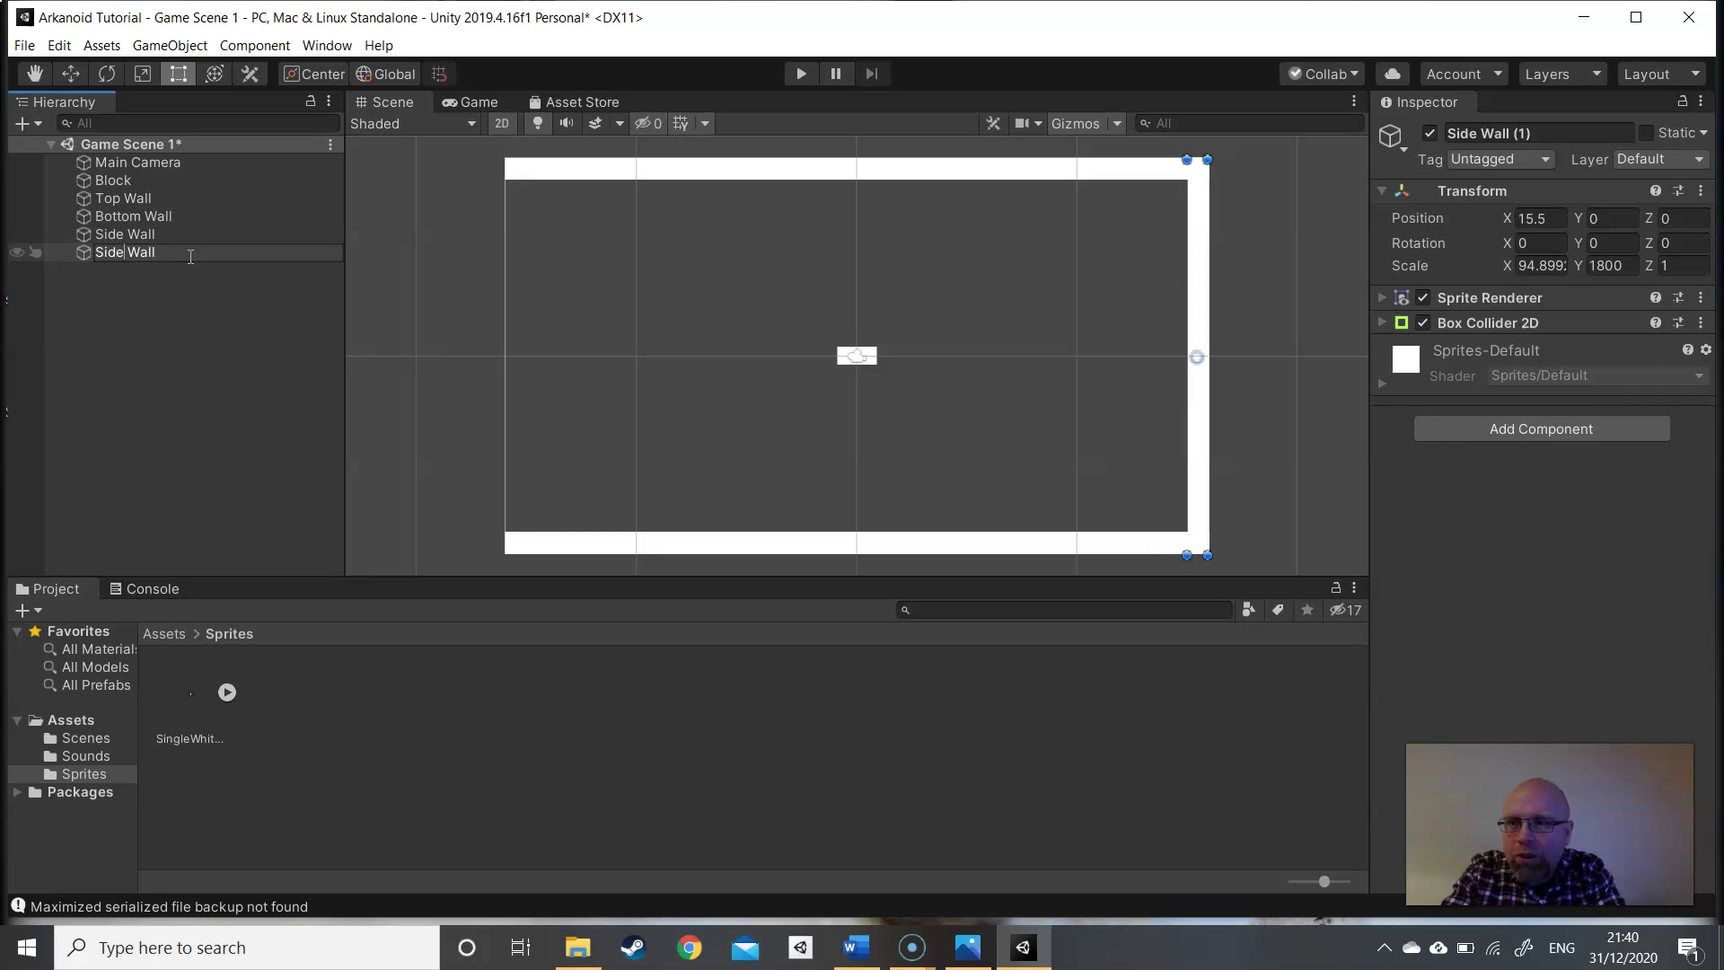
{"action": "key", "text": "BackSpace"}
{"action": "key", "text": "BackSpace"}
{"action": "key", "text": "BackSpace"}
{"action": "key", "text": "BackSpace"}
{"action": "key", "text": "BackSpace"}
{"action": "type", "text": "Left"}
{"action": "key", "text": "Return"}
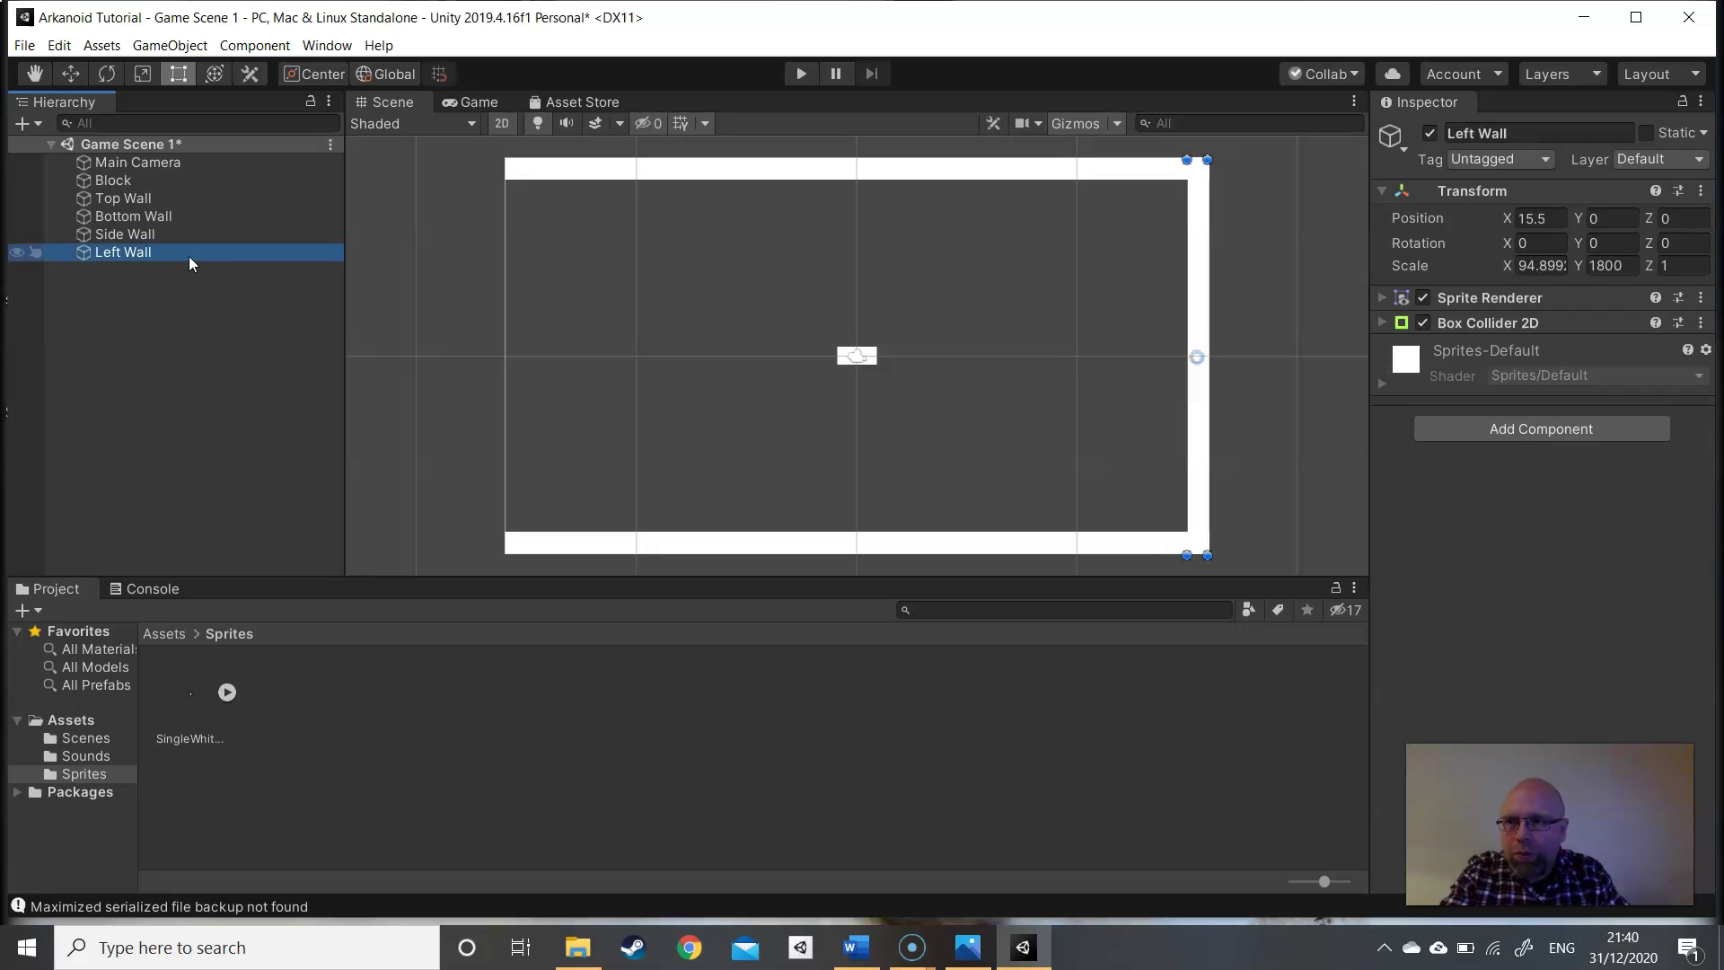
{"action": "left_click", "coordinate": [1517, 217]}
{"action": "key", "text": "Home"}
{"action": "type", "text": "-"}
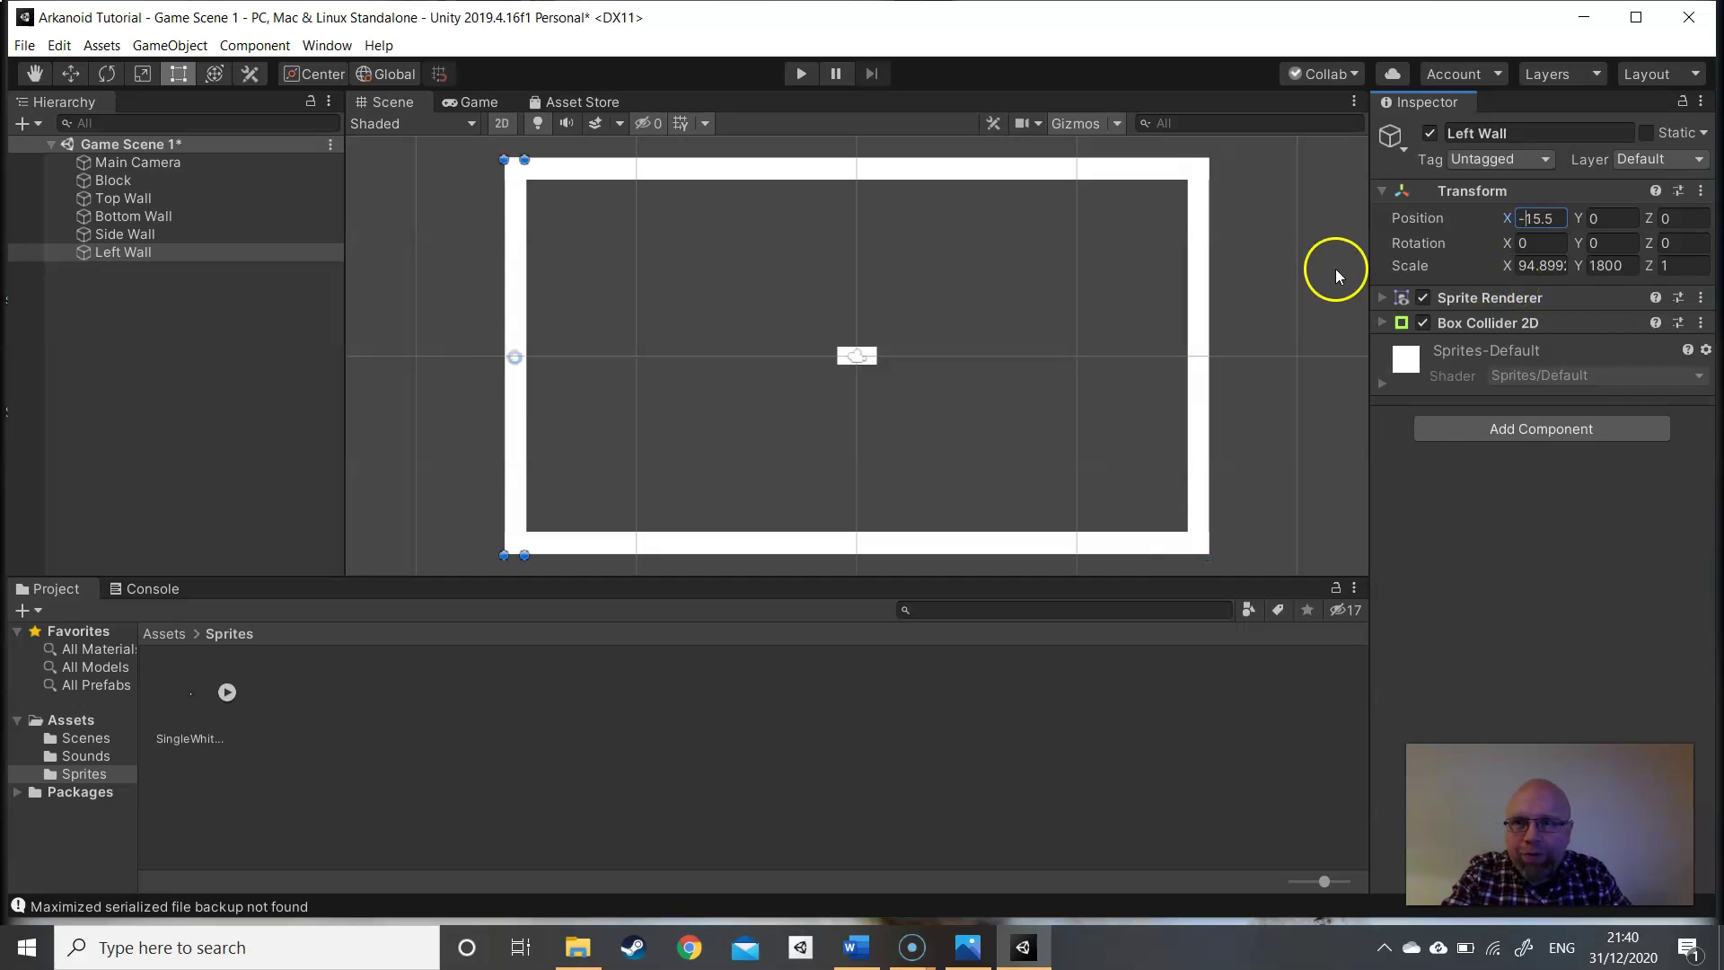
- Rename the original Side Wall to 'Right Wall' and move it below Left Wall in the Hierarchy
{"action": "left_click", "coordinate": [118, 235]}
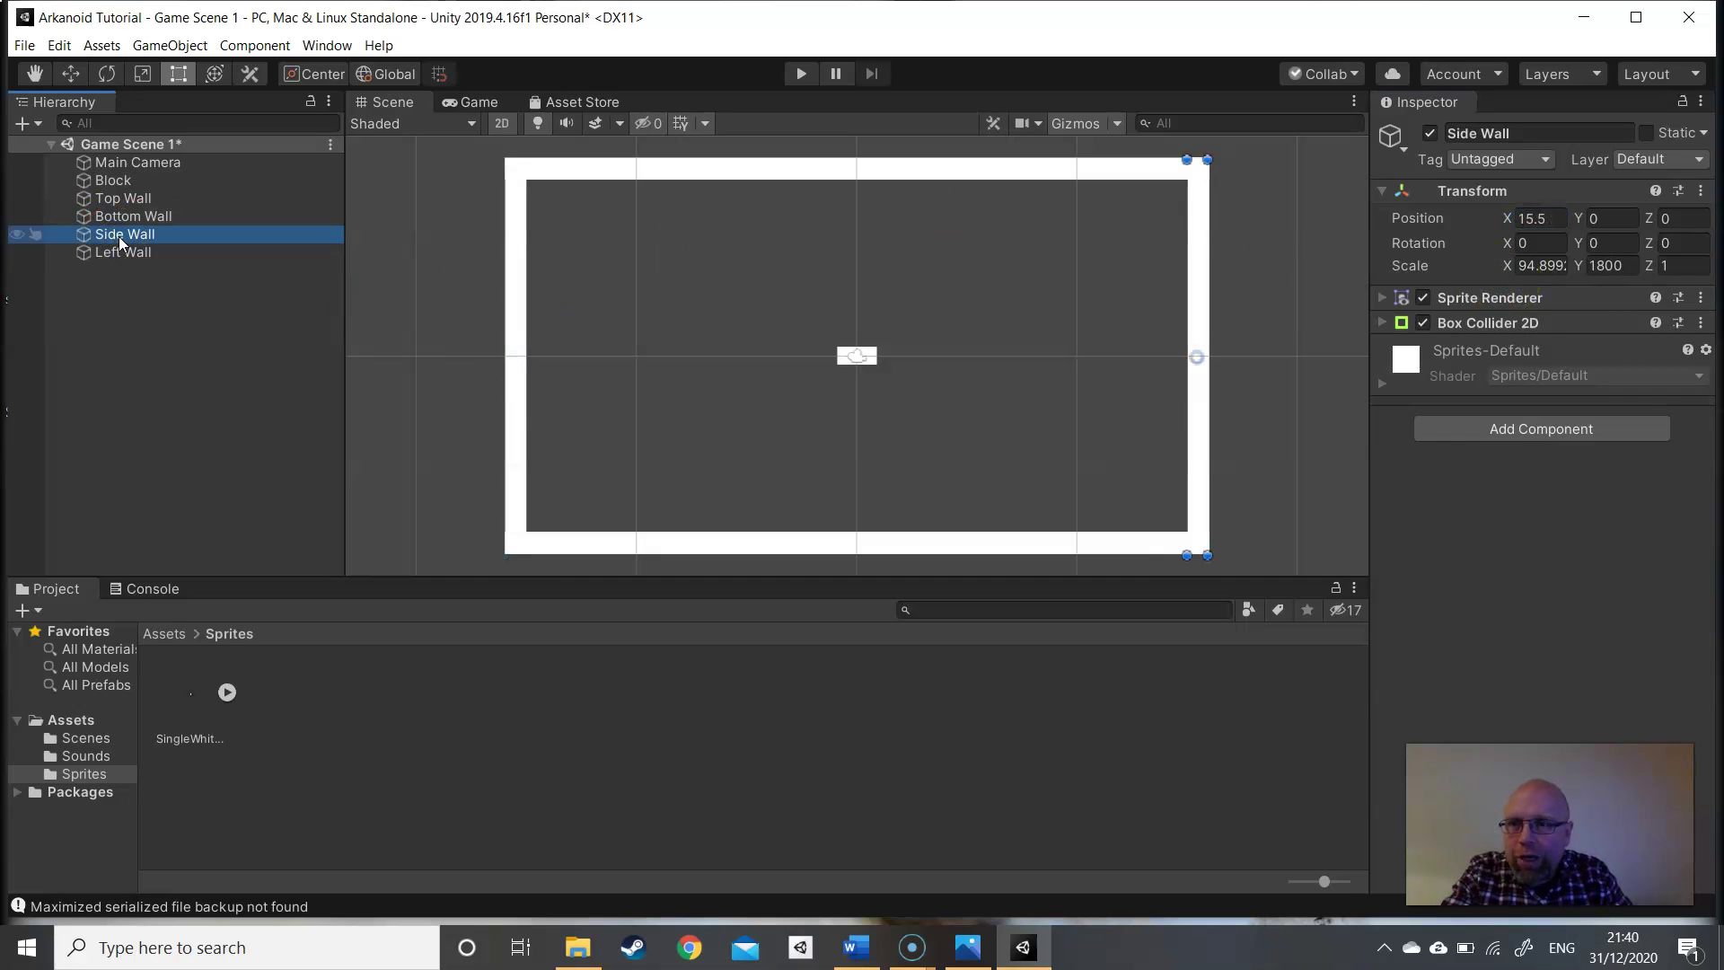
{"action": "left_click", "coordinate": [119, 235]}
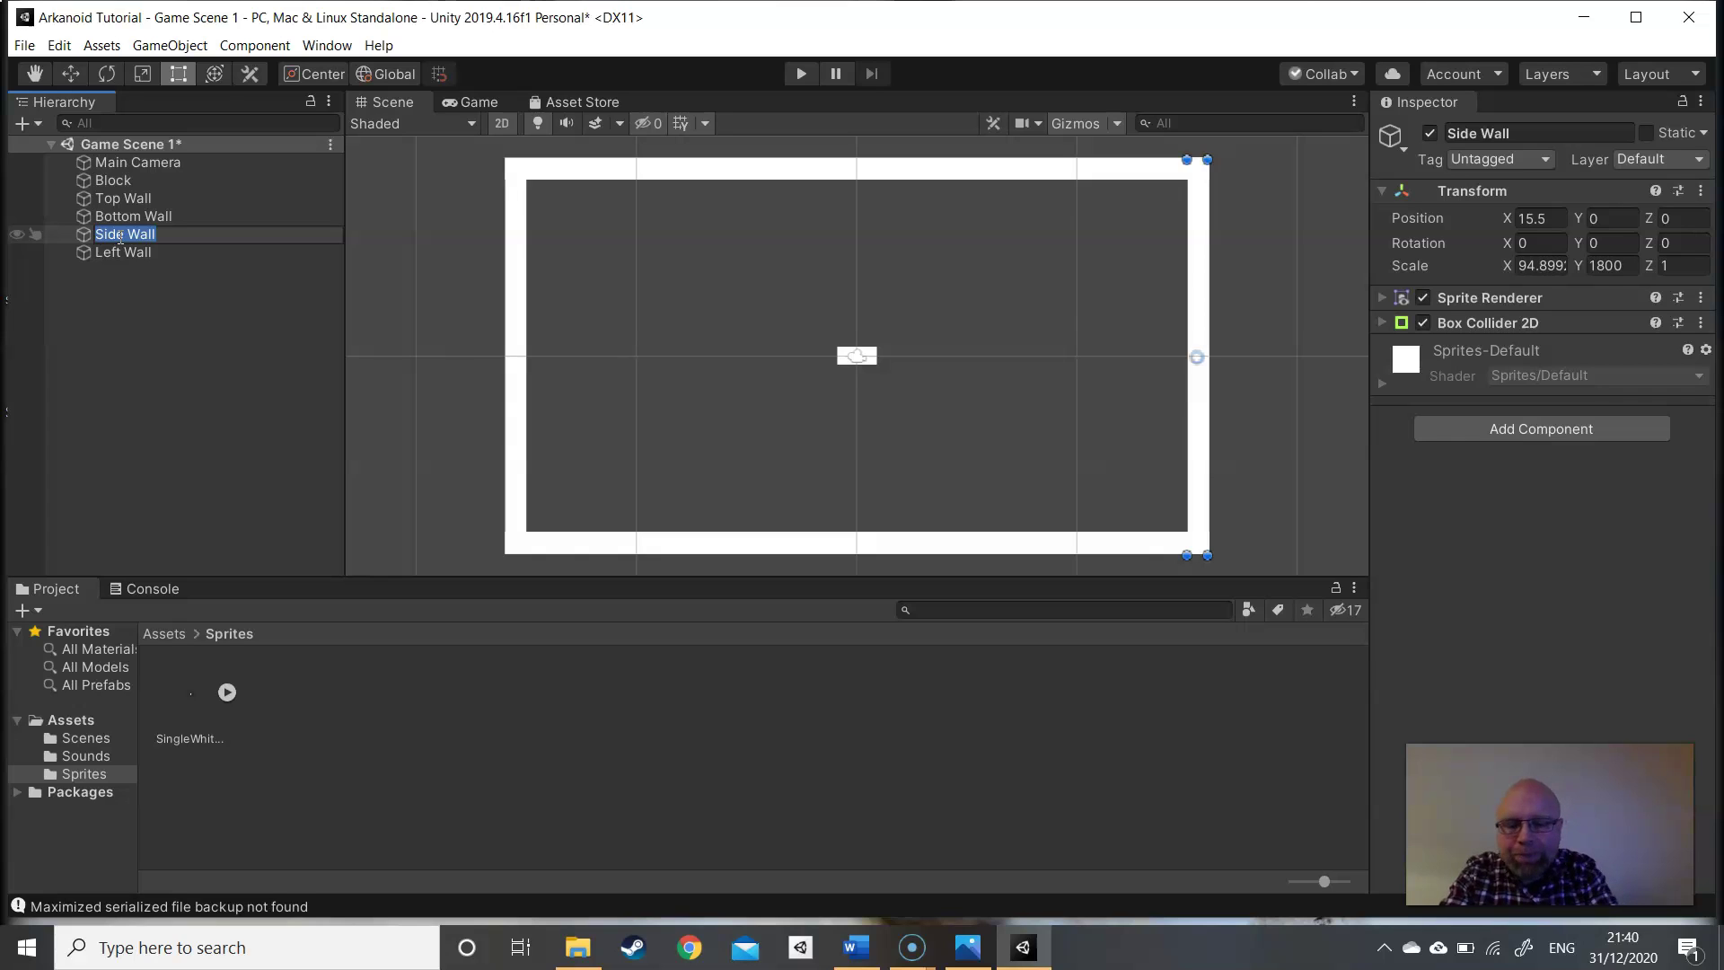
{"action": "left_click", "coordinate": [119, 237]}
{"action": "key", "text": "BackSpace"}
{"action": "key", "text": "BackSpace"}
{"action": "key", "text": "BackSpace"}
{"action": "key", "text": "BackSpace"}
{"action": "type", "text": "Right"}
{"action": "key", "text": "Return"}
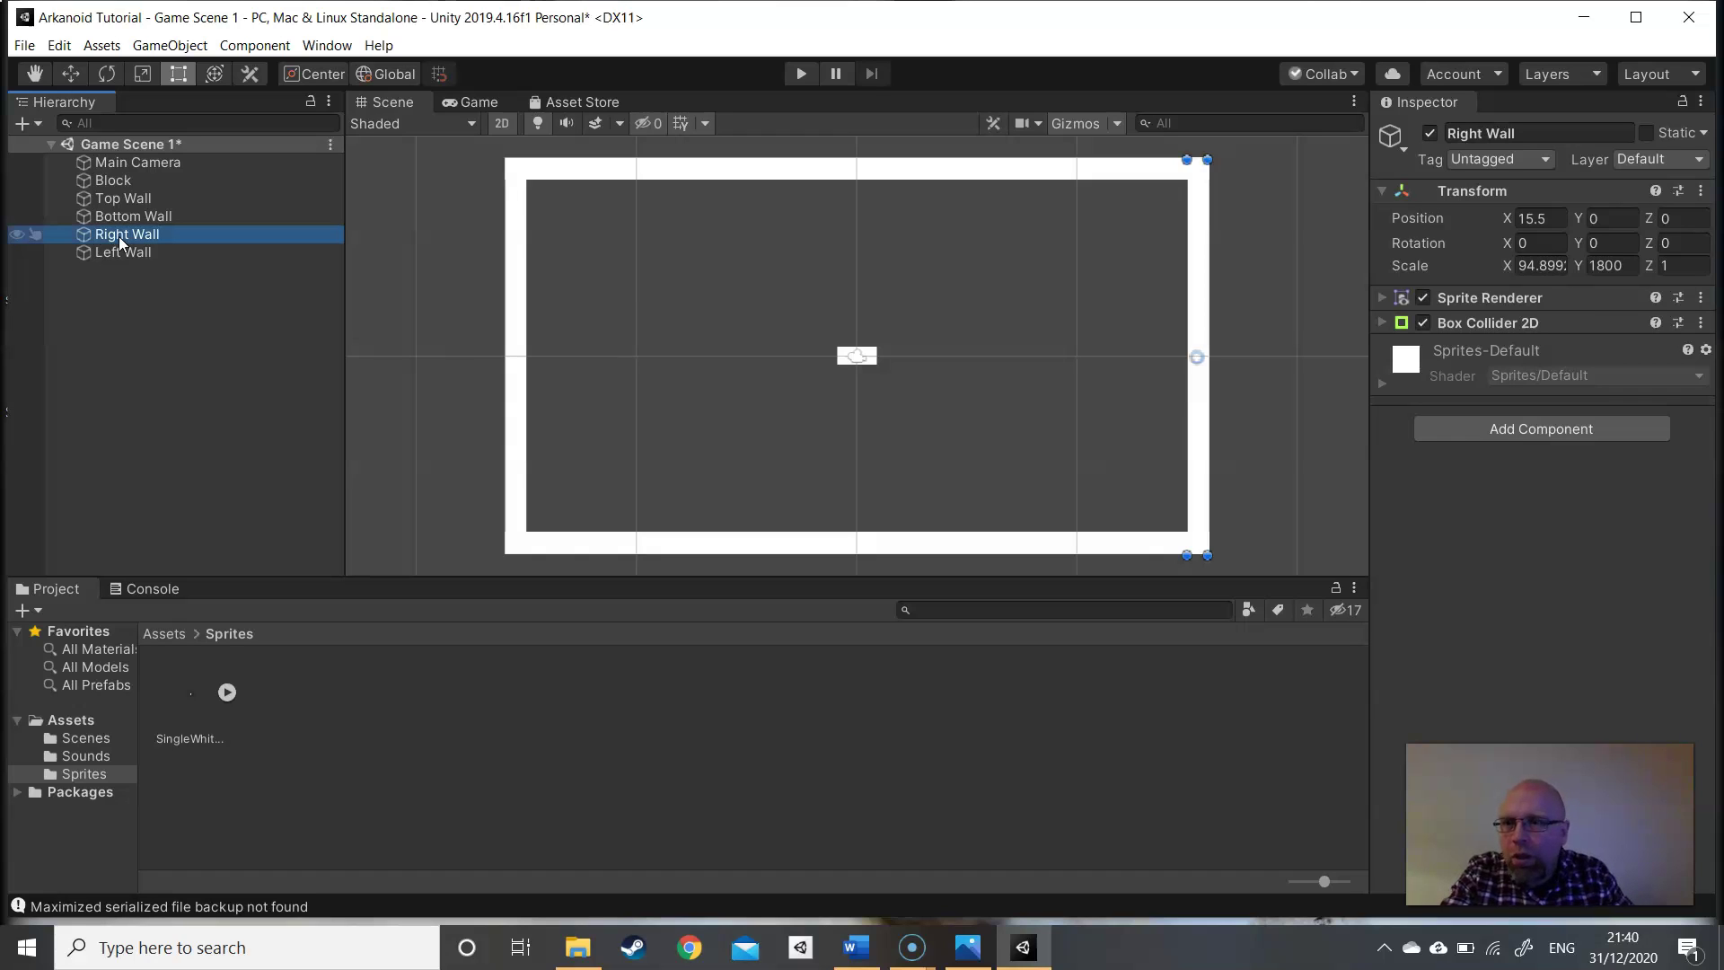
{"action": "left_click_drag", "start_coordinate": [121, 239], "coordinate": [123, 268]}
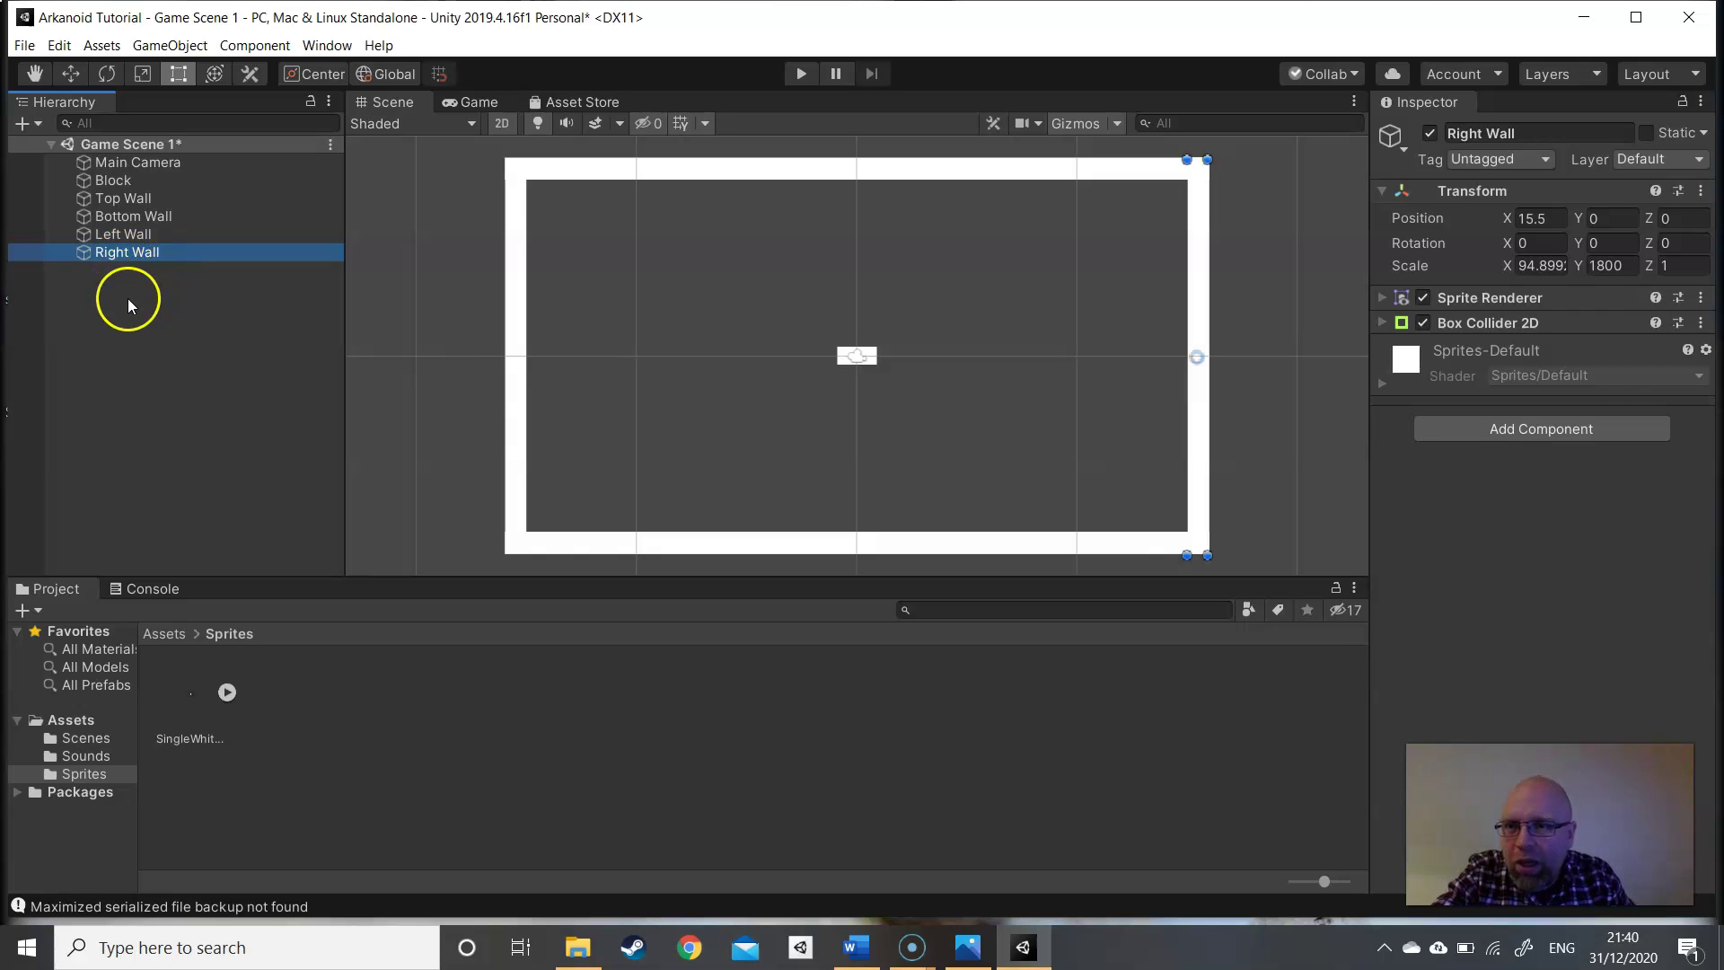
- Create an empty object at Position Z 0 and name it Walls
{"action": "right_click", "coordinate": [121, 288]}
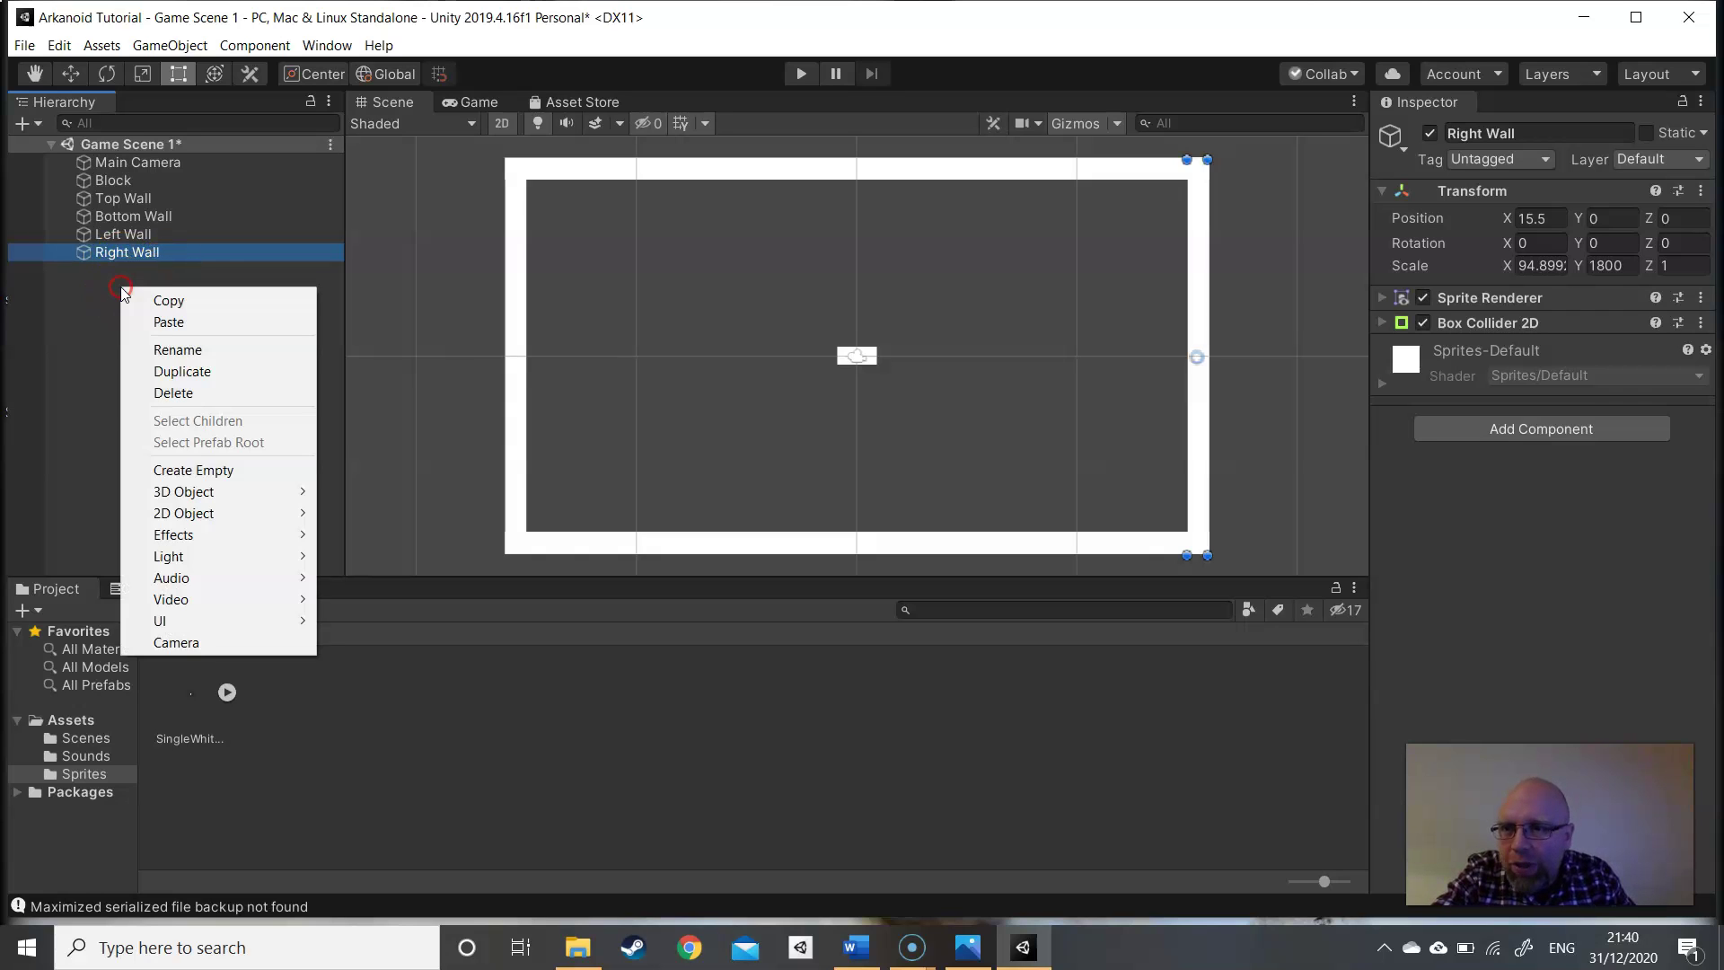
{"action": "left_click", "coordinate": [232, 469]}
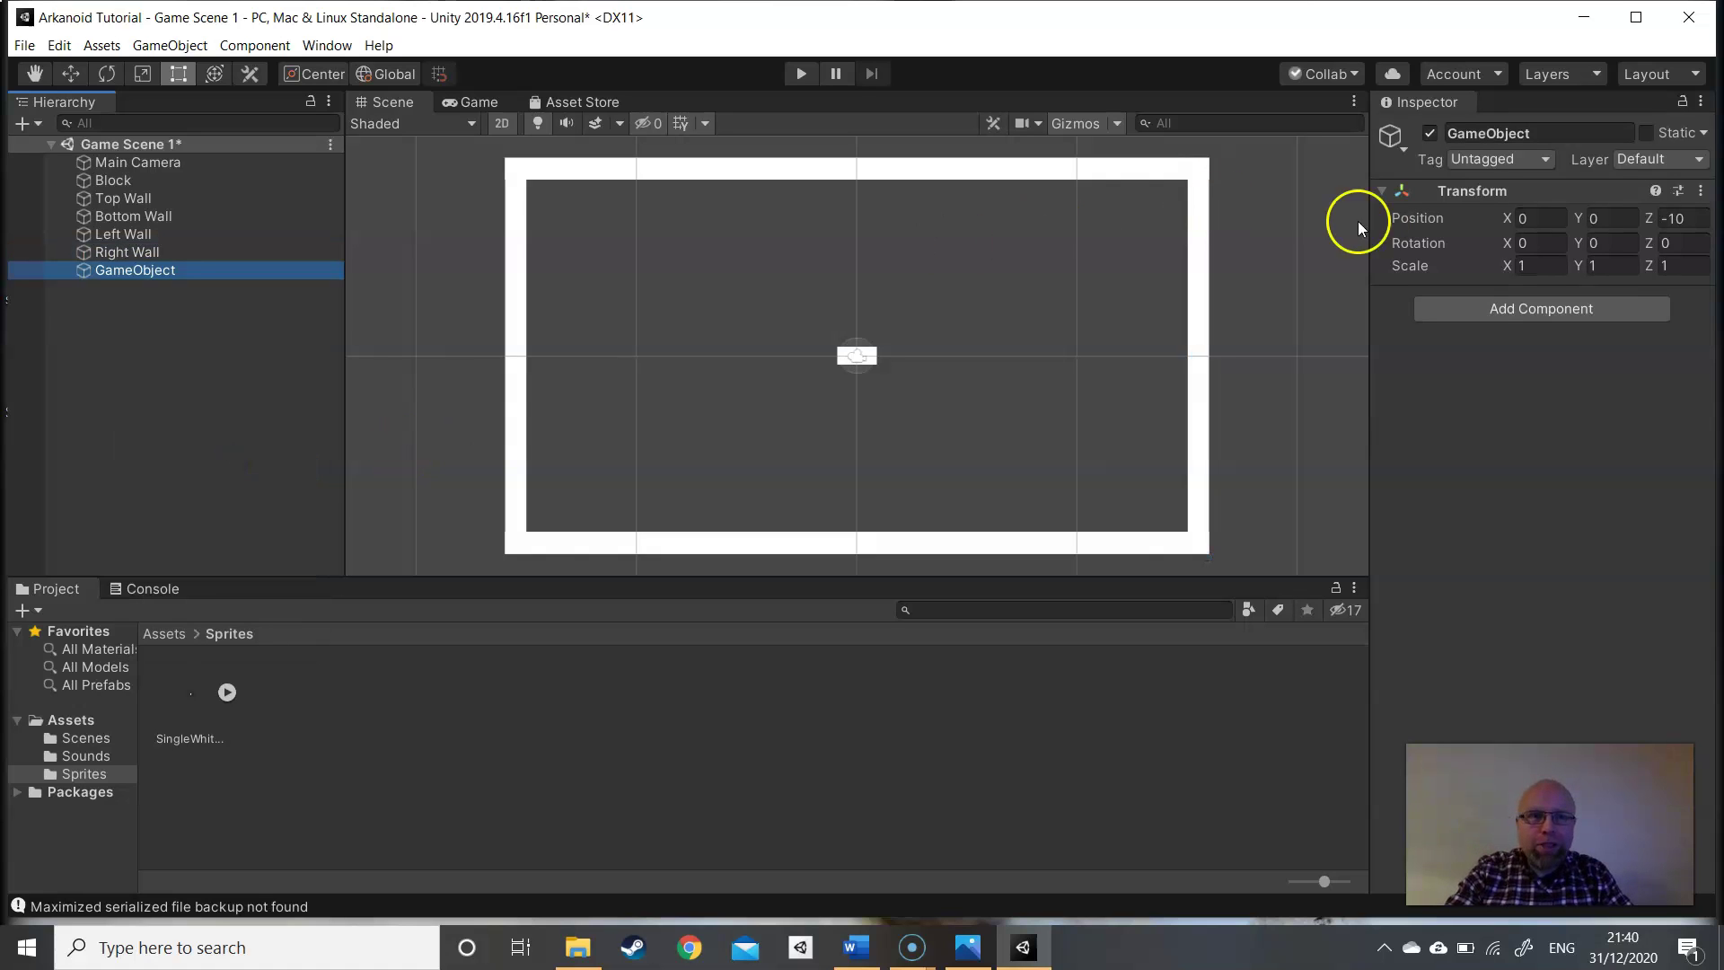
{"action": "left_click", "coordinate": [1681, 219]}
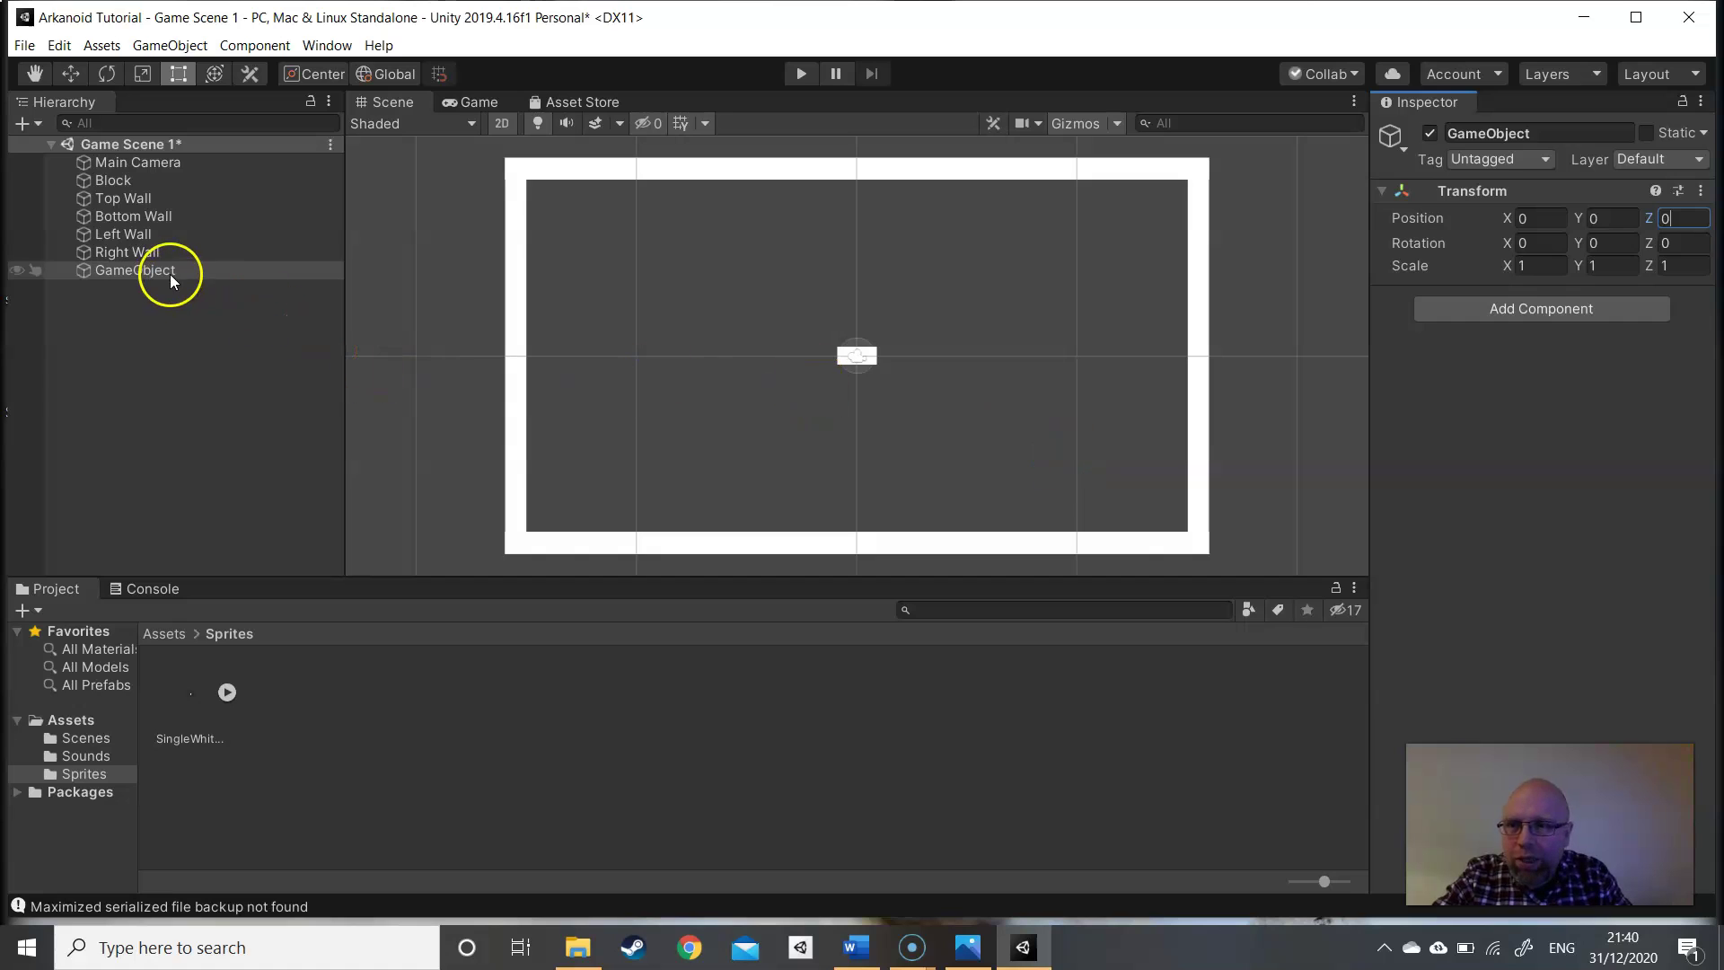
{"action": "left_click", "coordinate": [1527, 133]}
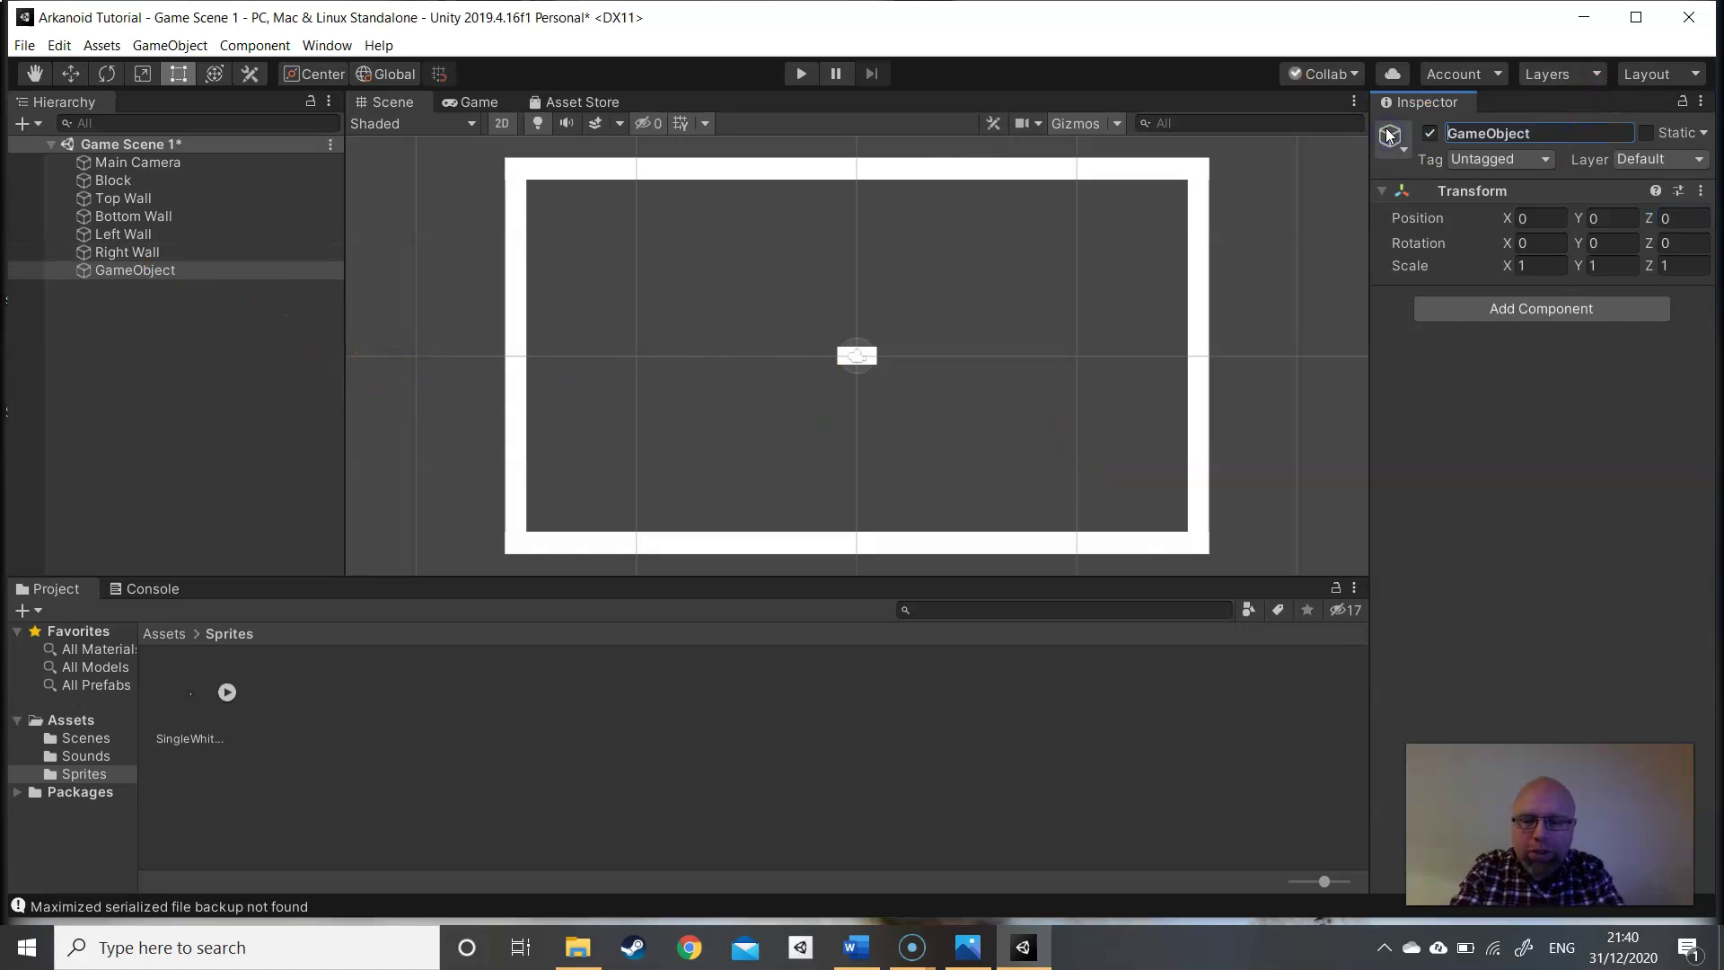
{"action": "type", "text": "Walls"}
{"action": "key", "text": "Delete"}
{"action": "key", "text": "Delete"}
{"action": "key", "text": "Delete"}
{"action": "key", "text": "Delete"}
{"action": "key", "text": "Delete"}
{"action": "key", "text": "Delete"}
{"action": "key", "text": "Delete"}
{"action": "key", "text": "Delete"}
{"action": "key", "text": "Delete"}
{"action": "key", "text": "Delete"}
{"action": "key", "text": "Return"}
- Move the Top, Bottom, Left and Right walls under Walls and collapse the group
{"action": "left_click", "coordinate": [127, 203]}
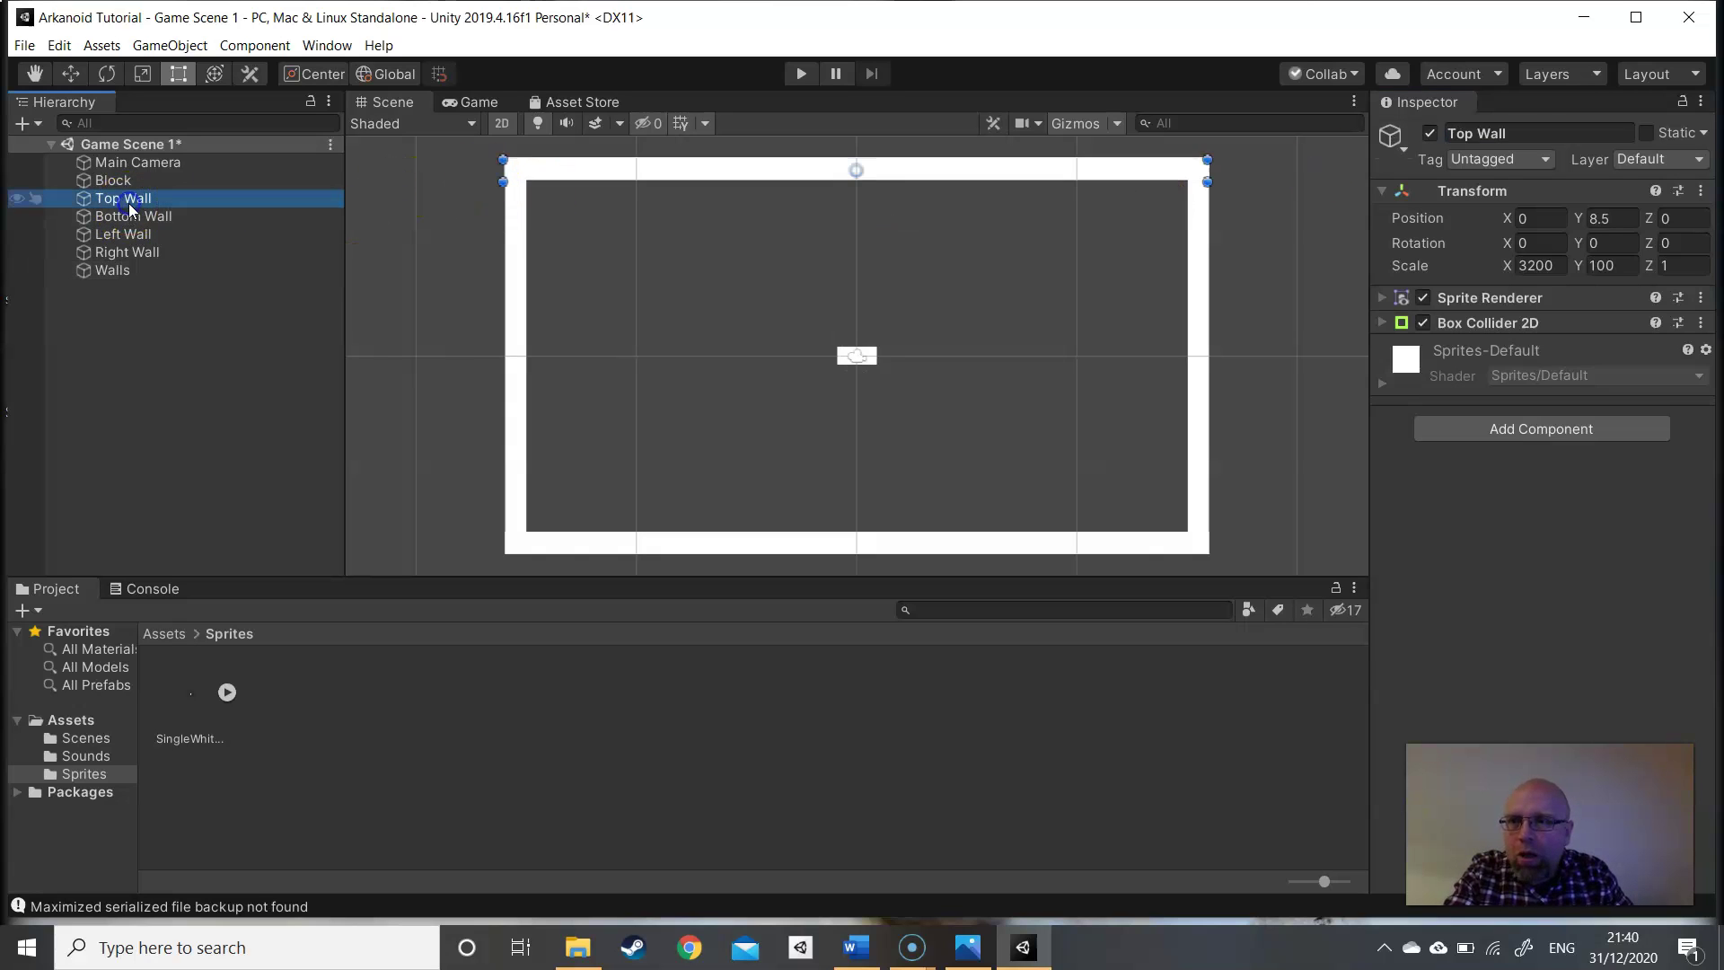
{"action": "left_click", "coordinate": [126, 253], "text": "shift"}
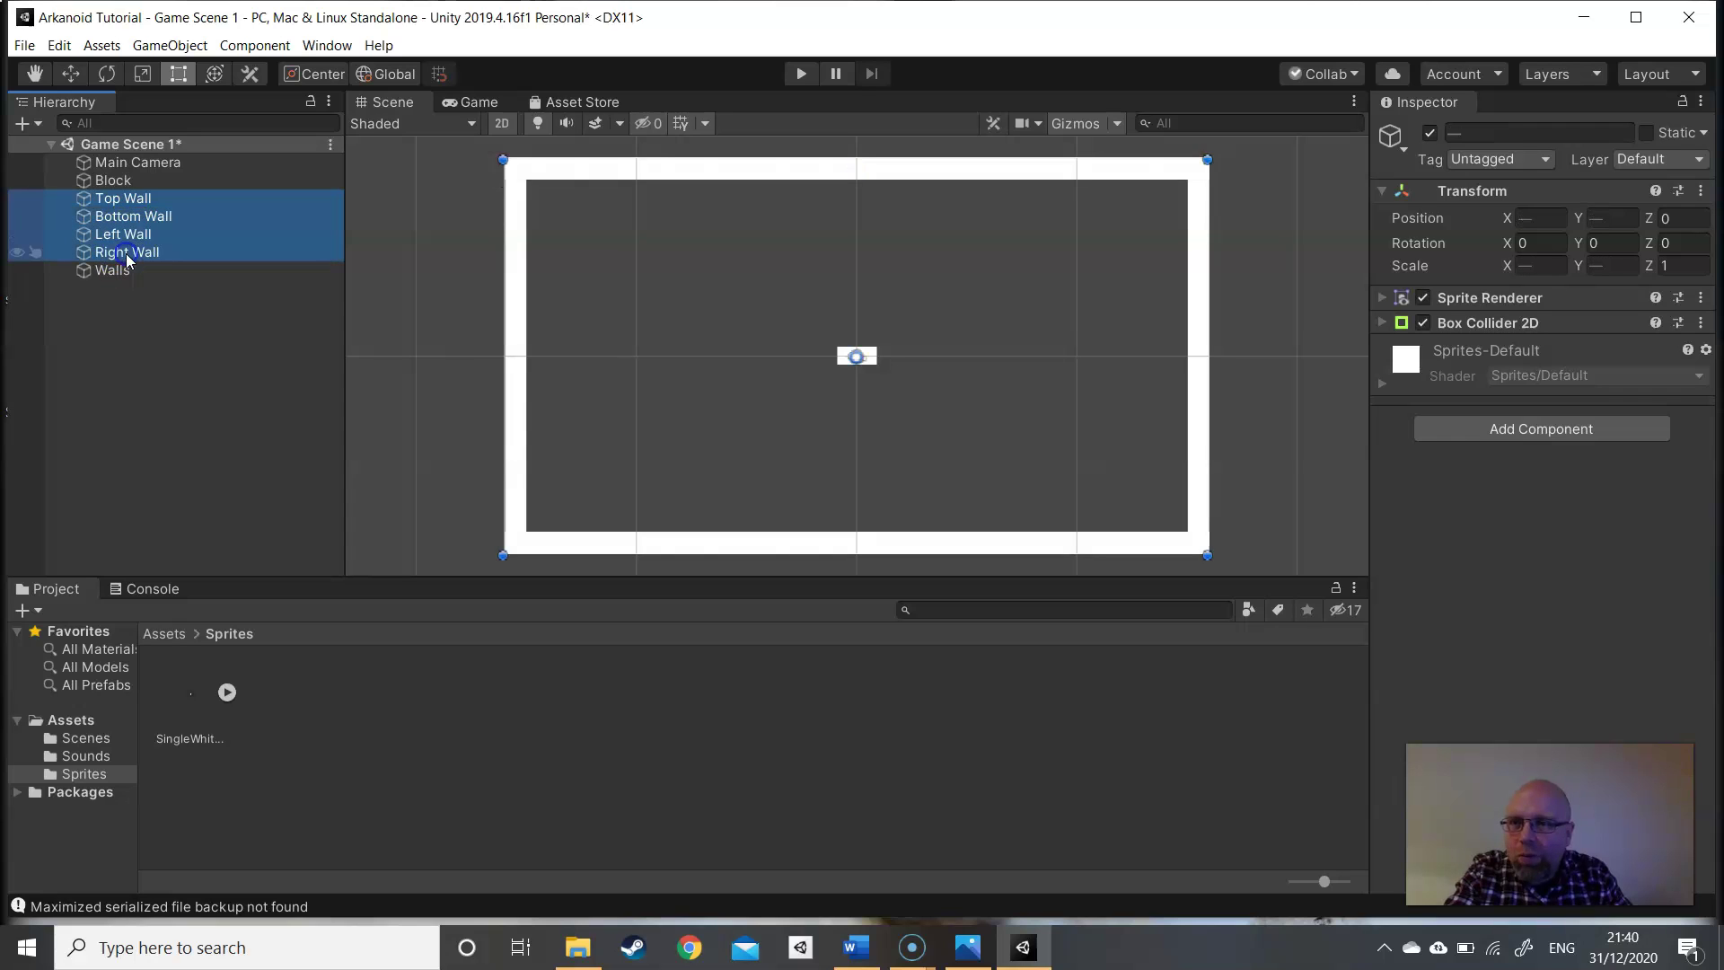
{"action": "left_click_drag", "start_coordinate": [130, 215], "coordinate": [121, 271]}
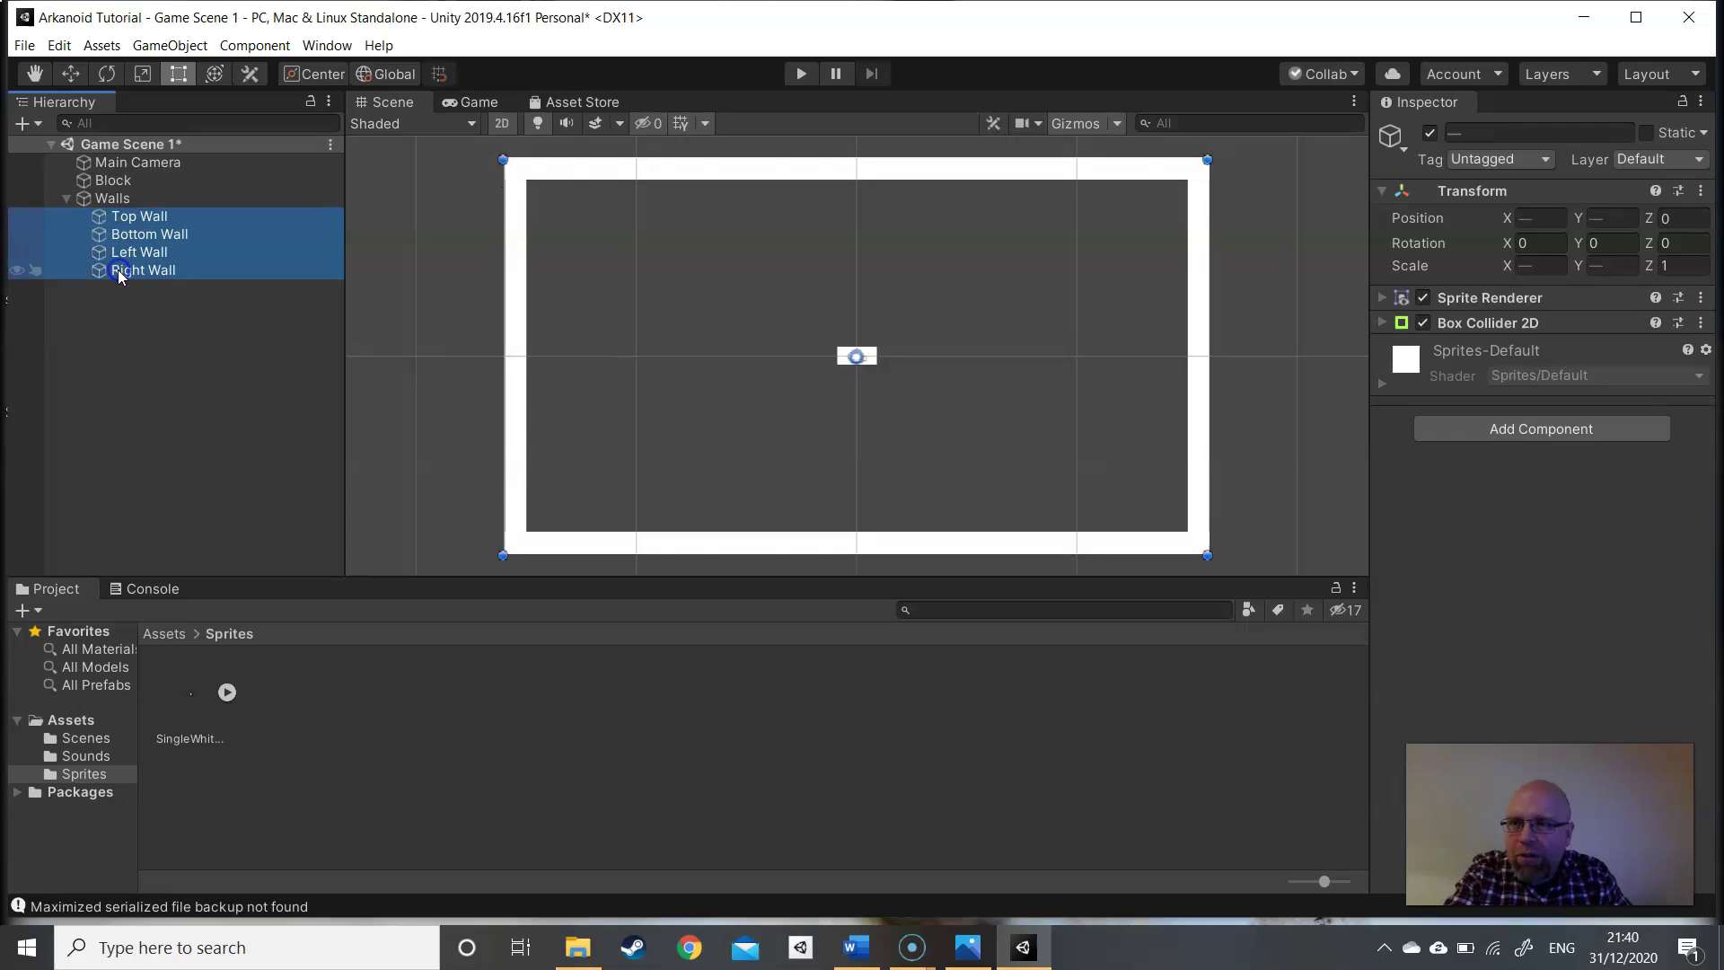
{"action": "left_click", "coordinate": [65, 201]}
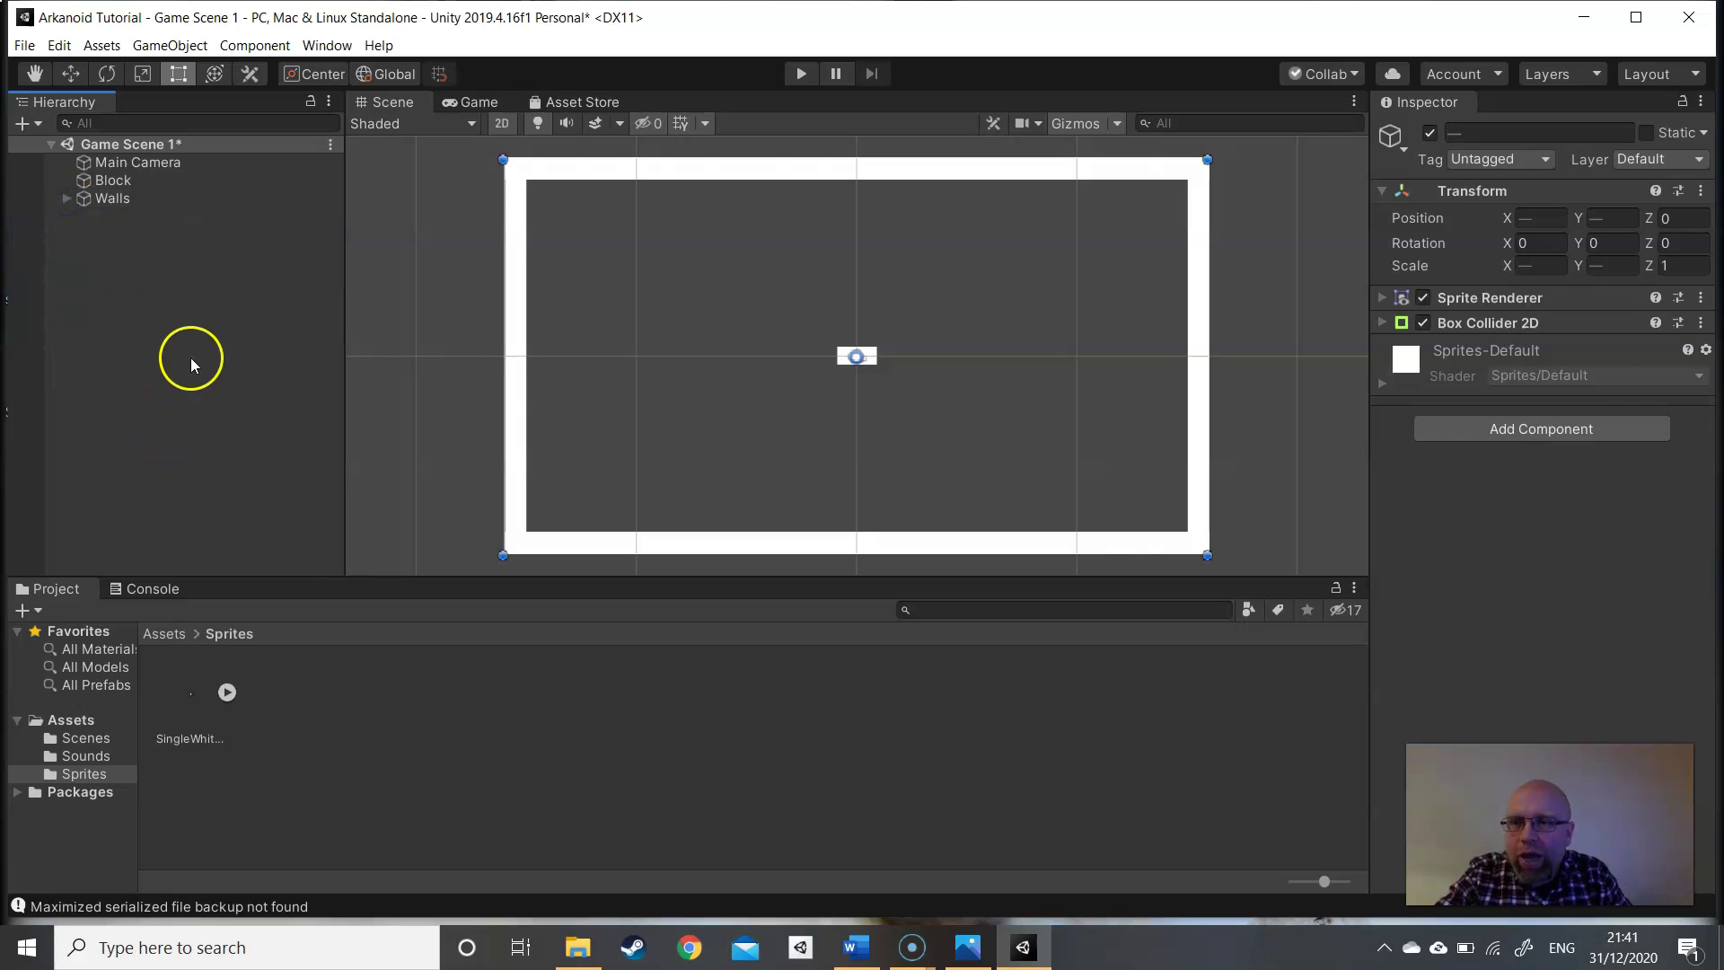
{"action": "right_click", "coordinate": [85, 245]}
- Create another empty object named Blocks
{"action": "left_click", "coordinate": [177, 427]}
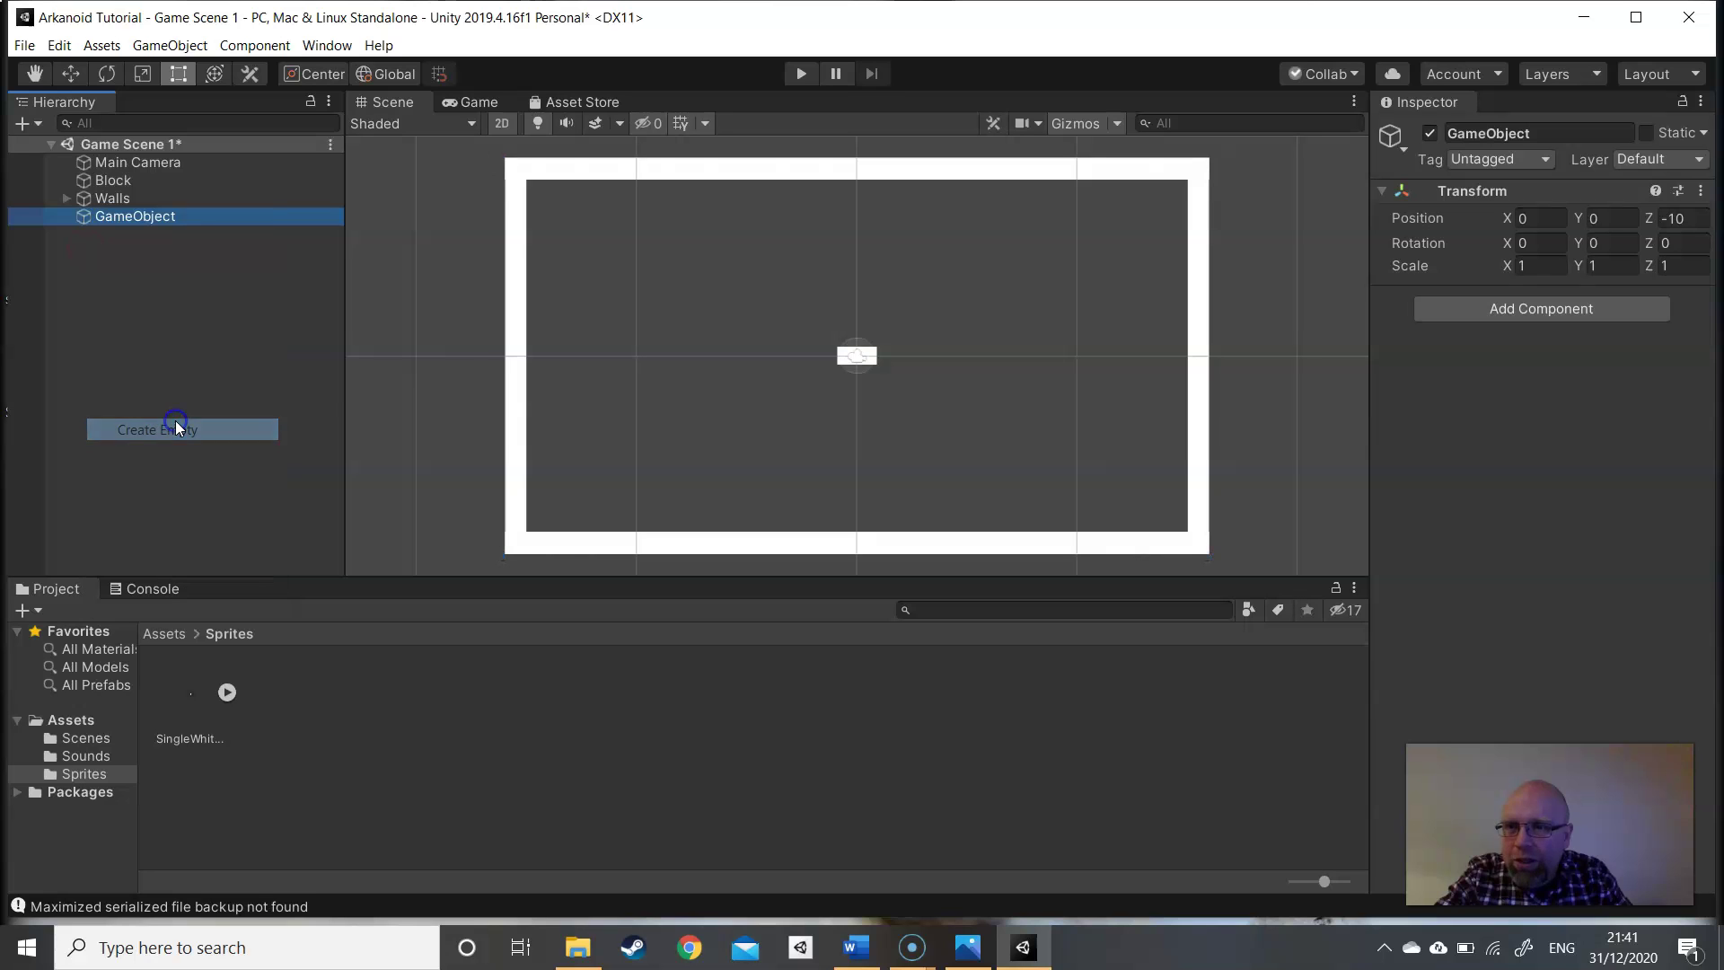
{"action": "left_click", "coordinate": [1560, 135]}
{"action": "type", "text": "Blocks"}
{"action": "key", "text": "Return"}
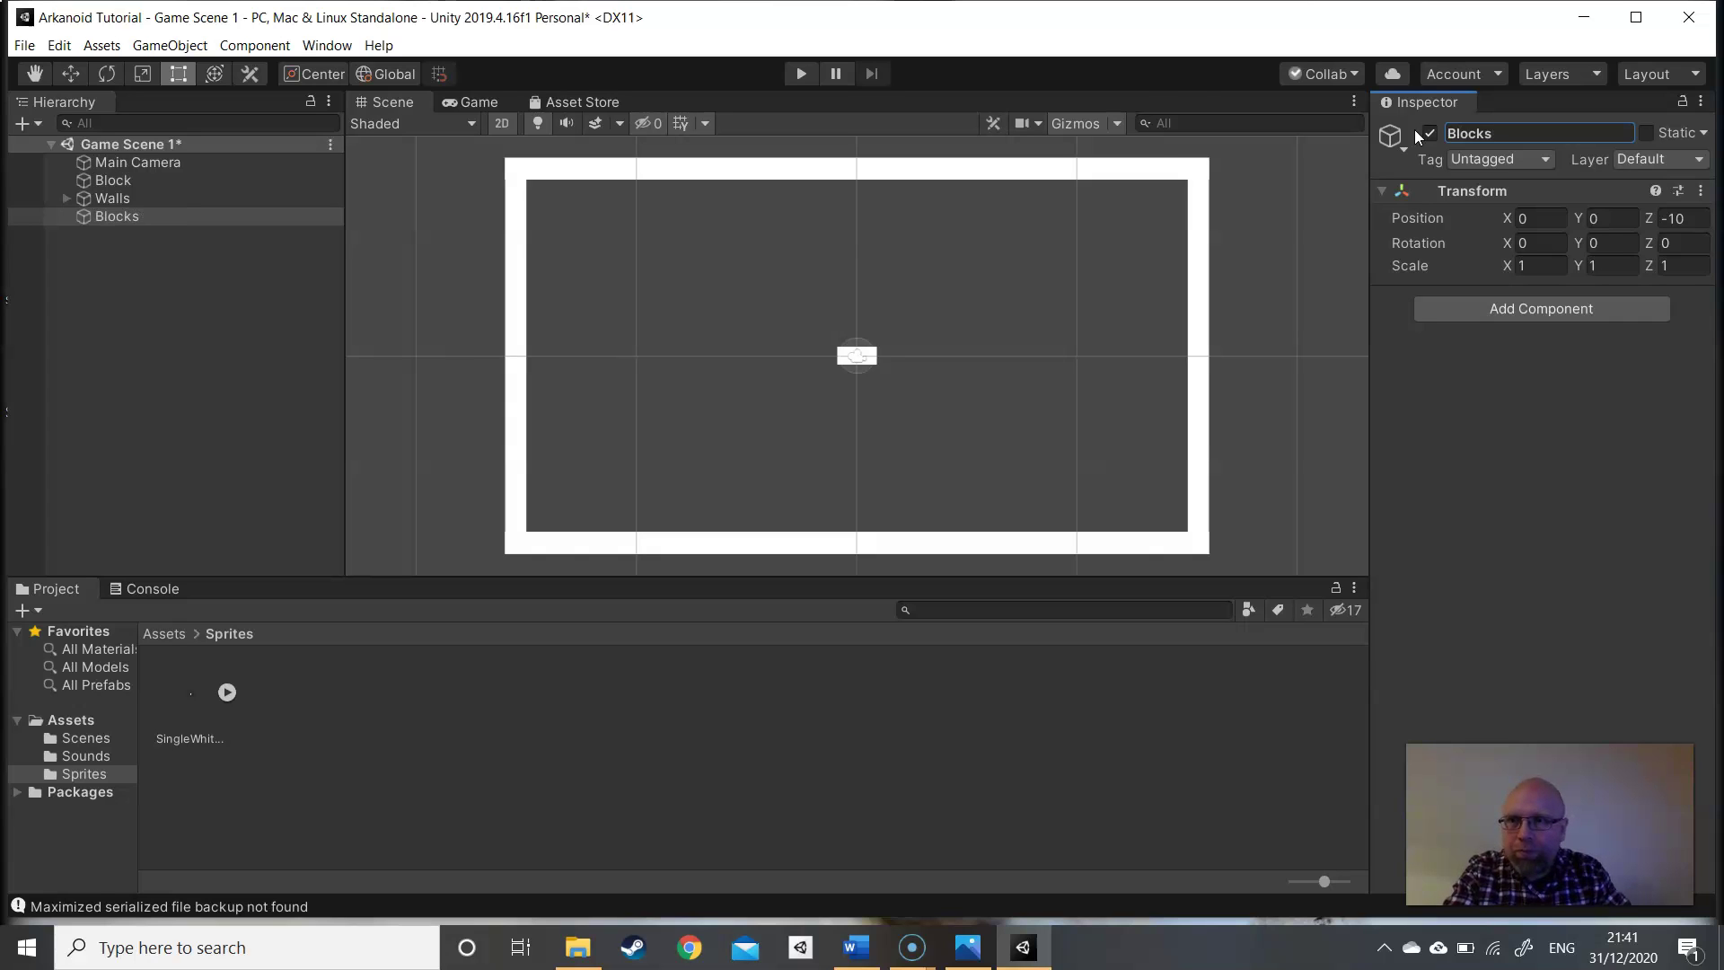
- Move the Block into Blocks and duplicate it as Block (1)
{"action": "left_click_drag", "start_coordinate": [117, 182], "coordinate": [120, 219]}
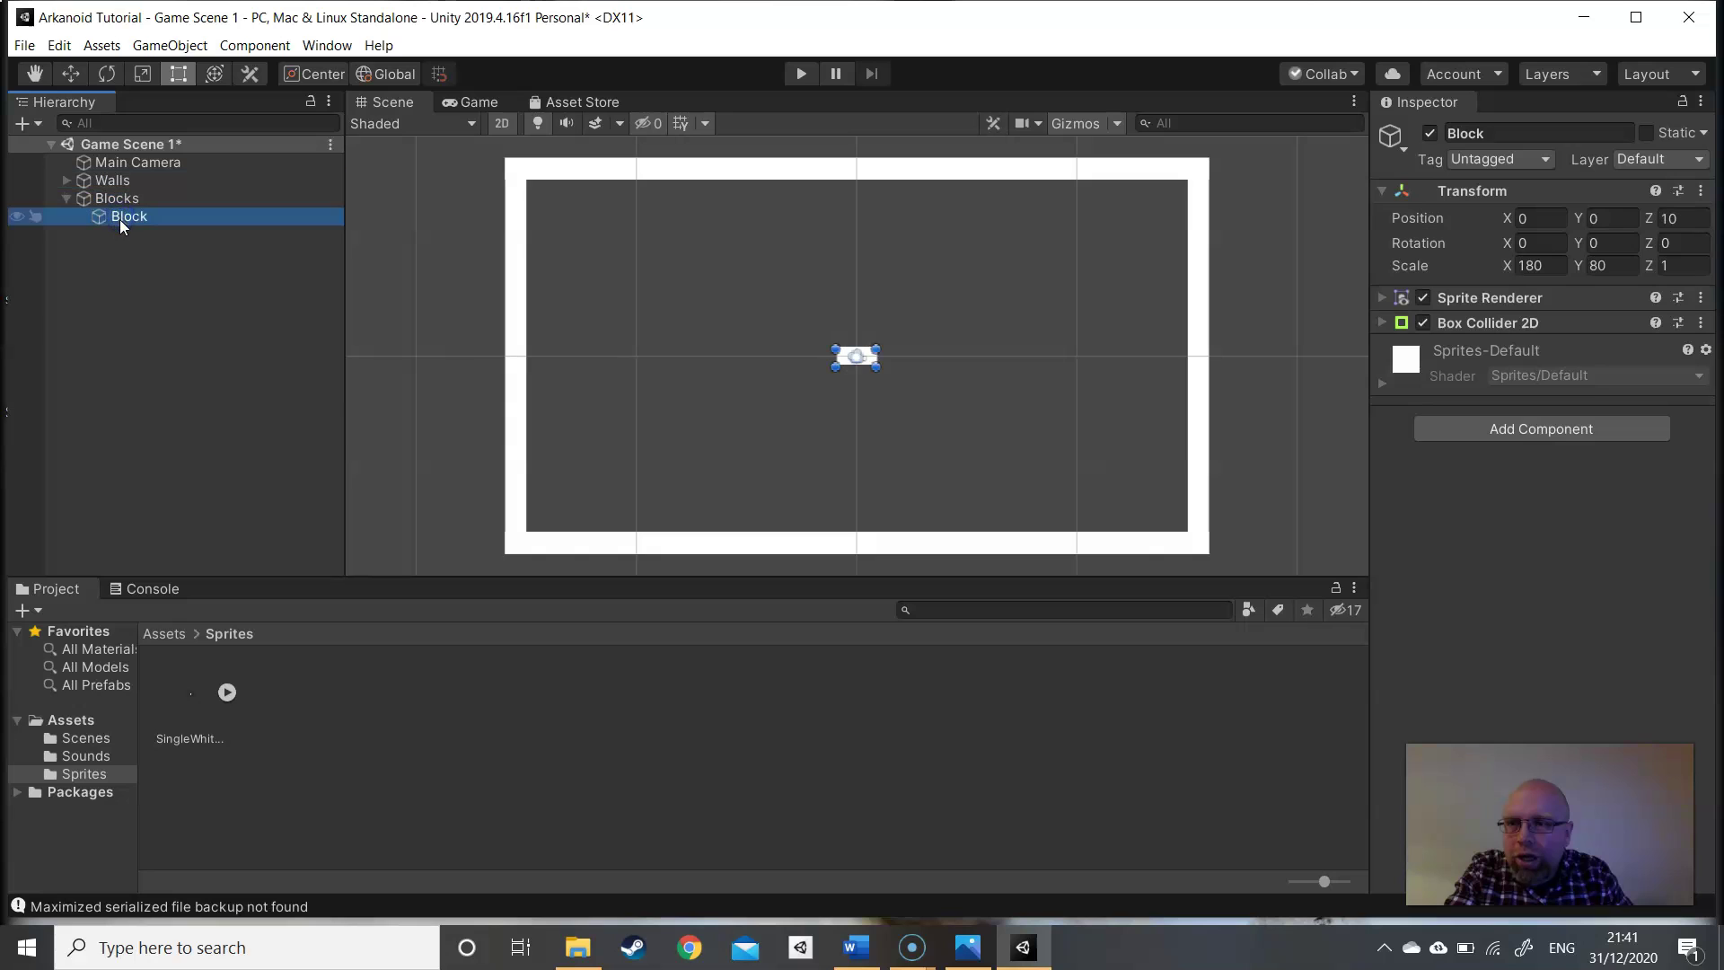
{"action": "left_click", "coordinate": [67, 199]}
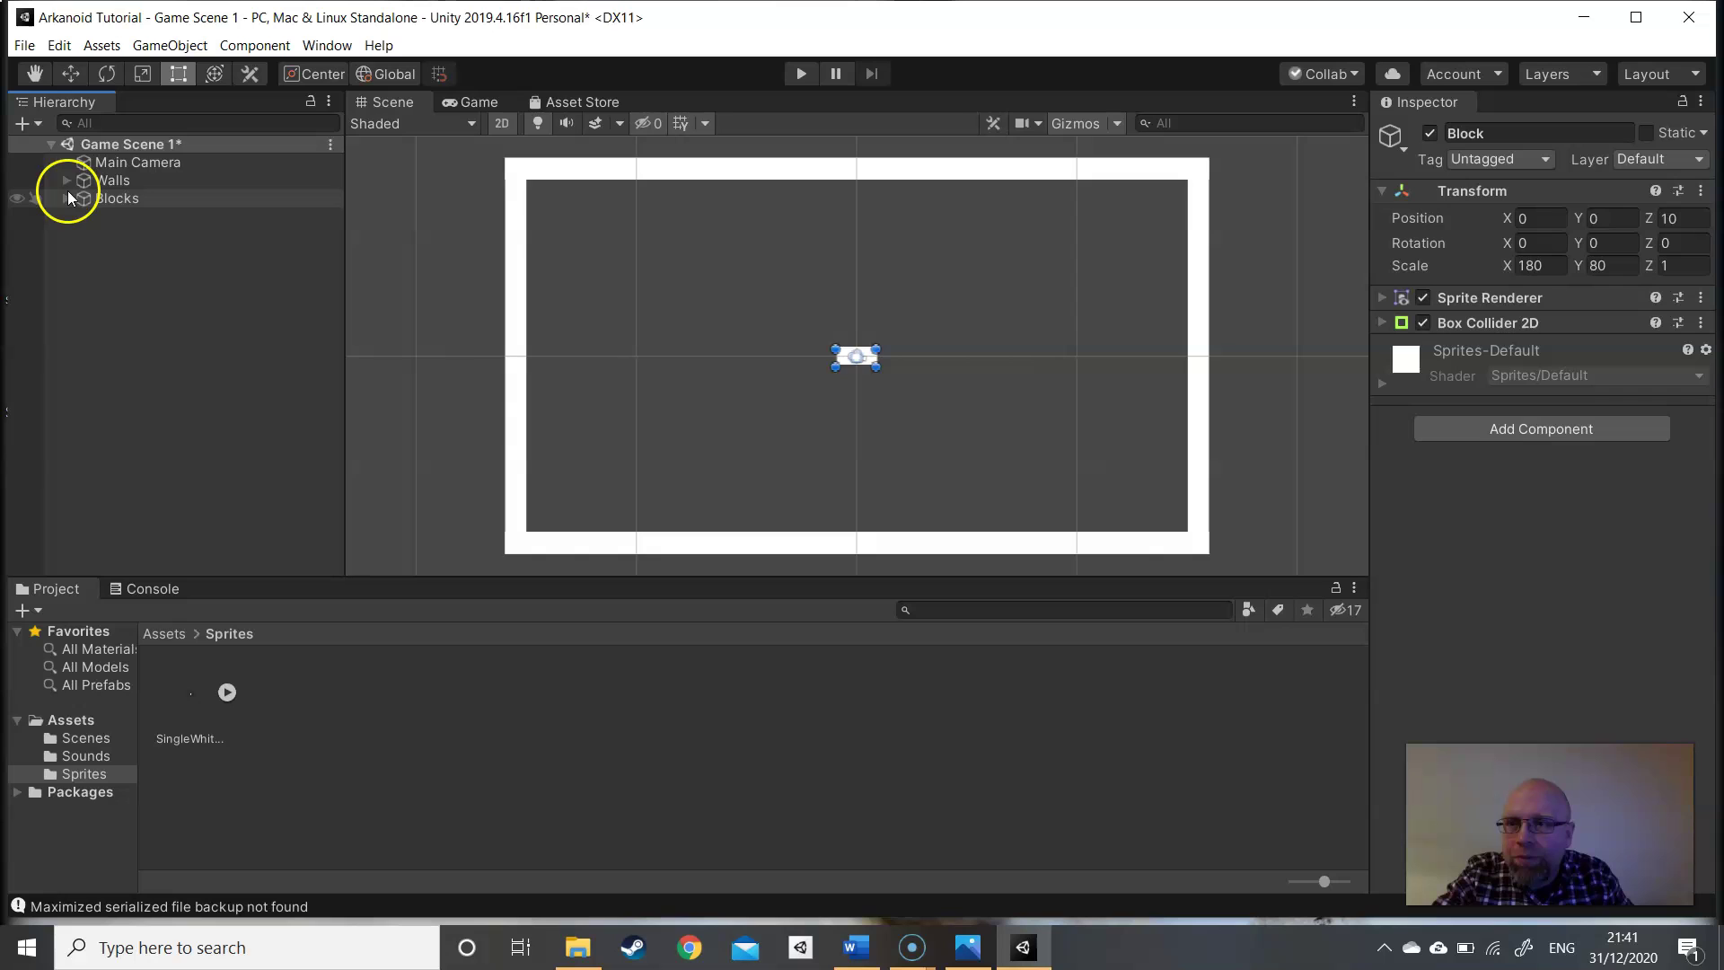
{"action": "left_click", "coordinate": [67, 199]}
{"action": "left_click", "coordinate": [66, 180]}
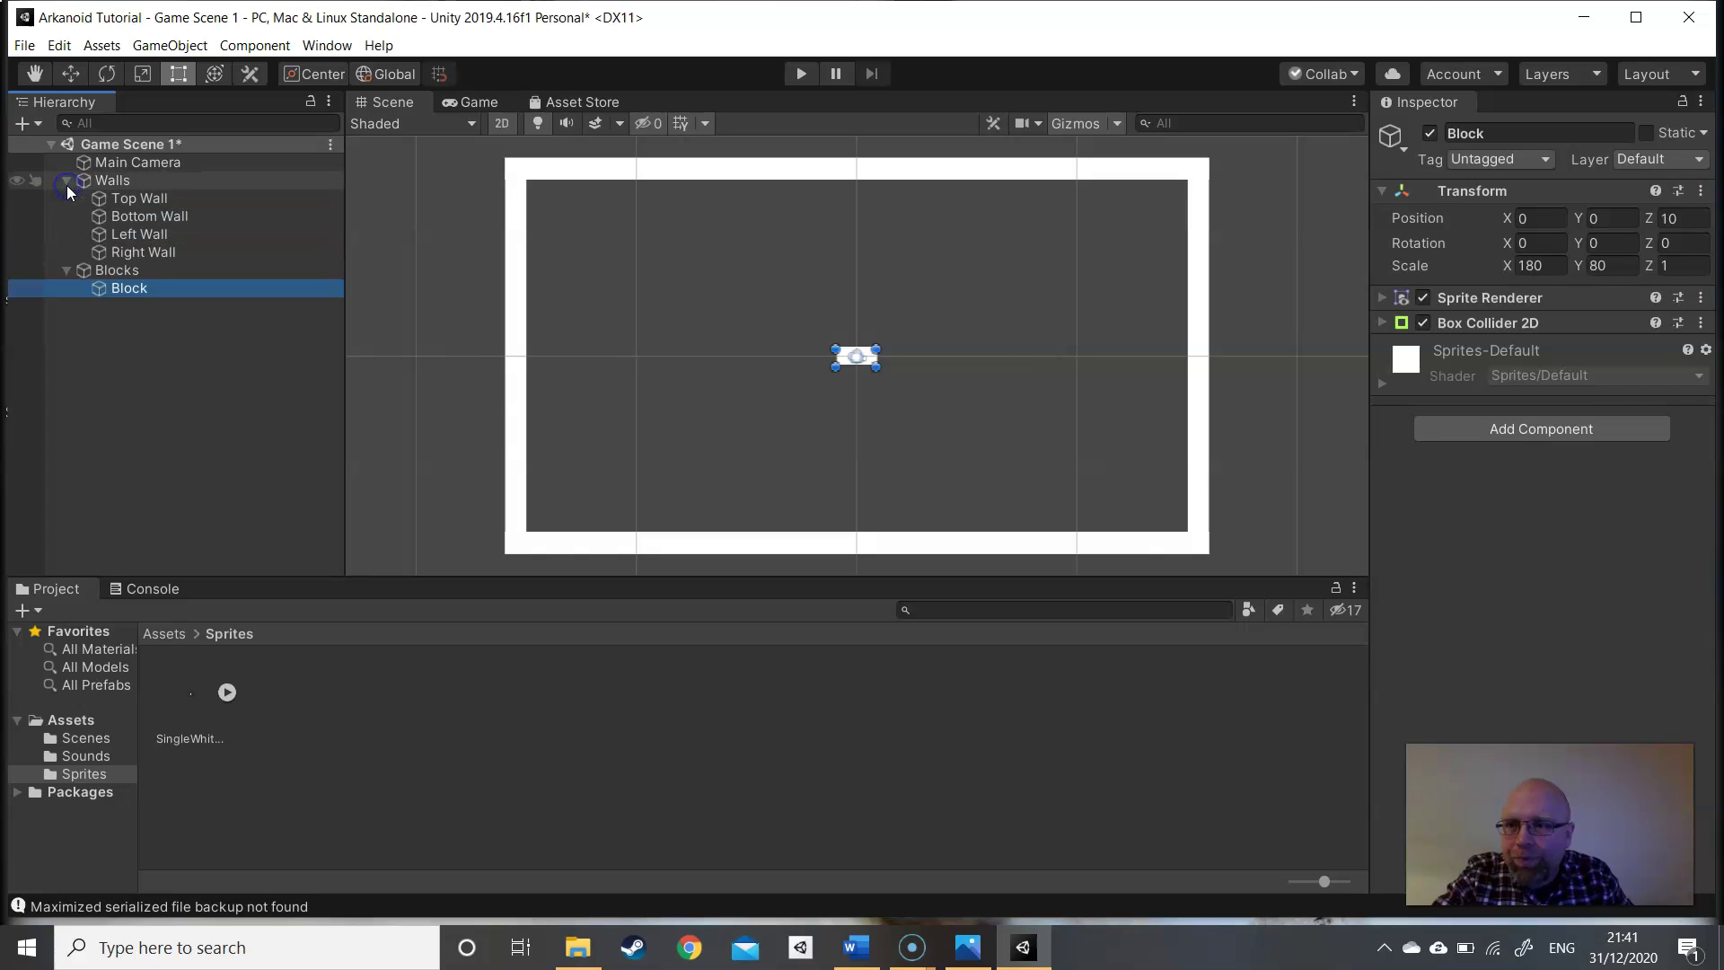
{"action": "left_click", "coordinate": [128, 288]}
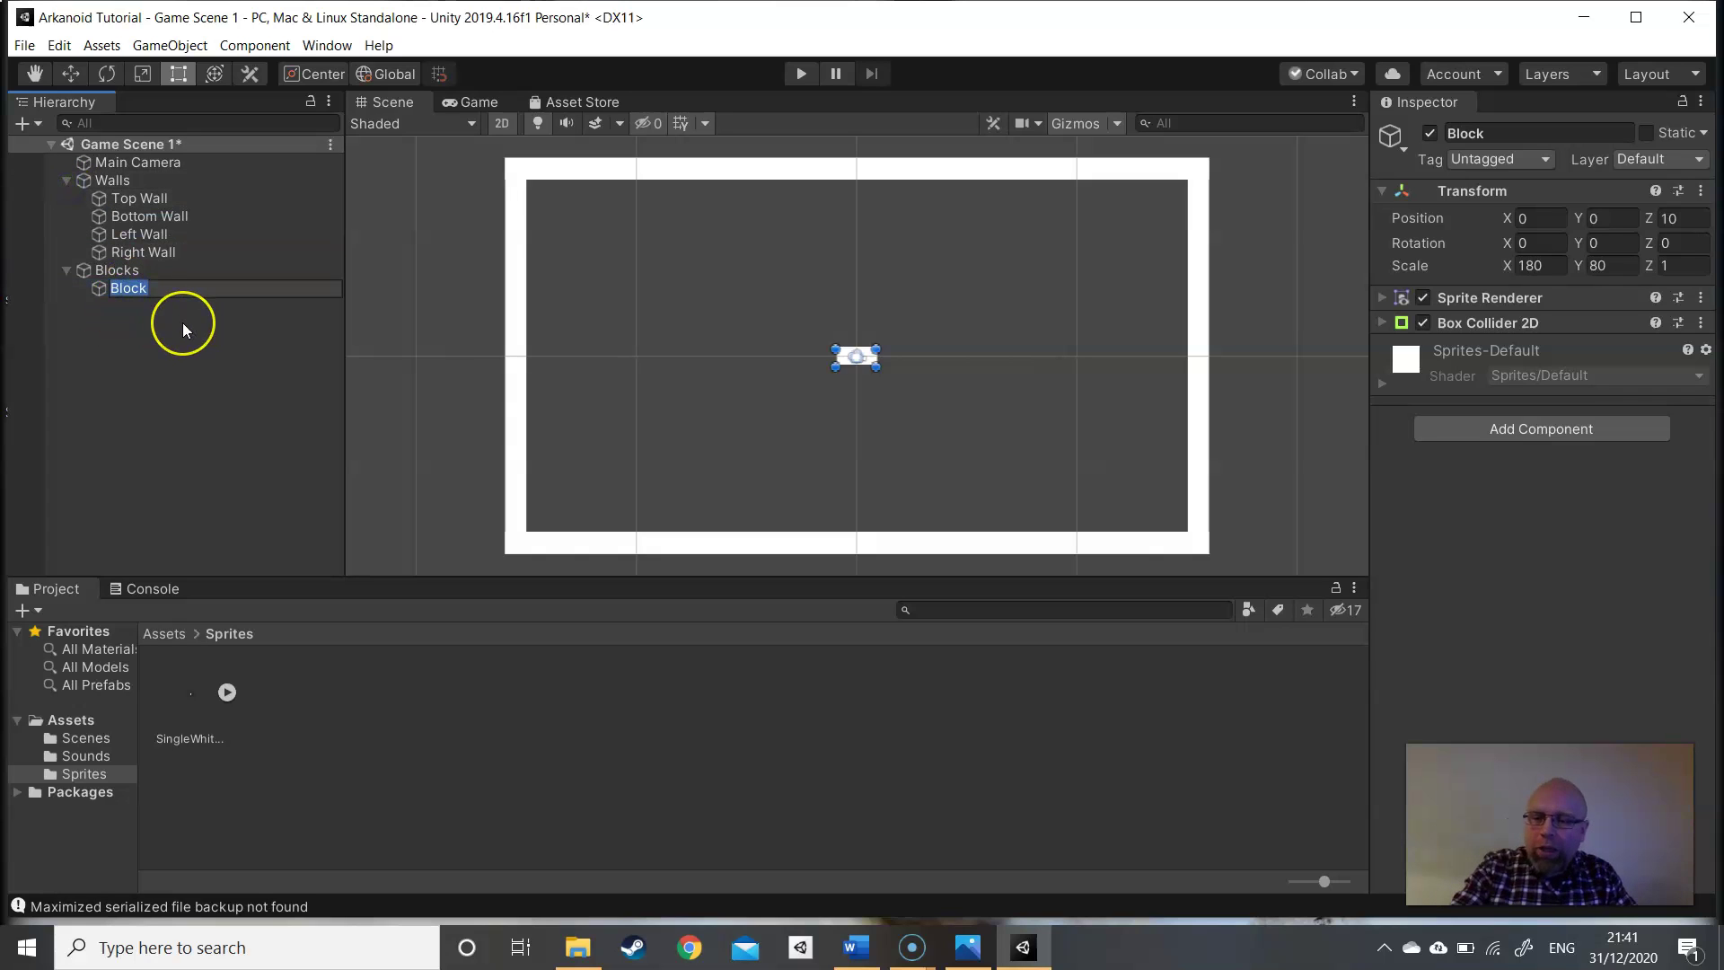
{"action": "key", "text": "ctrl+d"}
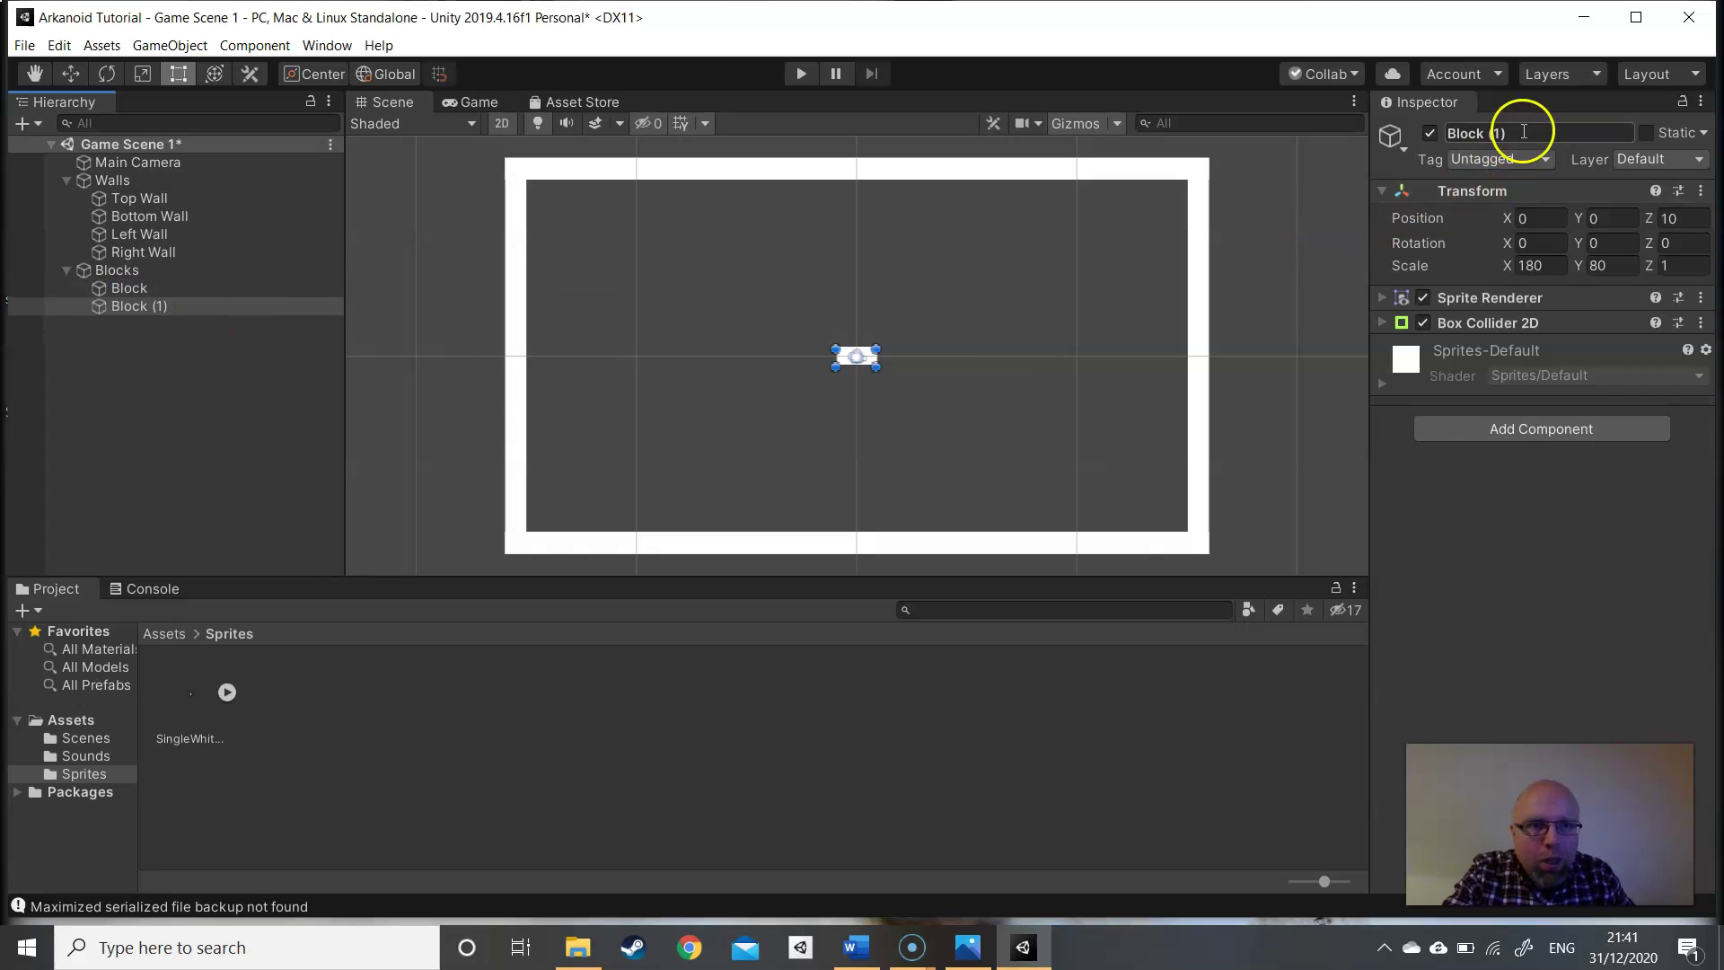
- Rename the duplicated block to Paddle and tag it Player
{"action": "left_click", "coordinate": [1463, 132]}
{"action": "type", "text": "Paddle"}
{"action": "key", "text": "Return"}
{"action": "left_click", "coordinate": [1533, 163]}
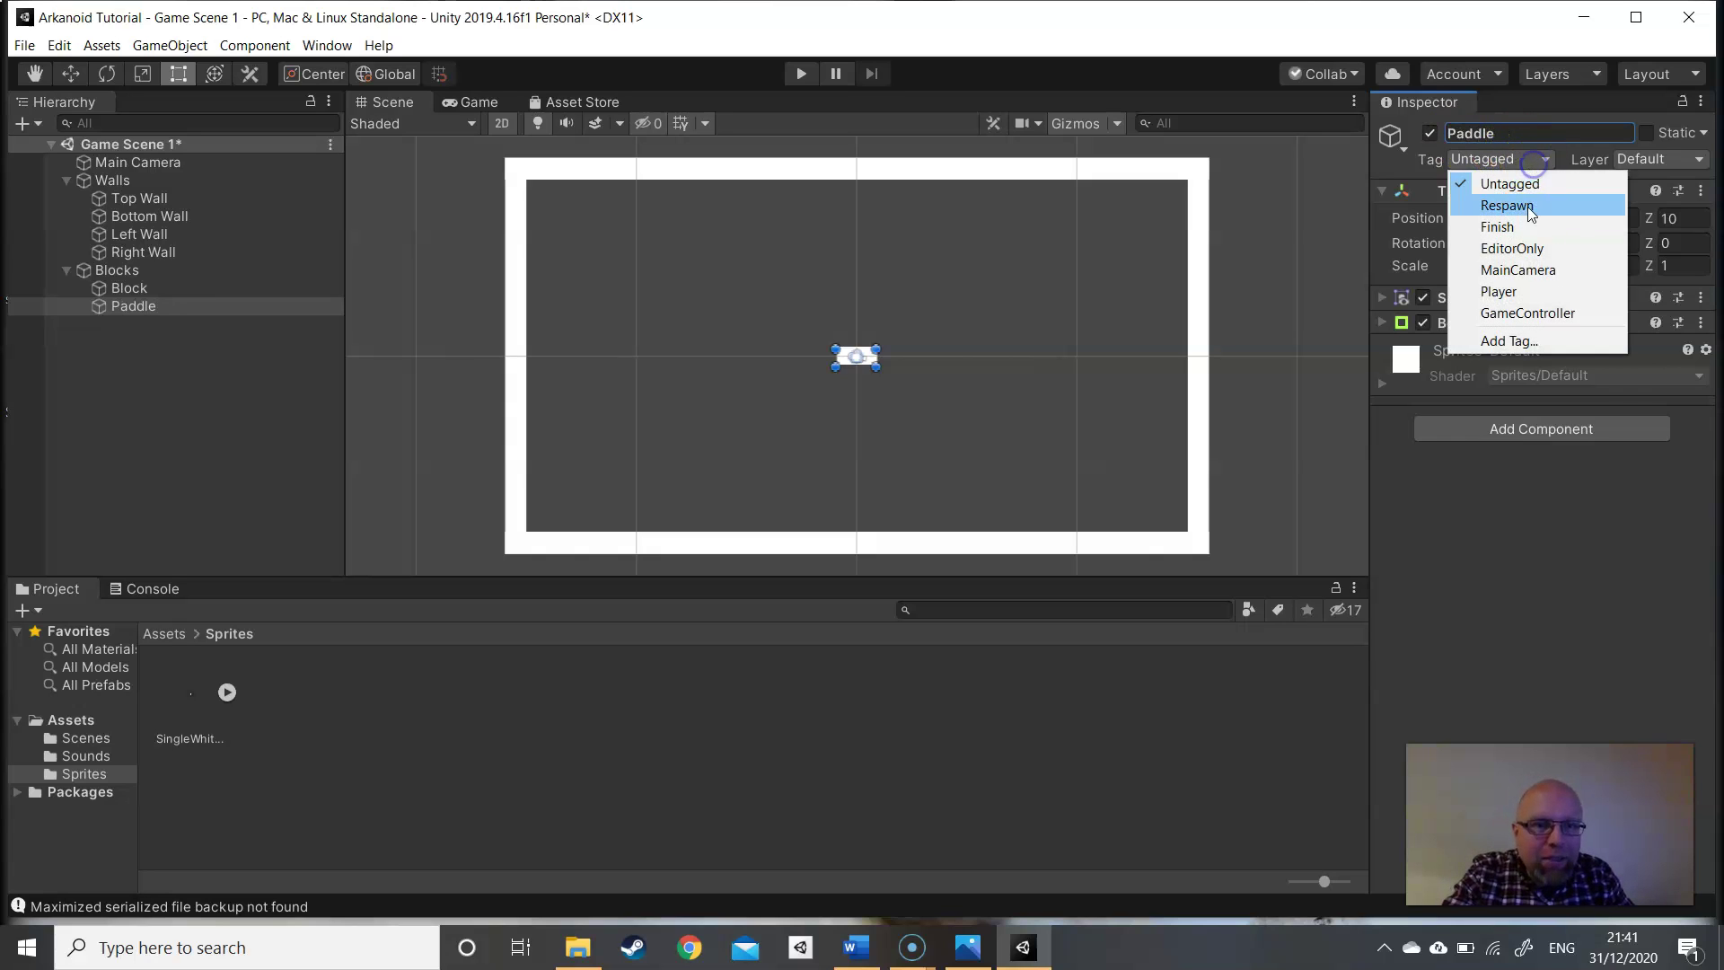
{"action": "left_click", "coordinate": [1530, 294]}
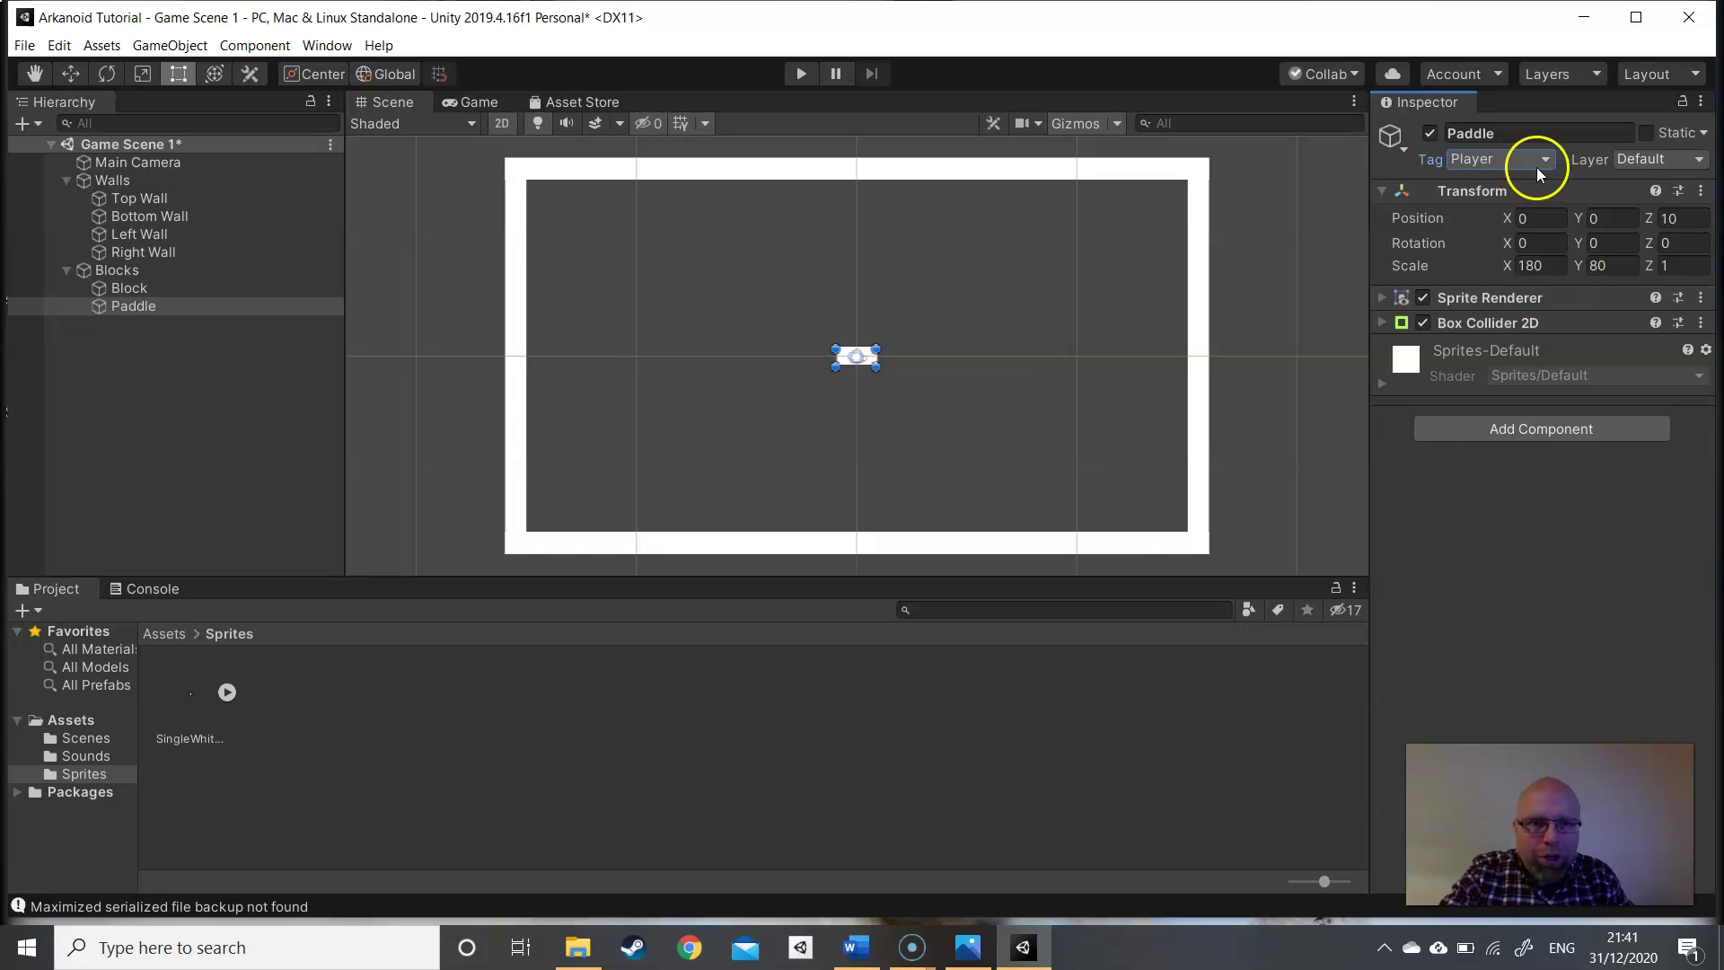
- Scale the Paddle to 400 by 100 and set its Z position to 0
{"action": "left_click", "coordinate": [1538, 266]}
{"action": "type", "text": "80"}
{"action": "key", "text": "Return"}
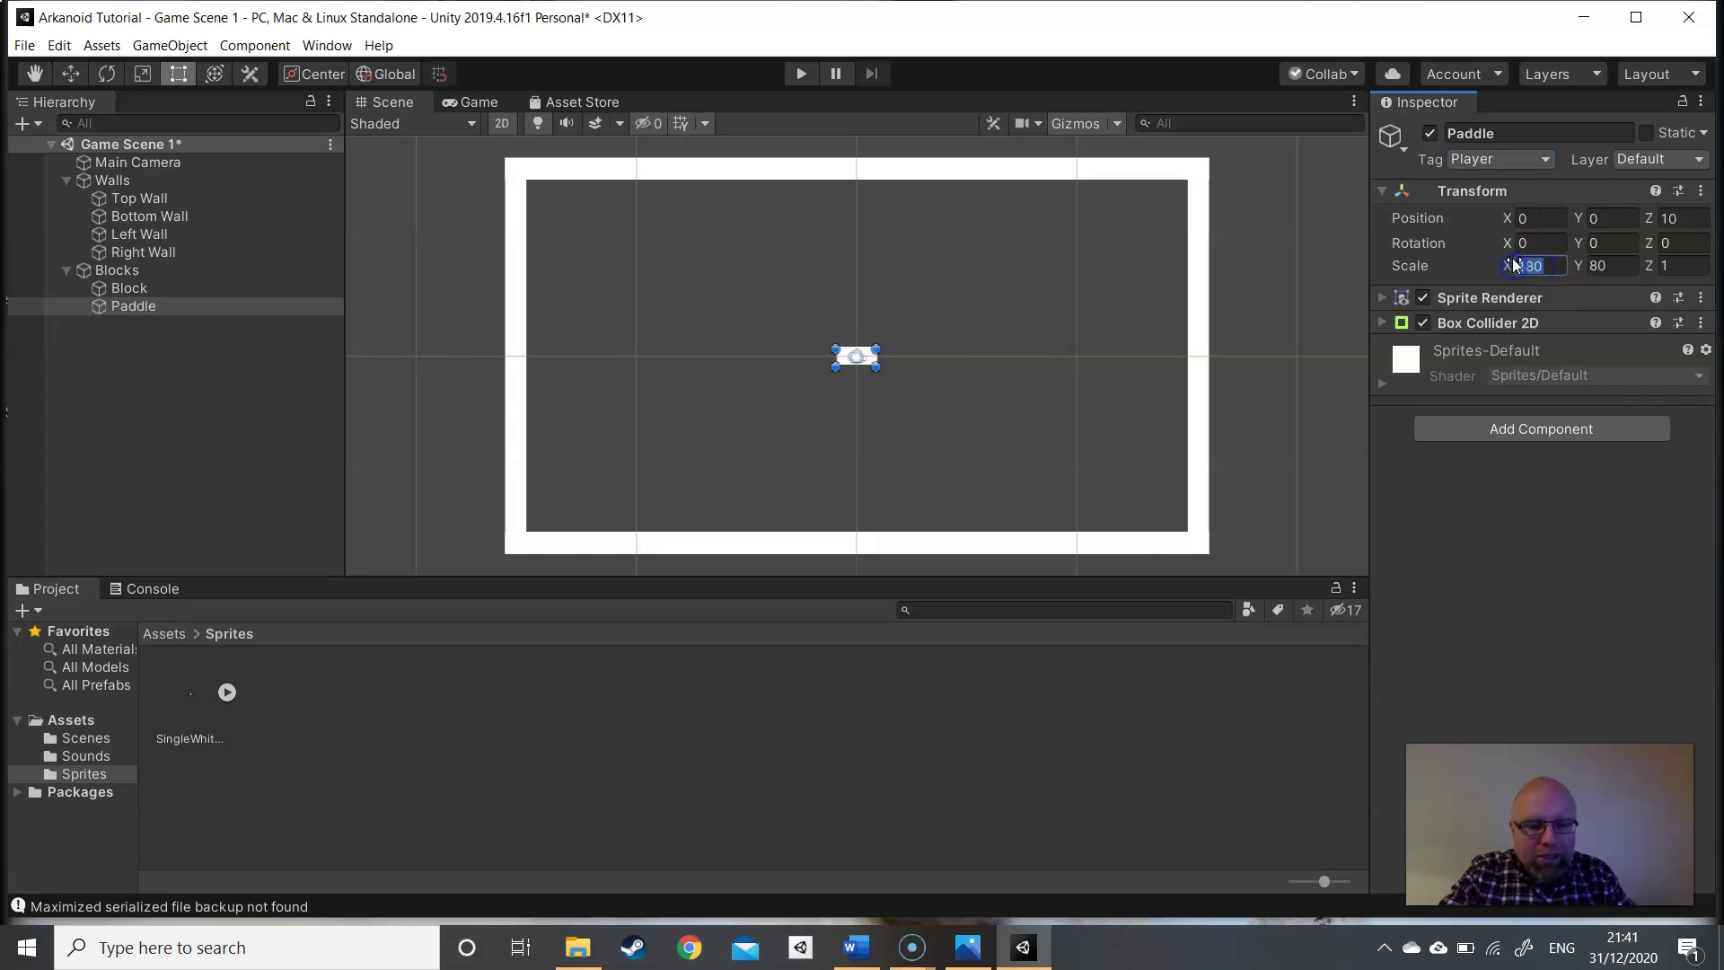
{"action": "type", "text": "100"}
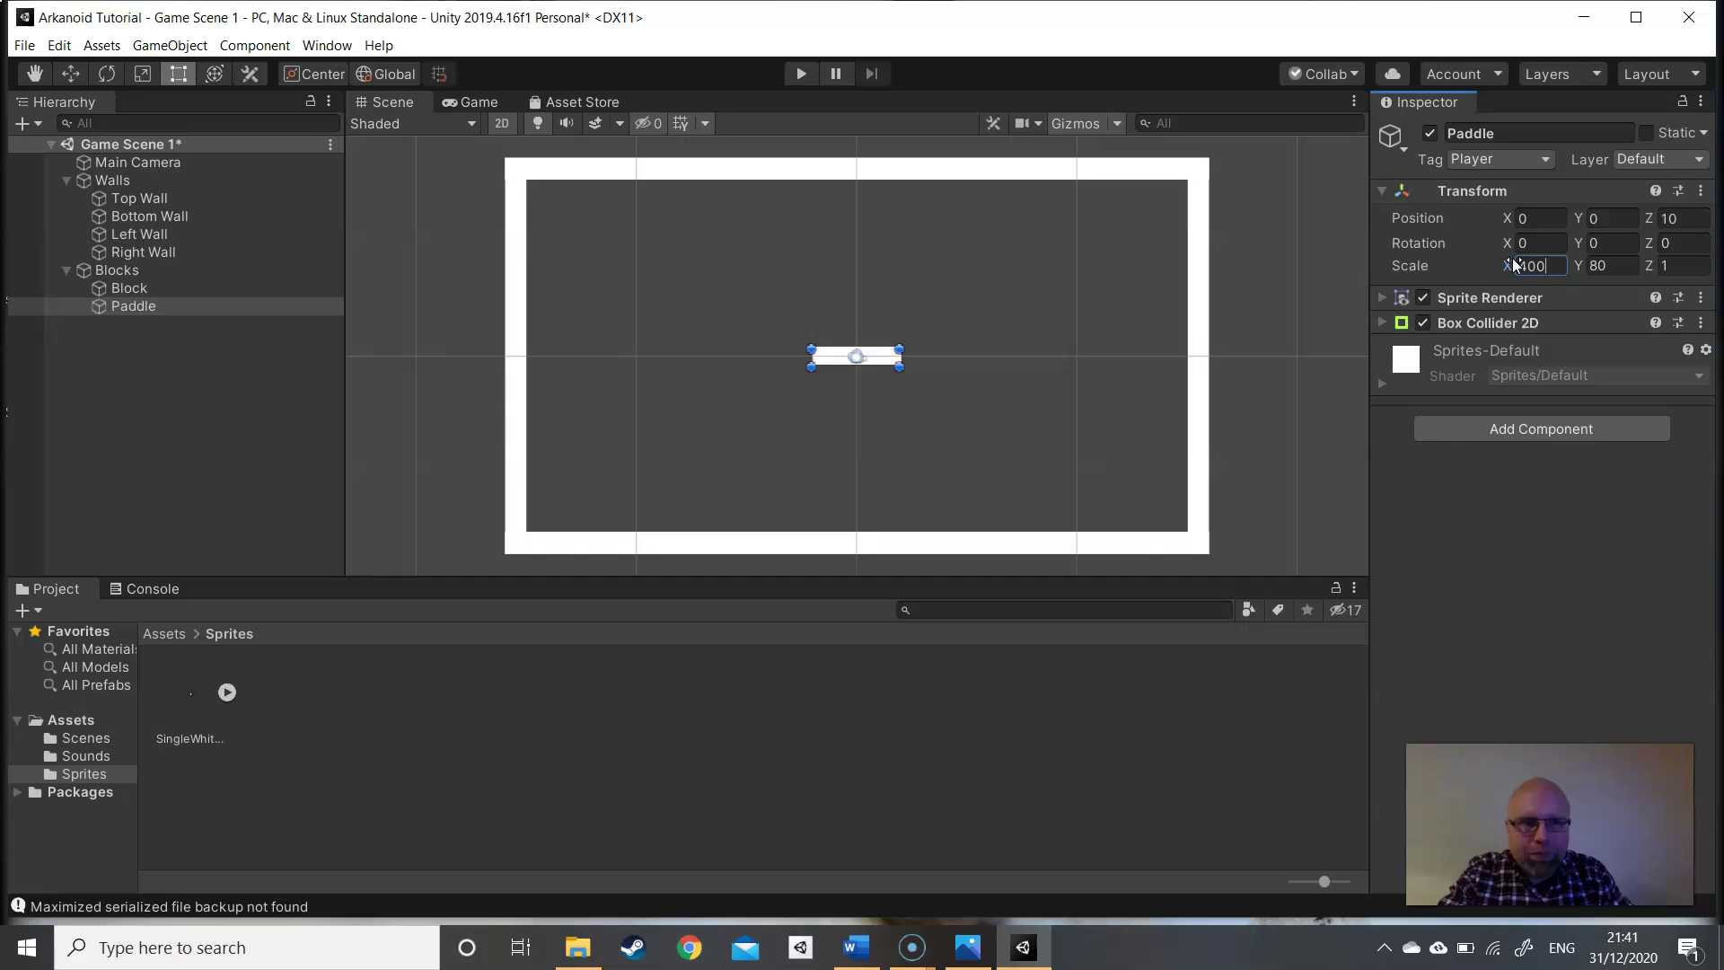
{"action": "left_click", "coordinate": [1607, 266]}
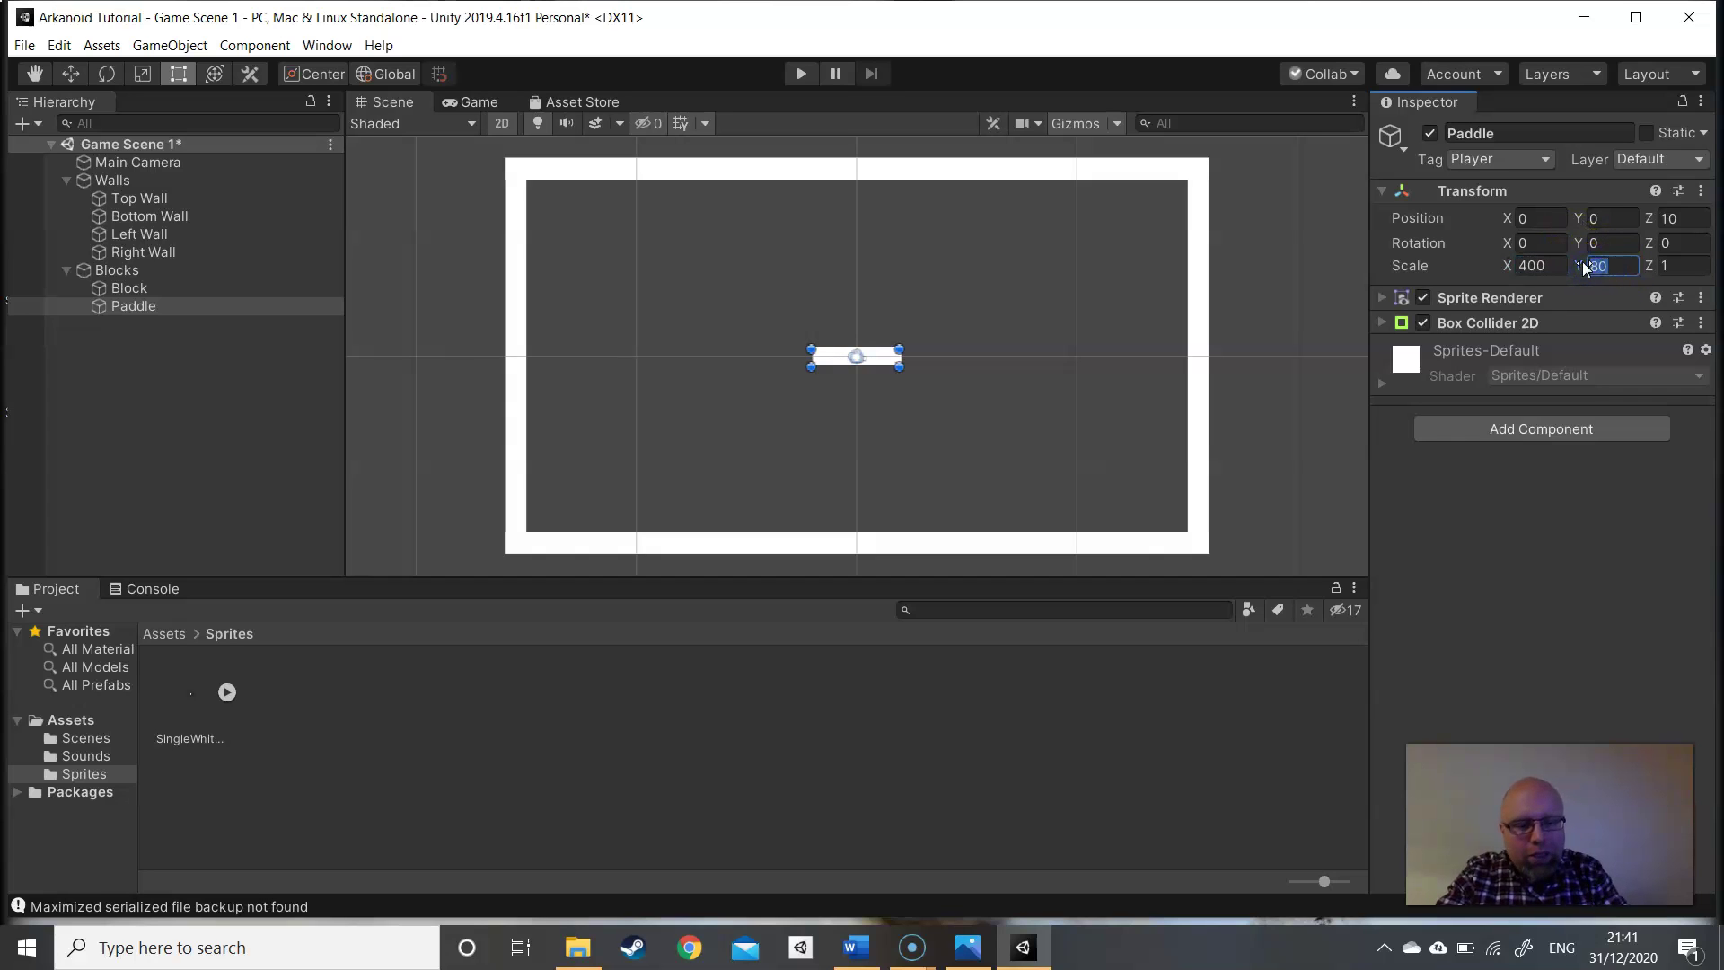
{"action": "type", "text": "100"}
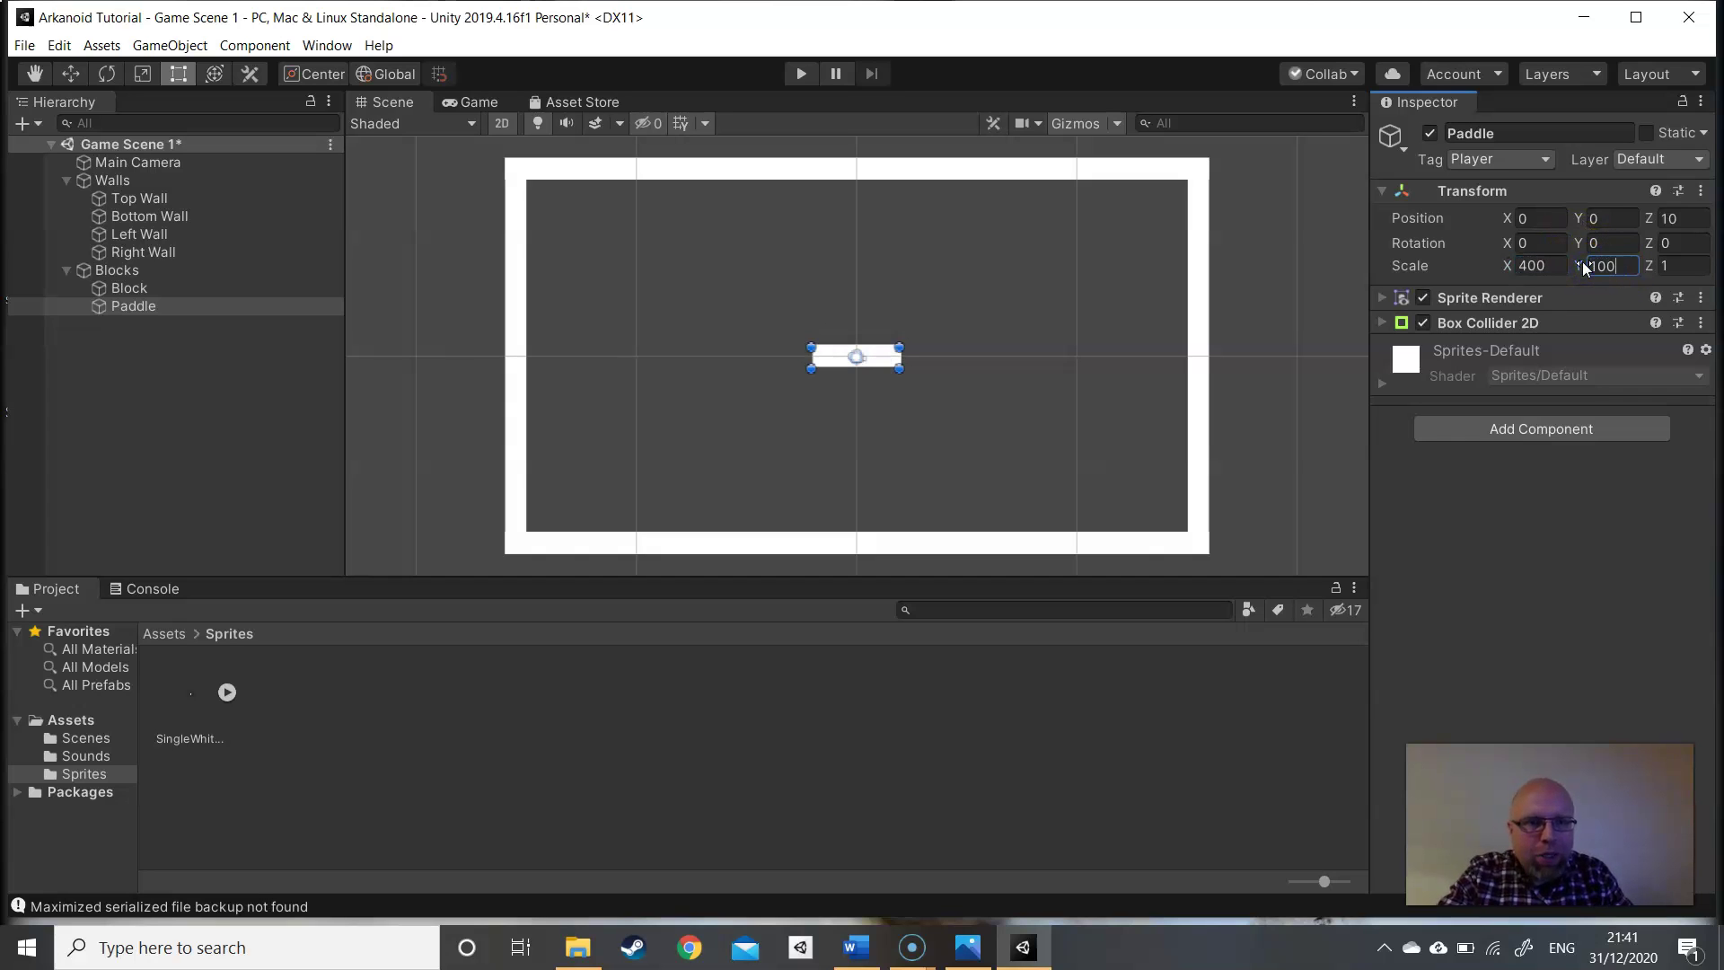
{"action": "left_click", "coordinate": [1674, 219]}
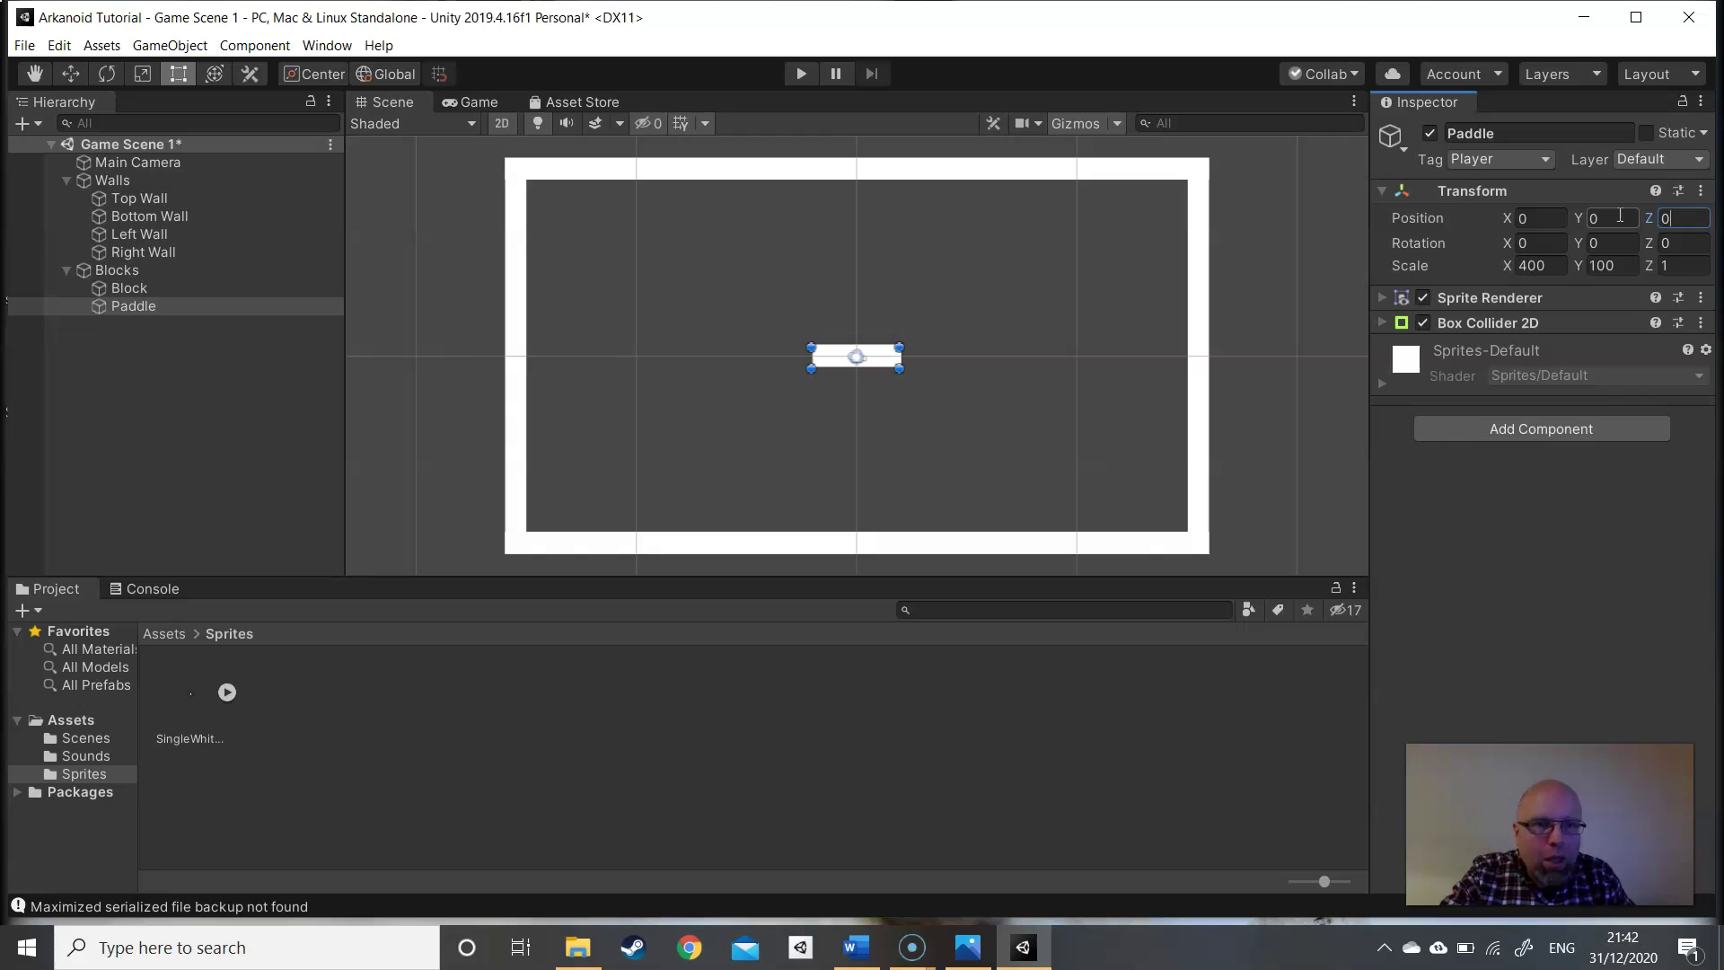
- Move the Paddle down to Y -7 near the bottom wall using grid snapping
{"action": "left_click", "coordinate": [71, 76]}
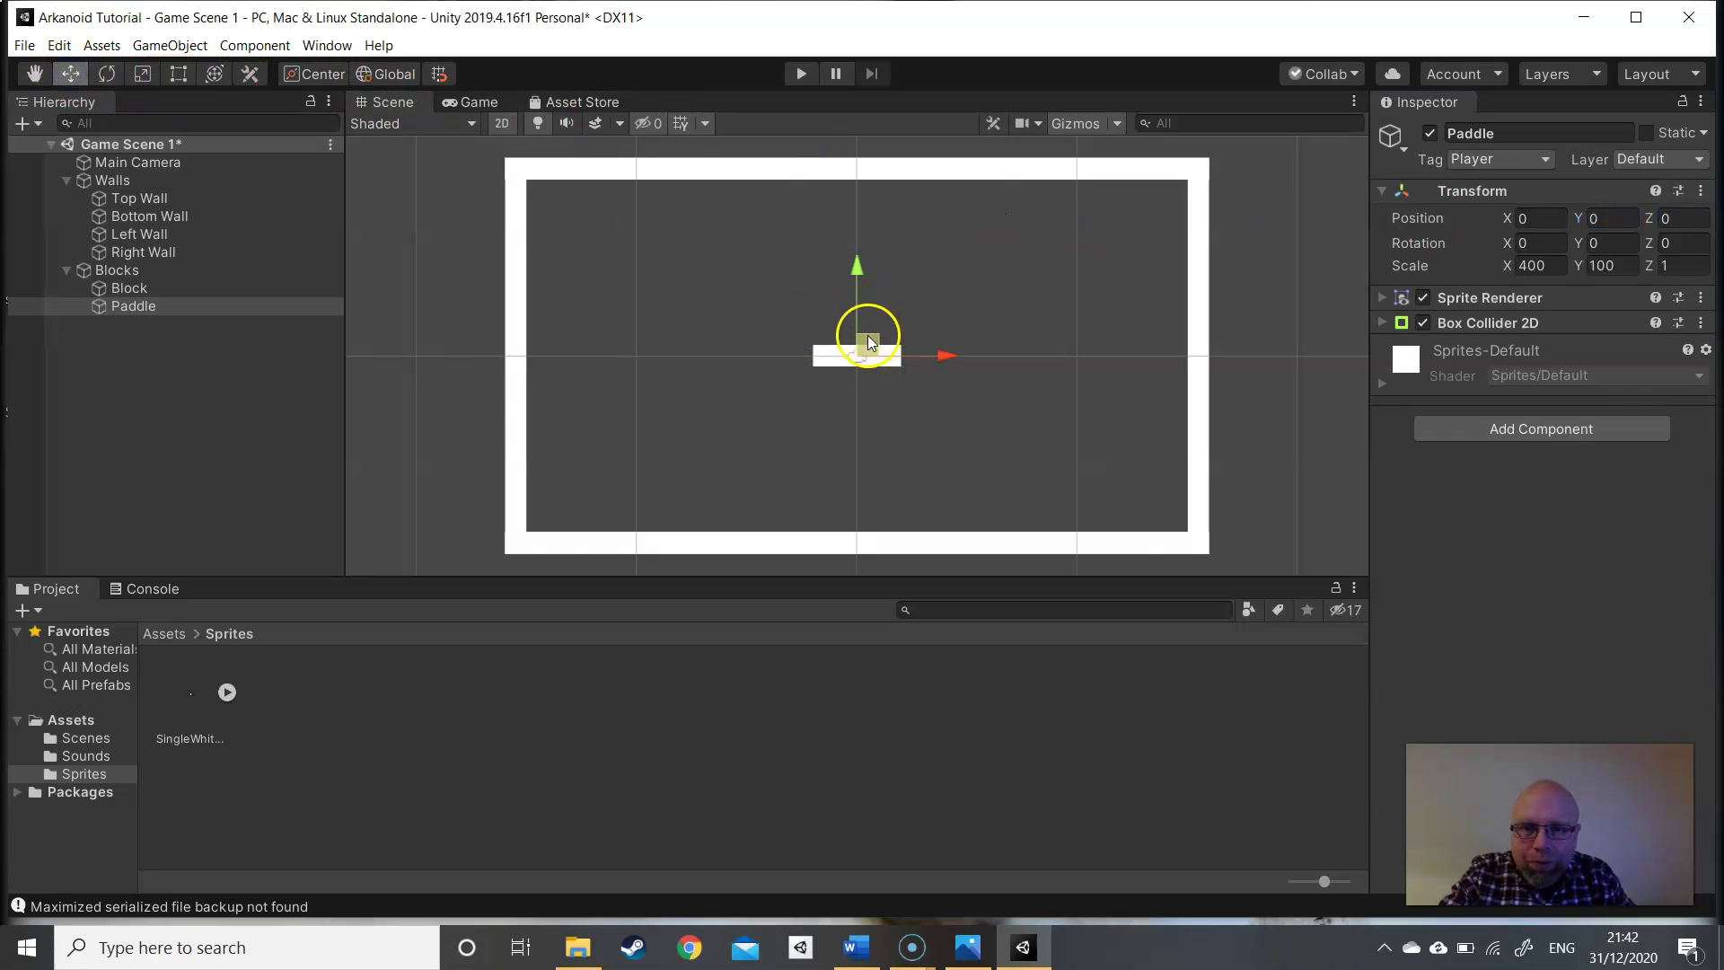
{"action": "left_click_drag", "start_coordinate": [869, 341], "coordinate": [1002, 332]}
{"action": "key", "text": "ctrl+z"}
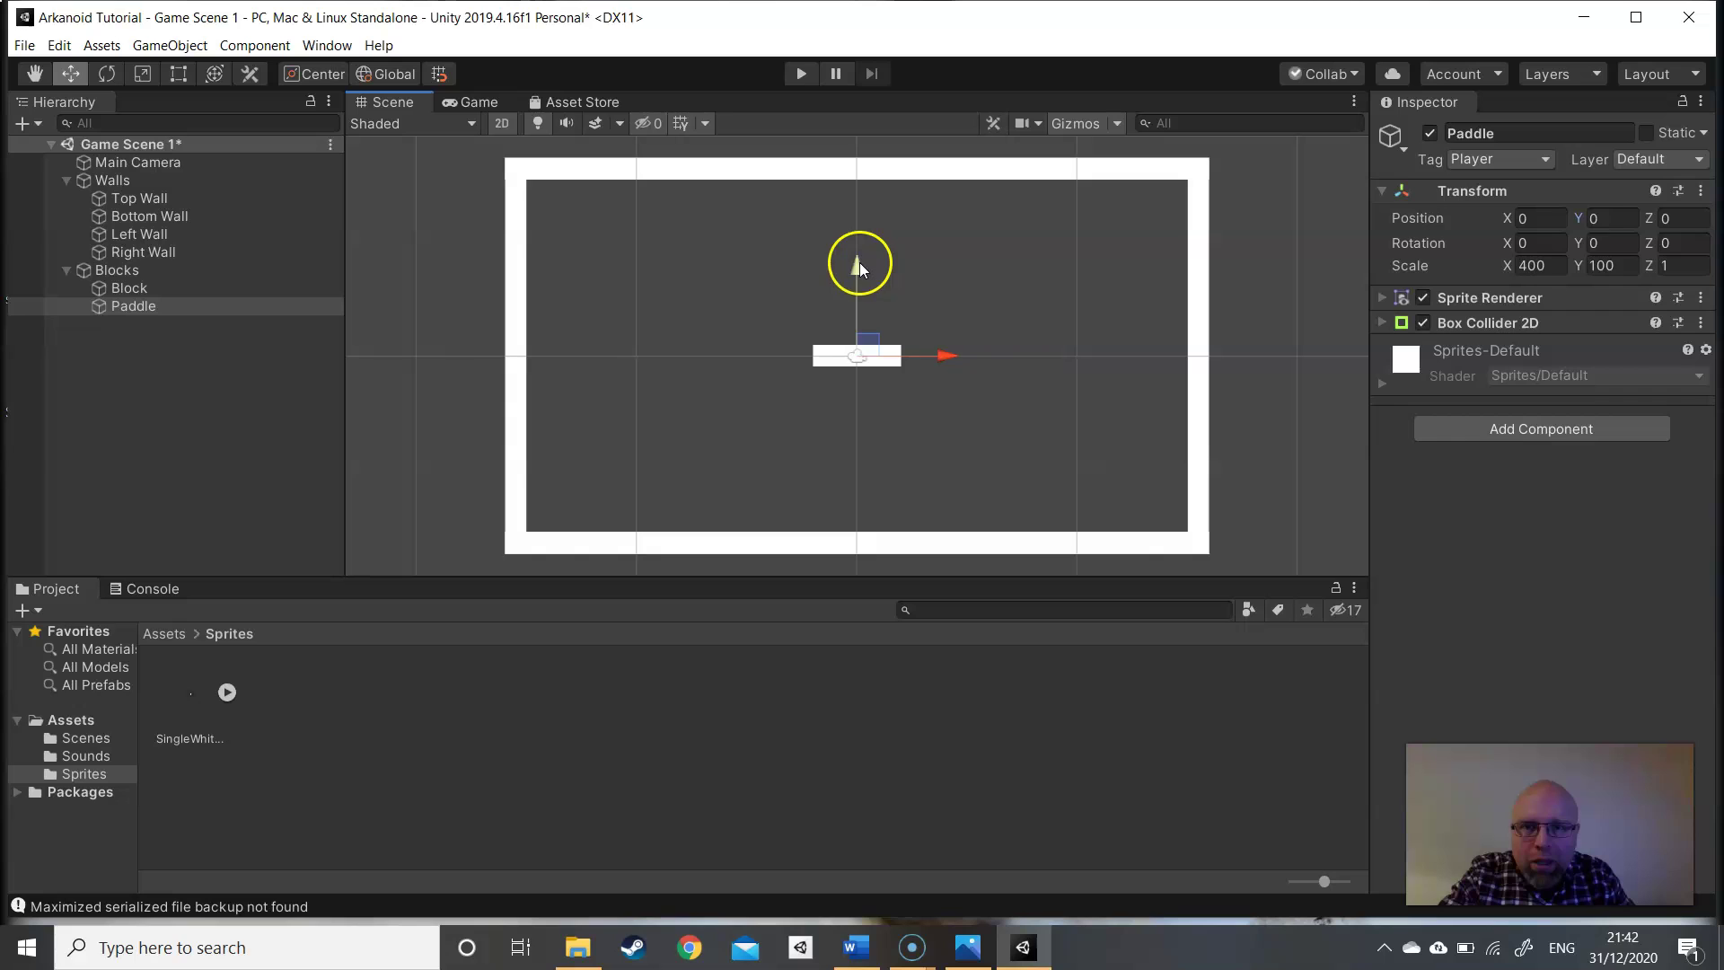
{"action": "left_click_drag", "start_coordinate": [859, 264], "coordinate": [853, 395]}
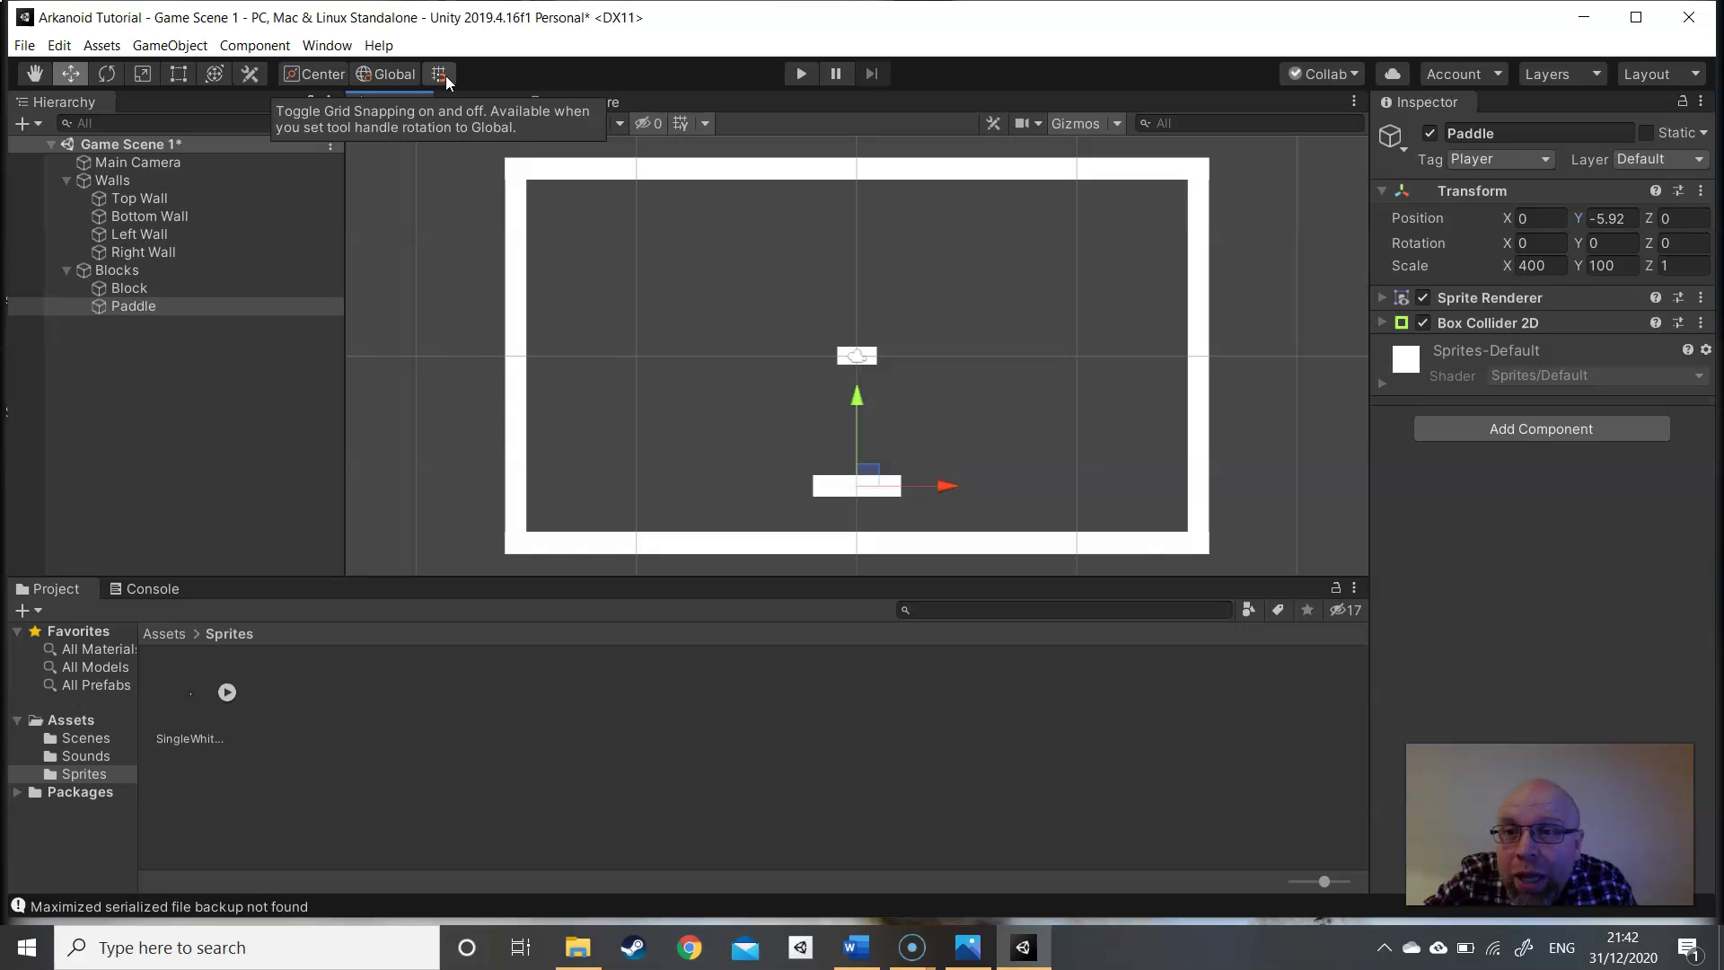
{"action": "left_click", "coordinate": [385, 73]}
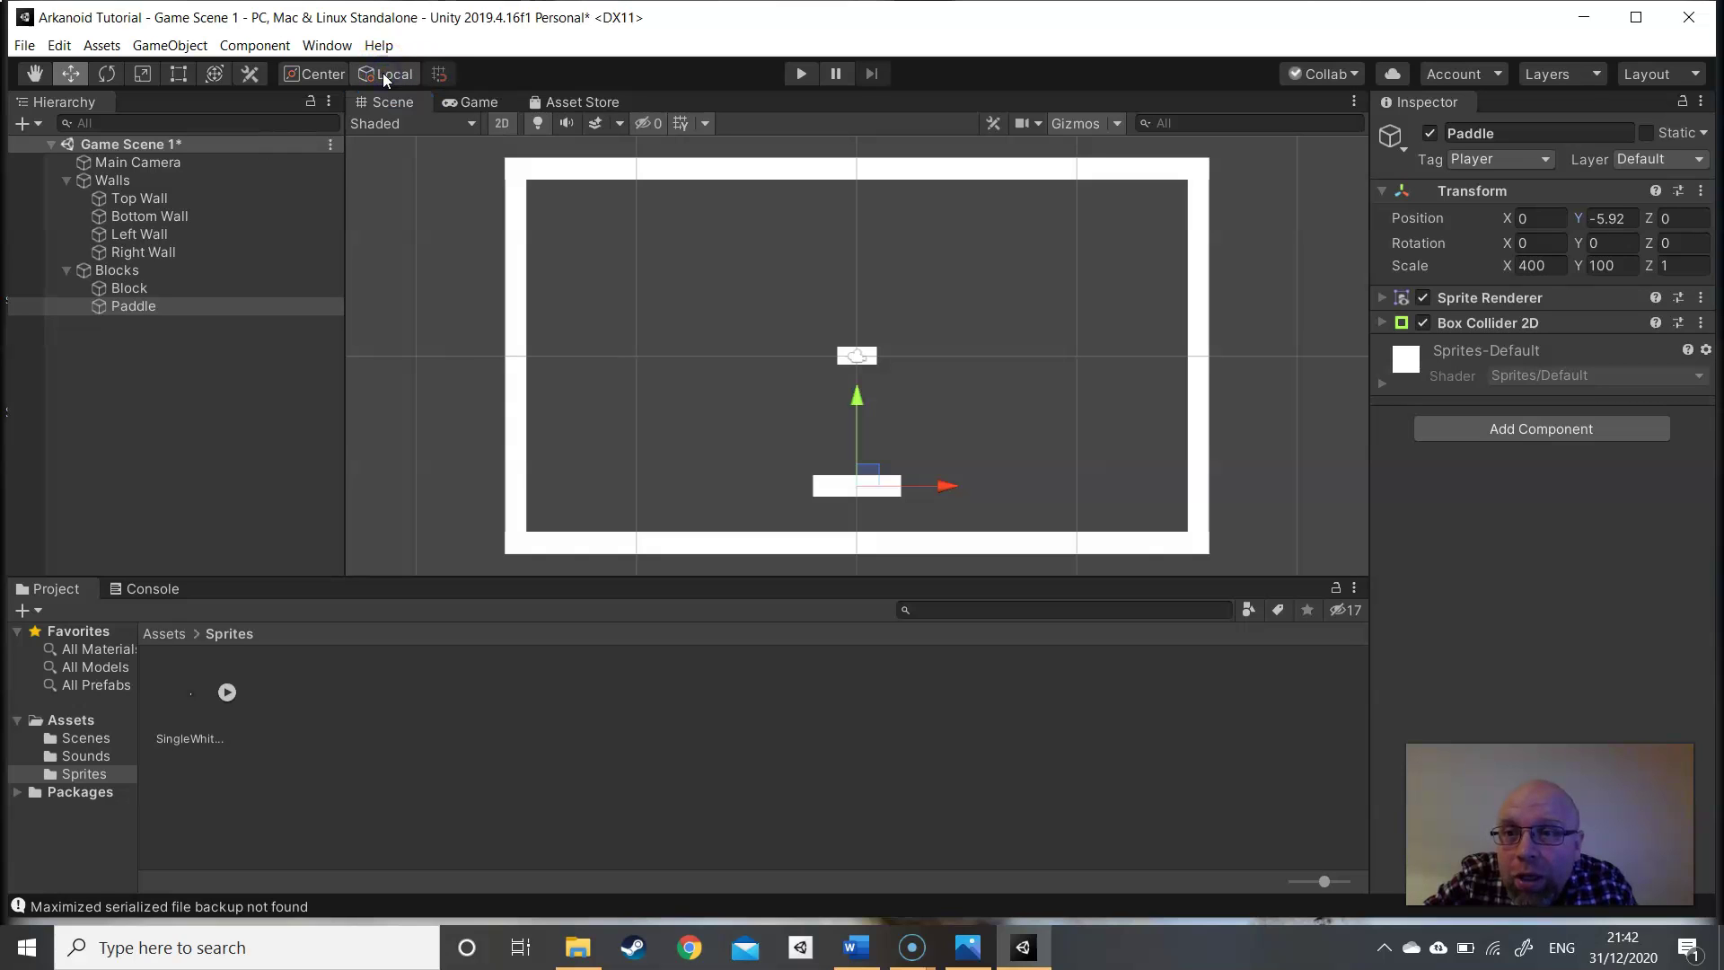
{"action": "left_click", "coordinate": [382, 73]}
{"action": "left_click", "coordinate": [382, 73]}
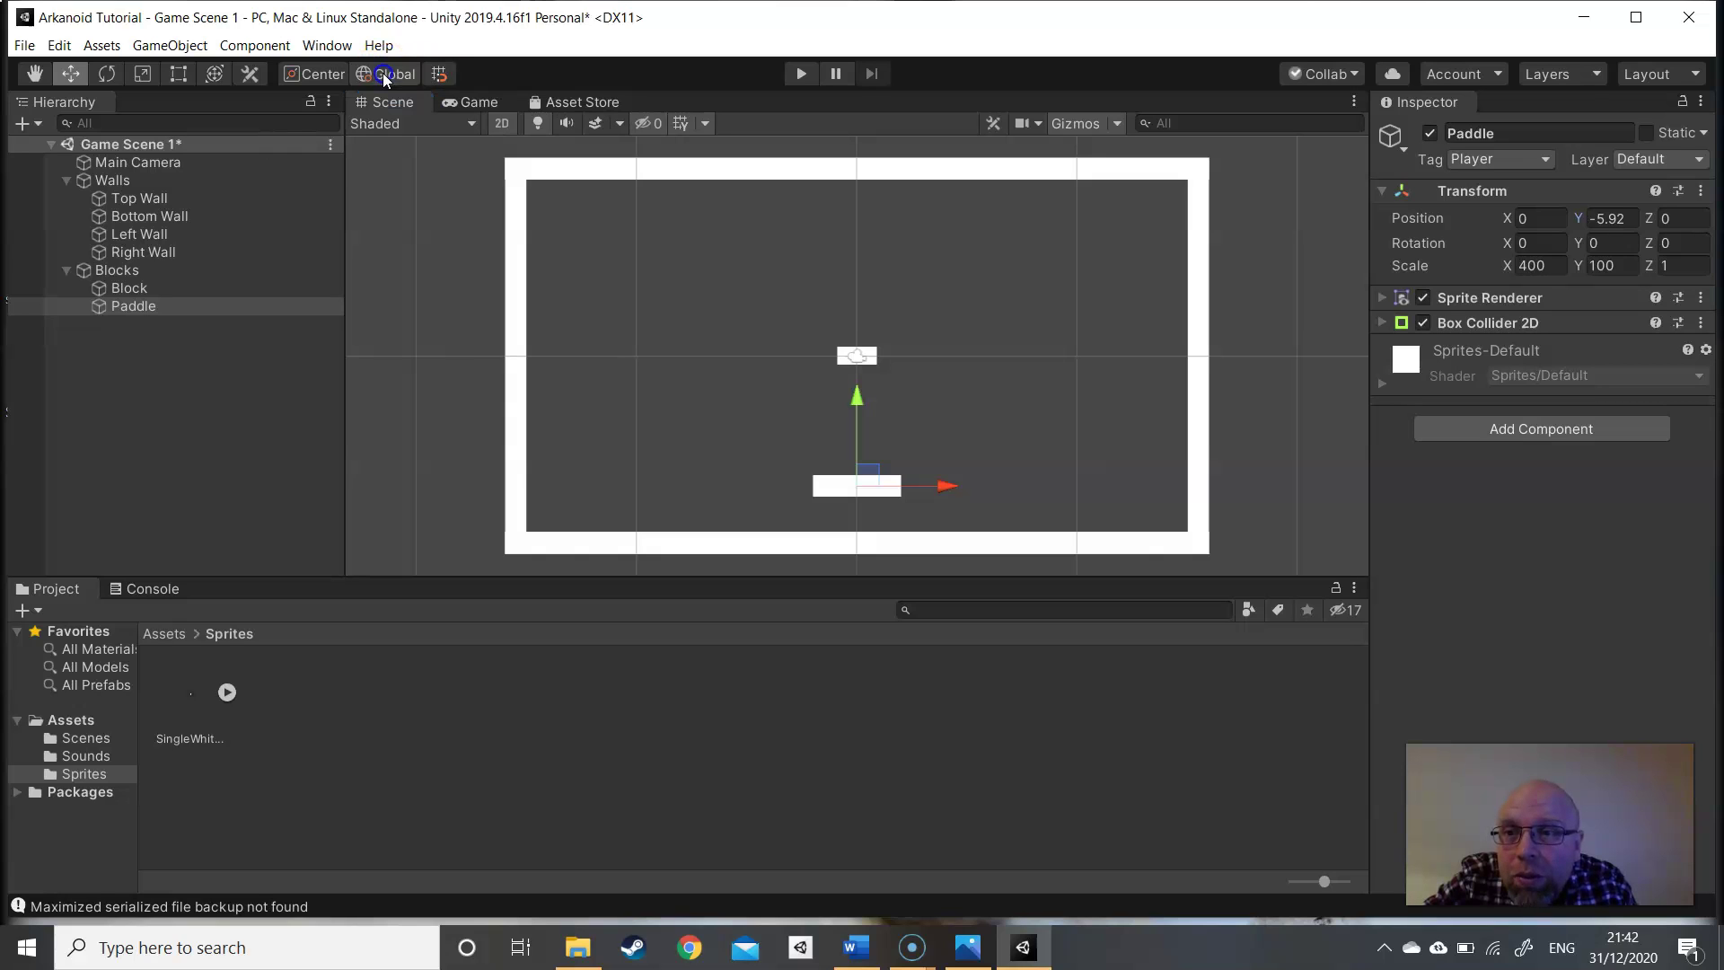
{"action": "left_click", "coordinate": [438, 73]}
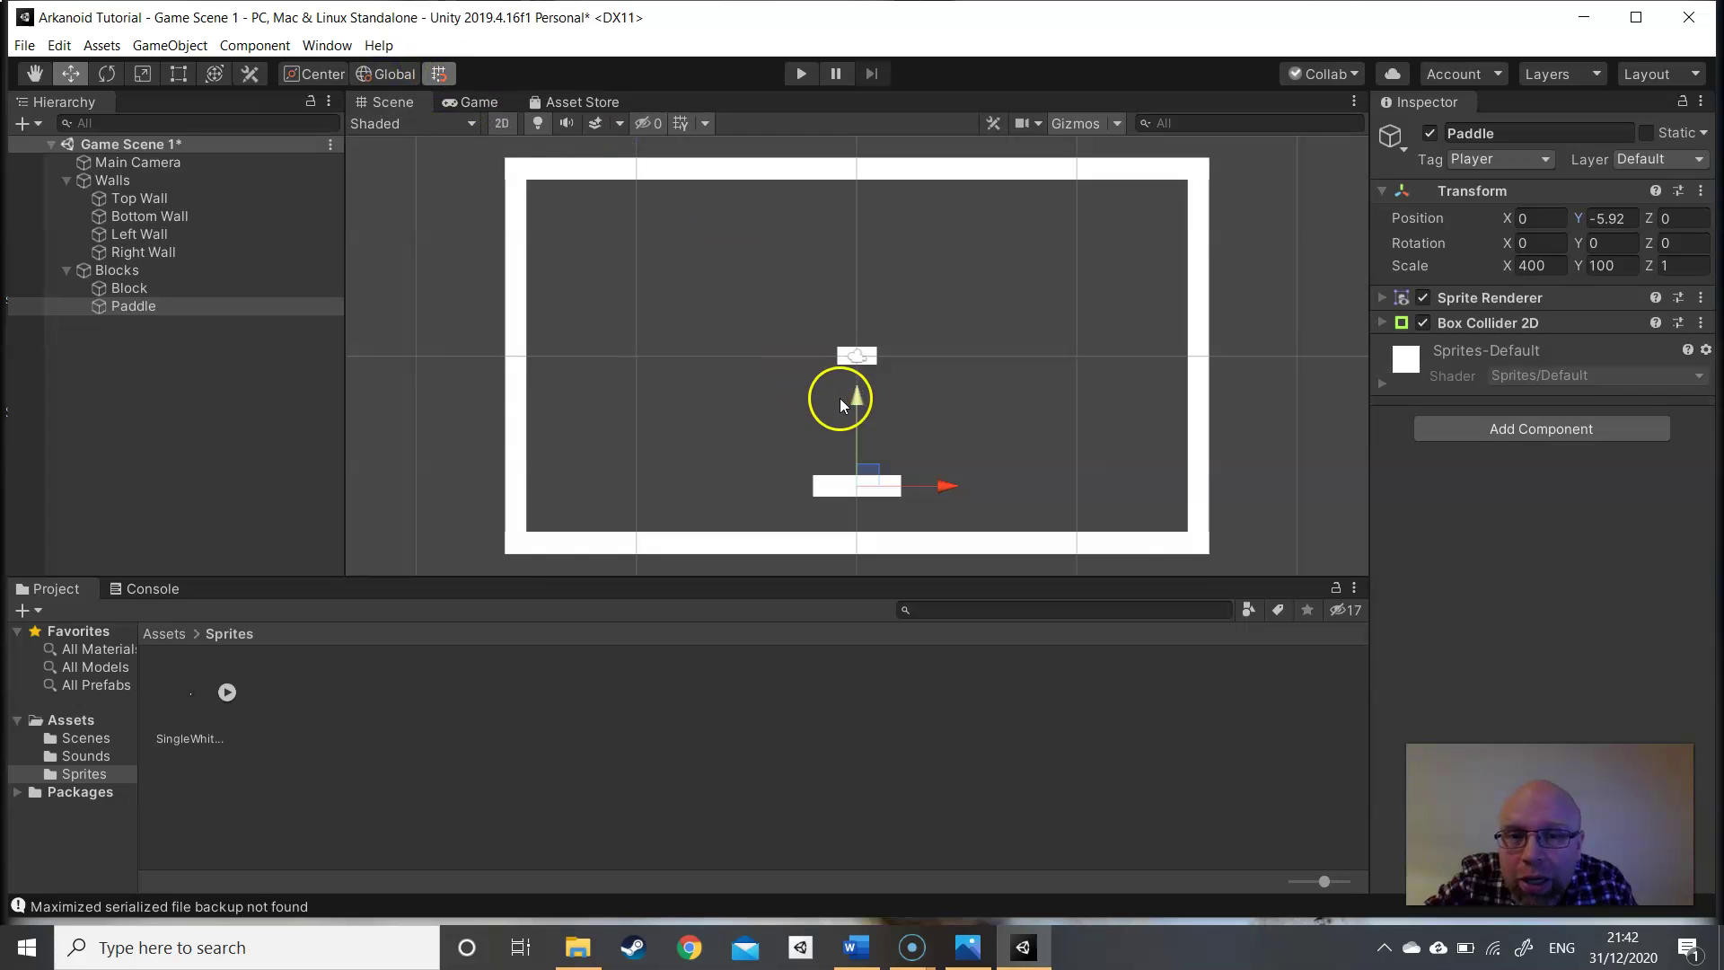
{"action": "left_click_drag", "start_coordinate": [858, 404], "coordinate": [929, 426]}
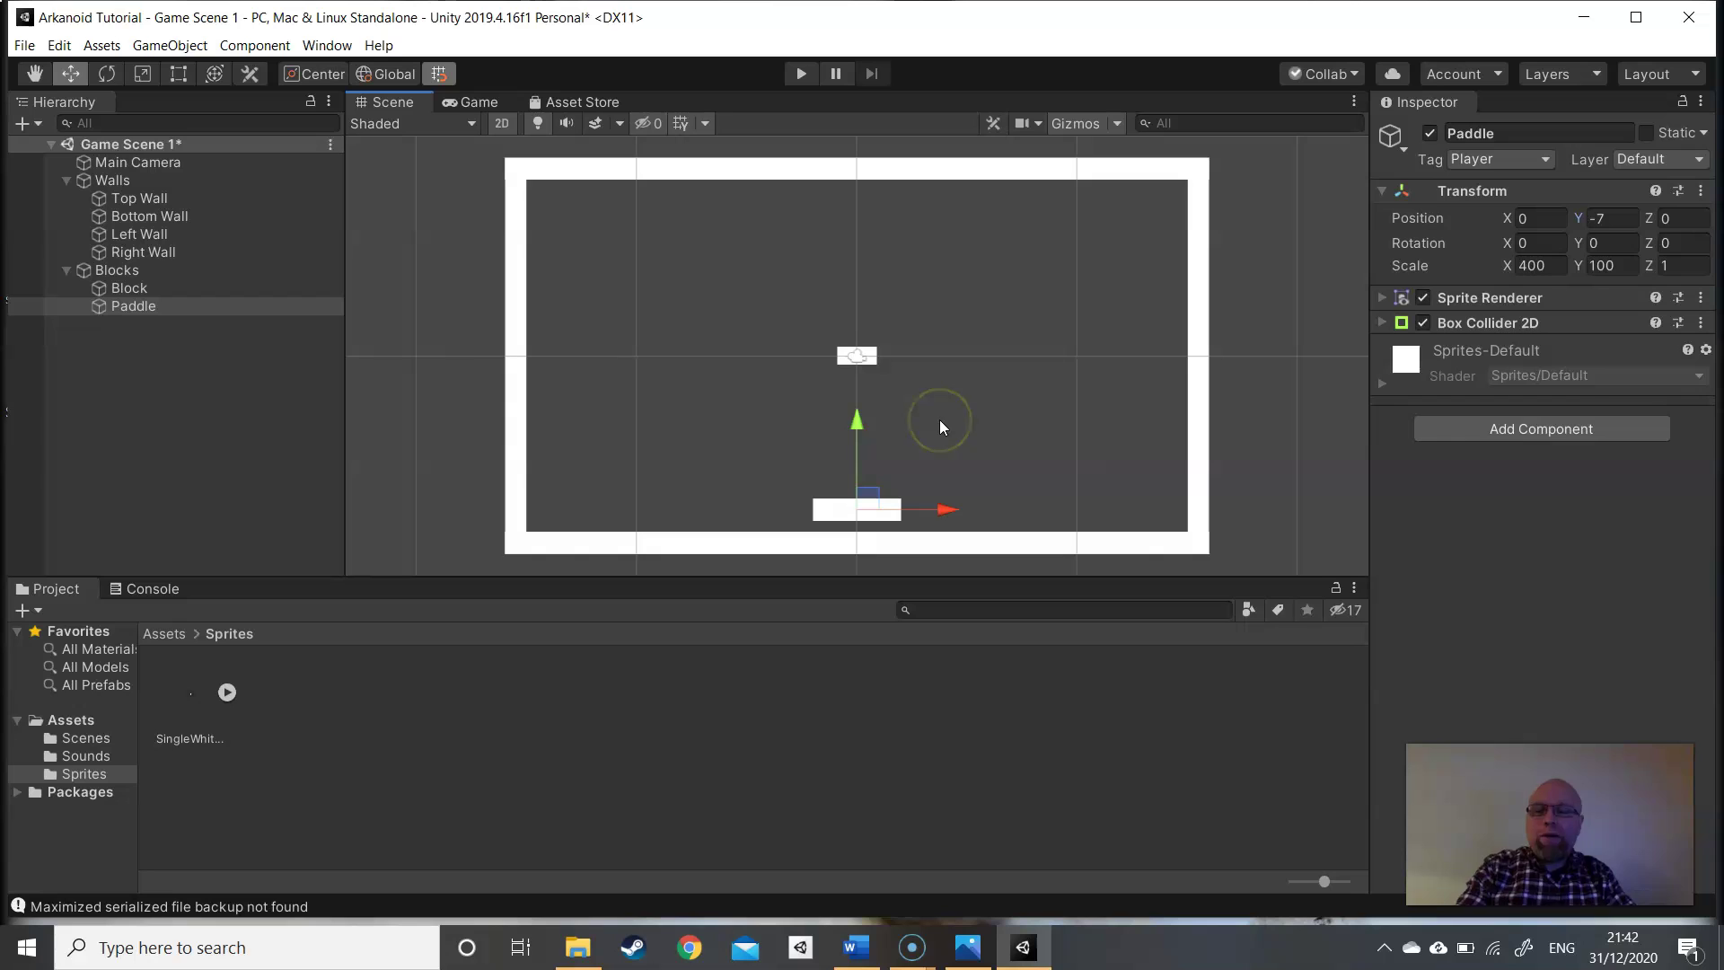
{"action": "left_click", "coordinate": [967, 424]}
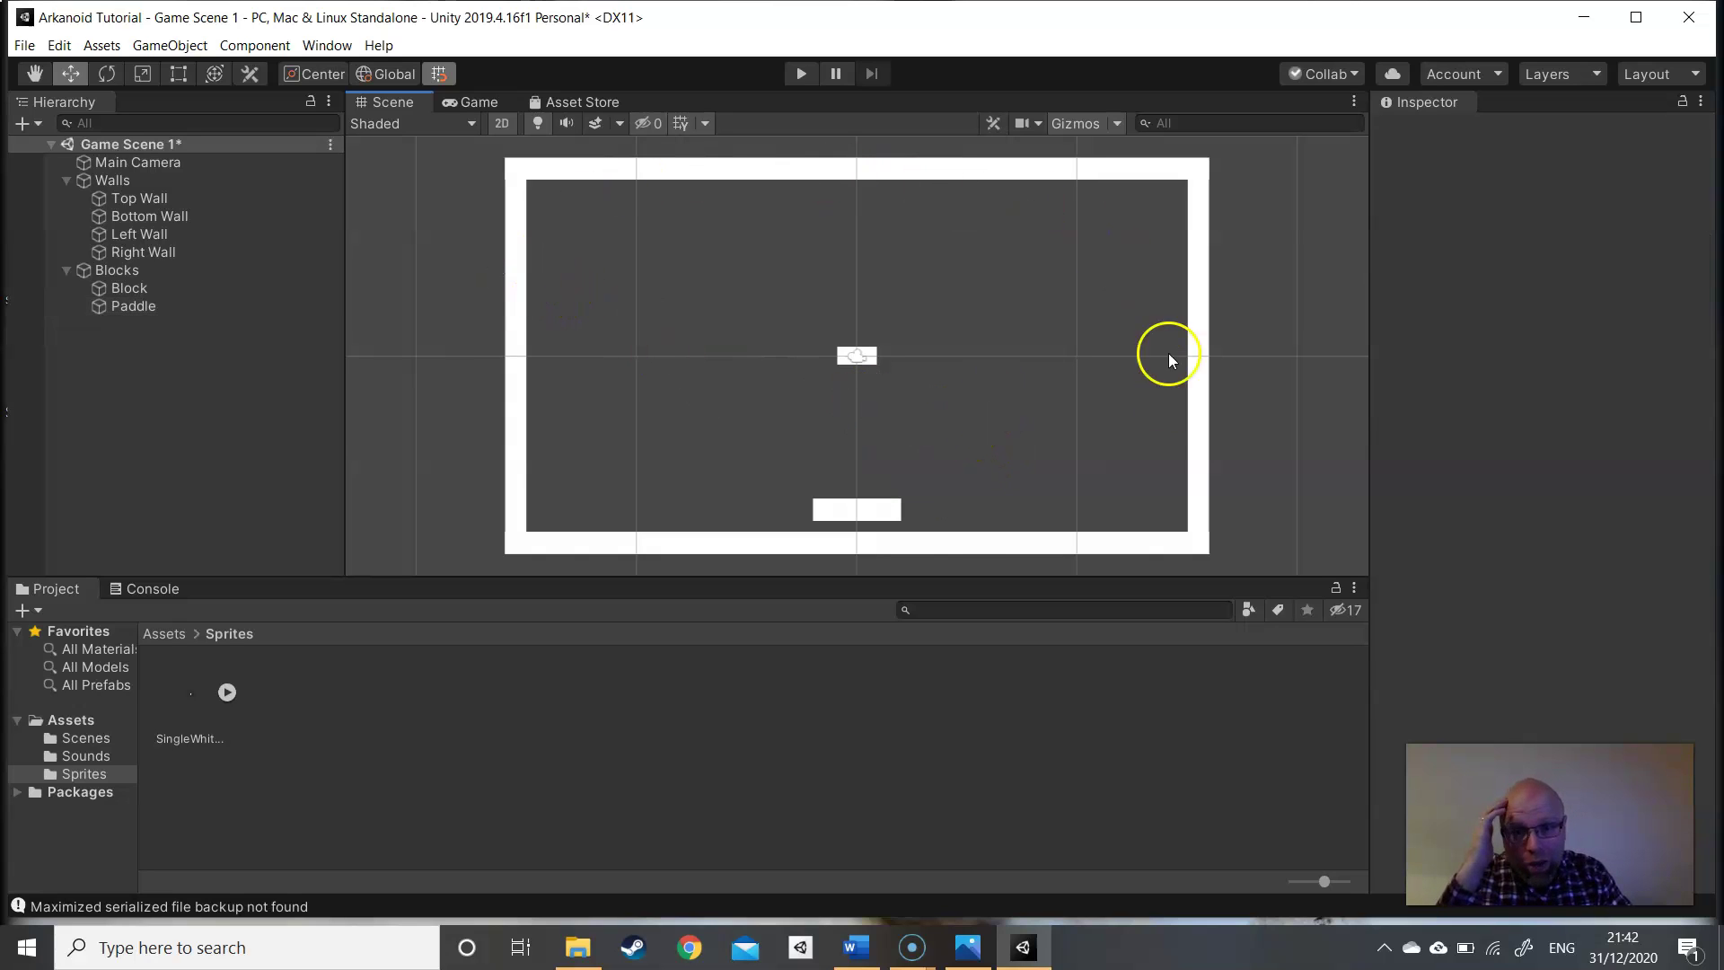
- Drag Paddle out of Blocks to the top level of the Hierarchy
{"action": "left_click", "coordinate": [67, 181]}
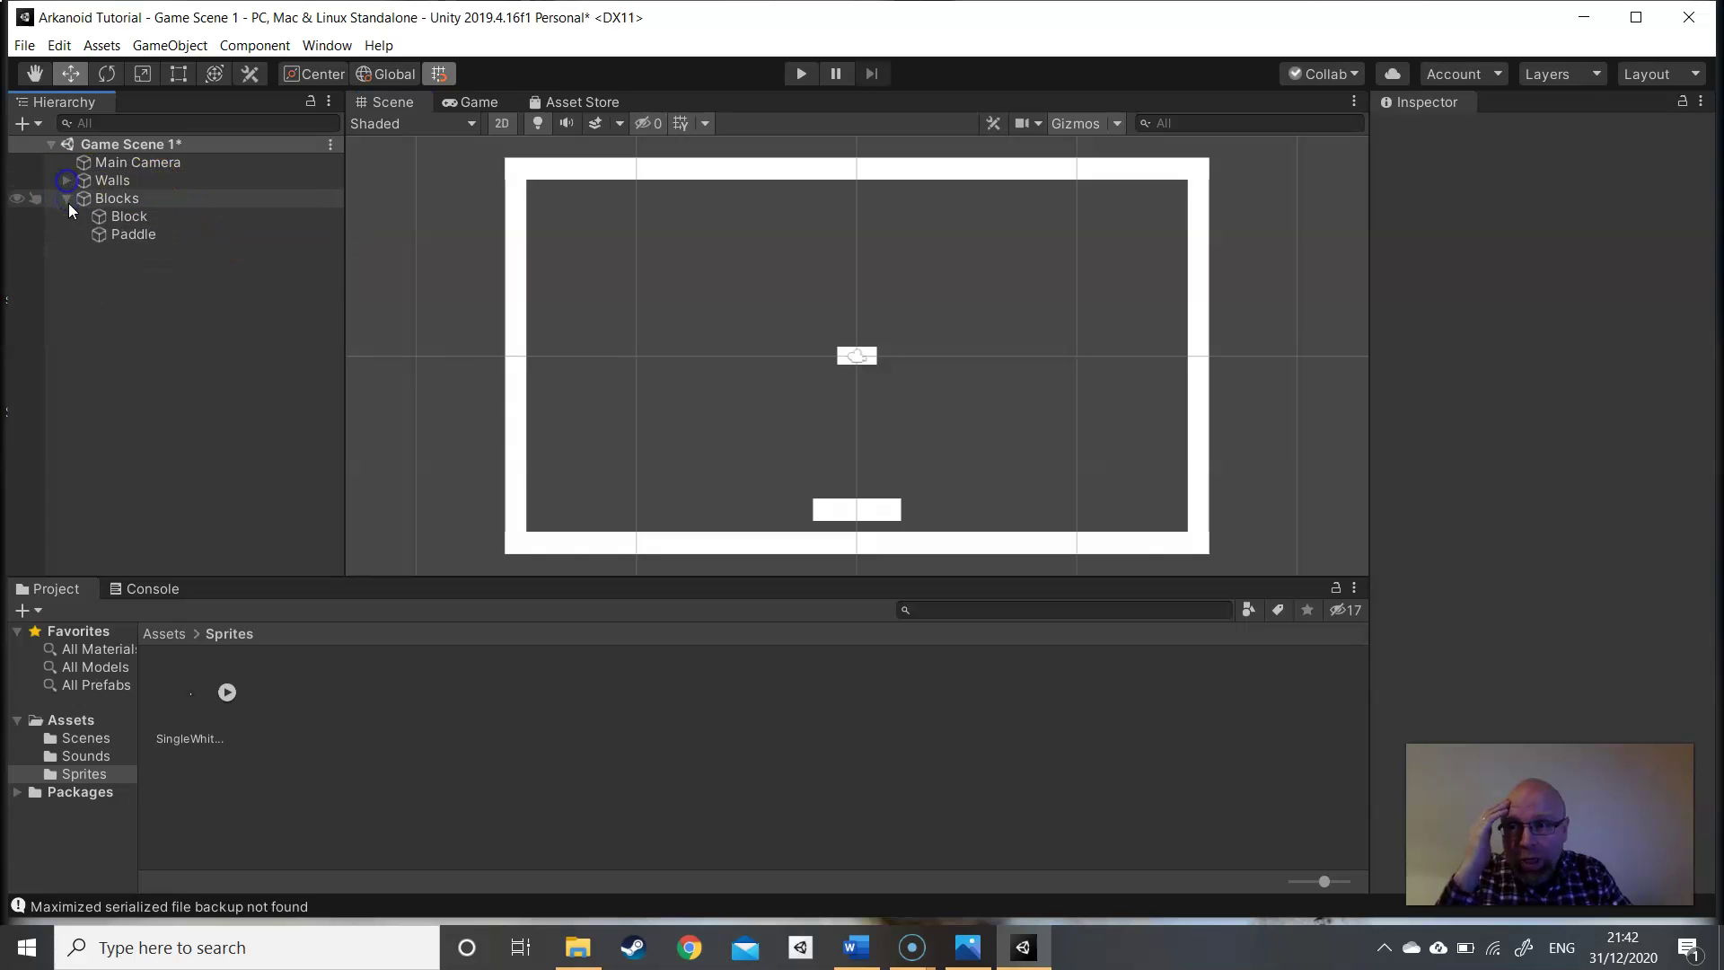
{"action": "left_click", "coordinate": [134, 236]}
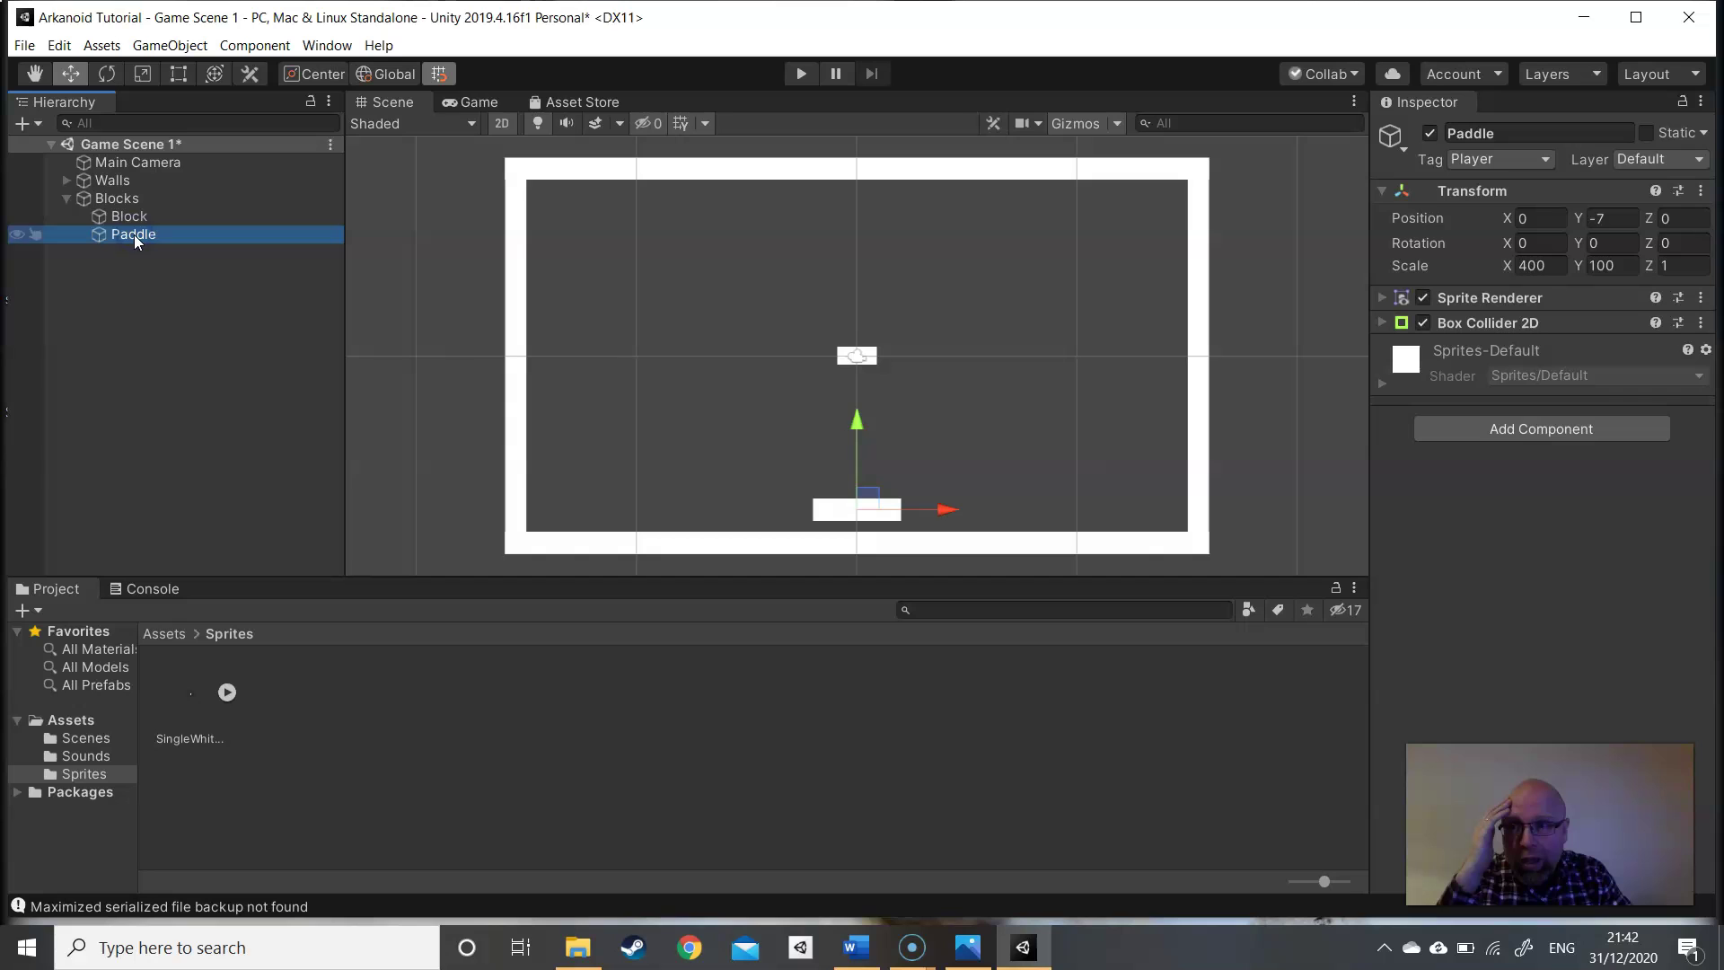
{"action": "left_click_drag", "start_coordinate": [131, 243], "coordinate": [135, 172]}
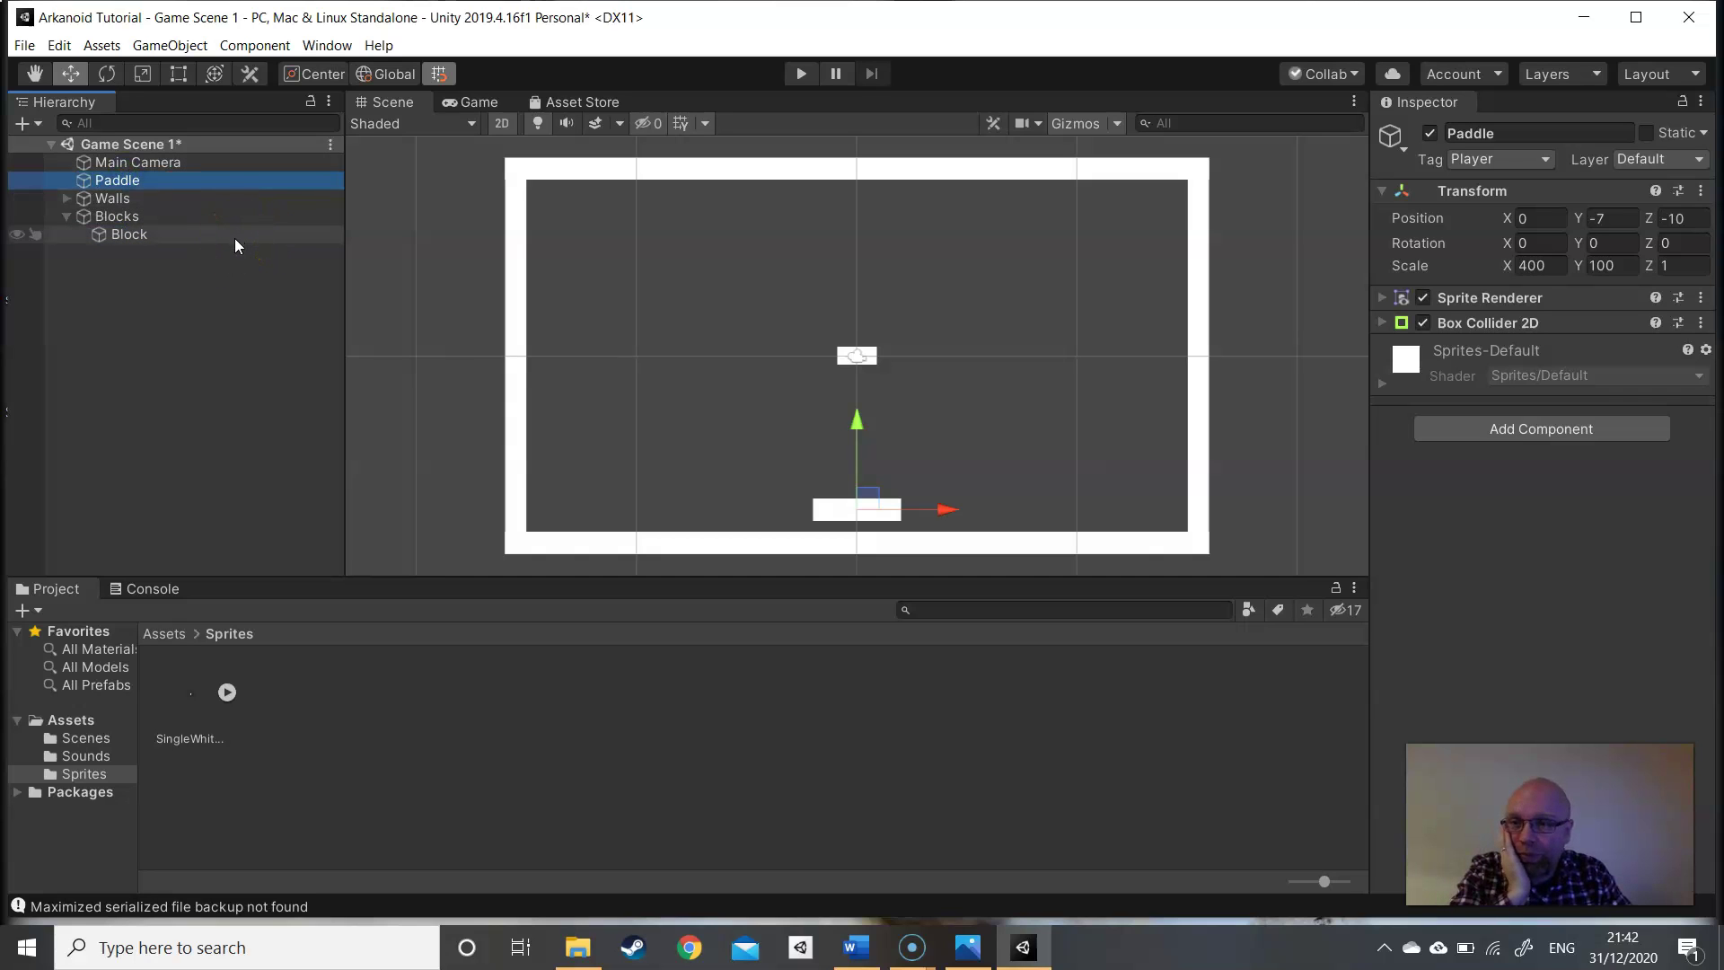
{"action": "left_click_drag", "start_coordinate": [236, 240], "coordinate": [118, 237]}
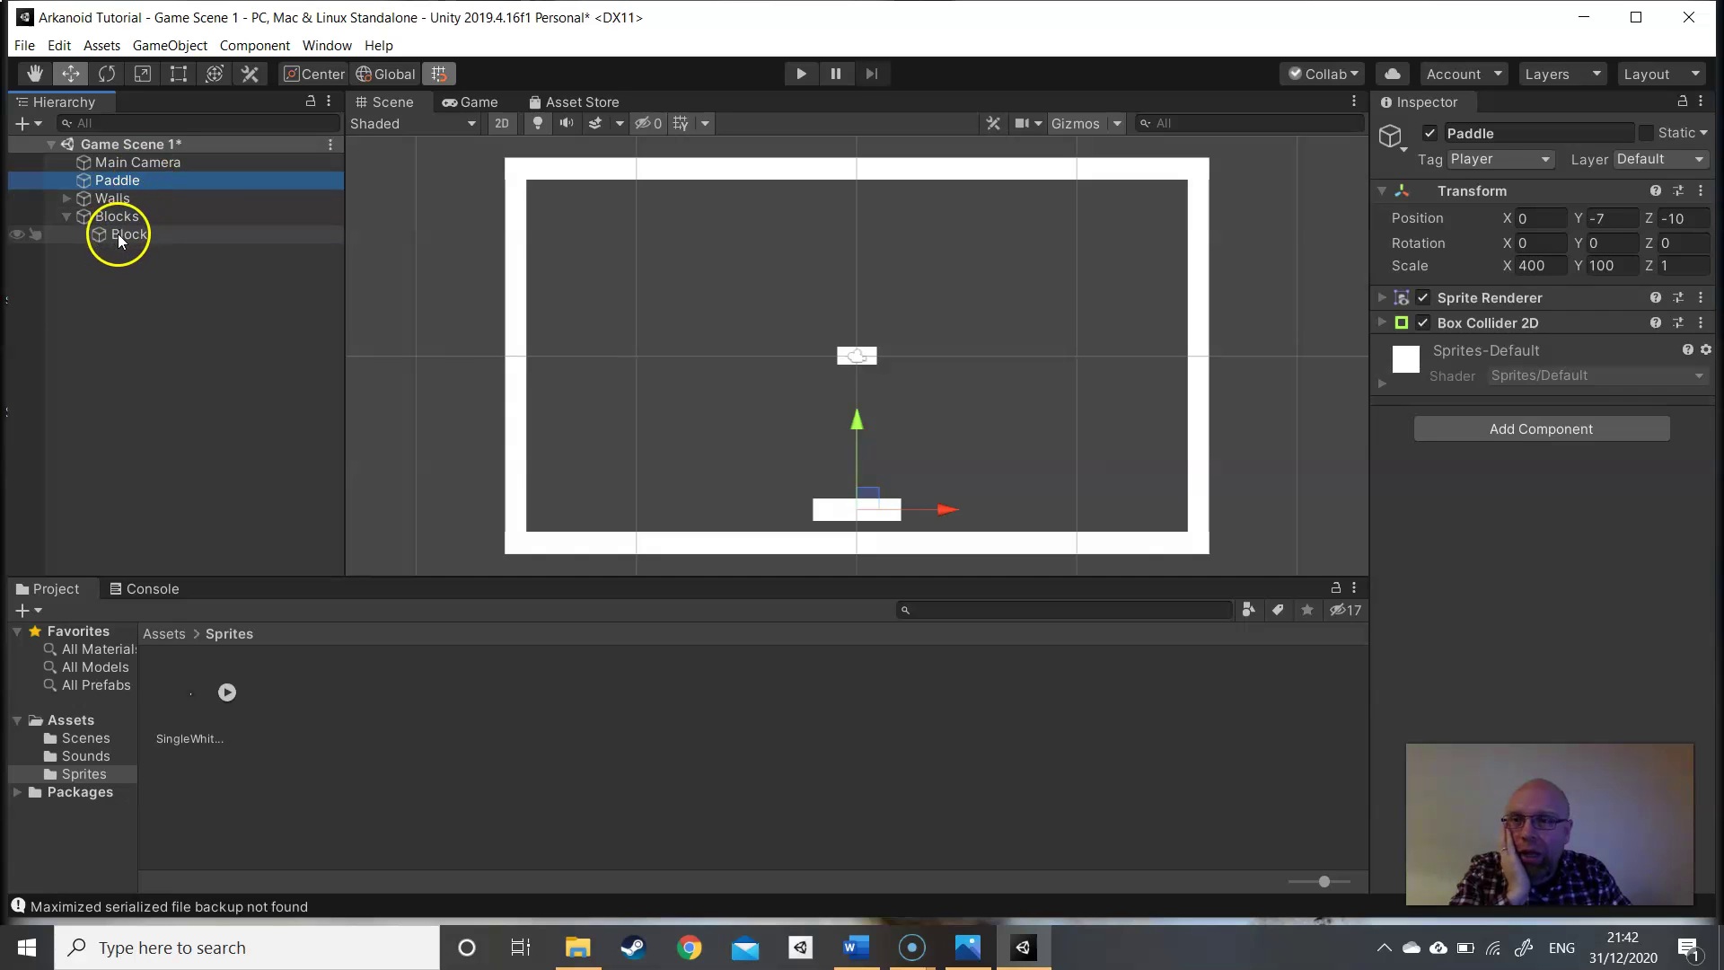
- Set the Block's Sprite Renderer colour to yellow FFFB00, then collapse Blocks
{"action": "left_click", "coordinate": [117, 236]}
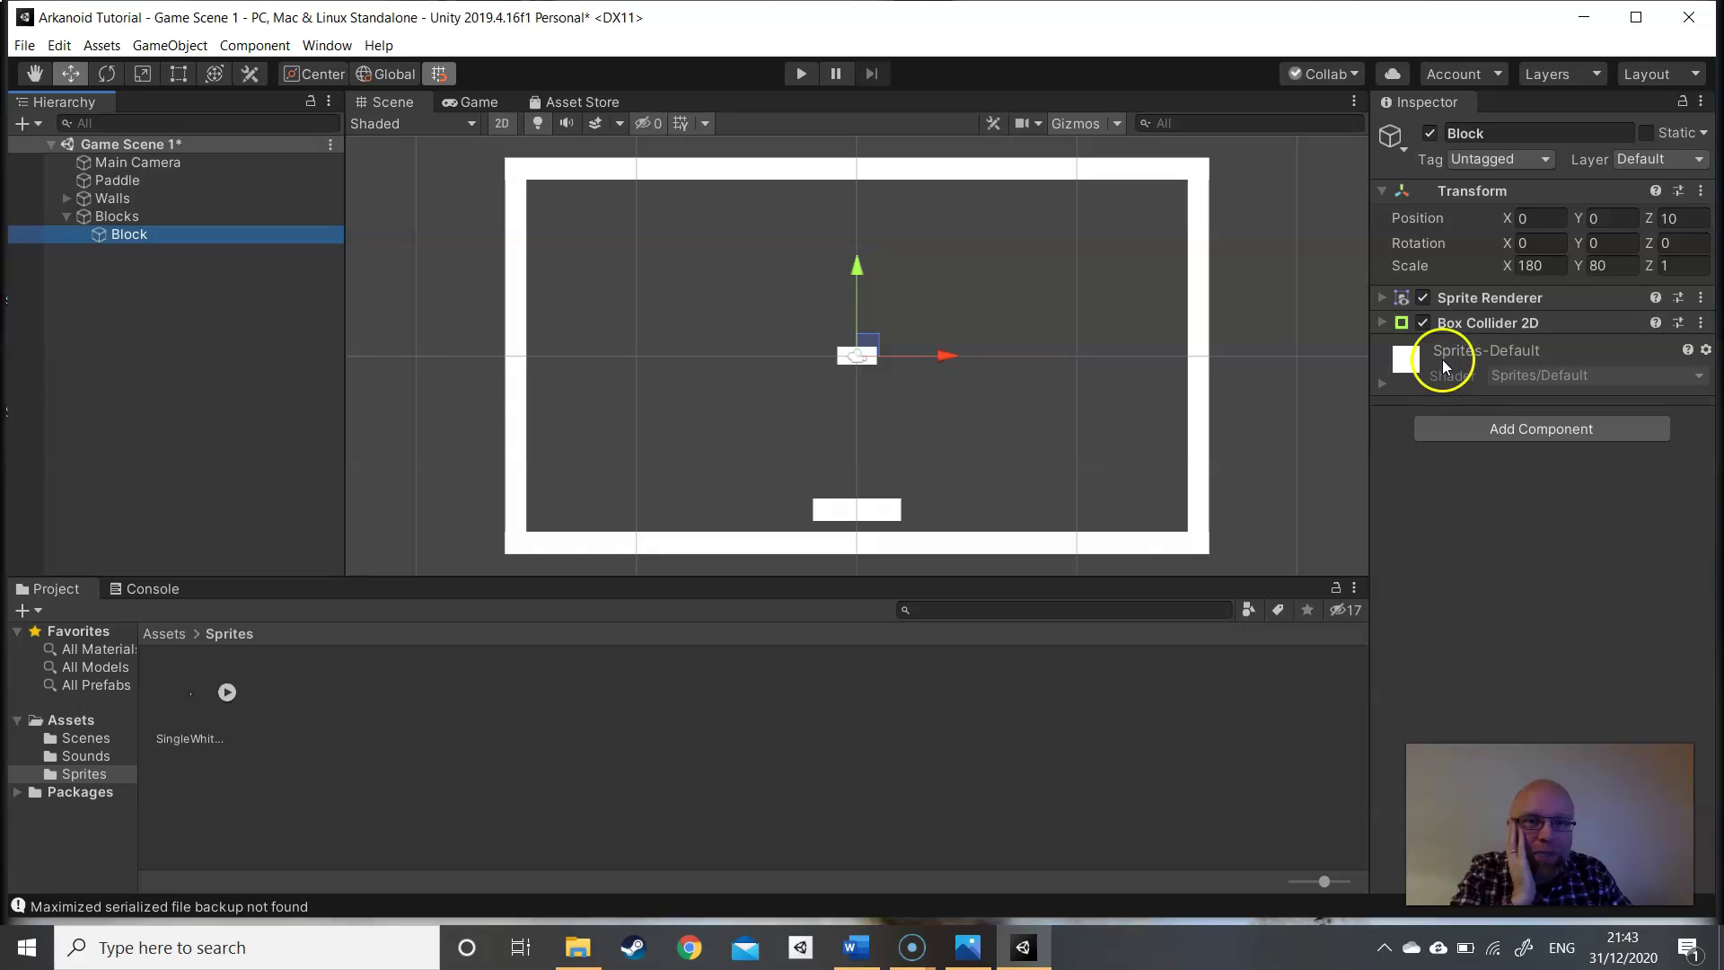
{"action": "left_click", "coordinate": [1381, 298]}
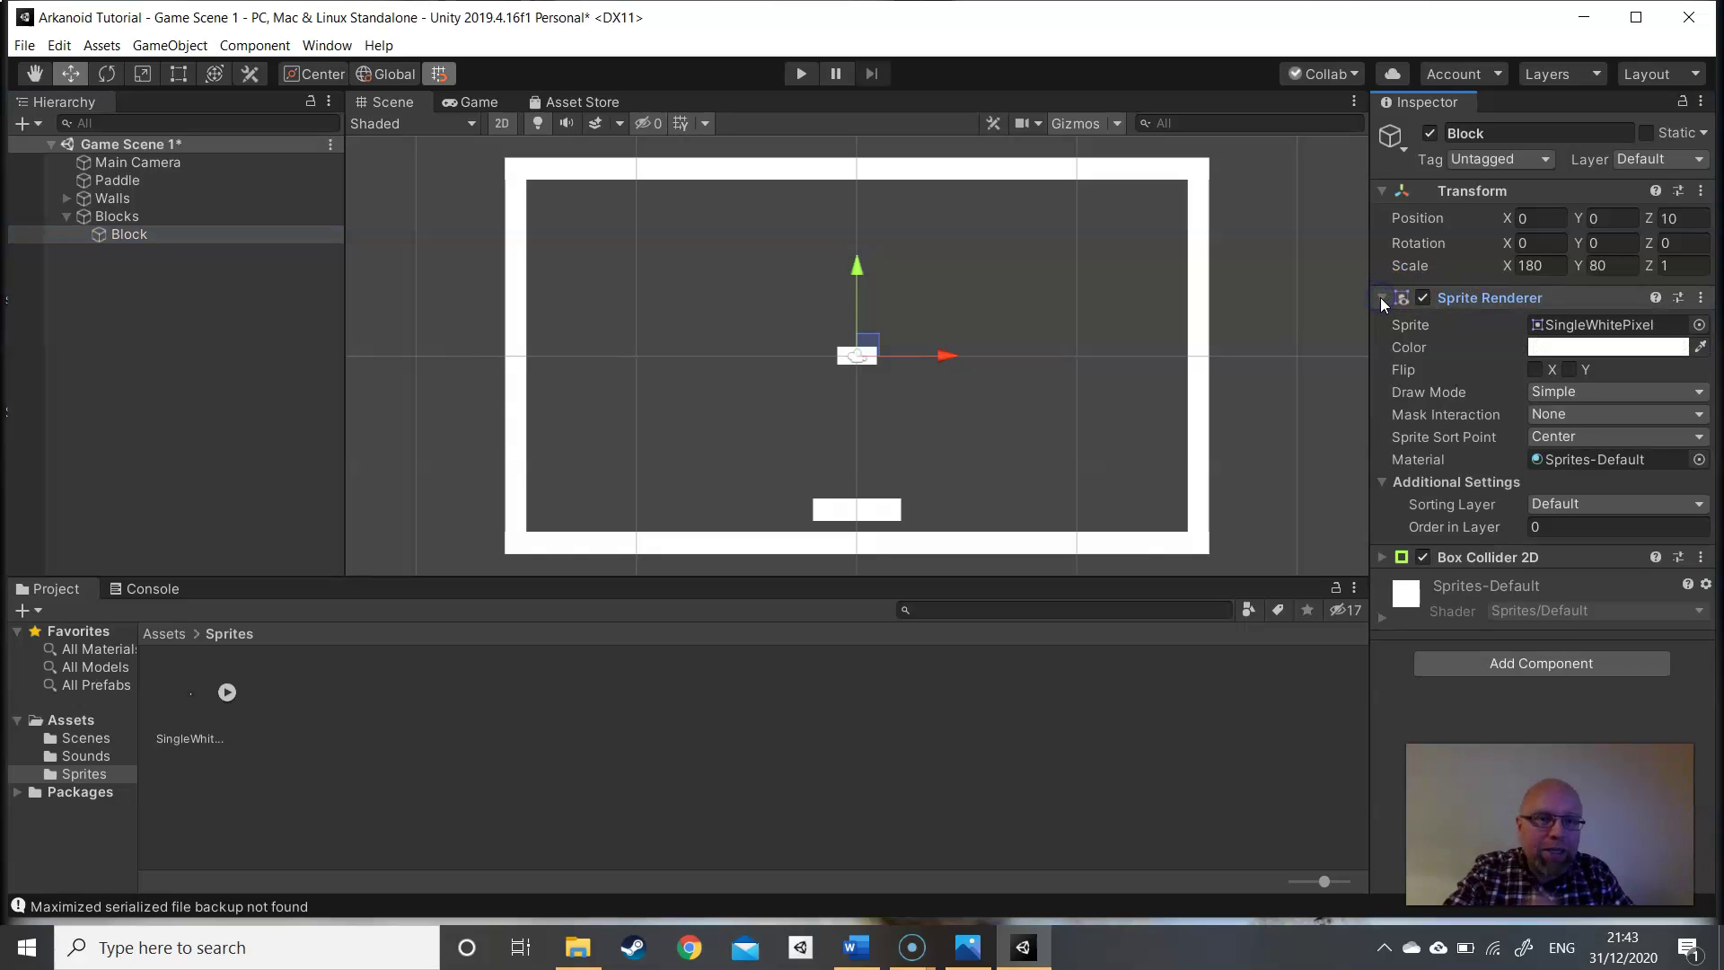
{"action": "left_click", "coordinate": [1547, 347]}
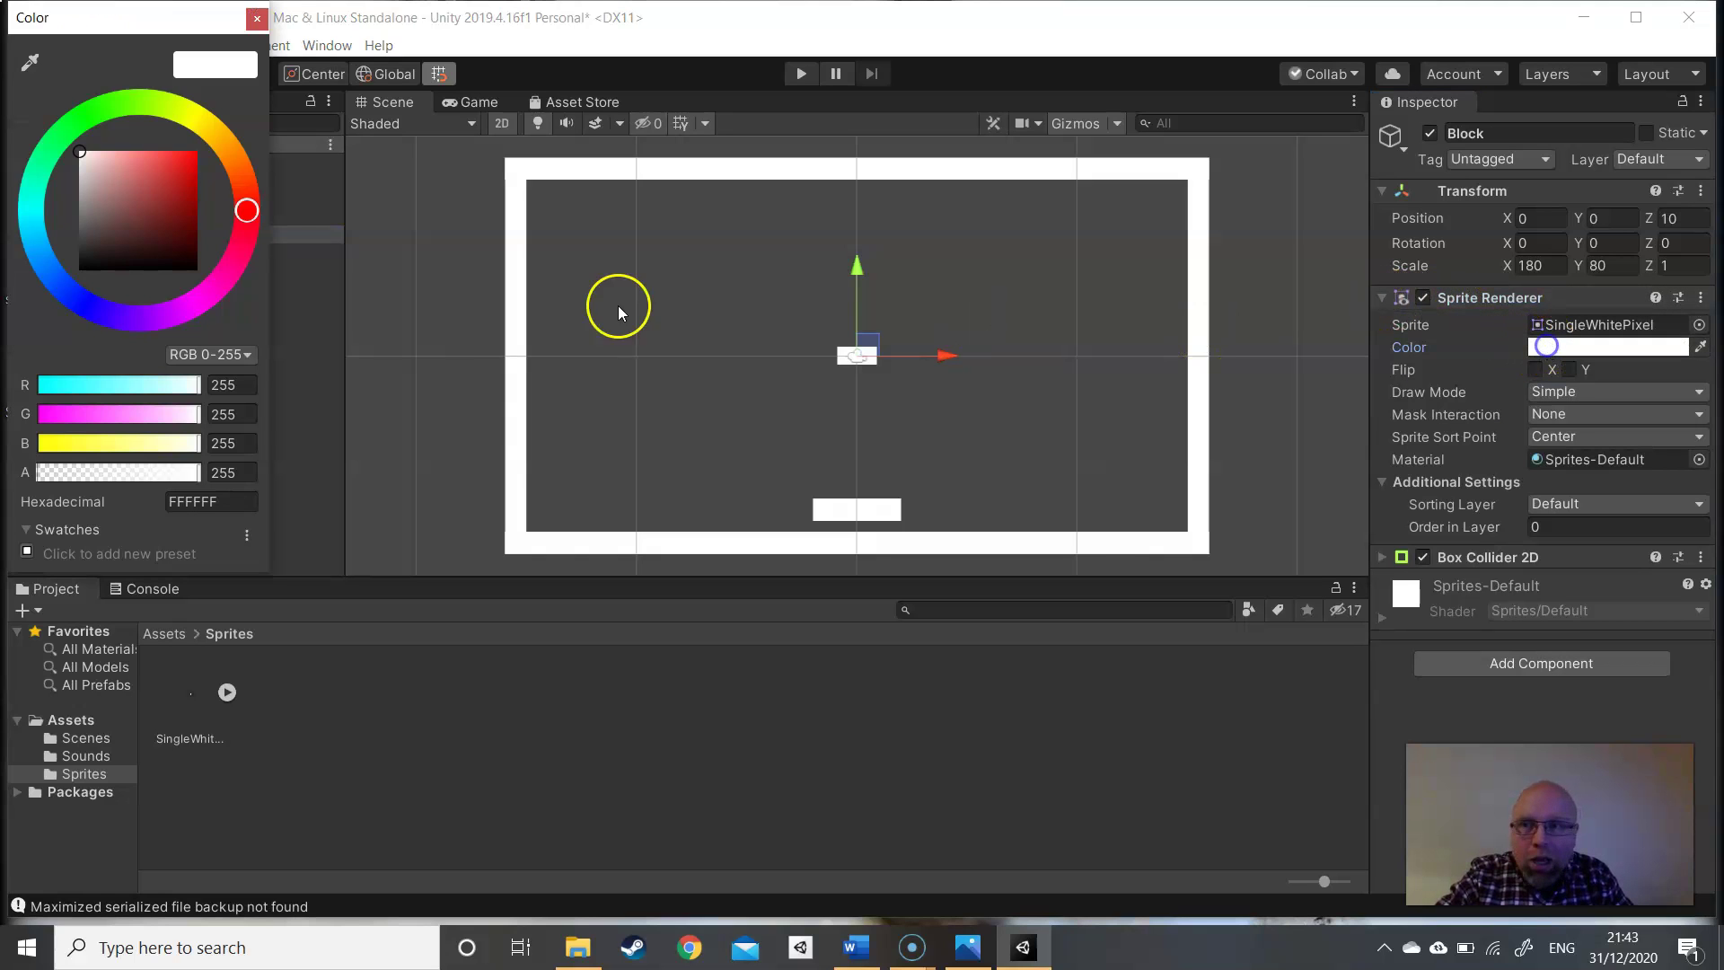
{"action": "left_click_drag", "start_coordinate": [246, 210], "coordinate": [251, 65]}
{"action": "left_click_drag", "start_coordinate": [153, 167], "coordinate": [212, 150]}
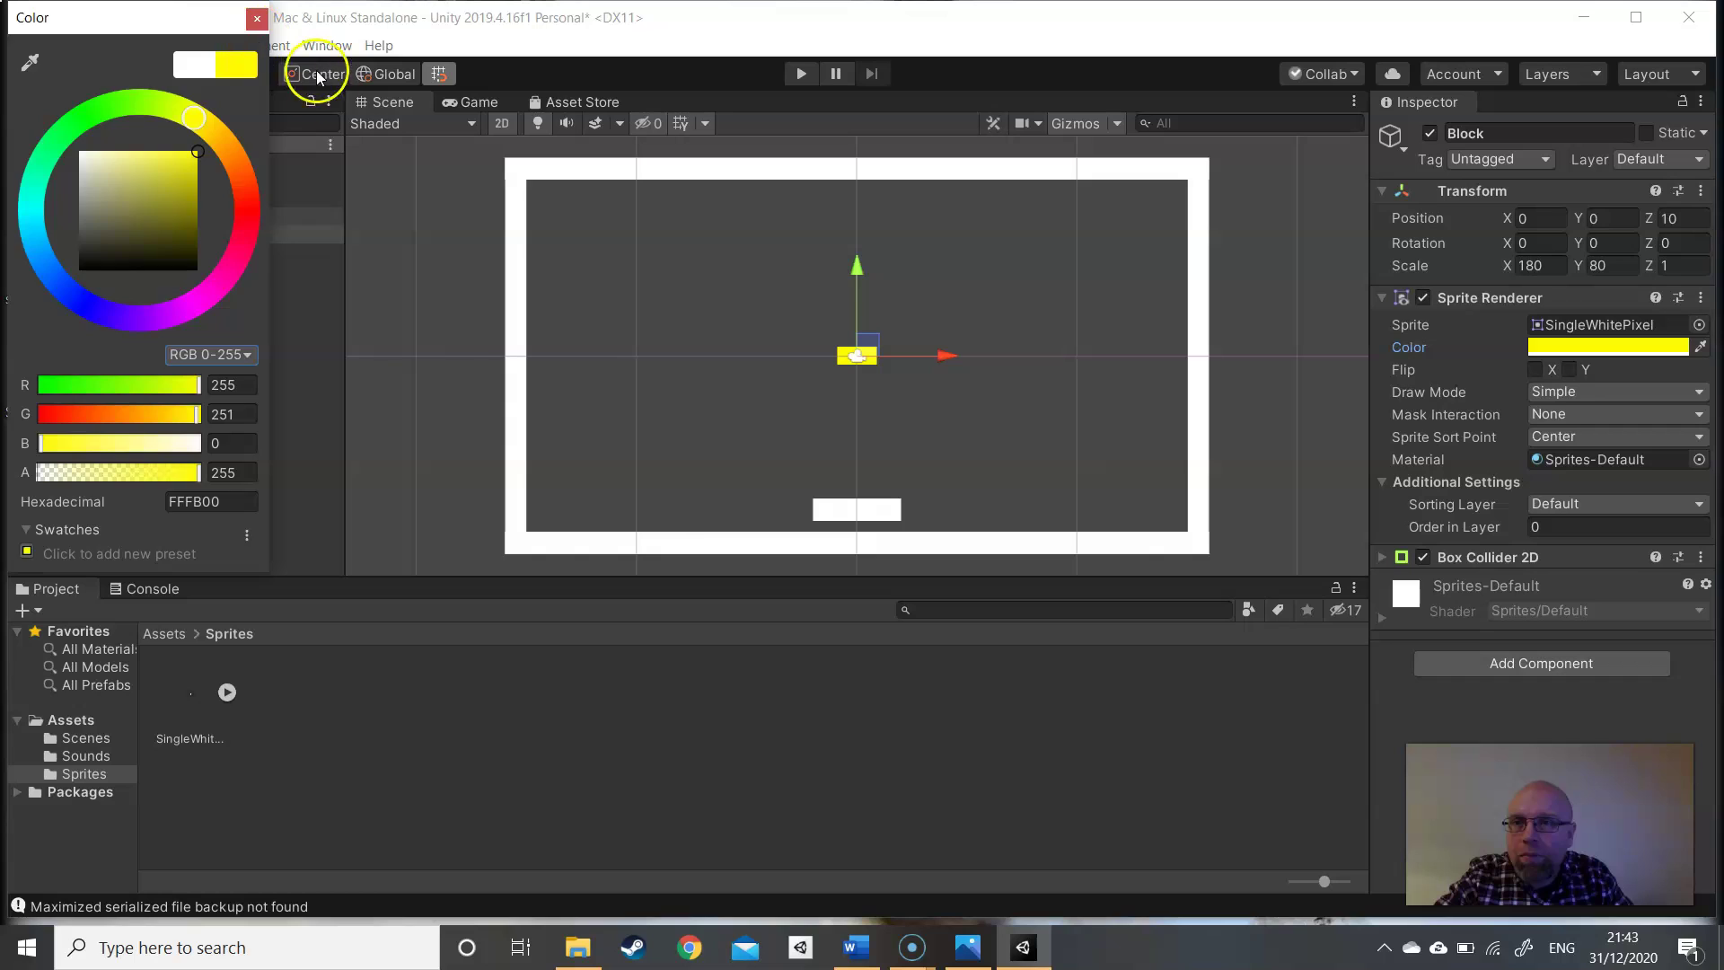
{"action": "left_click", "coordinate": [376, 286]}
{"action": "left_click", "coordinate": [944, 427]}
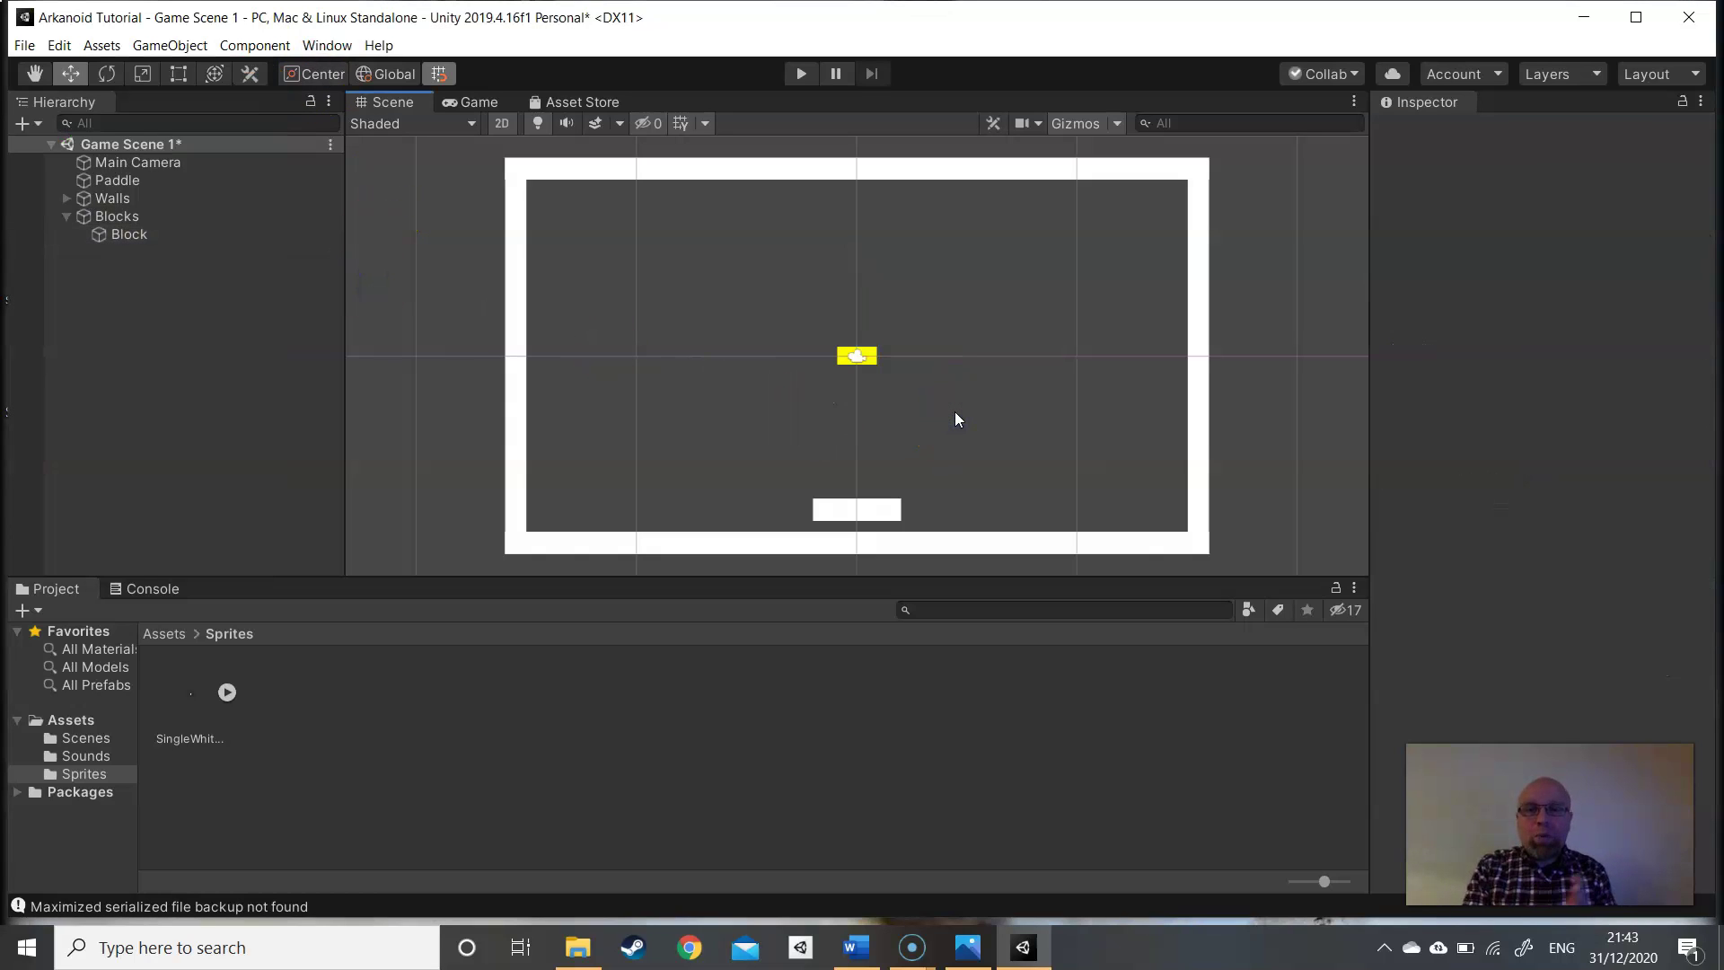
{"action": "left_click", "coordinate": [865, 396]}
{"action": "left_click", "coordinate": [610, 391]}
{"action": "left_click", "coordinate": [67, 216]}
- Create an empty object named Ball and reset its position to 0,0,0
{"action": "right_click", "coordinate": [94, 271]}
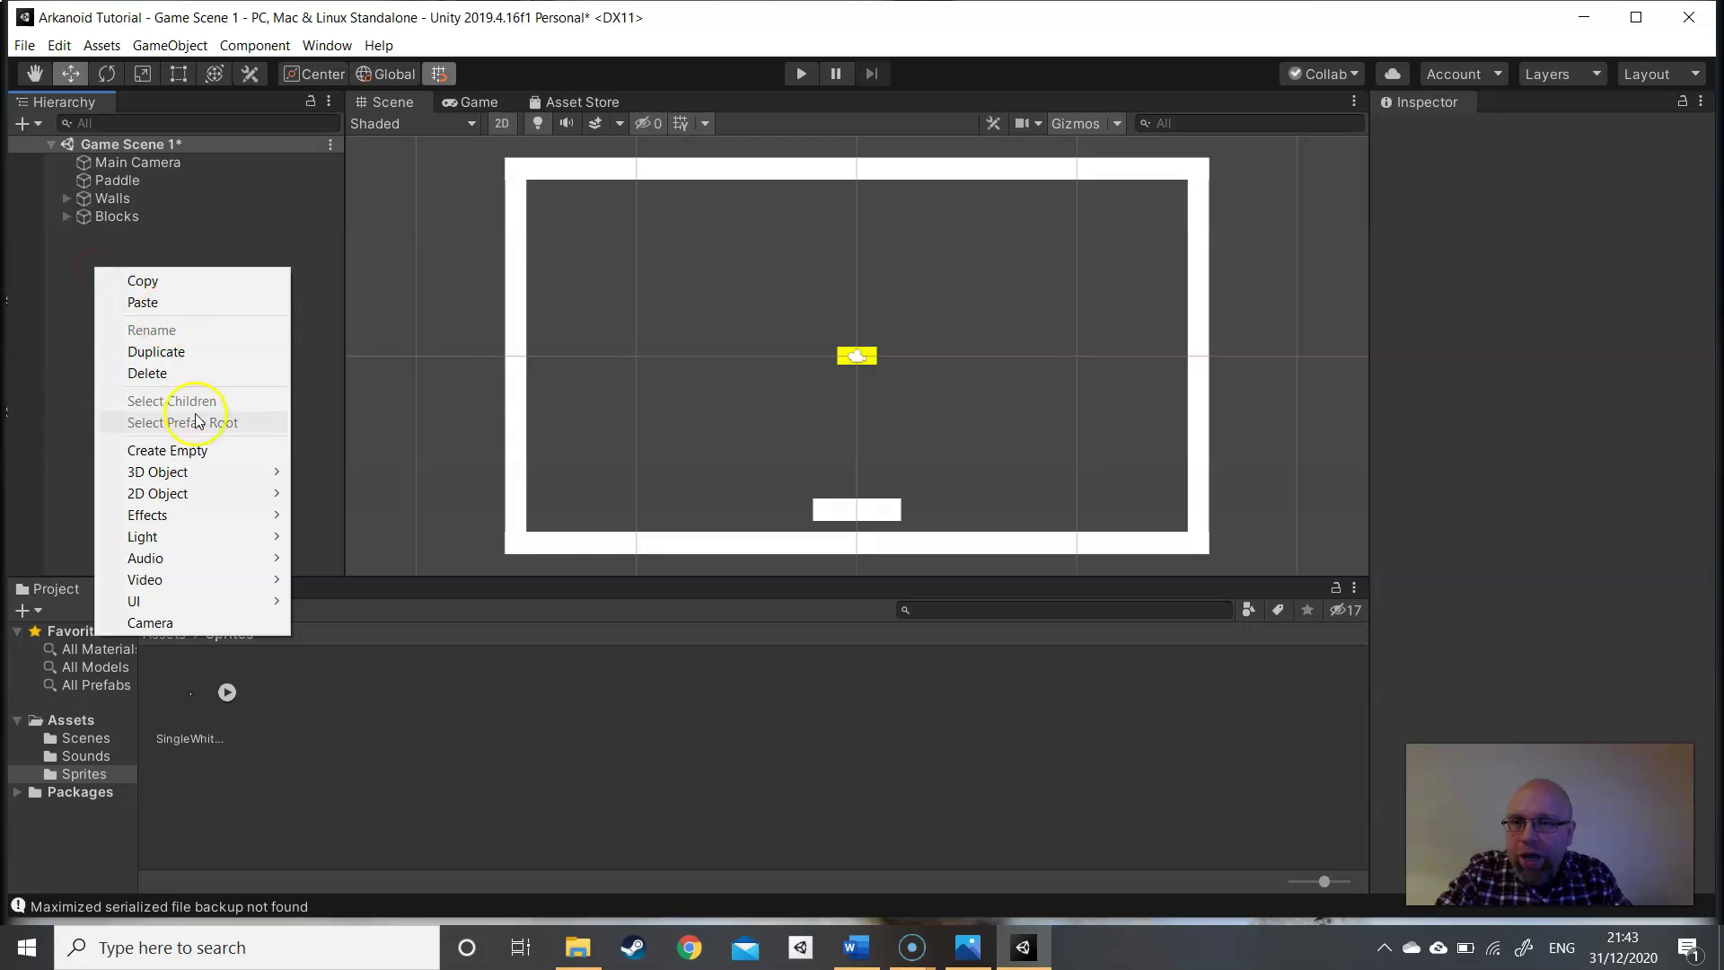
{"action": "left_click", "coordinate": [200, 453]}
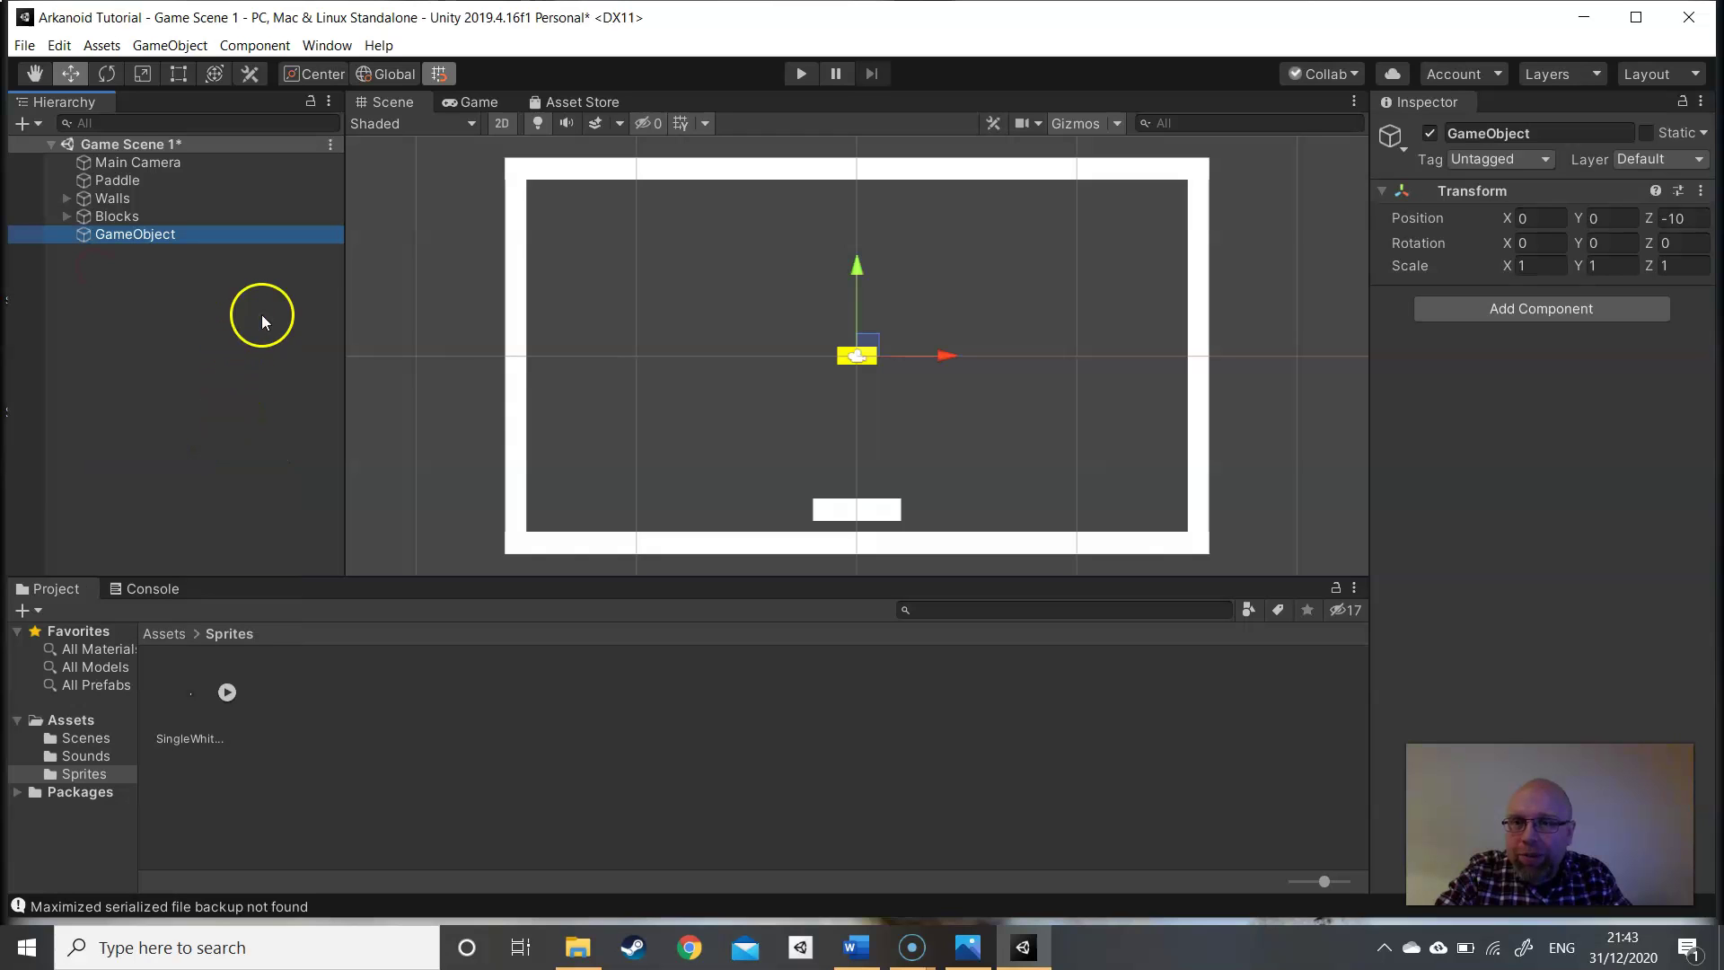
{"action": "left_click", "coordinate": [1582, 133]}
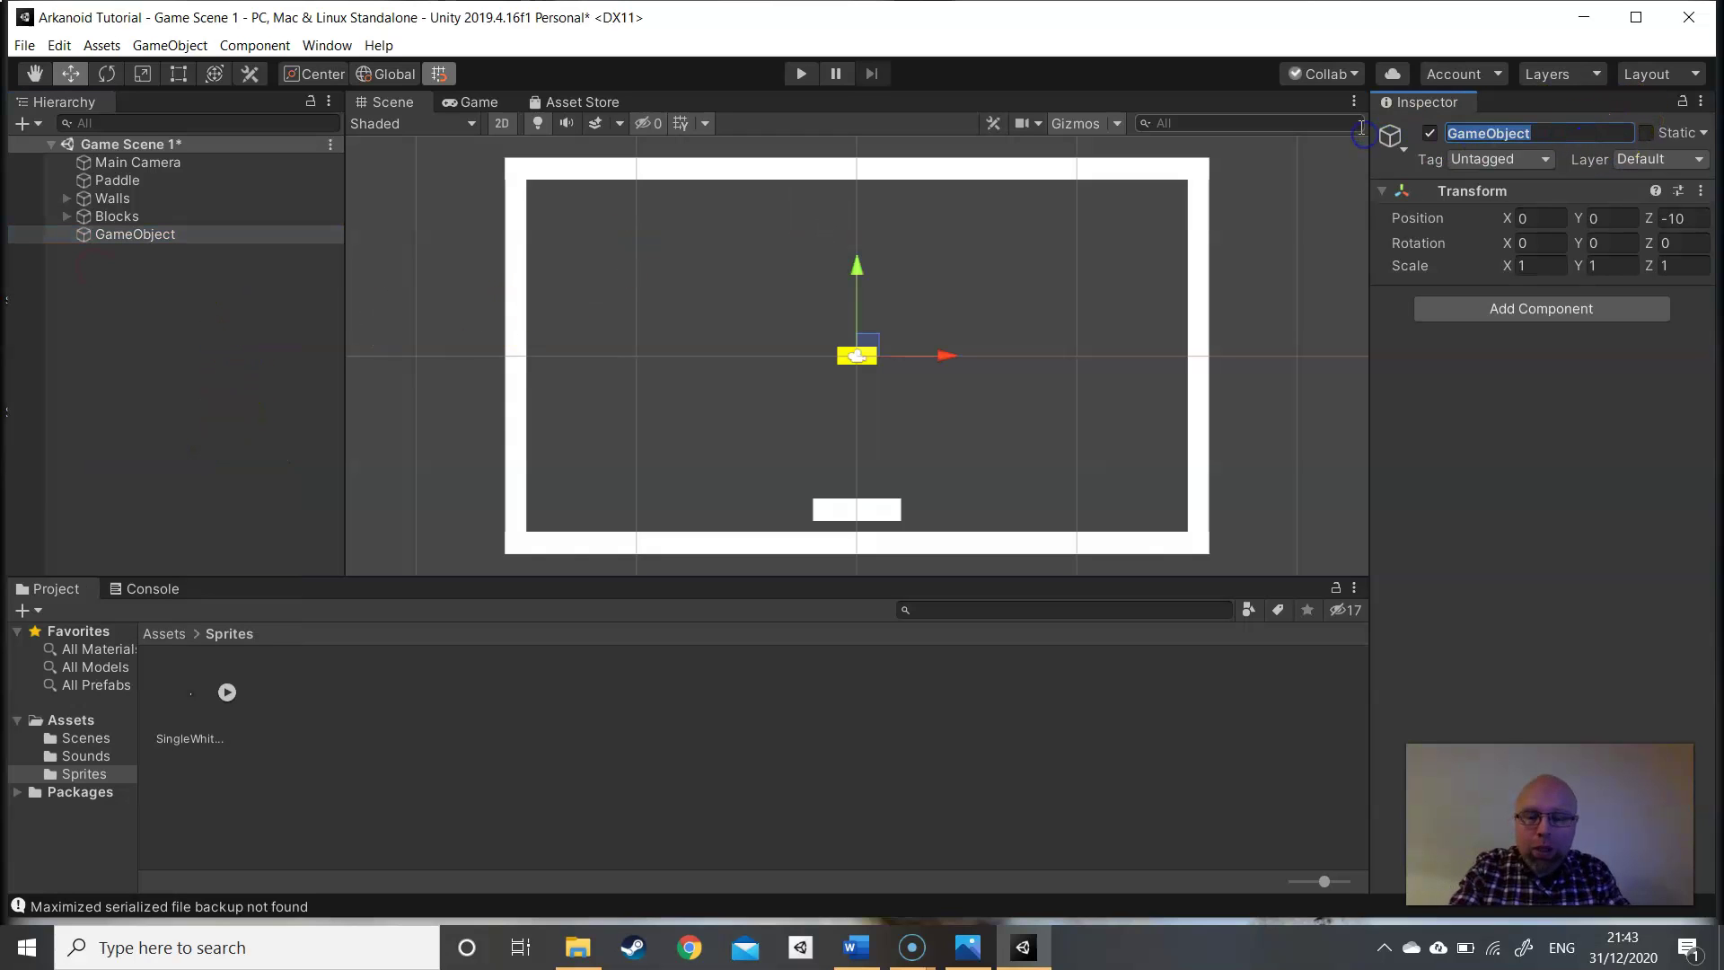
{"action": "type", "text": "Ball"}
{"action": "left_click", "coordinate": [1409, 119]}
{"action": "left_click", "coordinate": [1566, 419]}
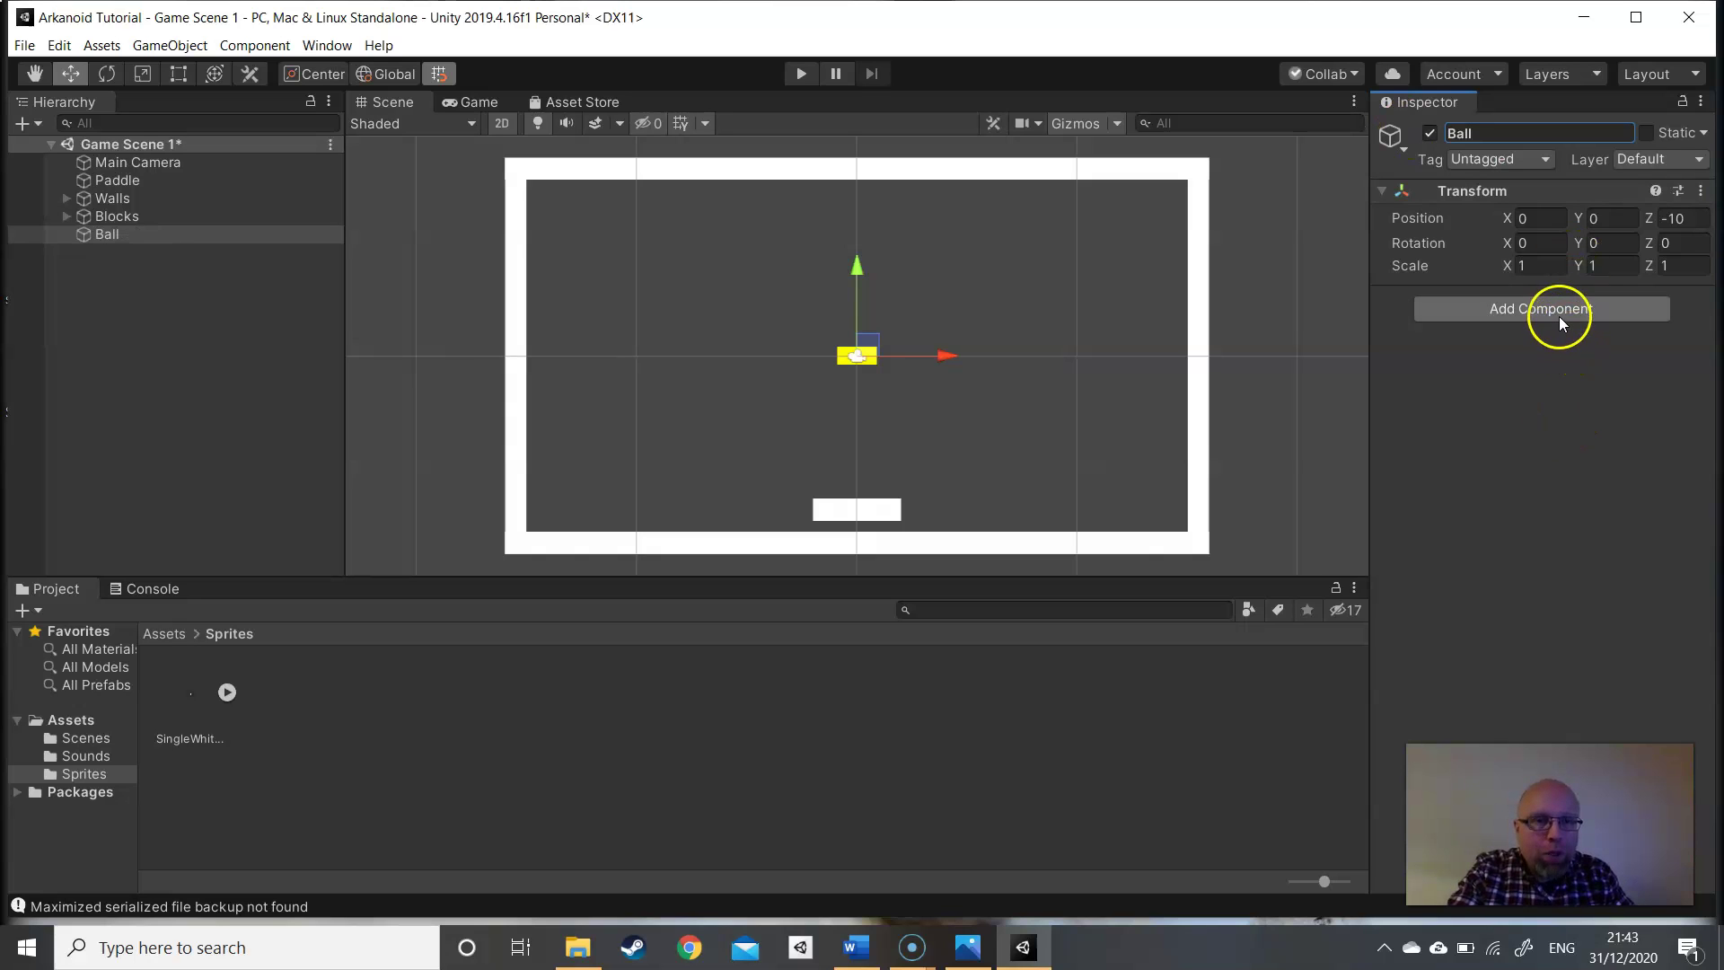
{"action": "left_click", "coordinate": [1654, 220]}
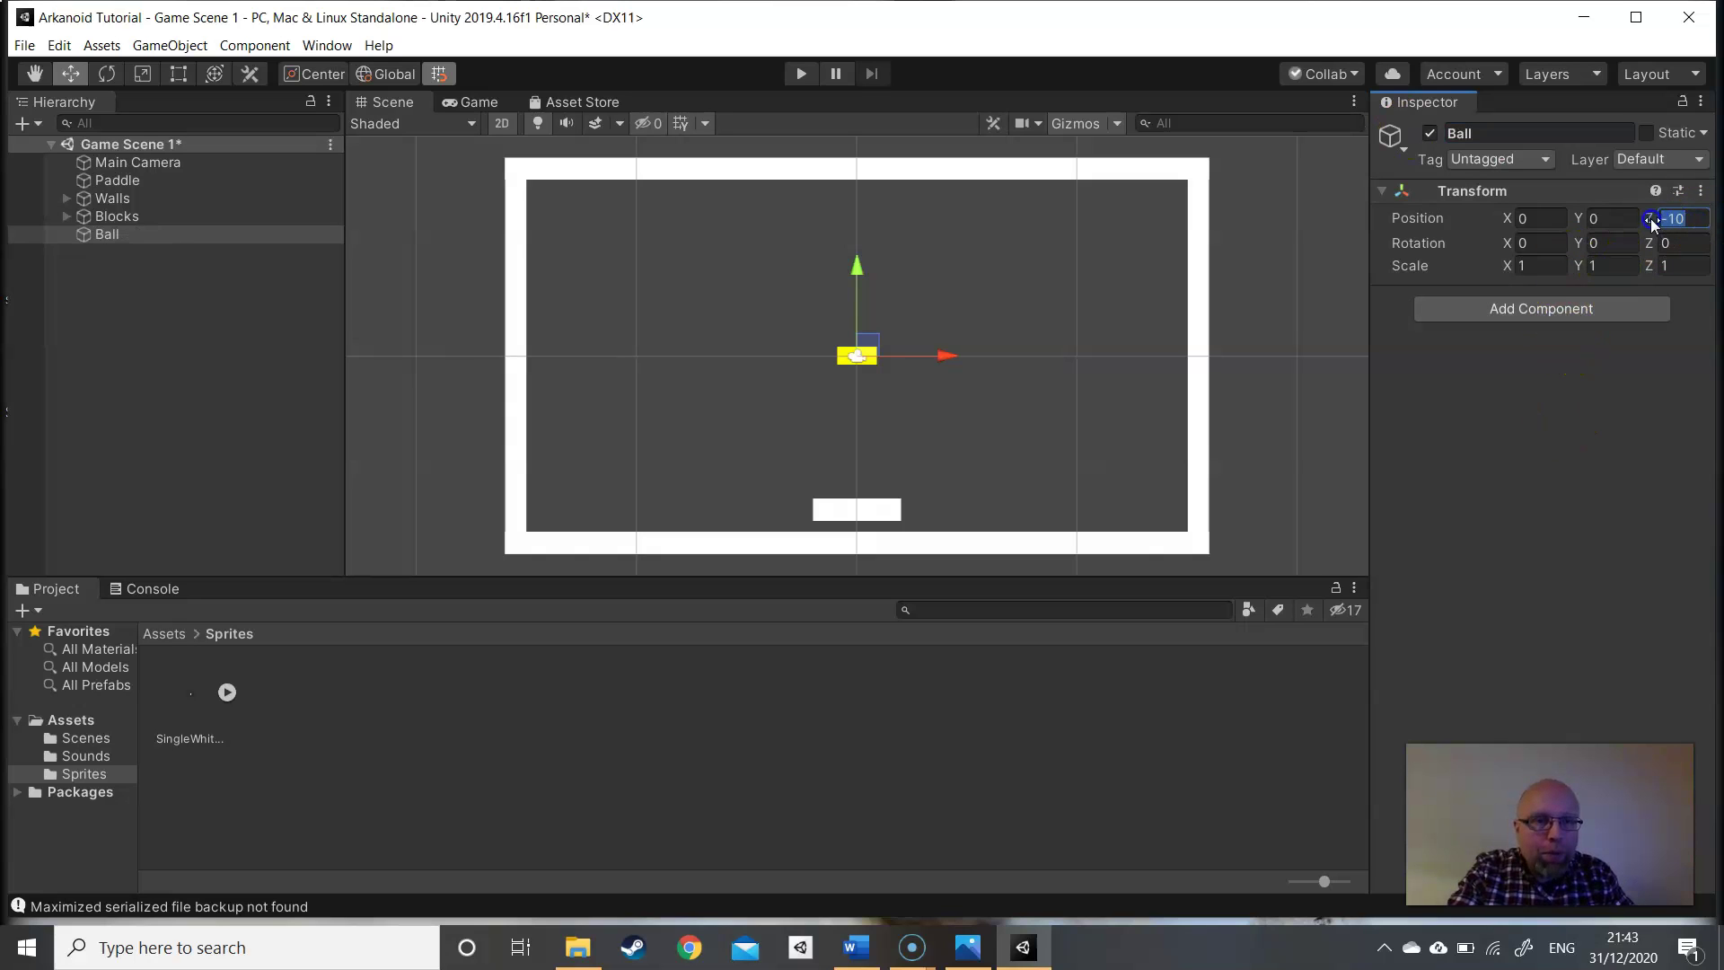
{"action": "left_click", "coordinate": [1700, 190]}
{"action": "left_click", "coordinate": [1612, 376]}
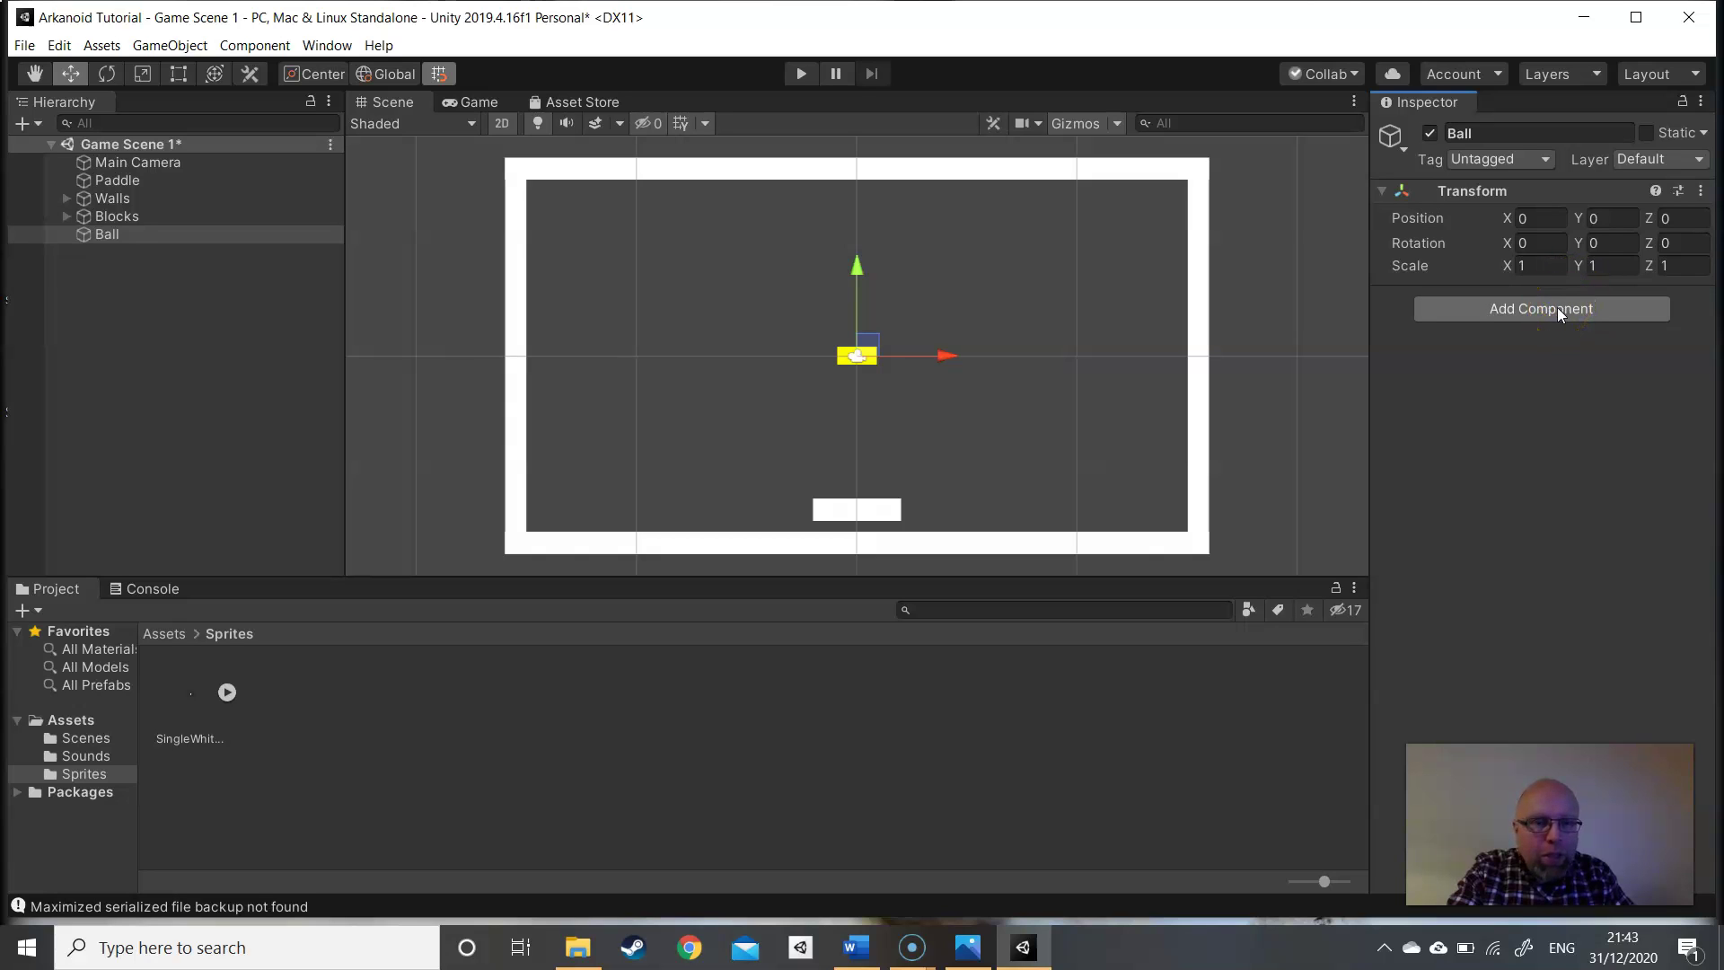
- Add a Sprite Renderer to the Ball using the Knob sprite
{"action": "type", "text": "spr"}
{"action": "left_click", "coordinate": [1498, 481]}
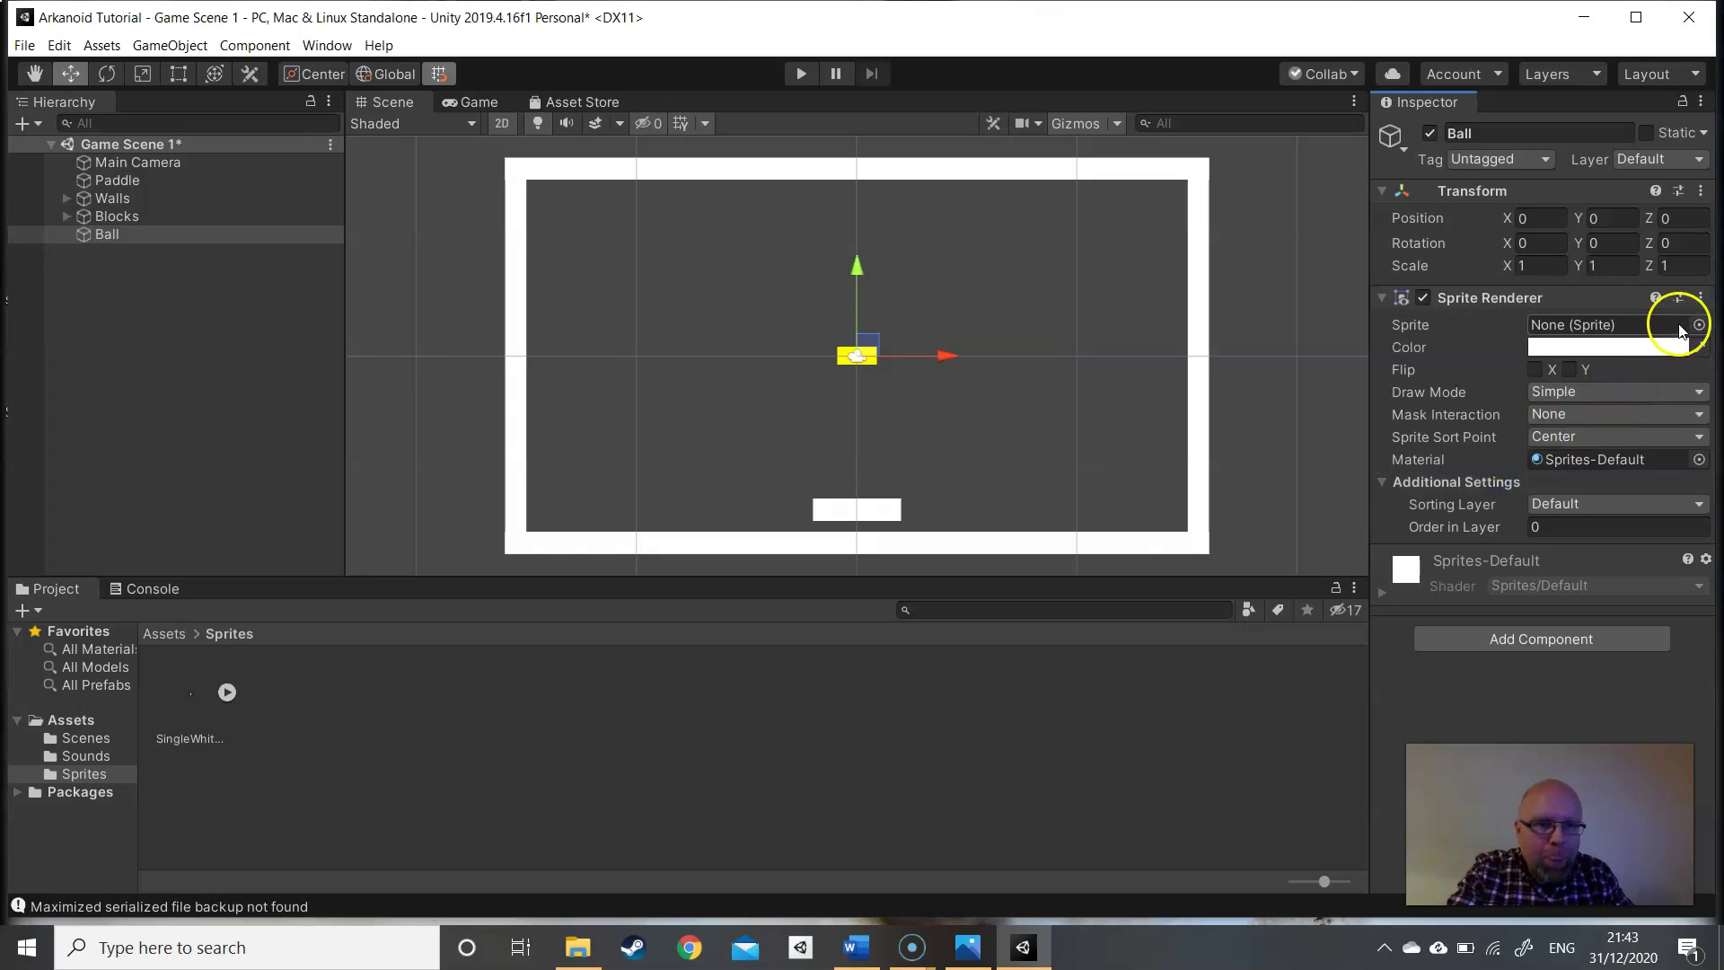
{"action": "left_click", "coordinate": [1698, 325]}
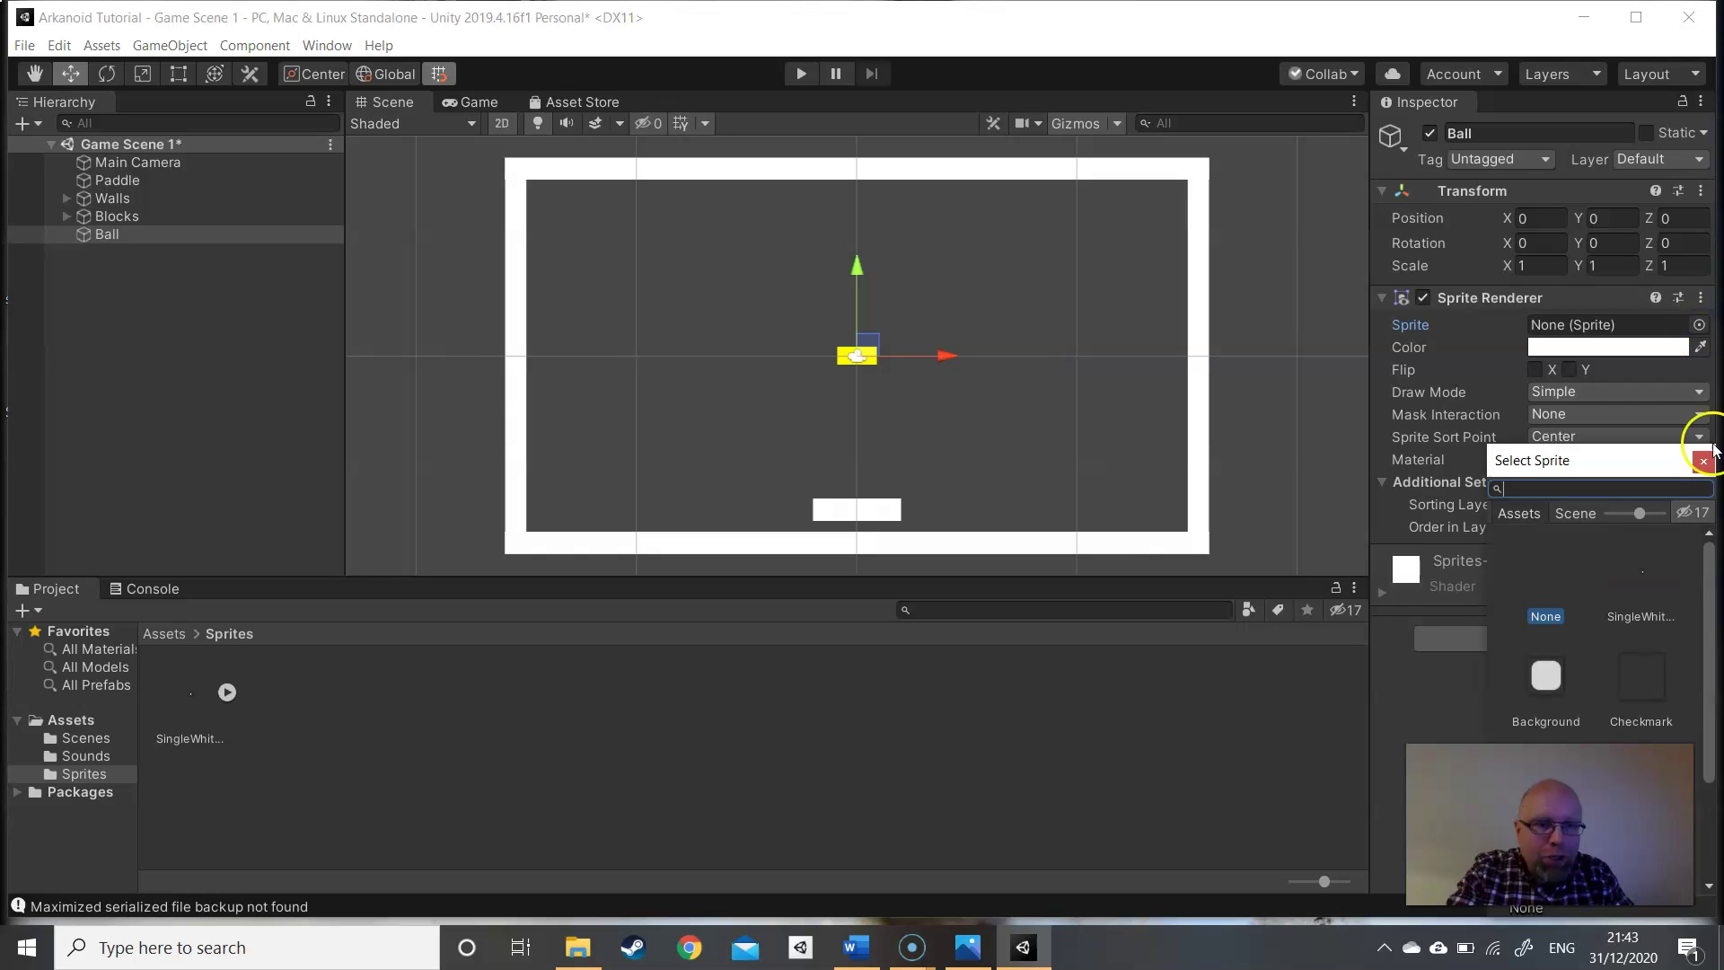
{"action": "left_click_drag", "start_coordinate": [1709, 656], "coordinate": [1716, 774]}
{"action": "left_click", "coordinate": [1546, 729]}
{"action": "double_click", "coordinate": [1546, 729]}
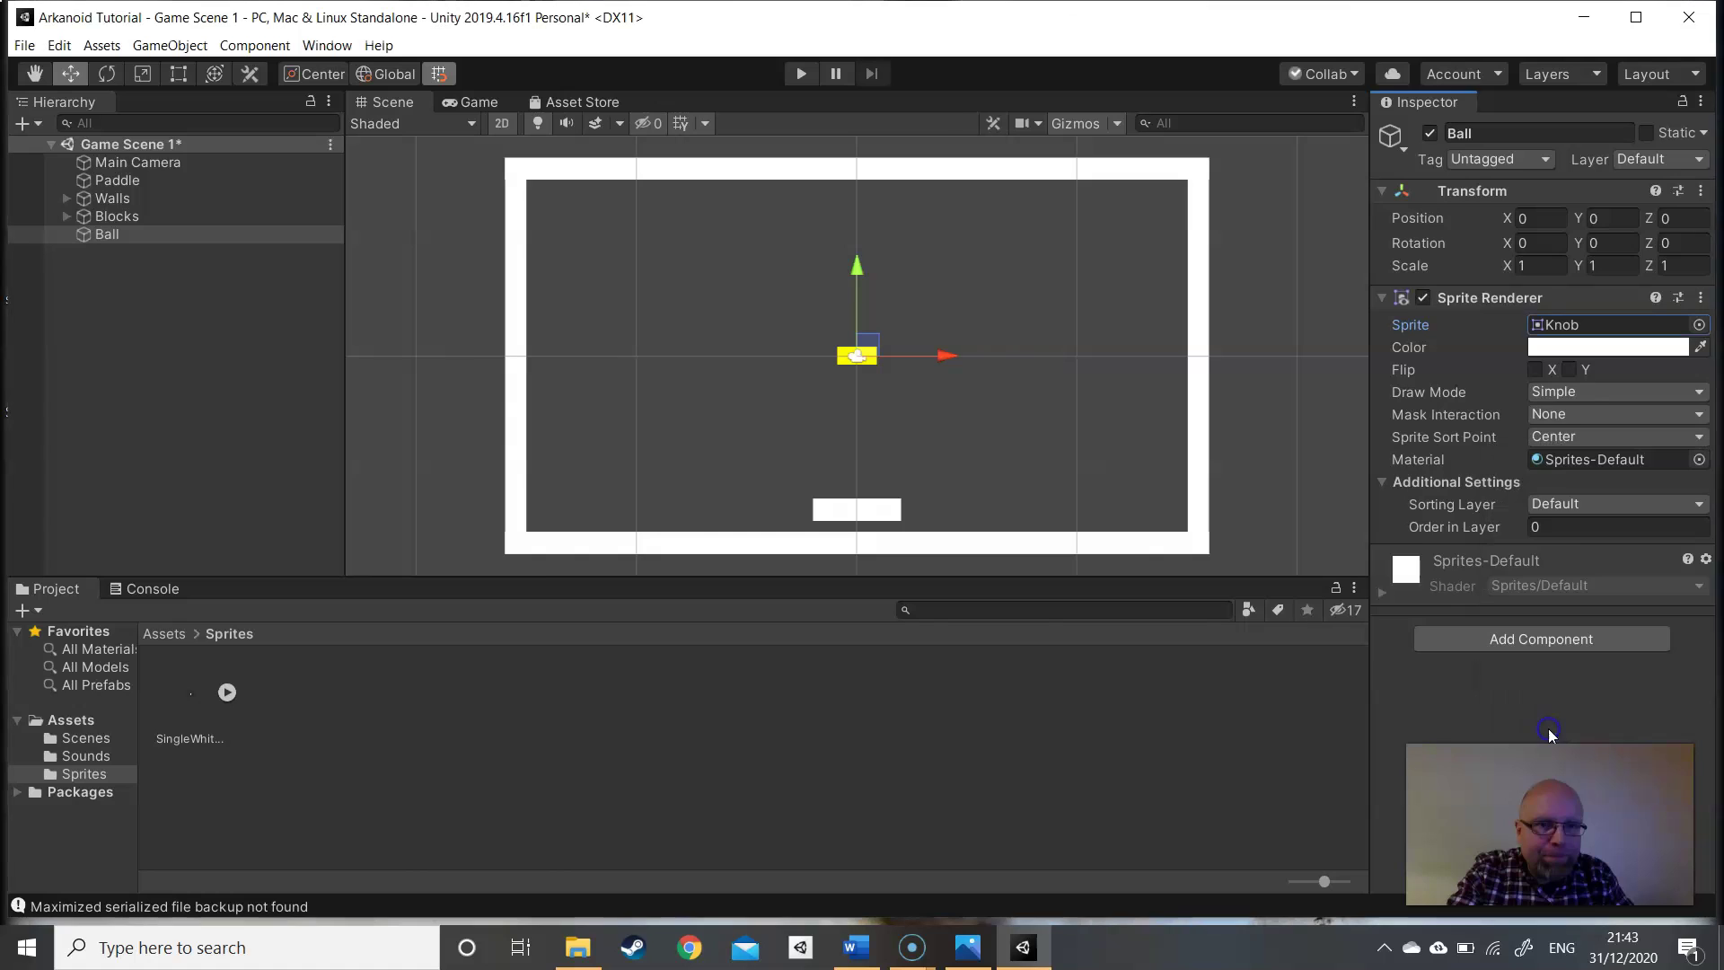
- Colour the Ball's sprite blue (0013FF)
{"action": "left_click", "coordinate": [1576, 346]}
{"action": "left_click", "coordinate": [74, 287]}
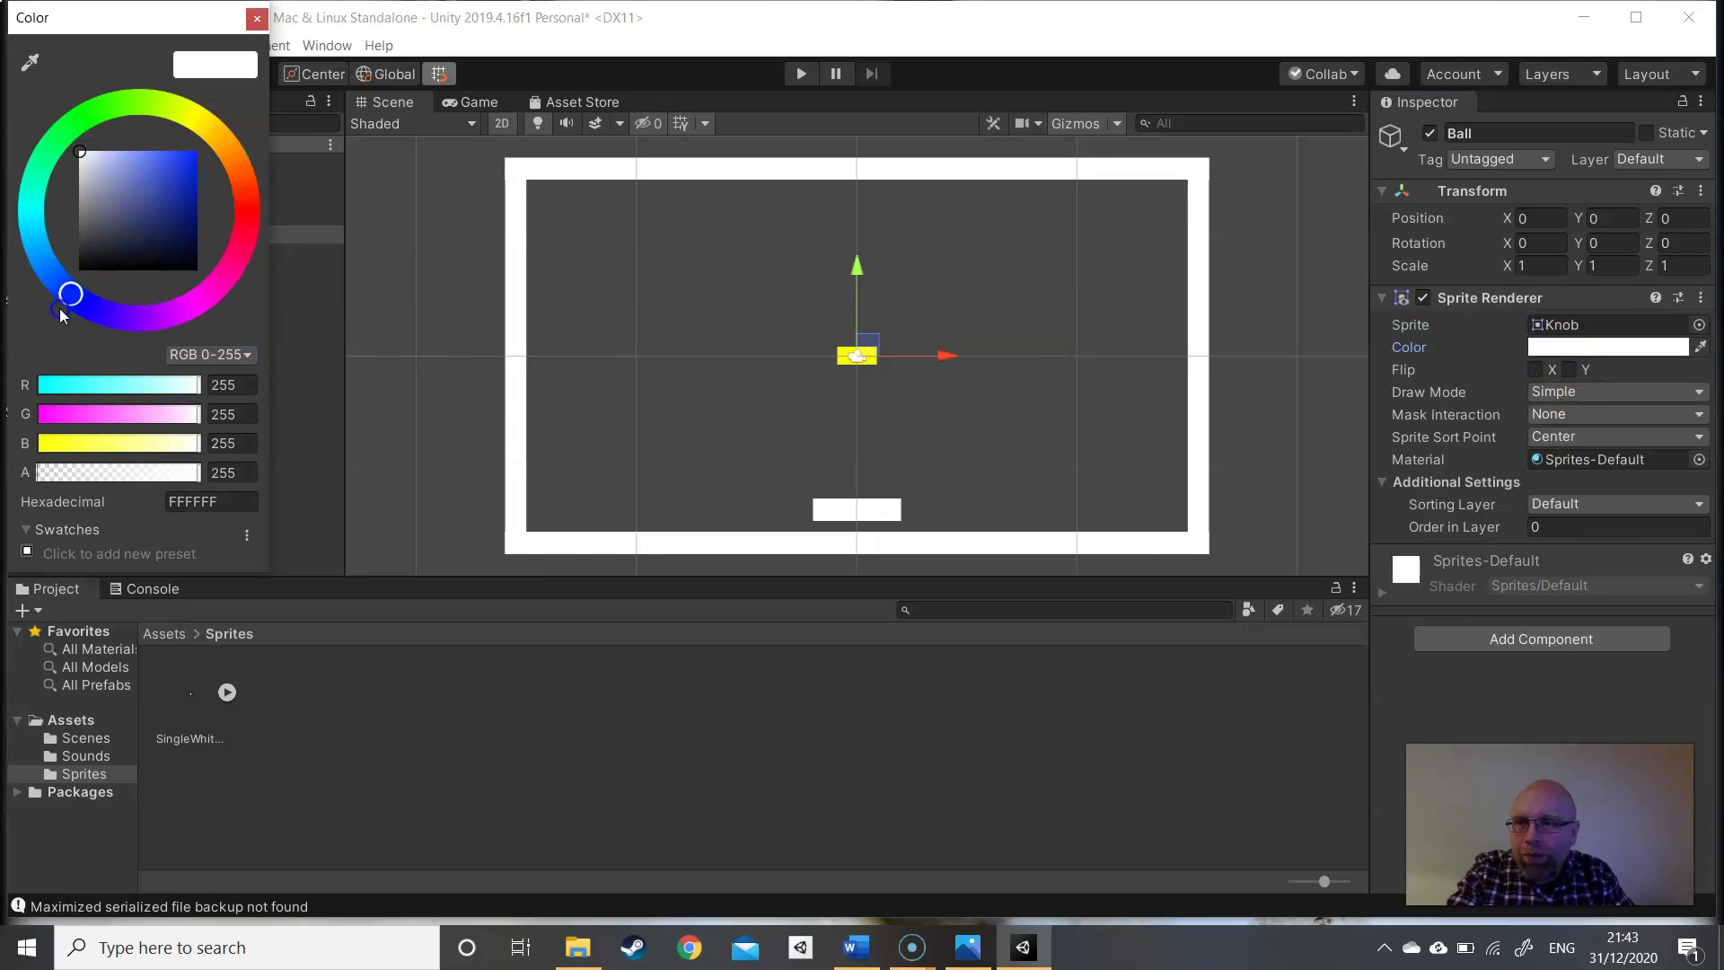
{"action": "left_click_drag", "start_coordinate": [99, 165], "coordinate": [252, 142]}
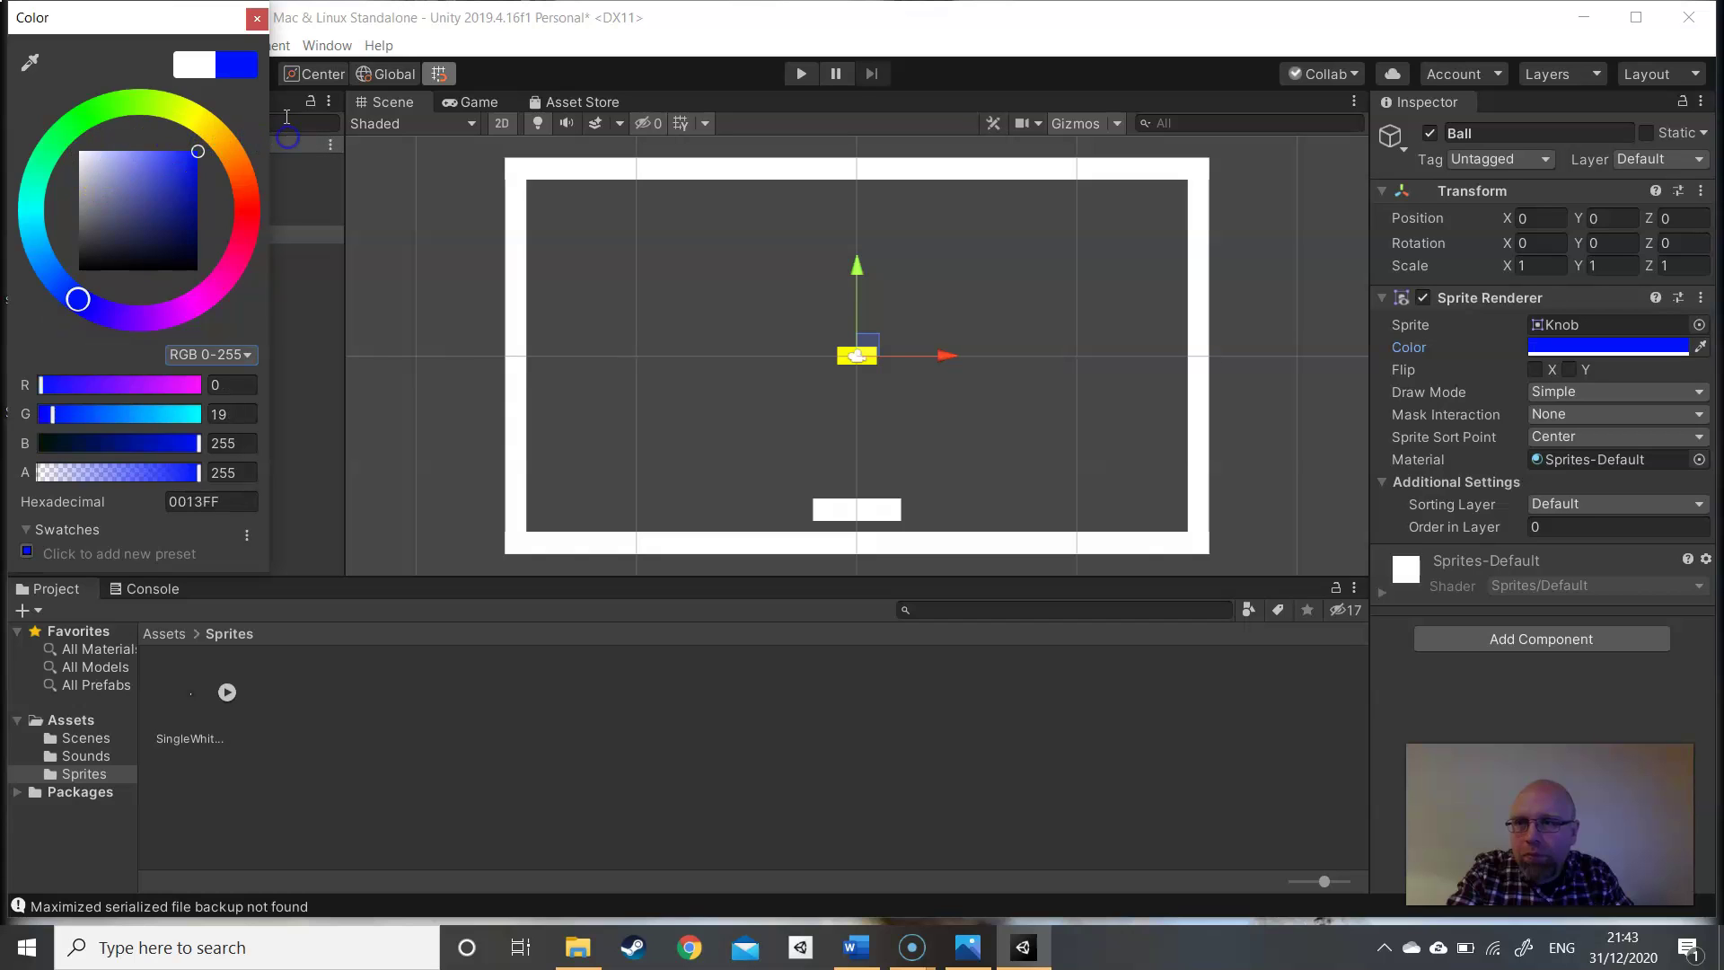
{"action": "left_click", "coordinate": [257, 18]}
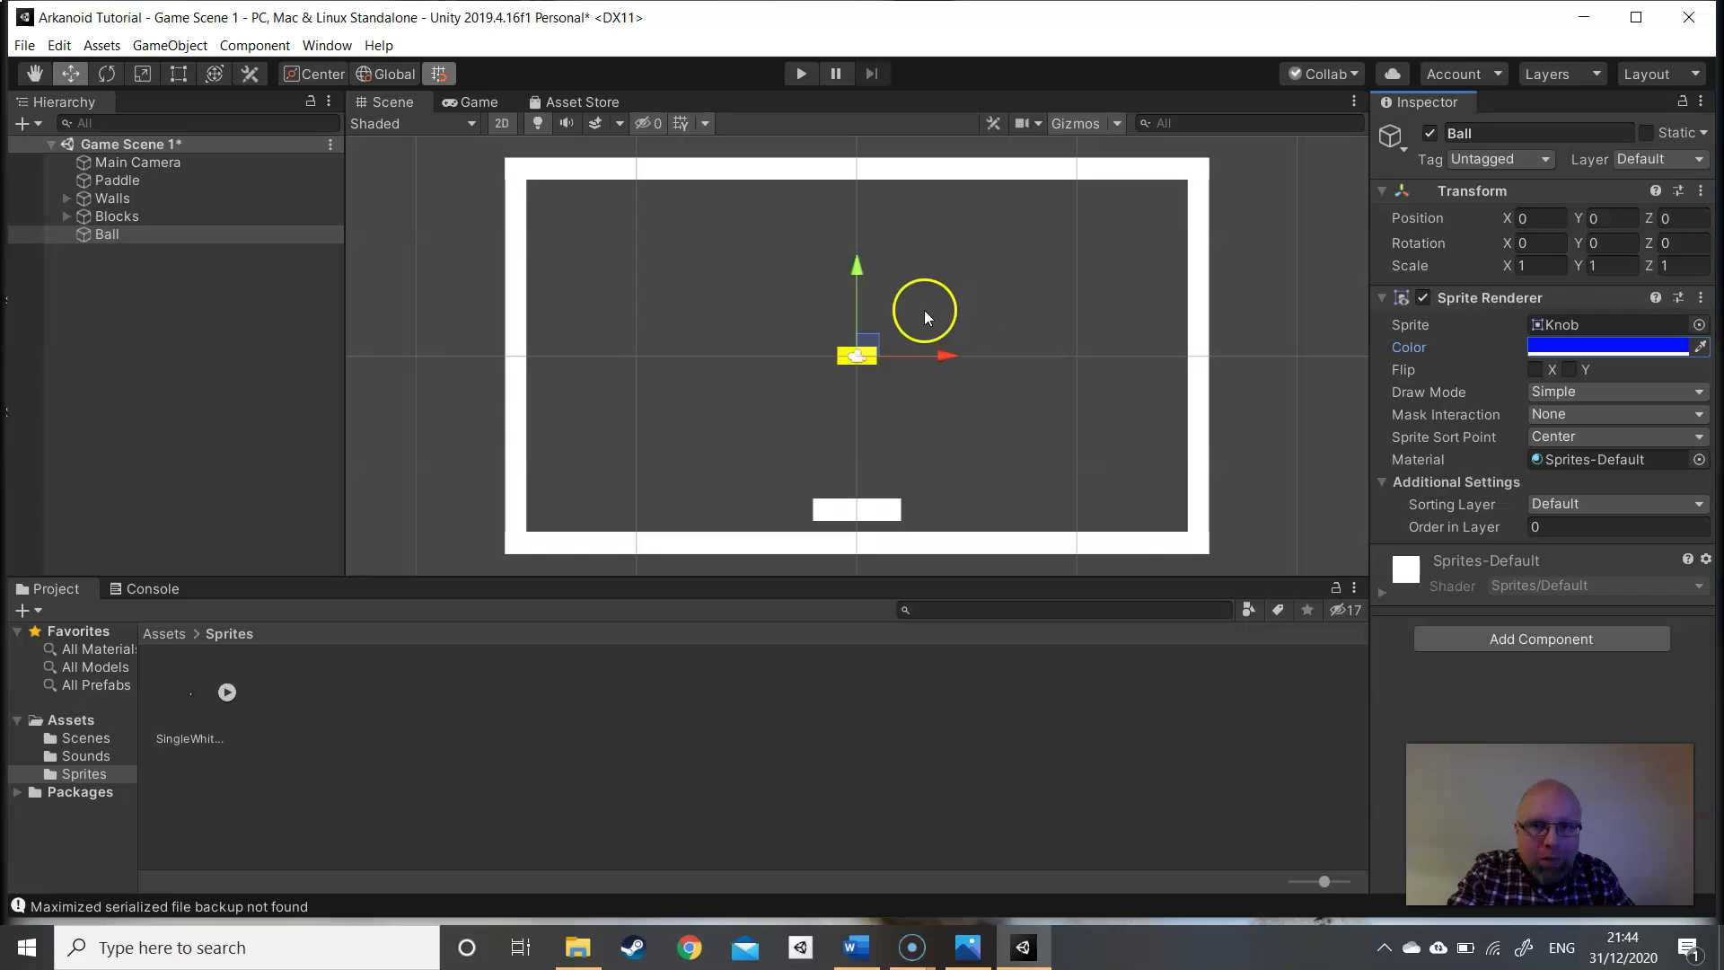
- Scale the Ball to 5 by 5 and move it to X 1, Y -6 above the paddle
{"action": "left_click_drag", "start_coordinate": [854, 262], "coordinate": [851, 334]}
{"action": "left_click", "coordinate": [1515, 267]}
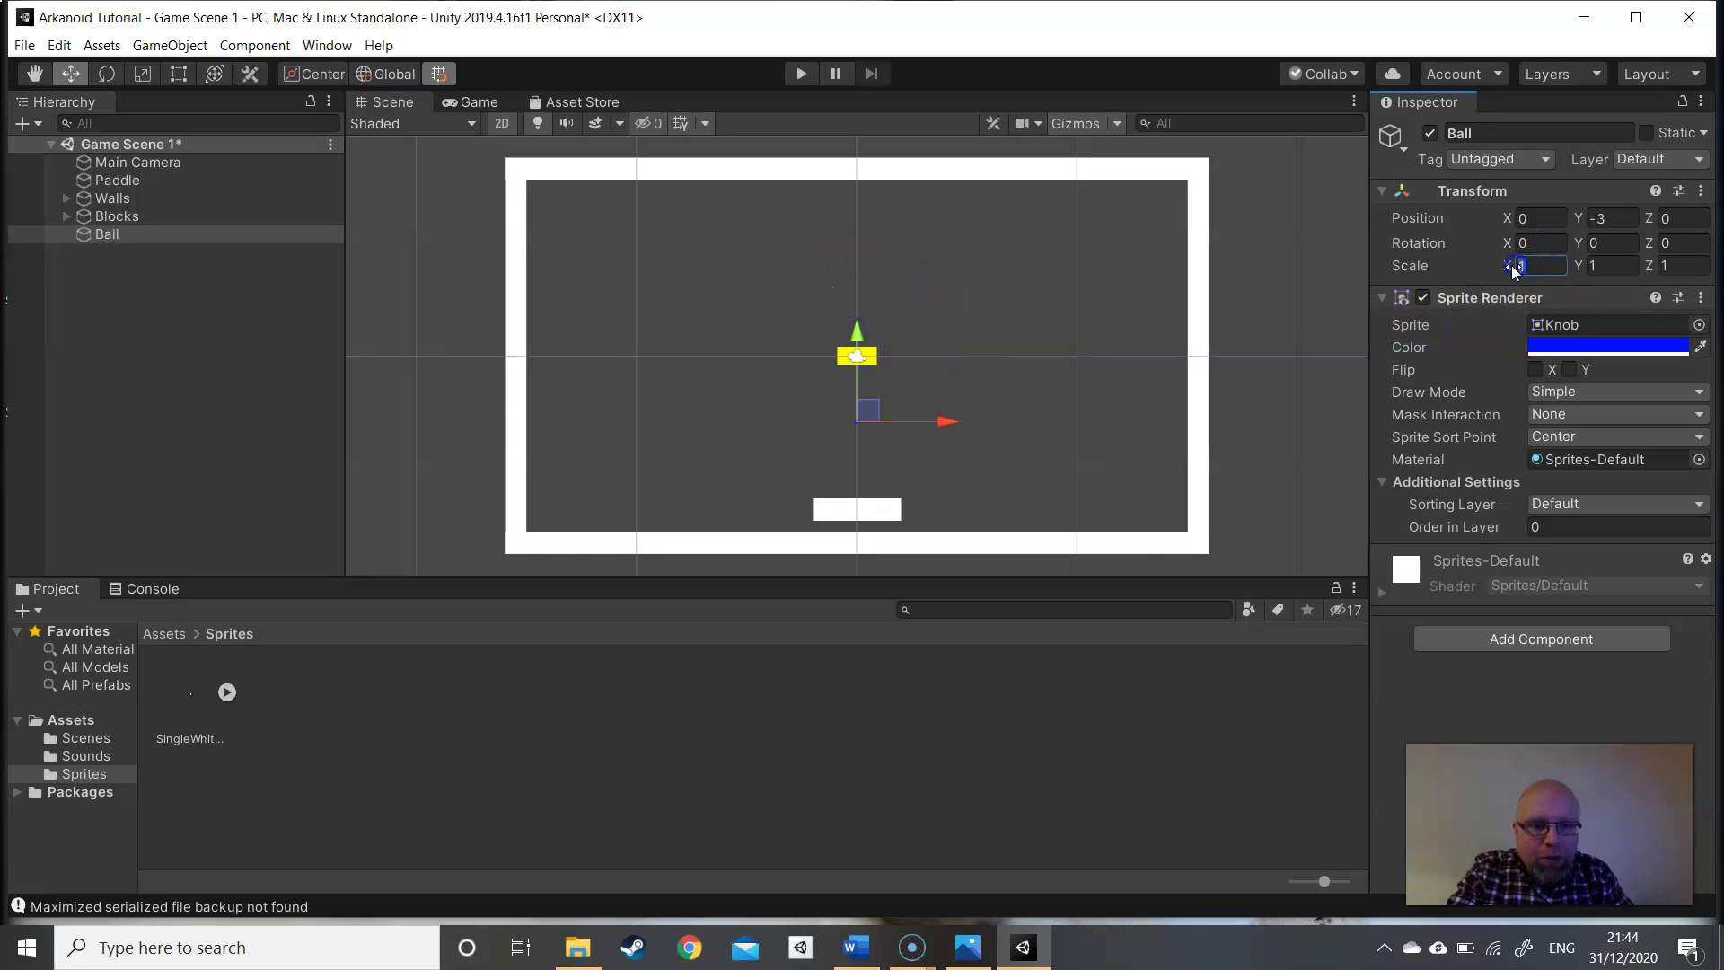
{"action": "type", "text": "5"}
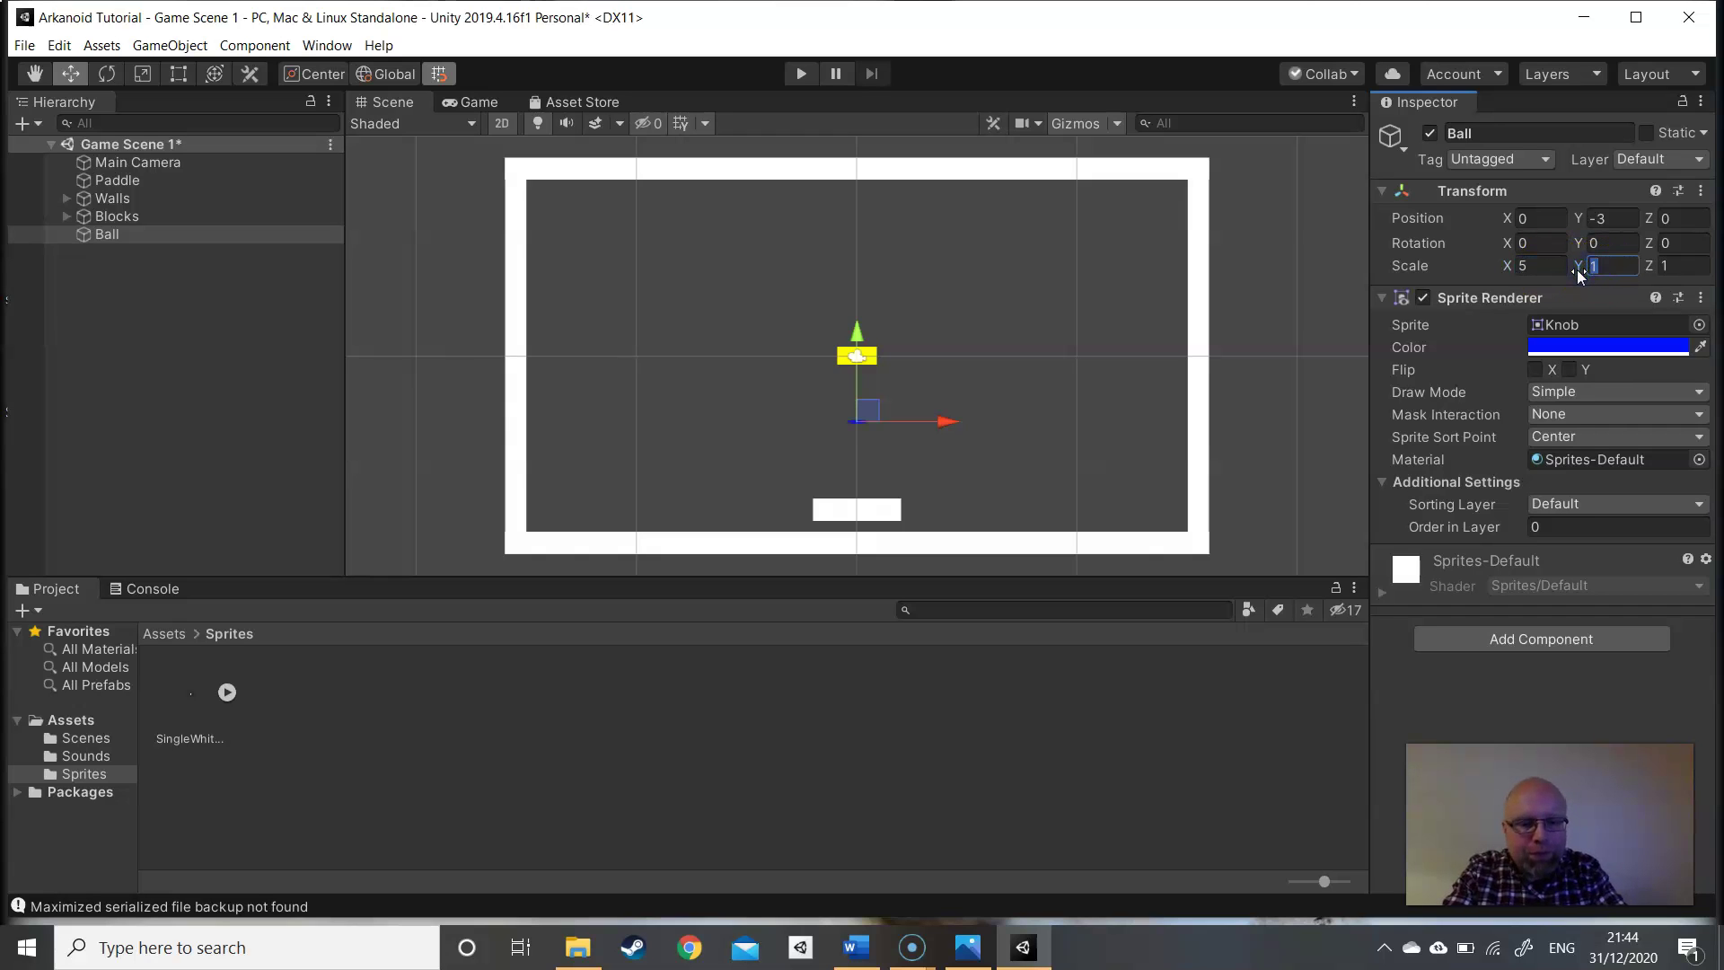
{"action": "type", "text": "5"}
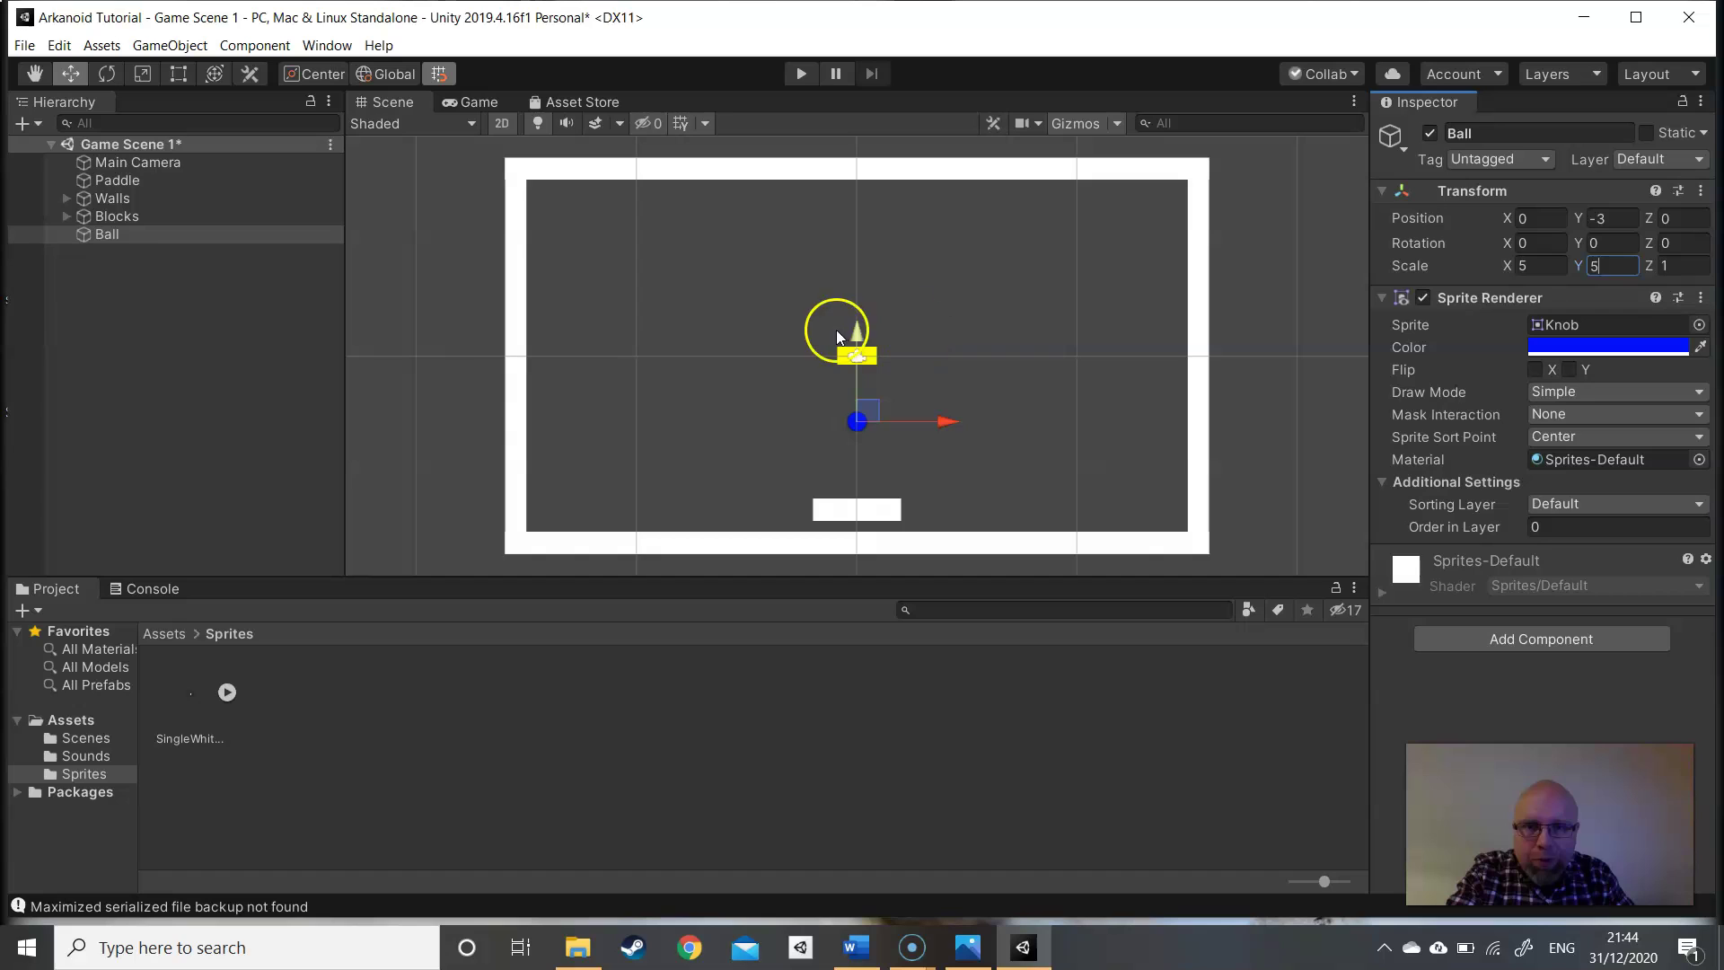
{"action": "left_click_drag", "start_coordinate": [859, 338], "coordinate": [857, 405]}
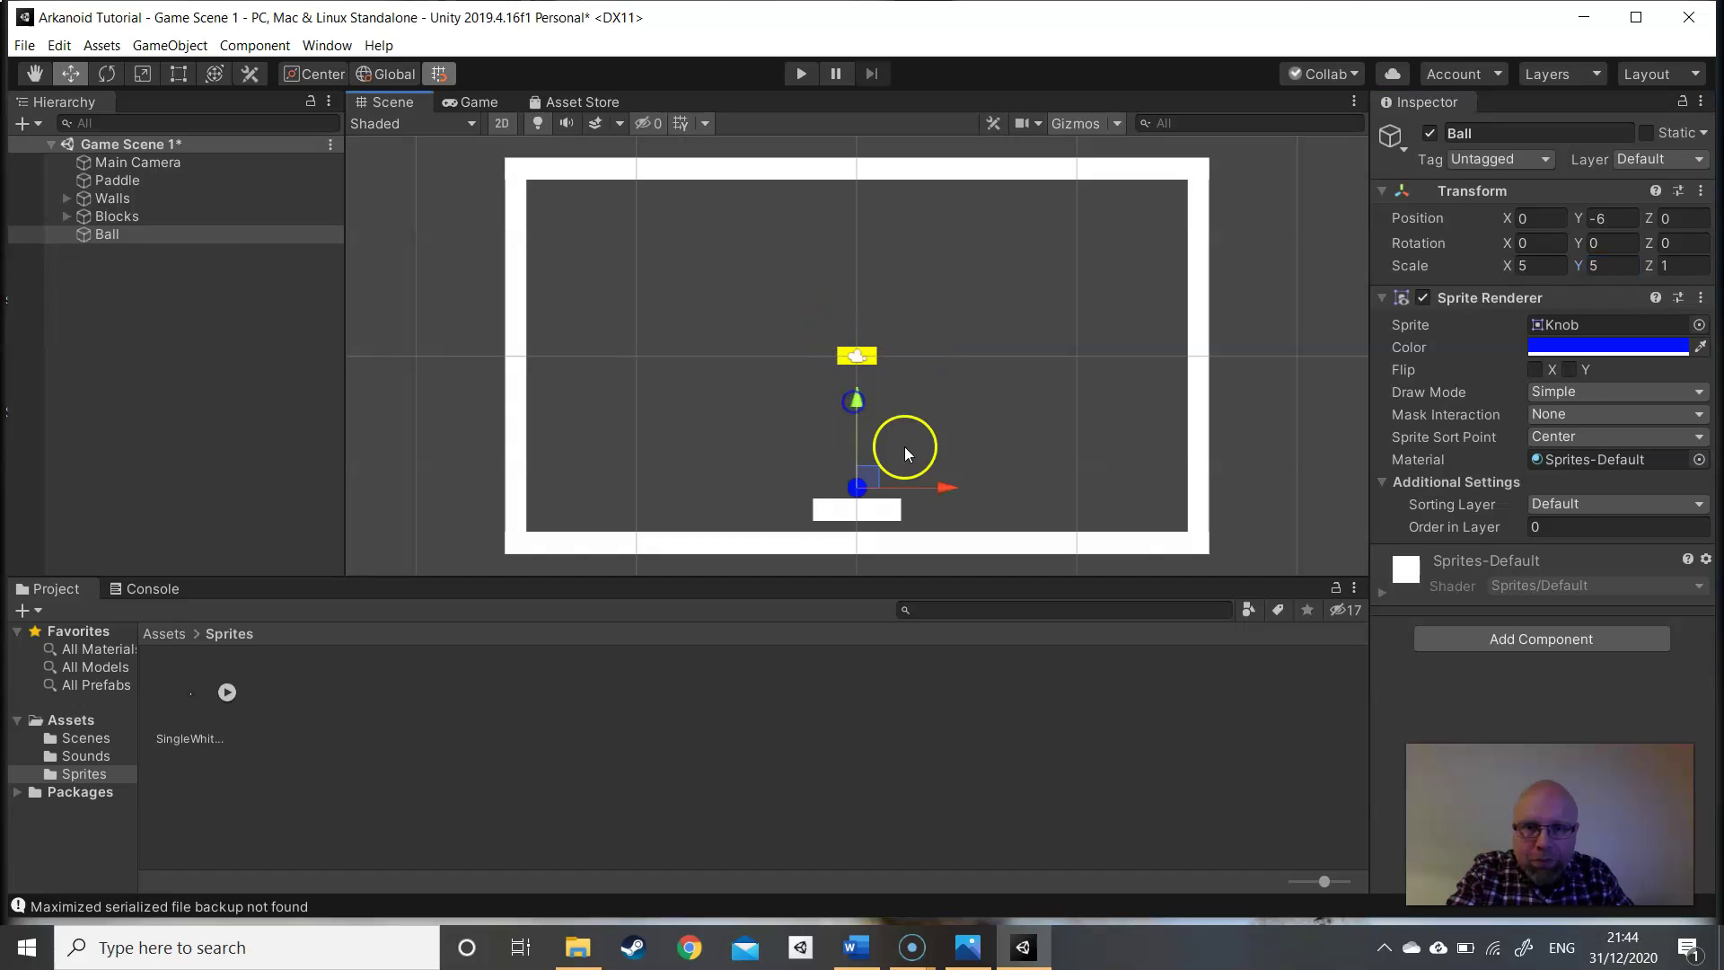
{"action": "left_click_drag", "start_coordinate": [940, 486], "coordinate": [962, 486]}
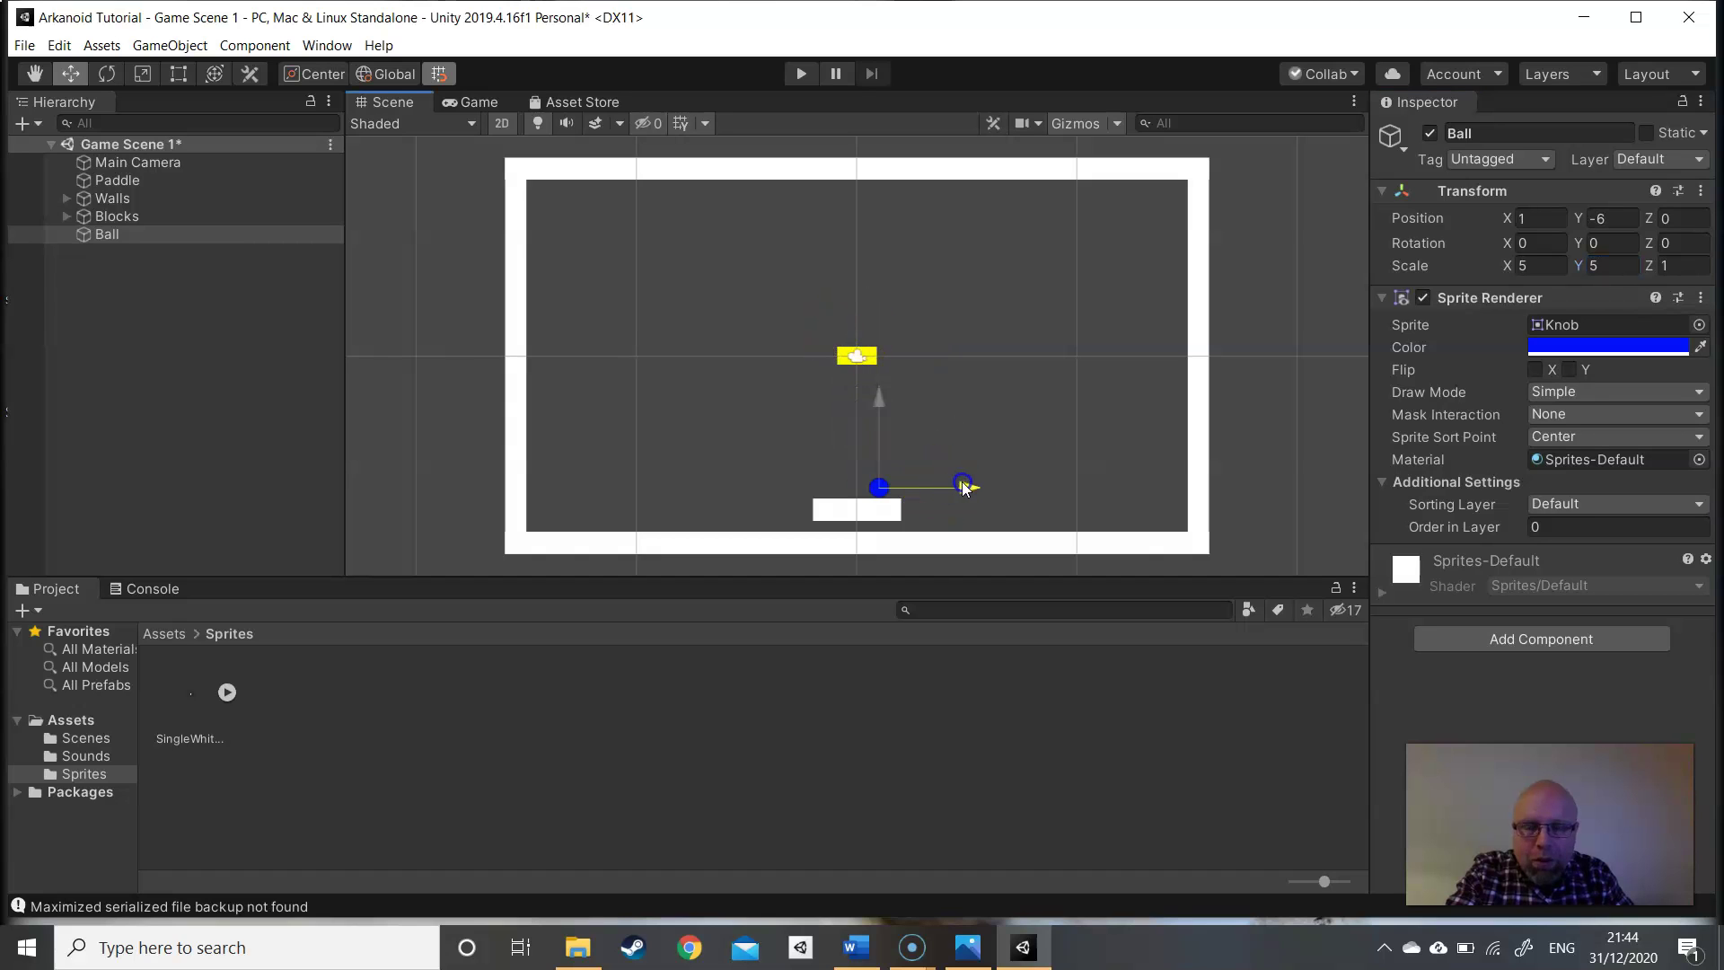
{"action": "left_click", "coordinate": [957, 400]}
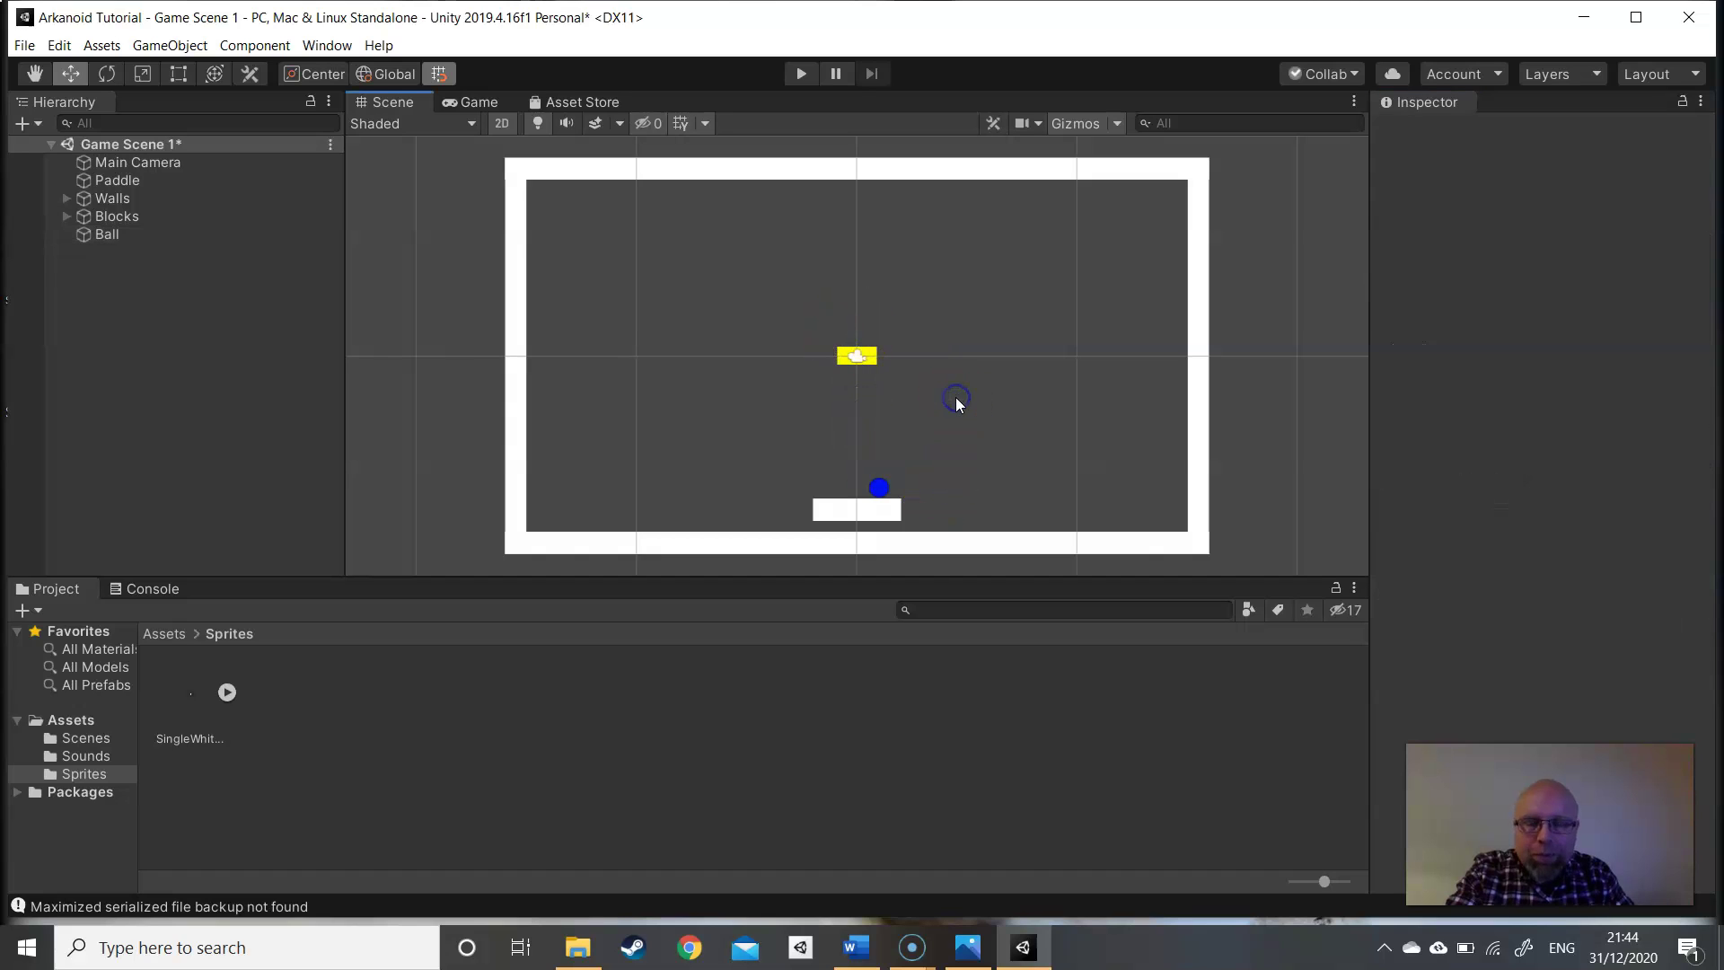
{"action": "left_click", "coordinate": [879, 489]}
- Add a Circle Collider 2D to the Ball
{"action": "left_click", "coordinate": [1535, 640]}
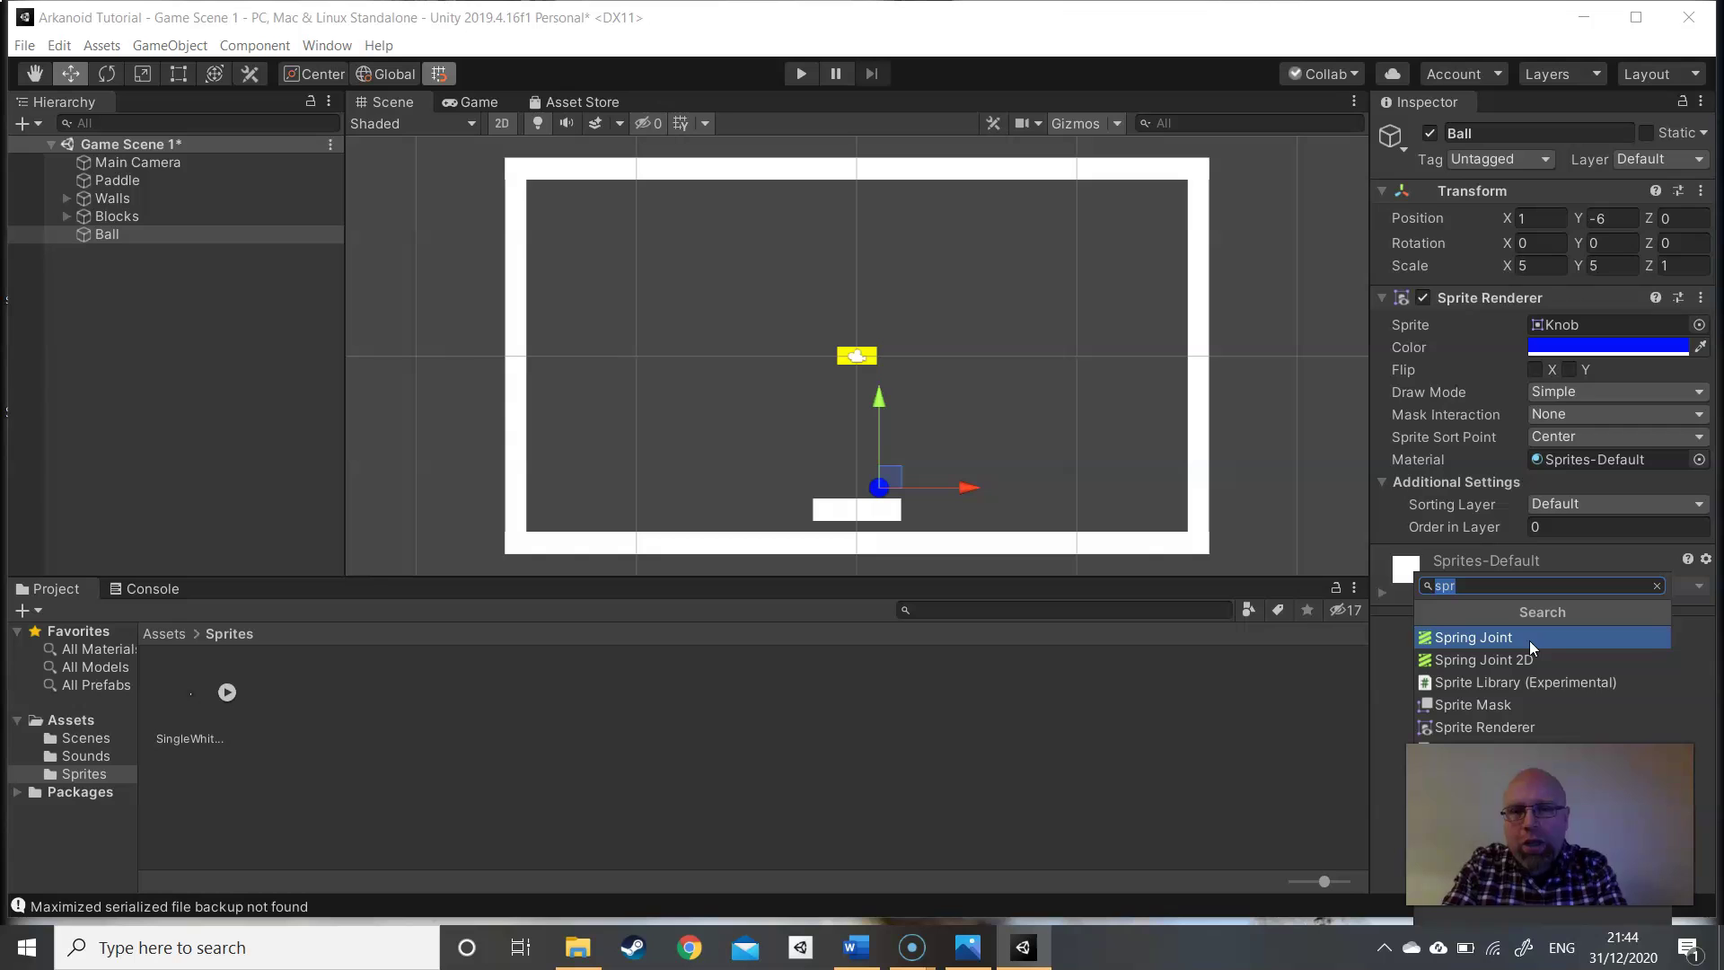
{"action": "type", "text": "collider"}
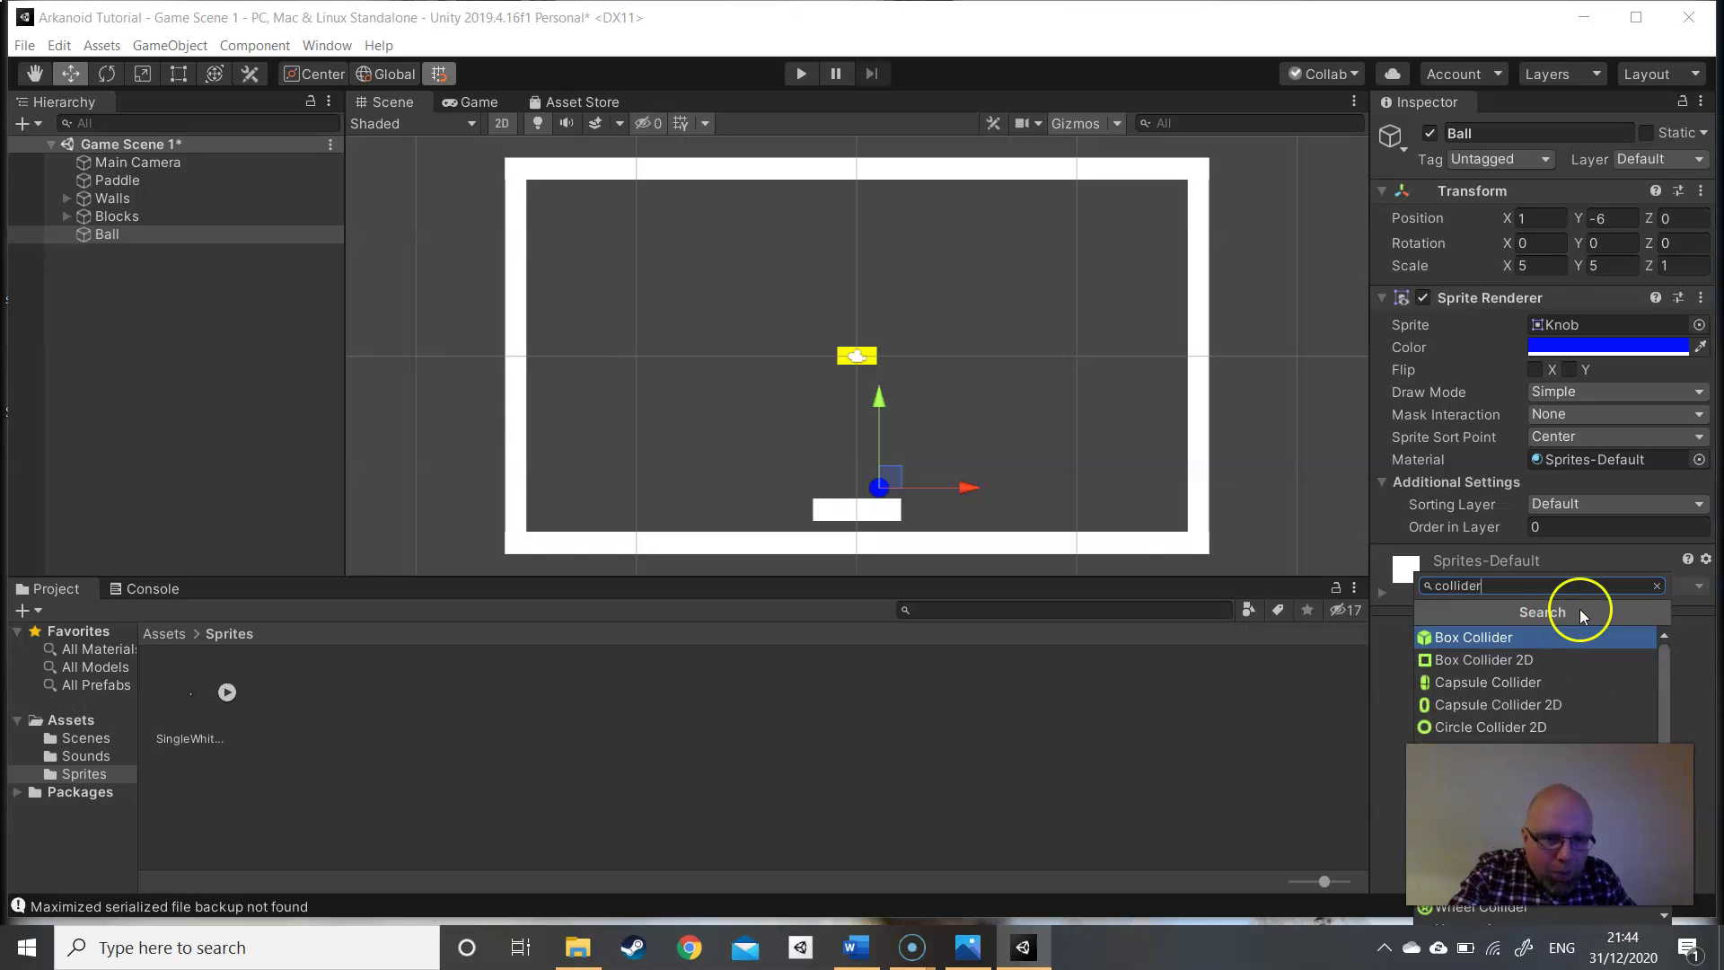
{"action": "left_click", "coordinate": [1540, 727]}
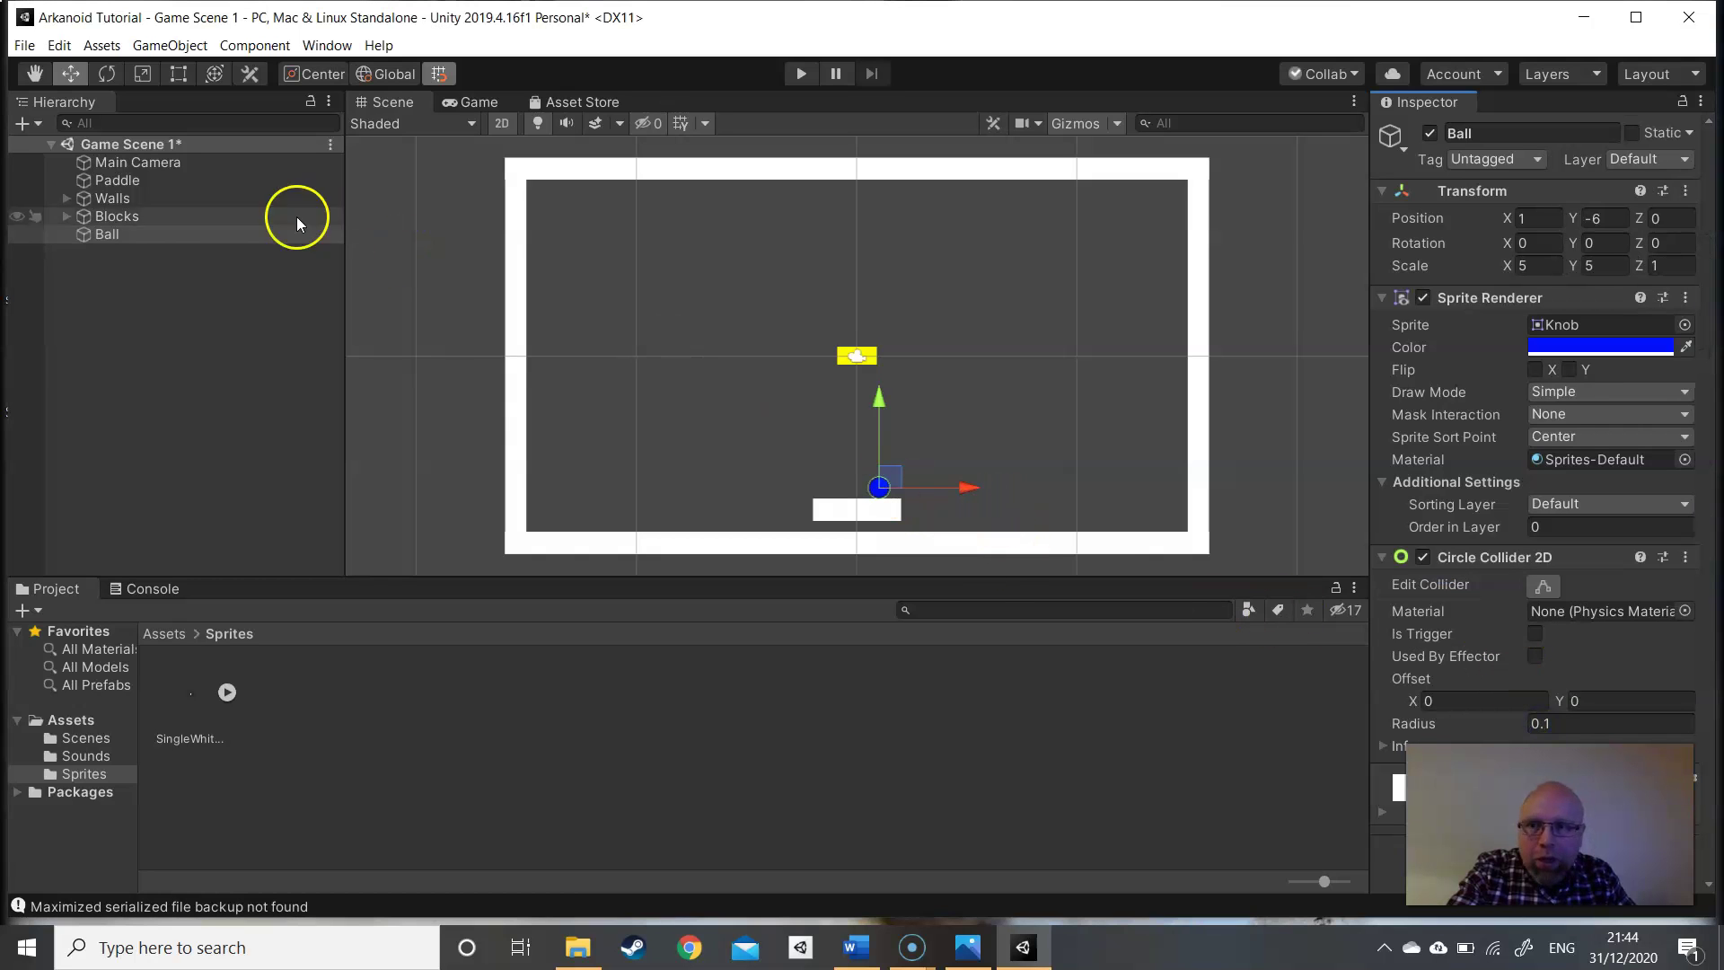
{"action": "double_click", "coordinate": [108, 236]}
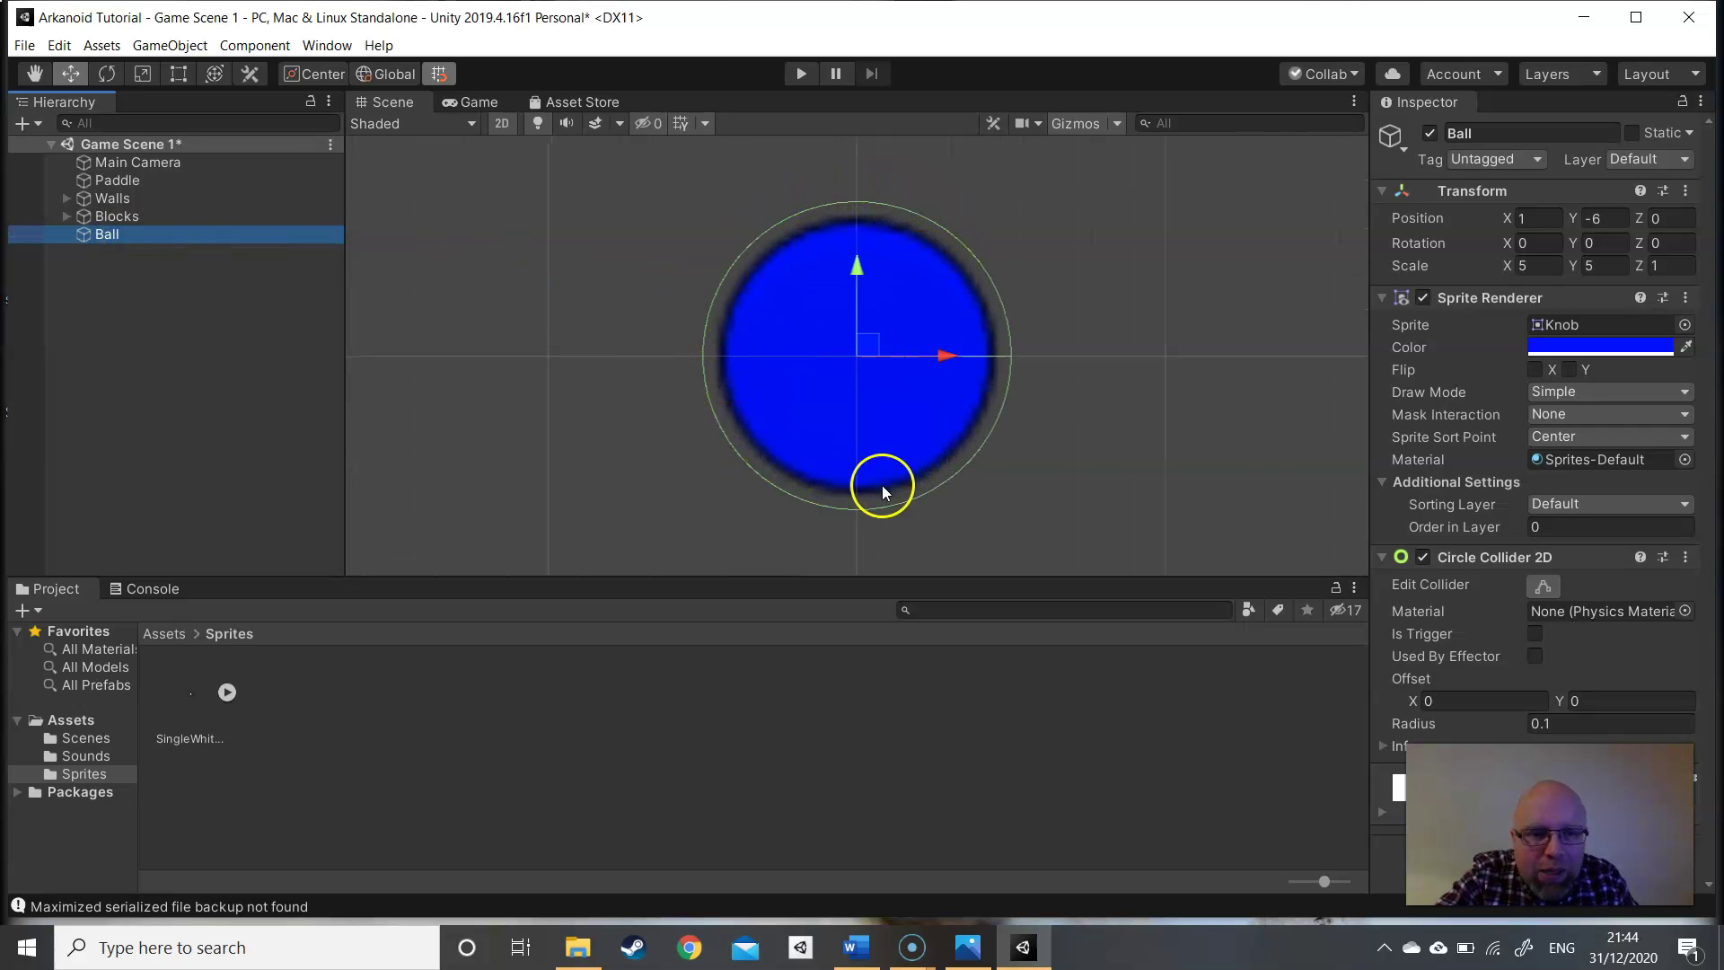
- Set the collider radius to 0.09, tick Used By Effector, and collapse the component panels
{"action": "left_click", "coordinate": [1567, 723]}
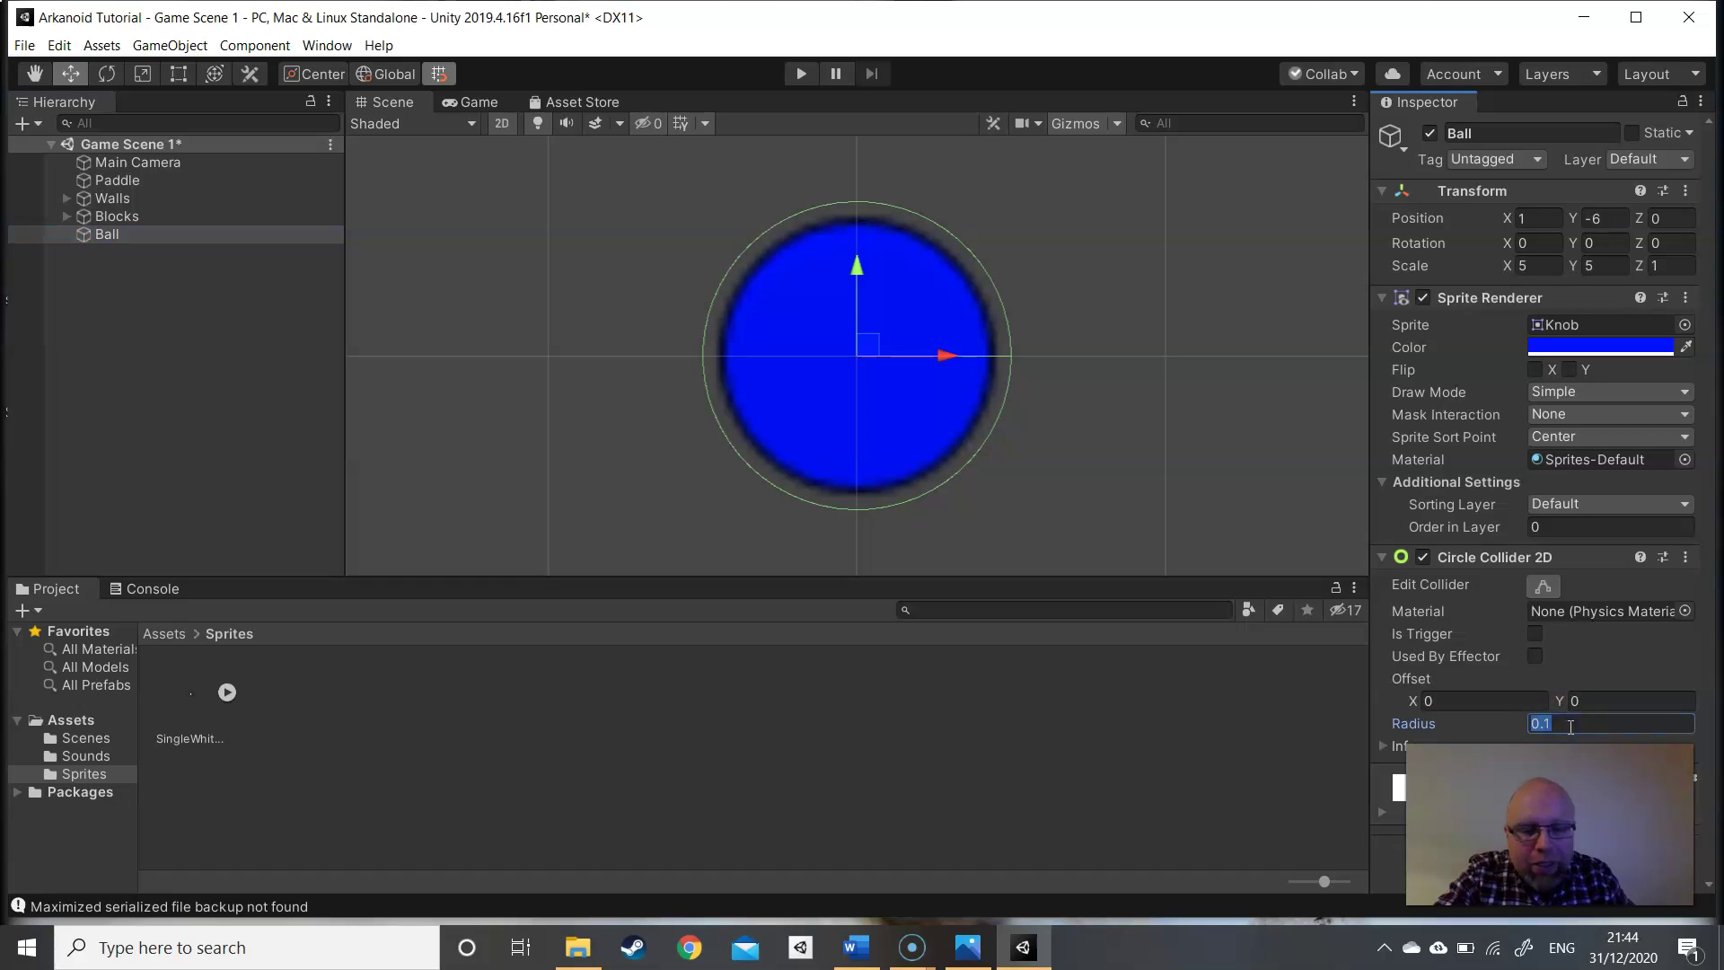
{"action": "left_click", "coordinate": [1571, 725]}
{"action": "key", "text": "BackSpace"}
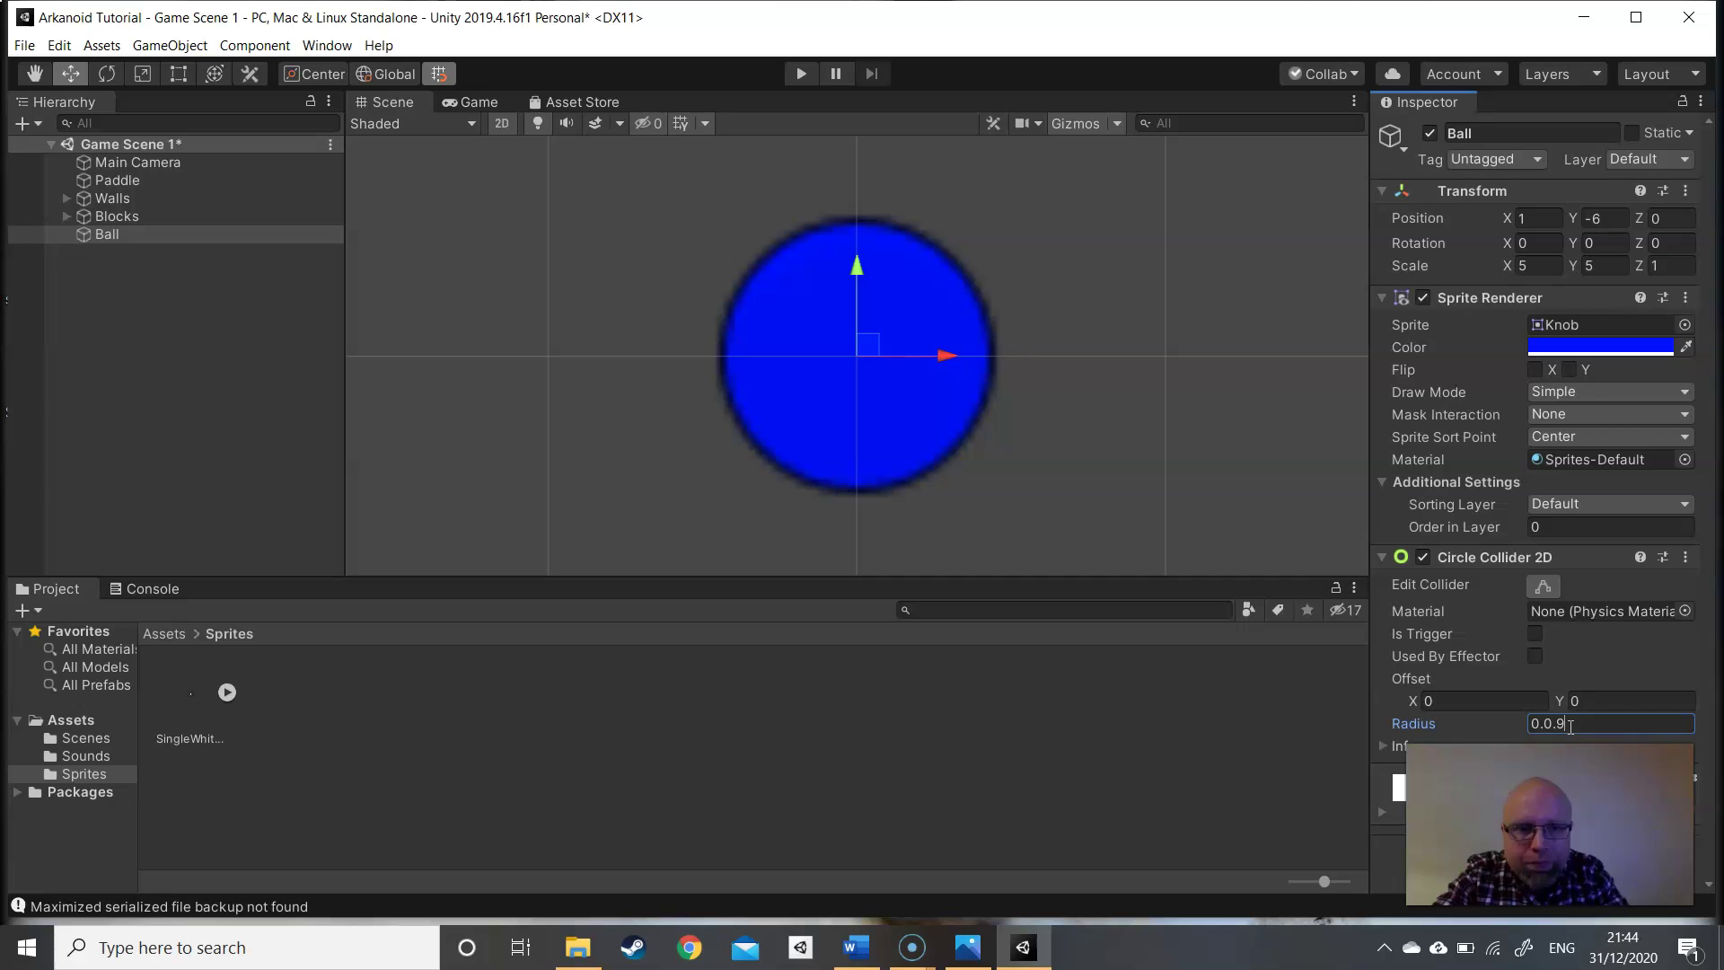
{"action": "type", "text": "0.9"}
{"action": "key", "text": "Left"}
{"action": "key", "text": "BackSpace"}
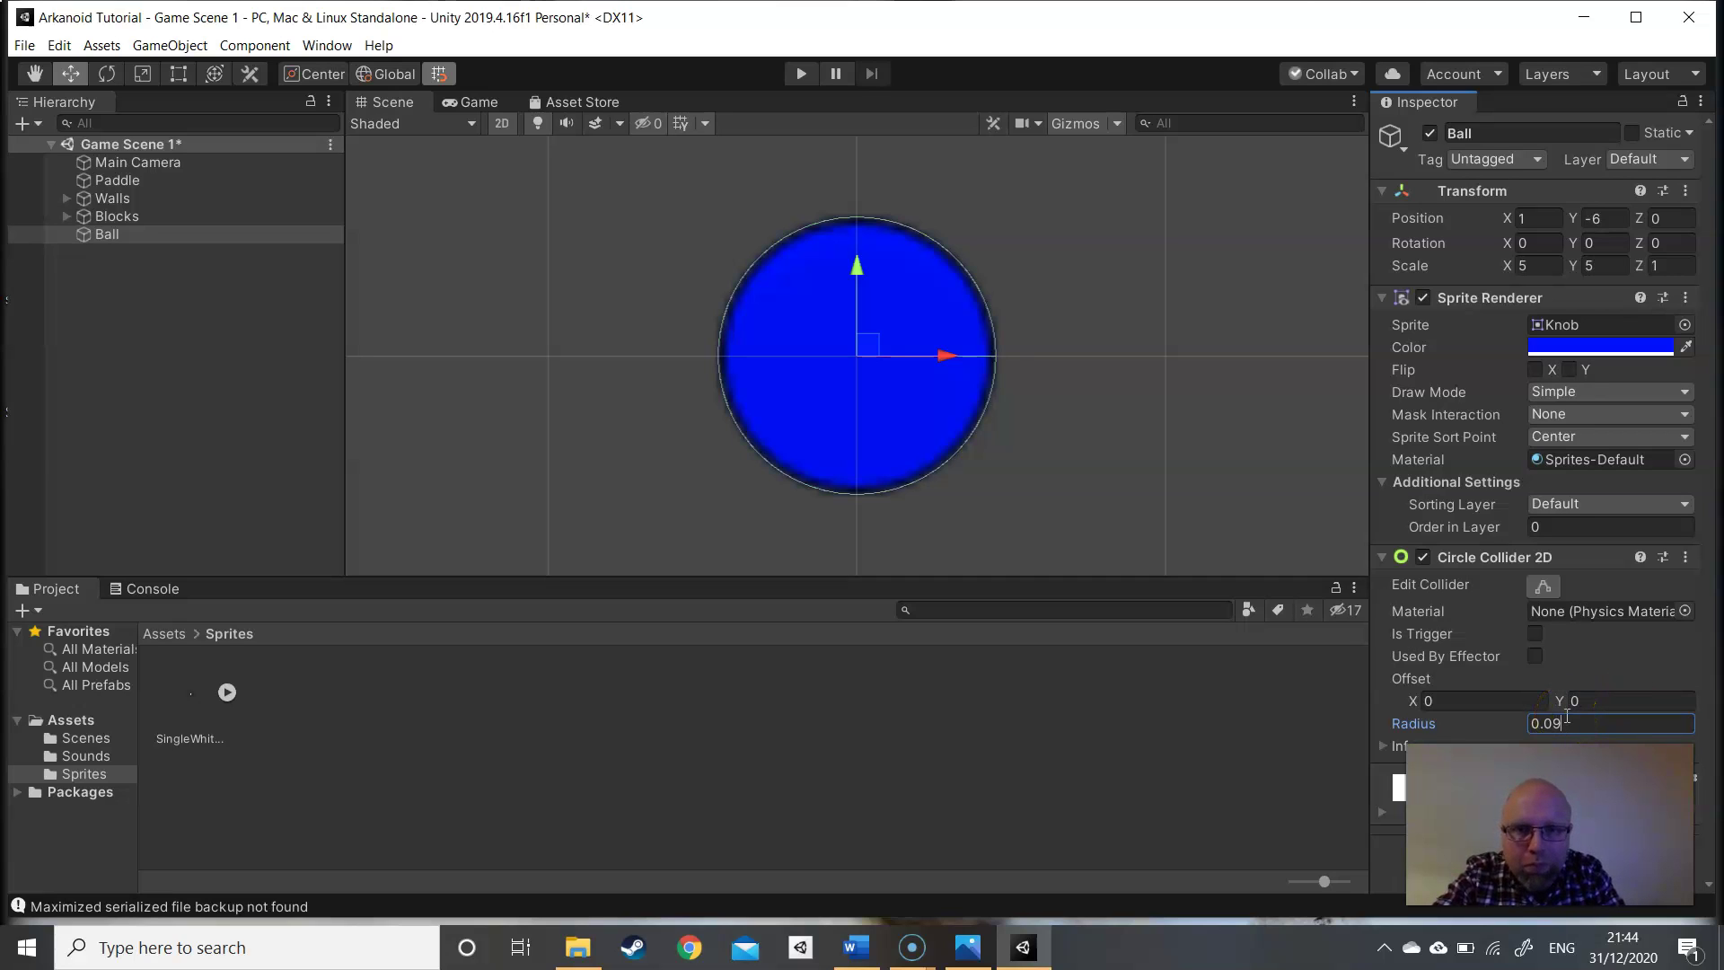
{"action": "left_click", "coordinate": [1596, 652]}
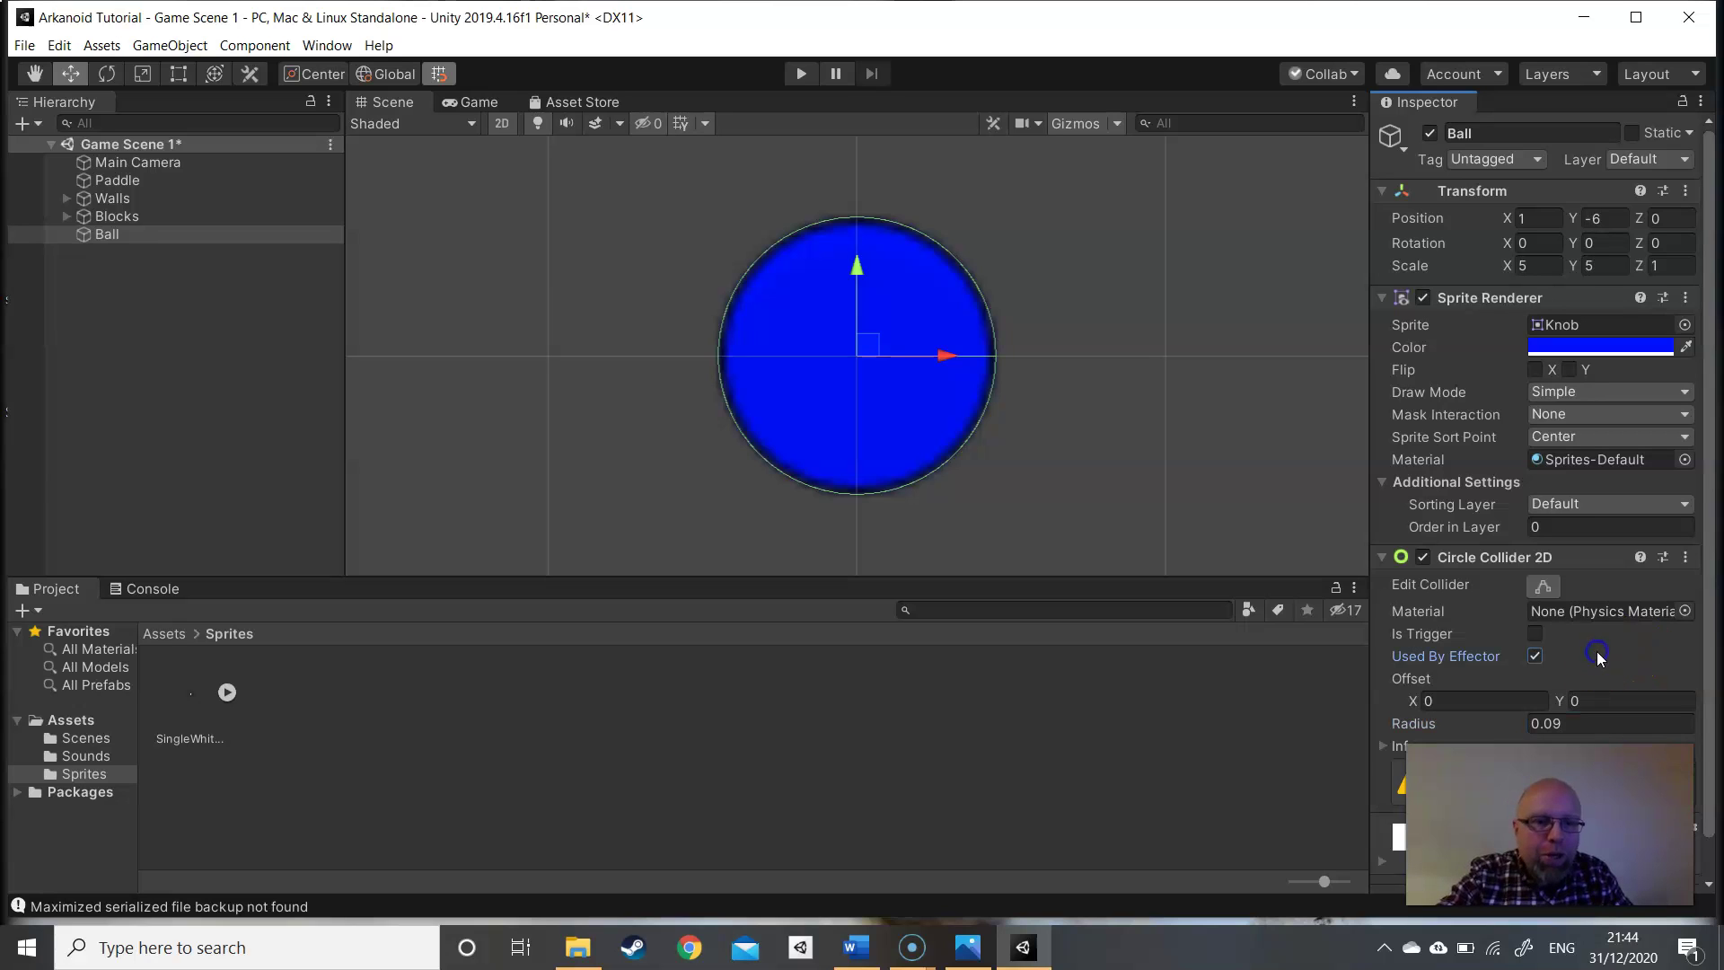
{"action": "left_click", "coordinate": [1380, 561]}
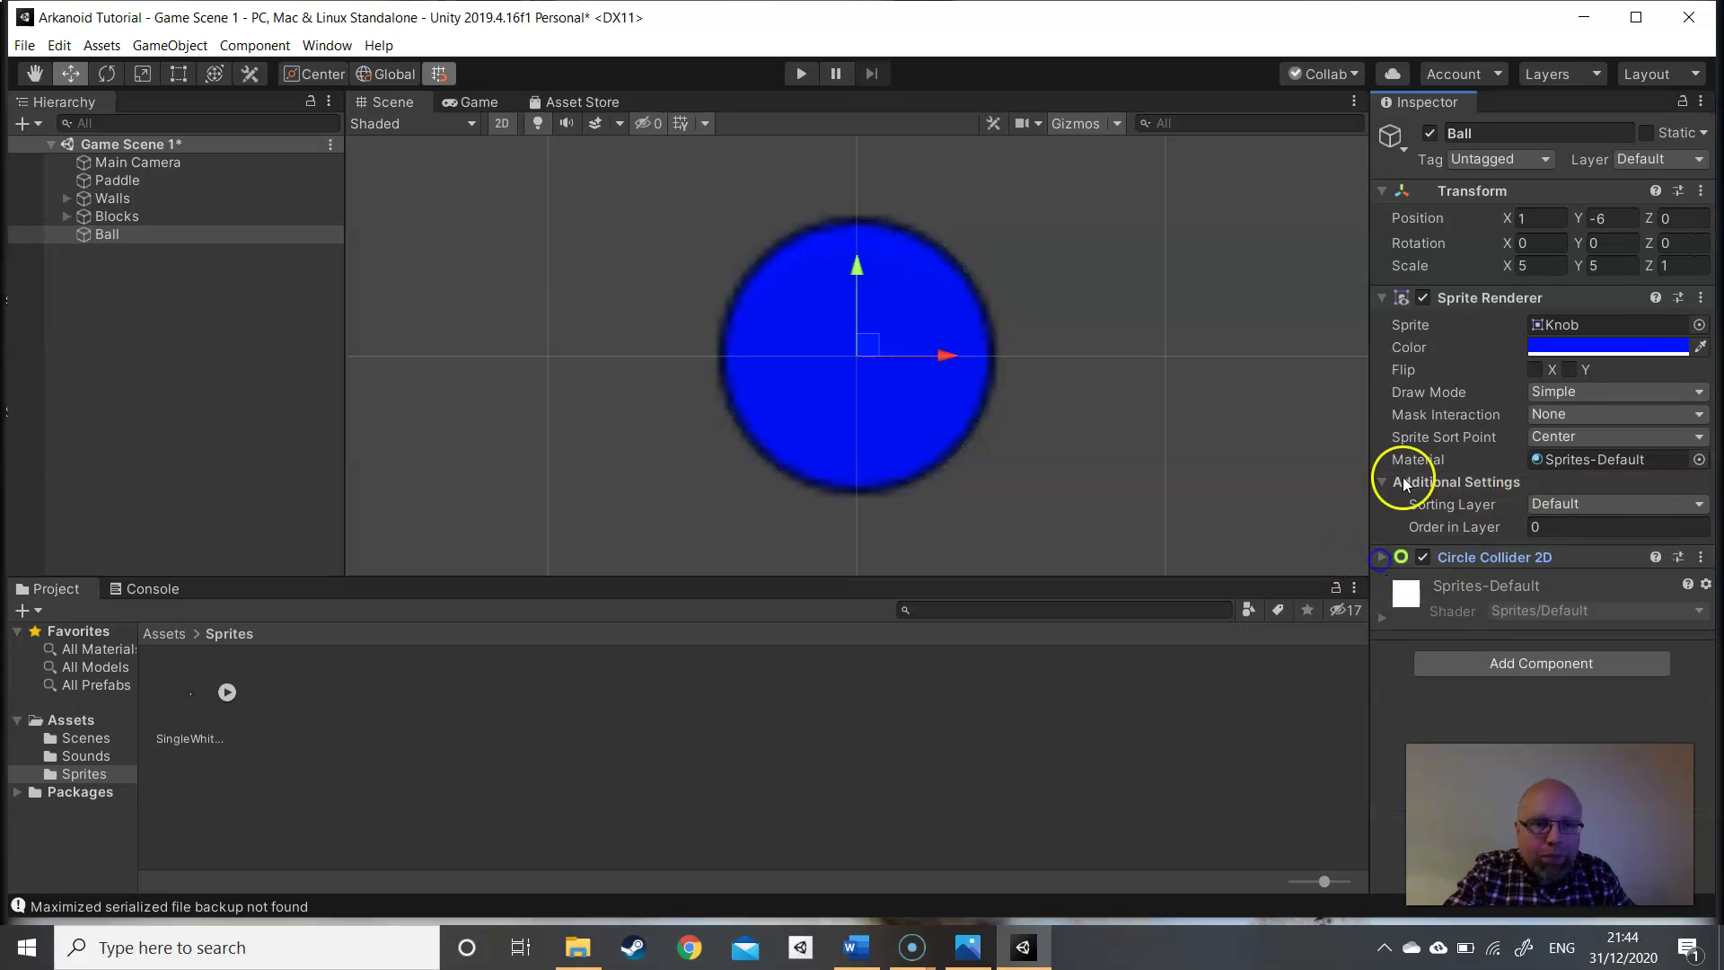
{"action": "left_click", "coordinate": [1381, 299]}
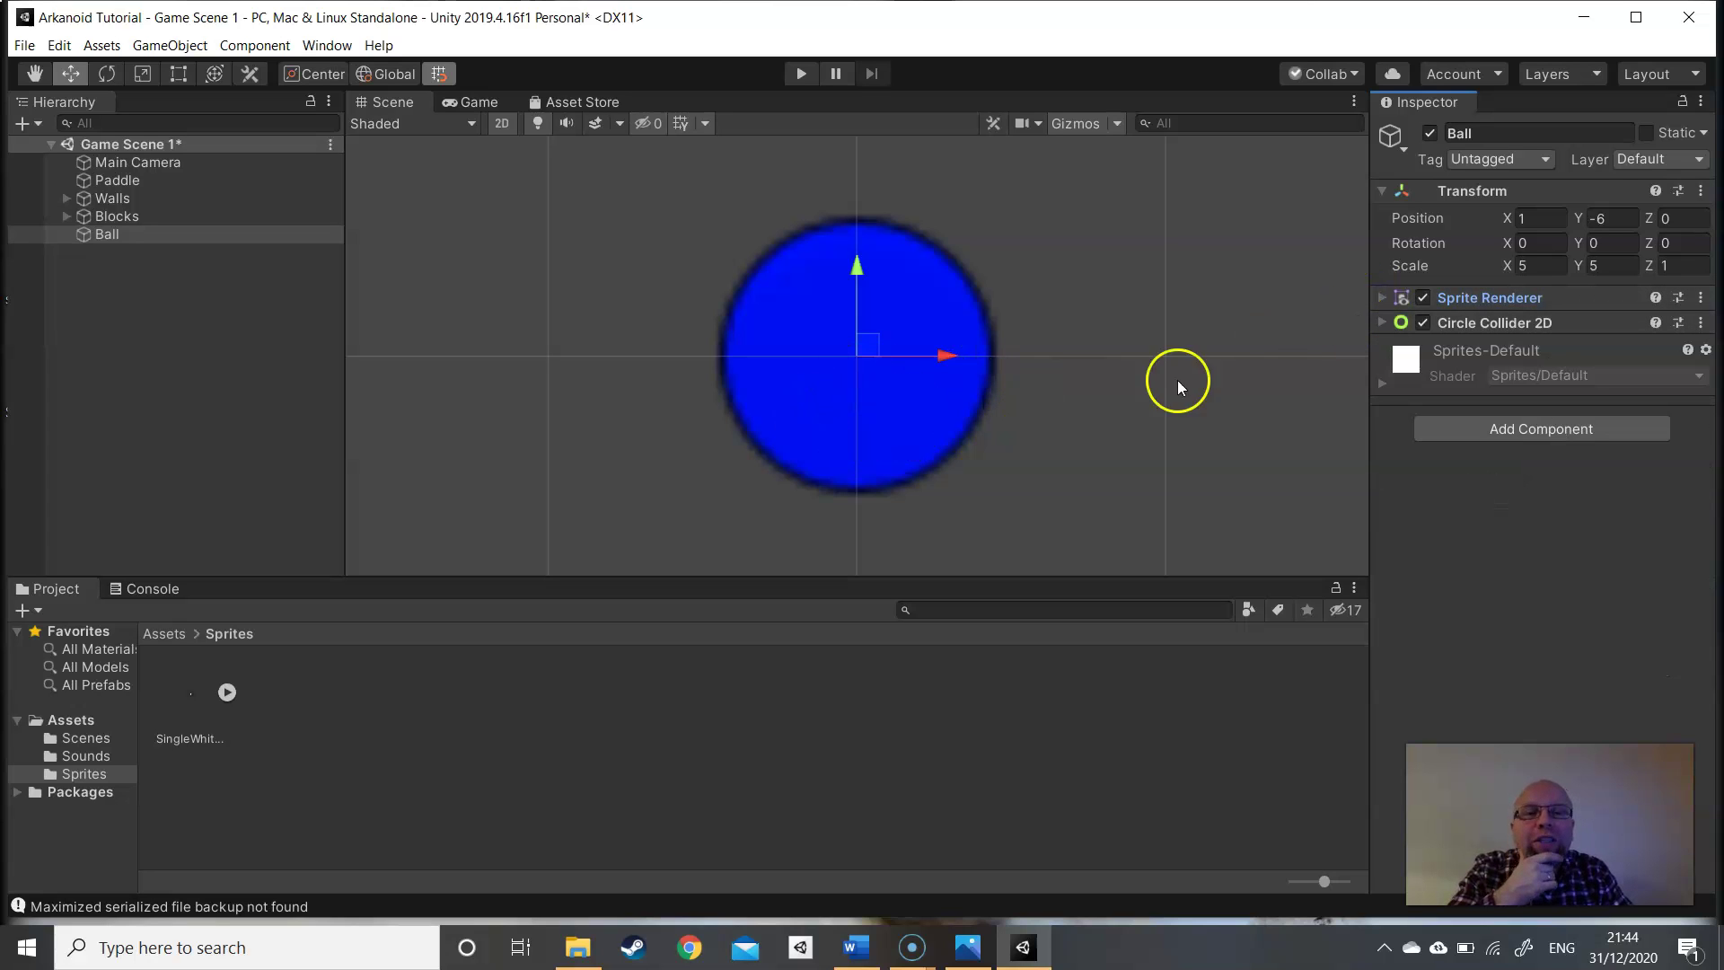
{"action": "left_click", "coordinate": [1495, 430]}
- Add a Rigidbody 2D to the Ball and untick Simulated
{"action": "type", "text": "mov"}
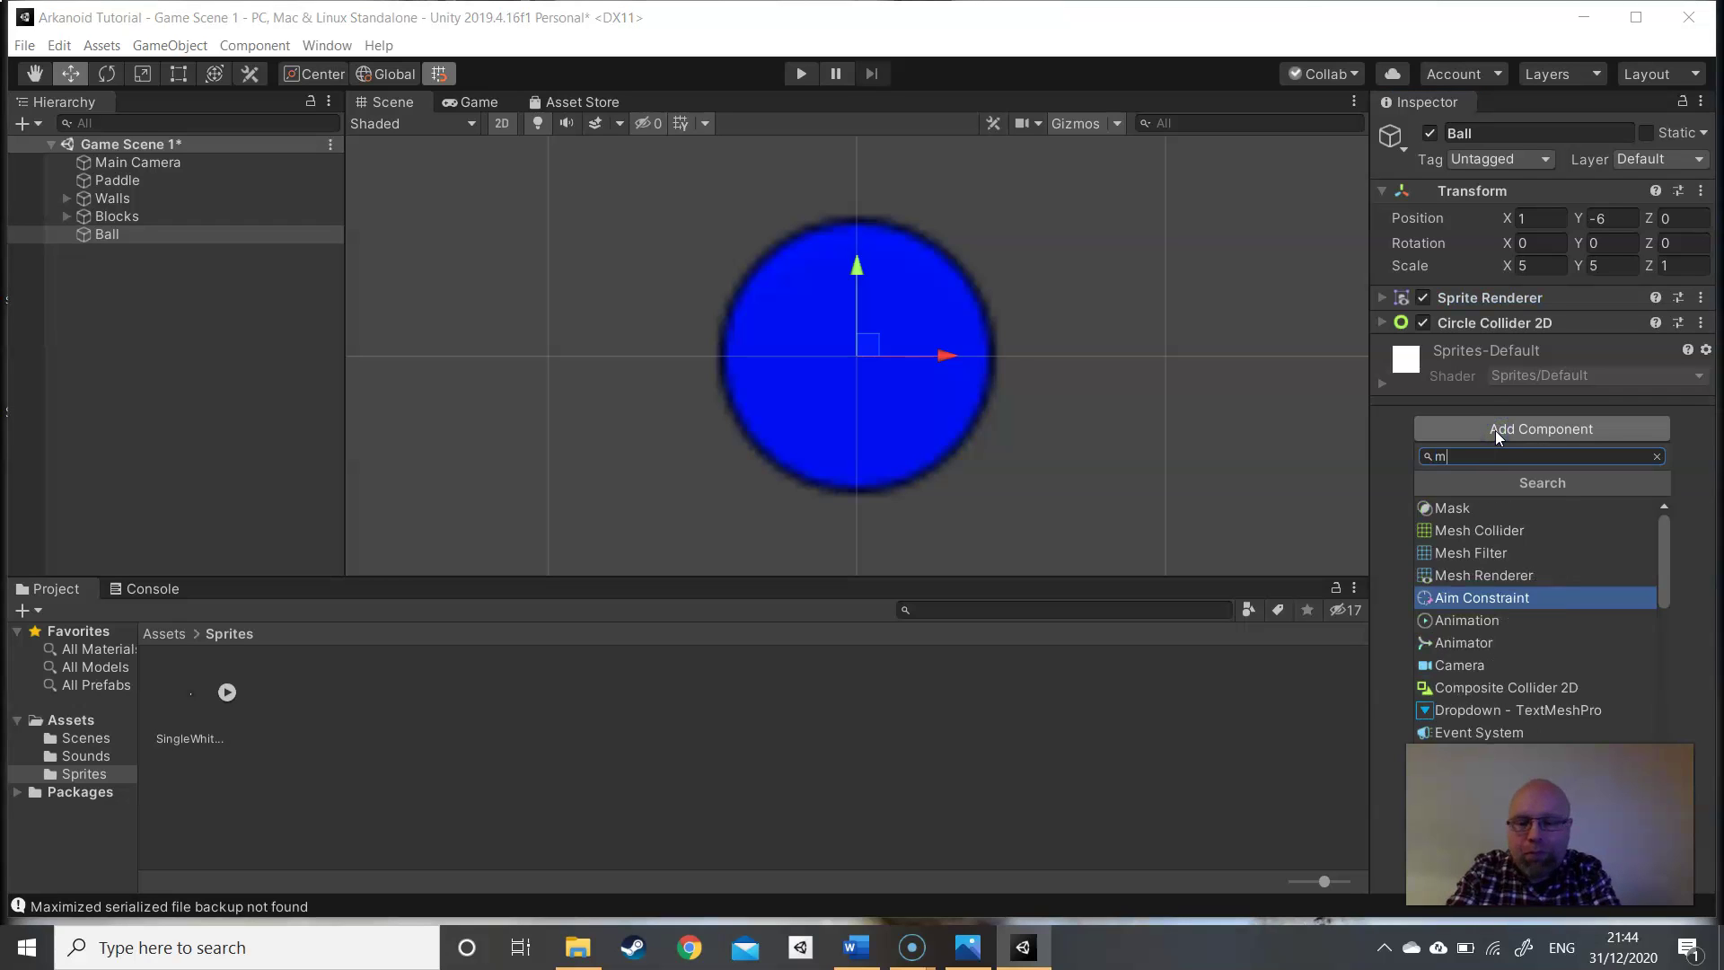
{"action": "key", "text": "BackSpace"}
{"action": "key", "text": "BackSpace"}
{"action": "key", "text": "BackSpace"}
{"action": "key", "text": "BackSpace"}
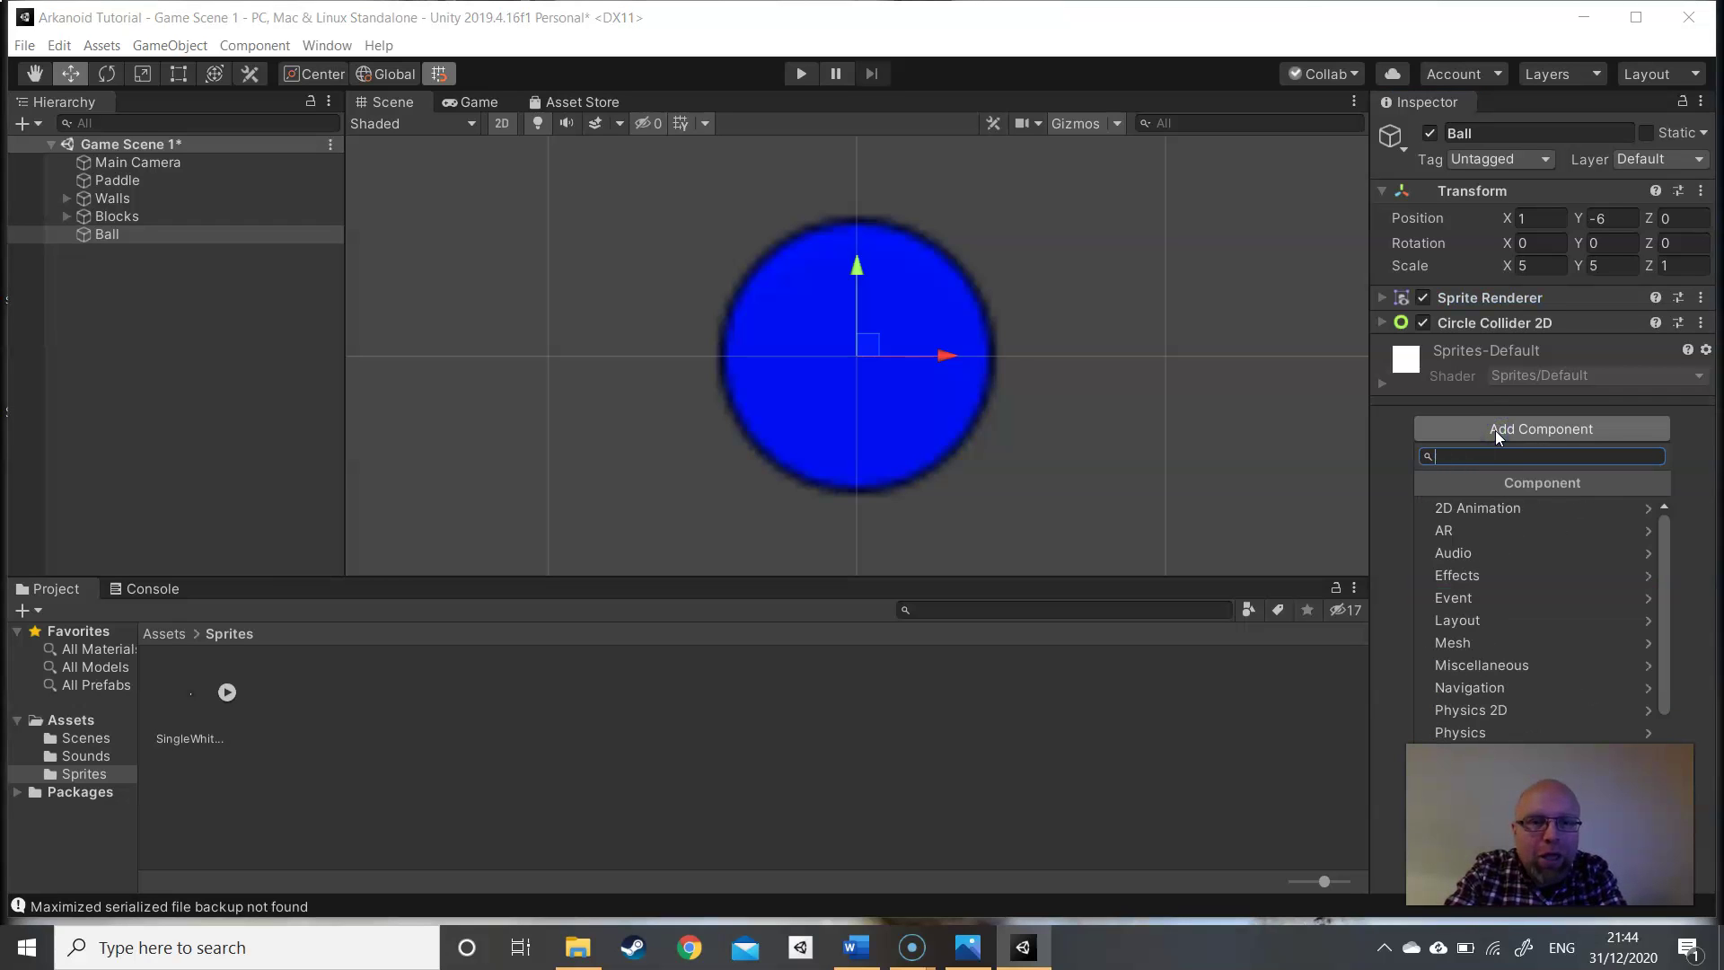
{"action": "type", "text": "rig"}
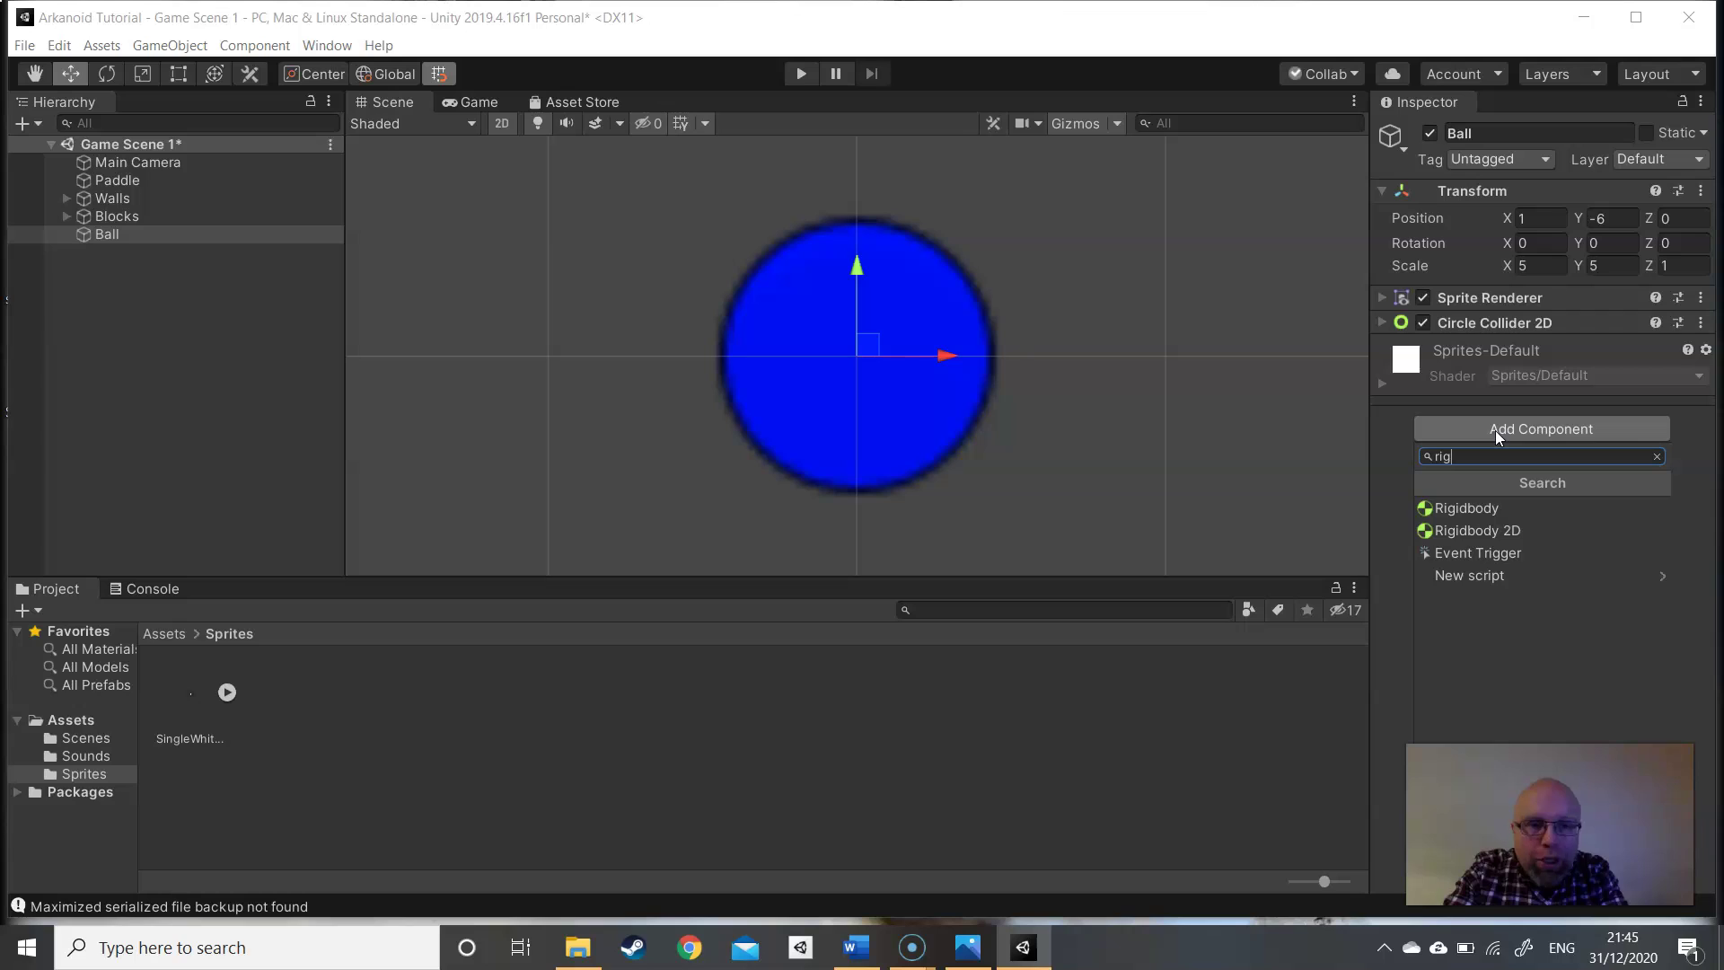
{"action": "key", "text": "Down"}
{"action": "key", "text": "Down"}
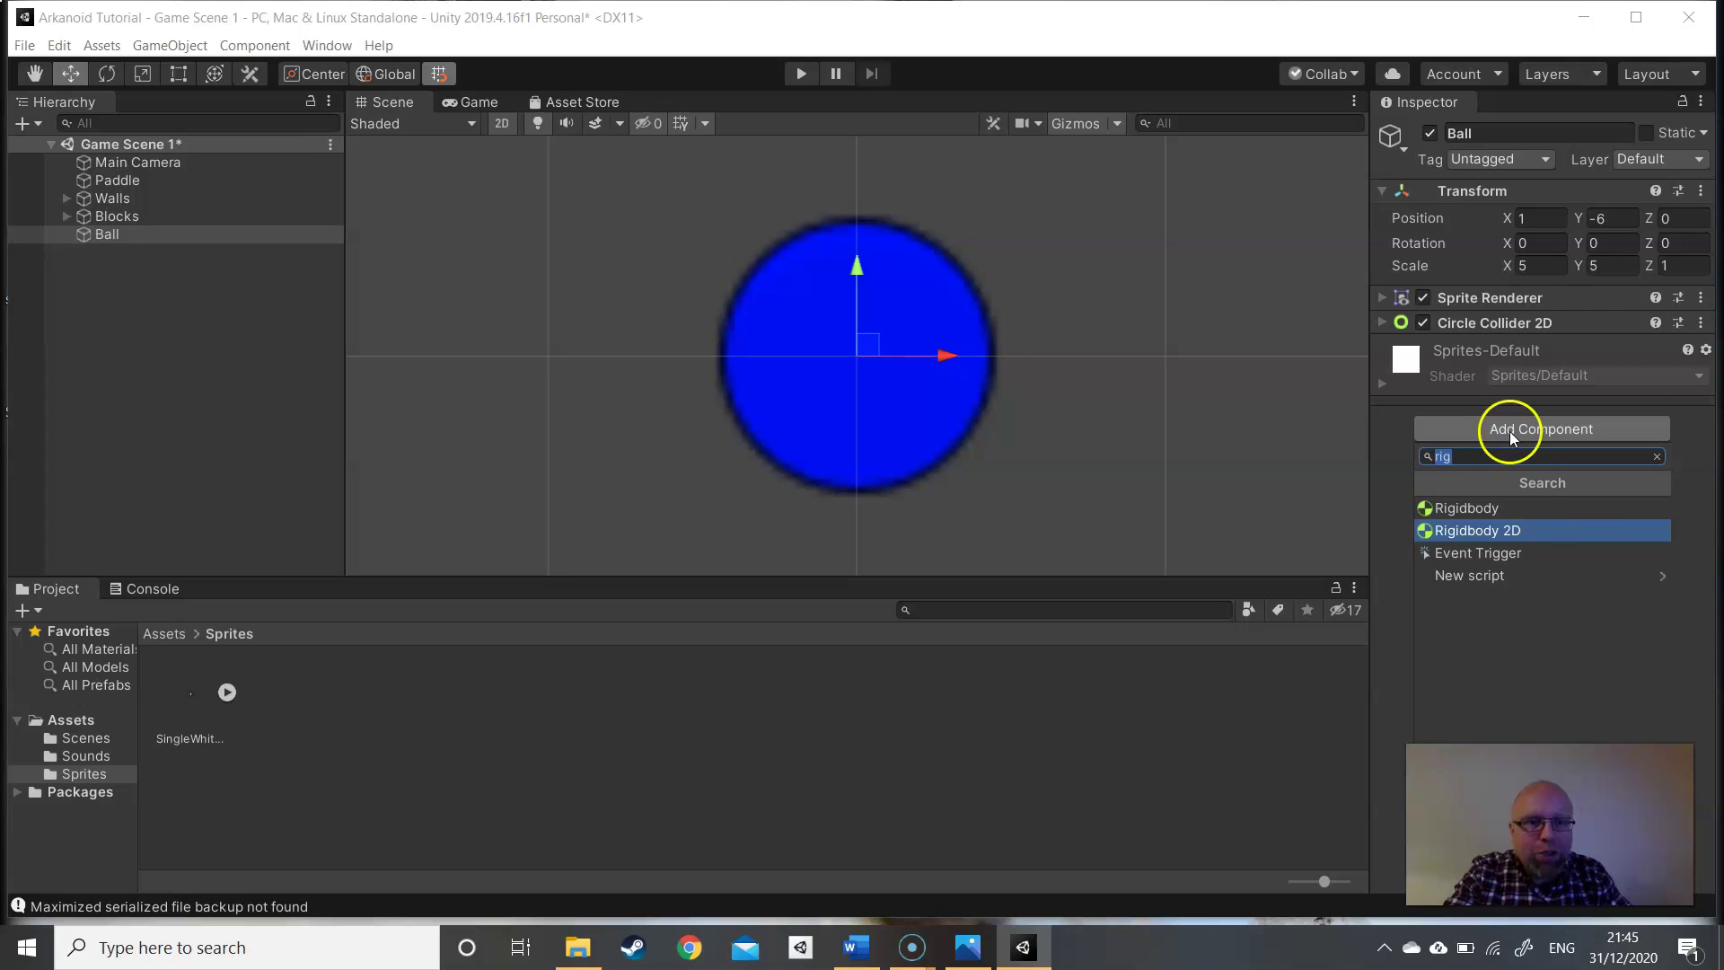
{"action": "left_click", "coordinate": [1500, 530]}
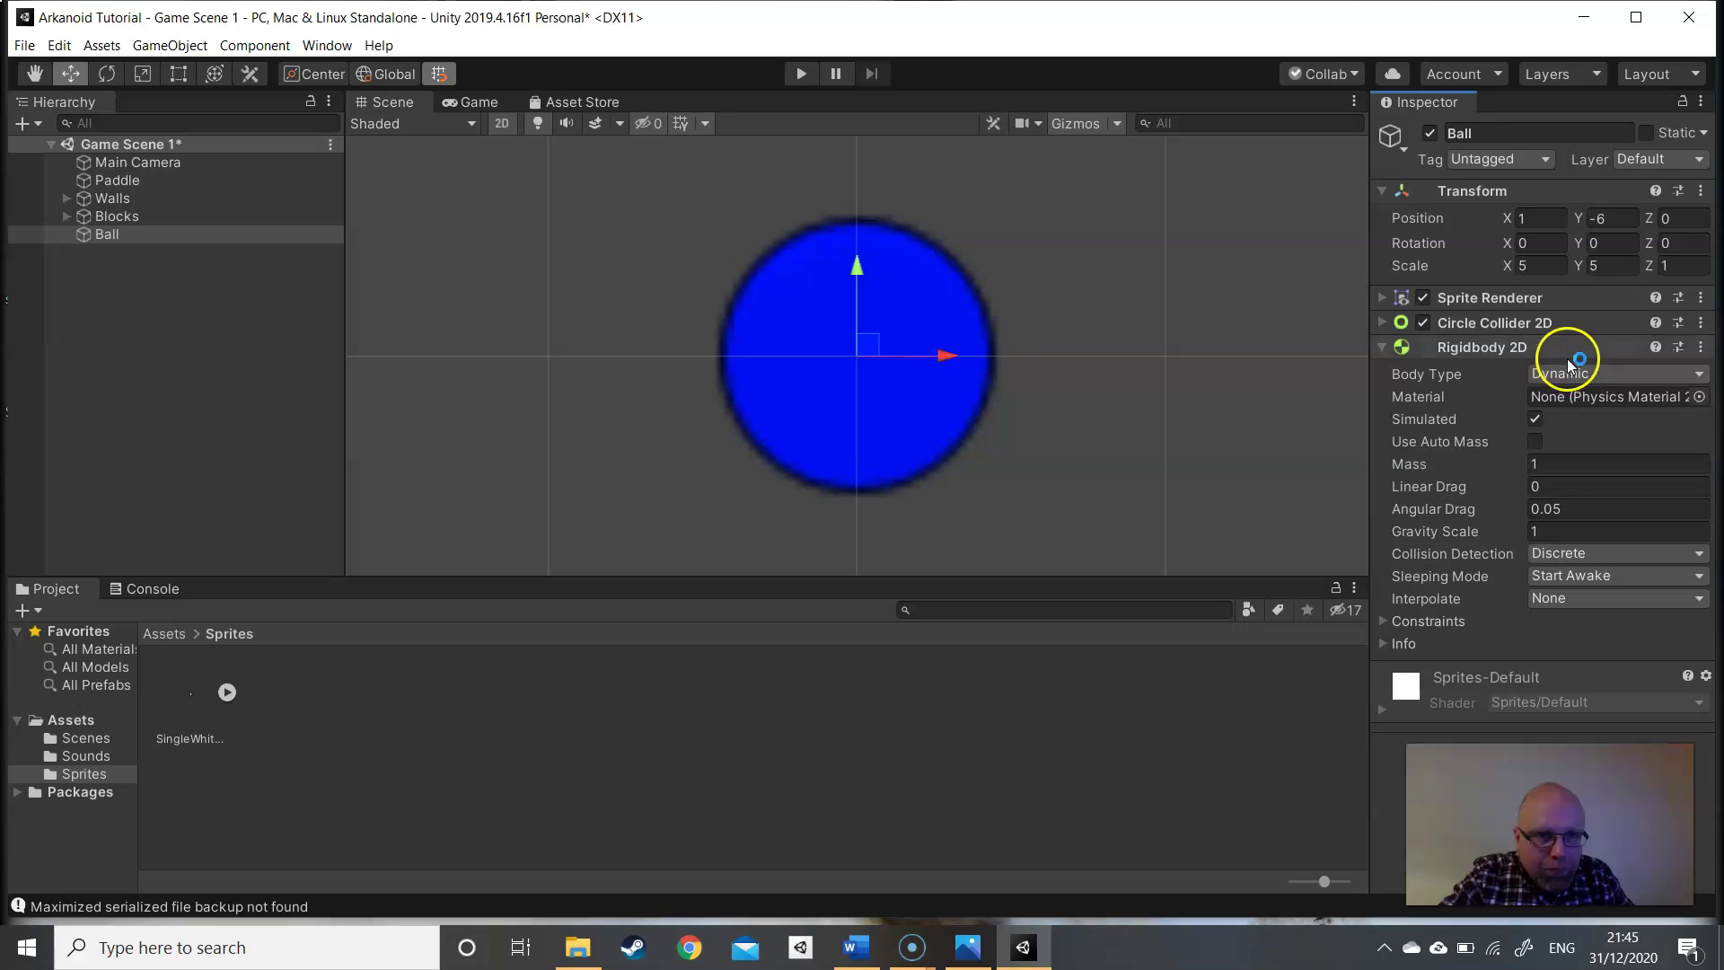
{"action": "left_click", "coordinate": [1534, 419]}
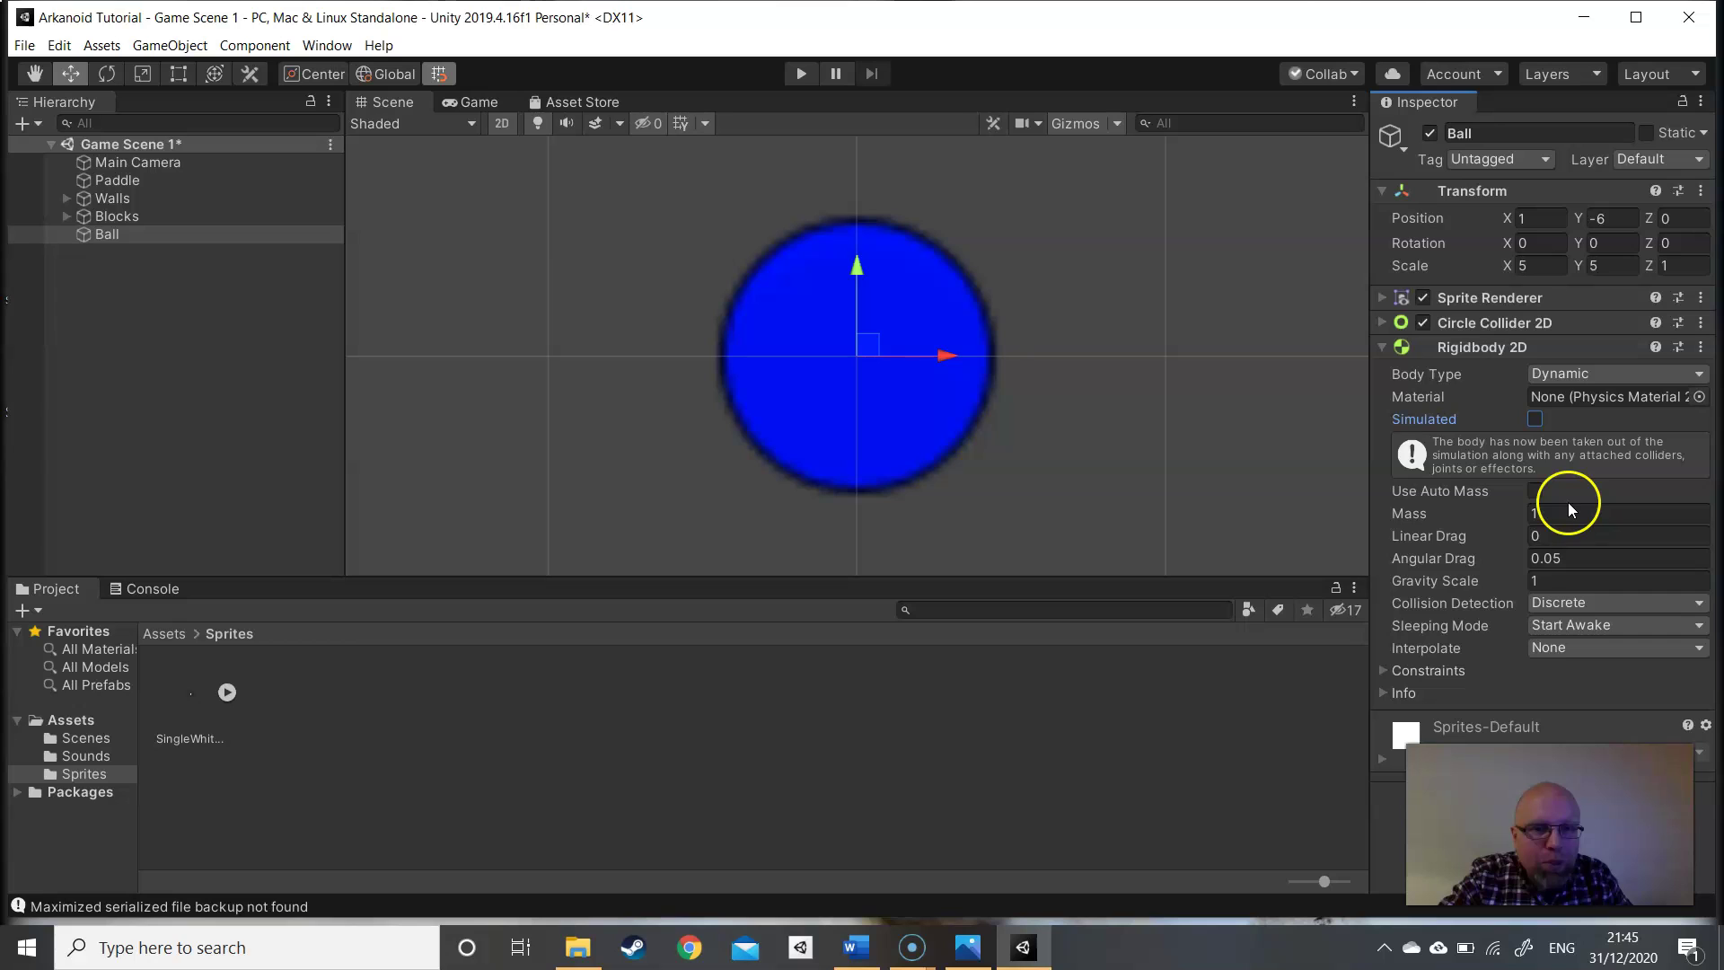
- Set mass 0.01, gravity scale 0.01, angular drag 0 and freeze Z rotation
{"action": "left_click", "coordinate": [1520, 512]}
{"action": "type", "text": "0."}
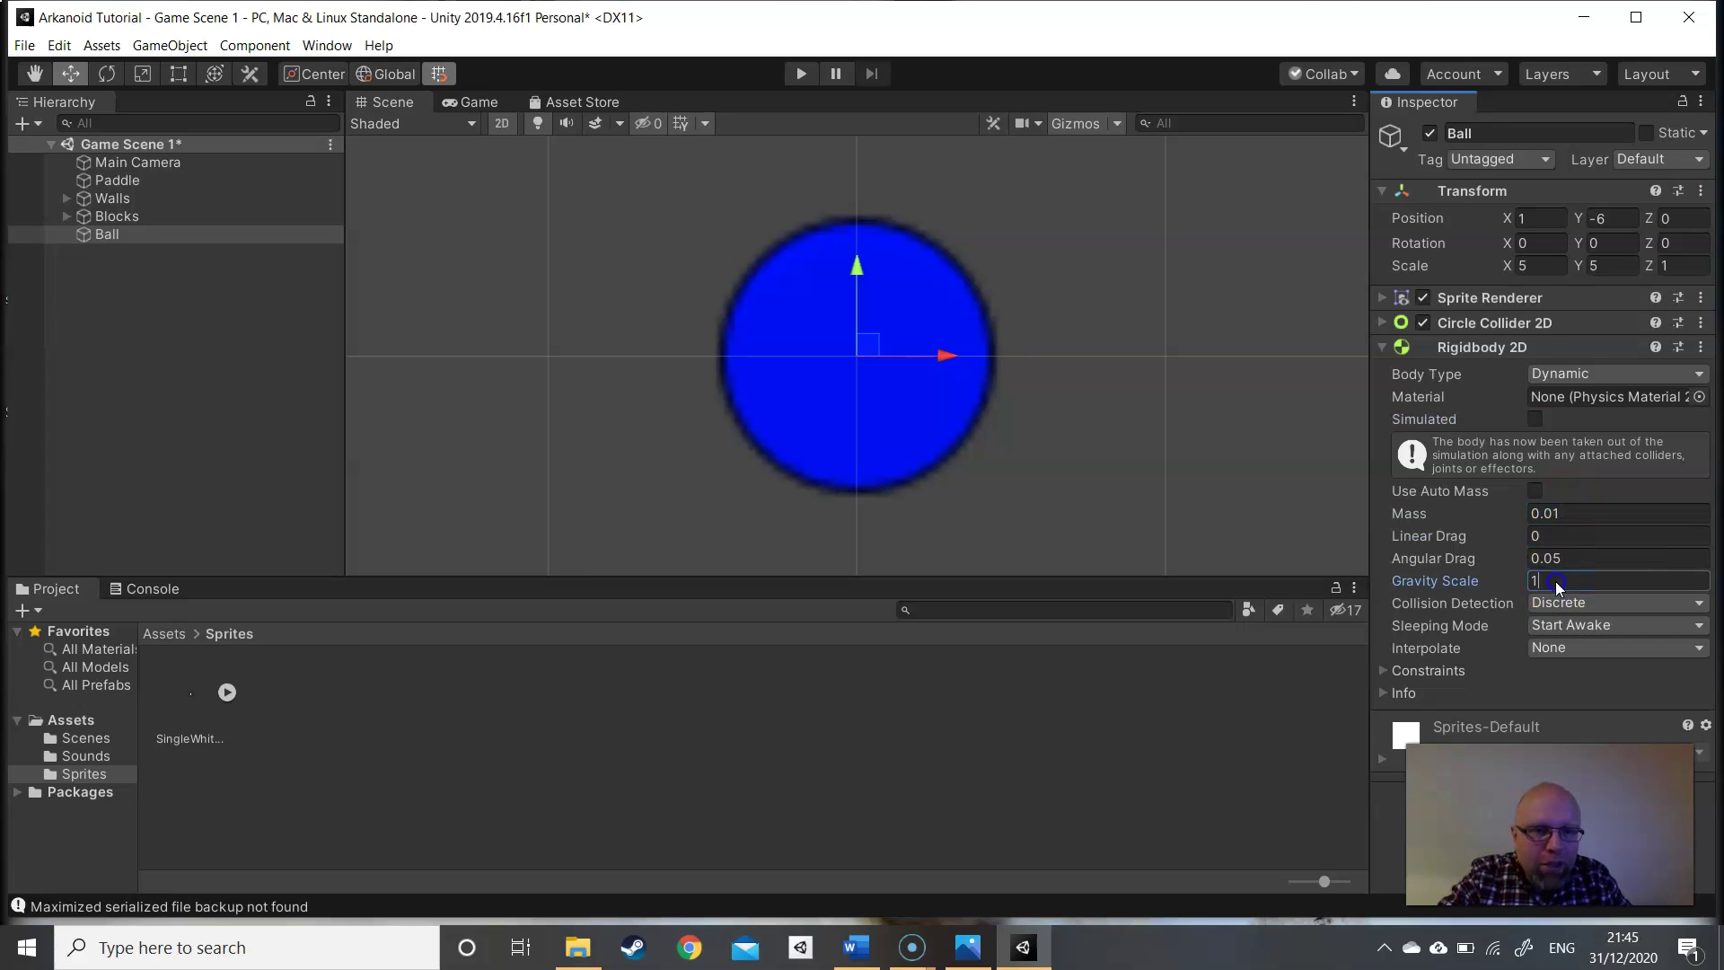
{"action": "left_click", "coordinate": [1500, 578]}
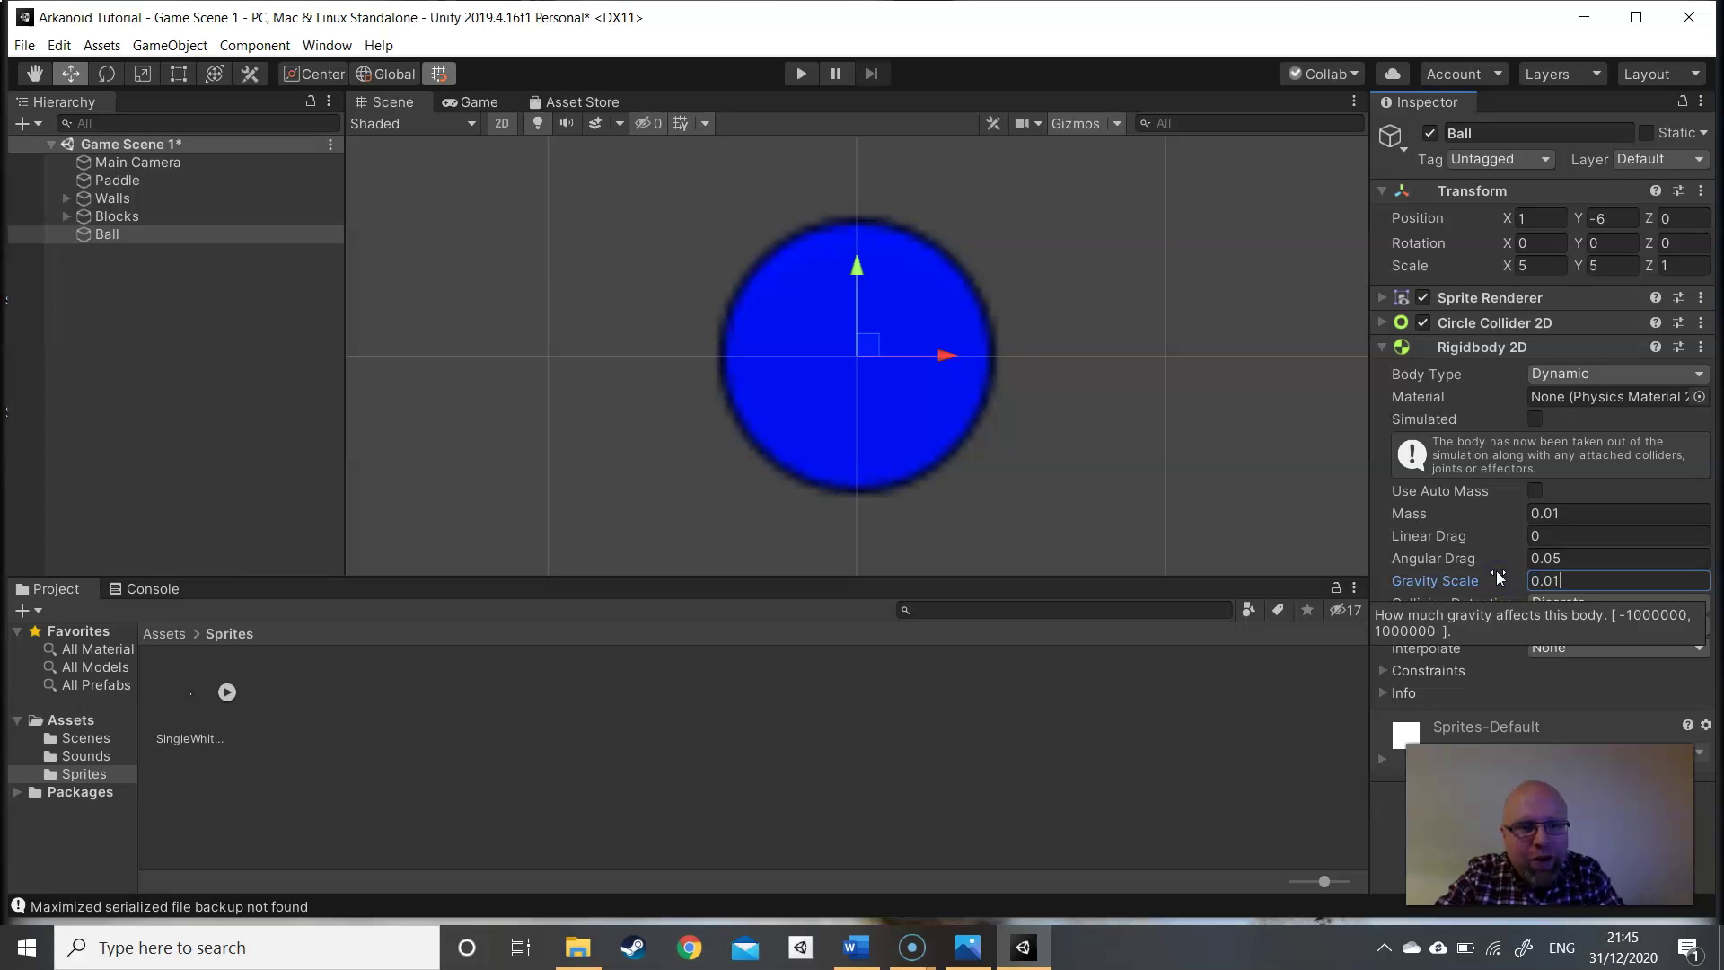
{"action": "left_click", "coordinate": [1557, 580]}
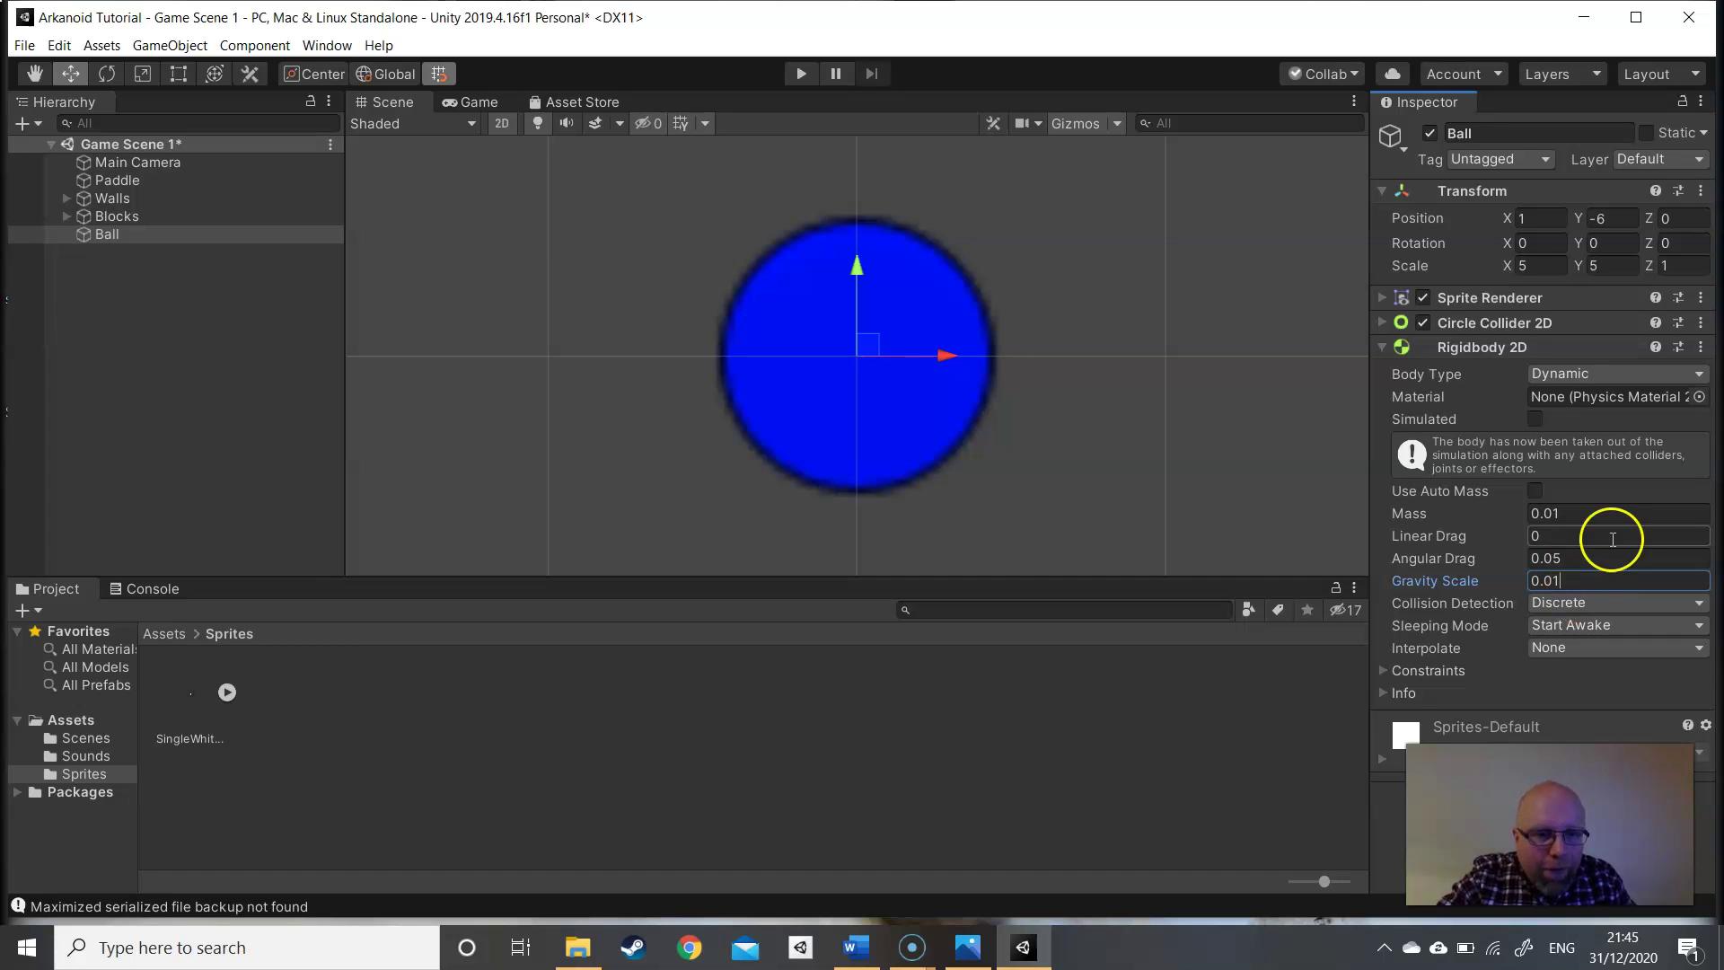
{"action": "left_click", "coordinate": [1531, 558]}
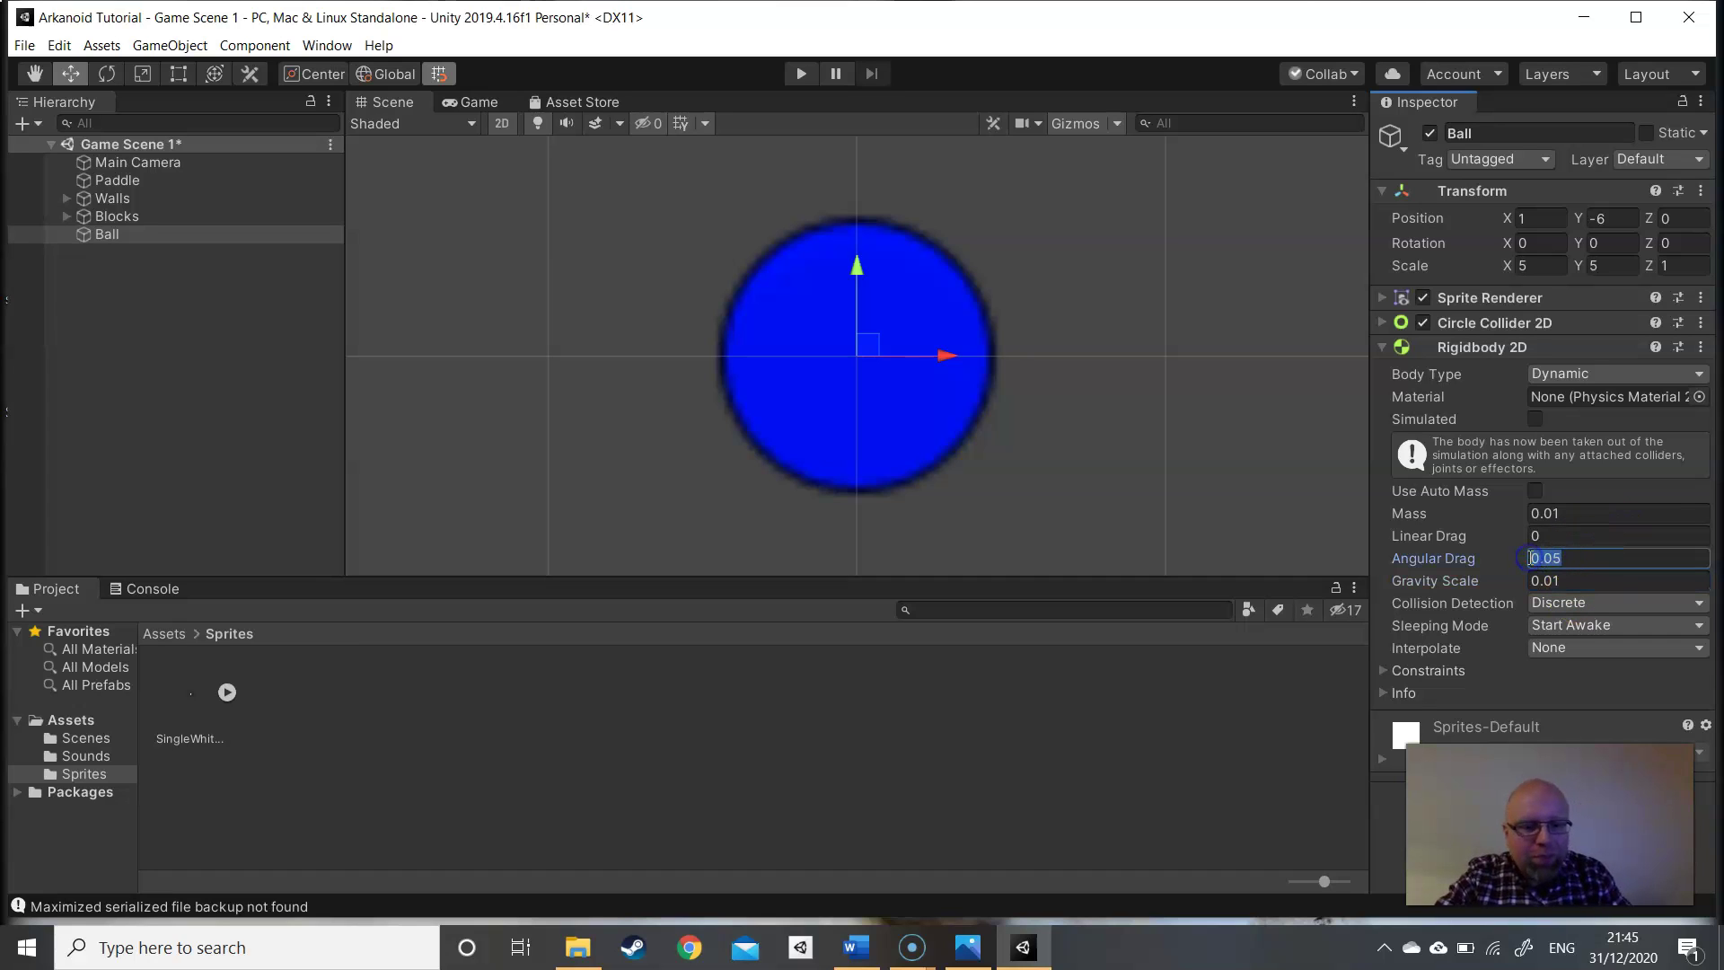
{"action": "type", "text": "0"}
{"action": "left_click", "coordinate": [1545, 549]}
{"action": "left_click", "coordinate": [1555, 532]}
{"action": "left_click", "coordinate": [1396, 670]}
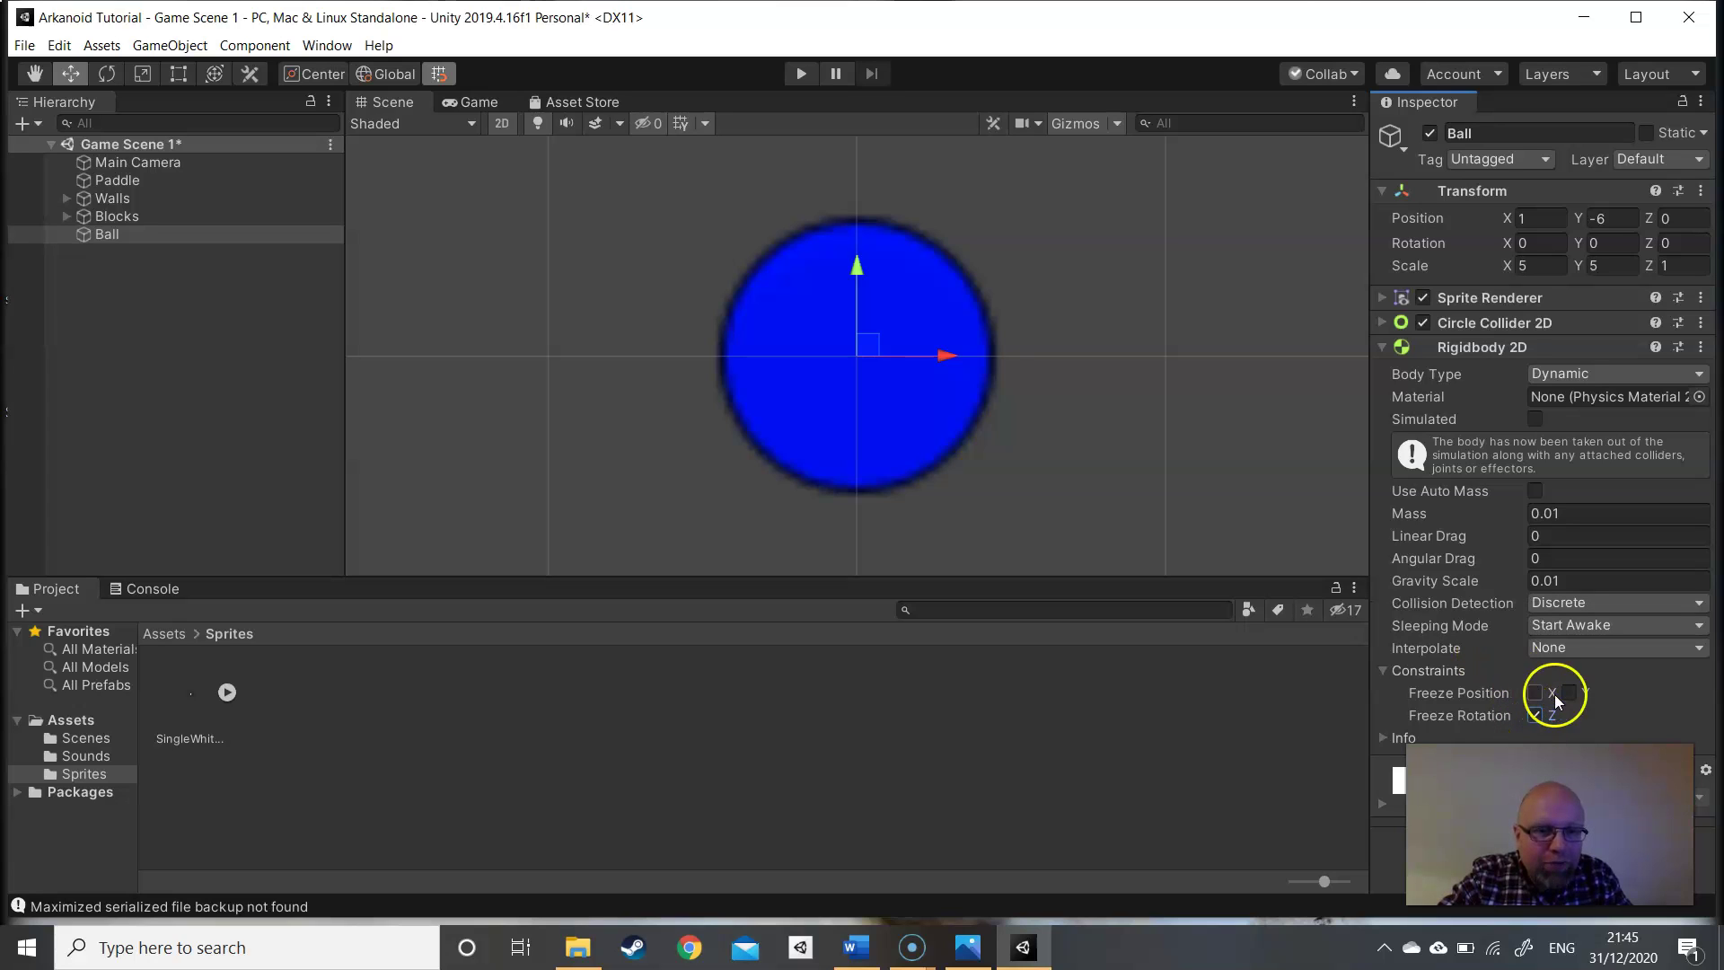
{"action": "left_click", "coordinate": [846, 344]}
- Select the Paddle and add a Rigidbody 2D to it
{"action": "double_click", "coordinate": [179, 162]}
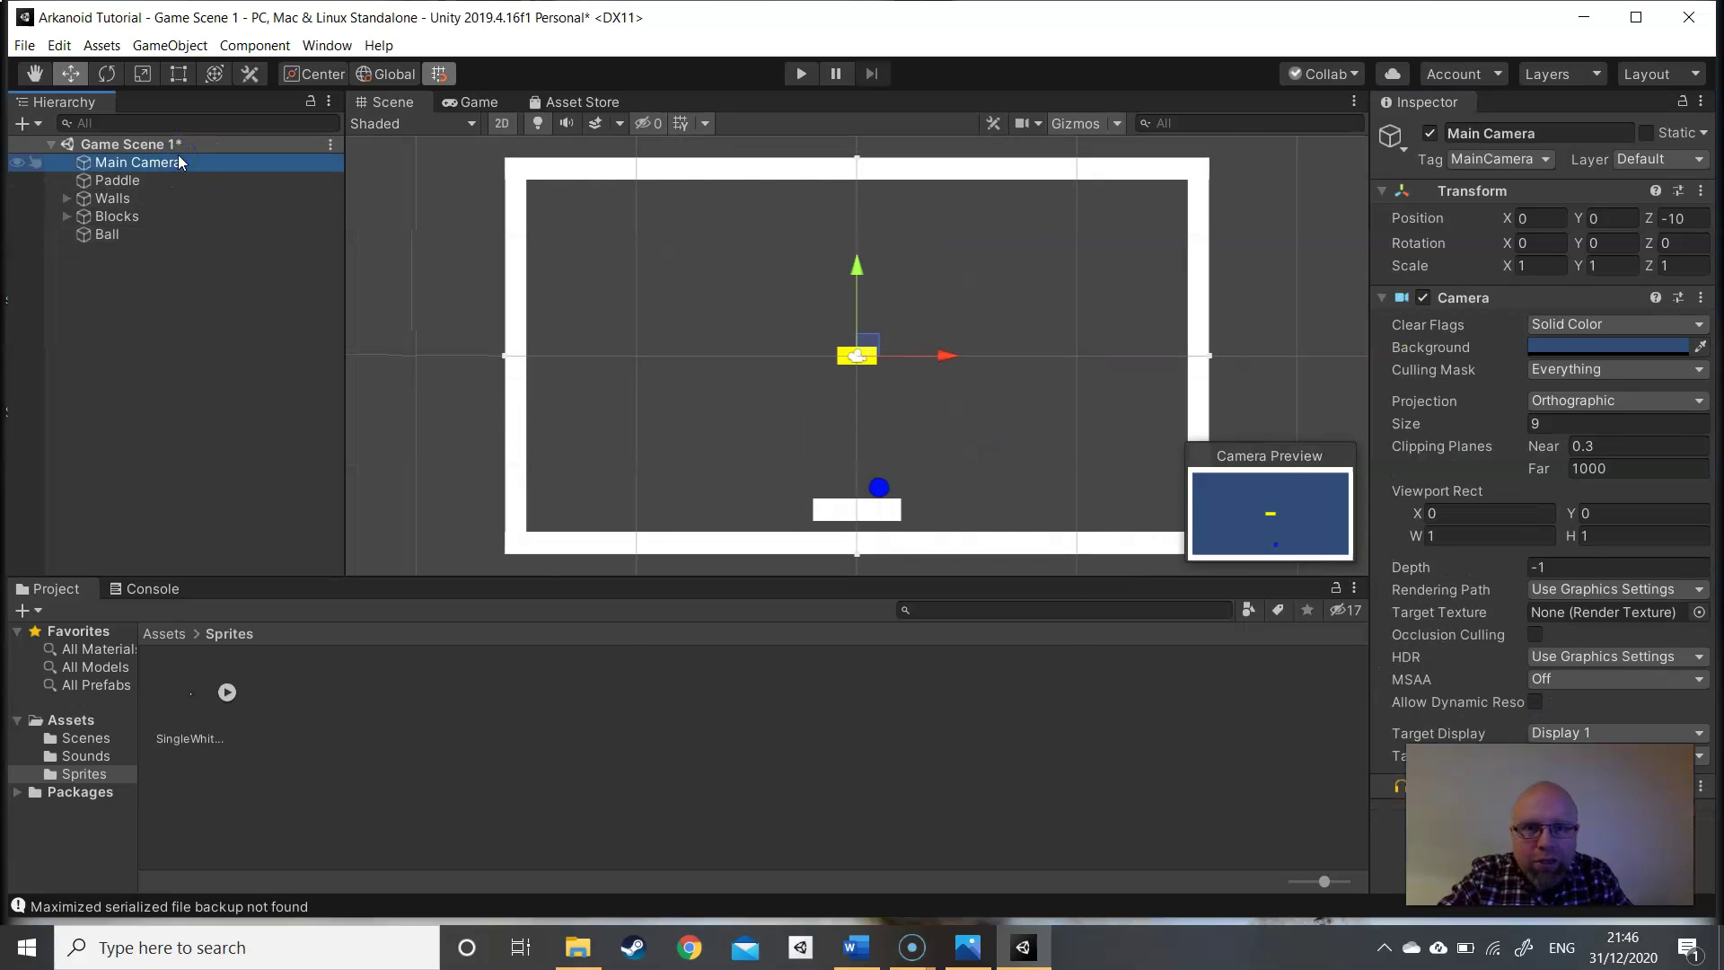
{"action": "left_click", "coordinate": [852, 510]}
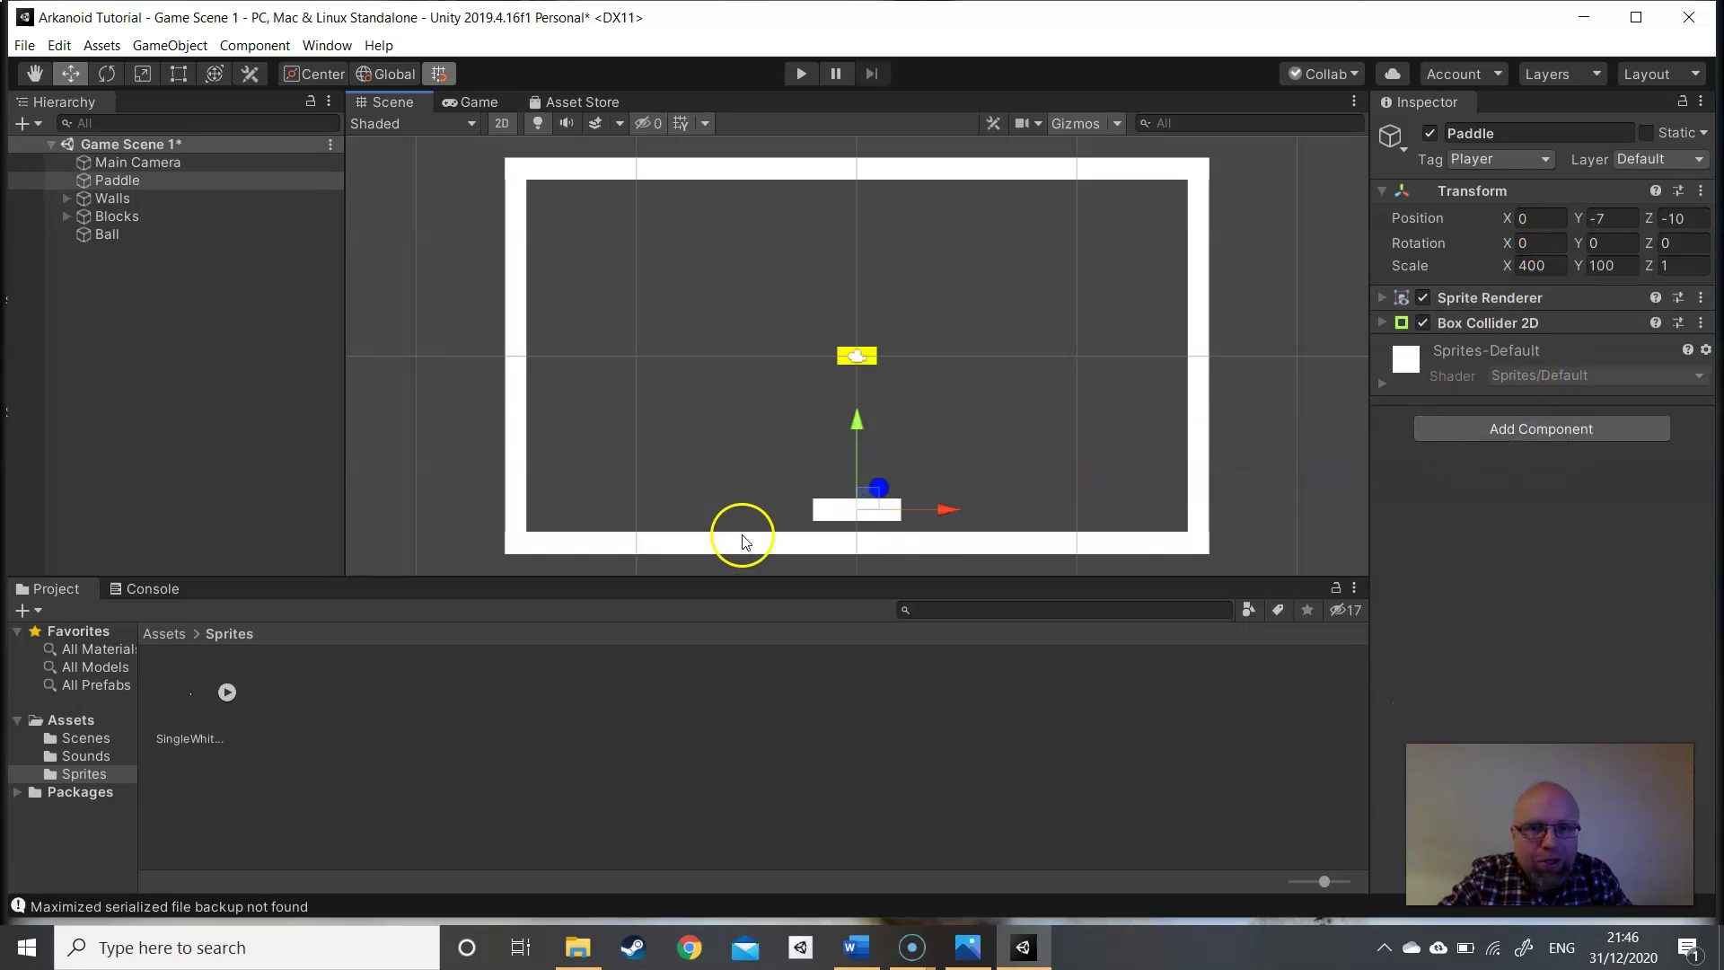
{"action": "left_click_drag", "start_coordinate": [923, 508], "coordinate": [1011, 509]}
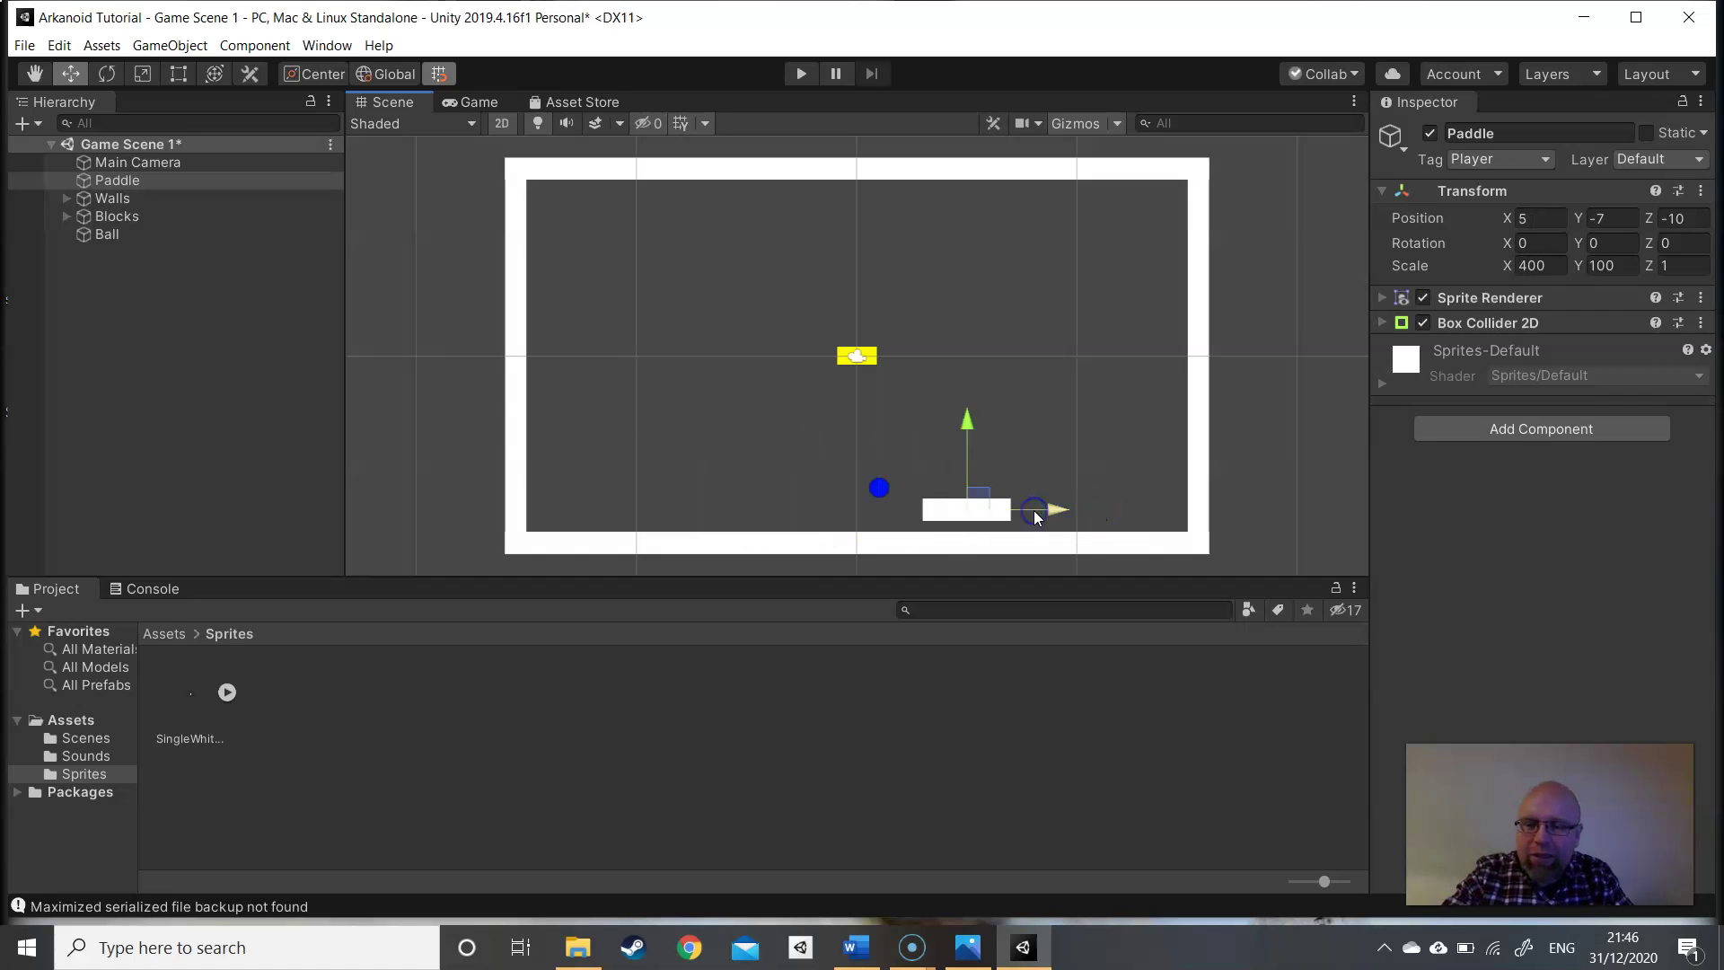
{"action": "key", "text": "ctrl+z"}
{"action": "left_click", "coordinate": [1510, 434]}
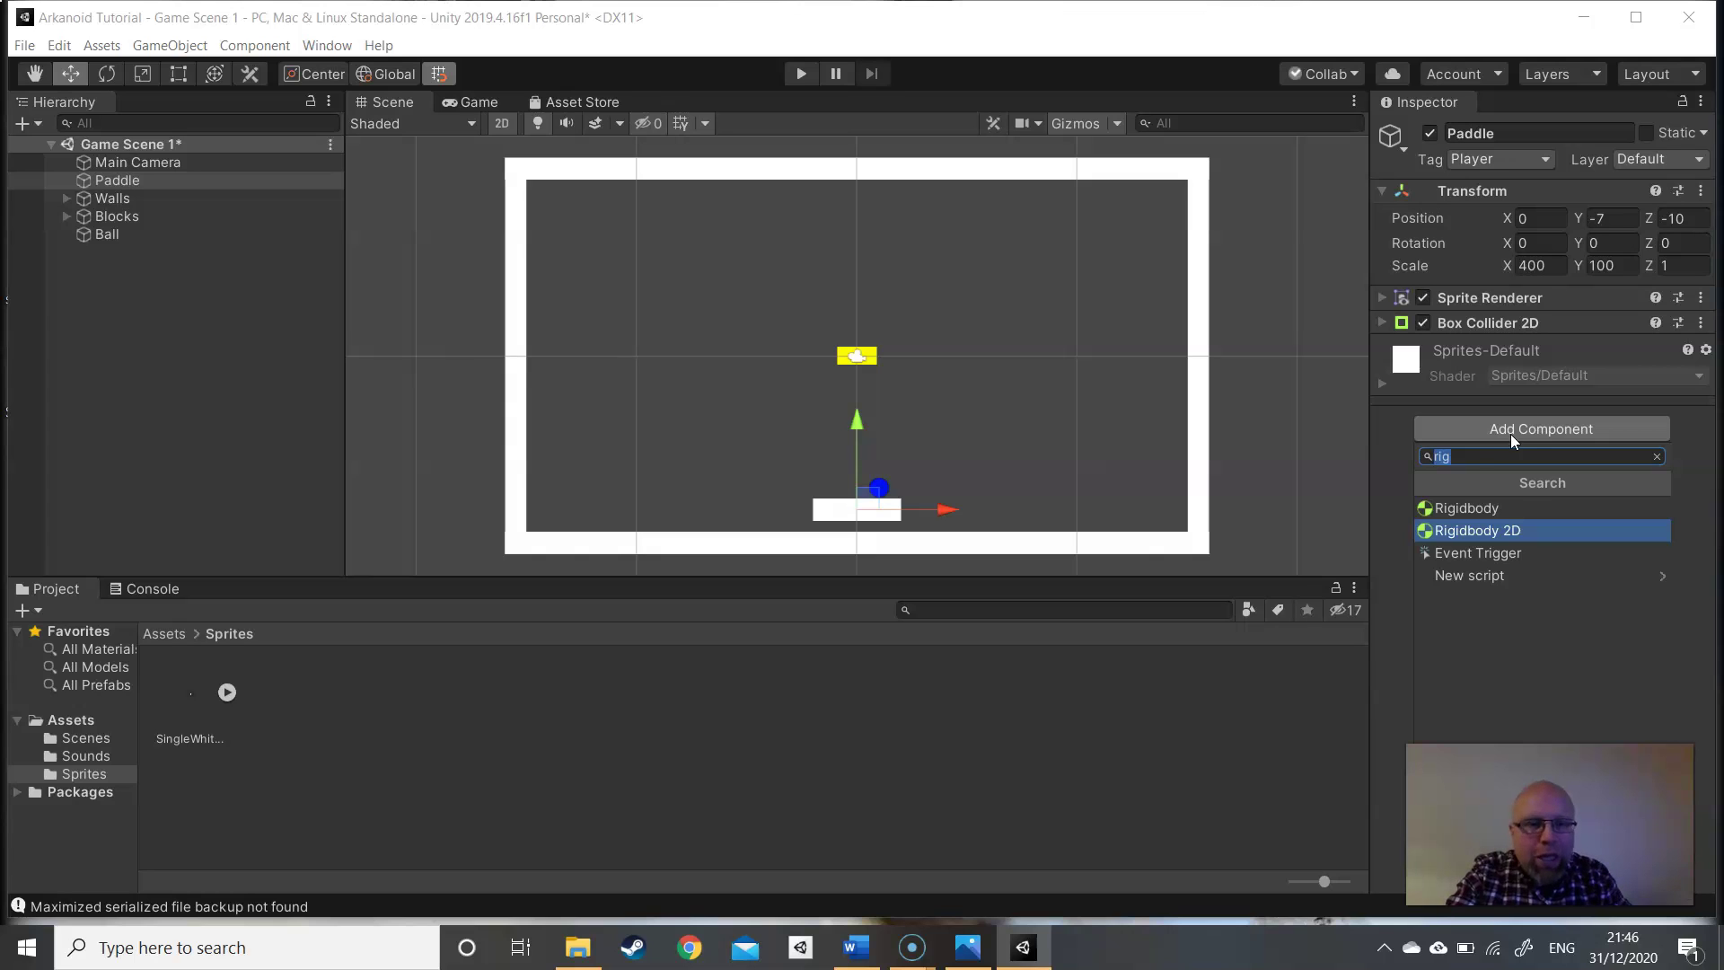
{"action": "left_click", "coordinate": [1487, 538]}
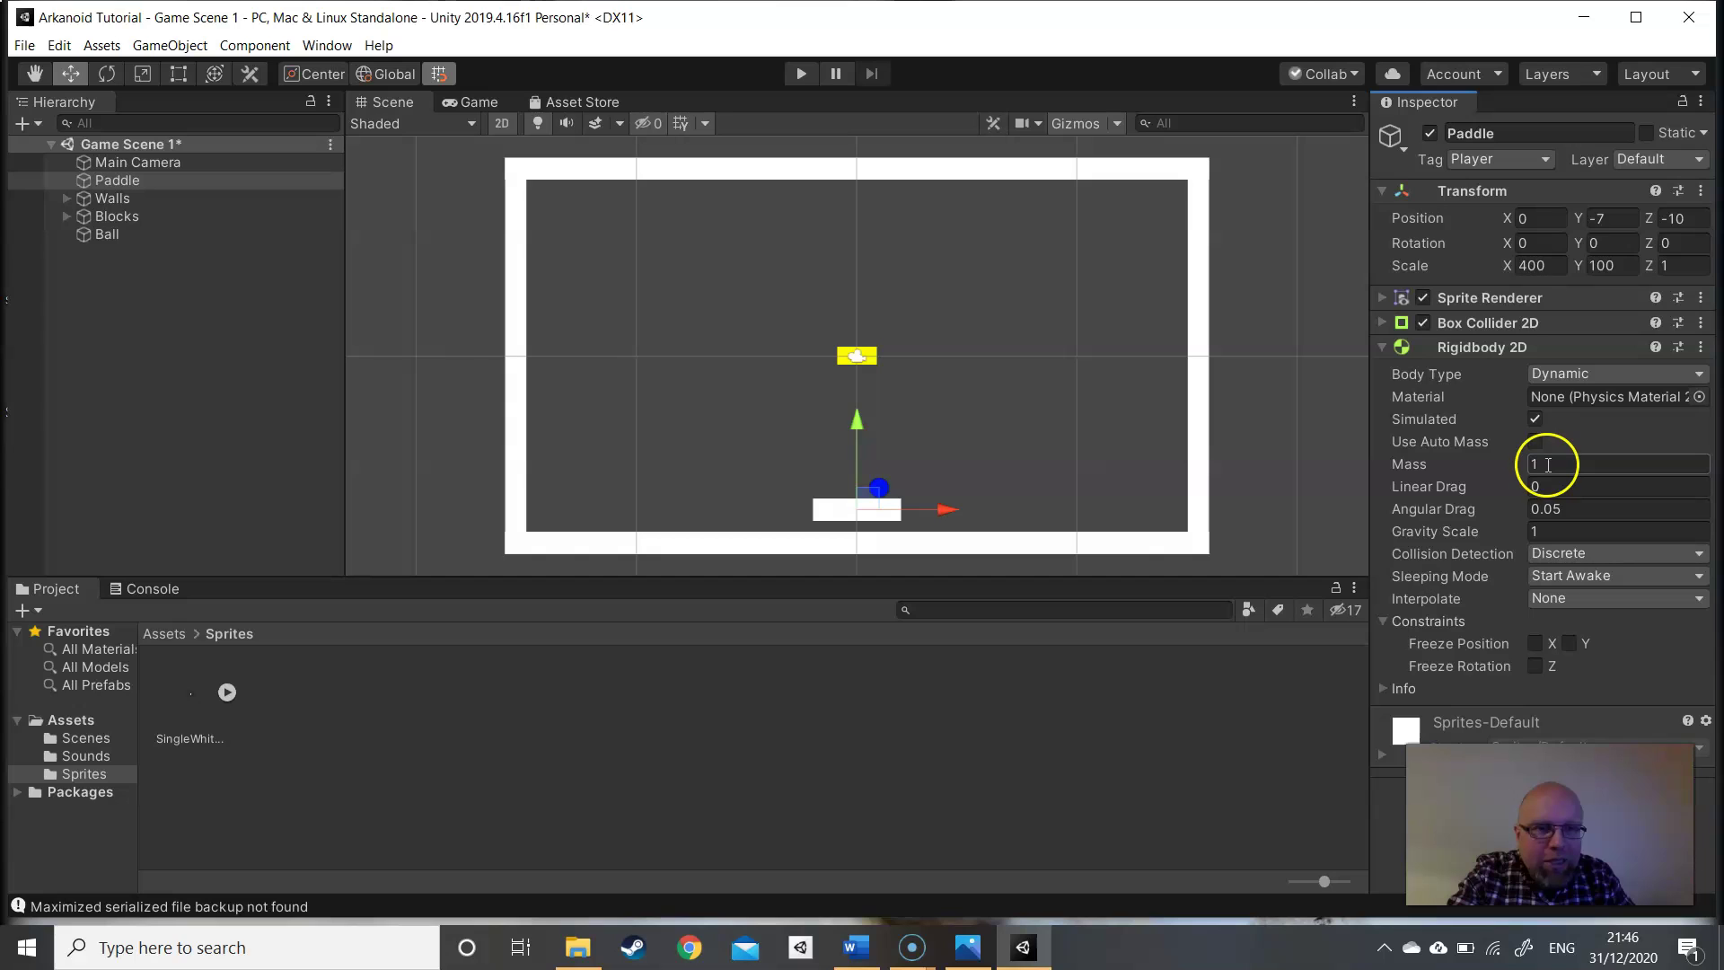
- Set the Paddle's angular drag and gravity scale to 0, freezing Z rotation and Y position
{"action": "left_click", "coordinate": [1556, 510]}
{"action": "type", "text": "0"}
{"action": "left_click", "coordinate": [1587, 503]}
{"action": "key", "text": "Tab"}
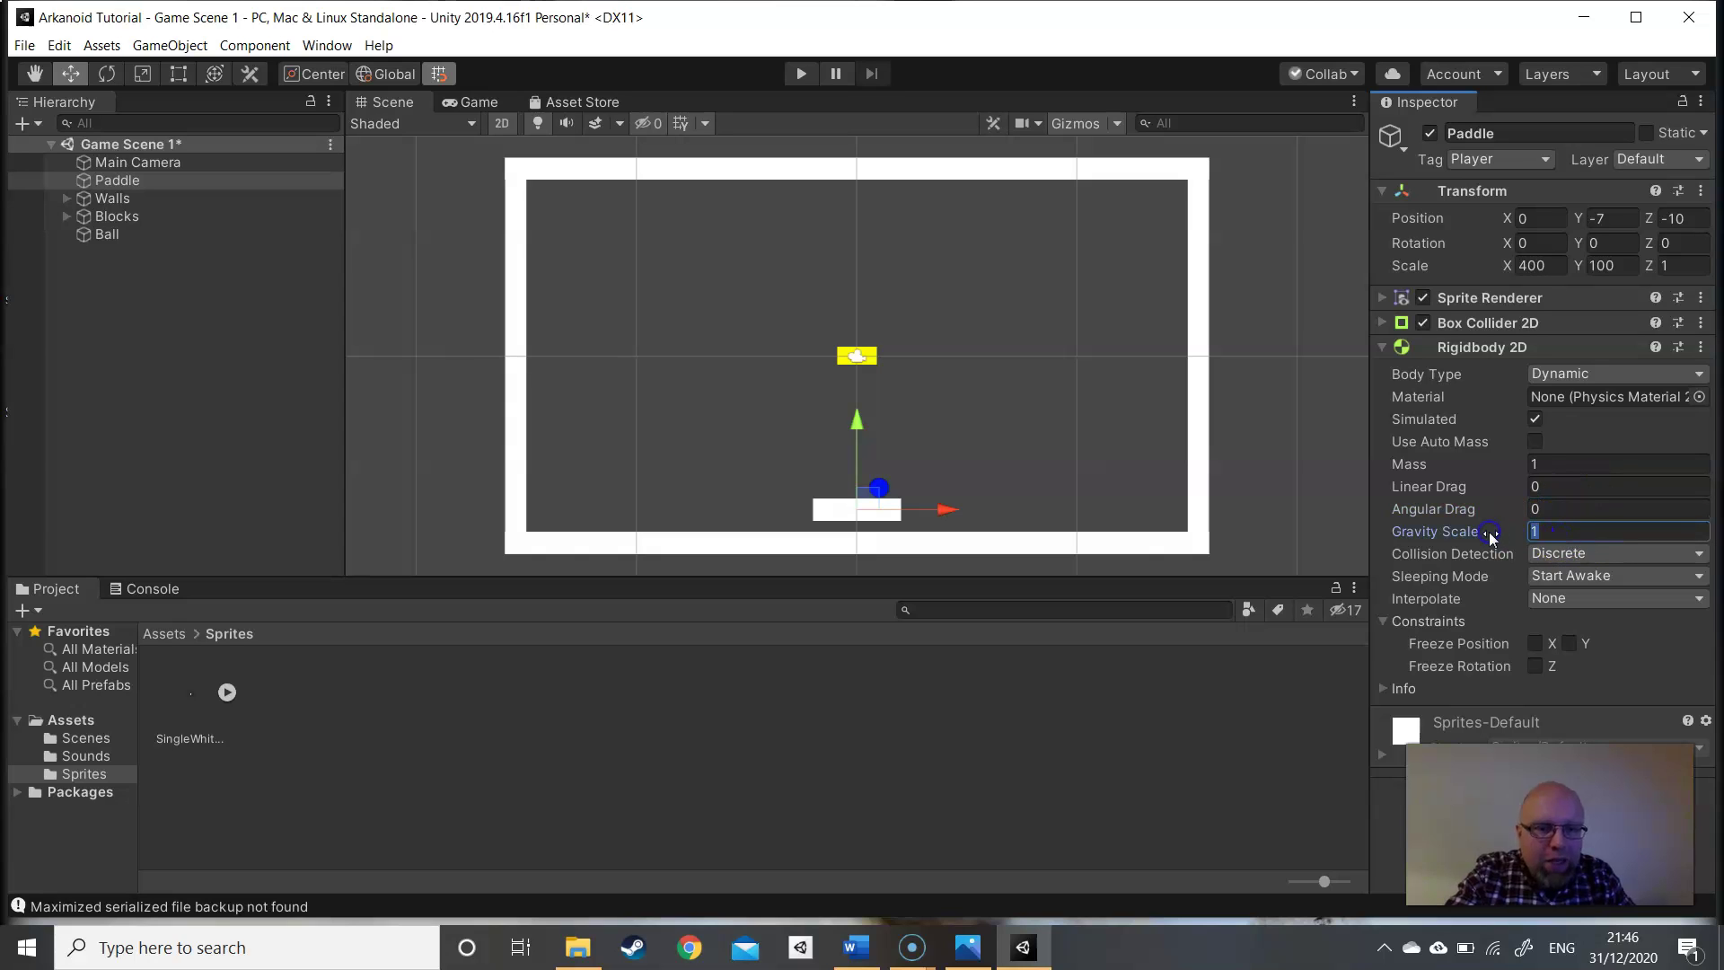
{"action": "type", "text": "0"}
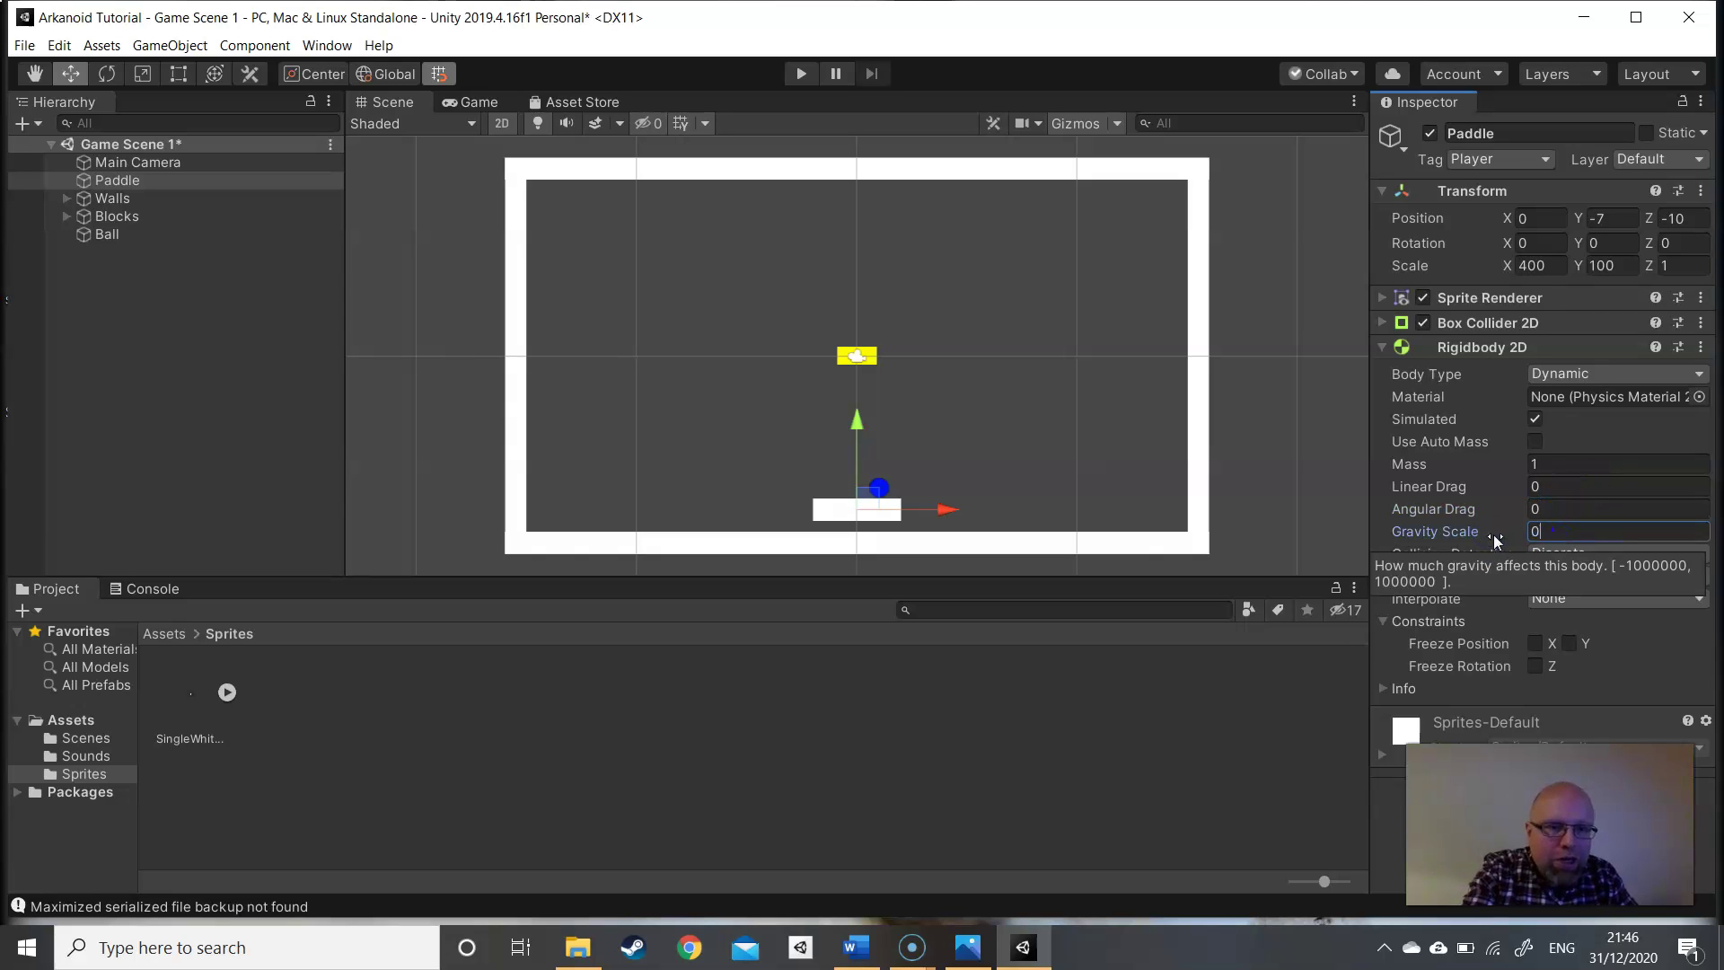
{"action": "left_click", "coordinate": [1534, 667]}
{"action": "left_click", "coordinate": [1559, 664]}
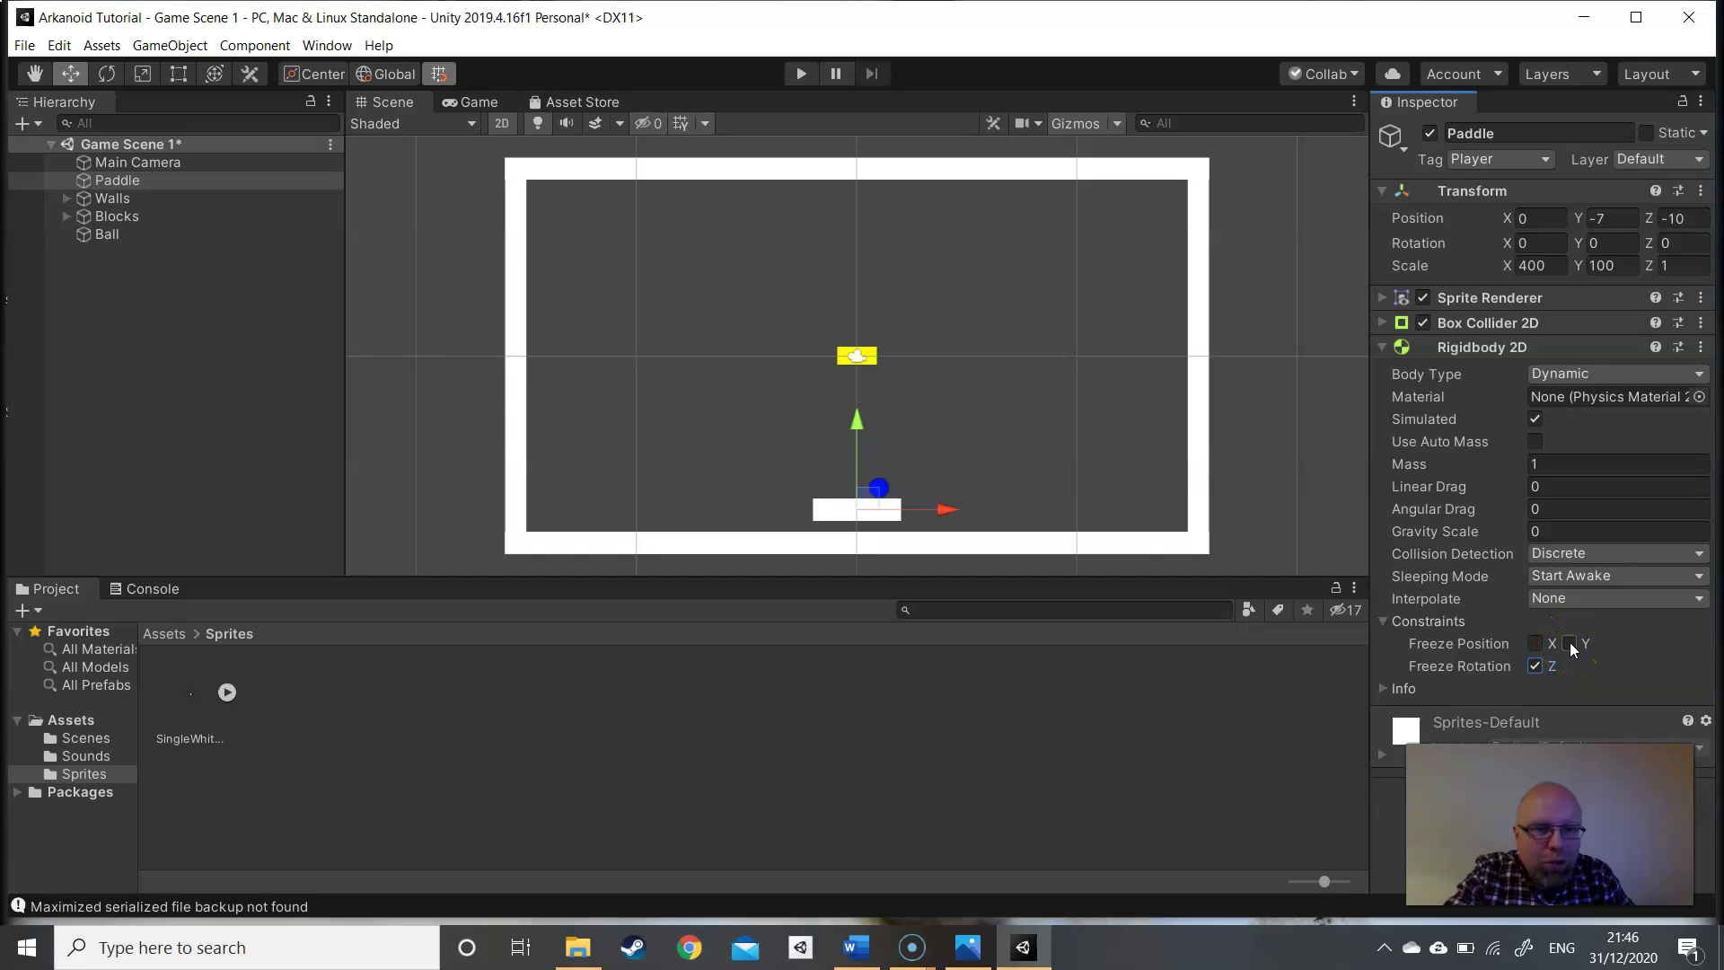
{"action": "left_click", "coordinate": [1569, 644]}
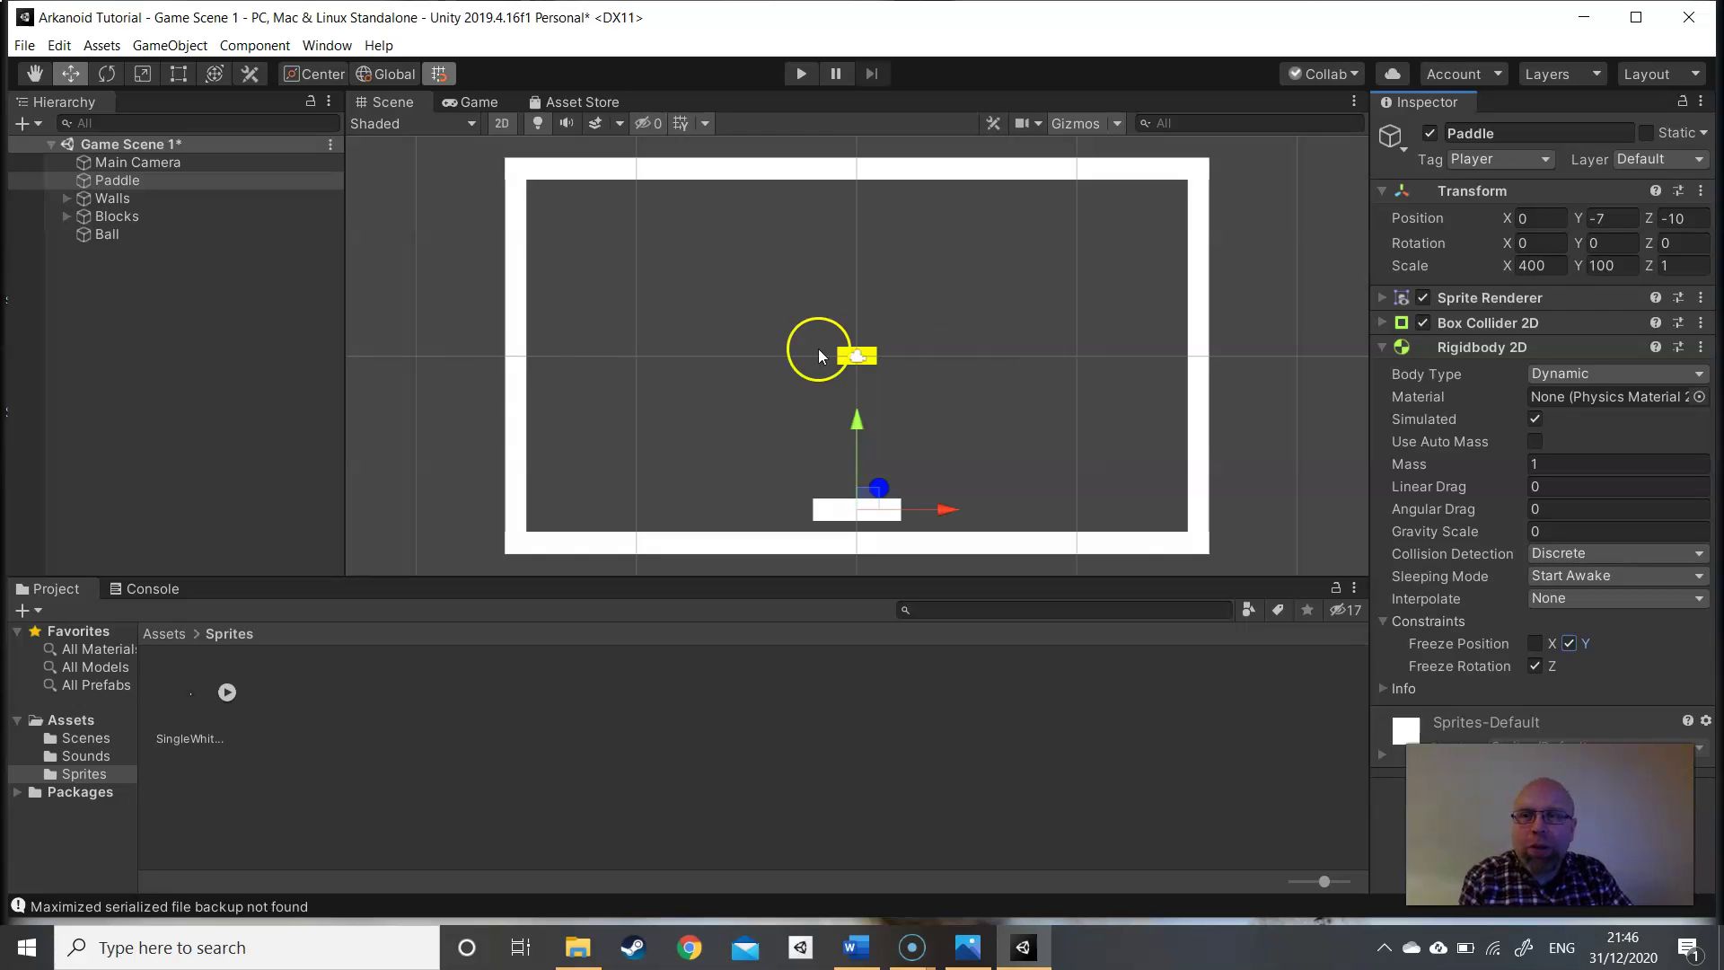
- Move Ball in the Hierarchy to sit directly below Paddle, above Walls, then deselect it
{"action": "left_click", "coordinate": [105, 235]}
{"action": "left_click_drag", "start_coordinate": [105, 238], "coordinate": [111, 190]}
{"action": "left_click", "coordinate": [596, 323]}
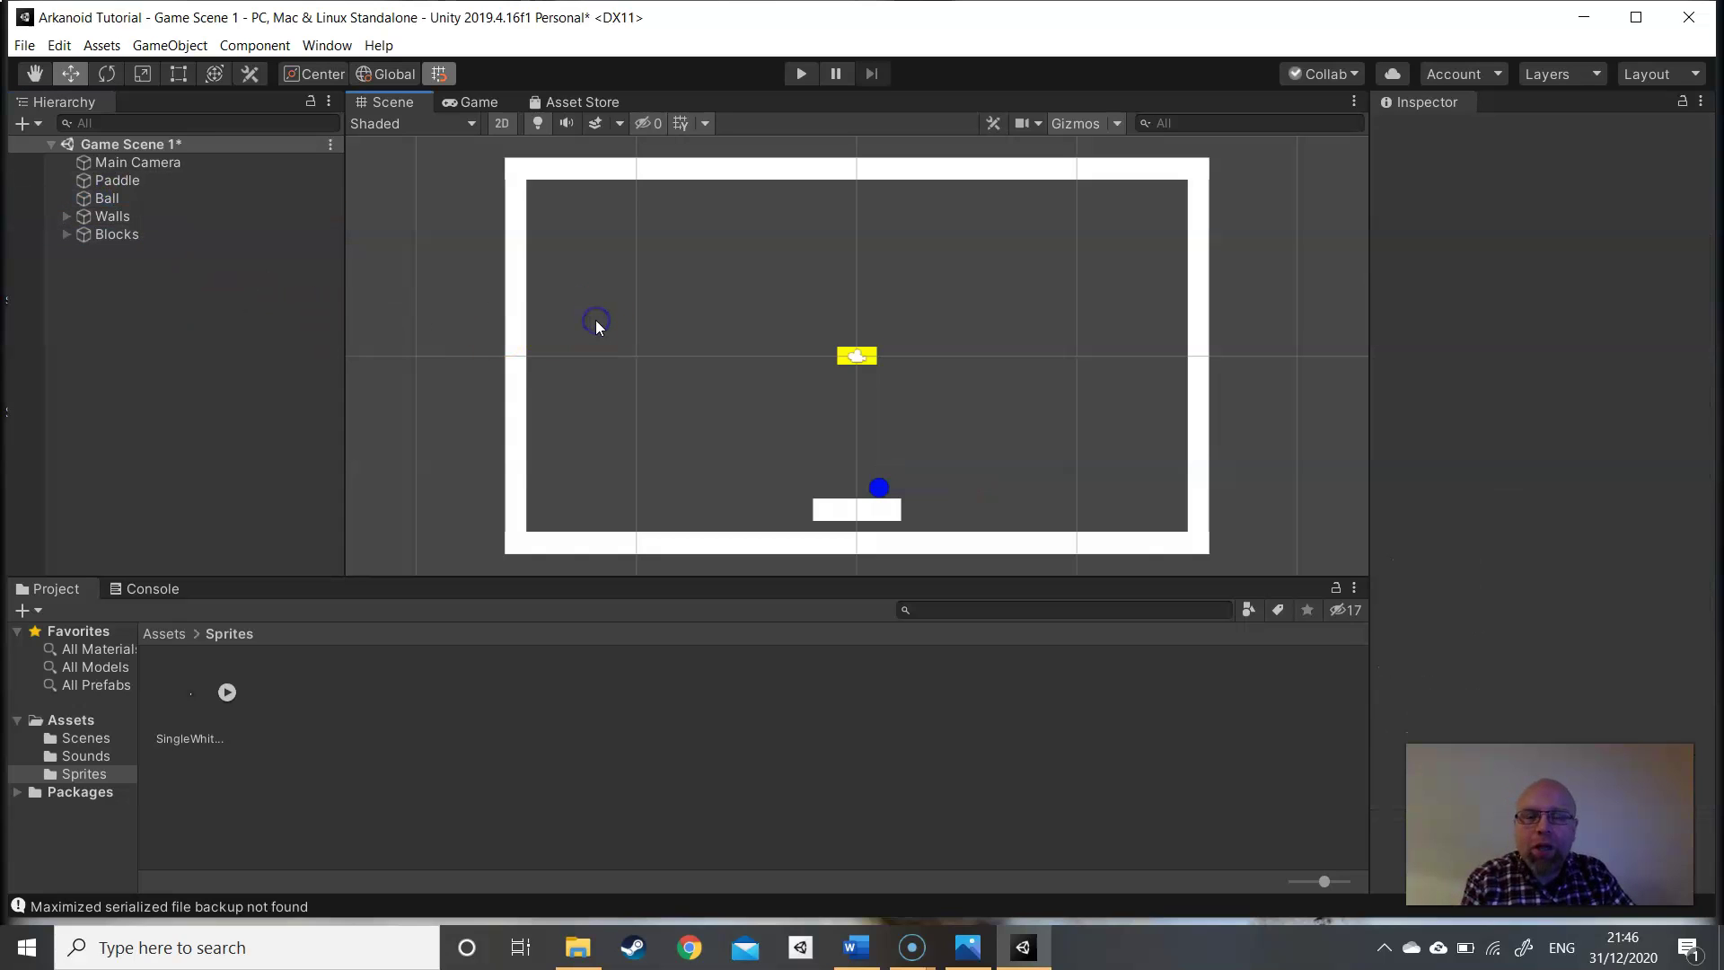